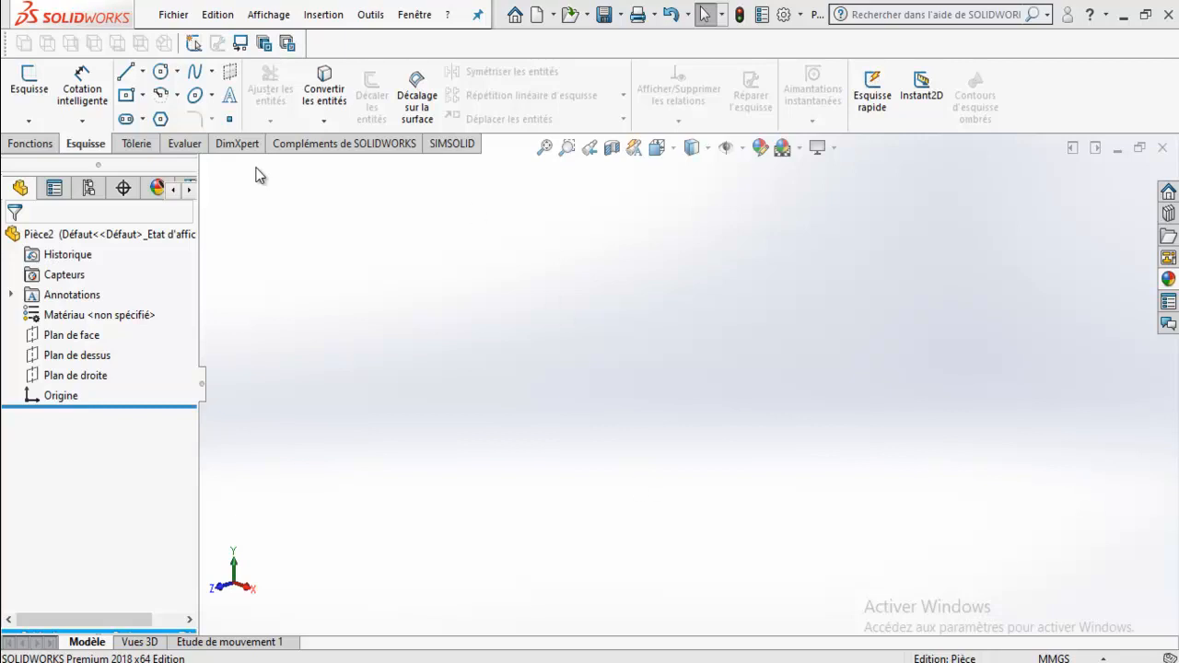
click(142, 71)
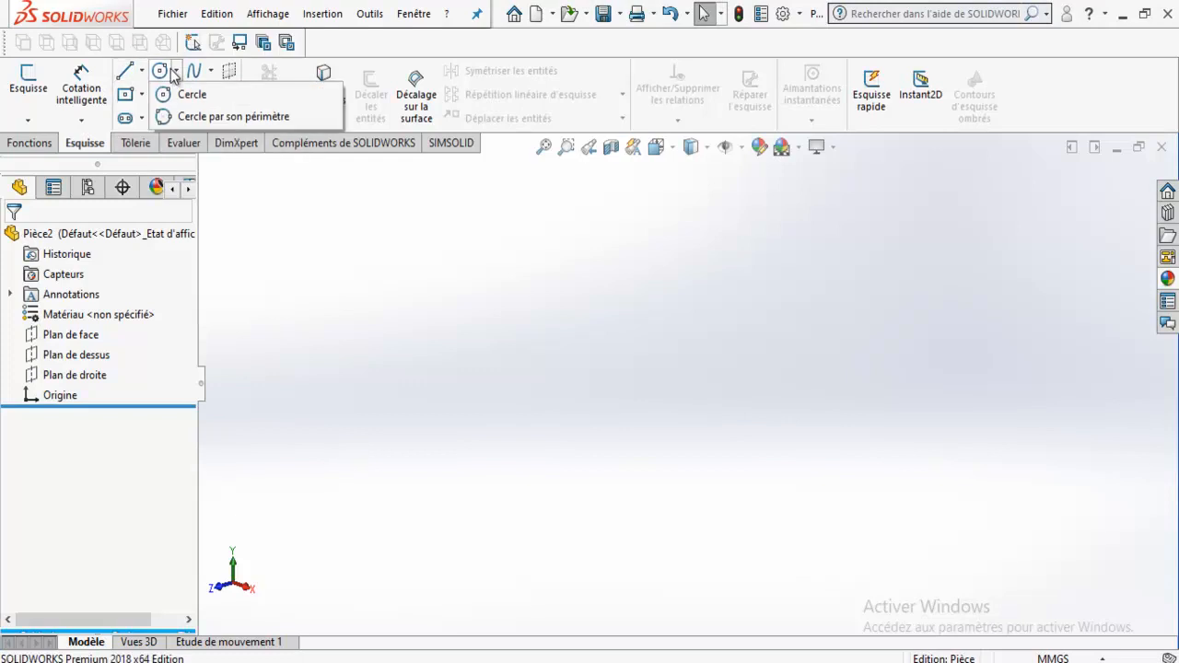
mouse_move(152, 93)
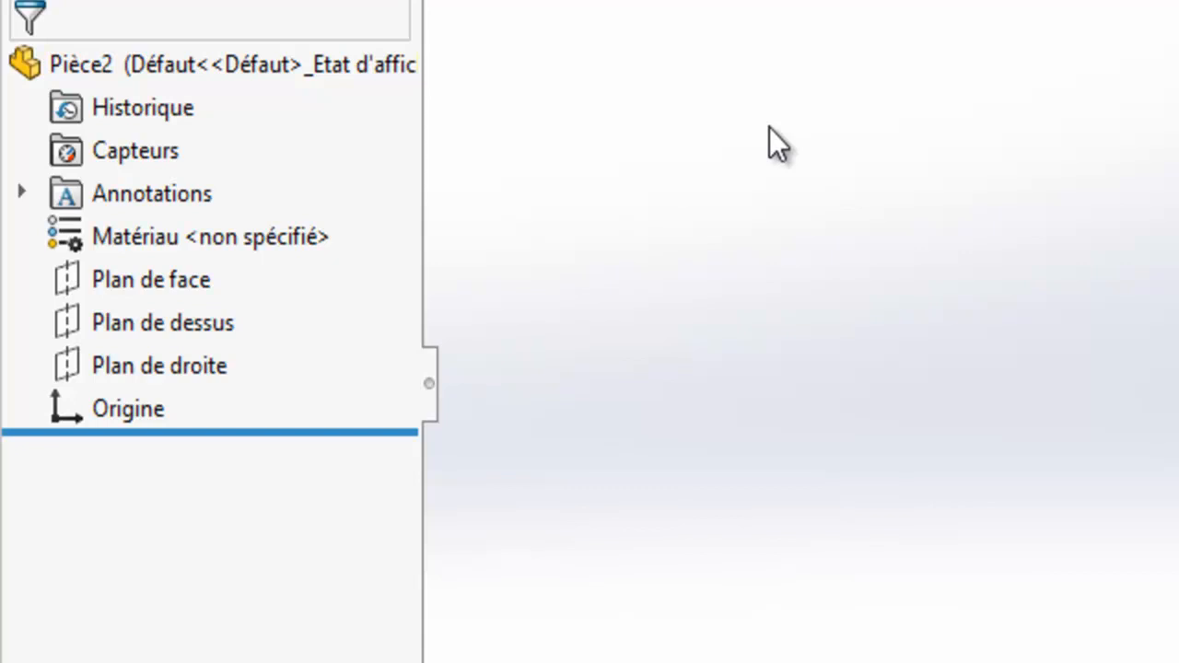
Step: Start a sketch on the front plane (Plan de face) and orient the view normal to the sketch
right_click(176, 280)
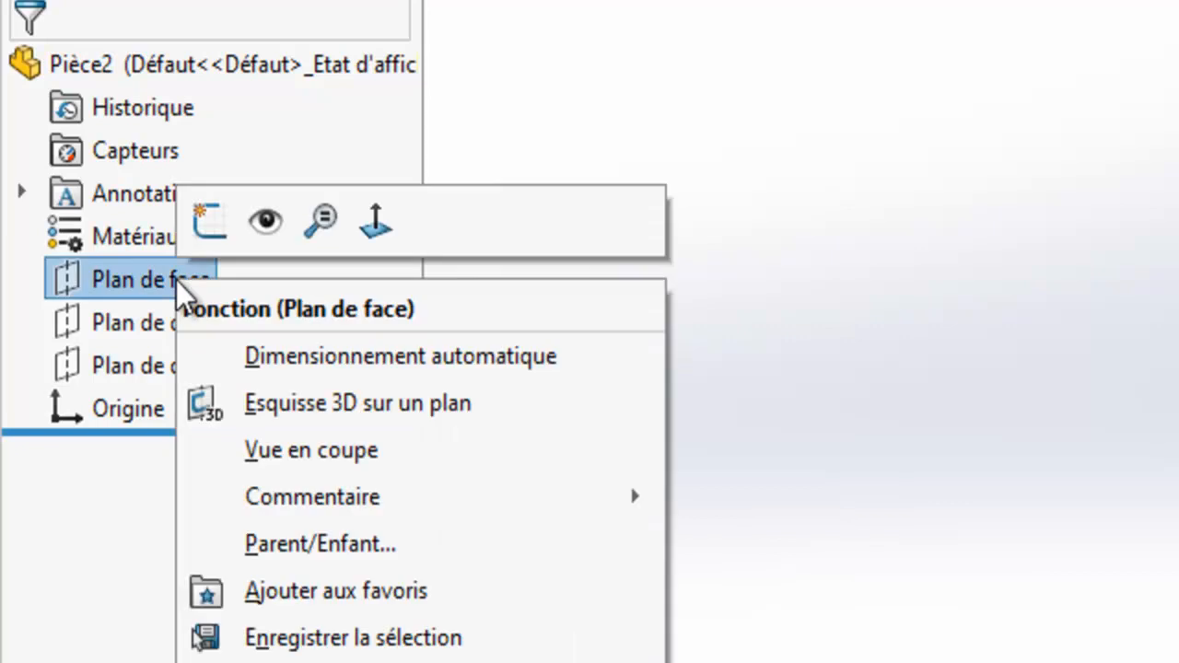
click(202, 223)
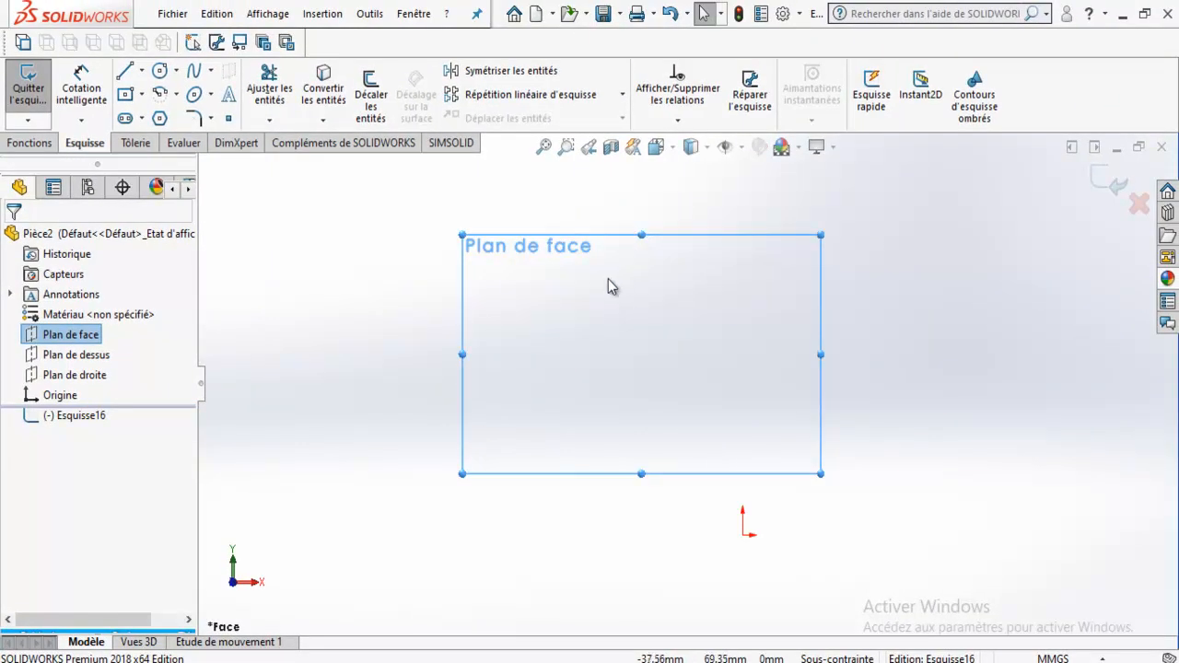
middle_drag(684, 349, 629, 372)
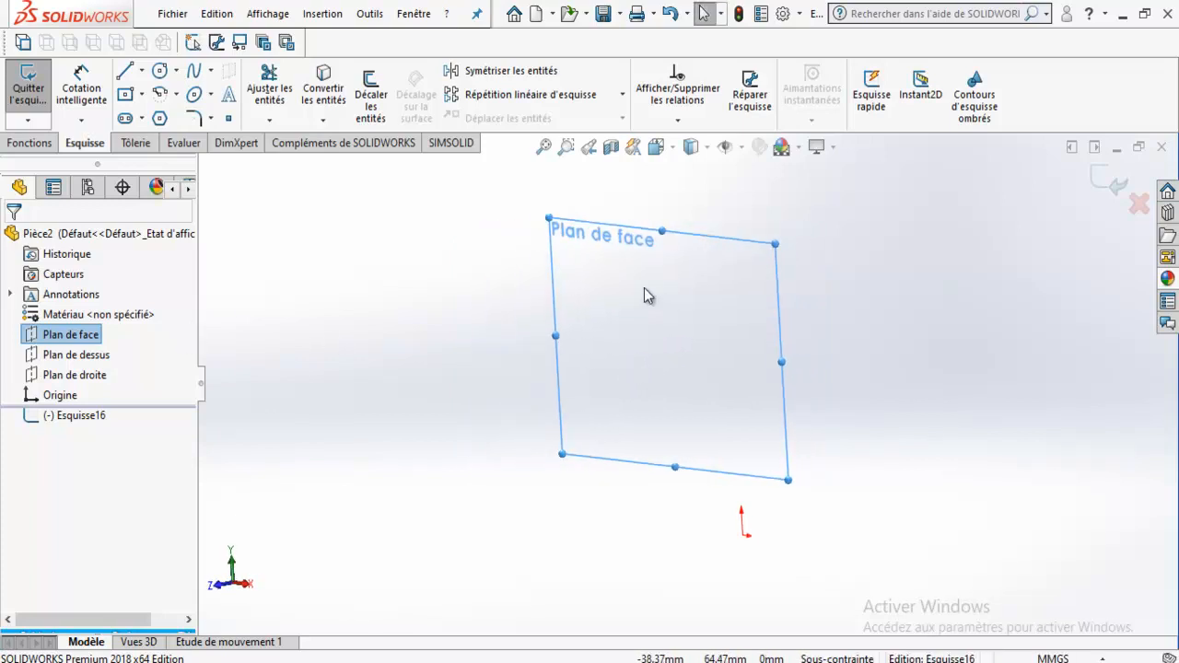
right_click(79, 337)
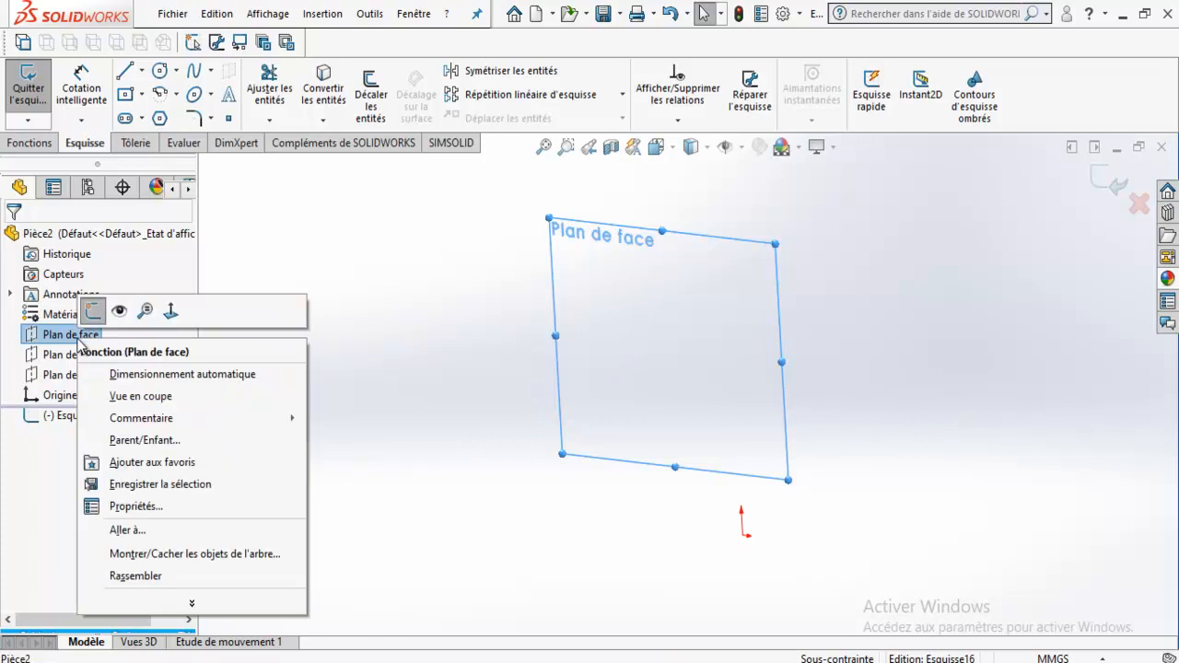
key(Escape)
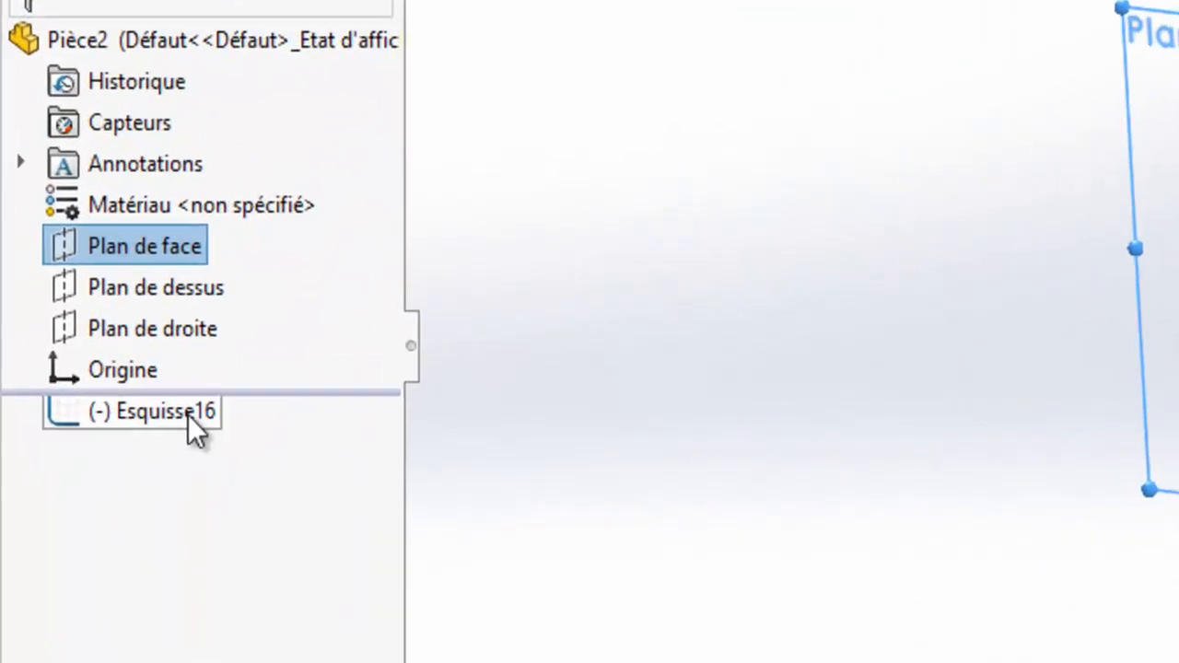
right_click(190, 414)
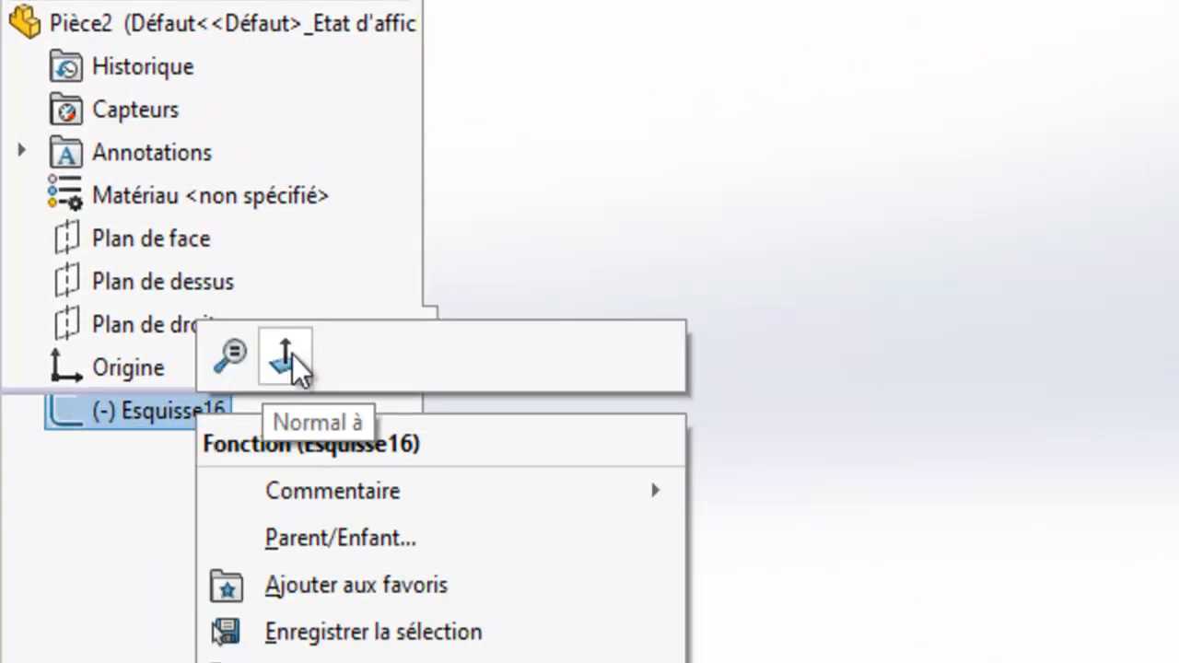
click(292, 354)
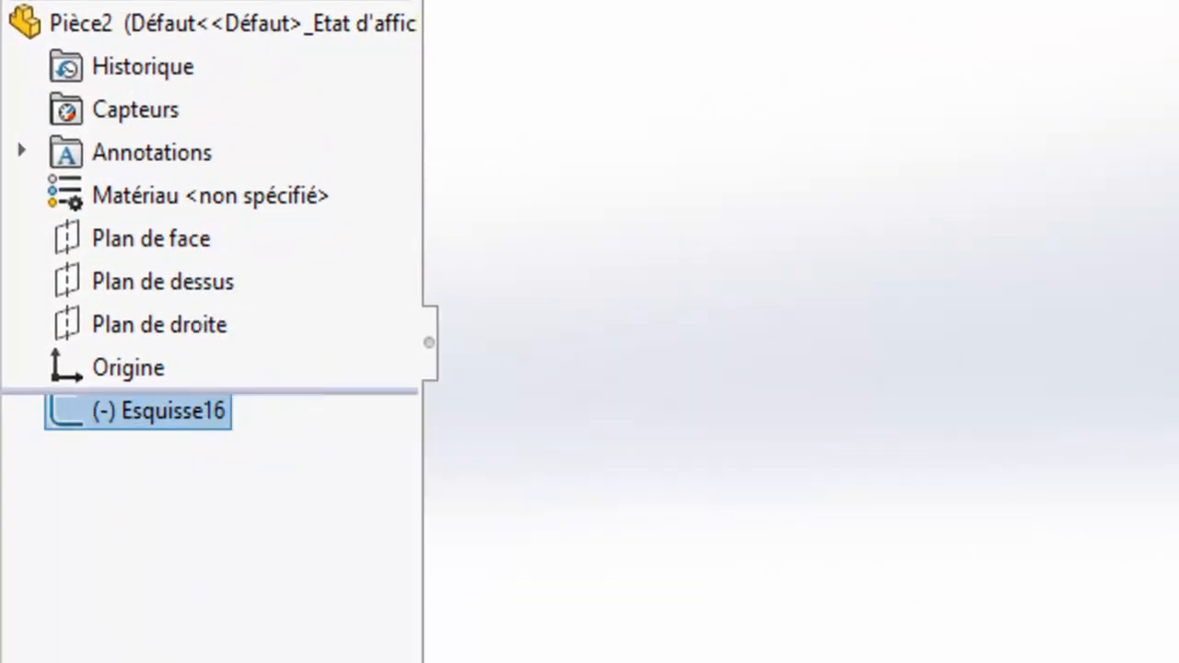
Step: Show the front plane (Plan de face) in the graphics area and hide it again
click(157, 225)
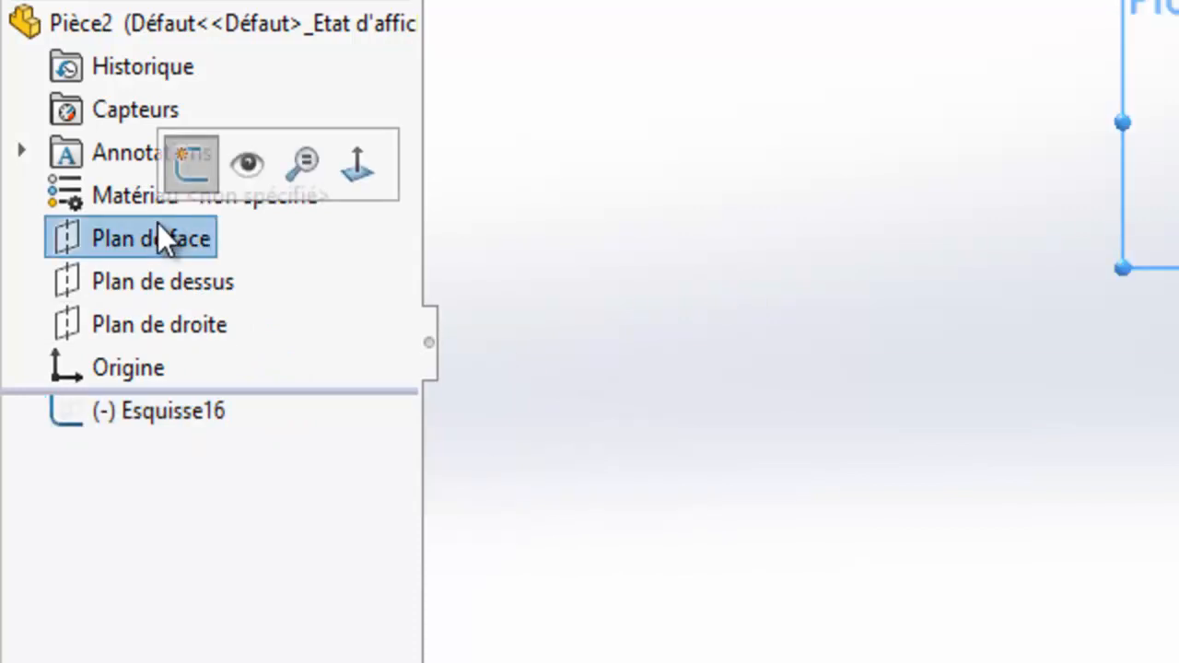
click(253, 166)
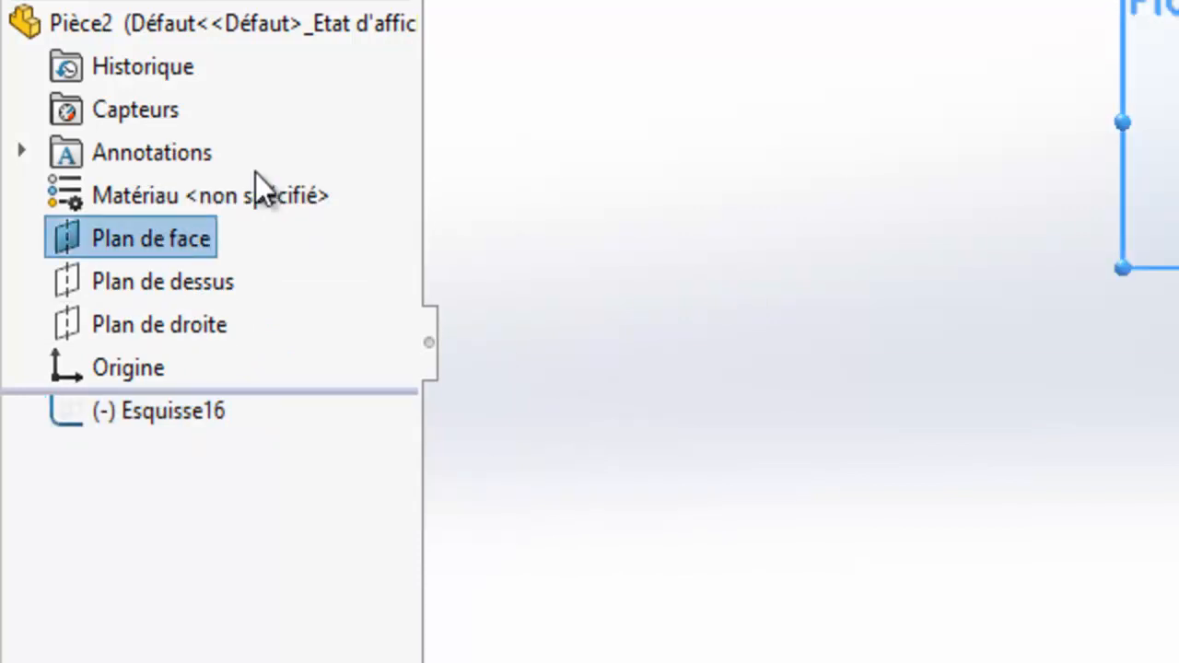
click(697, 207)
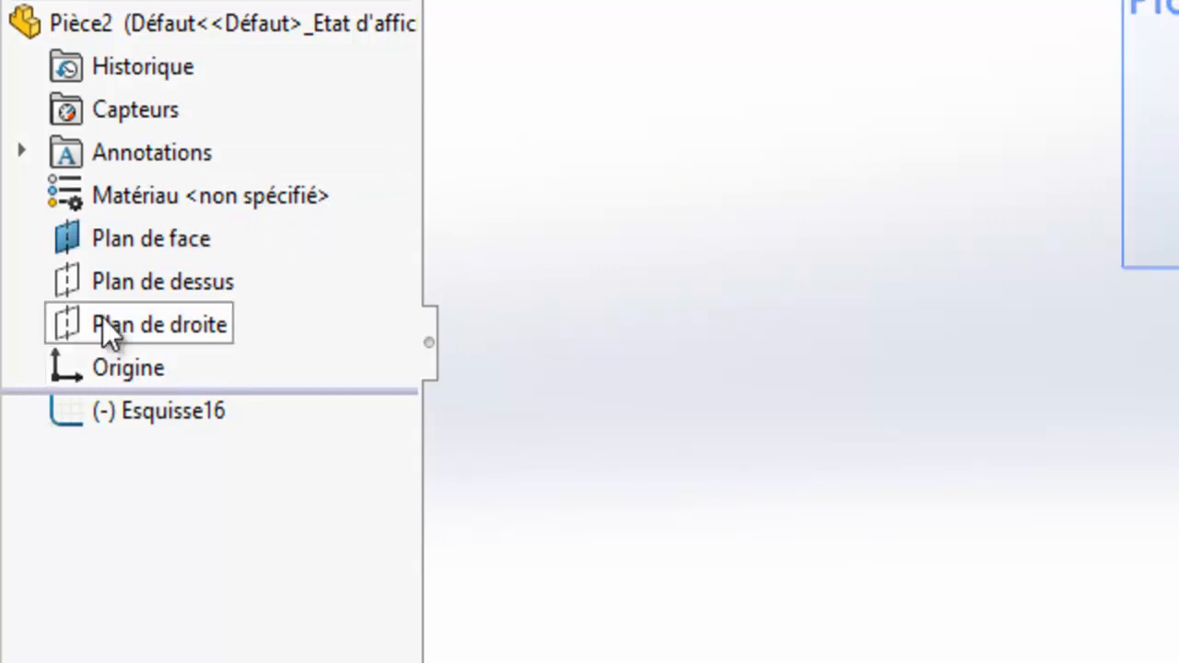
click(60, 240)
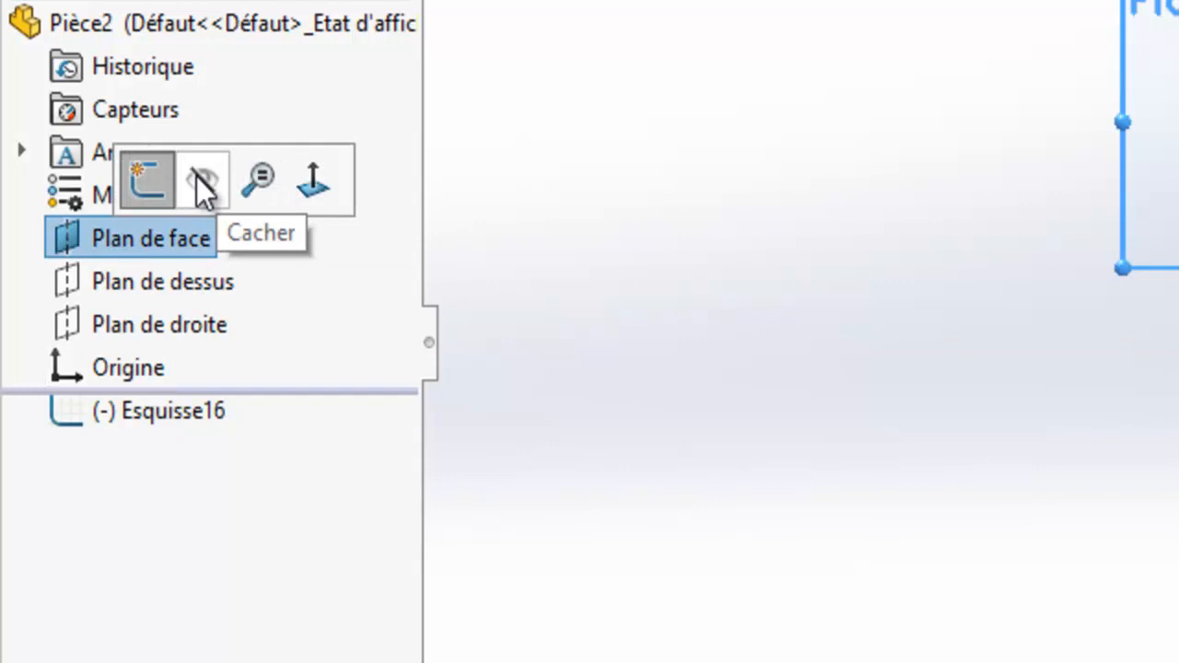
click(196, 188)
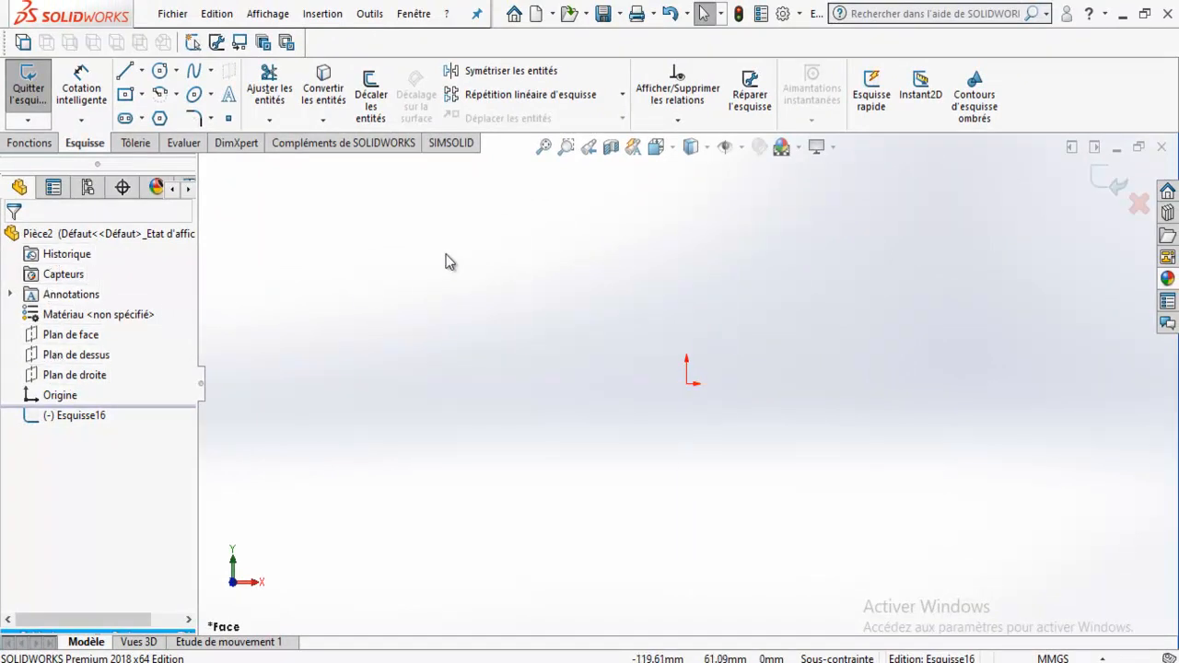
Step: Activate the Line tool and leave the sketch without drawing, discarding its changes
click(142, 71)
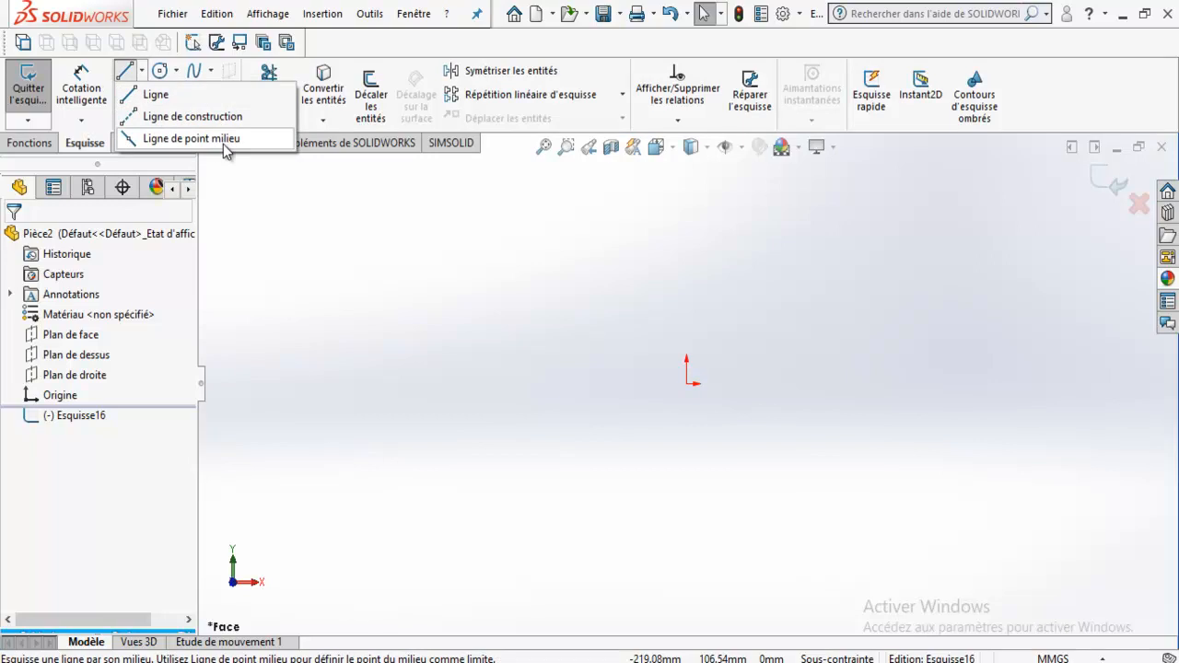
click(156, 96)
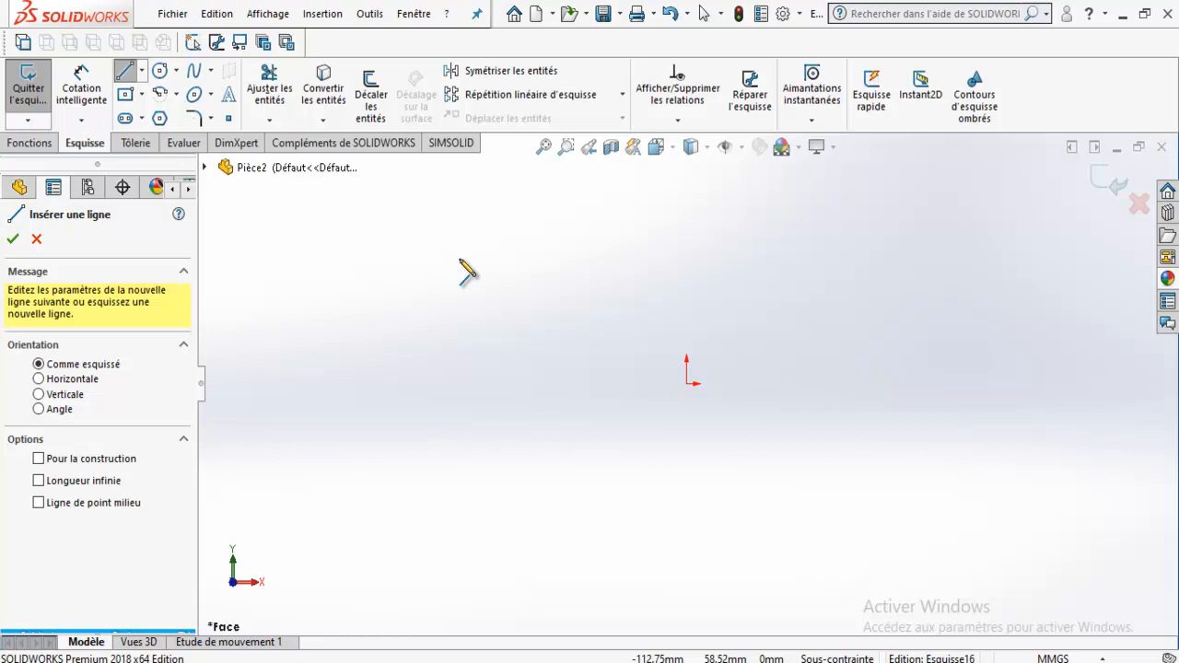
click(1140, 205)
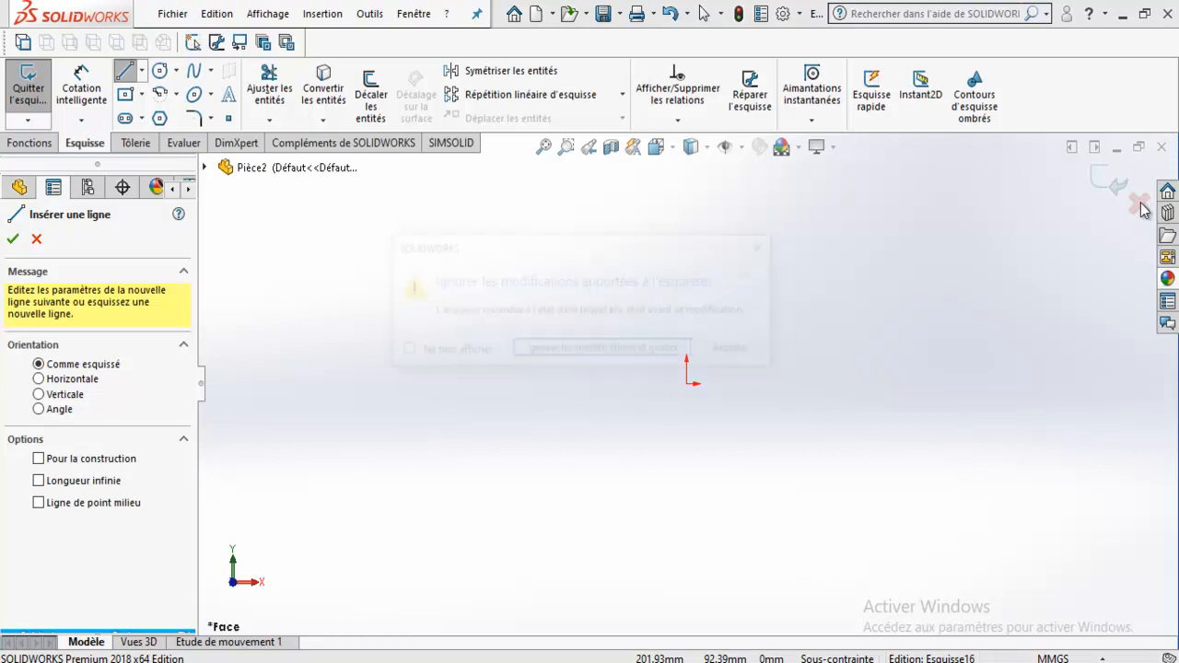
click(585, 351)
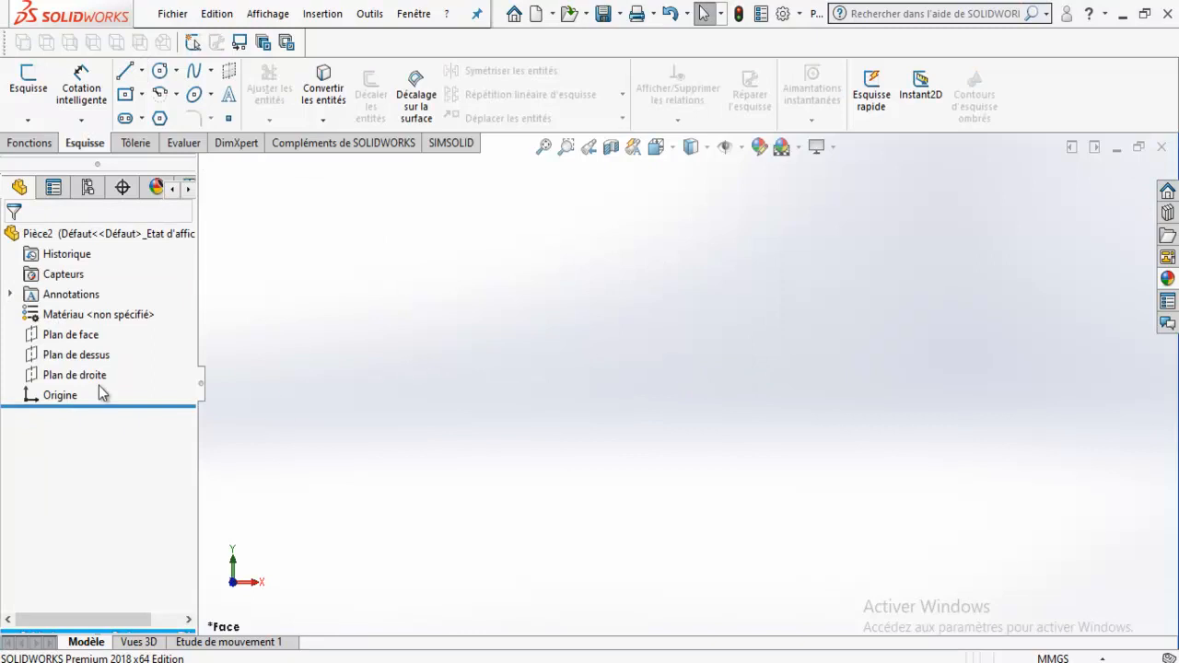
Step: Sketch a line sloping down to the right above the origin on the front plane (Plan de face) and exit, keeping the sketch
right_click(87, 335)
click(95, 304)
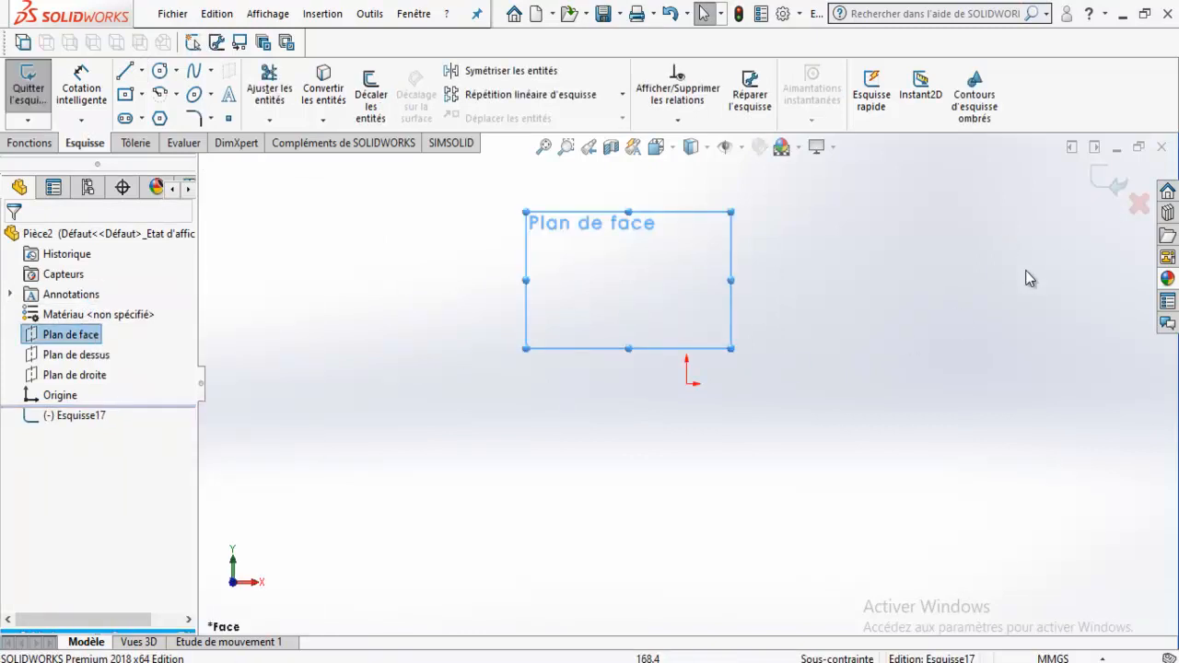
click(124, 71)
click(568, 295)
click(825, 359)
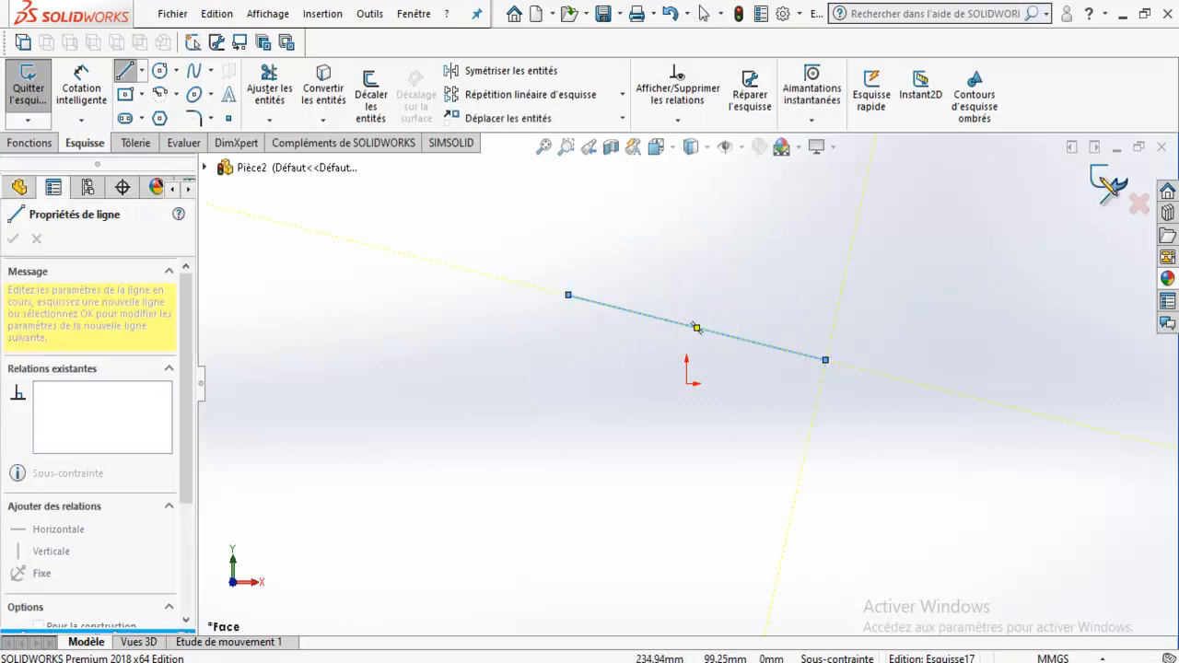
click(1102, 178)
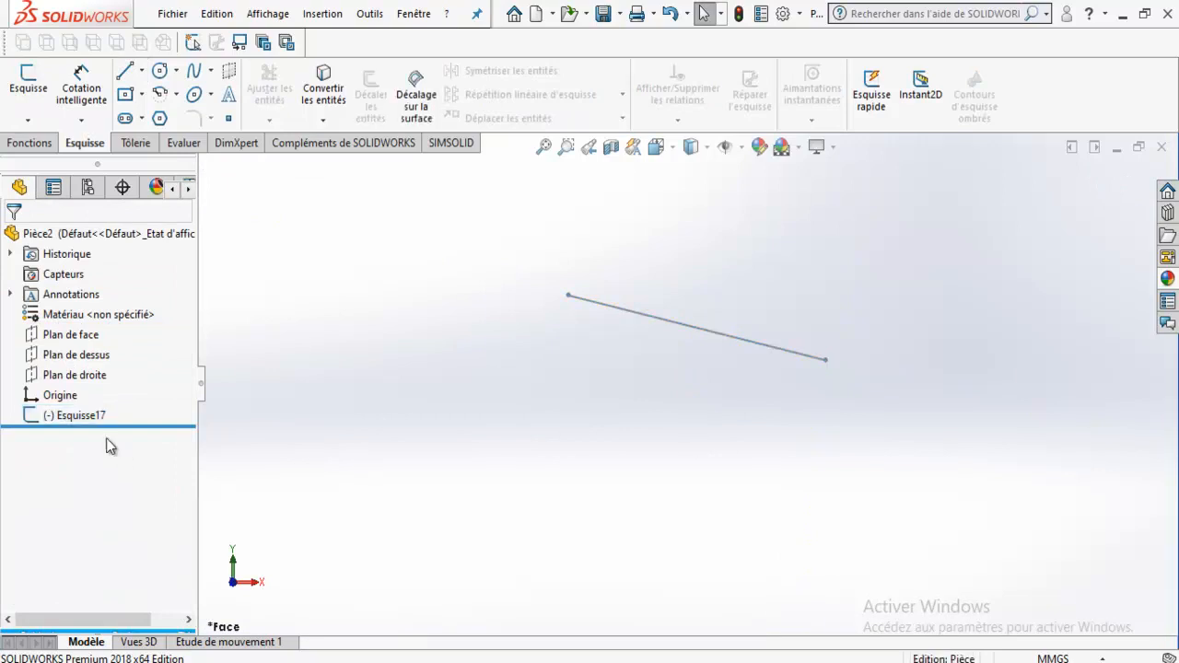
Step: Delete the sketch containing the single sloping line from the part
click(83, 418)
key(Delete)
key(Return)
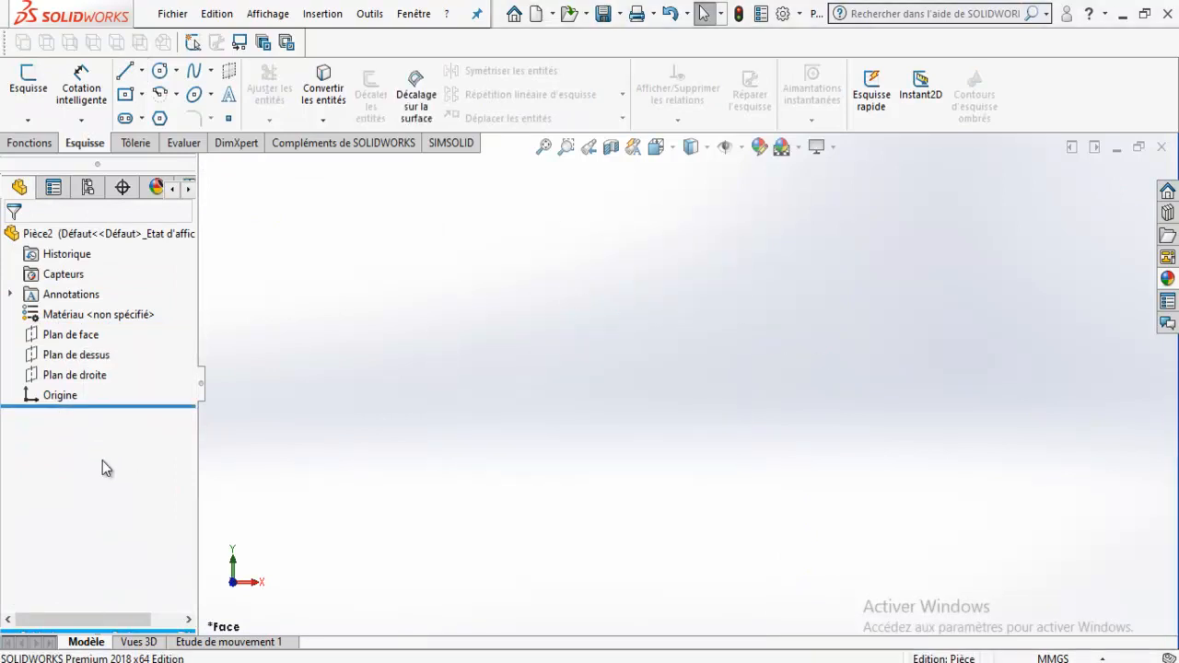
Step: Start a new sketch on the front plane (Plan de face)
click(69, 378)
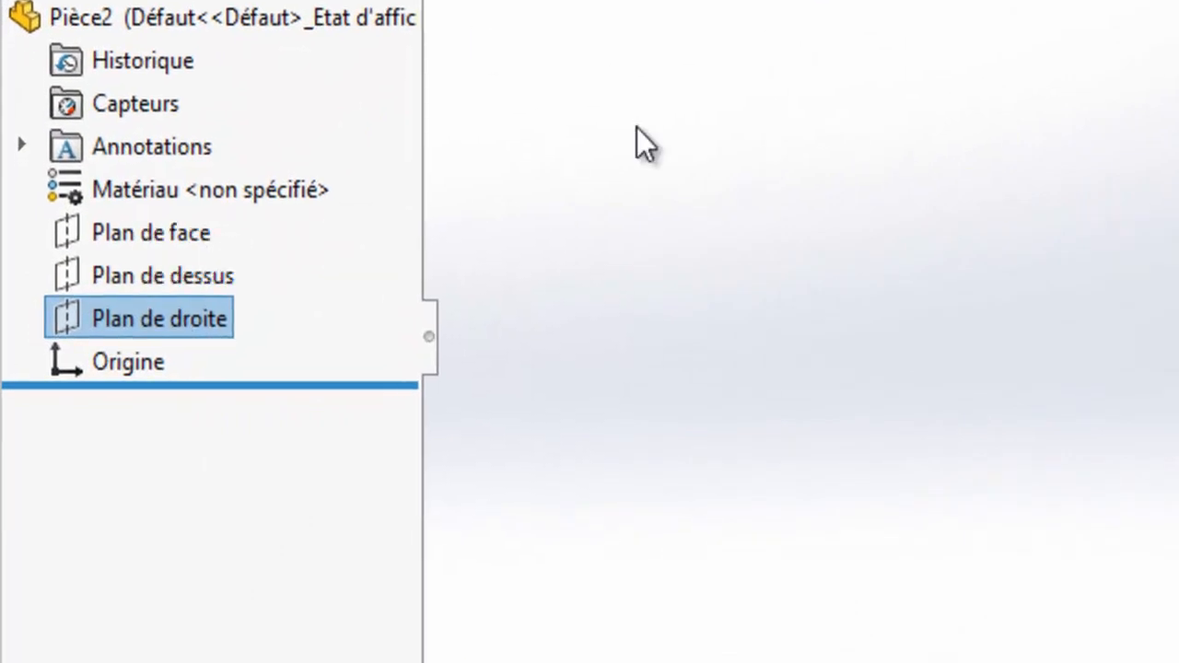
click(184, 232)
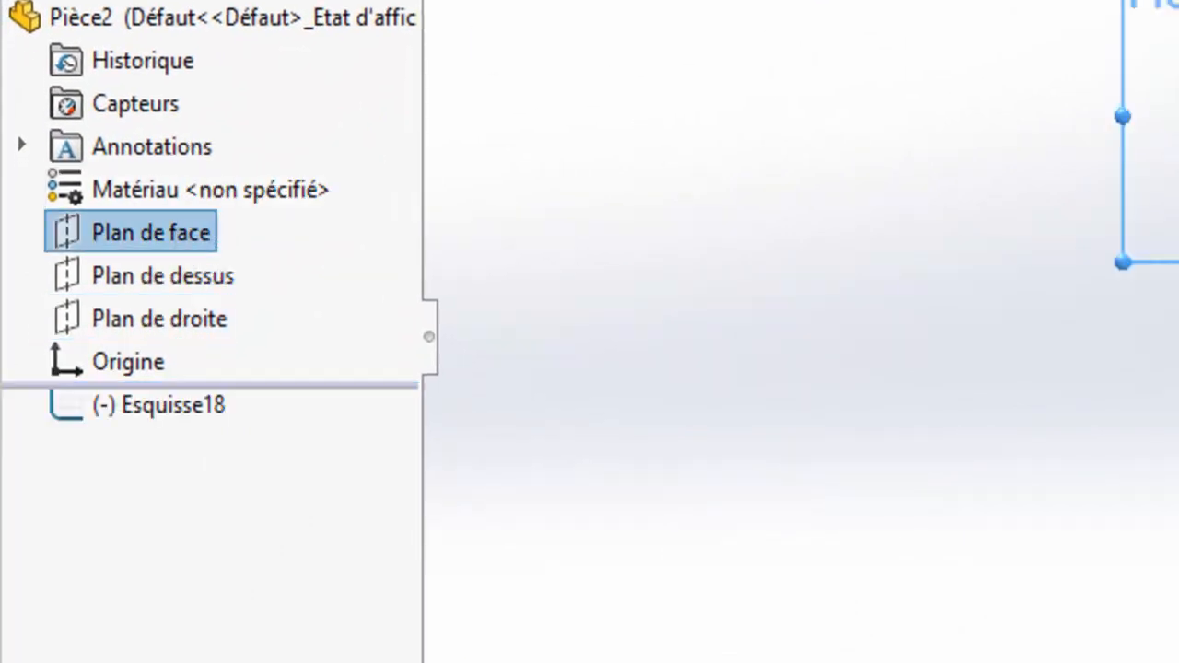
click(1059, 138)
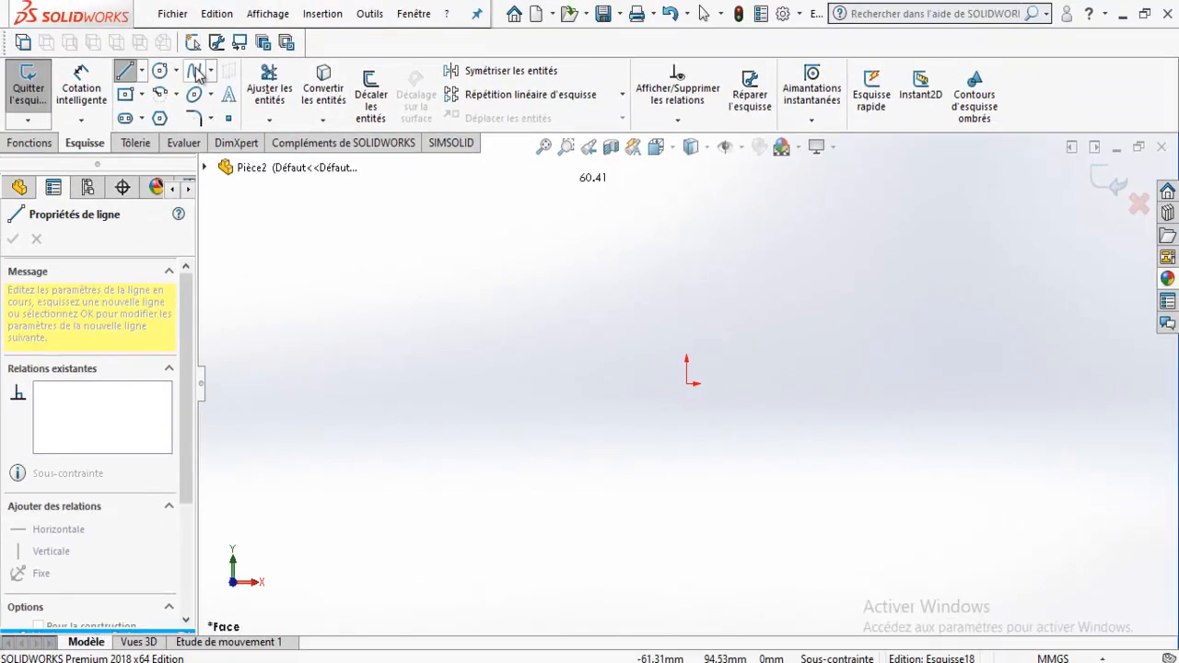
Step: Try to draw a centre circle with a radius of about 4.6 mm above the origin
click(175, 71)
click(184, 89)
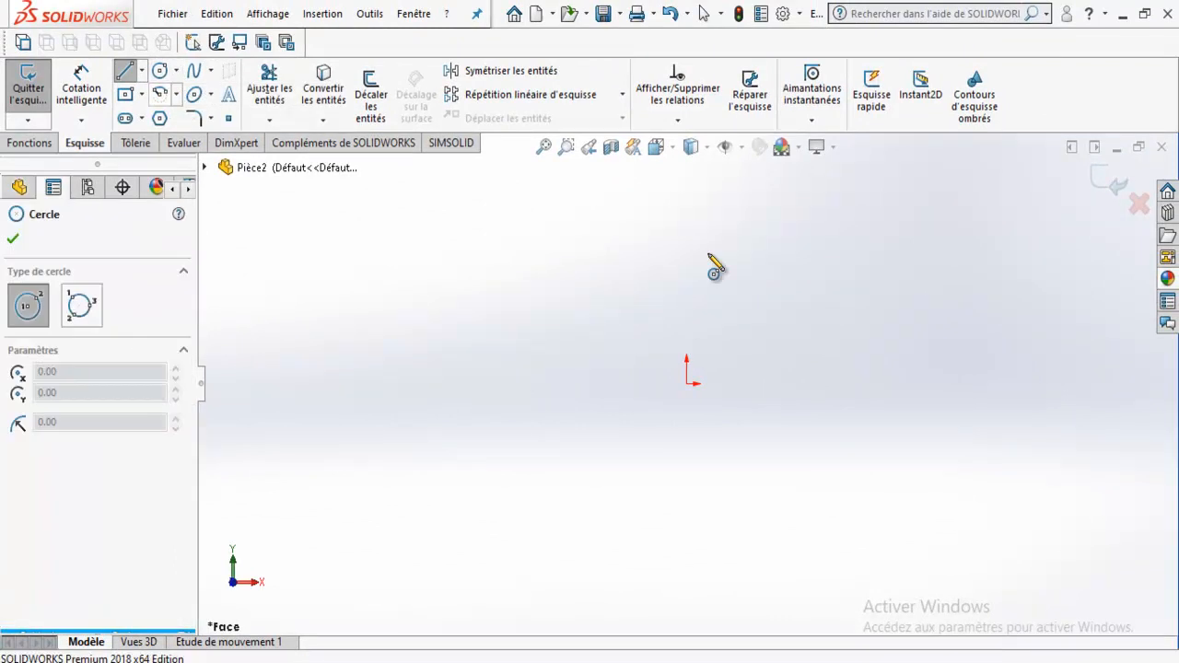
click(710, 251)
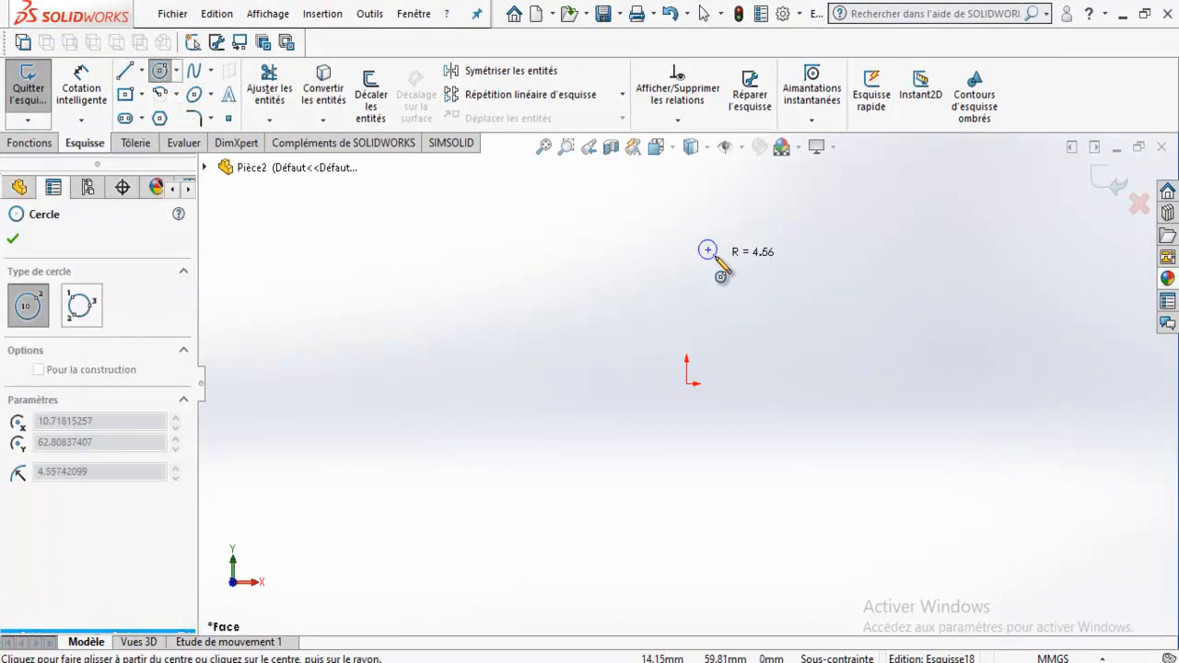
Step: Draw two crossing two-point splines near the origin and trim both of them away
click(125, 93)
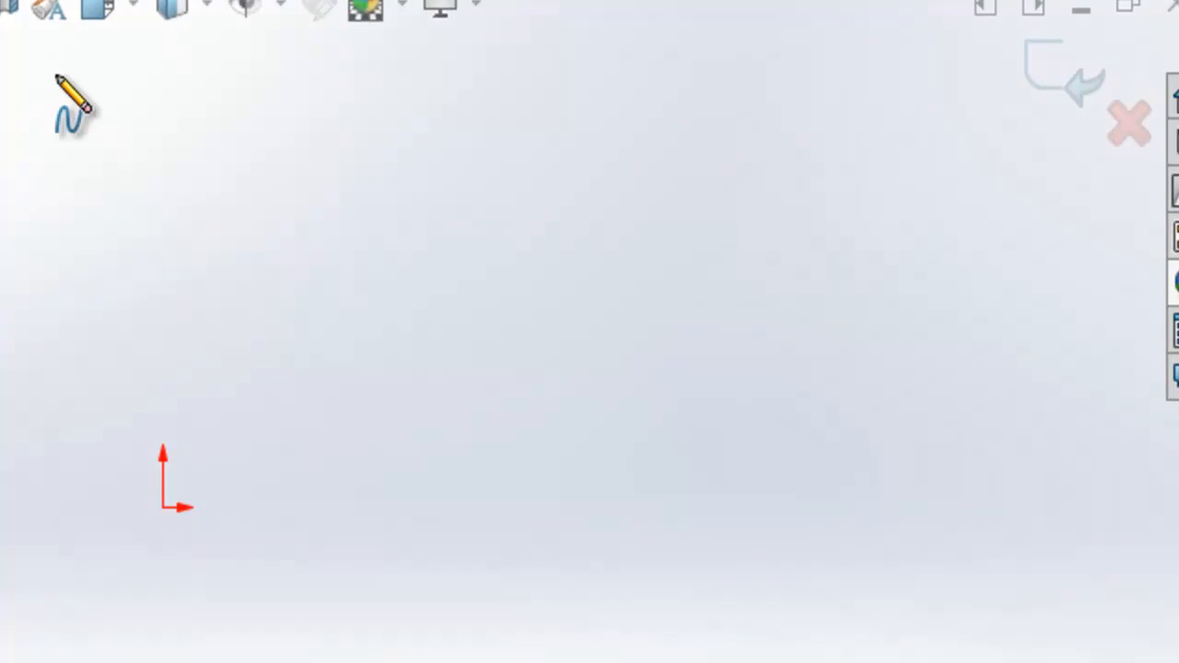
drag(119, 156, 399, 266)
drag(370, 331, 483, 373)
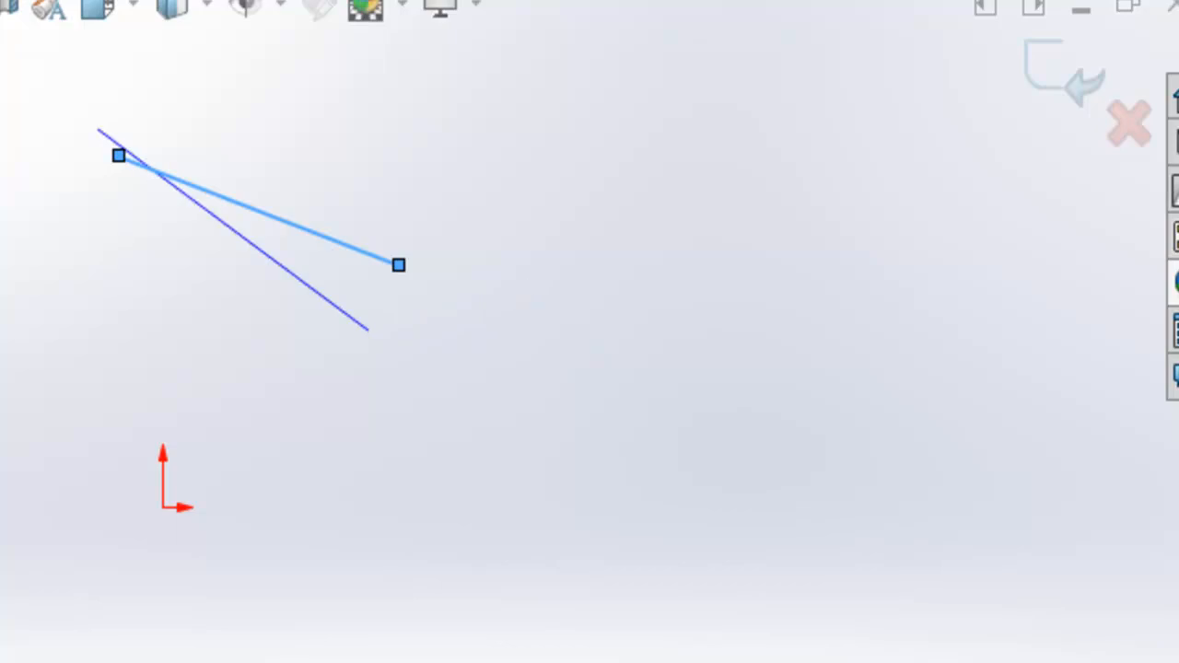
click(269, 88)
drag(423, 127, 298, 236)
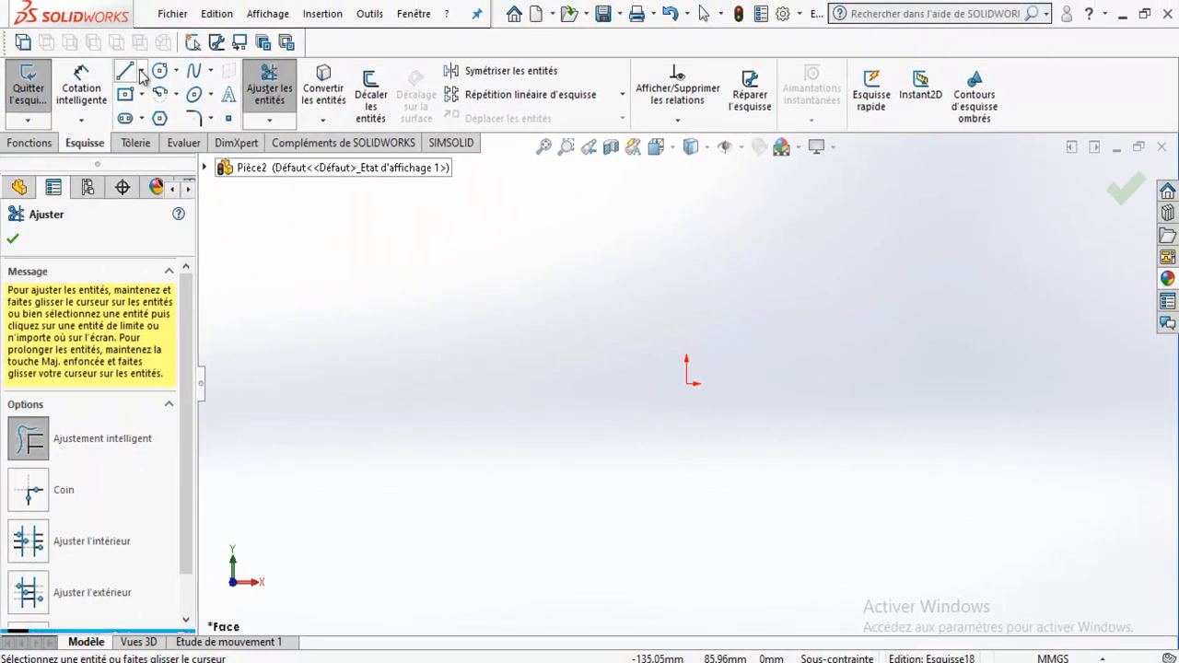
Step: Sketch a single line sloping gently down to the right, above and to the left of the origin
click(141, 71)
click(152, 94)
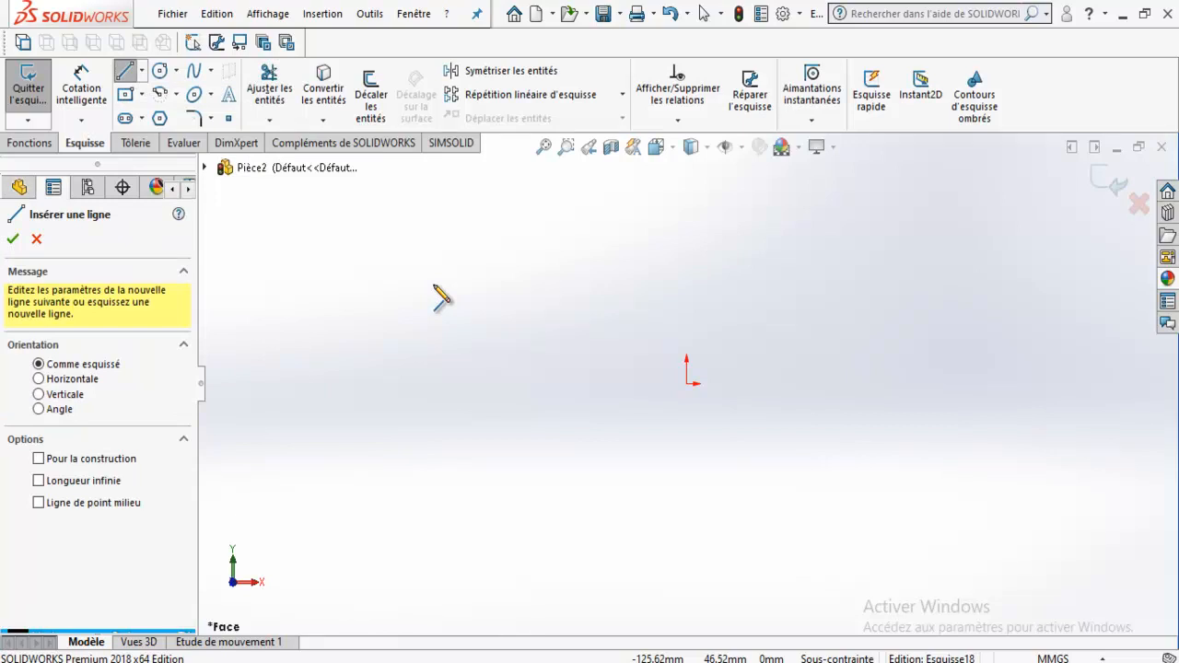
click(434, 285)
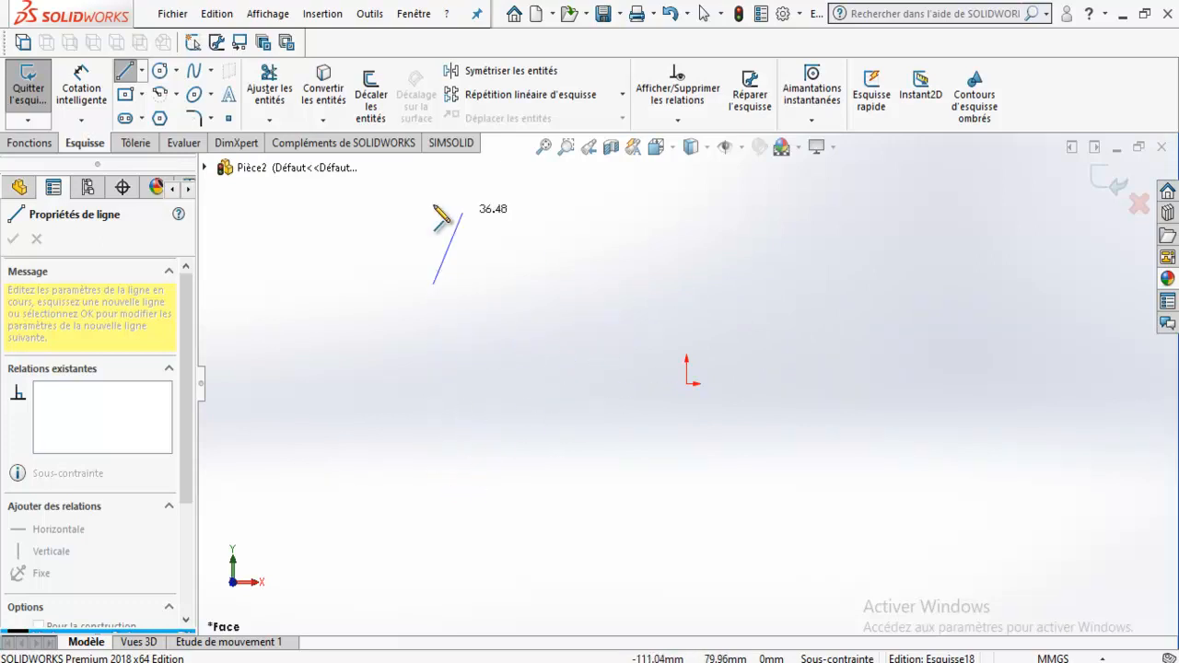
click(584, 317)
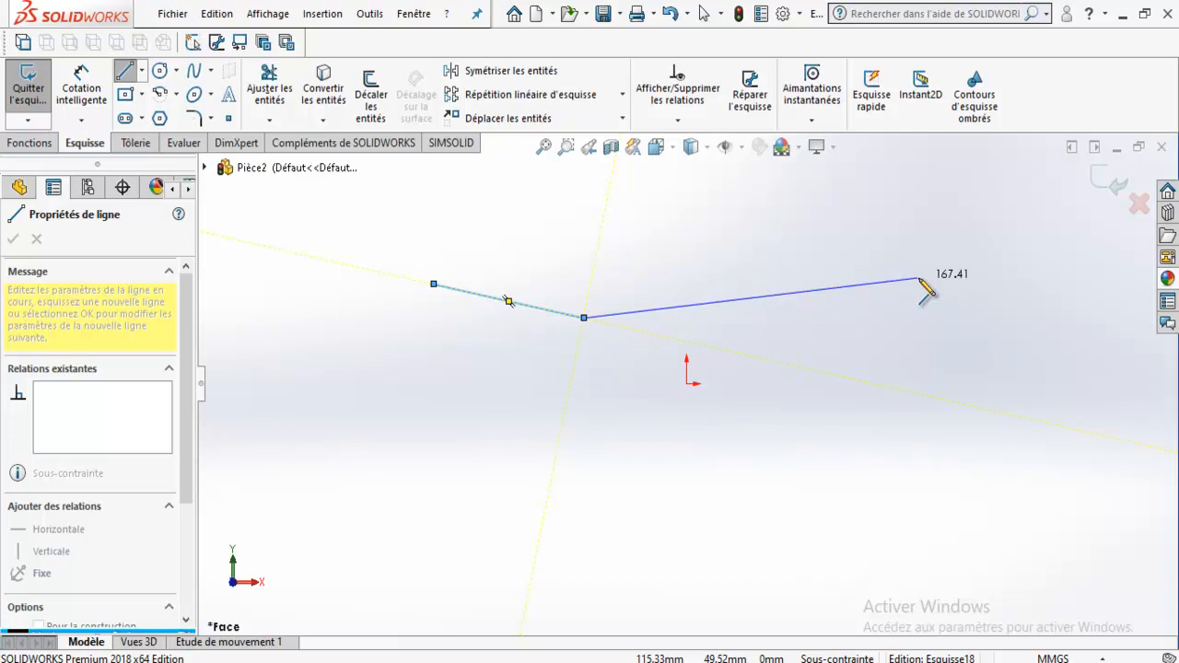
key(Escape)
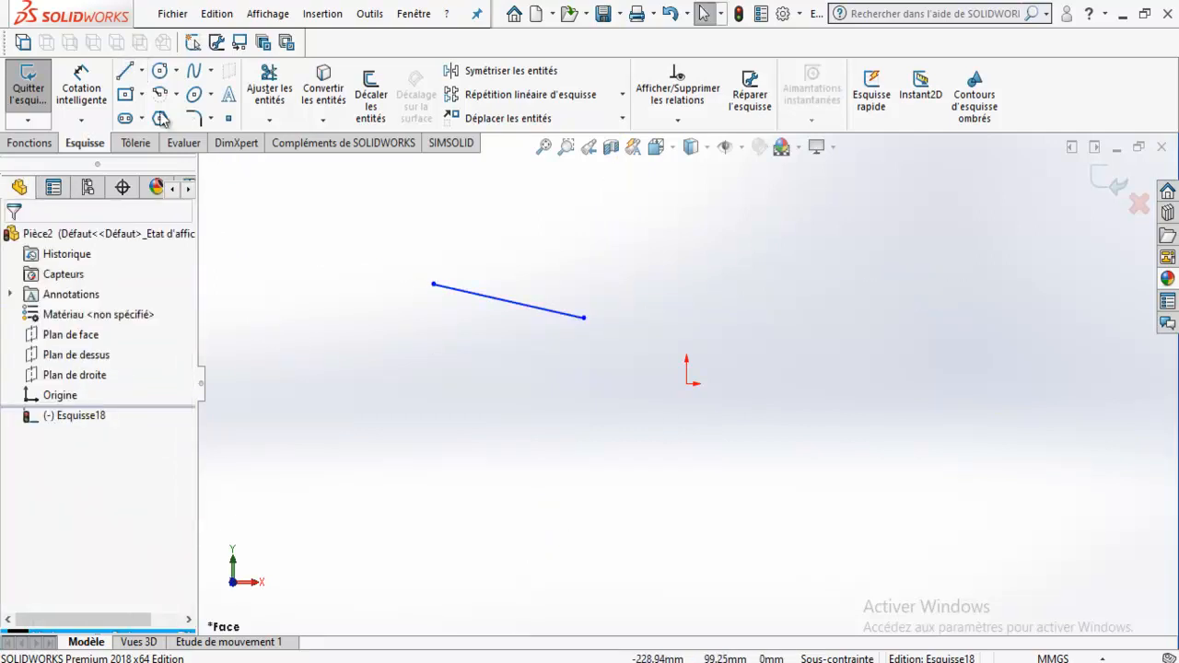
Step: Sketch two connected lines starting below the origin, rising slightly to the right and continuing steeply upward
key(Return)
click(645, 470)
click(891, 428)
click(965, 299)
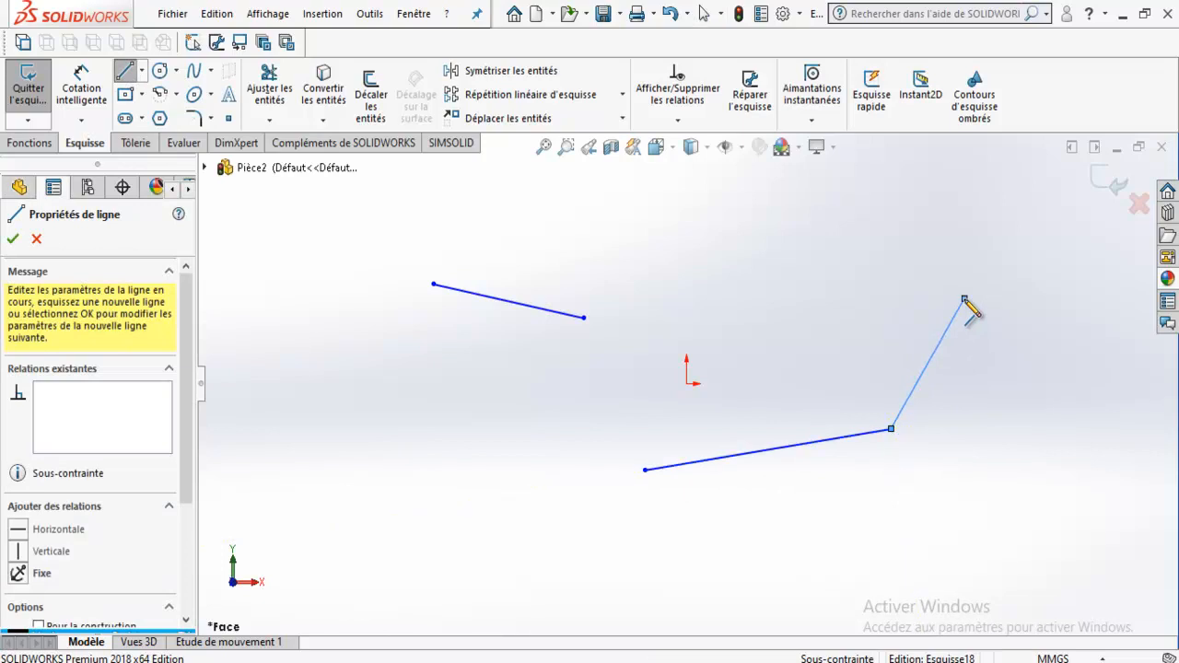
Step: Add two more connected lines that close the open chain into a four-sided outline around the right side of the origin
click(725, 264)
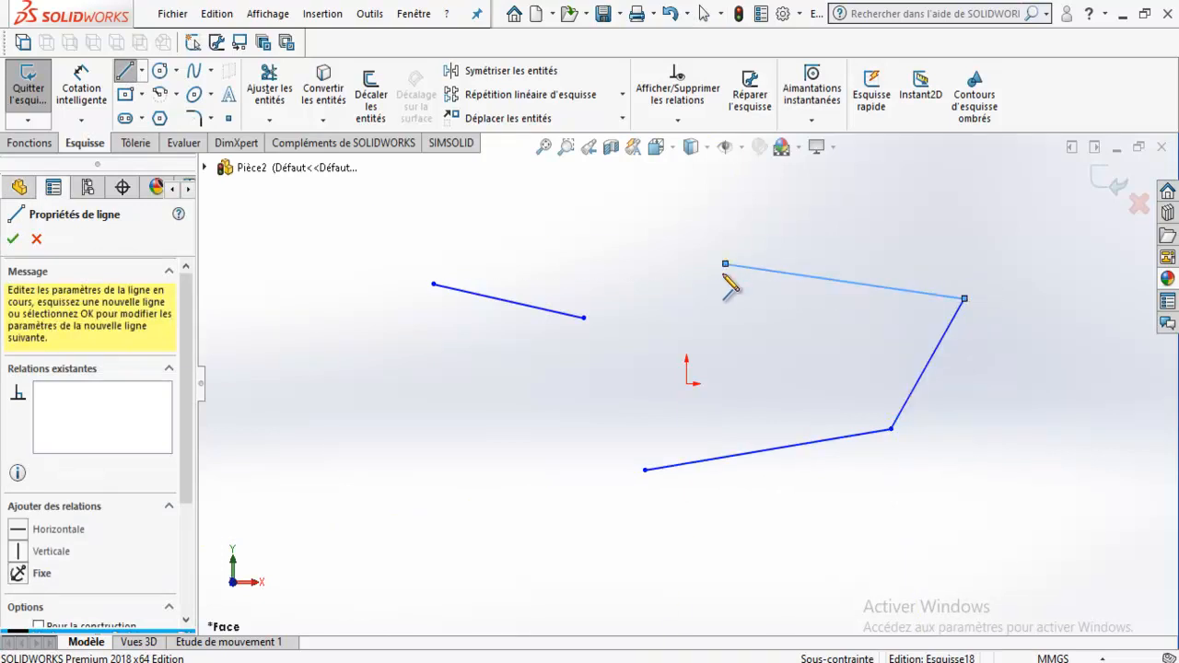
click(645, 470)
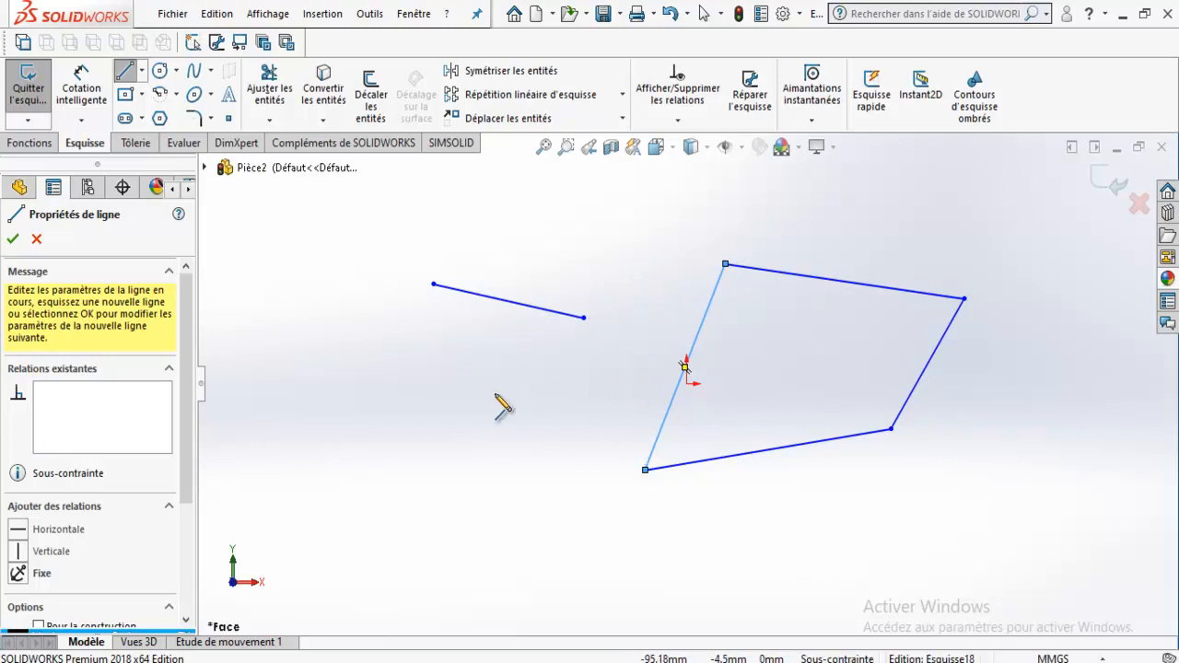
Step: Sketch two connected lines forming a V to the left of the short sloping line and end the chain
click(274, 251)
click(324, 429)
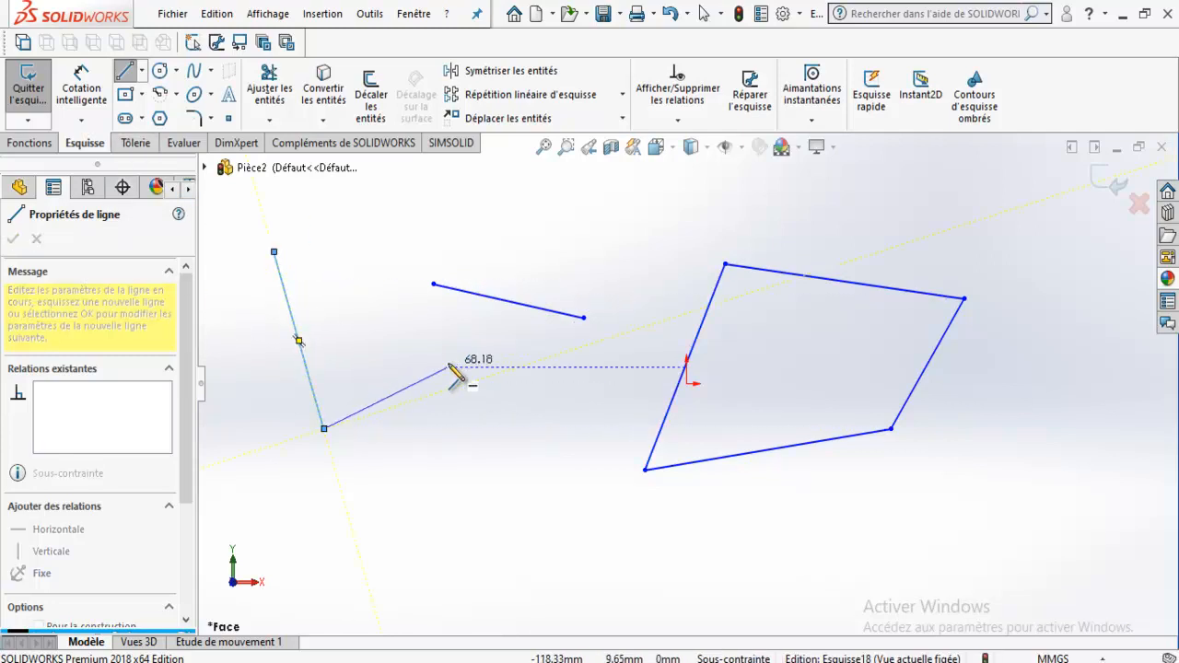
click(386, 312)
right_click(385, 311)
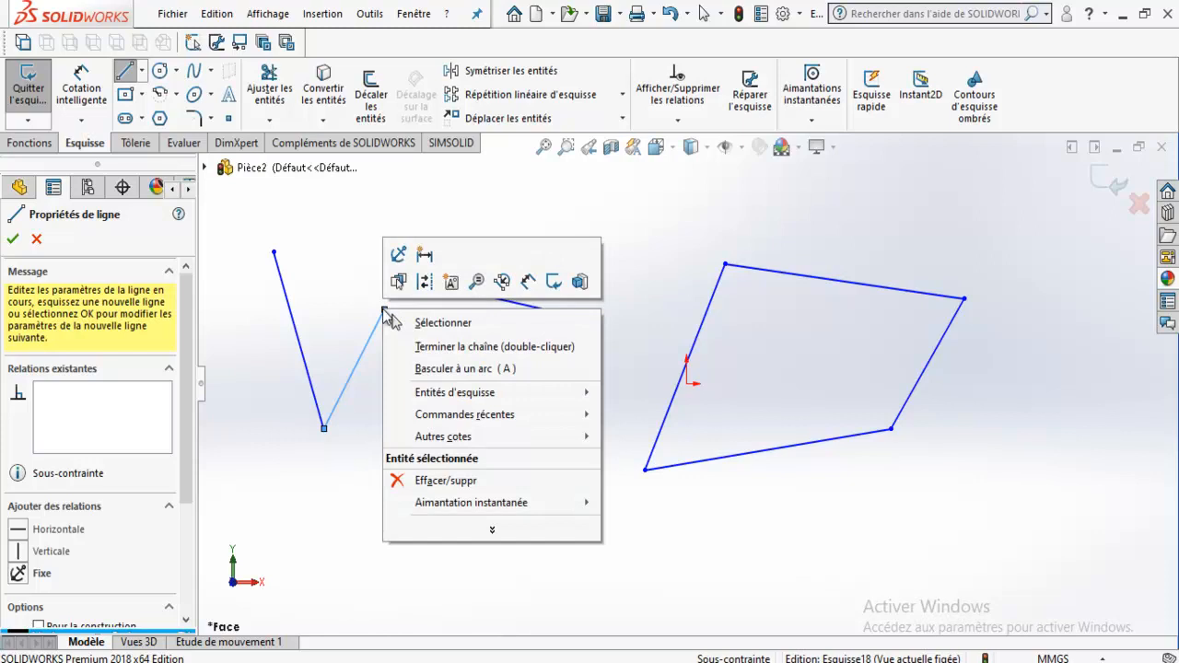
click(436, 322)
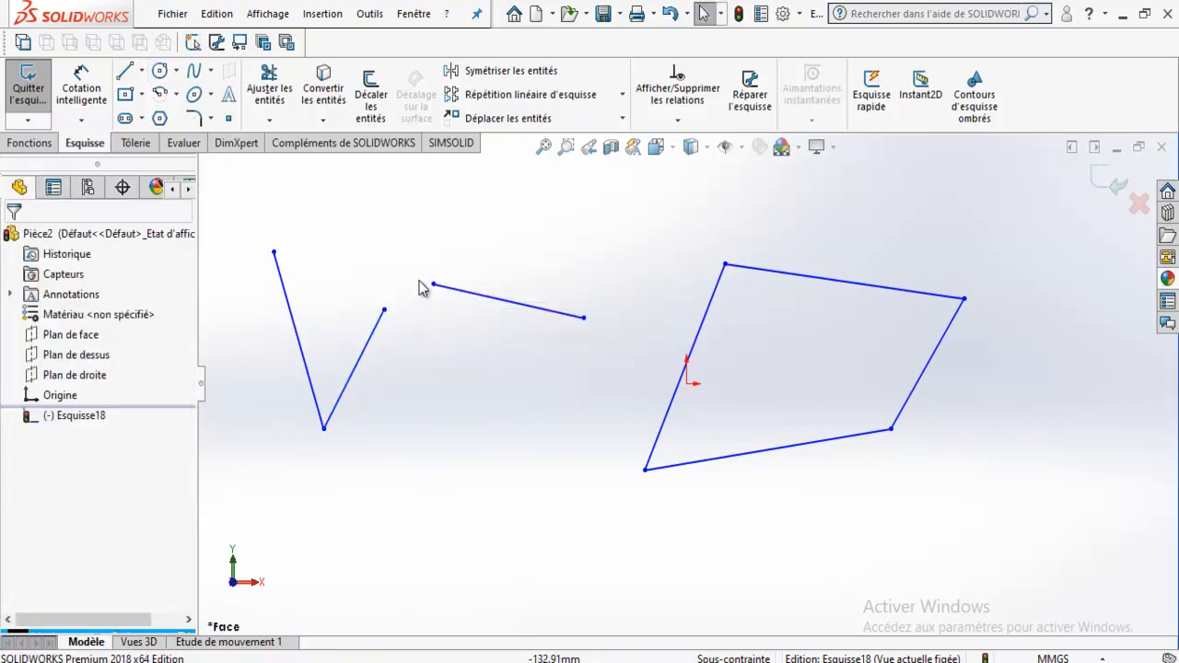
Step: Sketch a horizontal line about 228 mm long above the V and the short sloping line
key(z)
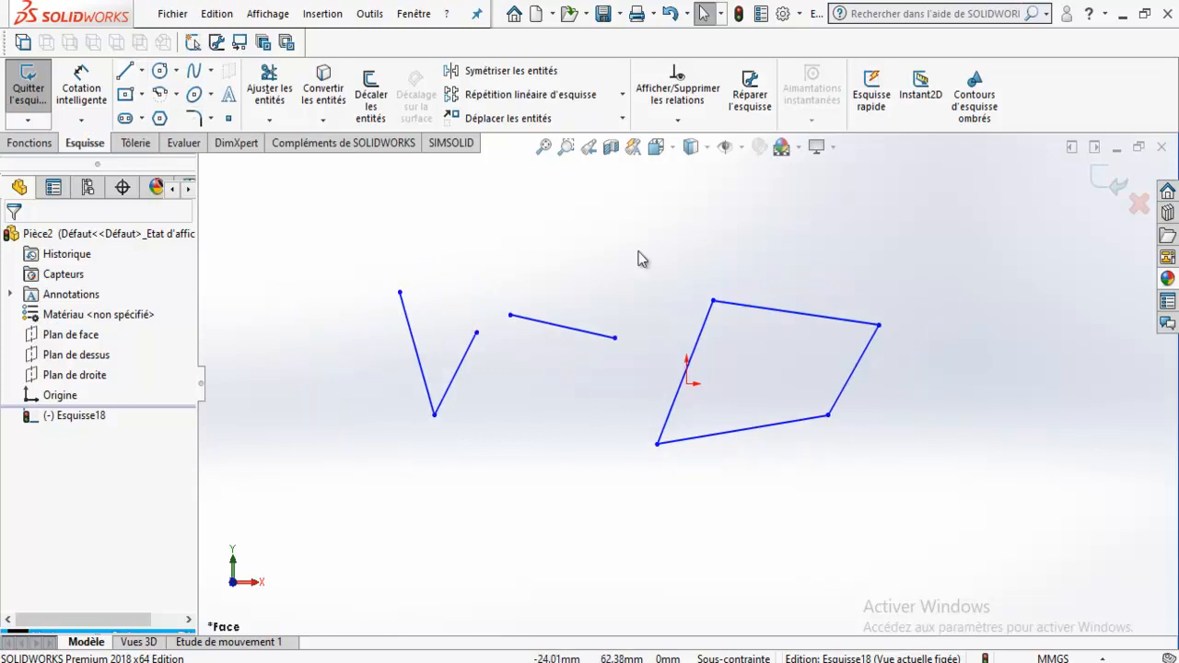
click(127, 72)
key(z)
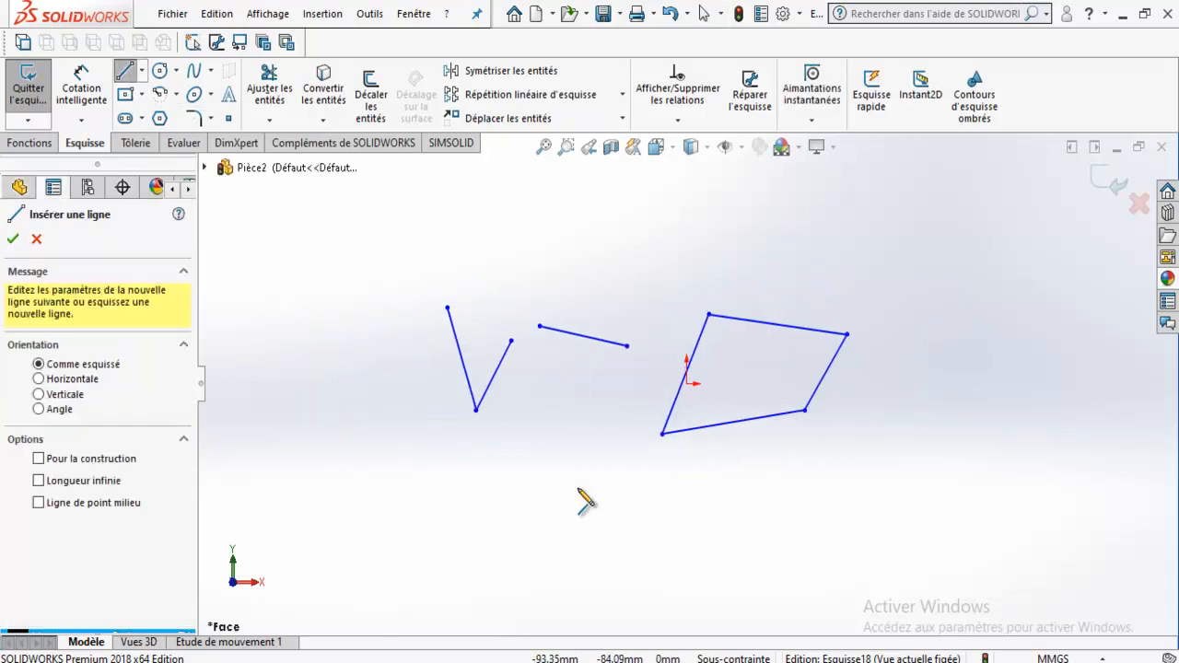
click(387, 227)
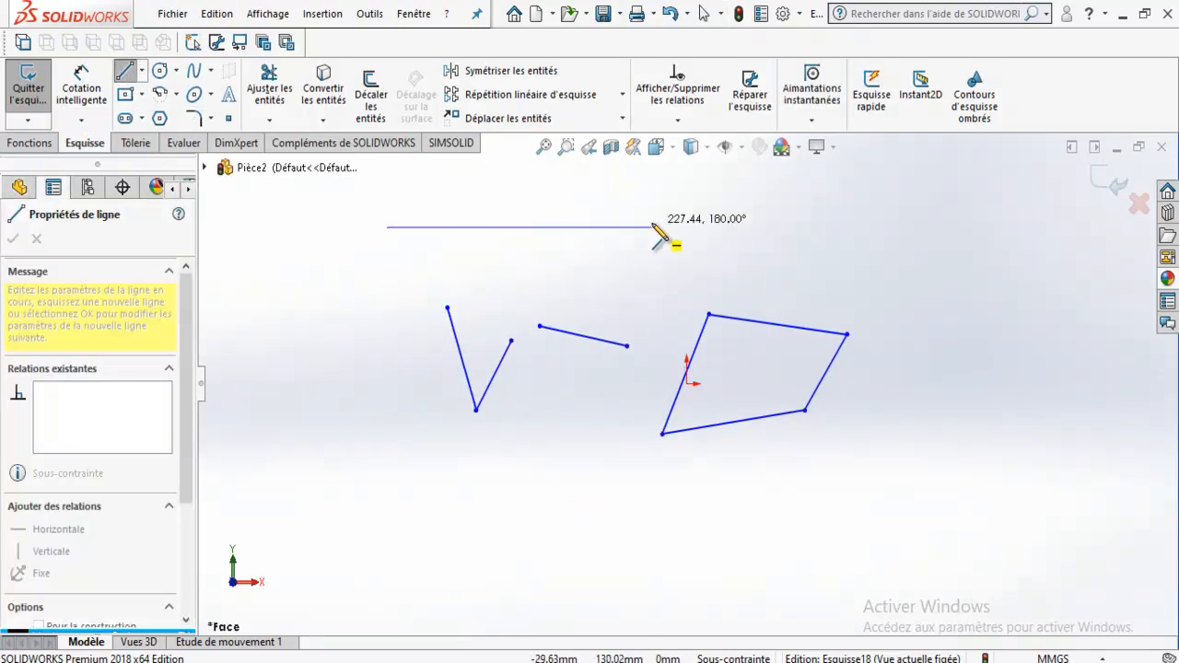
click(653, 226)
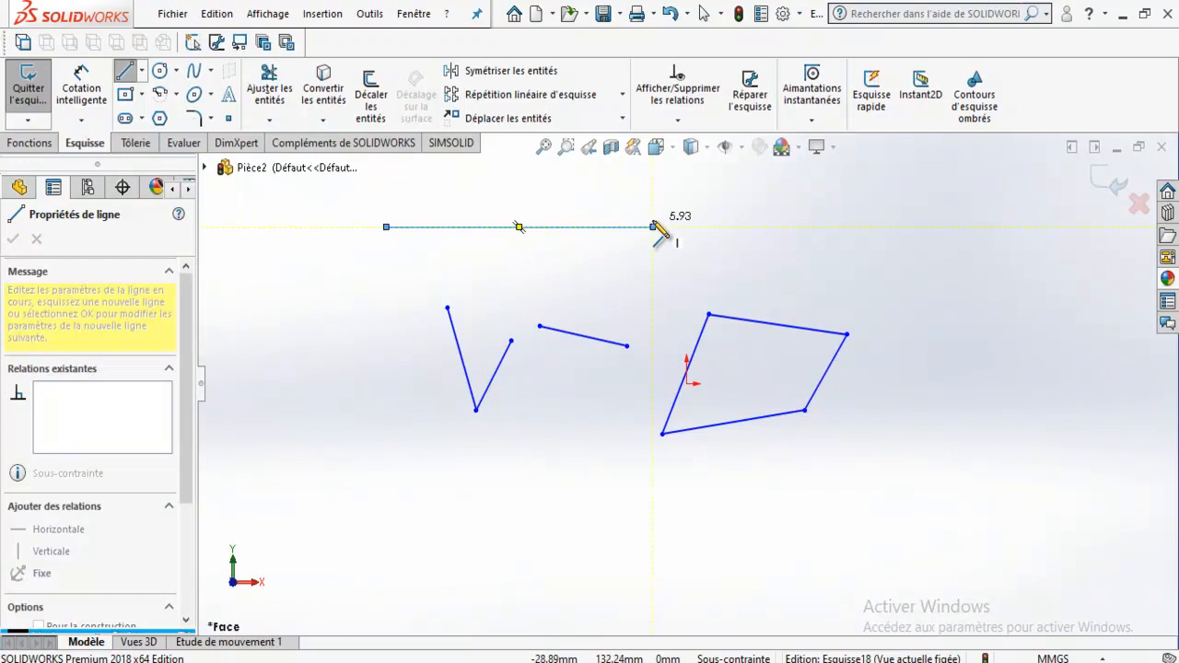
Step: Add a Smart Dimension below the horizontal line and set its length to 300 mm
click(81, 120)
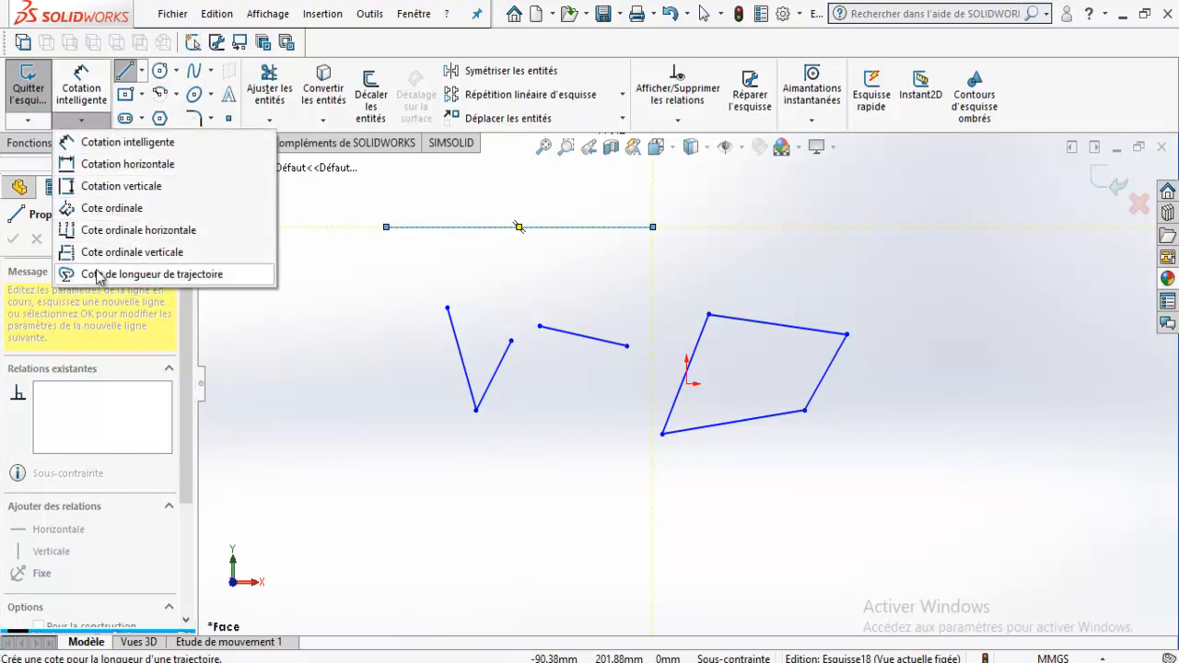
click(124, 143)
click(81, 83)
click(81, 83)
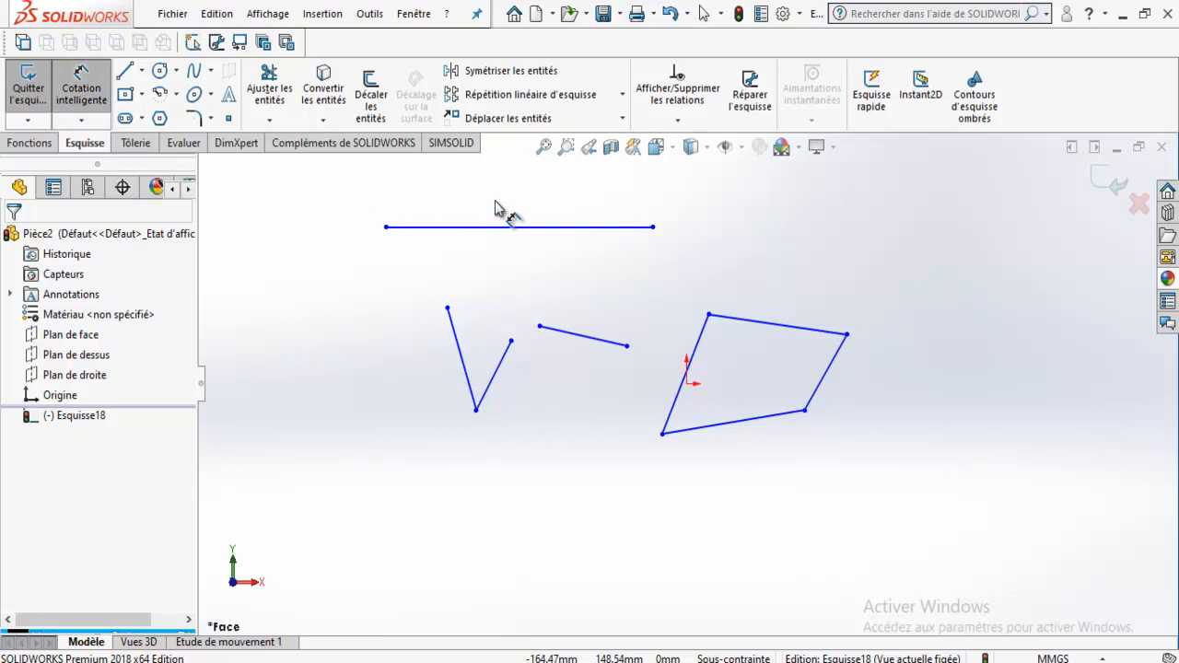
click(99, 90)
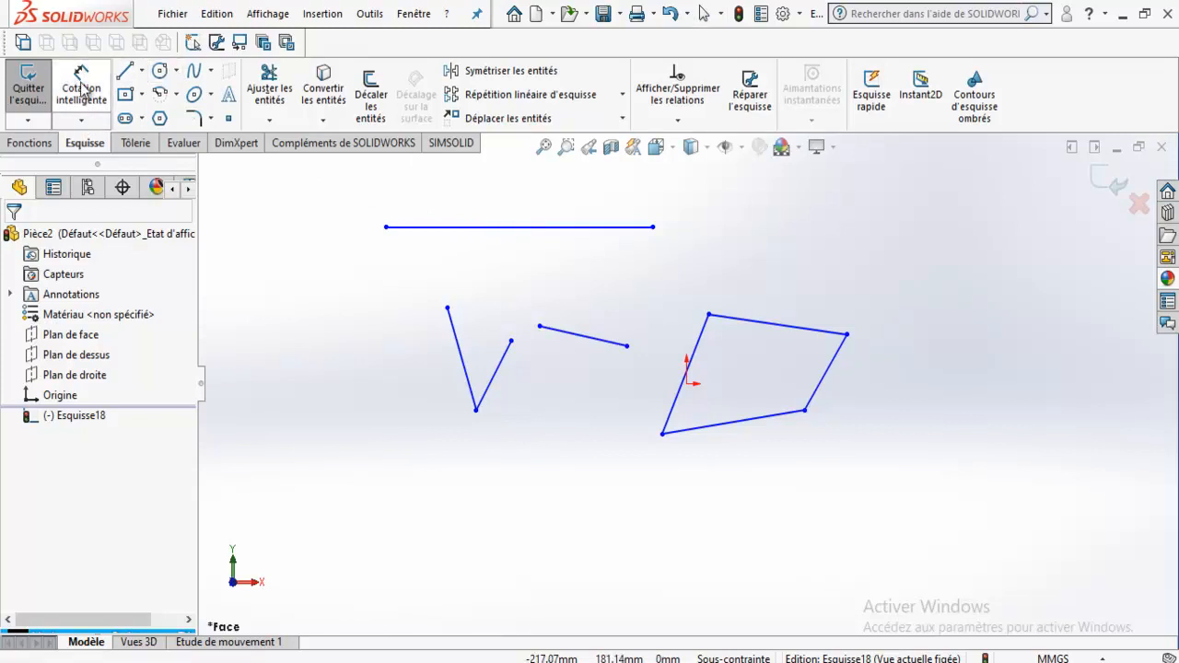
click(82, 84)
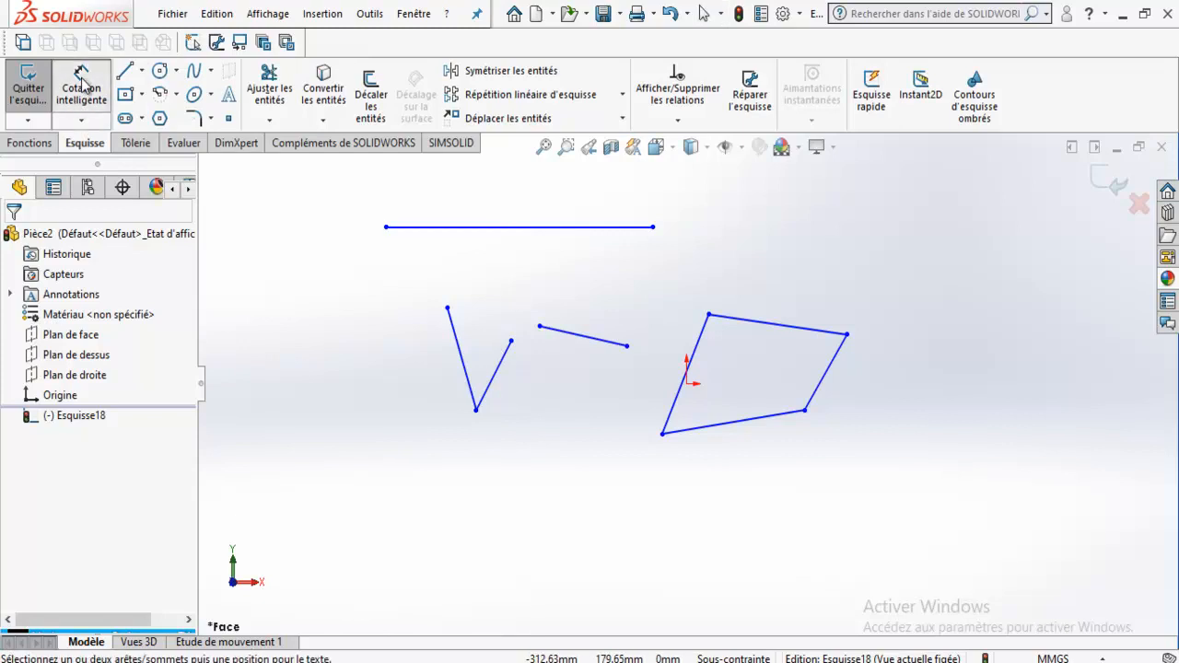
click(558, 240)
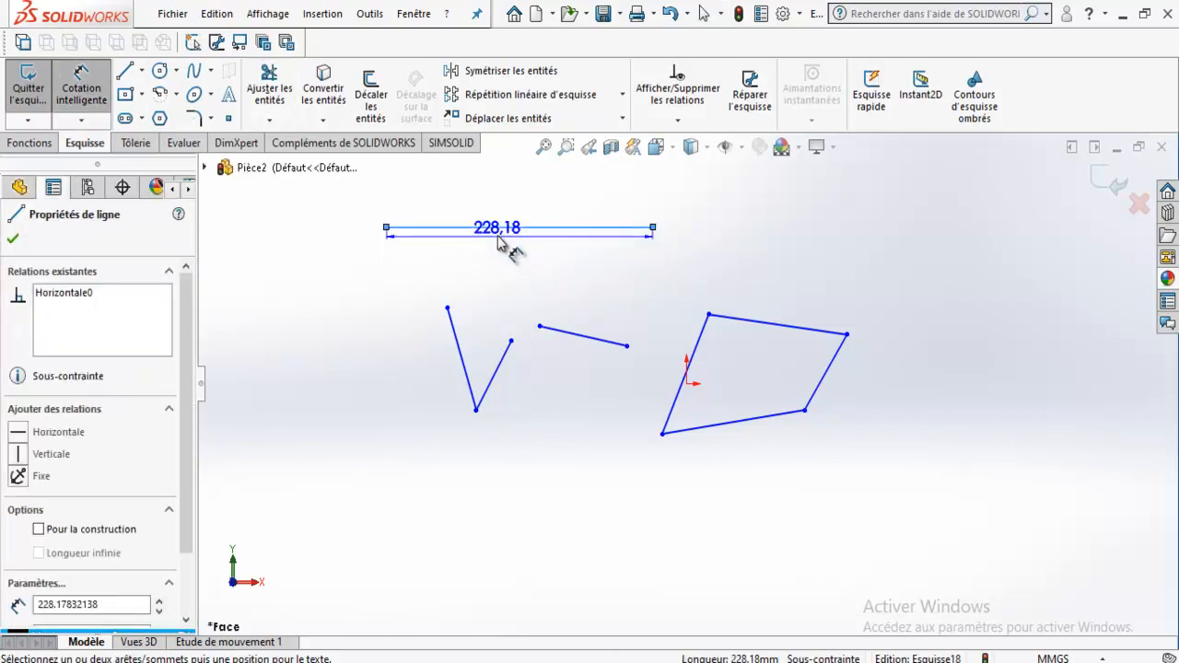
click(512, 279)
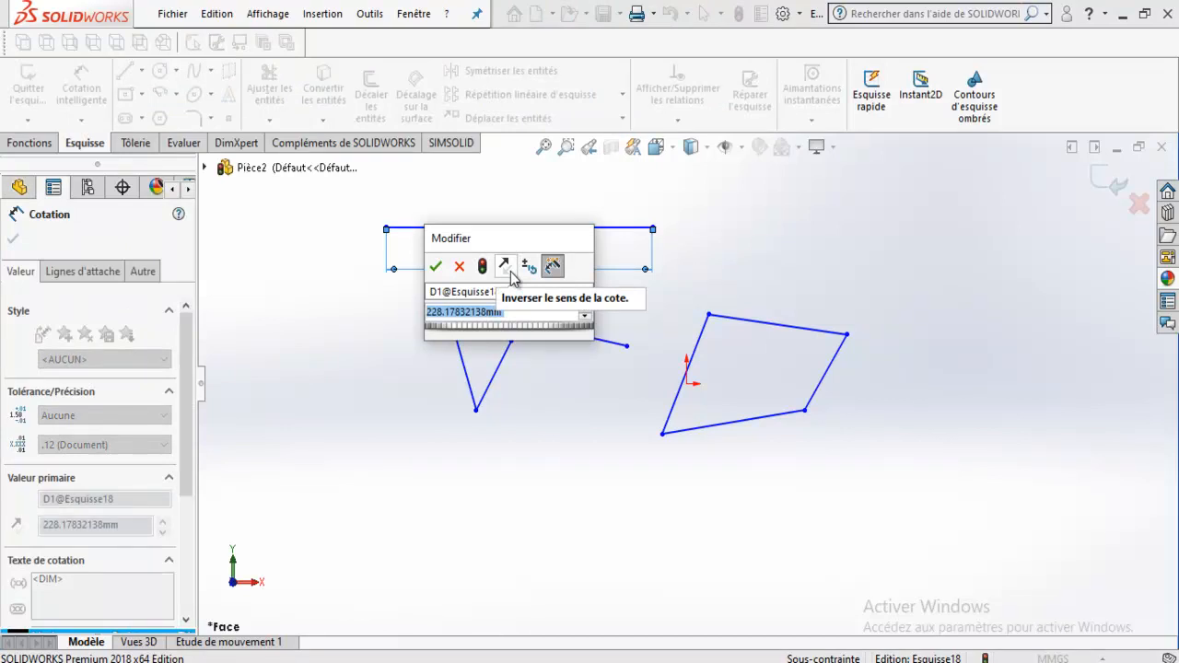
text(300)
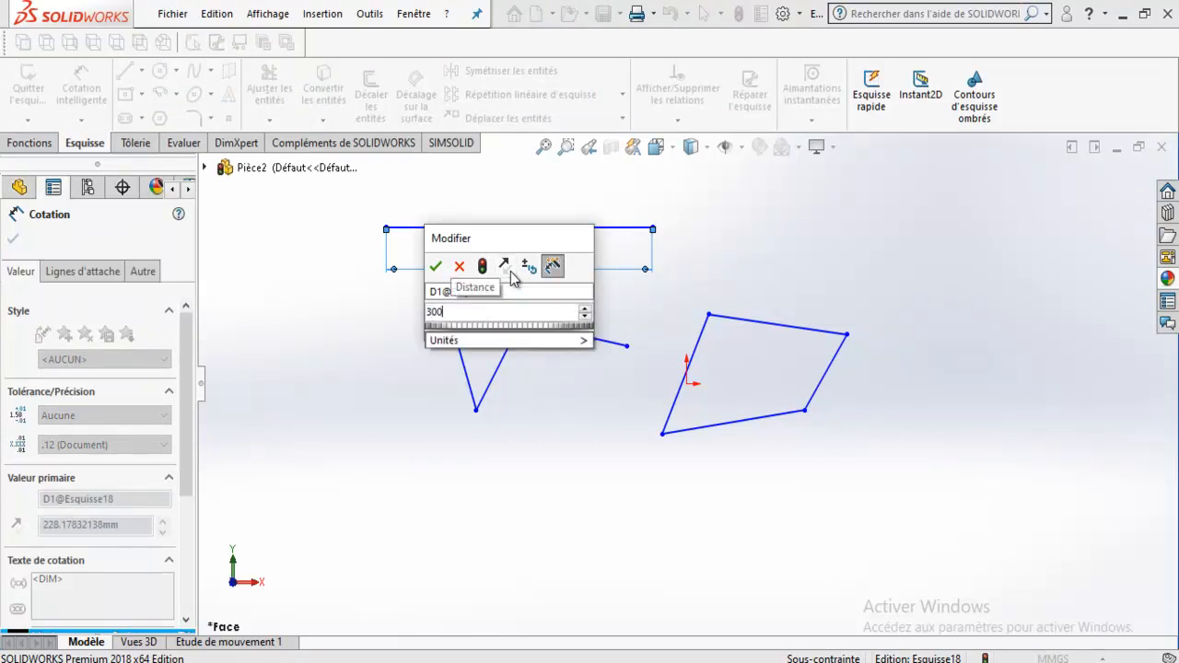
click(433, 268)
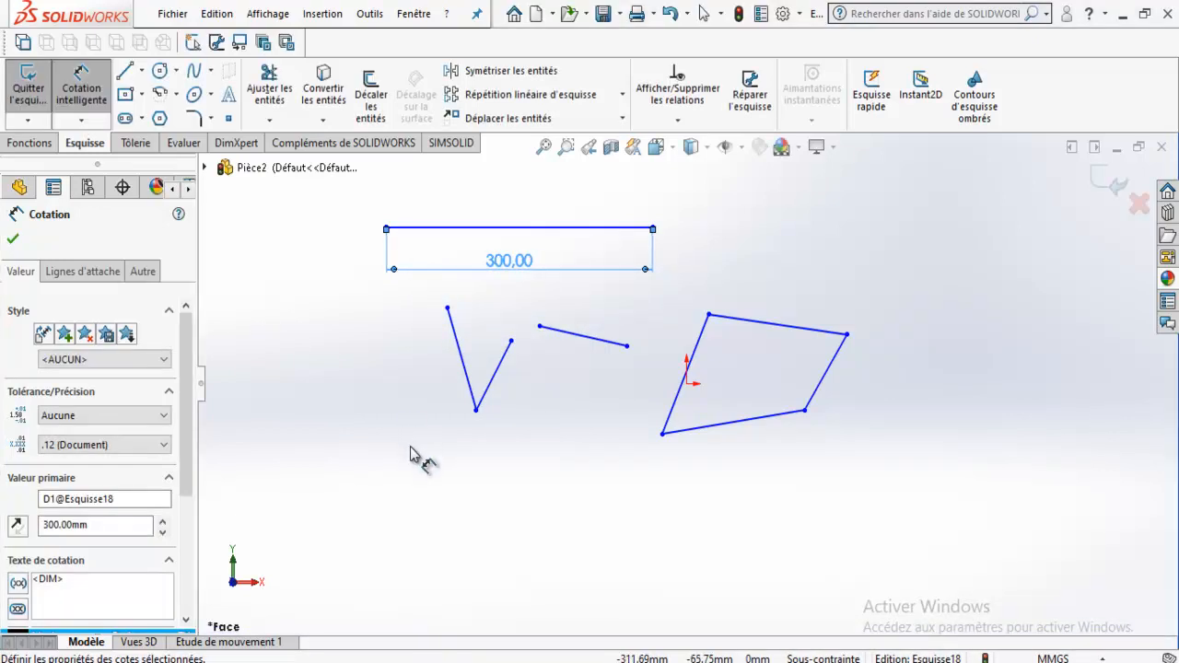
Step: Set the horizontal line's length dimension to 200 mm
double_click(510, 262)
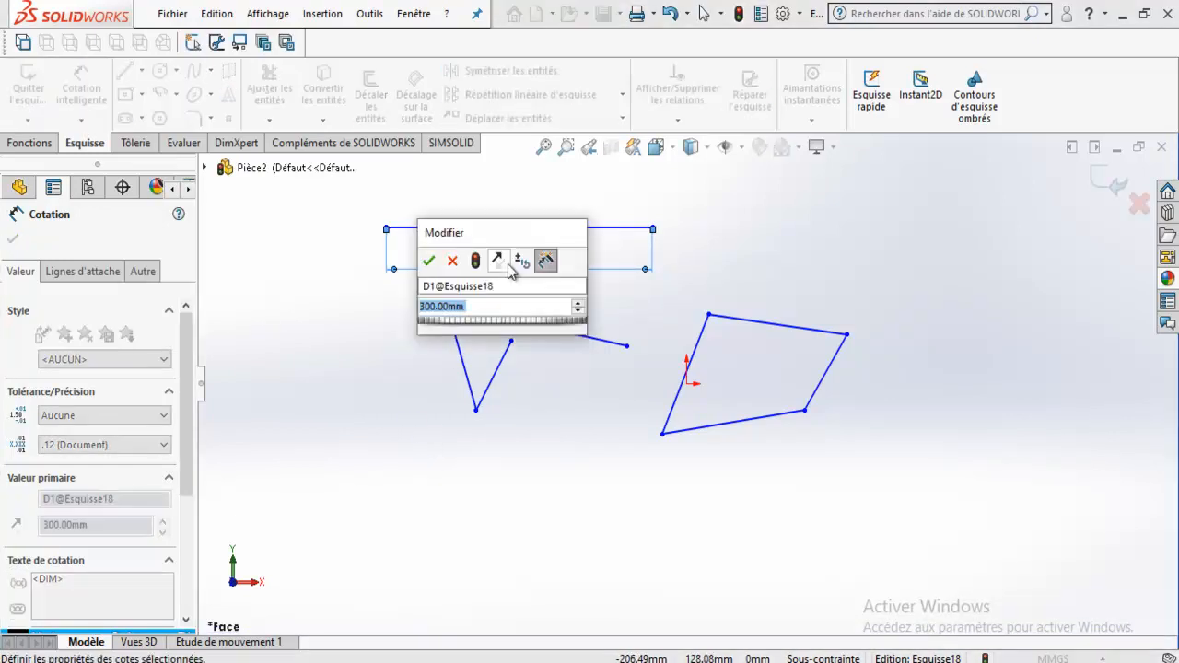
text(200)
key(Return)
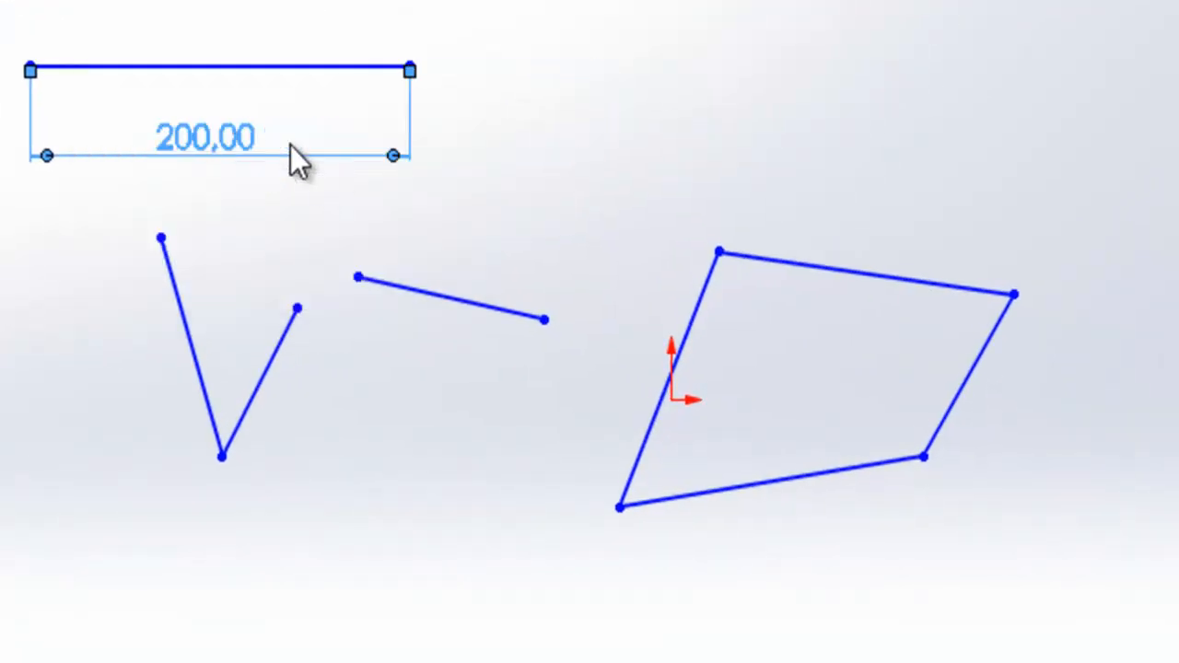
Step: Set the horizontal line's length dimension to 150 mm
double_click(197, 135)
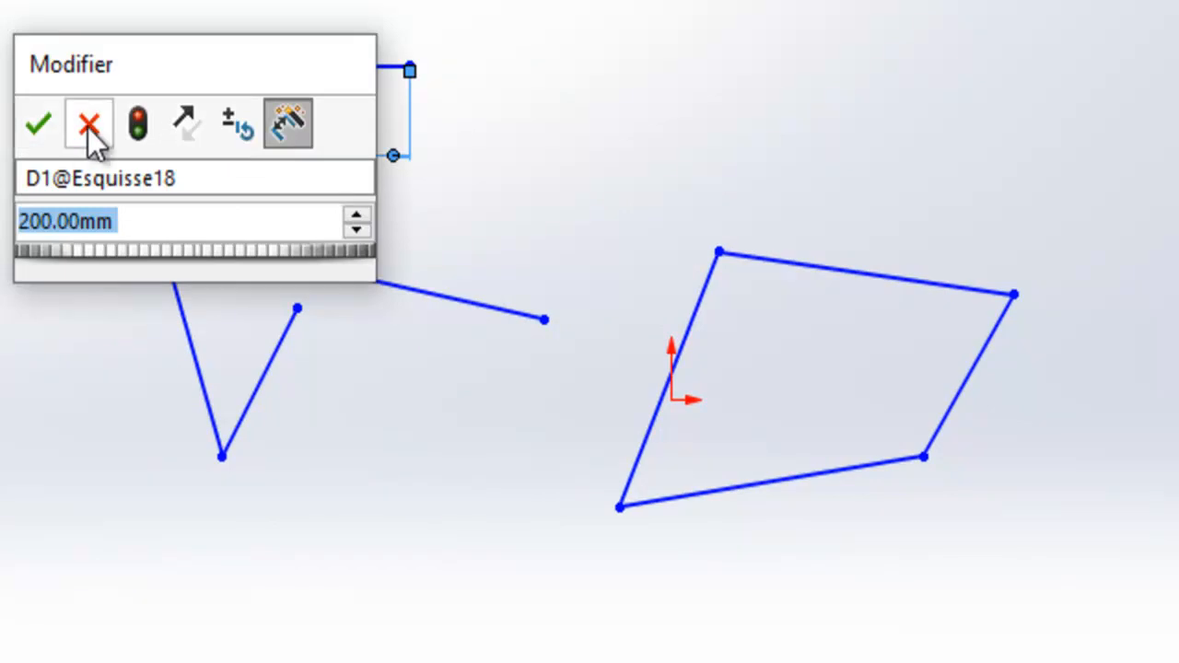
right_click(213, 153)
click(169, 152)
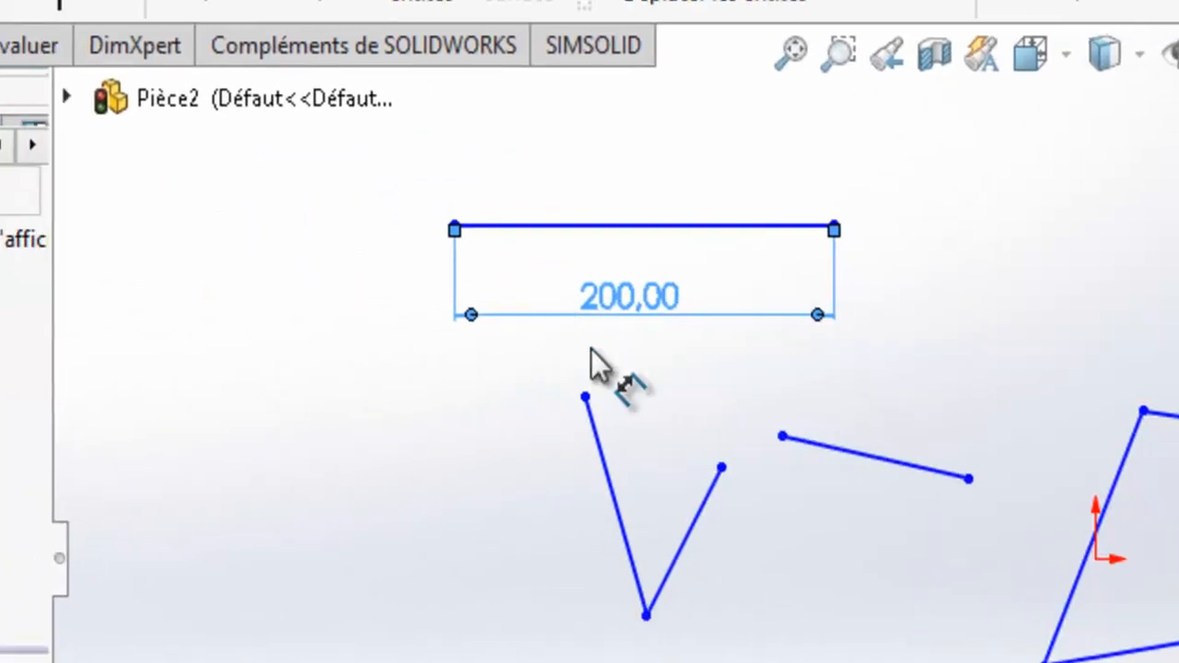
double_click(606, 296)
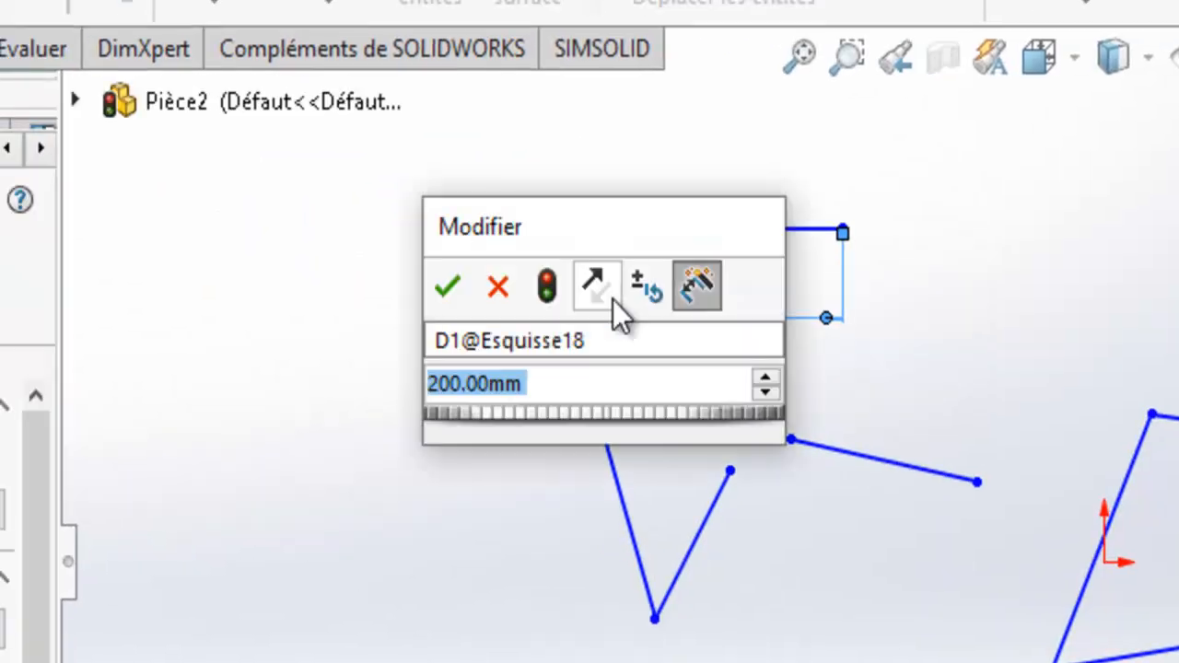
text(150)
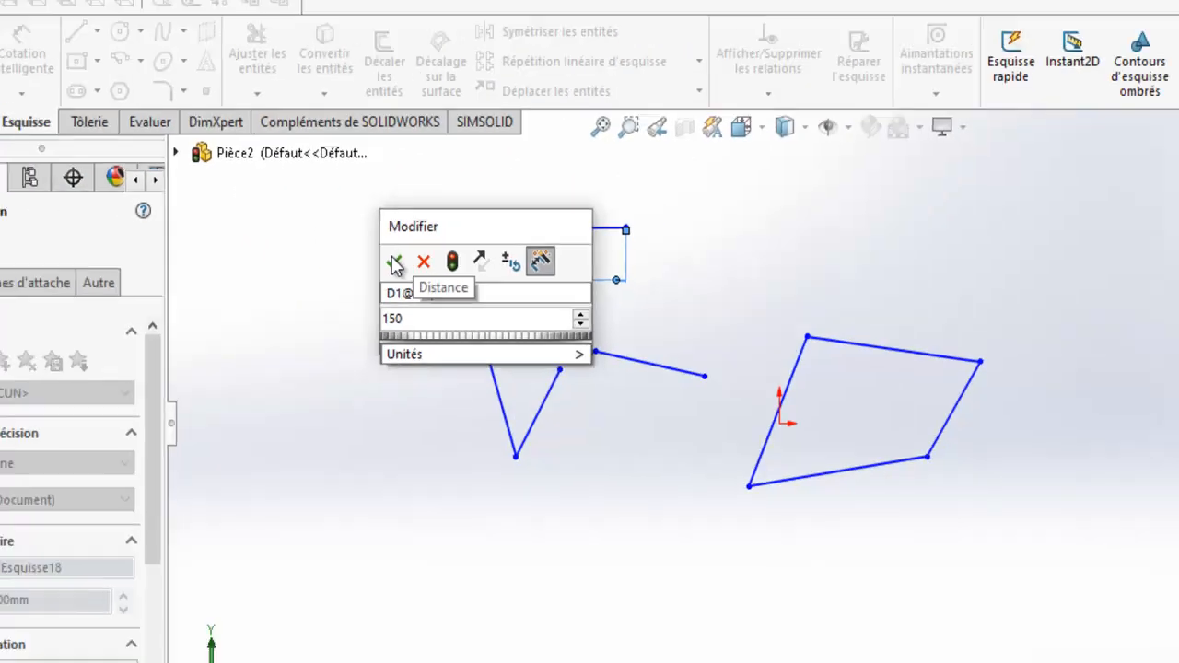
click(442, 287)
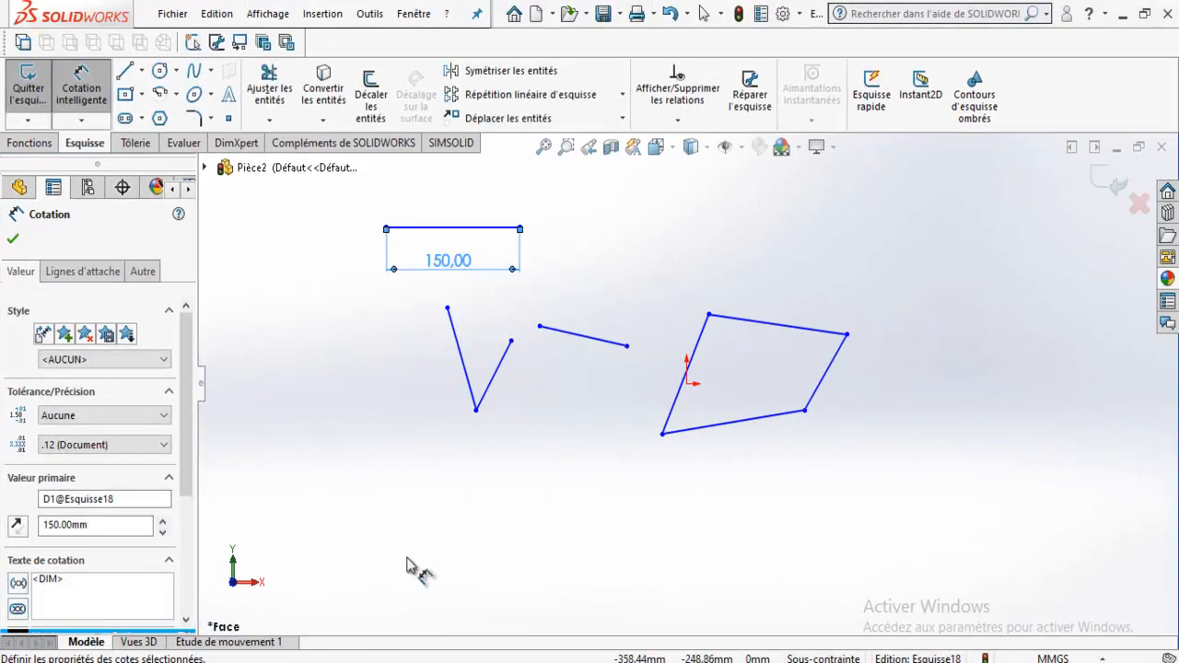
Step: Try to dimension the four-sided outline's sloping upper edge, first from the line and again between its two endpoints
click(794, 326)
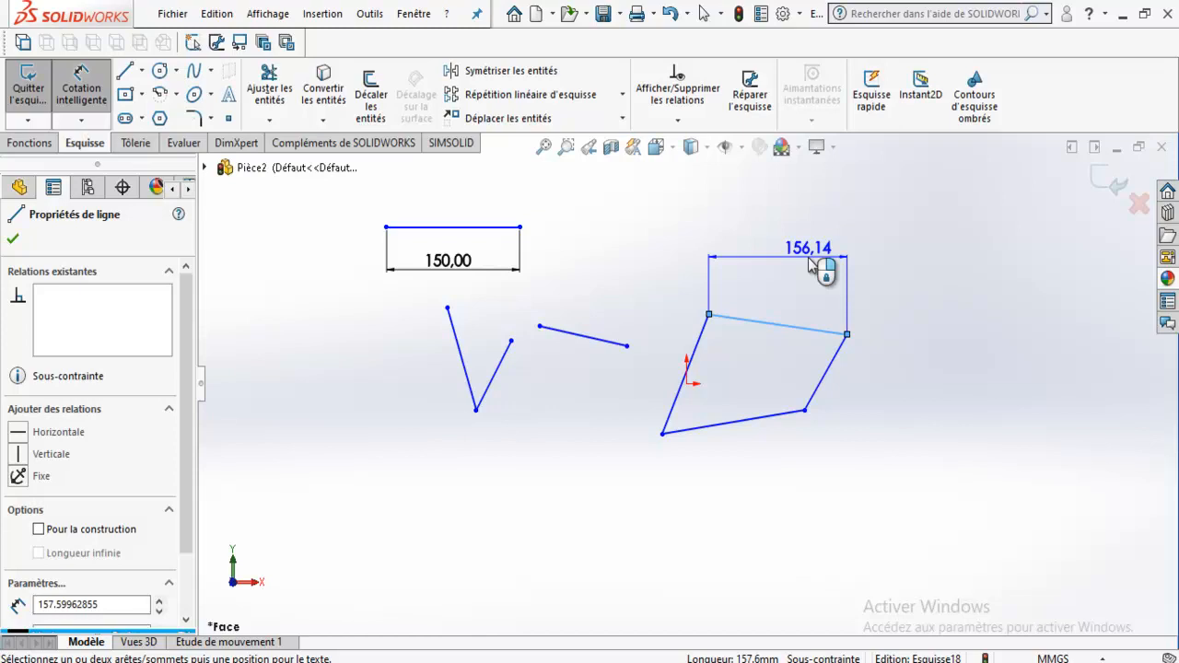
key(Escape)
key(Escape)
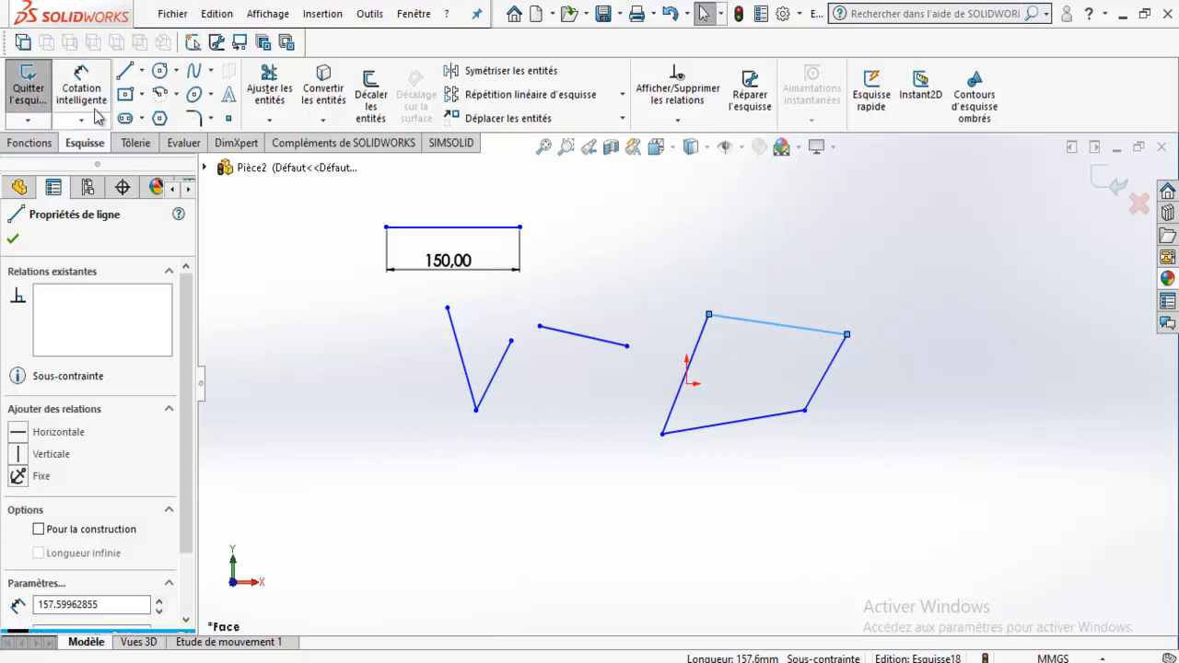
click(709, 316)
click(847, 334)
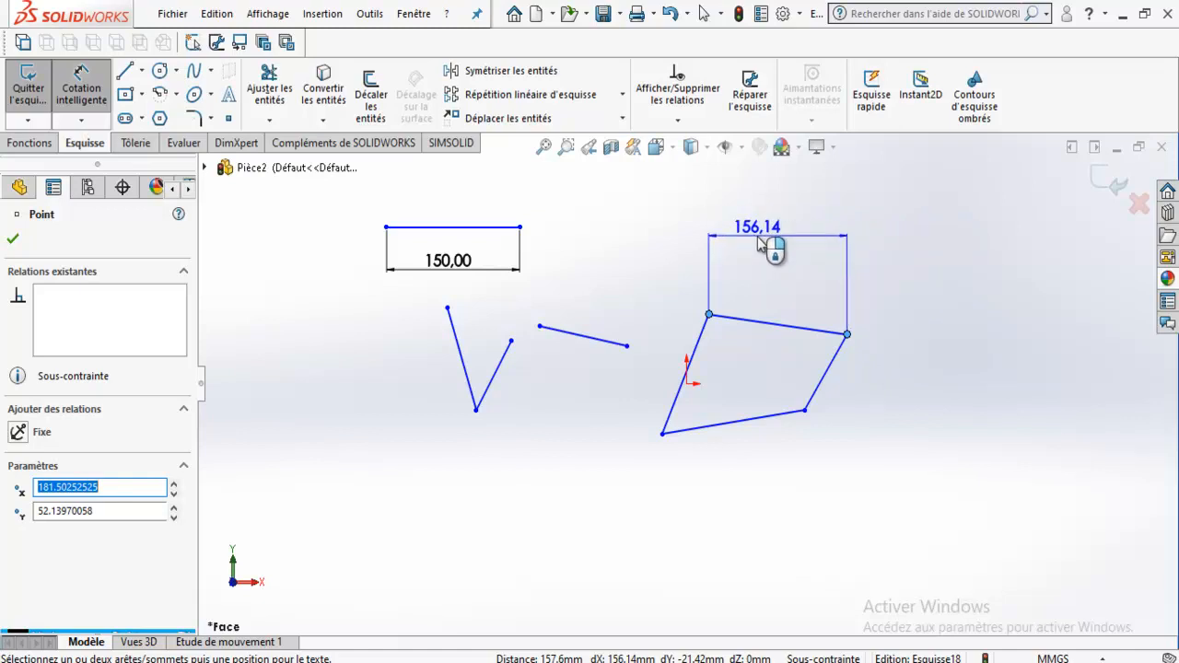
Step: Draw a horizontal construction line about 156 mm long from the outline's upper right corner to directly below its upper left corner
click(141, 70)
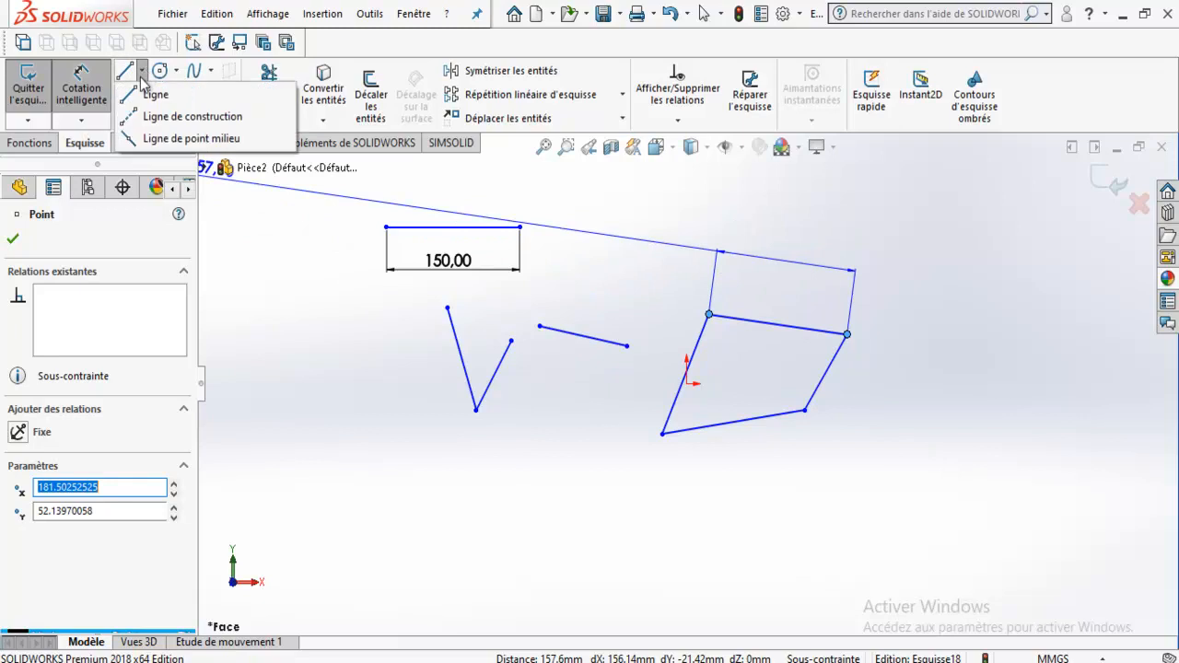
click(128, 119)
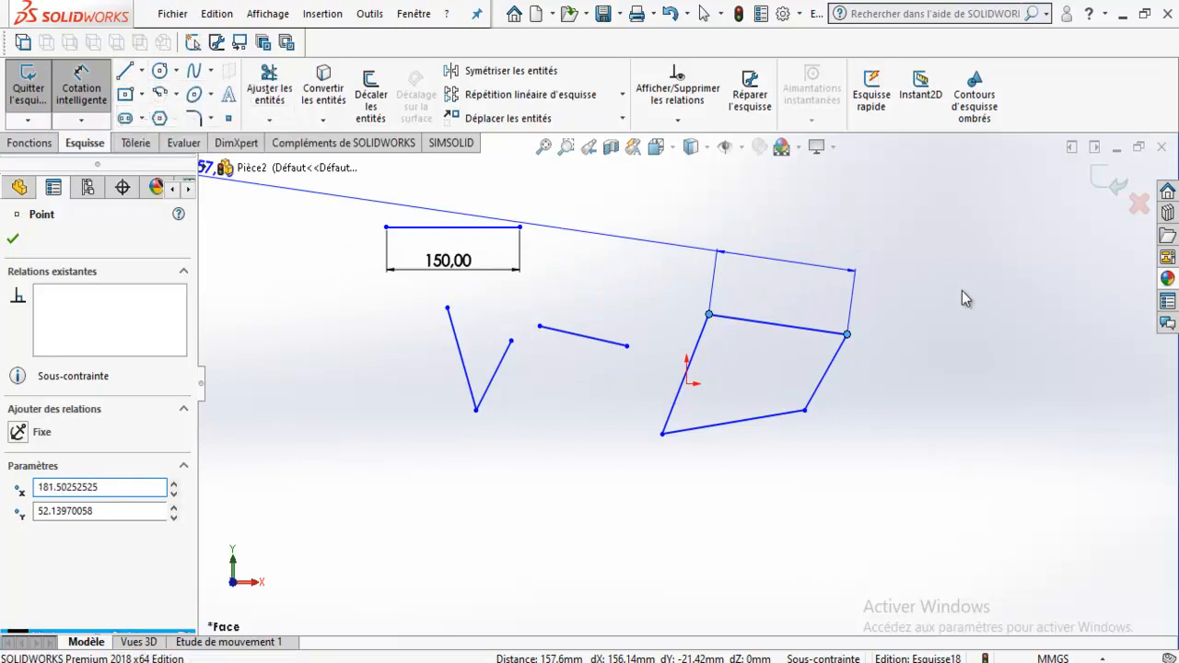
click(846, 334)
click(709, 333)
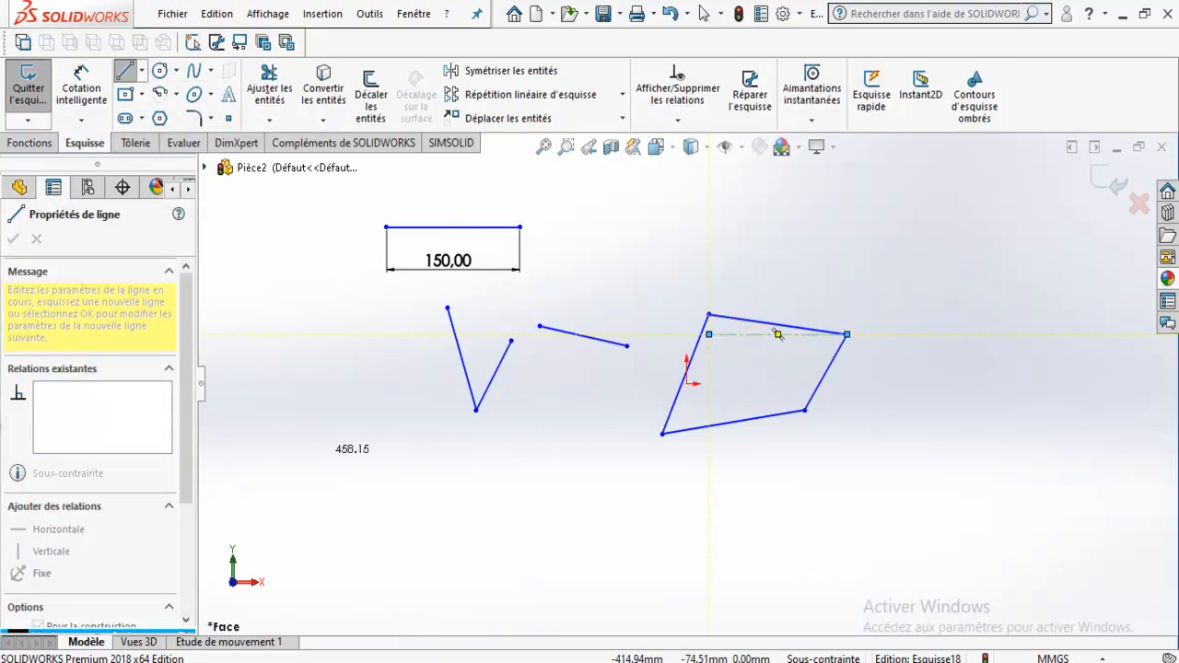
key(Escape)
Step: Try Smart Dimension on the construction line and on the outline's sloping upper edge, cancelling each preview
click(98, 89)
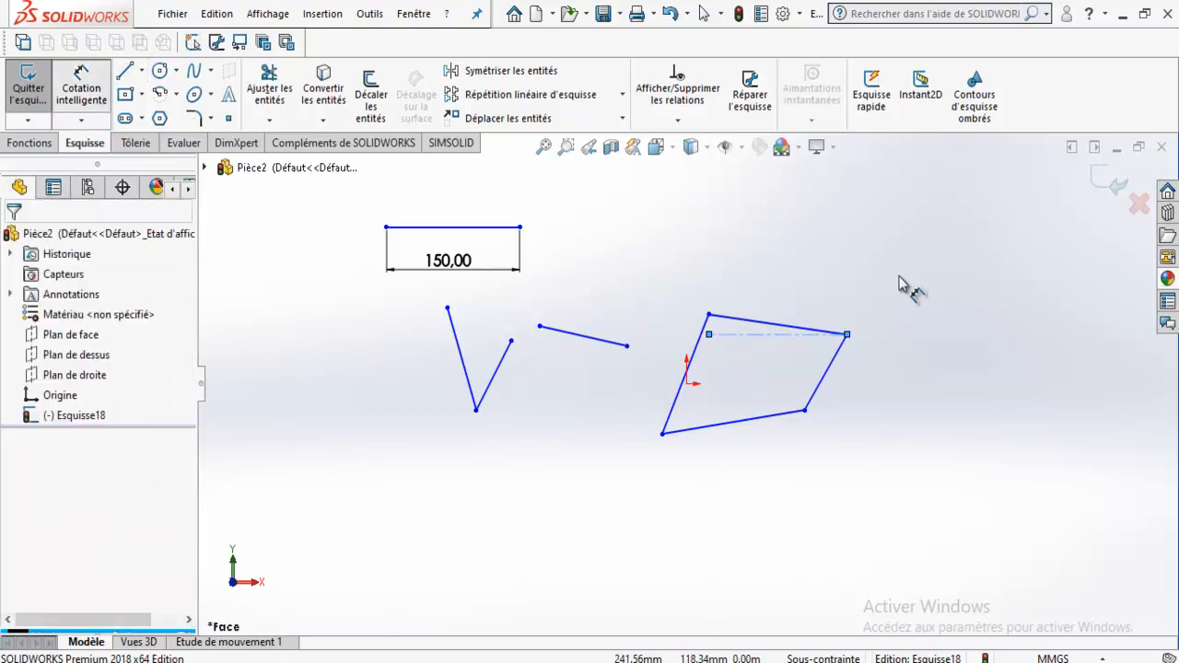
click(780, 336)
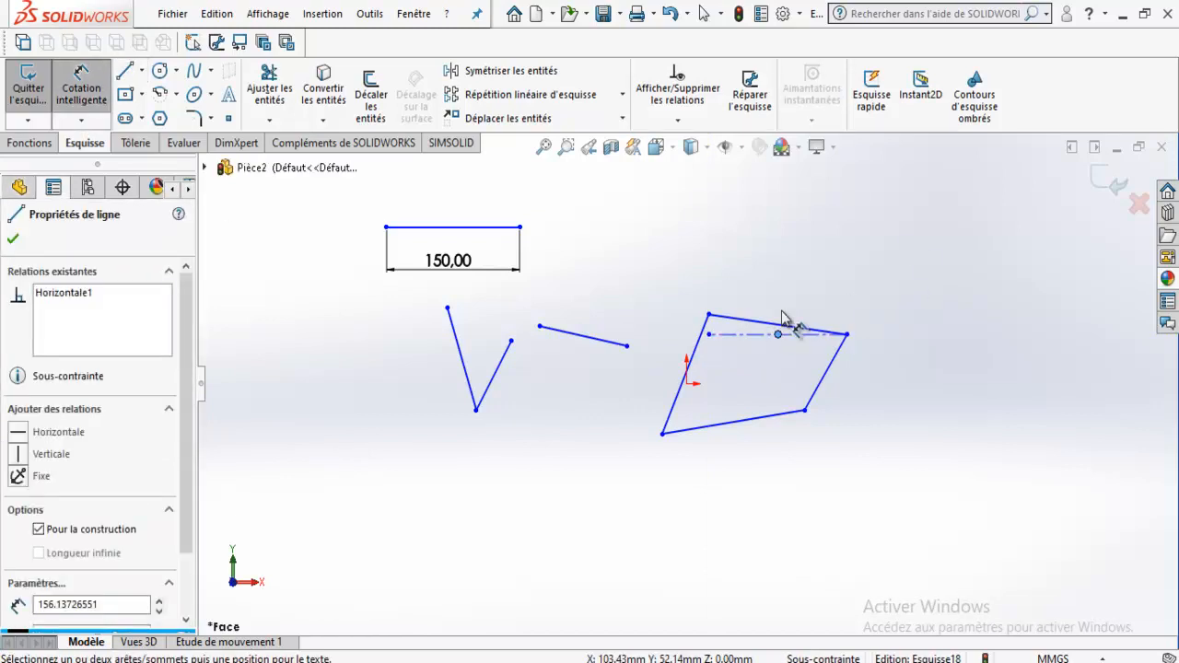
key(Escape)
click(748, 304)
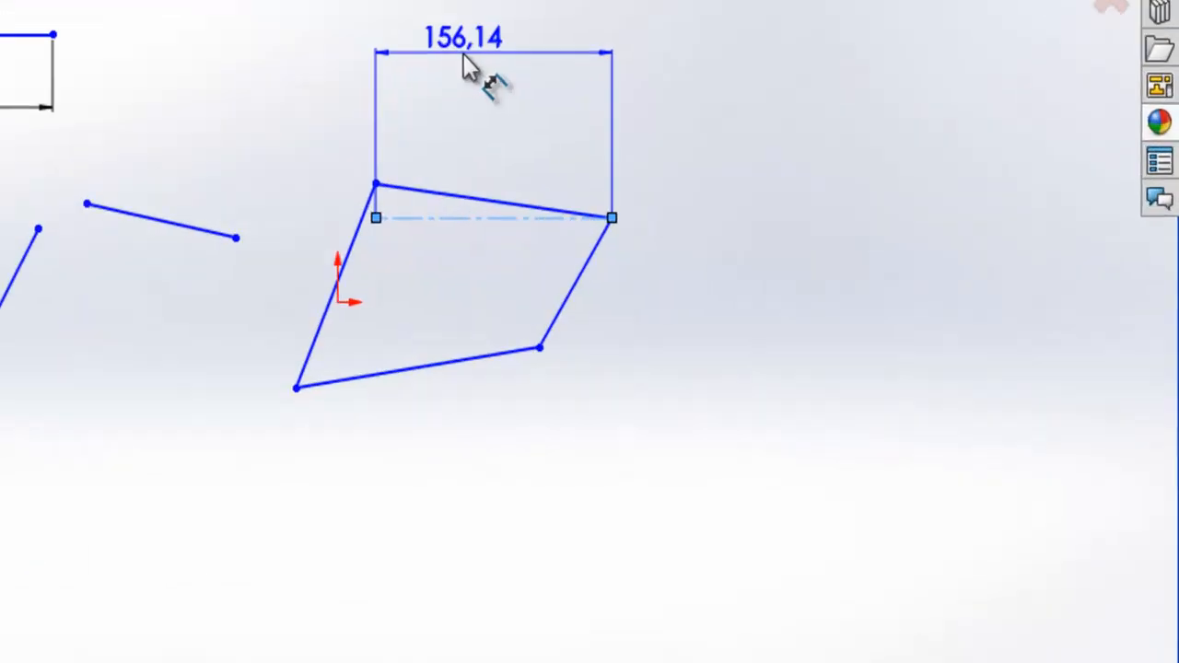
key(Escape)
click(315, 142)
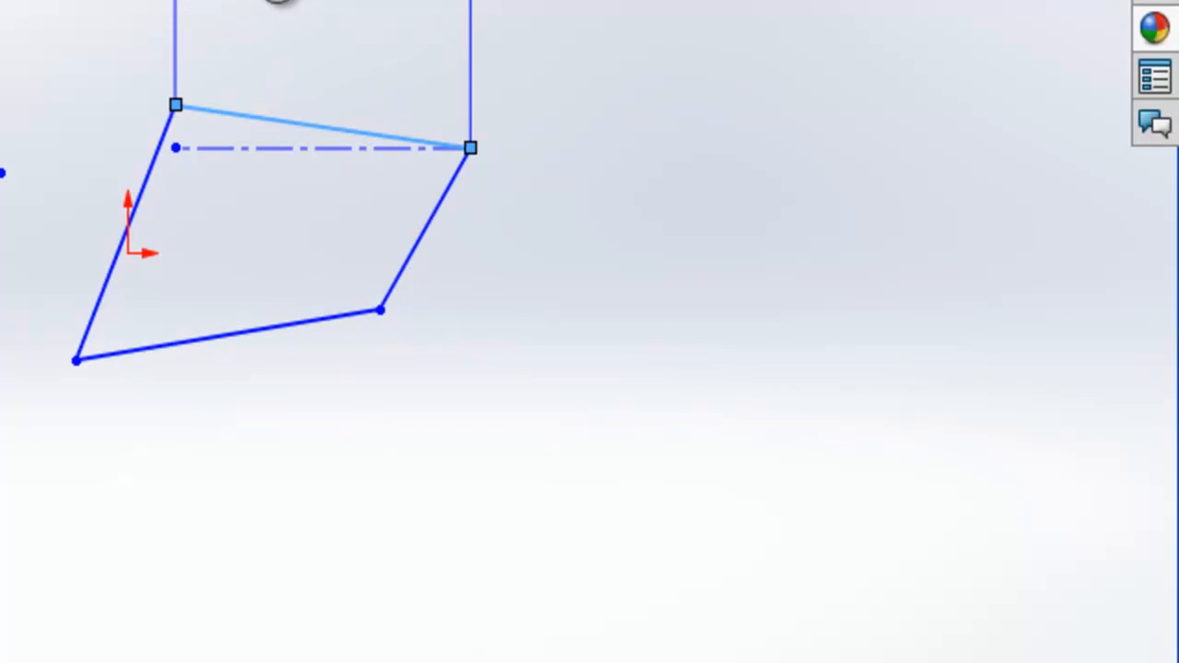
key(Escape)
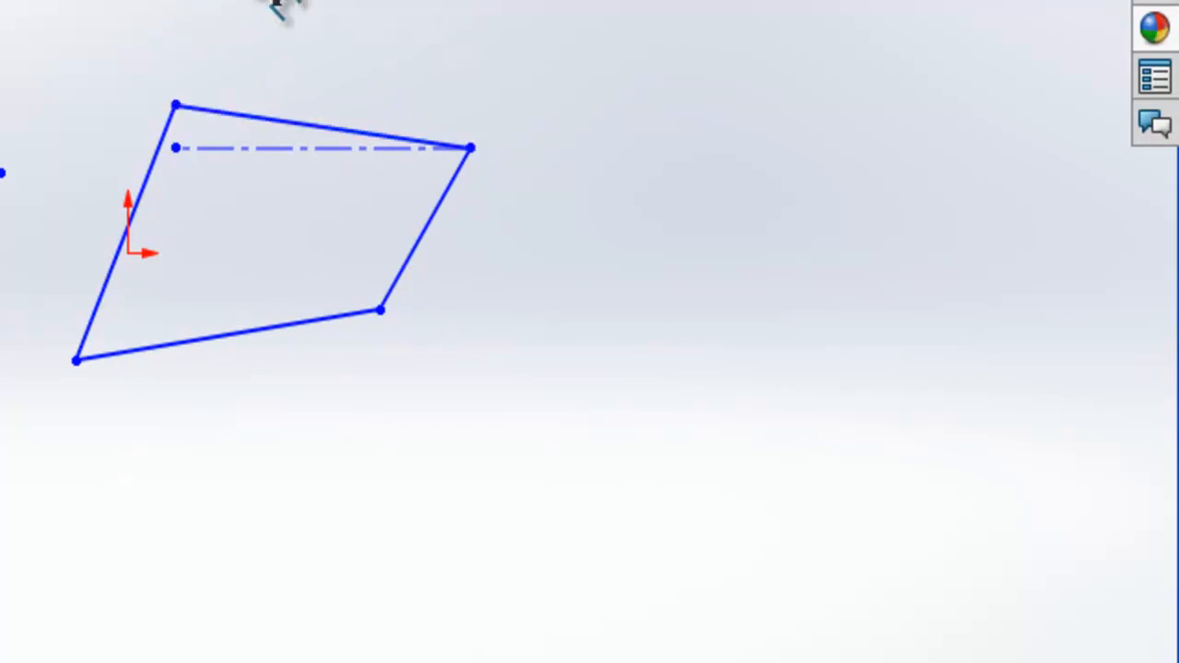
Step: Dimension the four-sided outline's upper edge along its slope with Smart Dimension and set it to 150 mm
click(307, 146)
key(Escape)
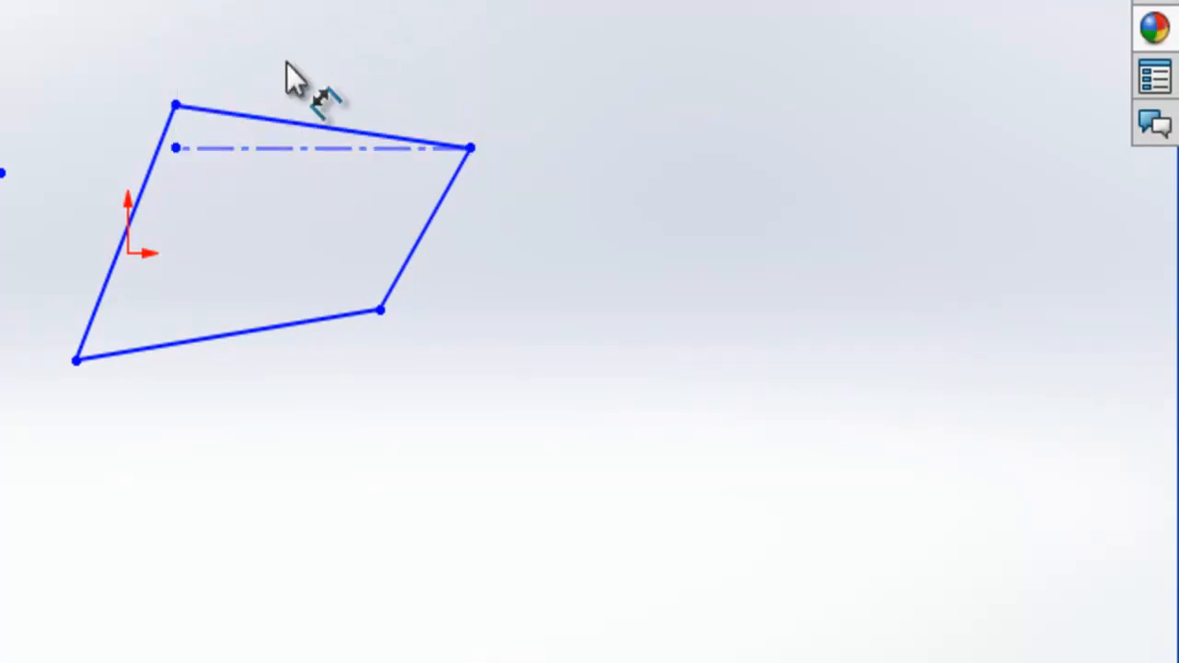
click(291, 122)
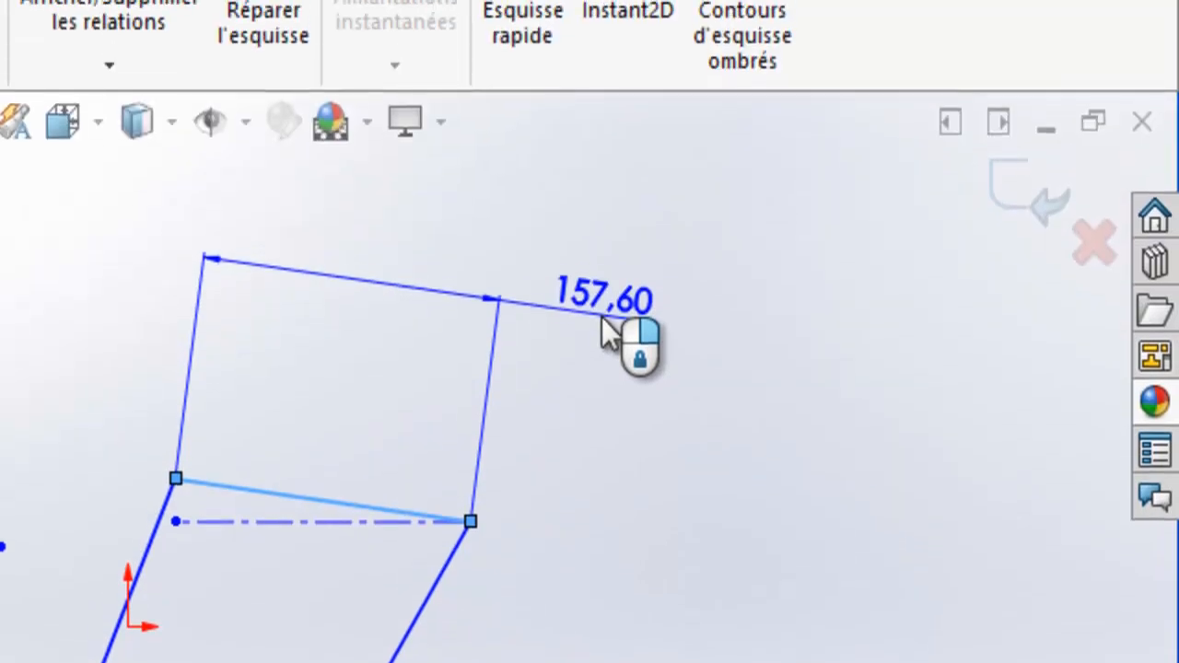
click(603, 319)
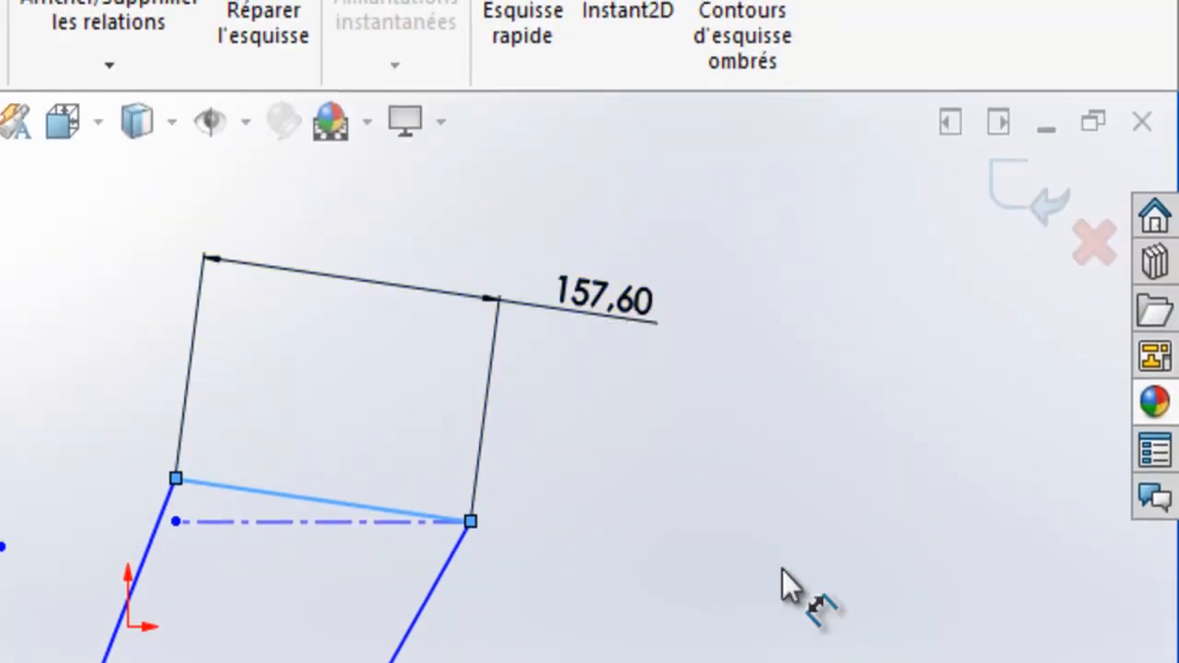
text(150)
key(Return)
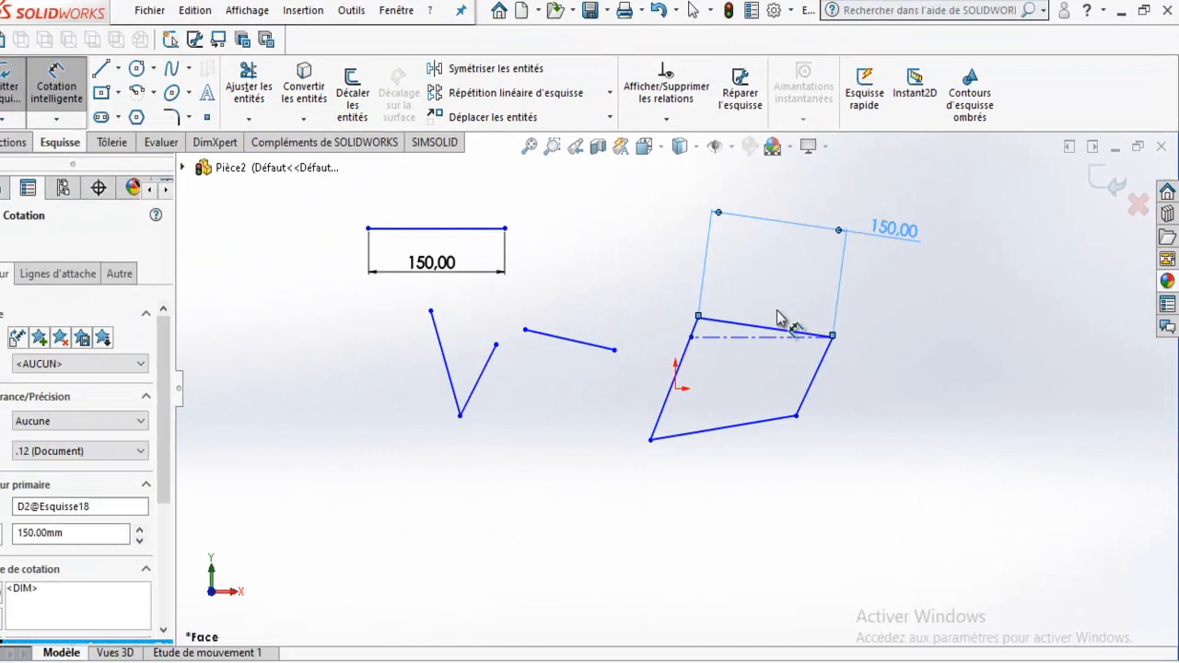
Step: Add a horizontal dimension above the outline's sloping upper edge and set it to 120 mm
click(781, 327)
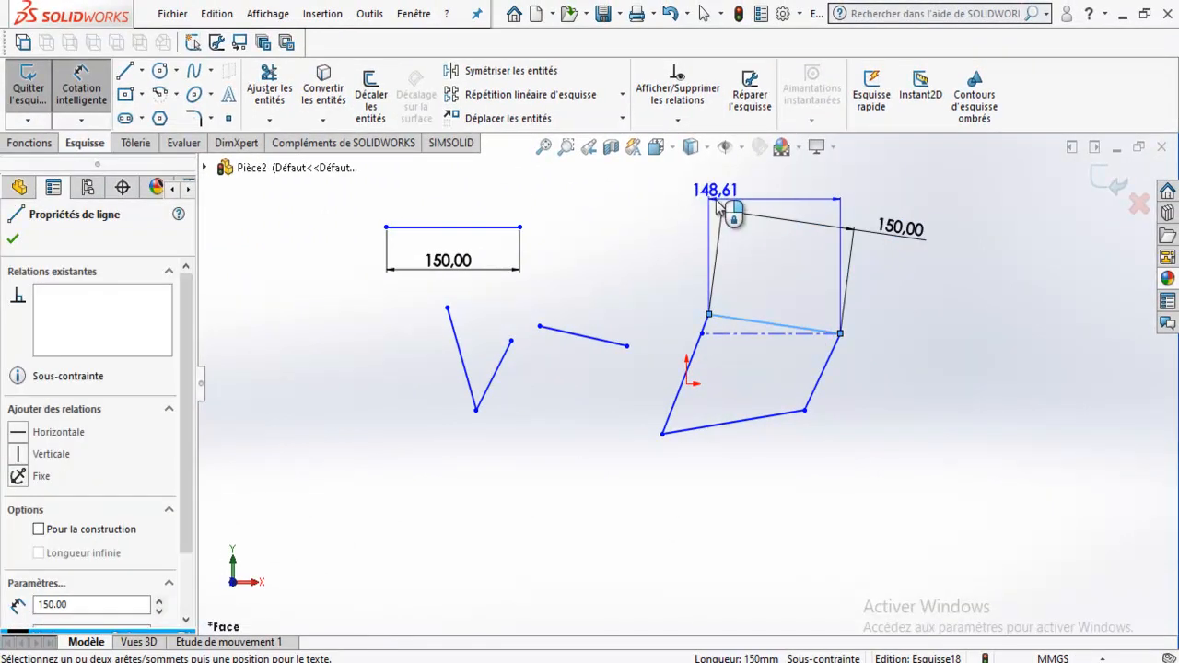
click(723, 209)
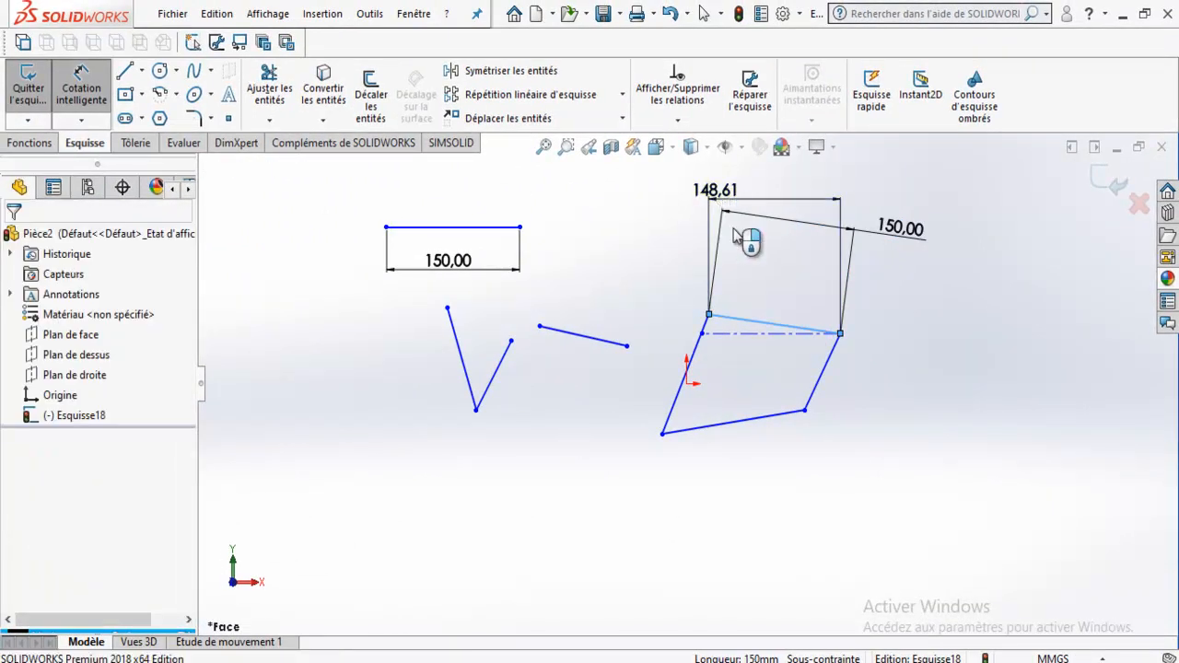
text(1)
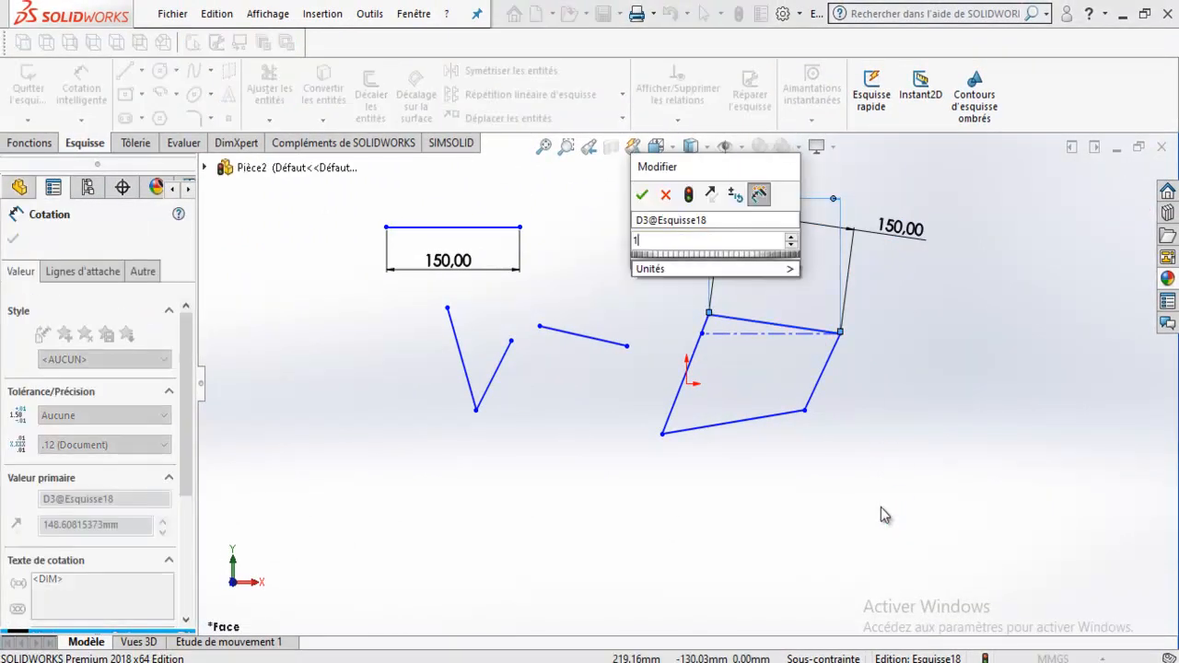
text(20)
key(Return)
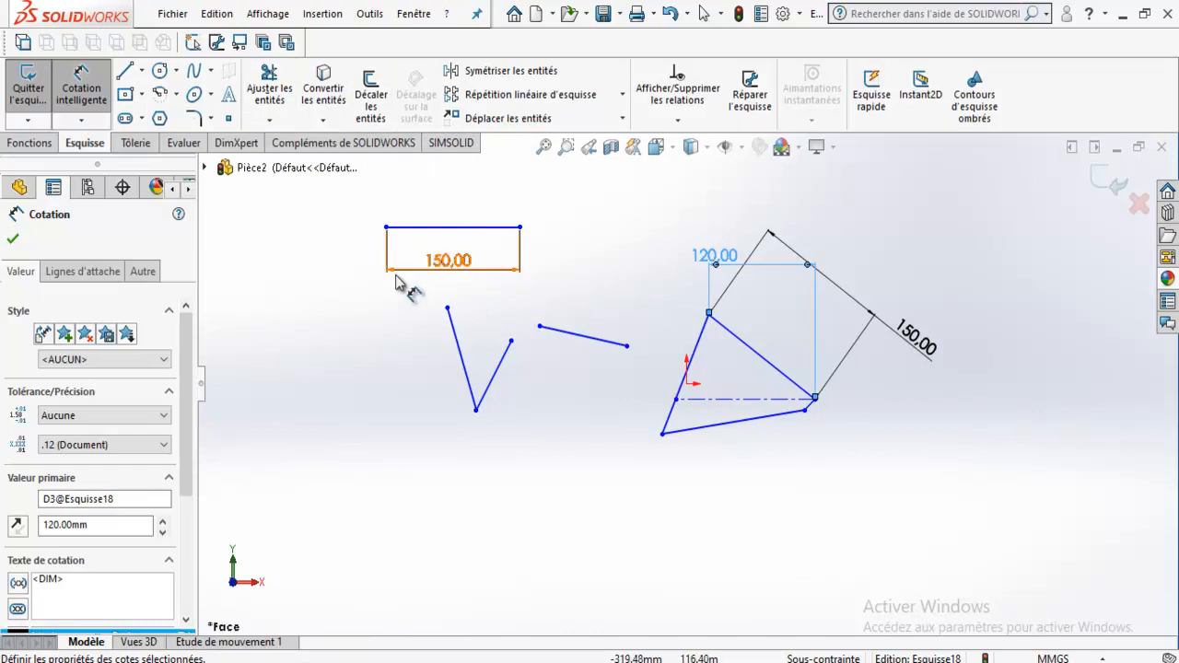
Step: Trim away the dimensioned outline with its construction line and clear all remaining lines from the sketch
click(279, 85)
mouse_move(829, 264)
mouse_down()
mouse_move(724, 490)
mouse_move(795, 417)
mouse_up()
drag(782, 378, 810, 405)
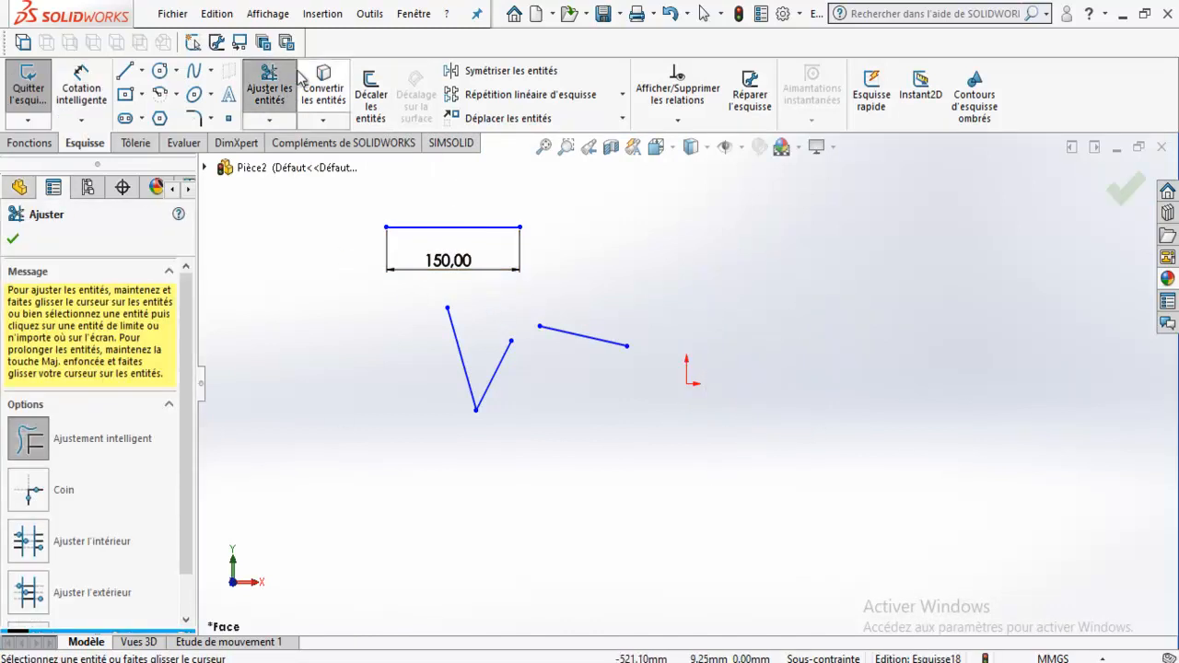
key(Escape)
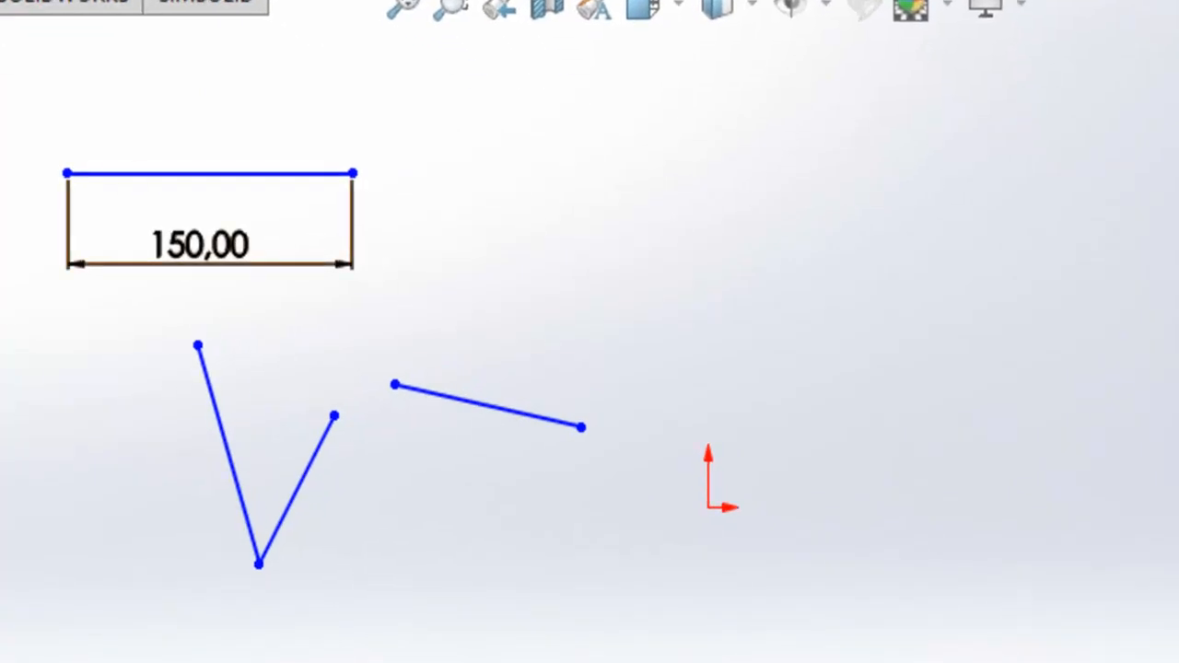
mouse_move(339, 160)
mouse_down()
mouse_move(325, 488)
mouse_move(340, 231)
mouse_up()
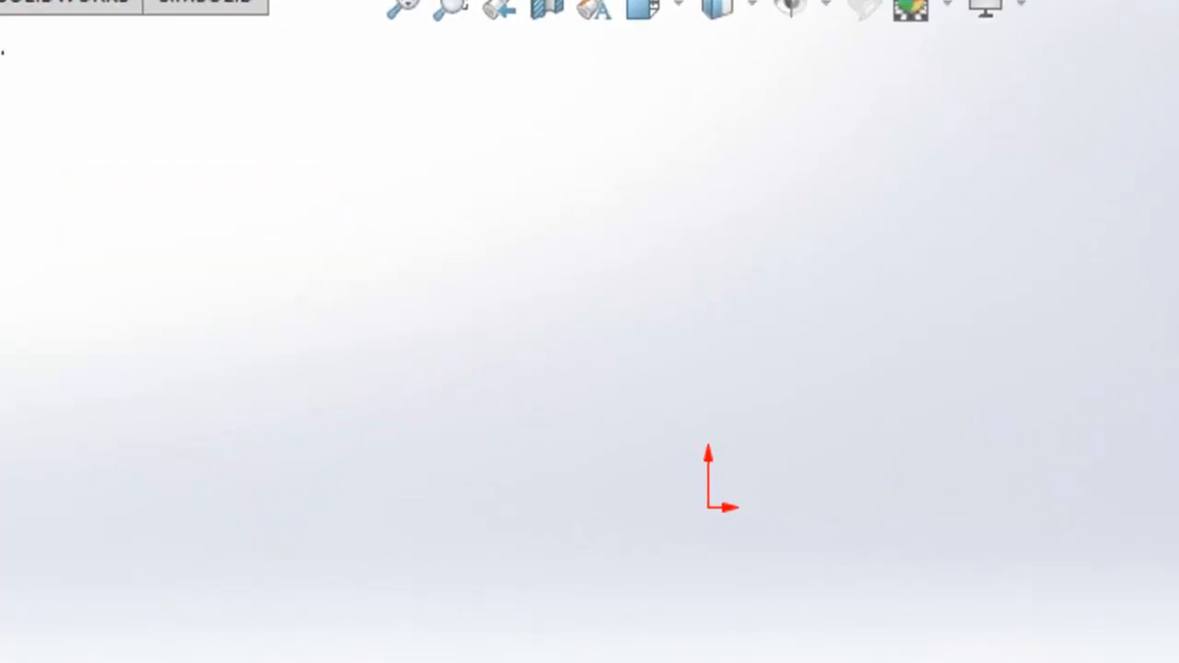
Step: Draw a vertical line above and right of the origin and a separate horizontal line about 255 mm long above and left of it
right_drag(679, 284, 601, 282)
mouse_move(600, 283)
mouse_down()
mouse_move(168, 248)
mouse_move(115, 286)
mouse_move(190, 130)
mouse_move(116, 109)
mouse_move(147, 237)
mouse_up()
scroll(125, 157, up, 2)
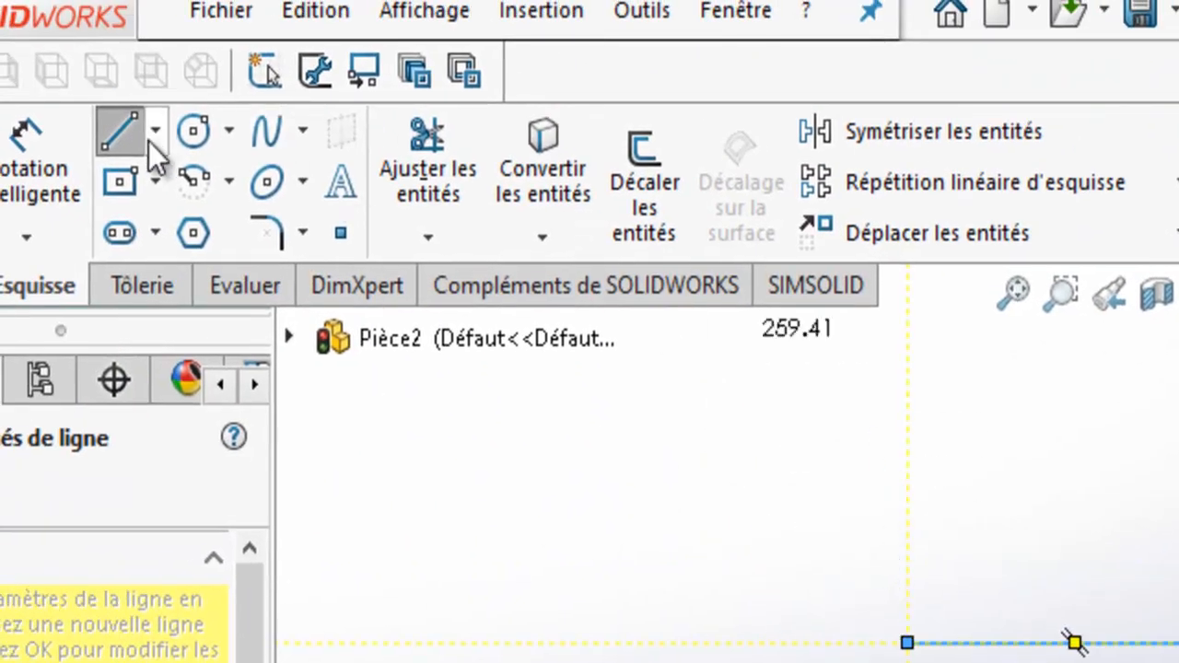
click(152, 138)
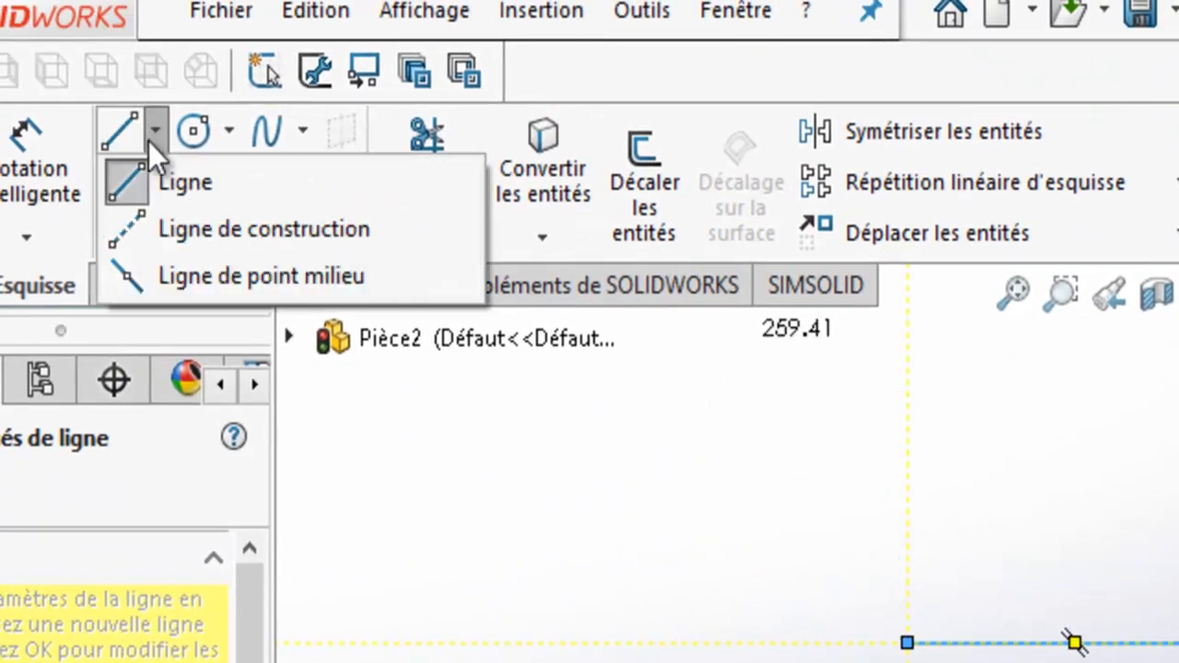
click(152, 184)
click(1074, 642)
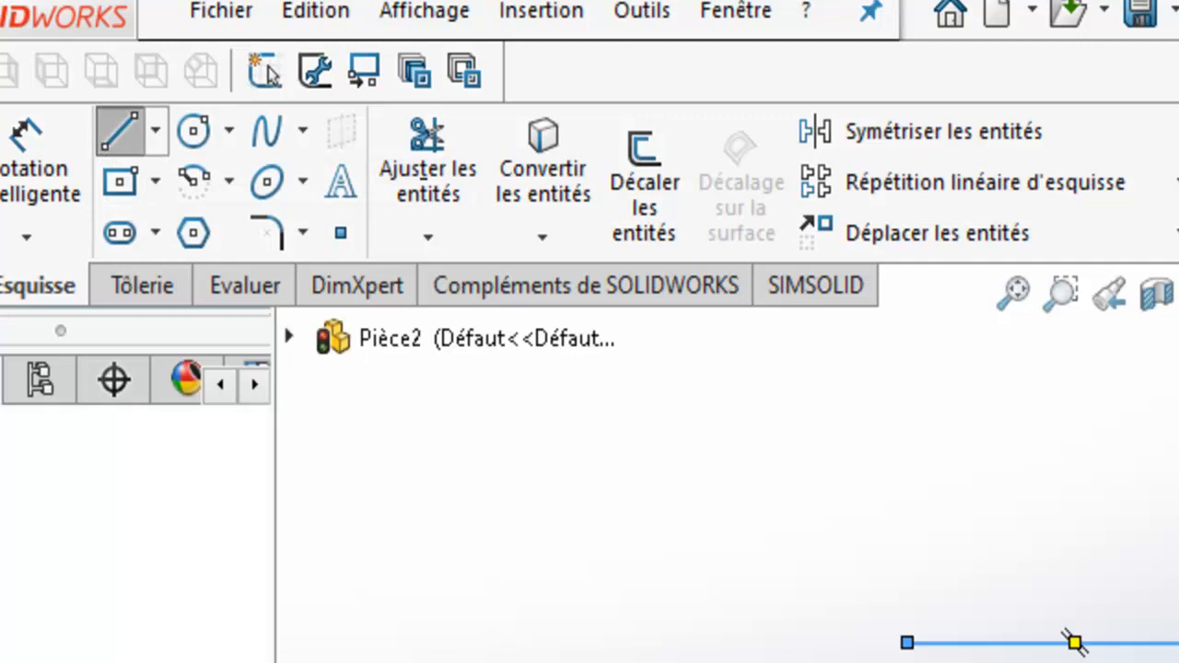
Step: Draw a separate sloping line left of the horizontal line, rising to the upper left from the horizontal line's level
click(133, 138)
click(477, 642)
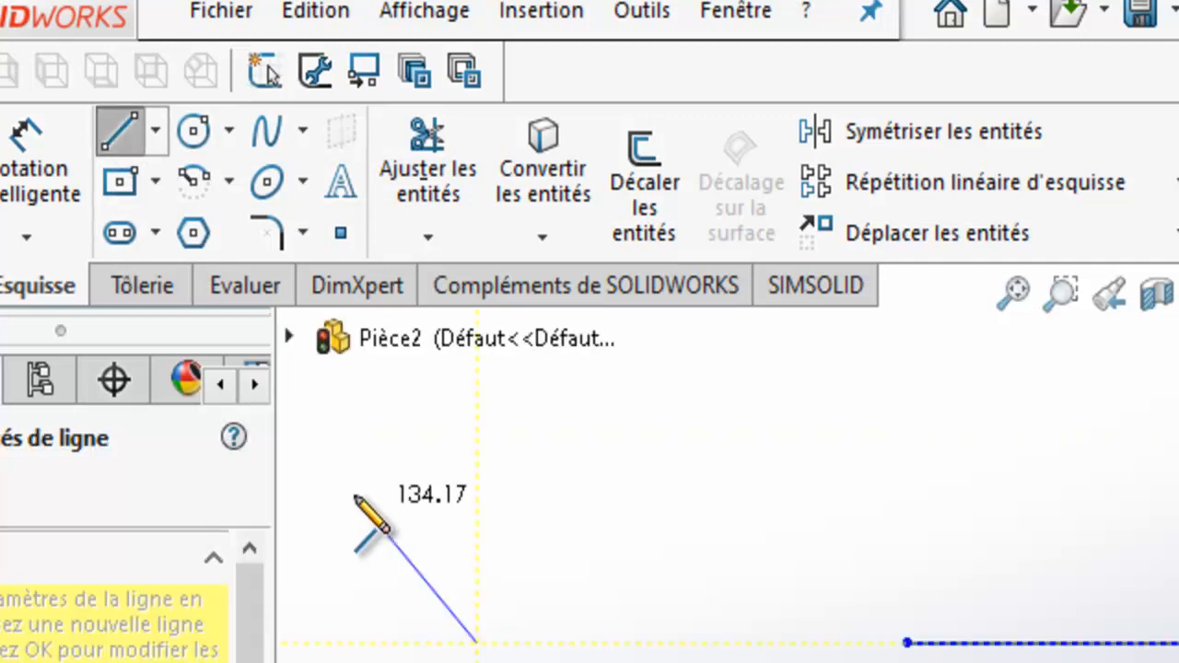
click(323, 476)
click(134, 138)
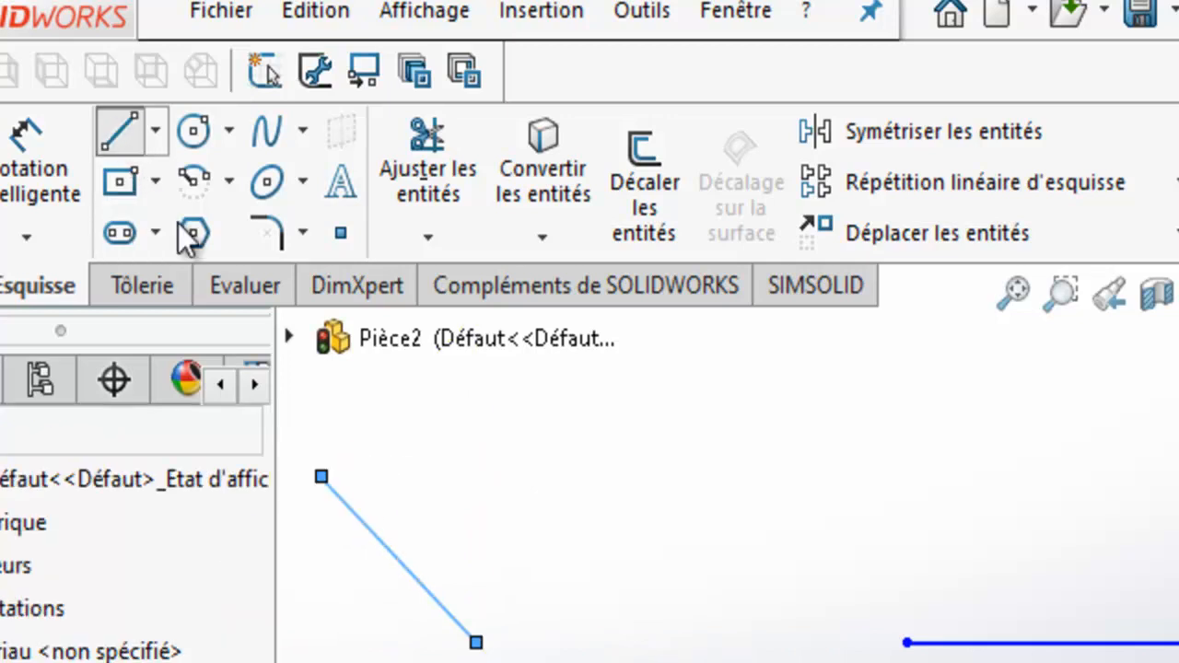
Step: Draw two chained lines forming a sideways V that opens to the right, below the single sloping line
click(134, 127)
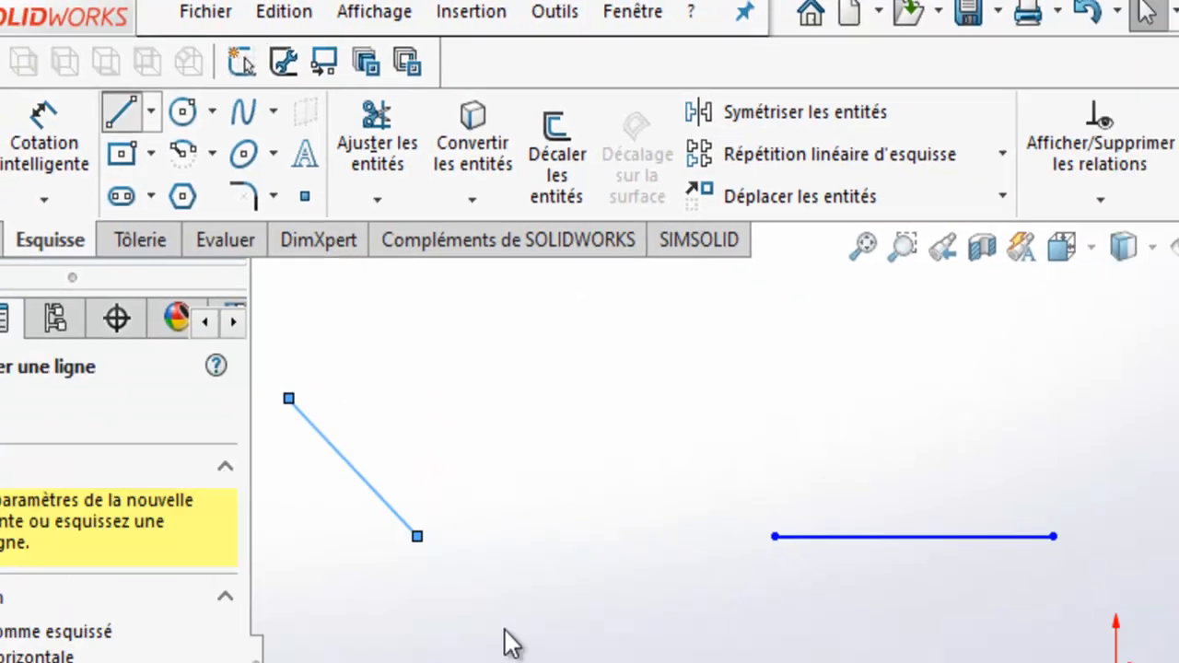
click(536, 662)
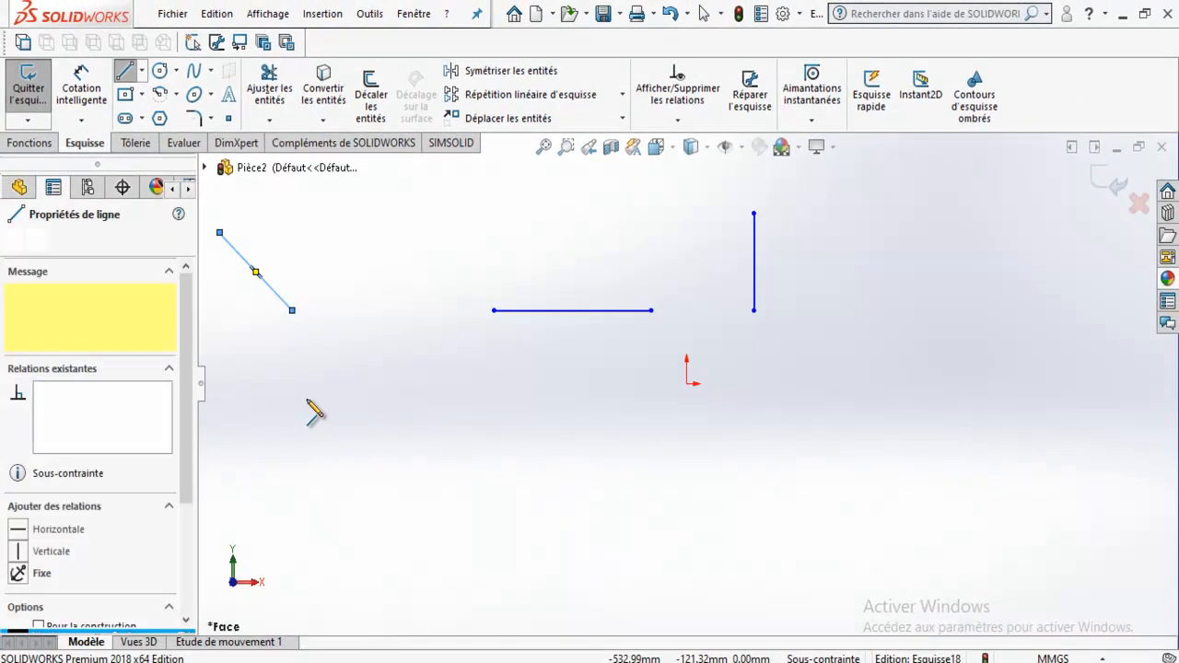
click(422, 662)
click(385, 353)
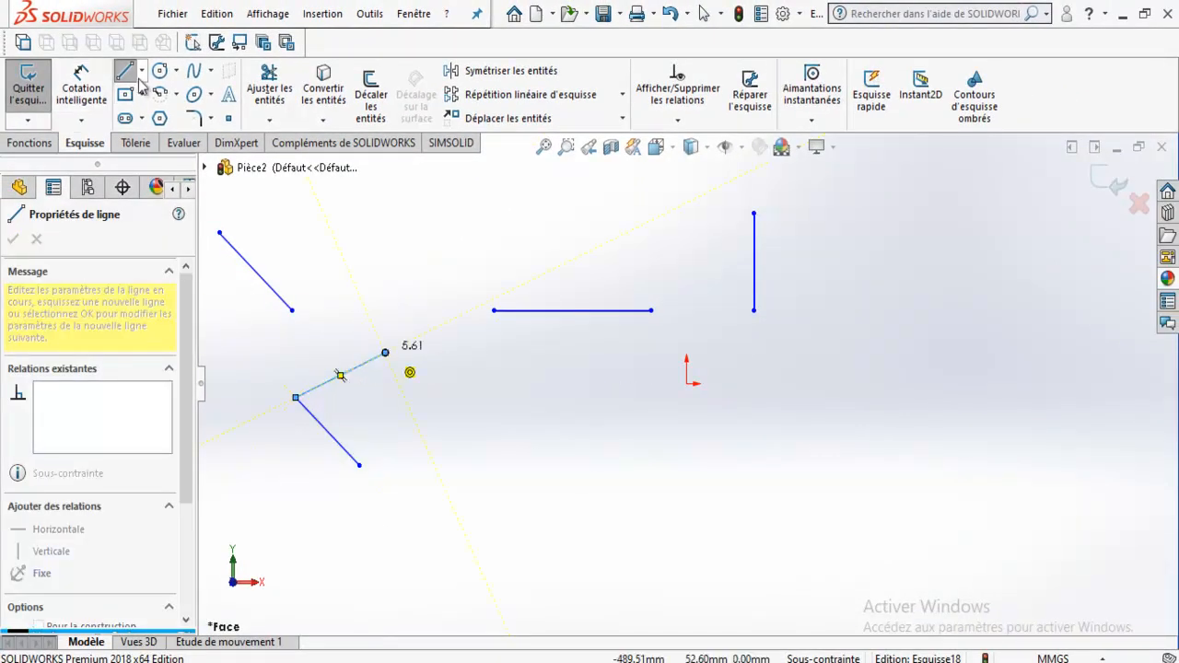
click(126, 72)
Step: Draw two separate, gently sloping lines, one under the other, below and right of the origin
click(126, 72)
click(973, 403)
click(800, 439)
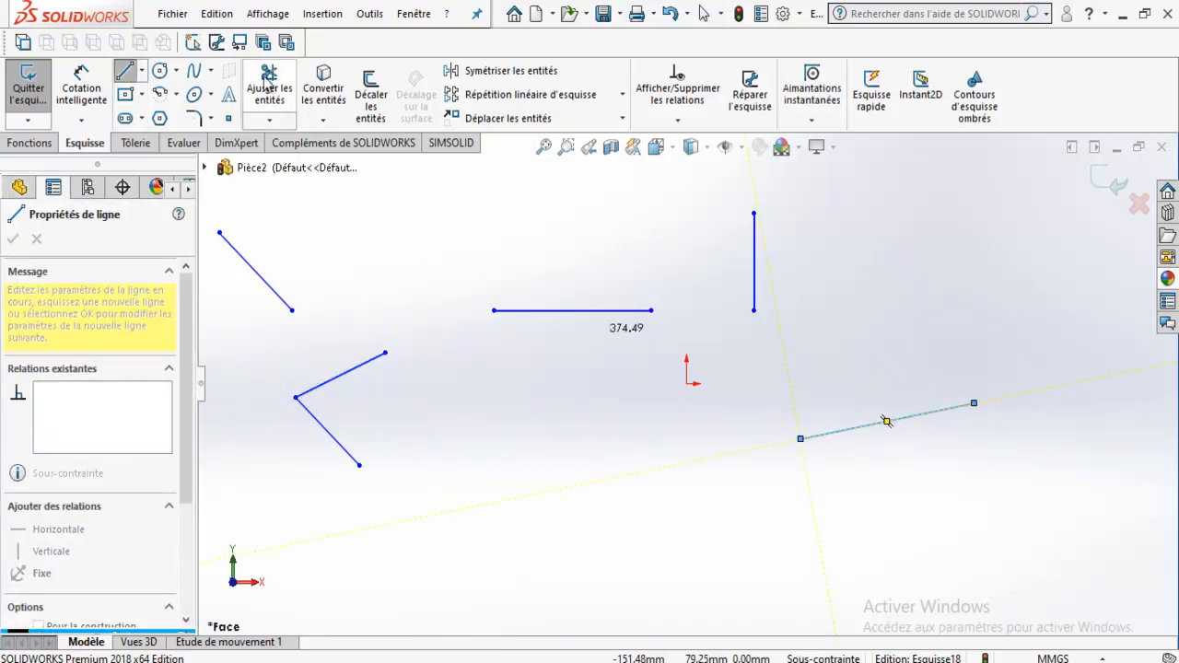
key(Escape)
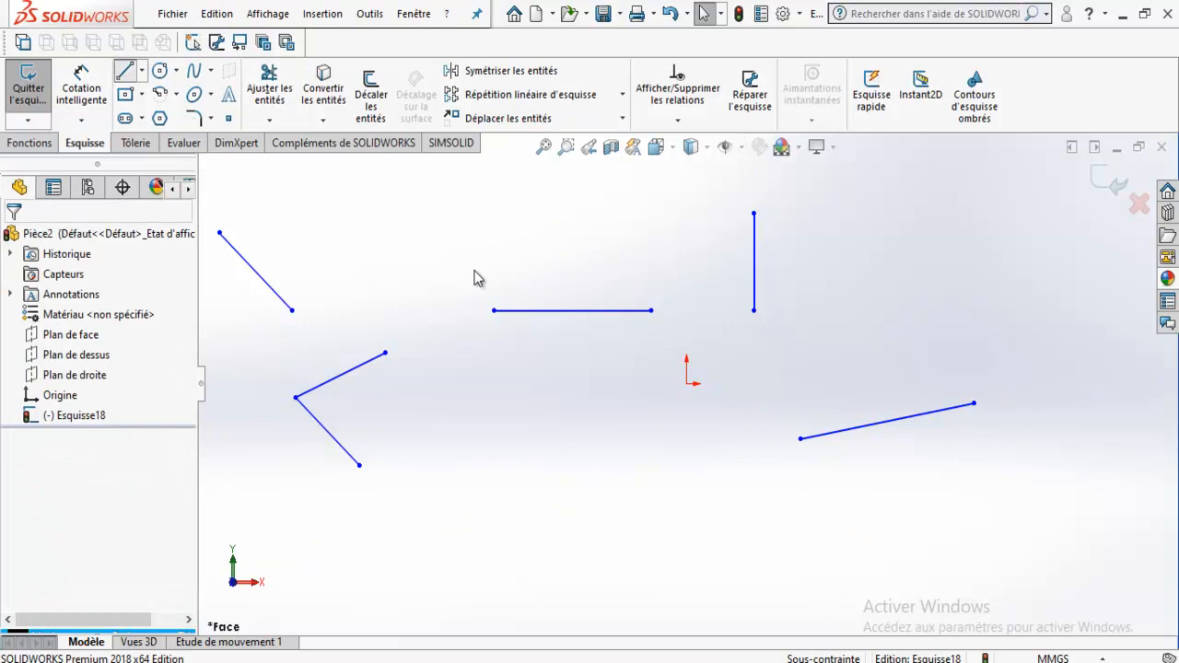
click(126, 72)
click(974, 486)
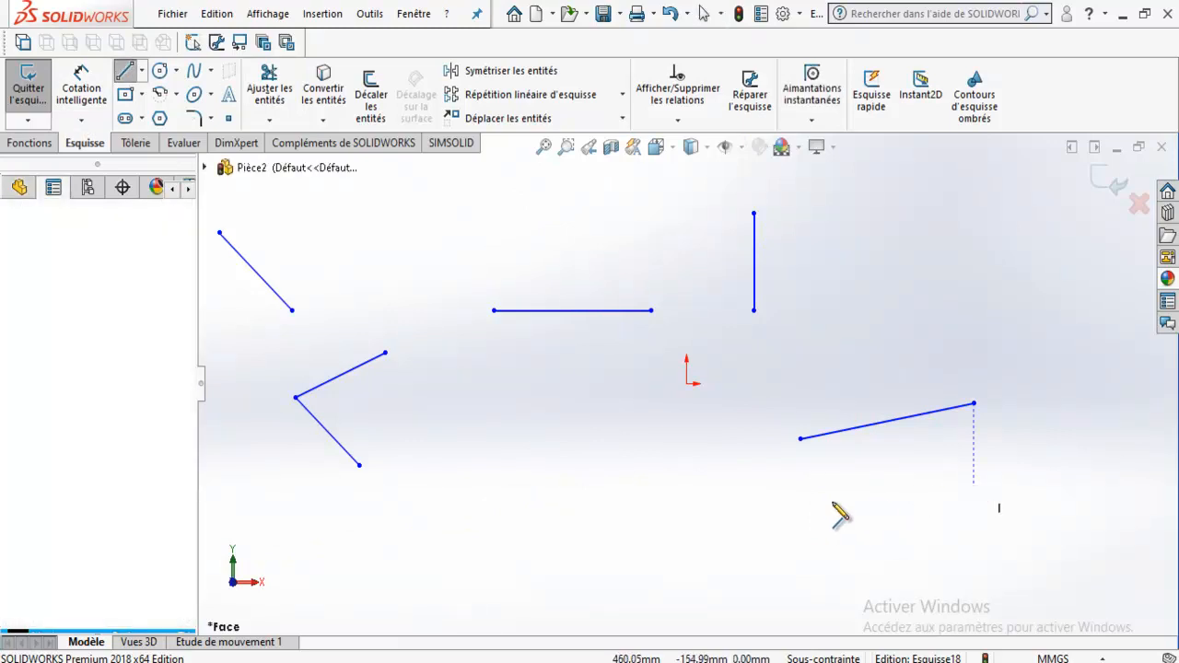
click(766, 539)
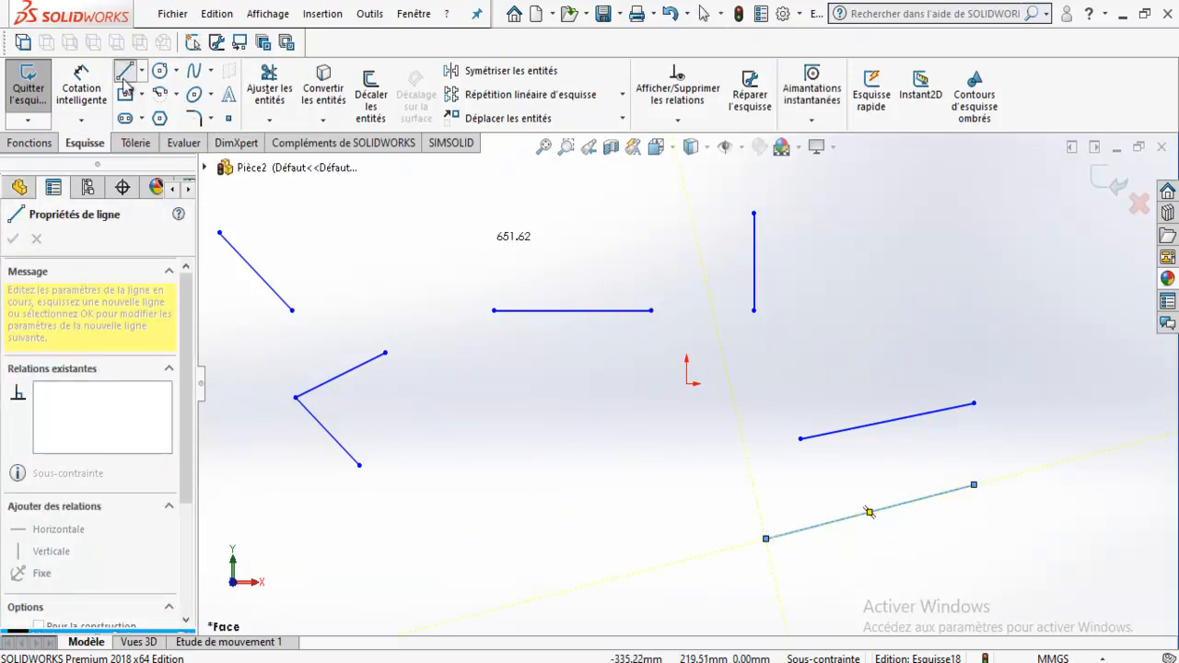
key(Escape)
key(Escape)
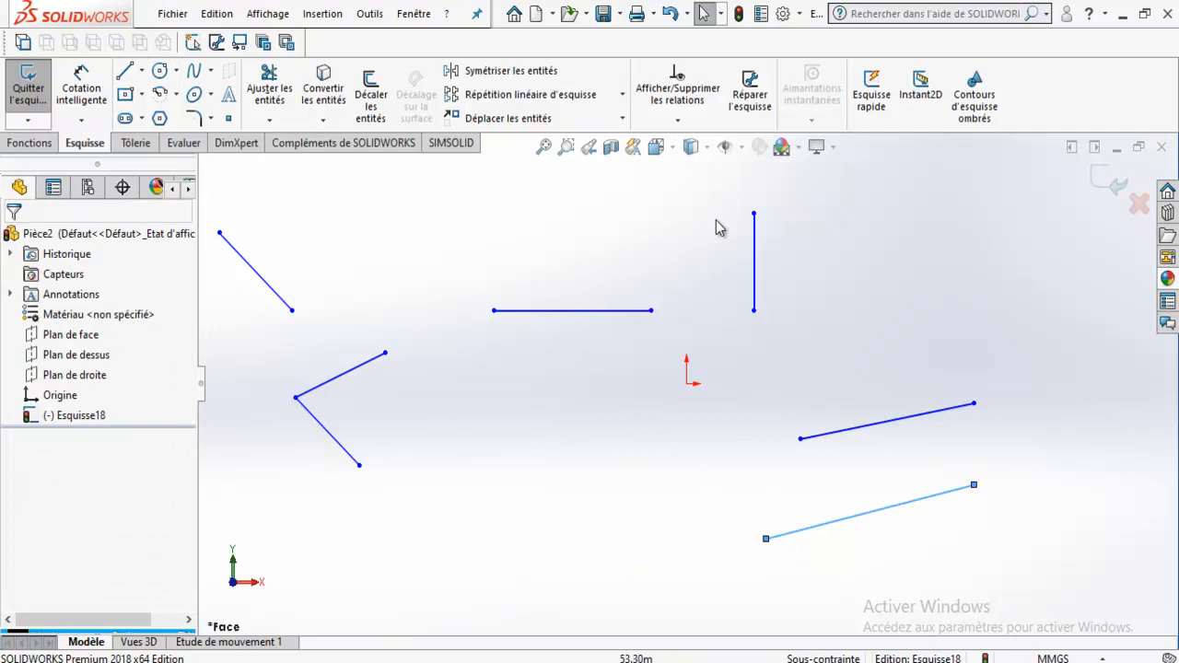
Step: Delete the Horizontal relation from the 255 mm horizontal line and move the line slightly upward
click(616, 319)
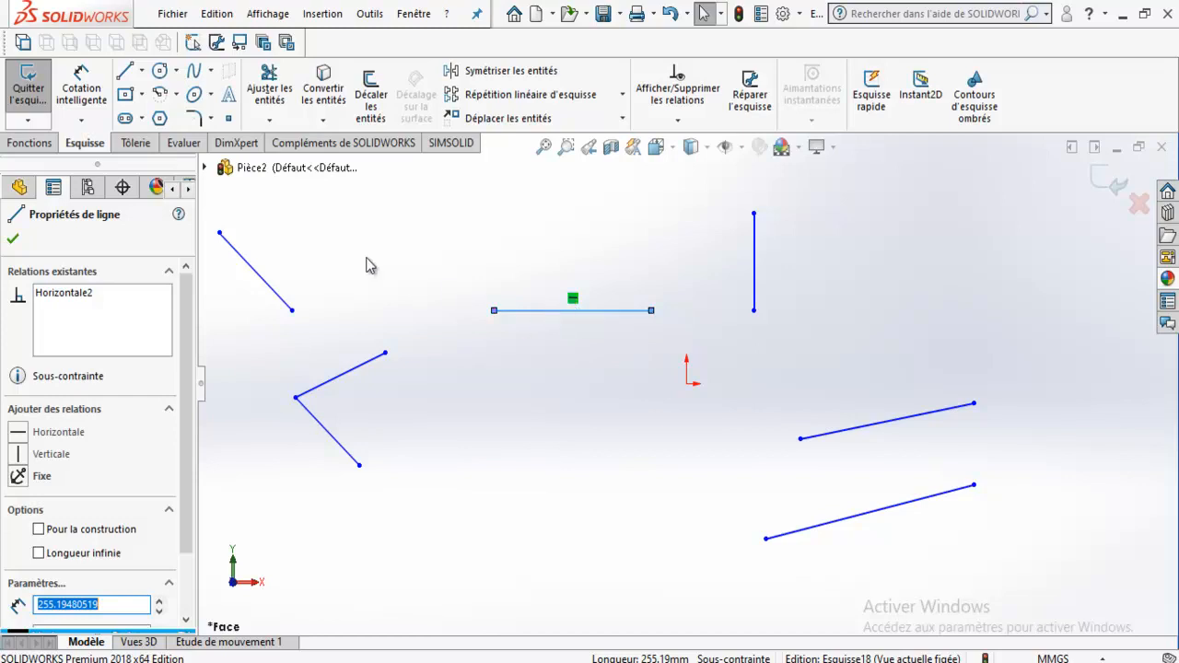
click(64, 295)
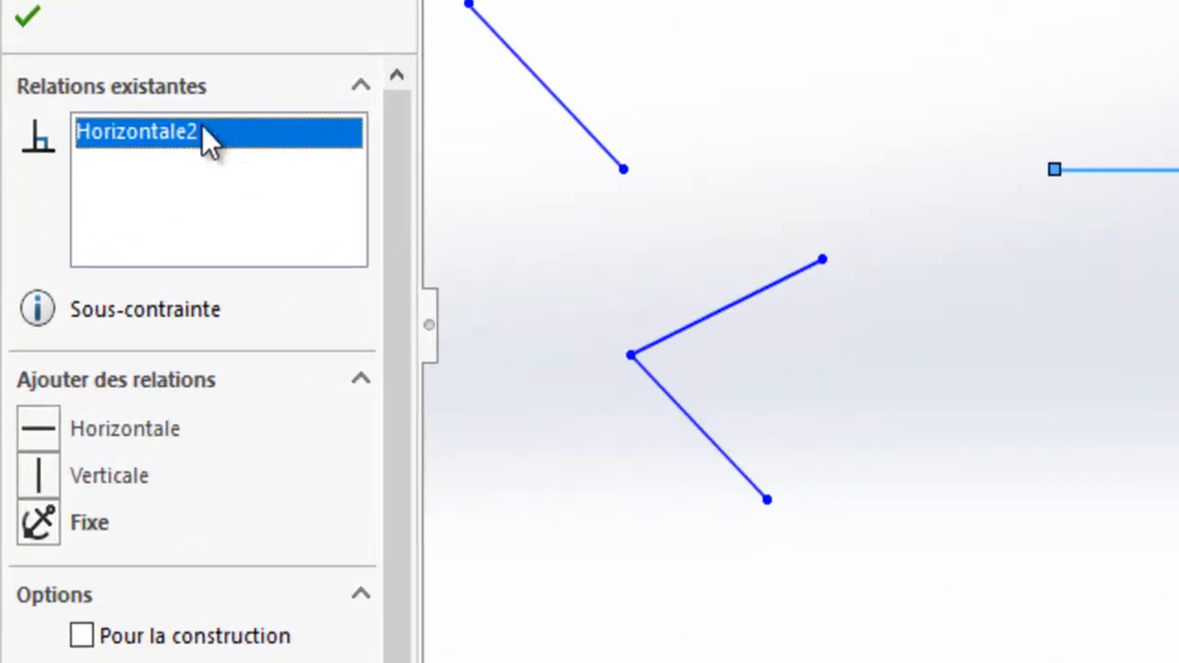
right_click(180, 127)
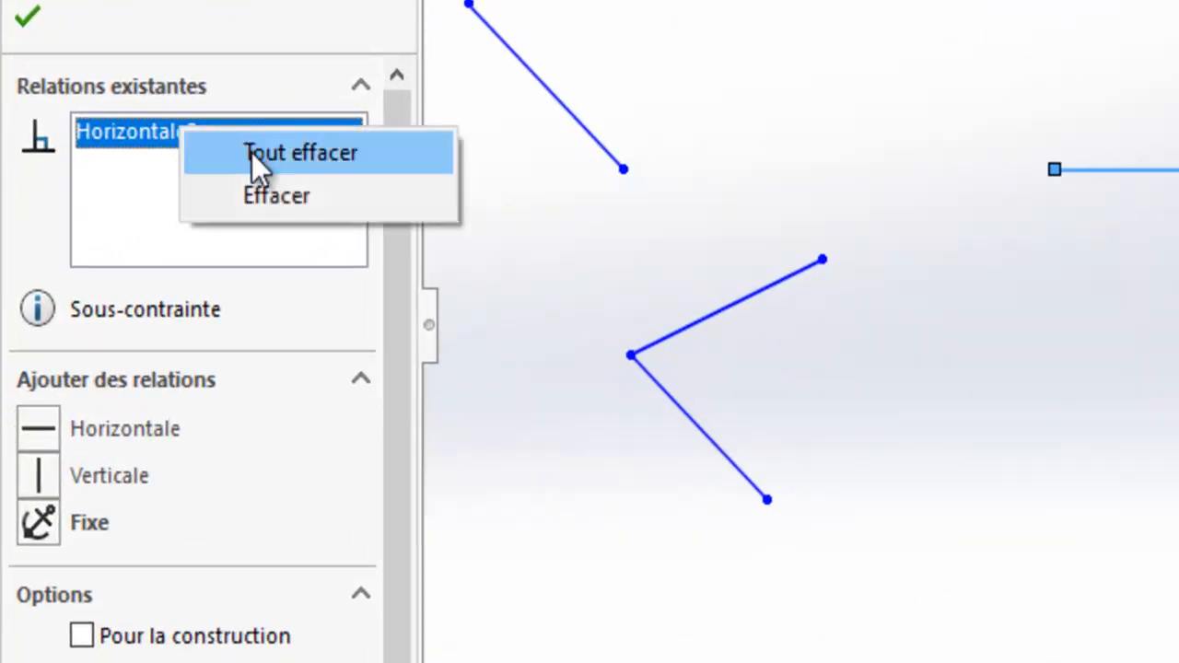
click(270, 195)
click(885, 285)
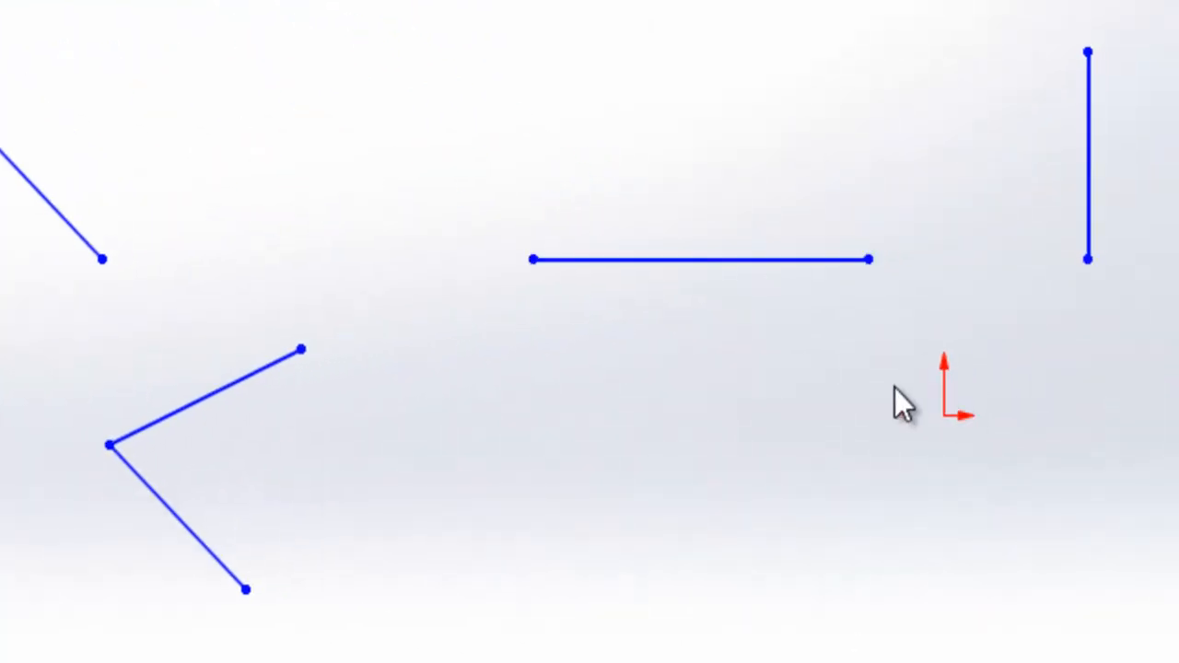
mouse_move(805, 270)
mouse_down()
mouse_move(778, 147)
mouse_move(610, 250)
mouse_up()
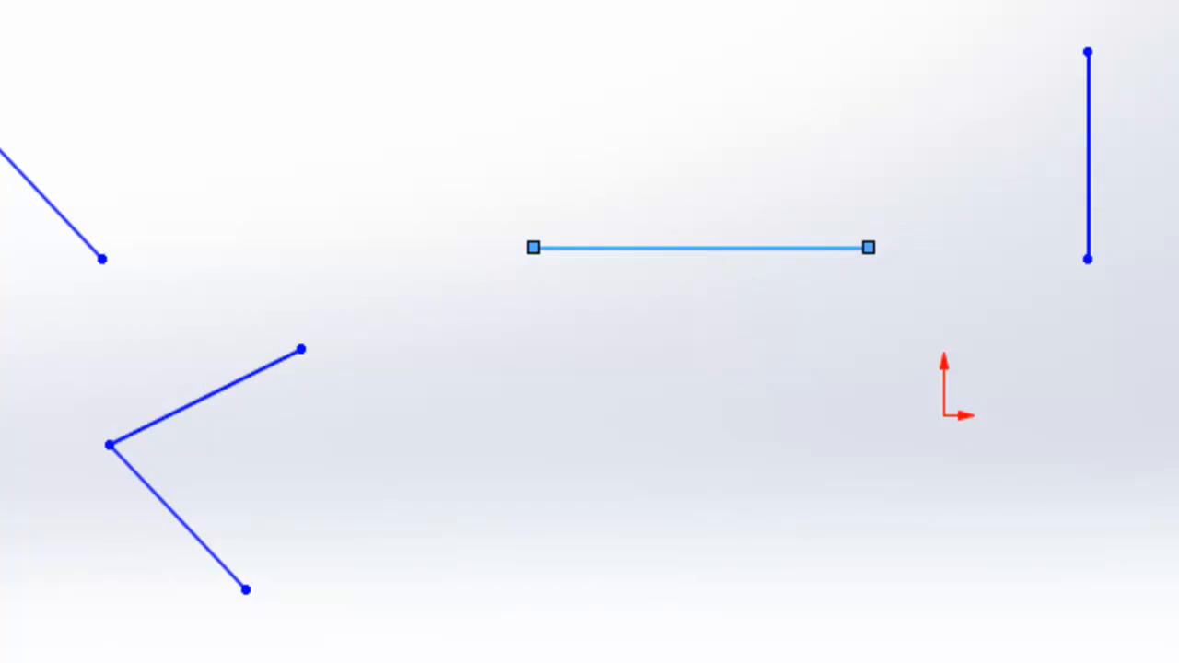
Step: Add a Vertical relation to the line freed from its Horizontal relation and deselect it
click(17, 454)
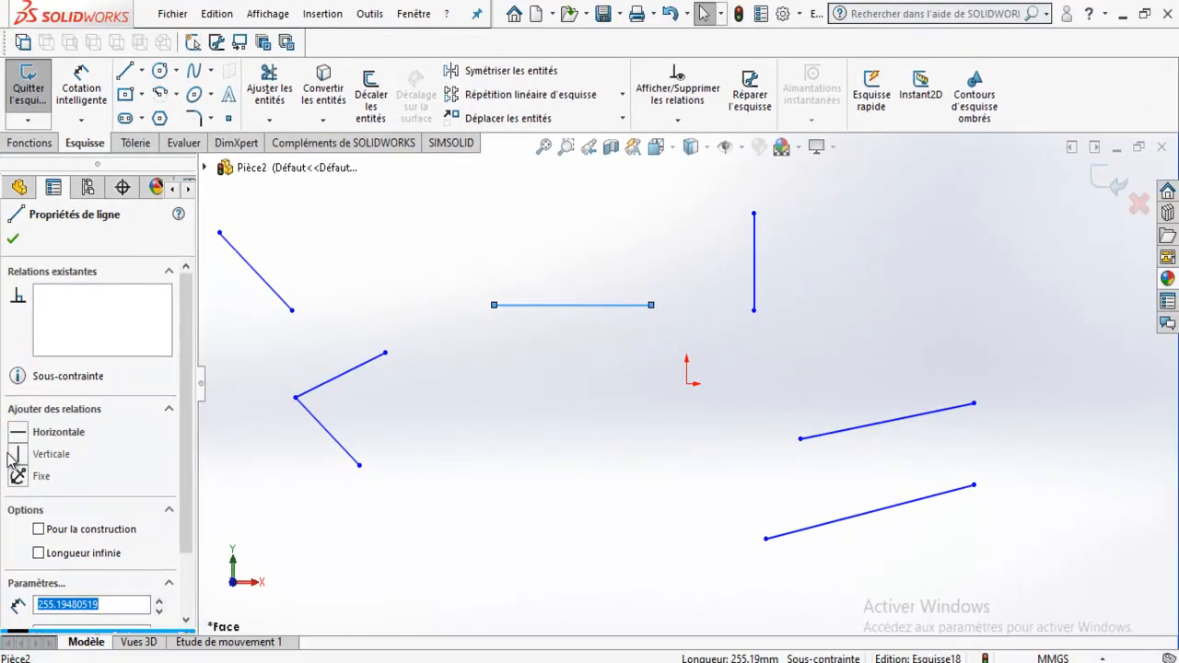
scroll(703, 273, up, 4)
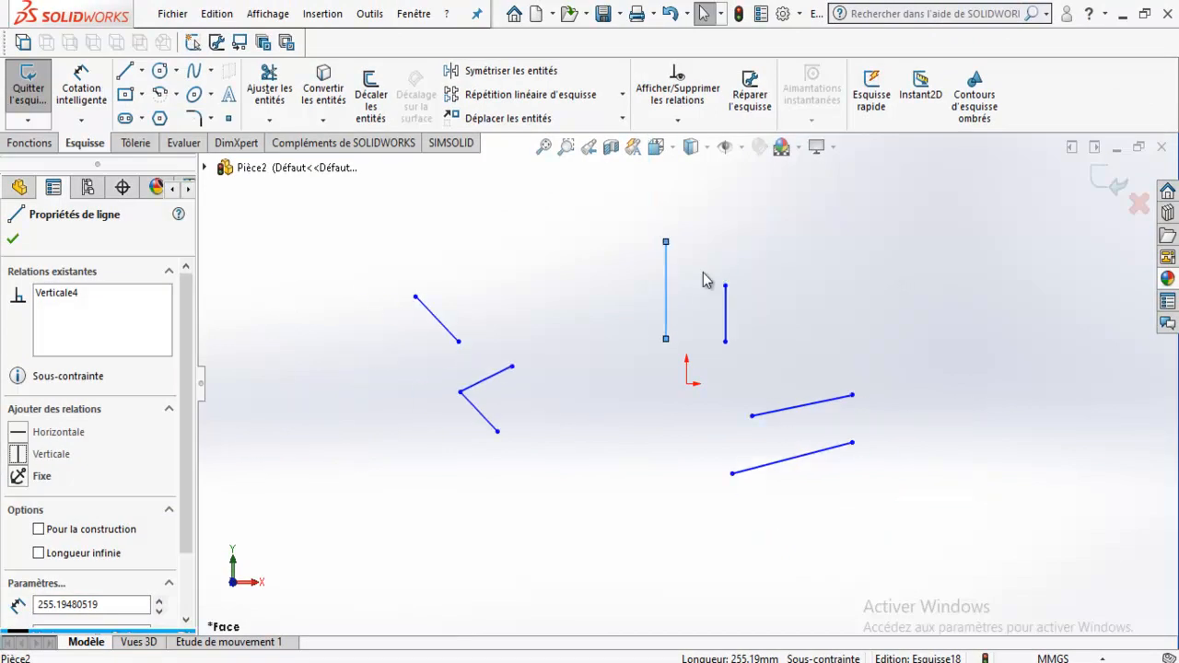
click(564, 290)
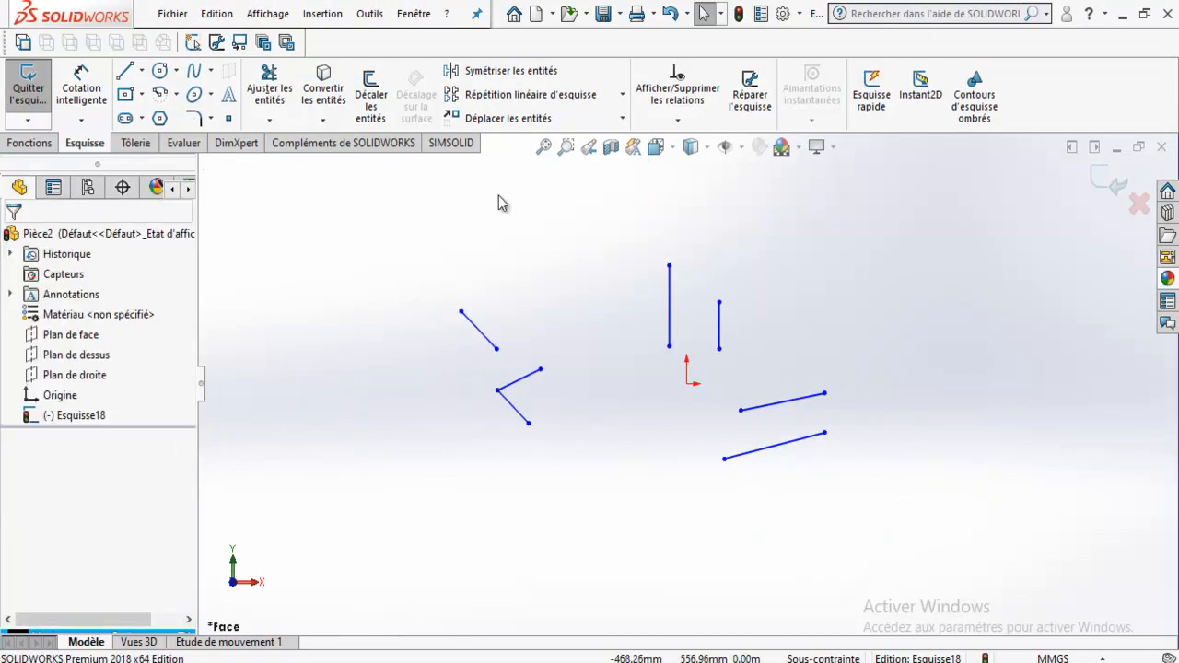
Step: Add a Horizontal relation to the longer vertical line while keeping its existing Vertical relation
click(672, 318)
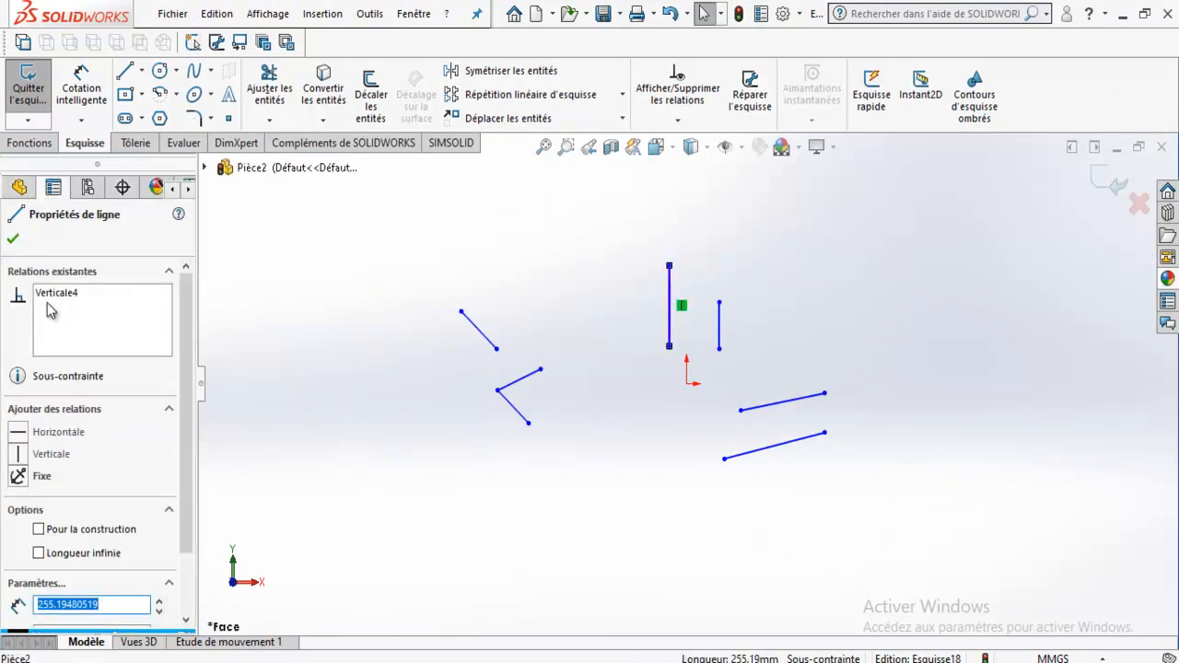
scroll(719, 322, down, 3)
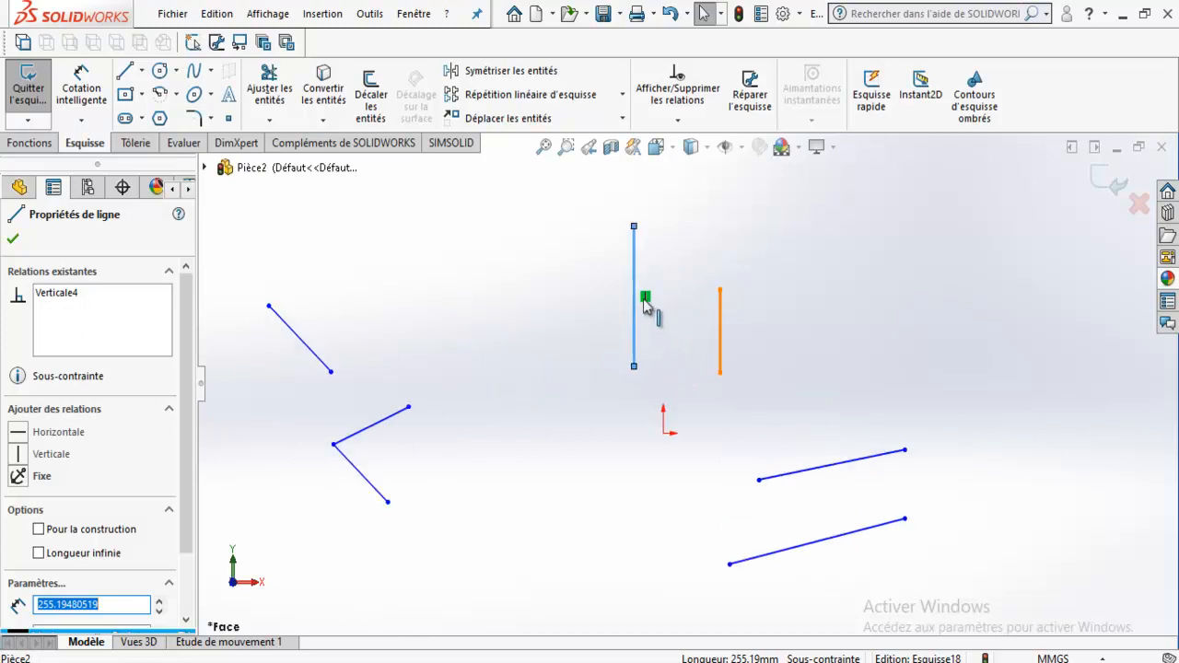
click(19, 435)
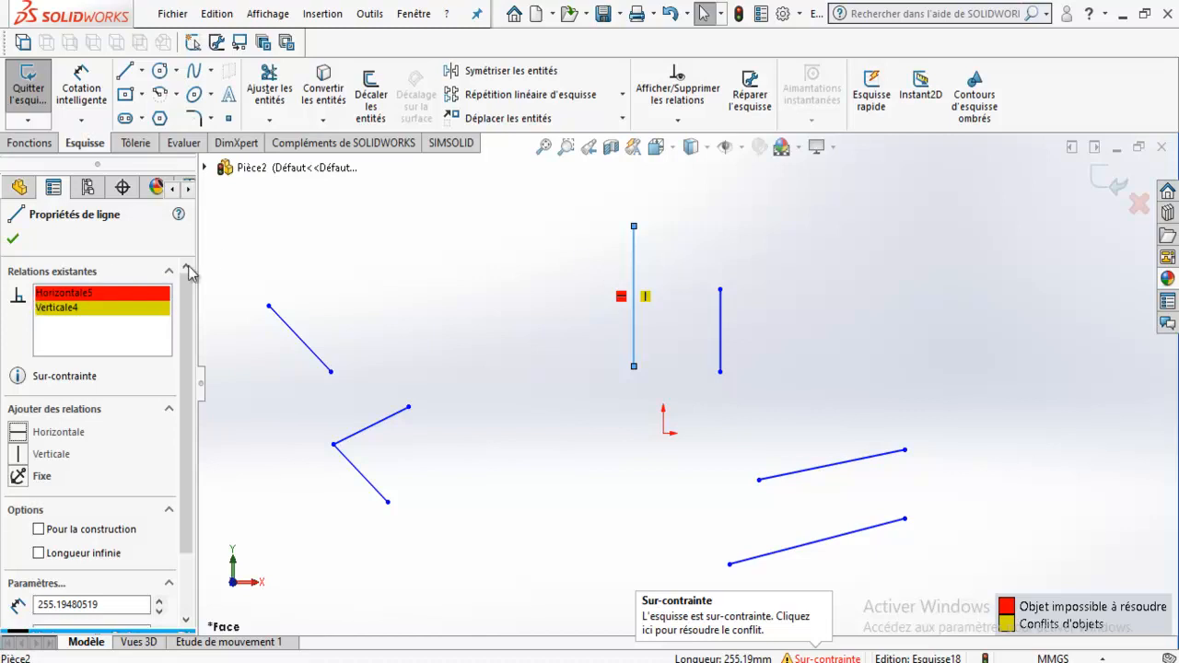
Step: Delete the longer vertical line's conflicting Horizontal relation and its Vertical relation, make it Horizontal, and move it slightly downward
right_click(99, 304)
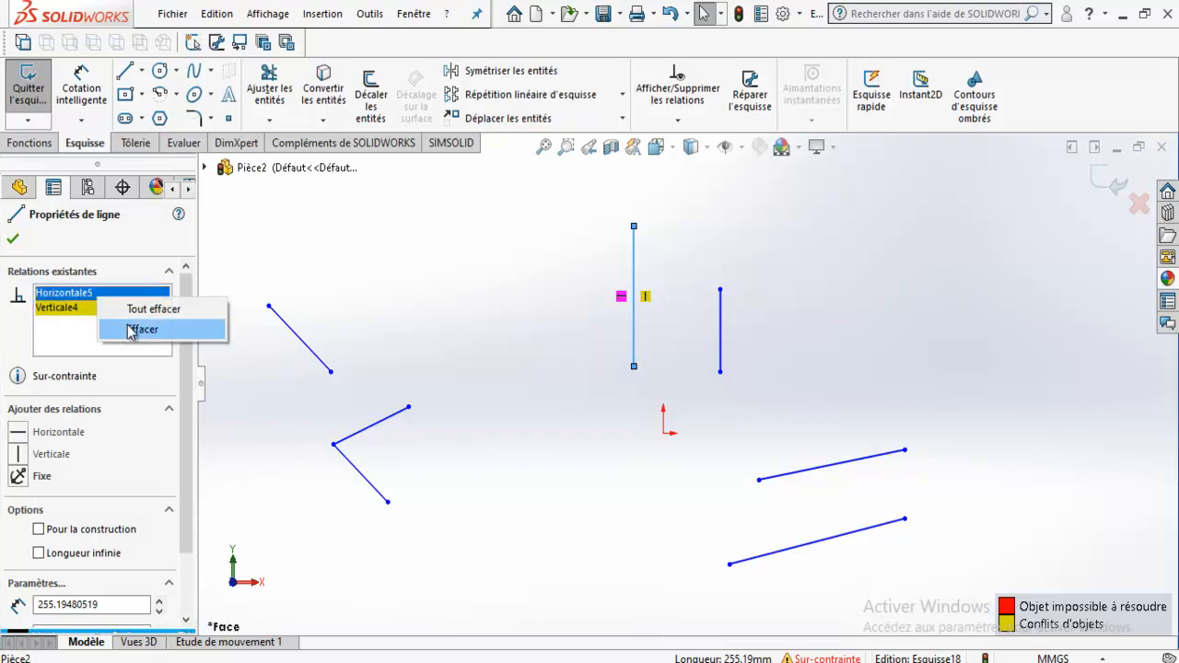
click(129, 329)
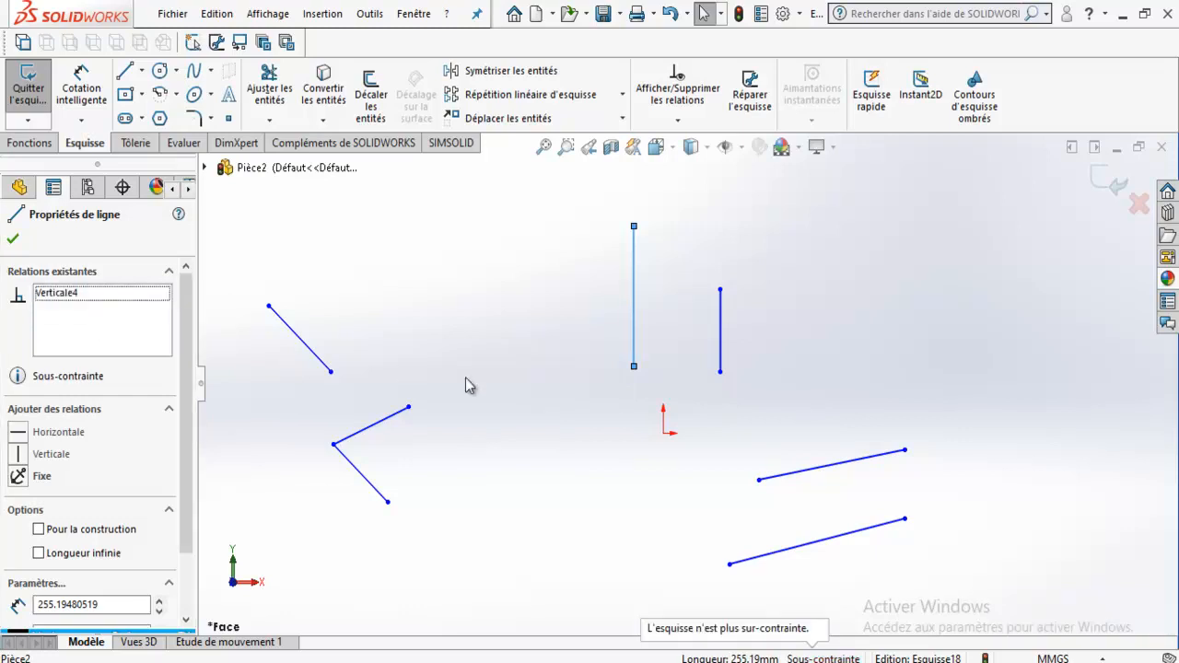
right_click(72, 293)
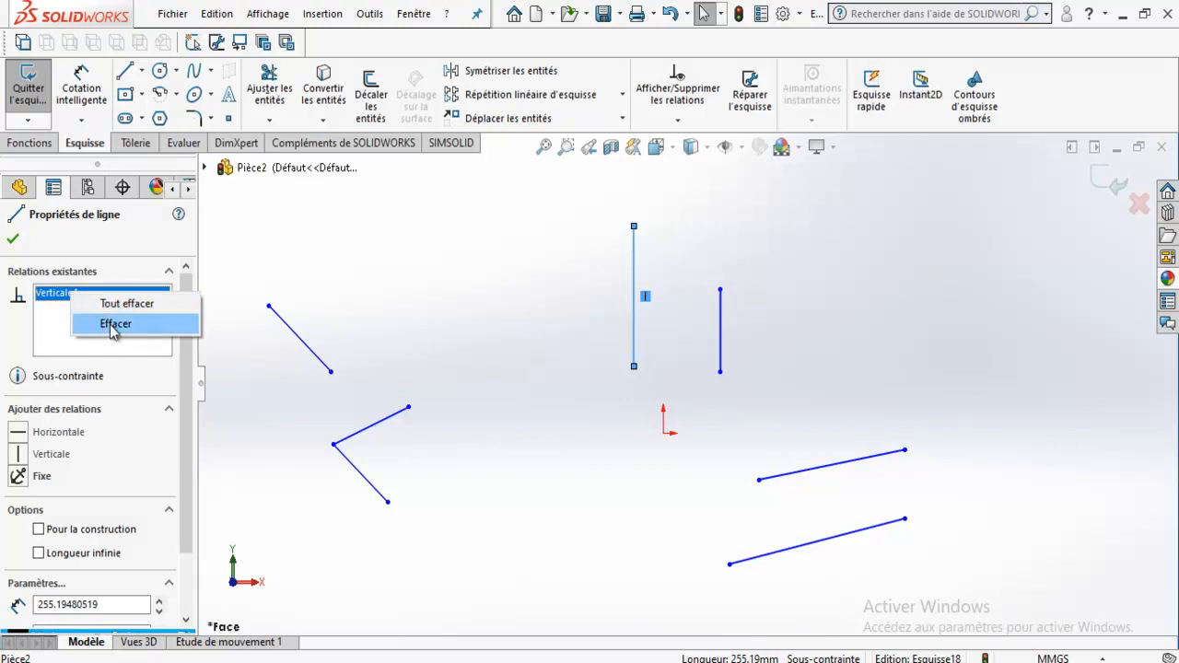
click(112, 326)
click(20, 435)
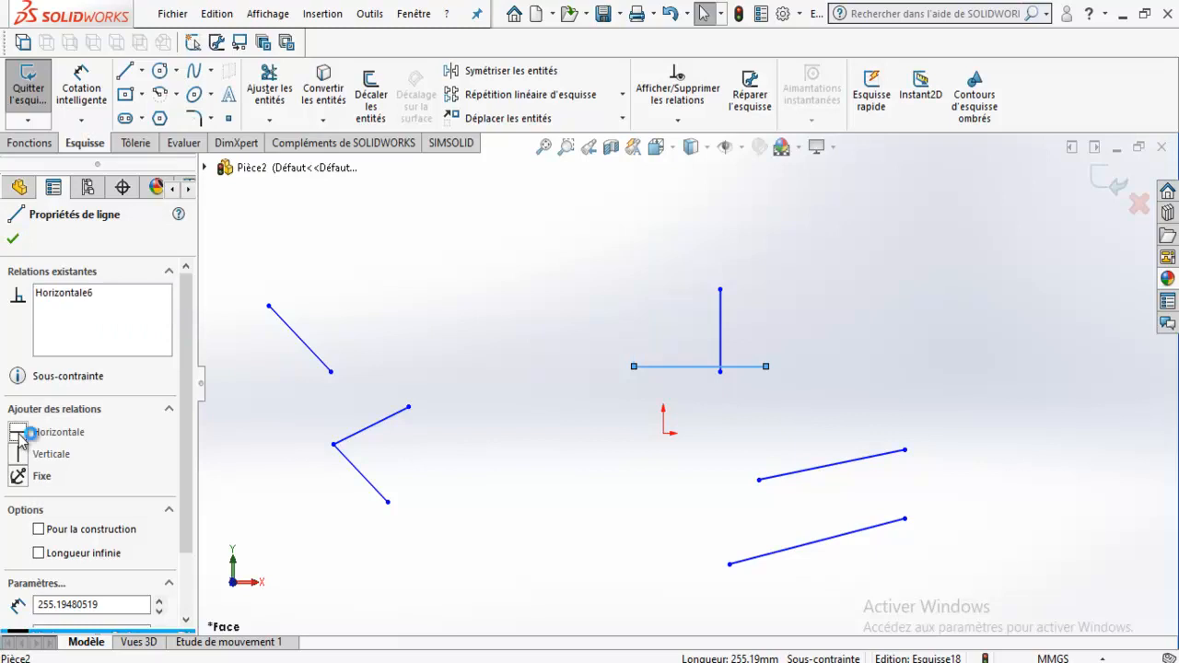
click(13, 239)
drag(679, 361, 424, 386)
click(515, 255)
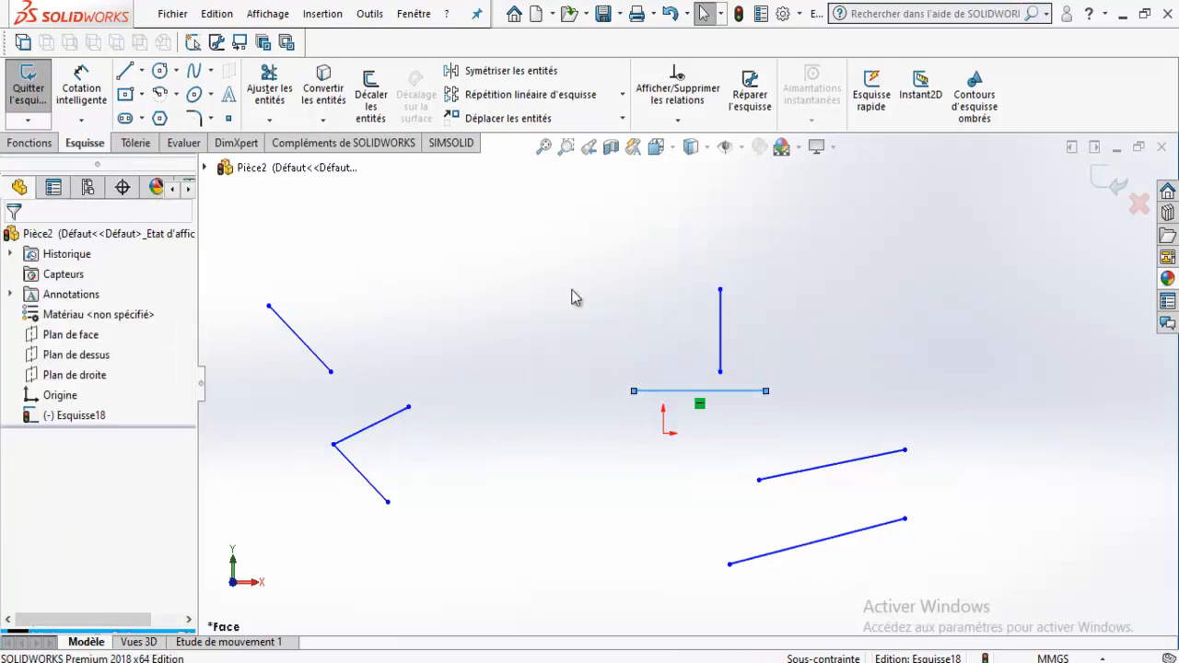
Step: Replace the Vertical relation of the shorter vertical line above the origin with a Horizontal relation
scroll(700, 368, down, 2)
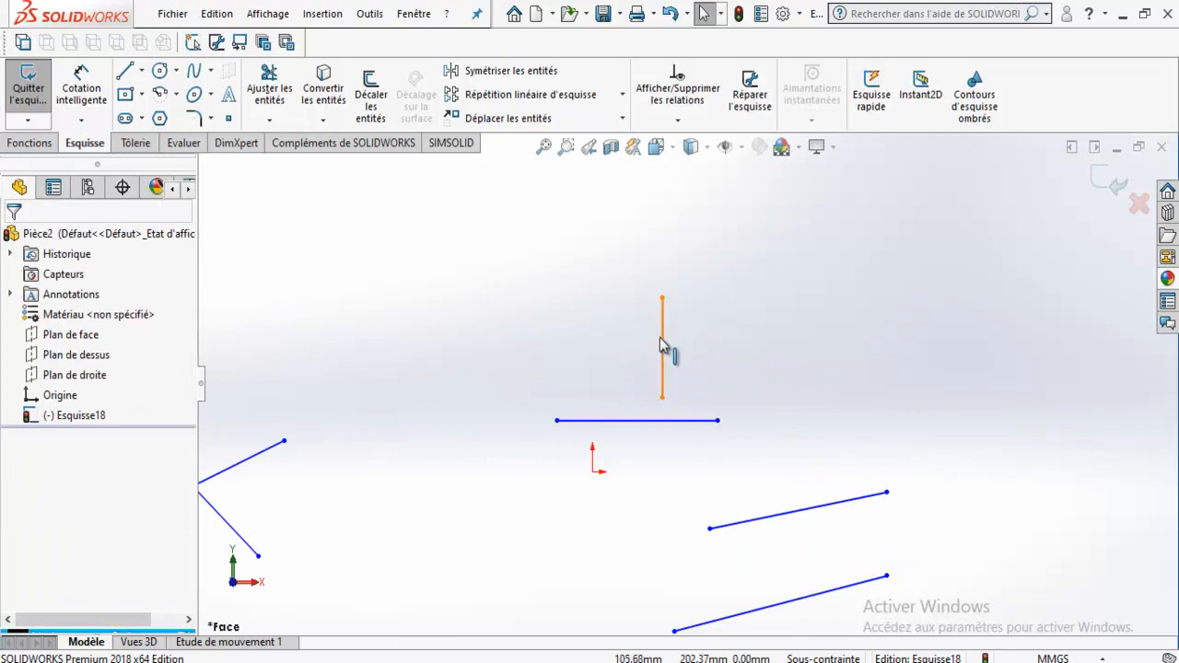
click(660, 338)
click(65, 297)
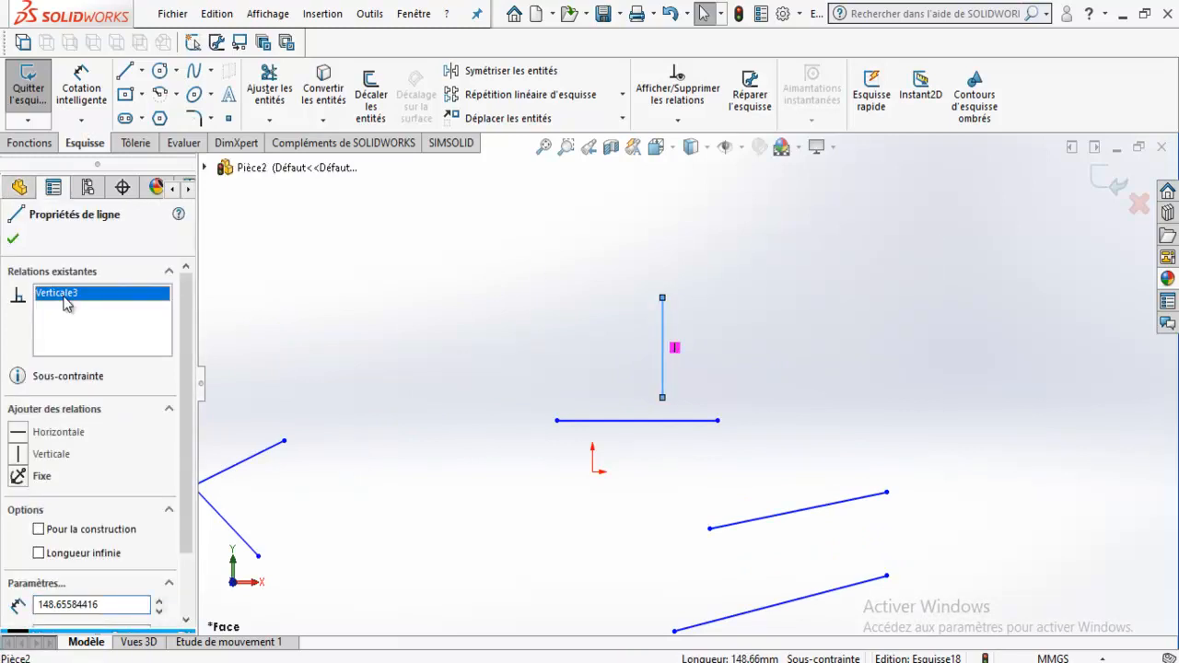
right_click(64, 296)
click(125, 330)
click(18, 432)
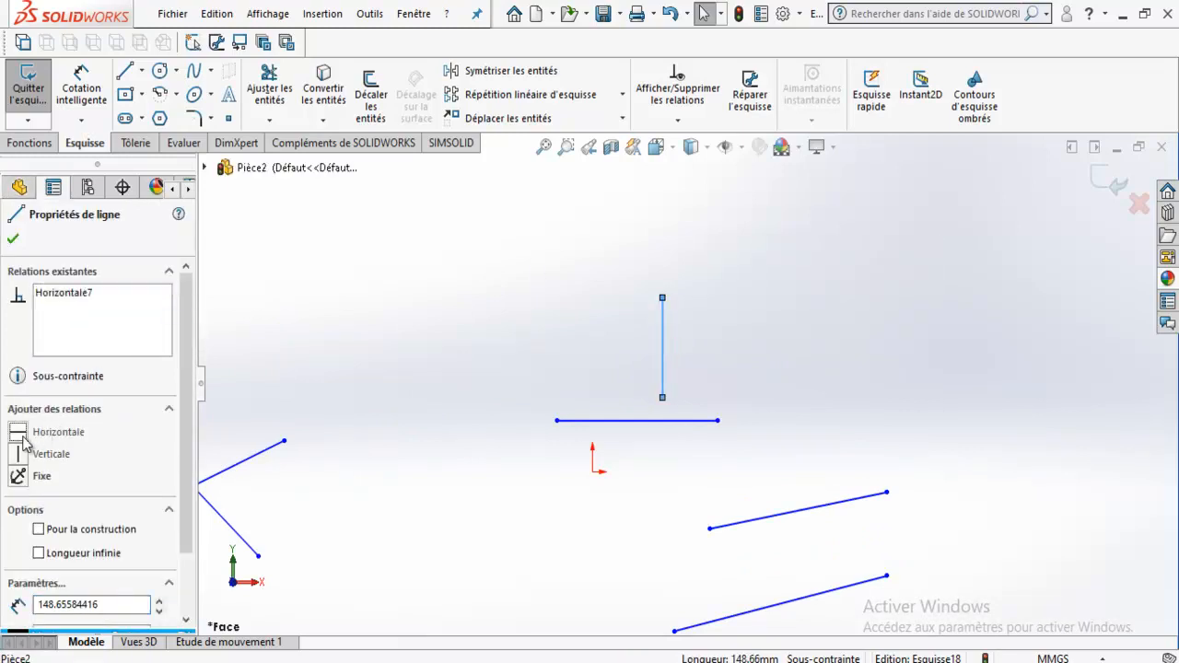
click(13, 239)
Step: Add a Vertical relation to the separate slanted line above the two chained lines
scroll(645, 376, up, 3)
scroll(456, 417, down, 3)
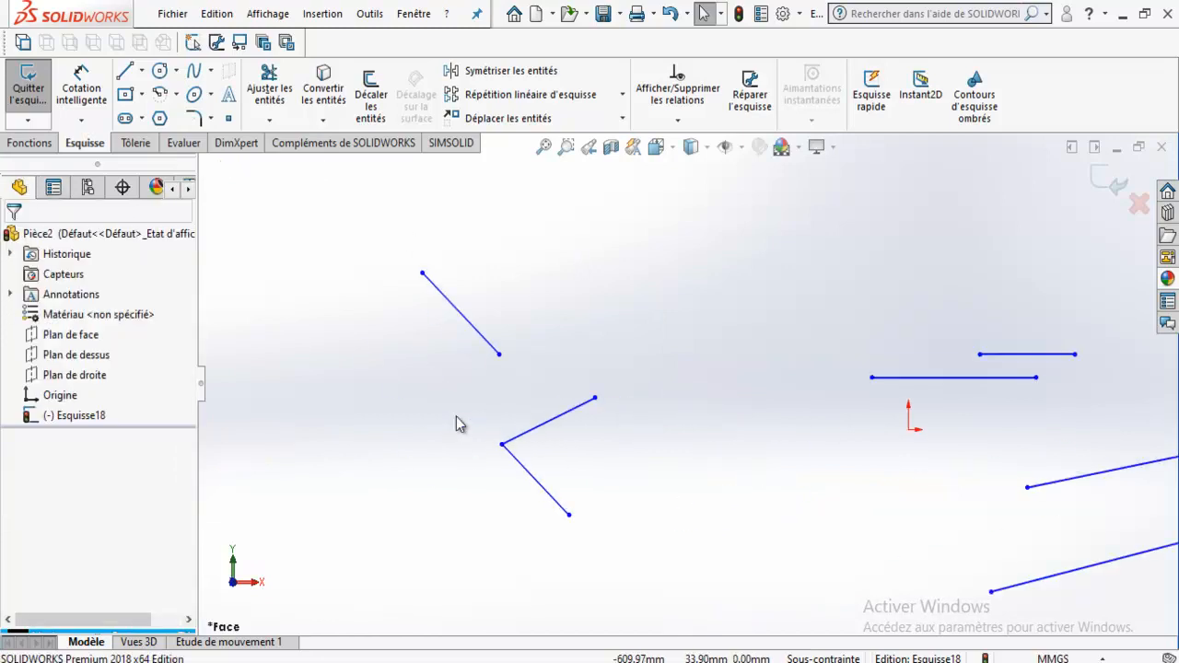
click(477, 337)
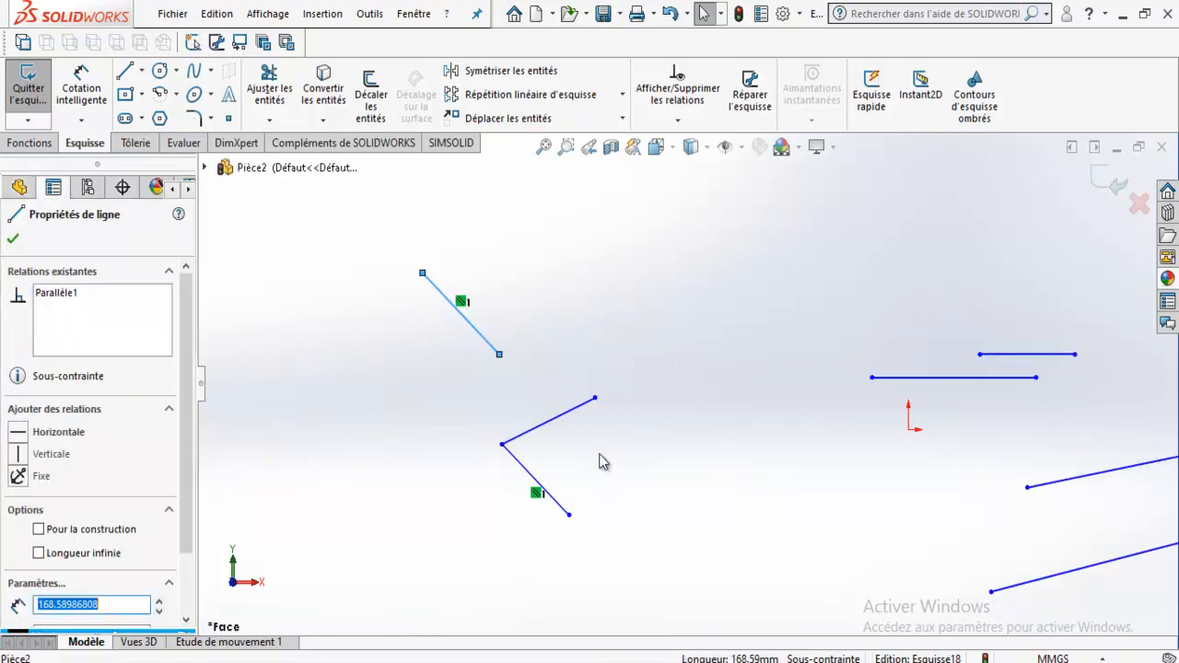
click(20, 455)
click(11, 242)
Step: Add a Horizontal relation to the upper, sloping line of the chained pair and deselect it
scroll(1020, 379, up, 5)
scroll(965, 473, down, 3)
click(337, 333)
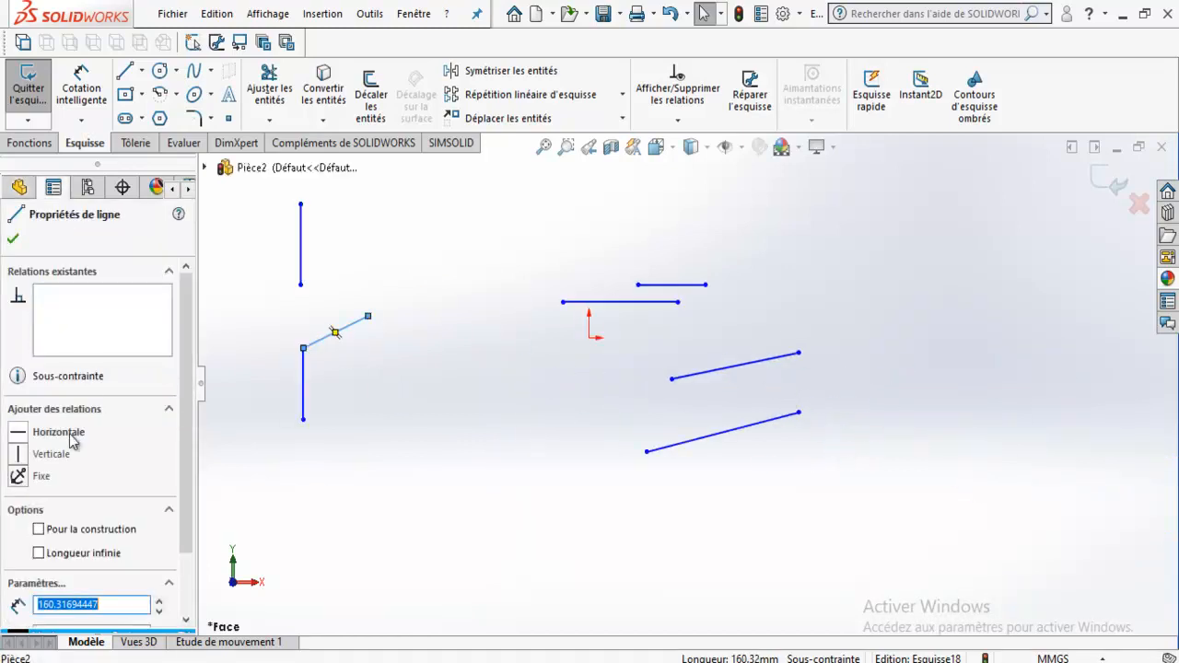
click(20, 433)
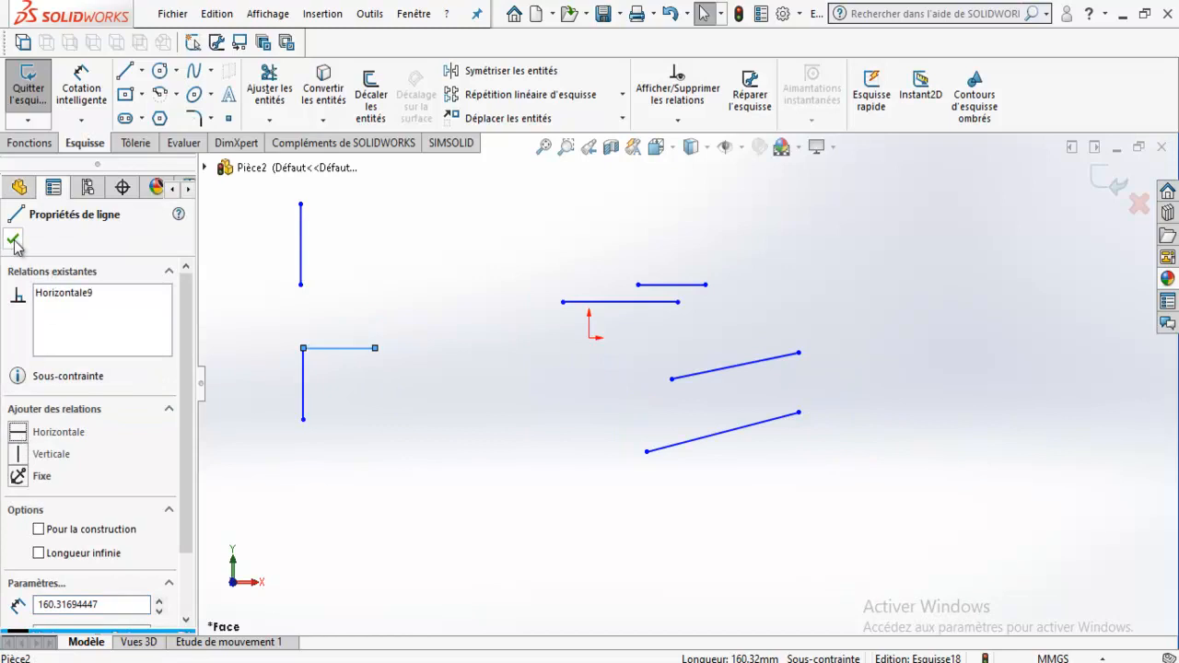
drag(187, 406, 214, 430)
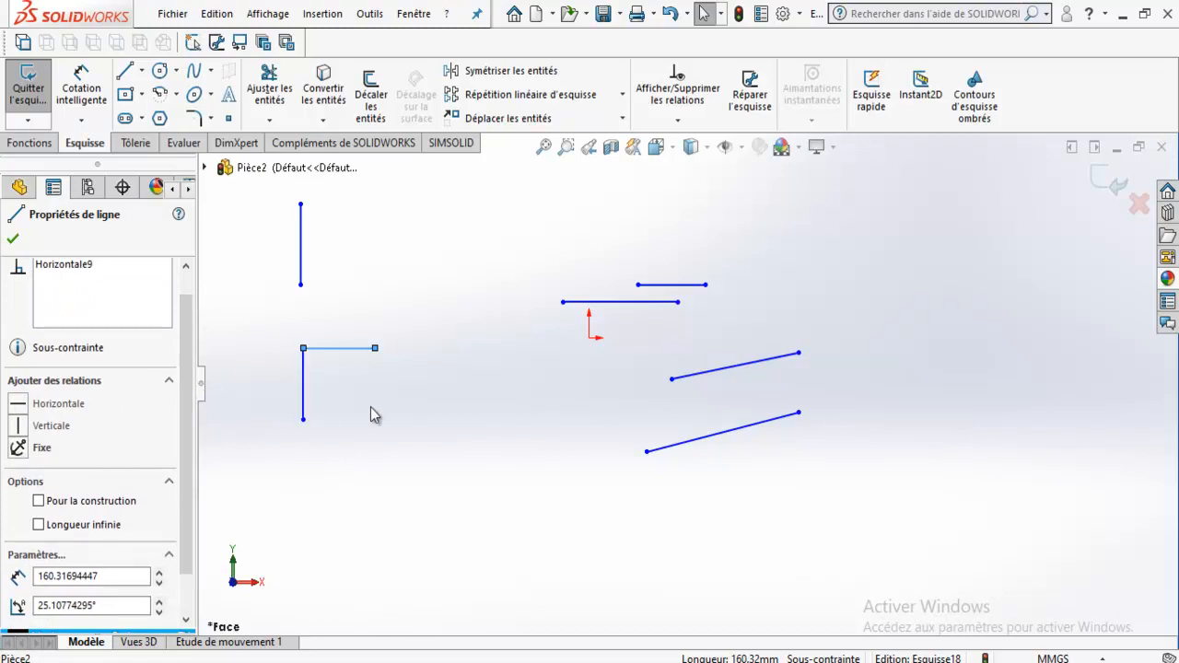
click(13, 238)
click(476, 270)
Step: Add a Parallel relation between the two sloping lines below and right of the origin
scroll(410, 433, up, 3)
scroll(410, 433, down, 2)
scroll(934, 392, down, 3)
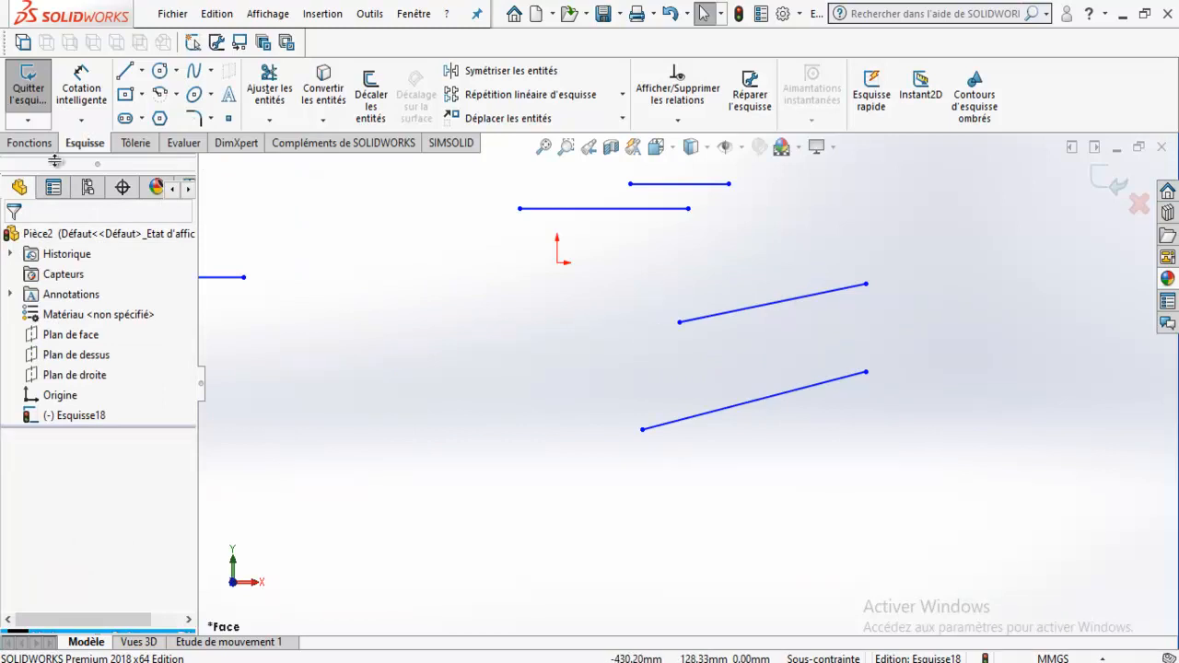
click(804, 304)
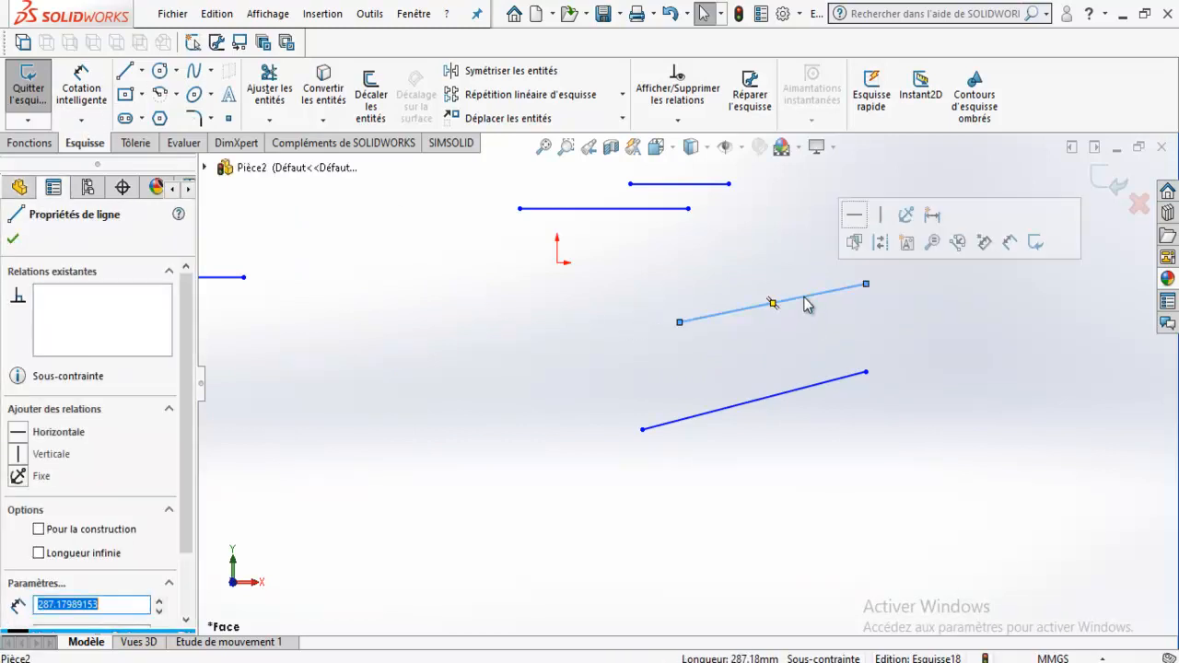
ctrl+click(822, 387)
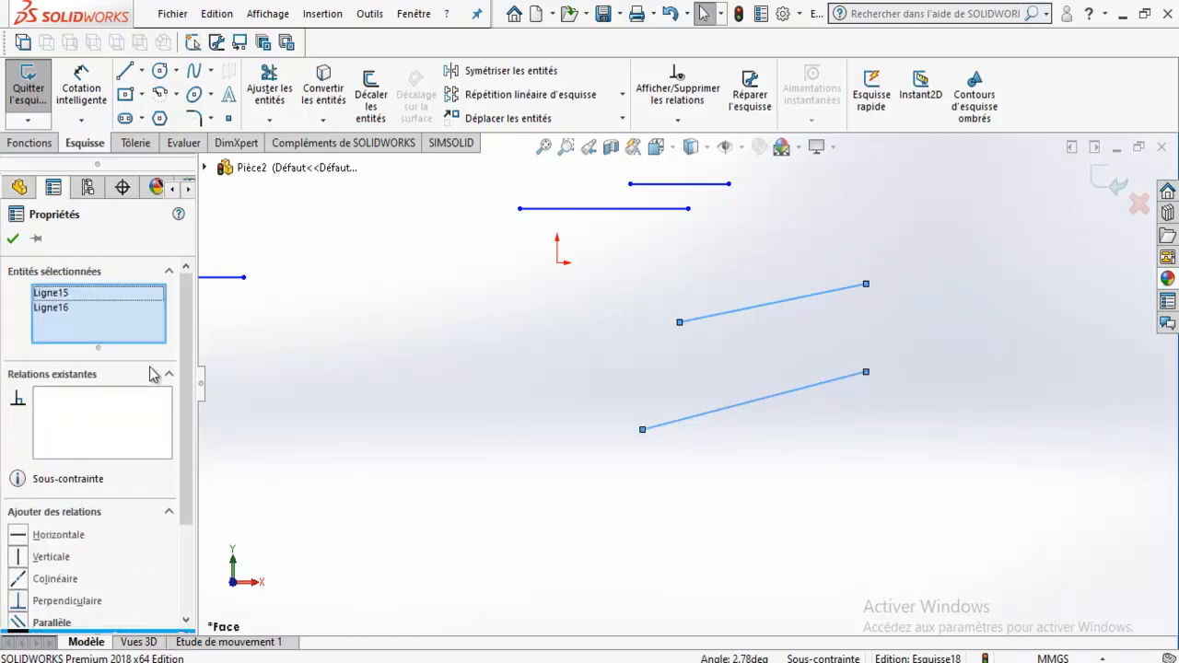
scroll(184, 369, down, 3)
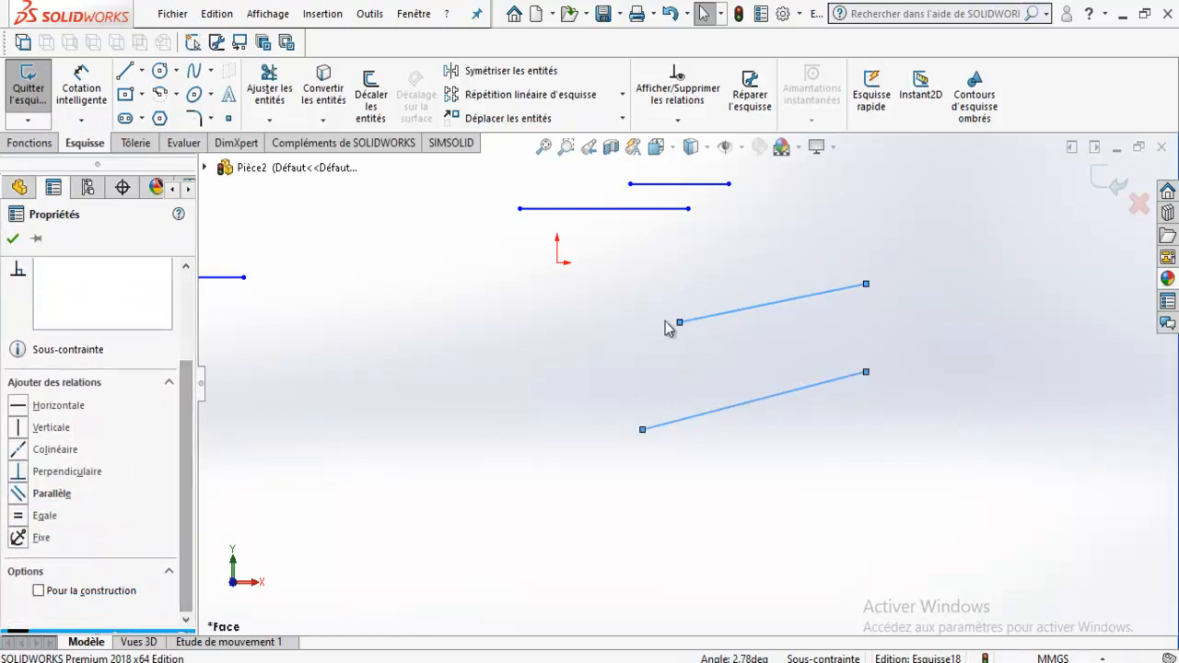
click(17, 495)
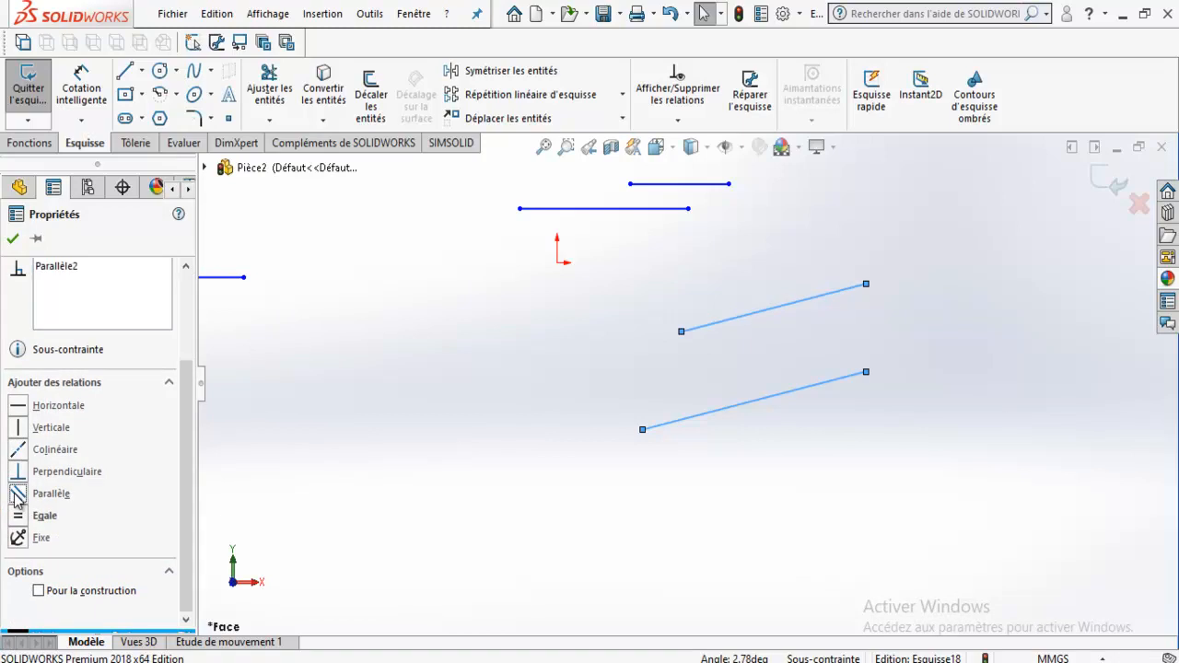
click(12, 237)
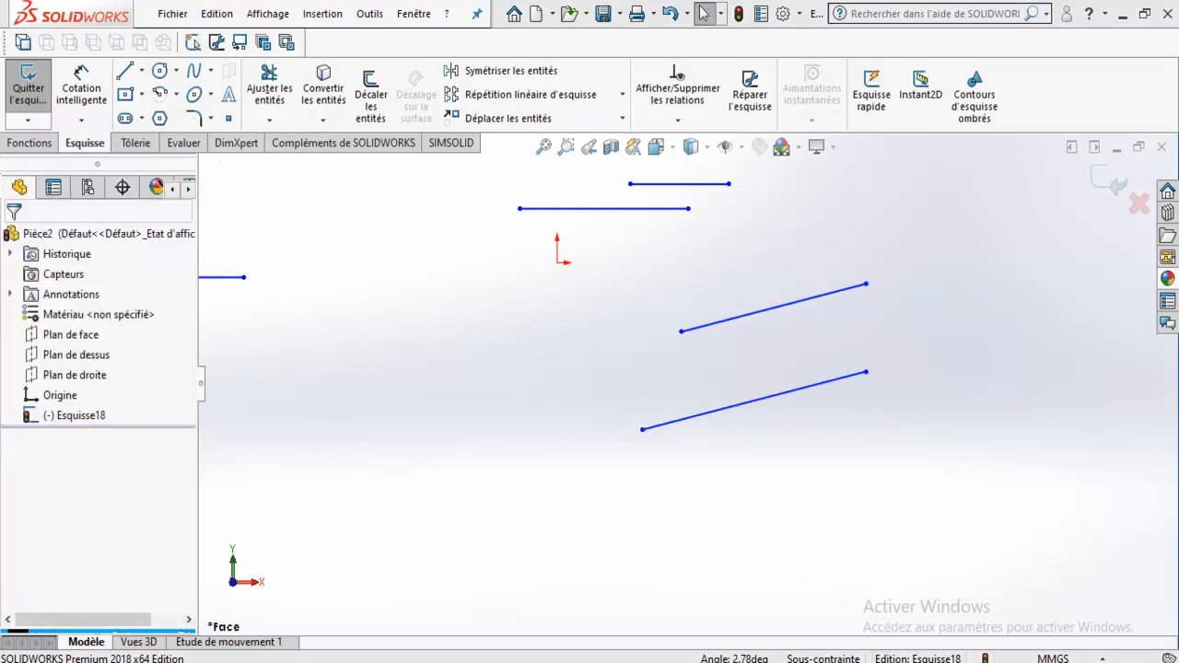
Step: Trim away all the existing lines in the sketch
scroll(702, 316, up, 3)
scroll(699, 312, down, 4)
scroll(699, 312, up, 3)
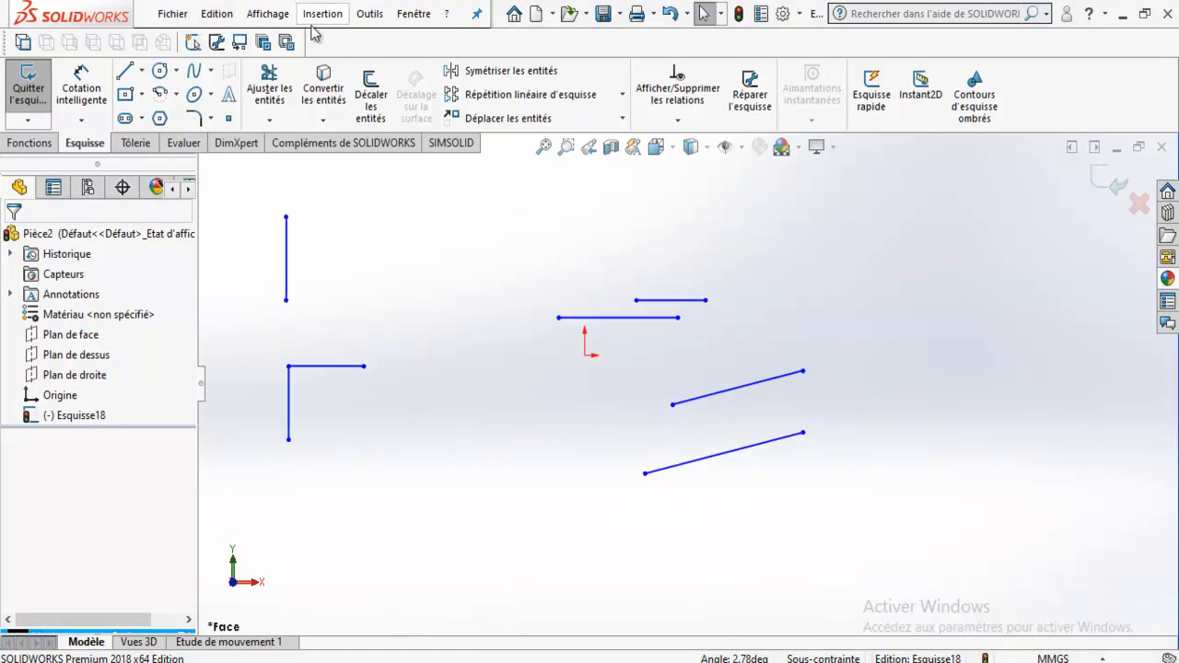
click(270, 111)
mouse_move(262, 253)
mouse_down()
mouse_move(356, 261)
mouse_move(642, 440)
mouse_move(749, 387)
mouse_move(705, 279)
mouse_move(670, 296)
mouse_up()
click(14, 239)
Step: Draw three chained lines around the origin: a steep left line about 342 mm long, a sloping bottom line and a short steep right line
click(125, 70)
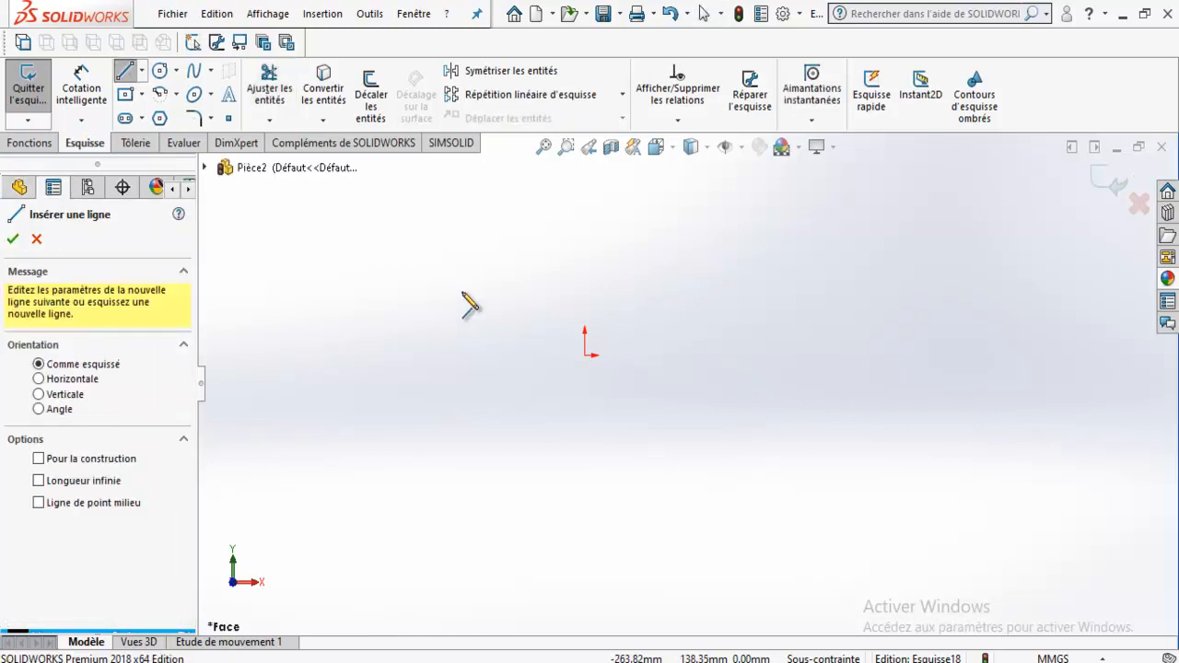
click(463, 287)
click(477, 454)
click(684, 407)
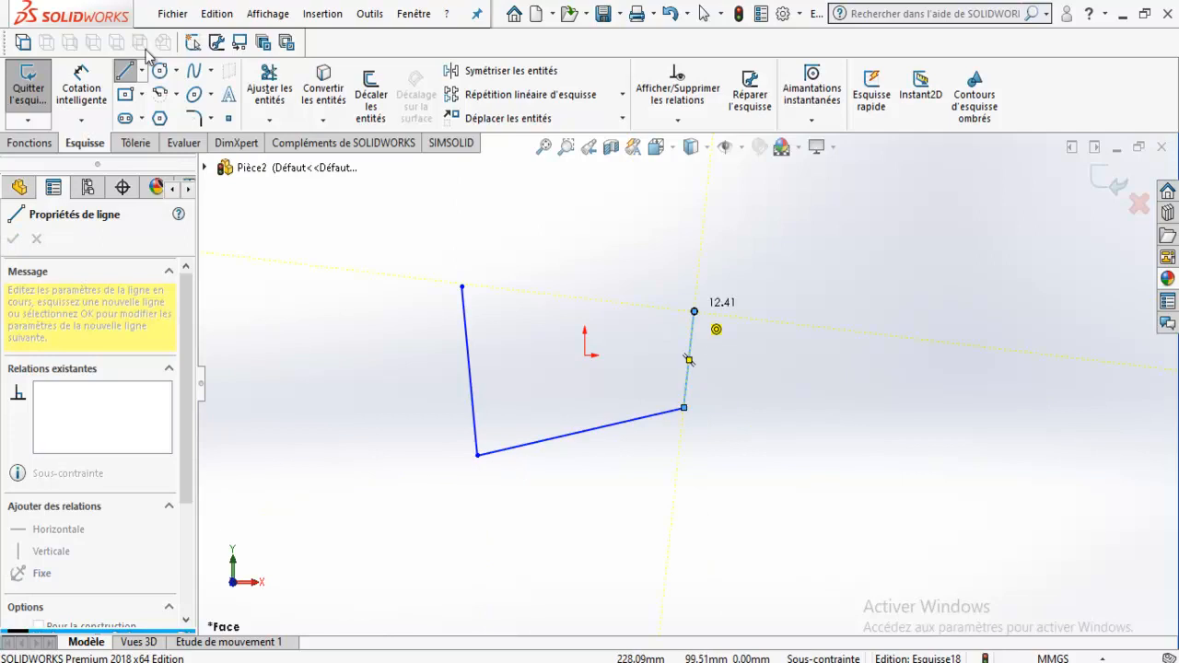
click(126, 70)
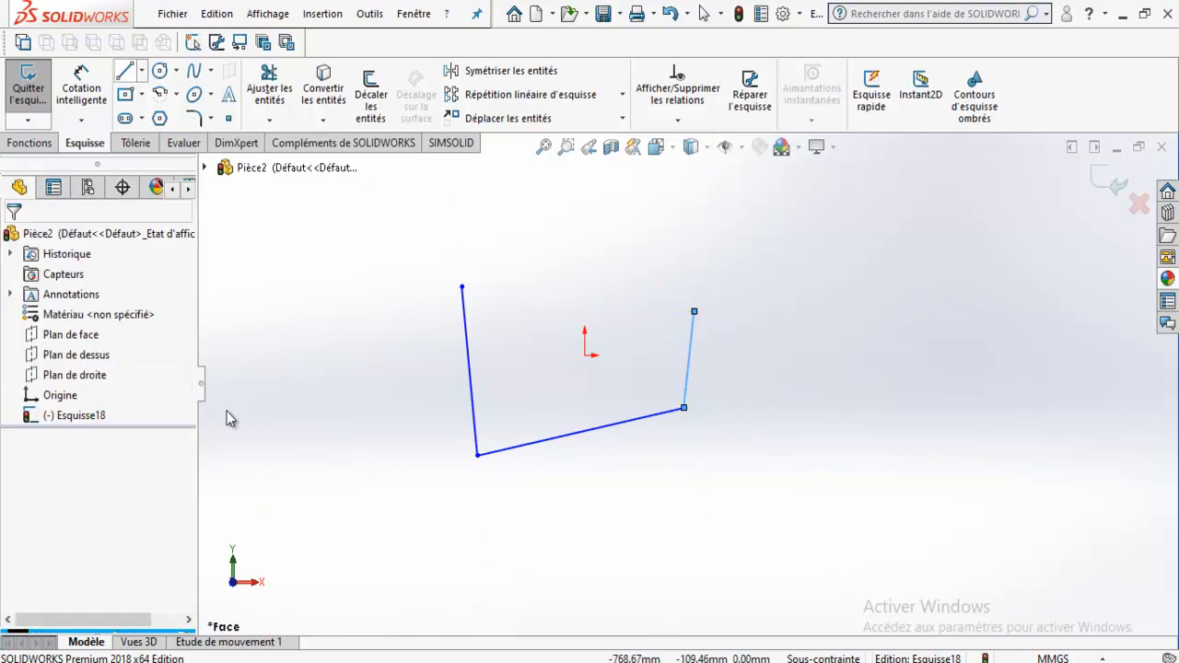
Step: Set the chain's steep left line to a length of 120 mm and readjust it to 200 mm in its line parameters
click(464, 355)
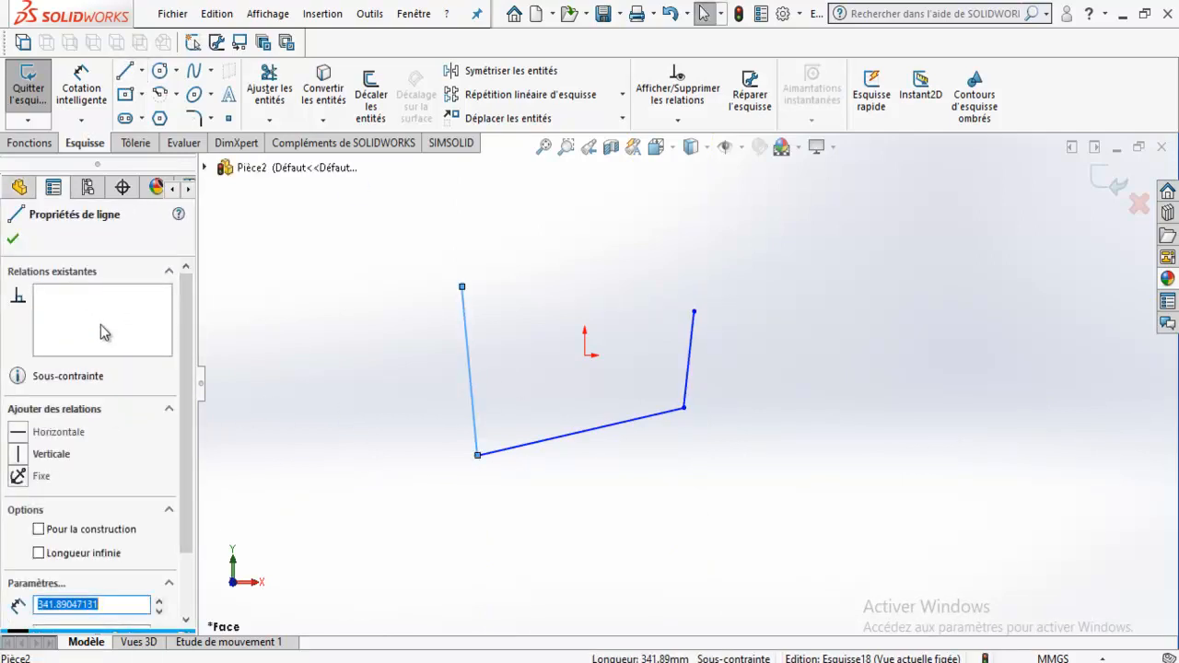
scroll(193, 313, down, 3)
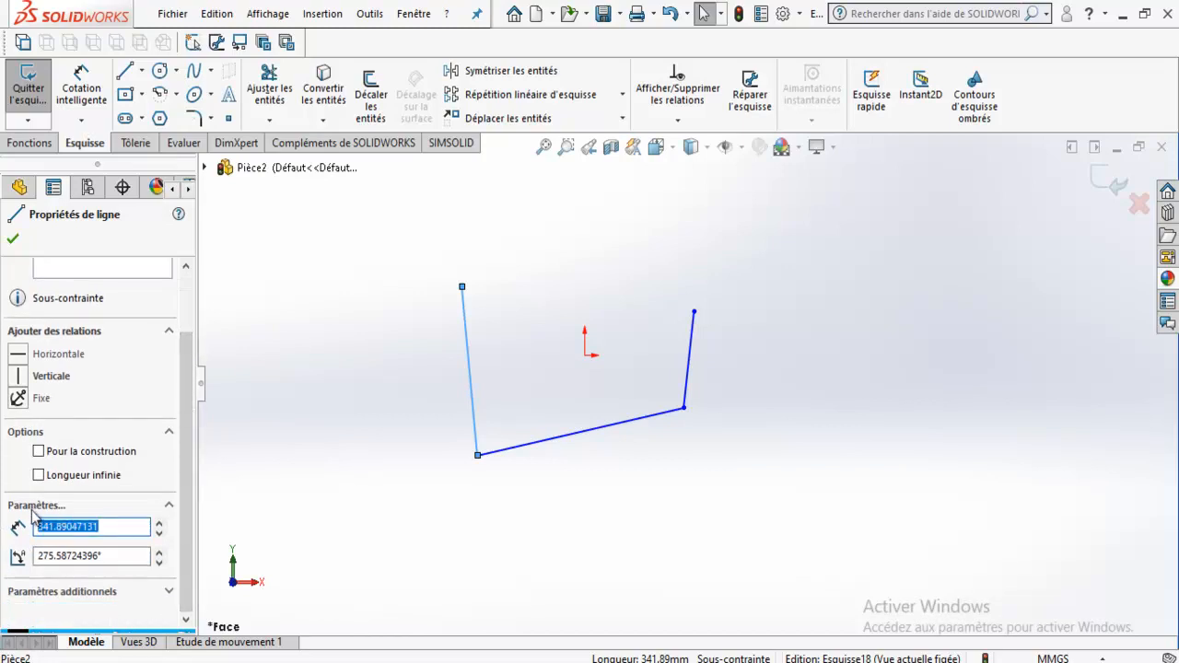
text(120)
key(Return)
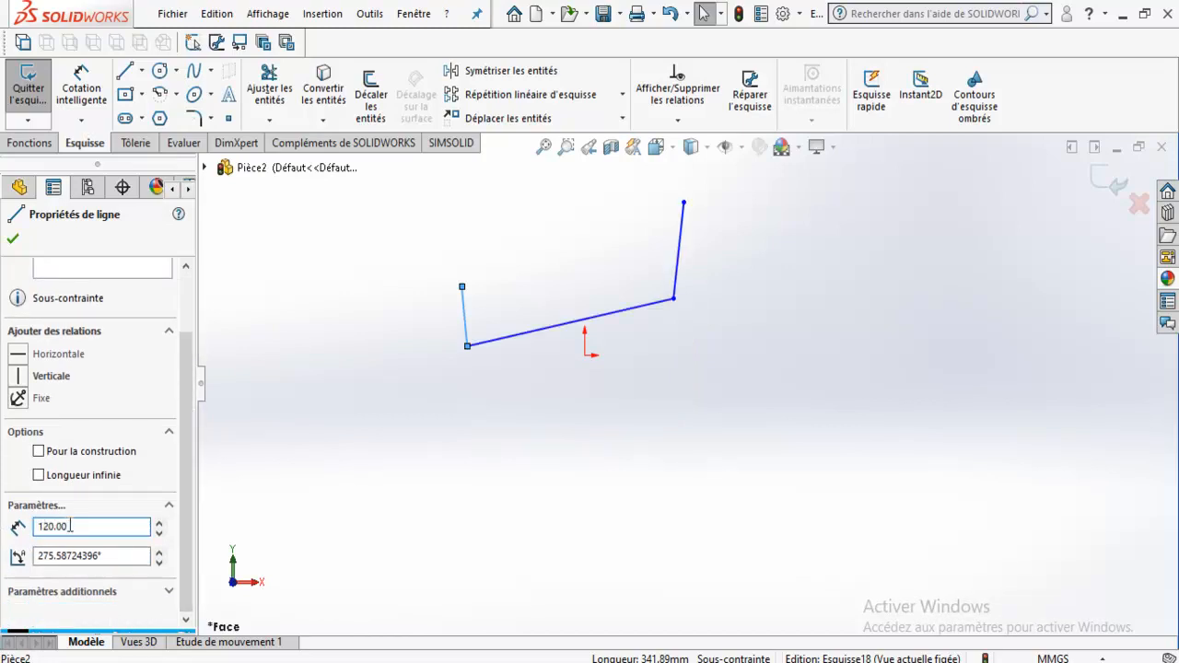
double_click(116, 526)
text(200)
click(14, 239)
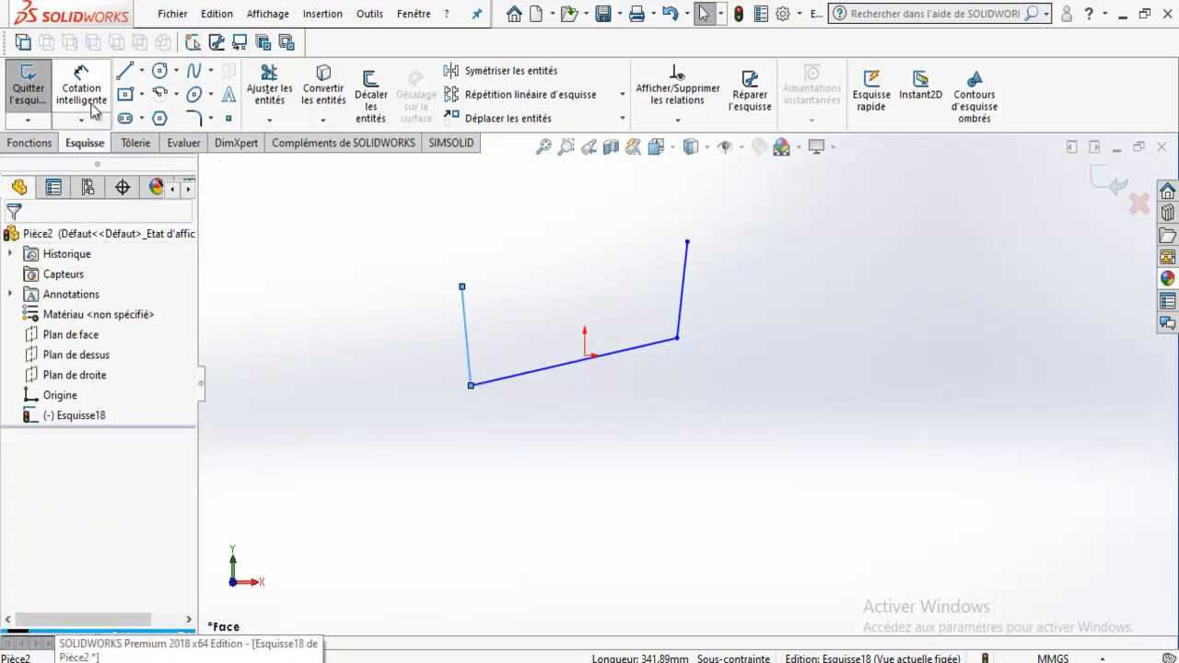
Step: Dimension the chain's left line with Smart Dimension and set its length to 300 mm
click(468, 345)
click(345, 403)
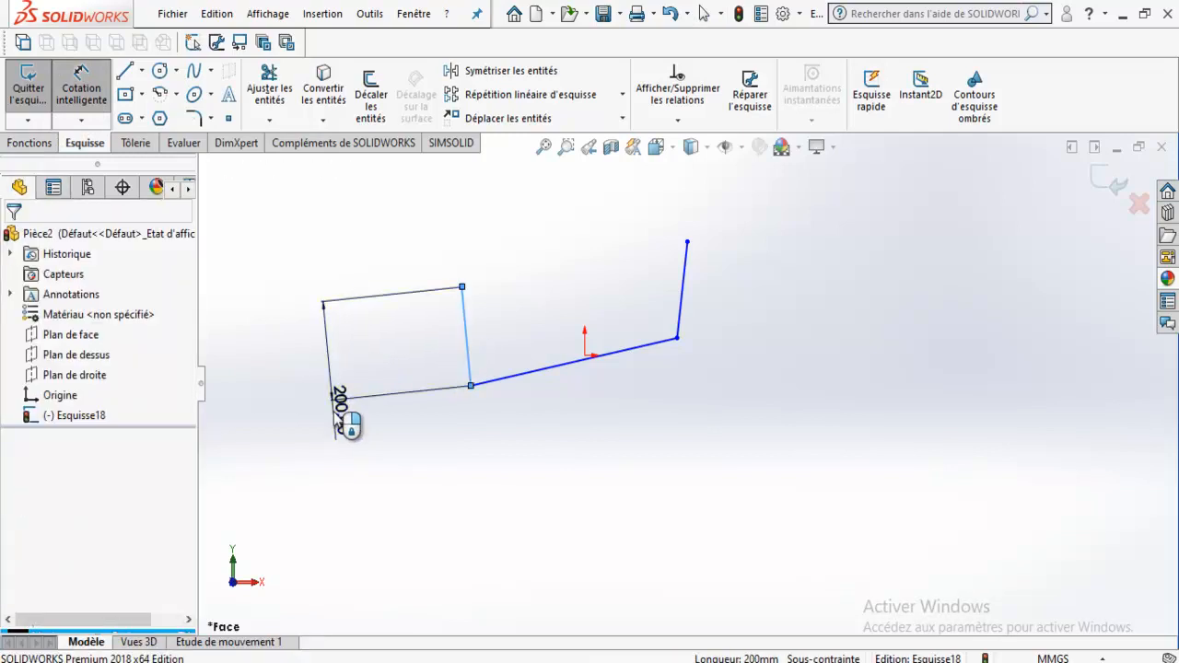
text(300)
key(Return)
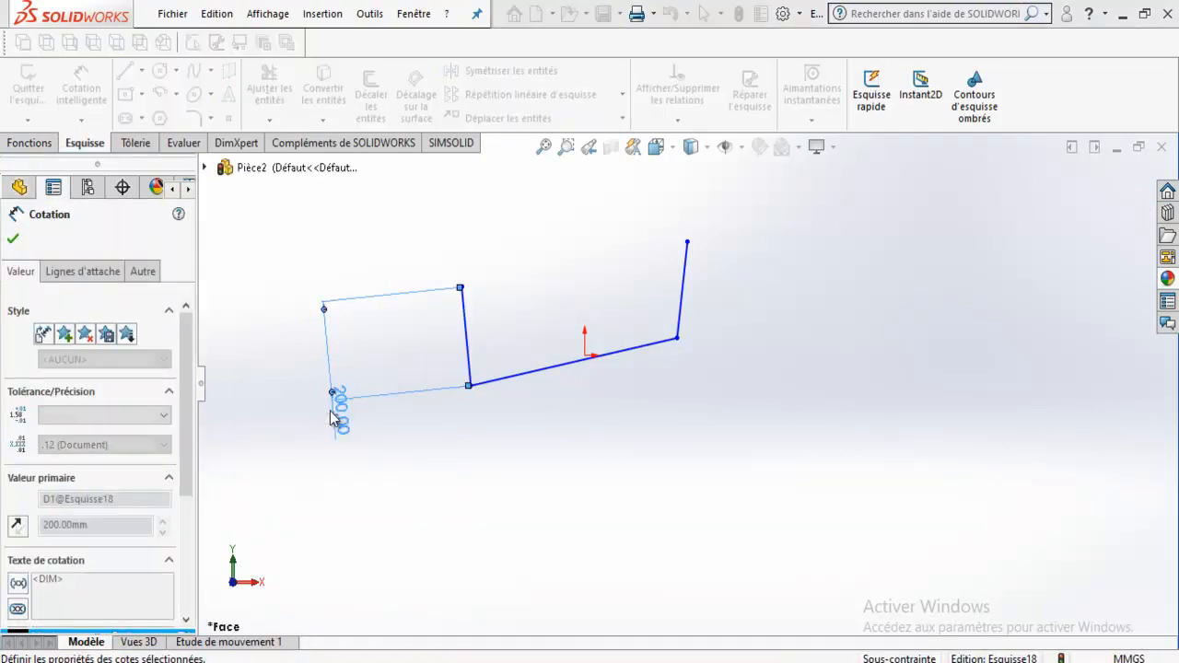
click(13, 238)
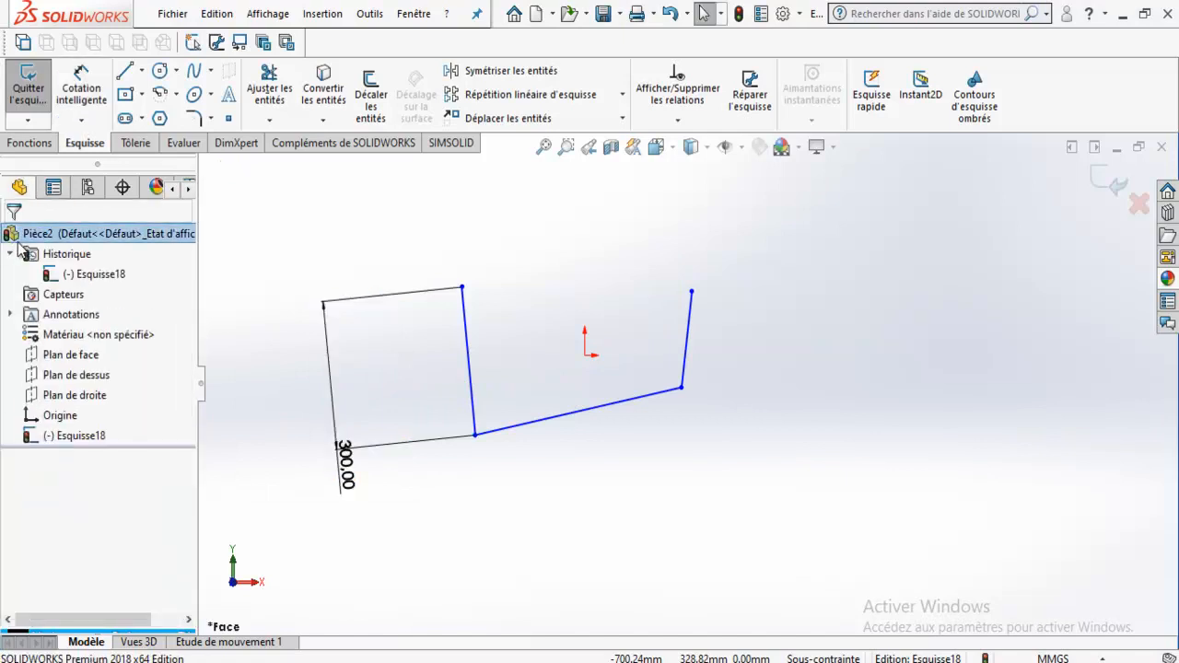
Step: Trim away the chain and draw a new one: an upper horizontal line about 636 mm long, a near-vertical line and a shorter lower horizontal line
click(268, 81)
mouse_move(381, 337)
mouse_down()
mouse_move(455, 448)
mouse_move(765, 369)
mouse_move(421, 344)
mouse_up()
click(141, 70)
click(158, 90)
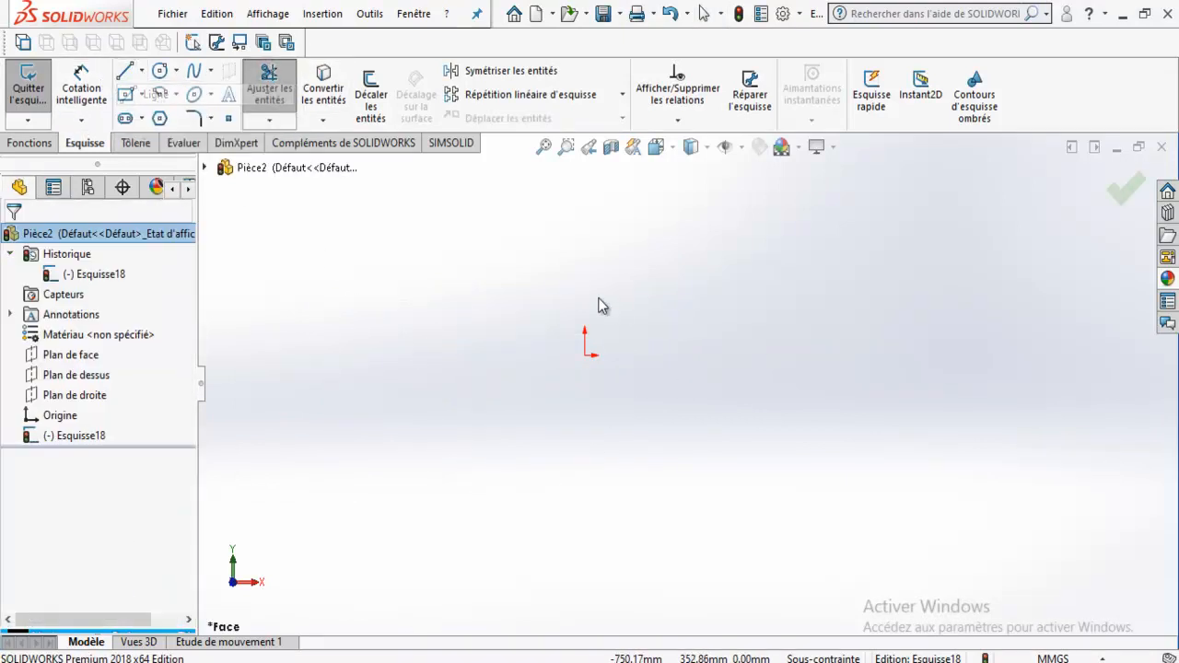
click(718, 265)
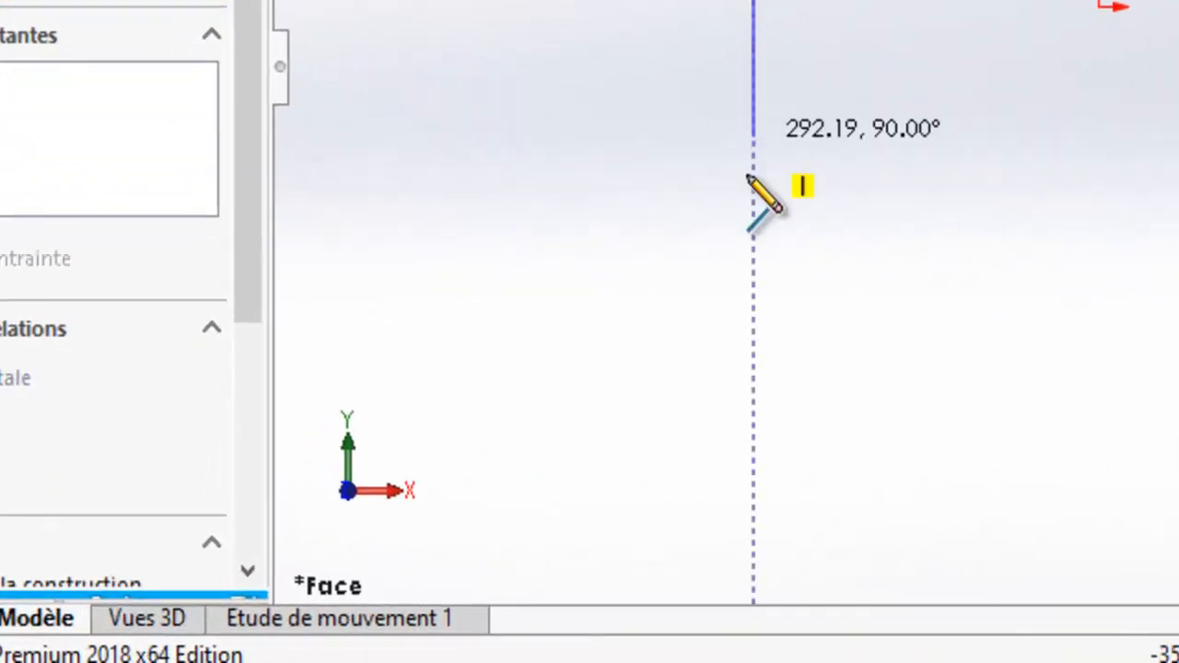
click(540, 349)
click(520, 194)
key(Escape)
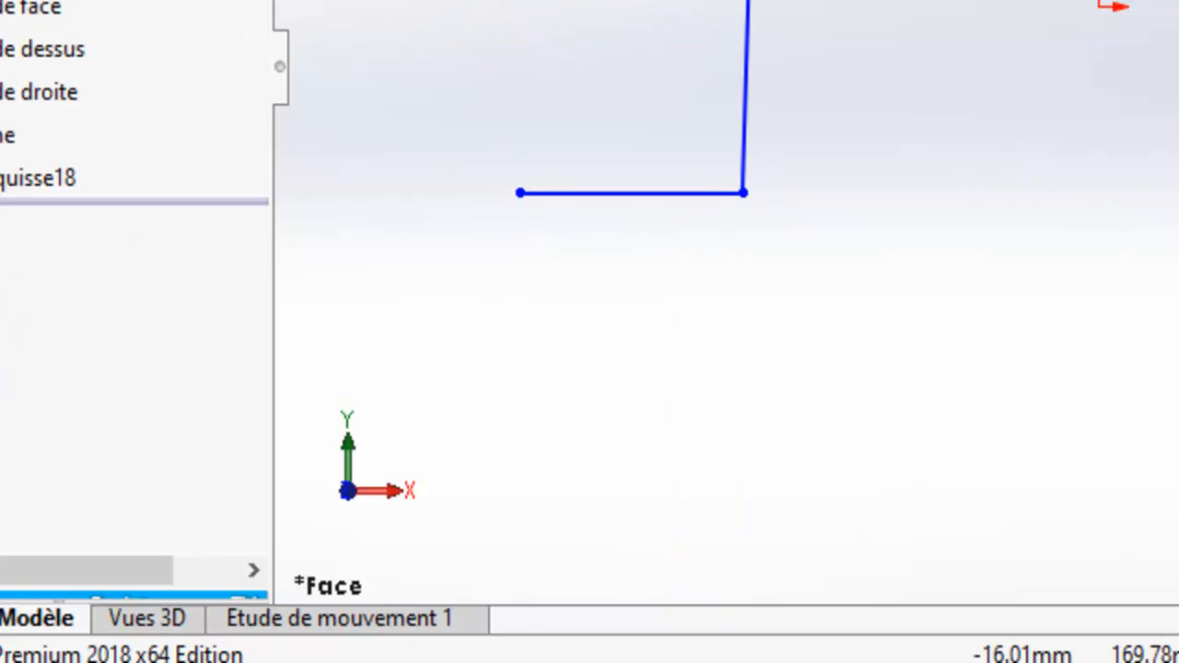
Step: Insert an automatic length dimension on the upper horizontal line of the chain
click(1129, 2)
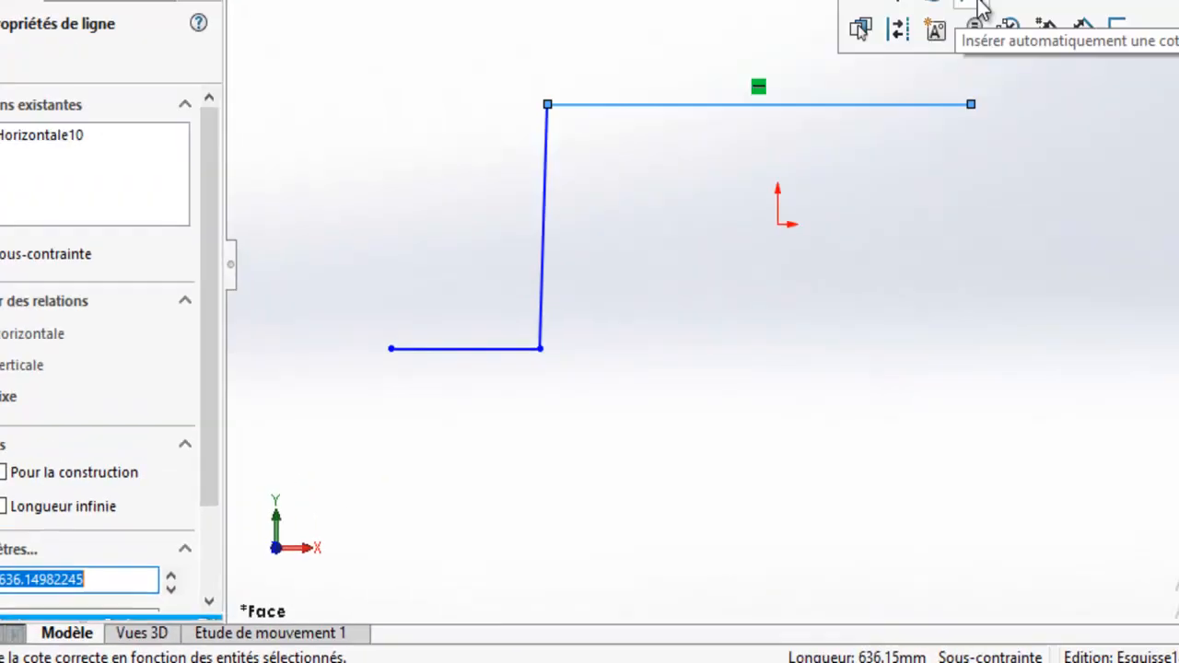
click(980, 8)
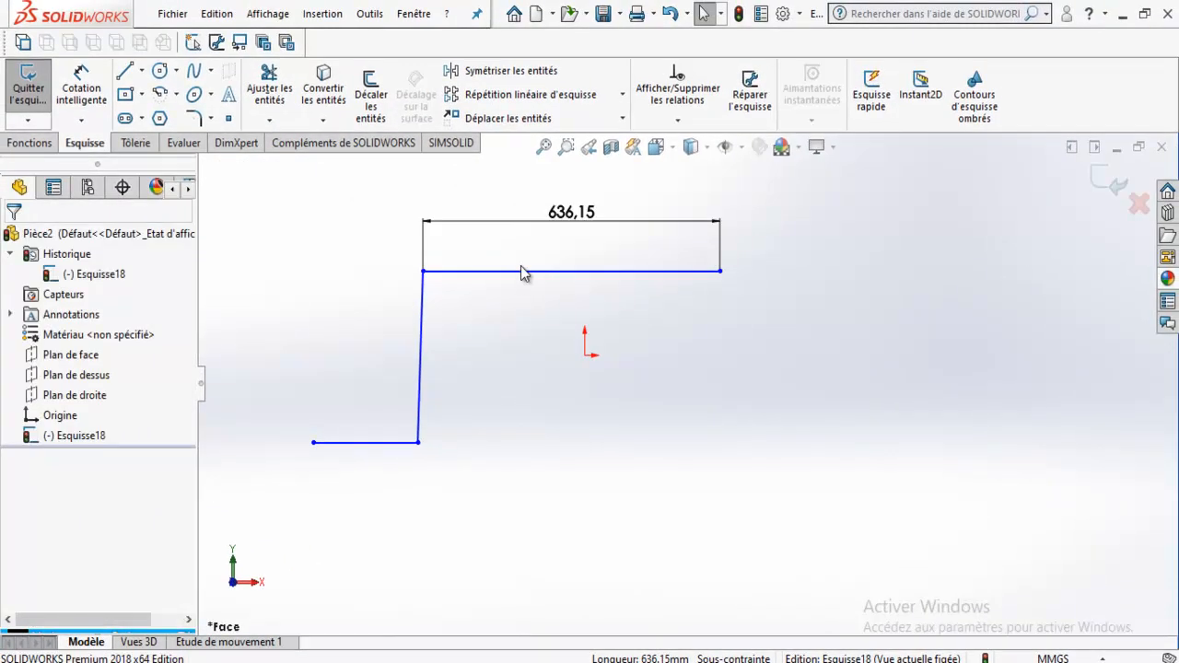
Step: Set the upper horizontal line's length dimension to 200 mm, then delete the dimension
double_click(581, 216)
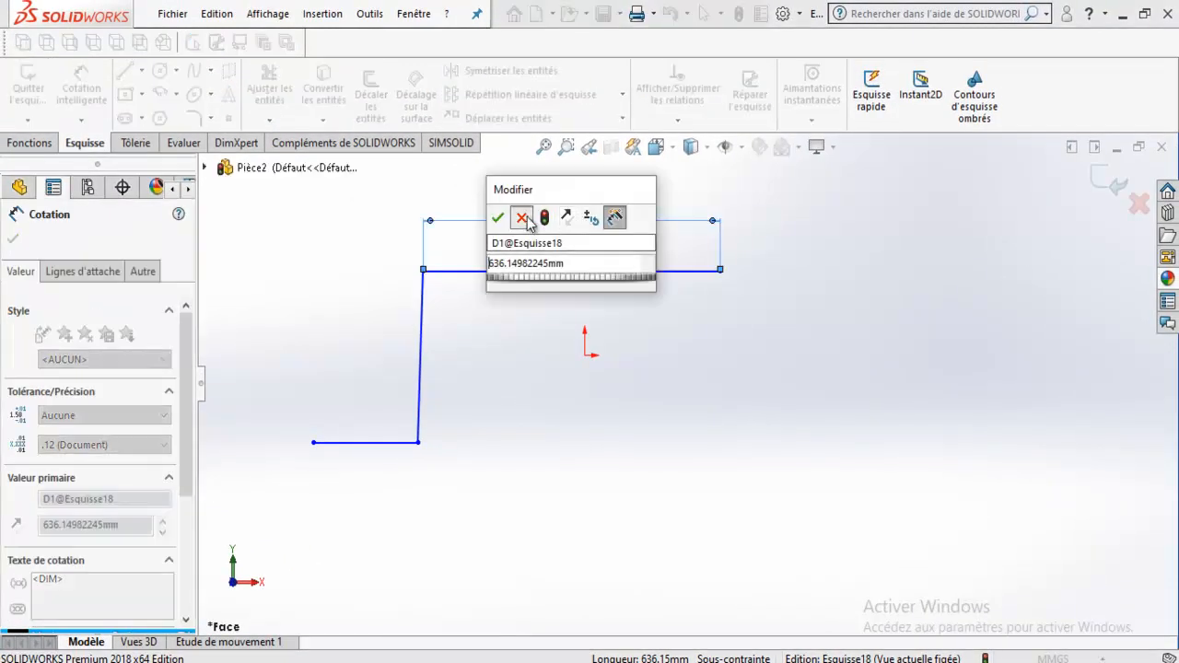
click(522, 220)
double_click(573, 217)
text(200)
key(Return)
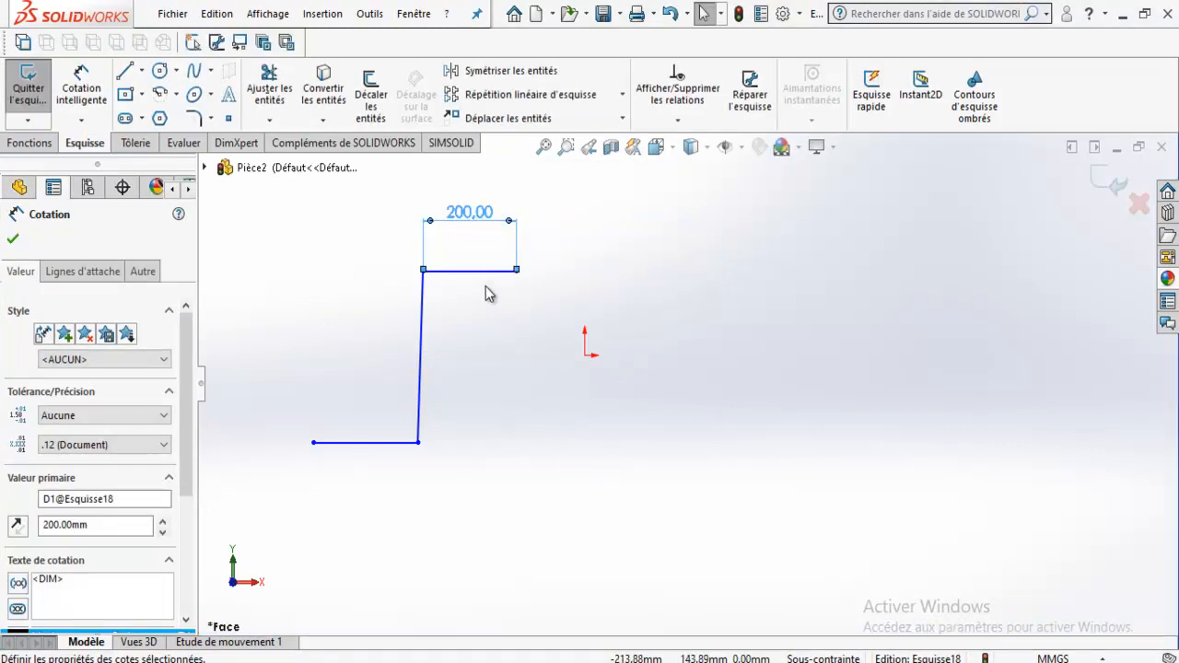
drag(483, 221, 483, 218)
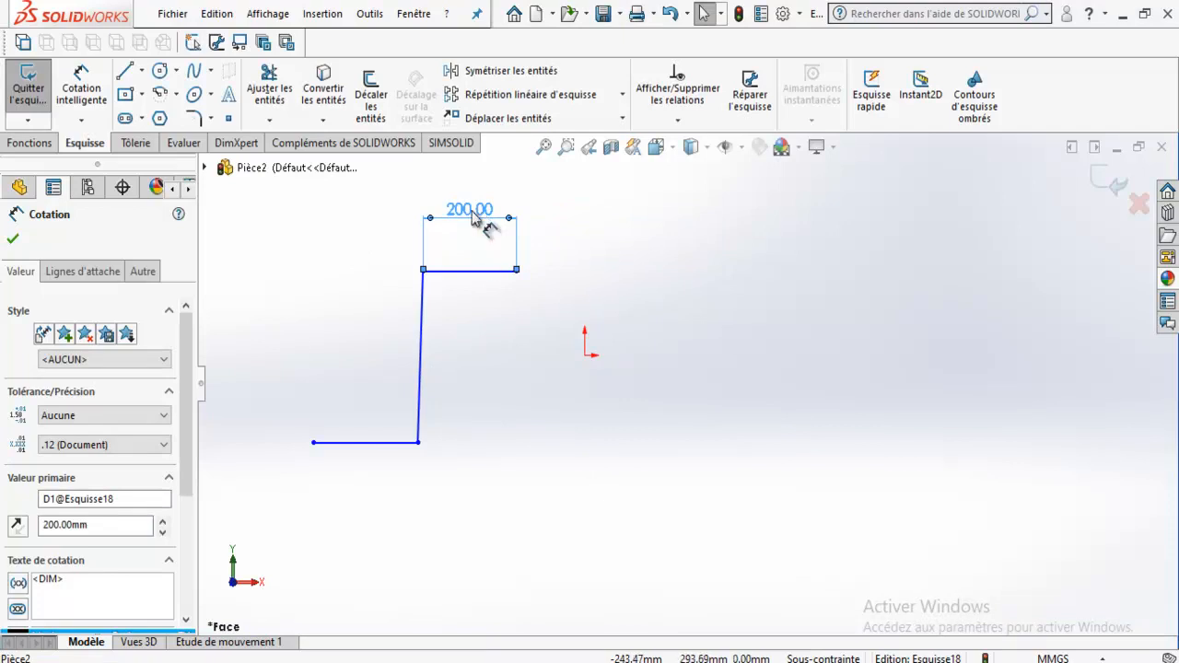
key(Delete)
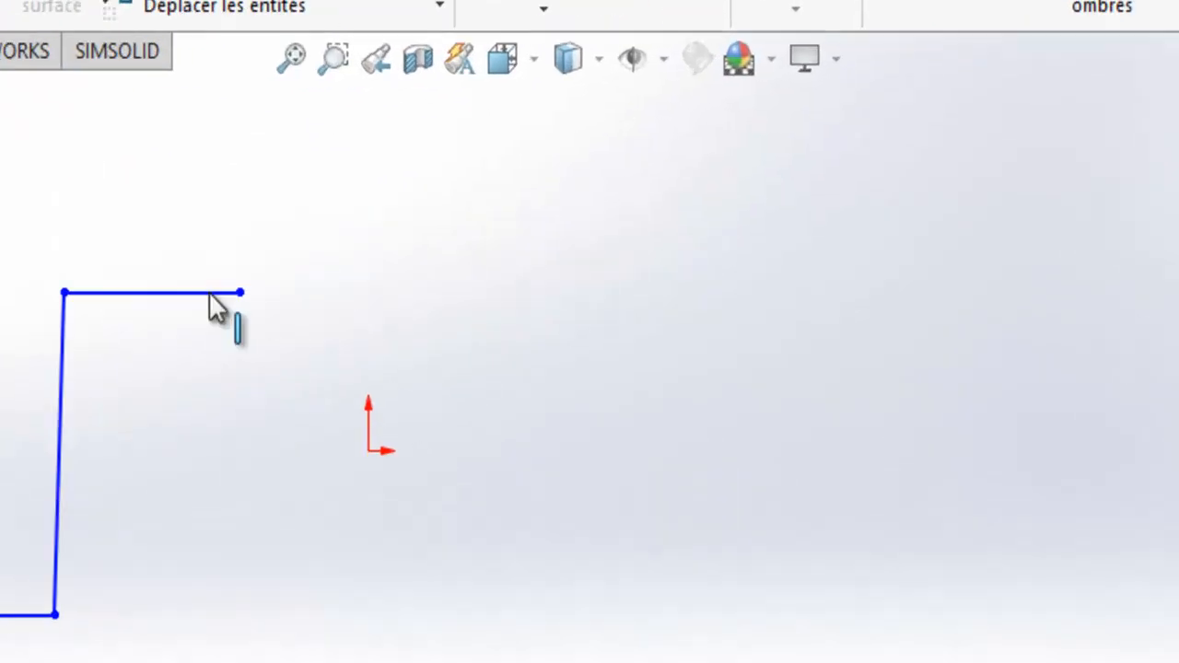
Step: Insert an automatic length dimension of 300 mm on the upper horizontal line, then delete the dimension
click(484, 271)
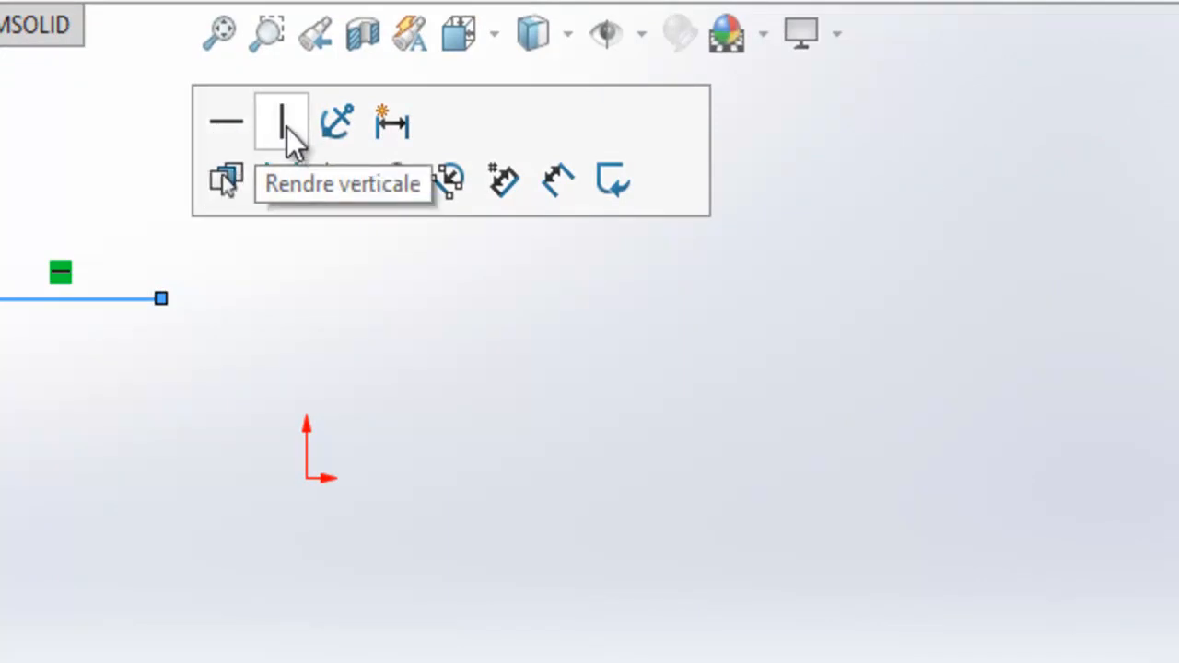
click(397, 134)
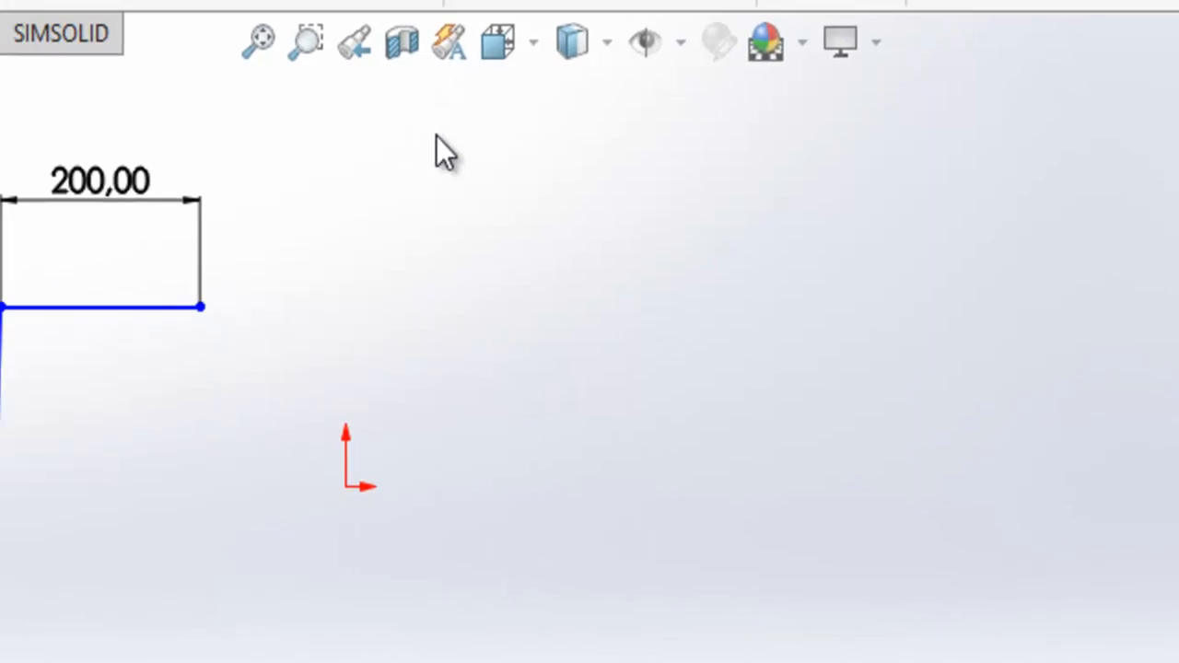
double_click(69, 174)
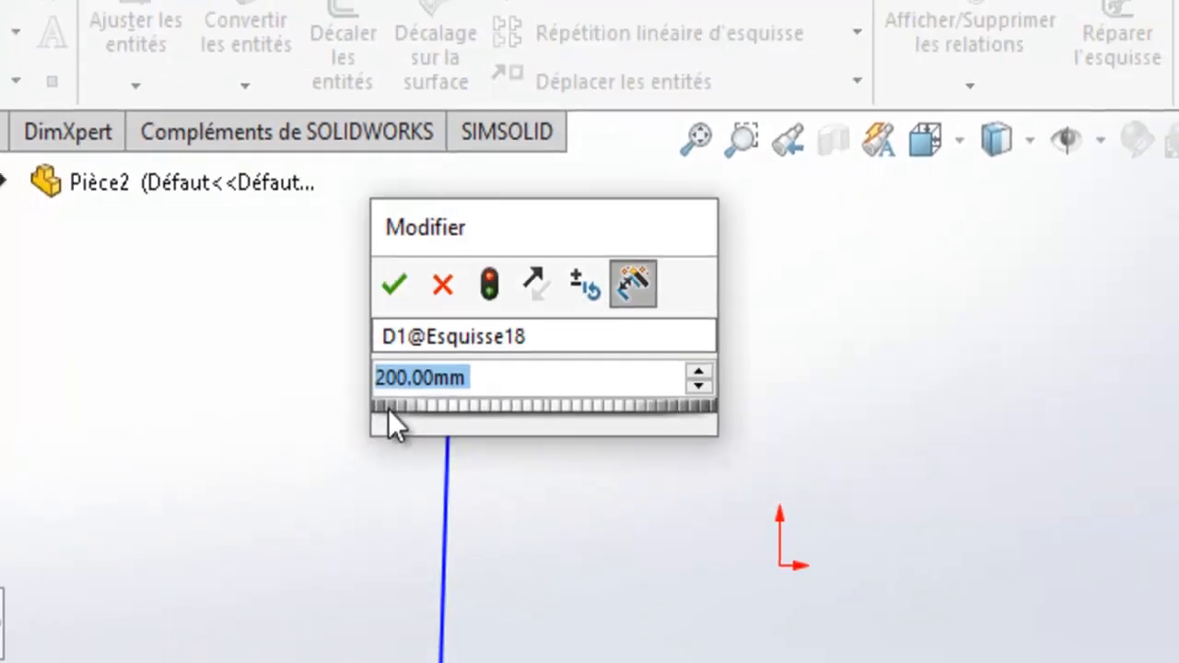
text(300)
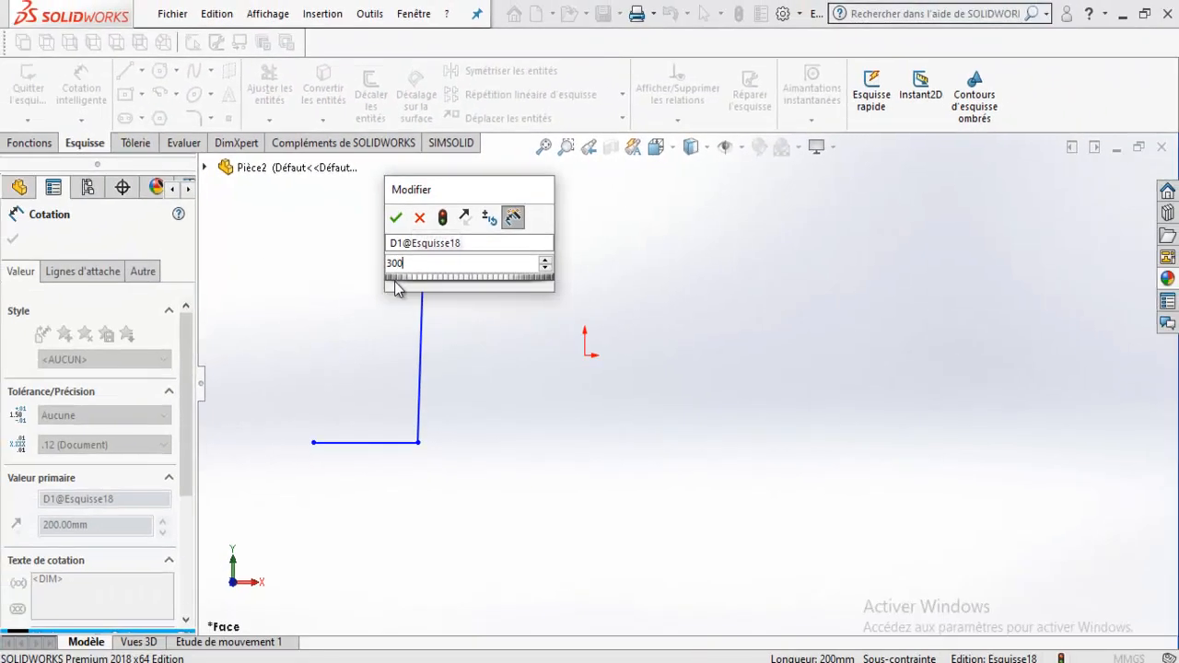
key(Return)
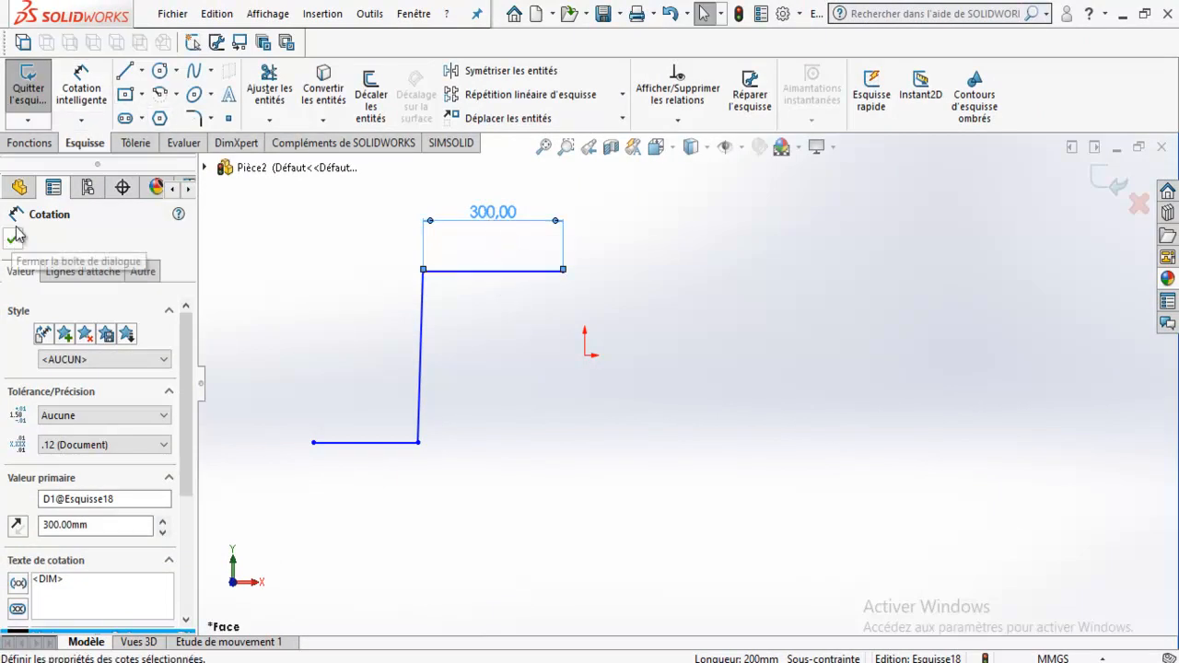
key(Delete)
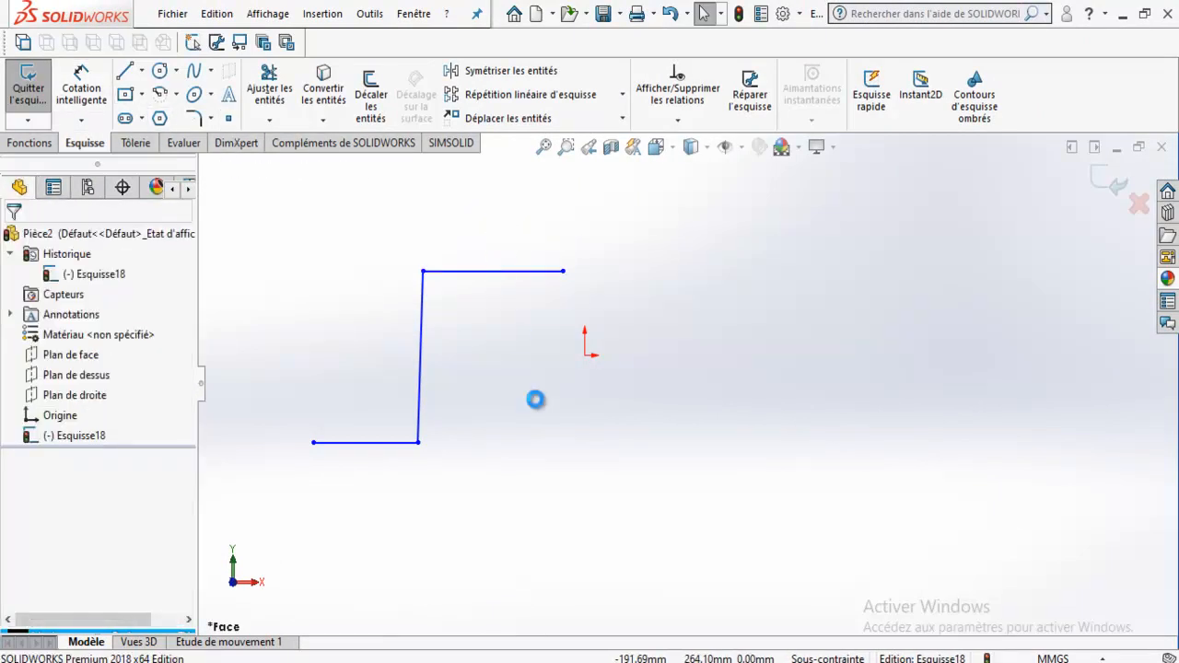
click(505, 274)
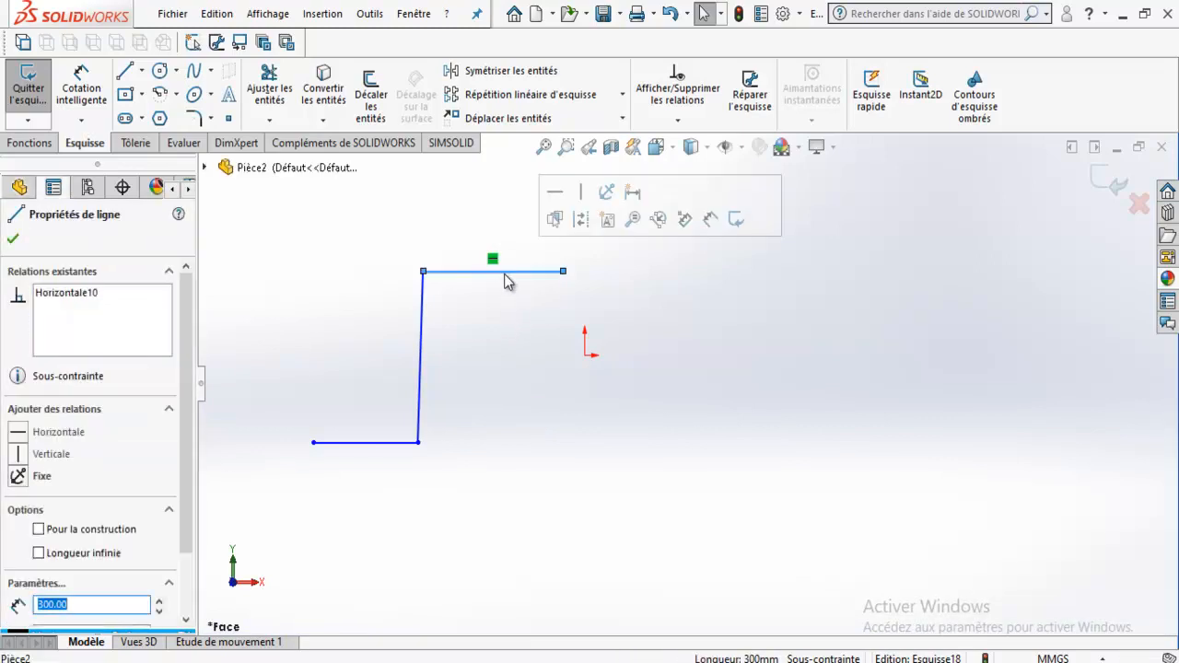
right_click(504, 273)
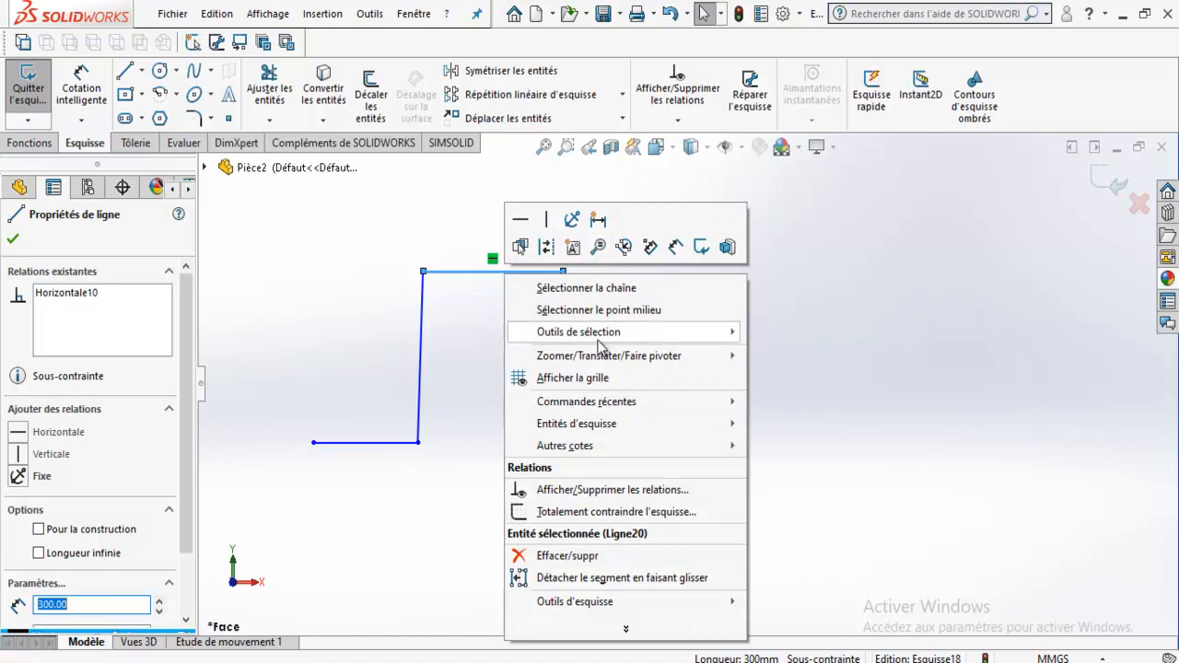
click(479, 374)
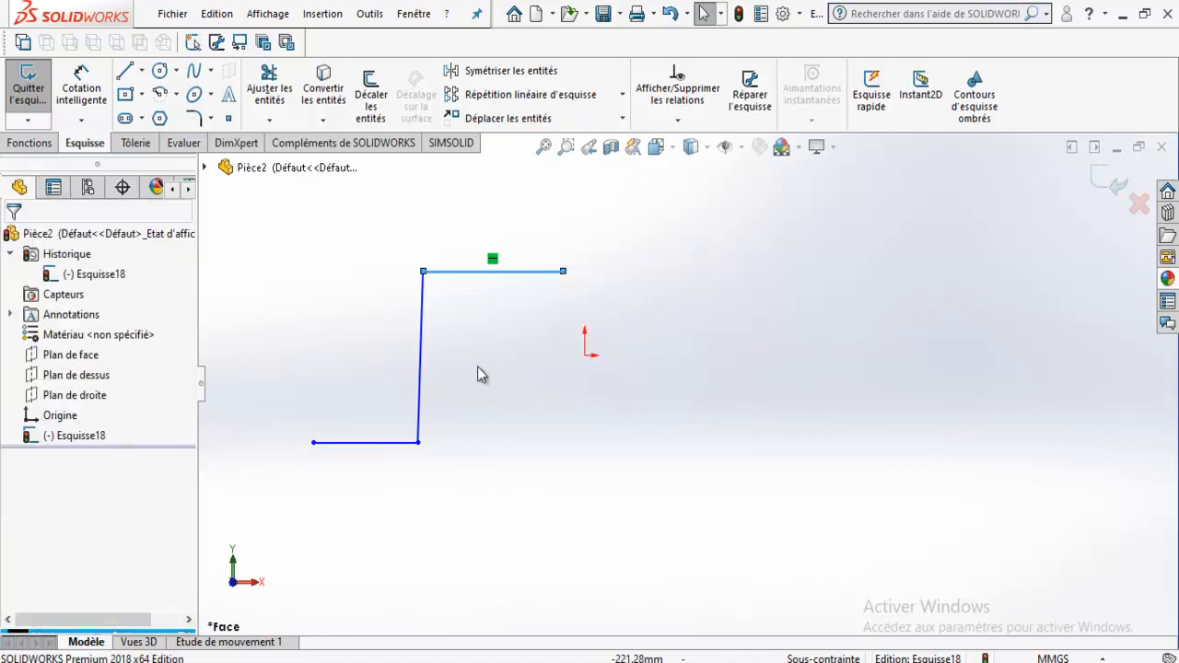
click(509, 282)
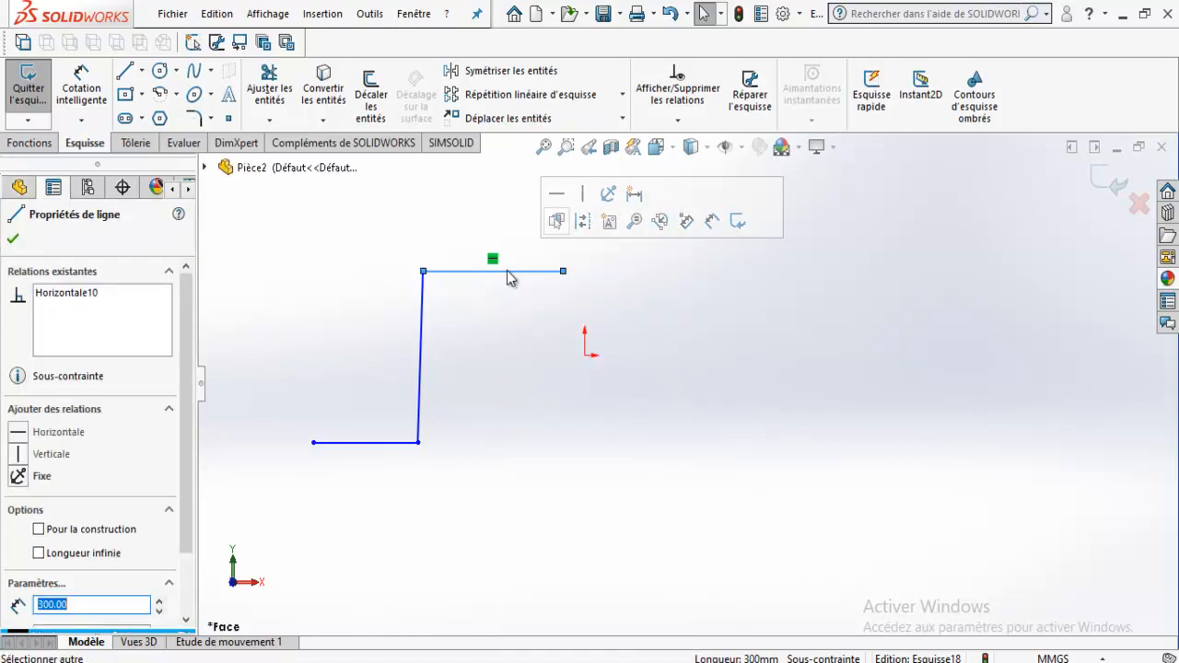
right_click(507, 273)
click(483, 329)
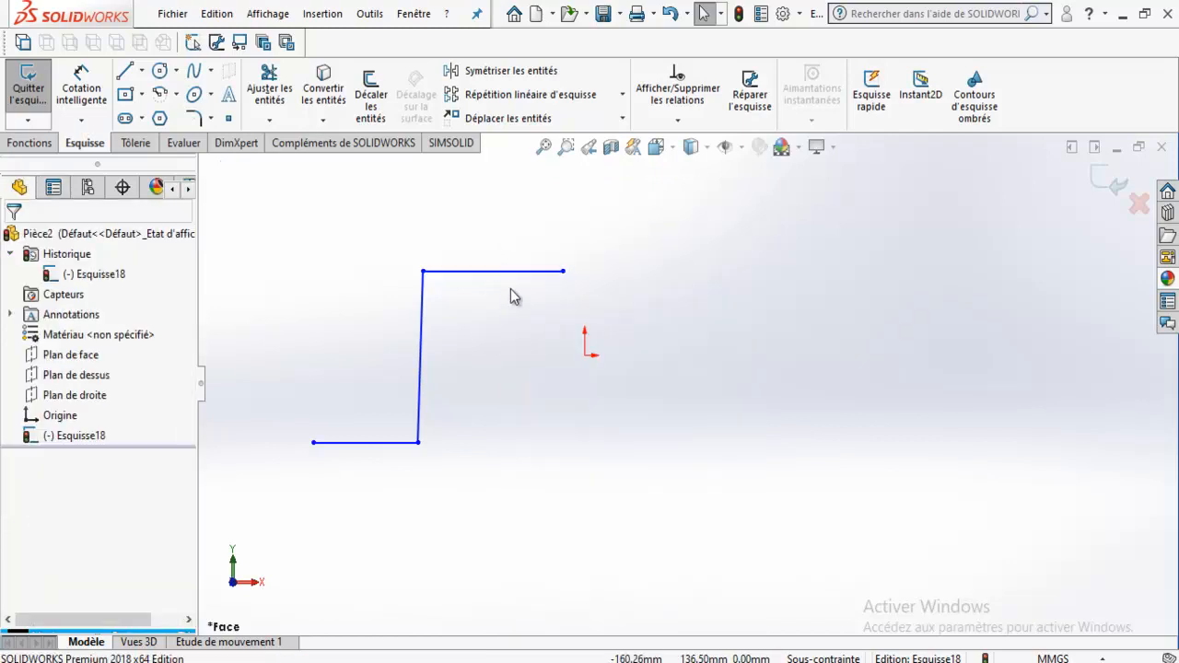
Step: Convert the upper horizontal line to construction geometry
click(528, 272)
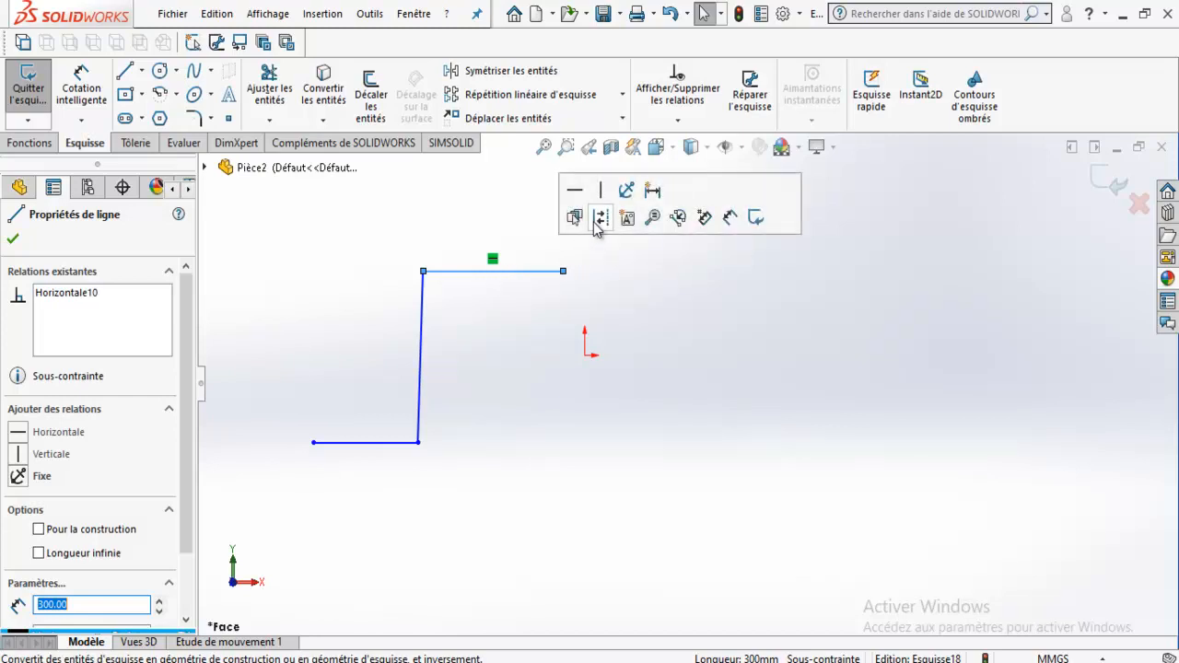
click(506, 281)
scroll(511, 283, down, 10)
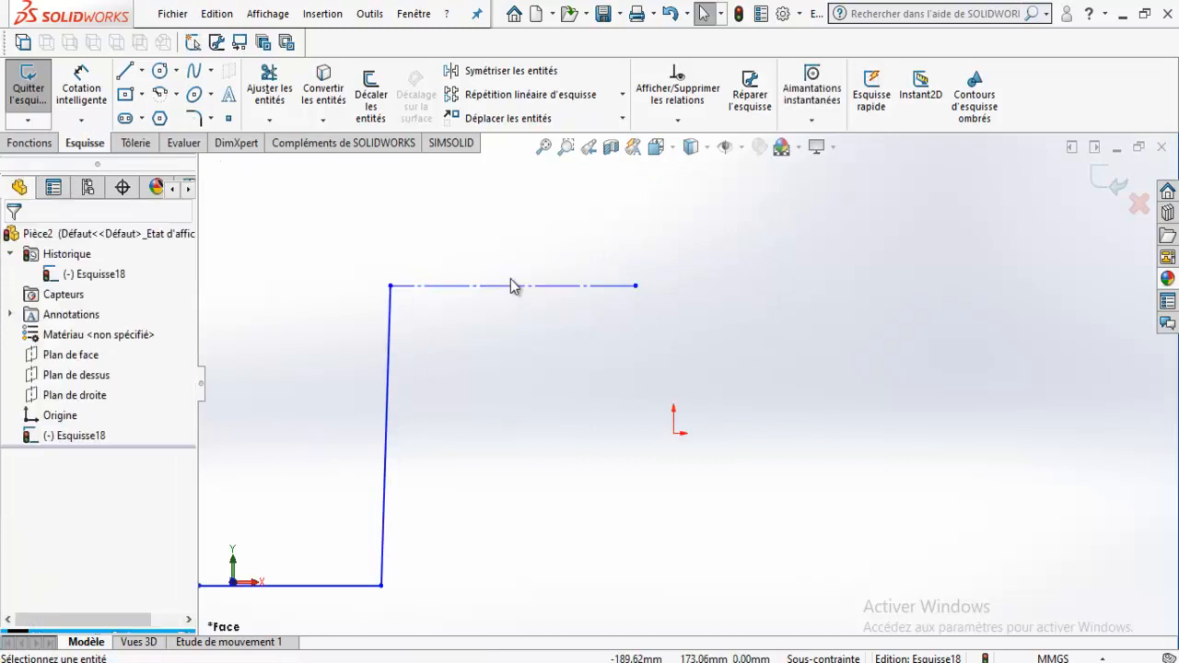
scroll(541, 322, up, 5)
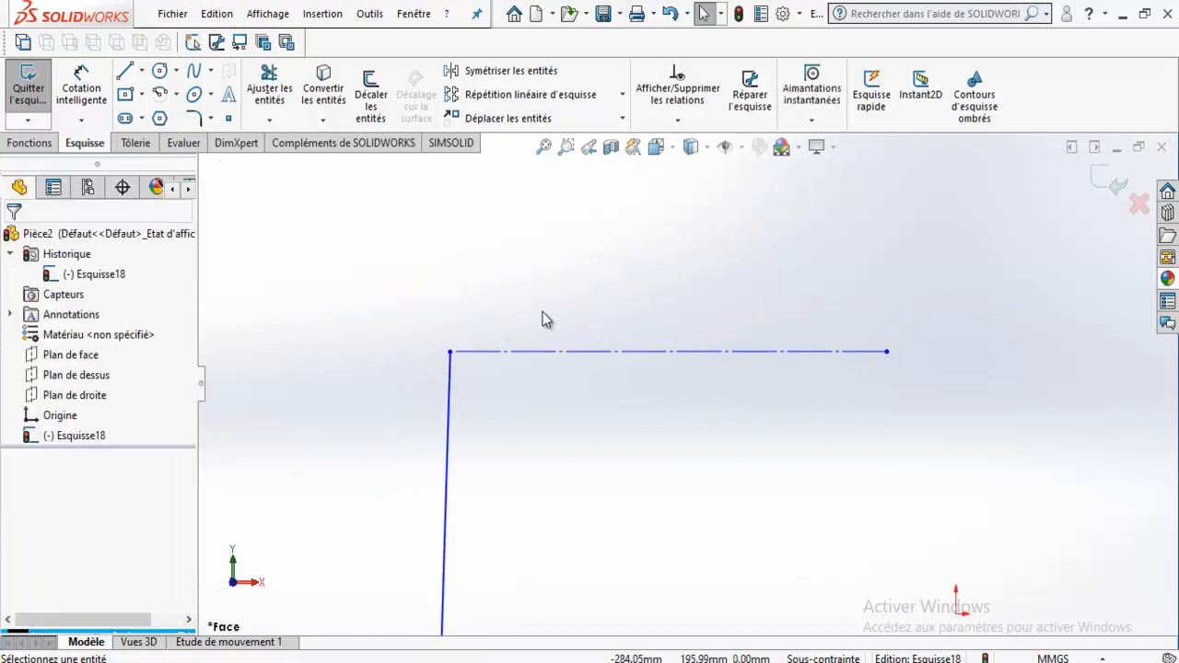
Step: Turn the upper horizontal construction line back into a regular solid sketch line
click(601, 352)
click(677, 297)
scroll(684, 378, down, 4)
scroll(666, 396, up, 4)
scroll(680, 369, up, 2)
scroll(722, 450, down, 4)
scroll(687, 425, up, 4)
scroll(687, 426, up, 5)
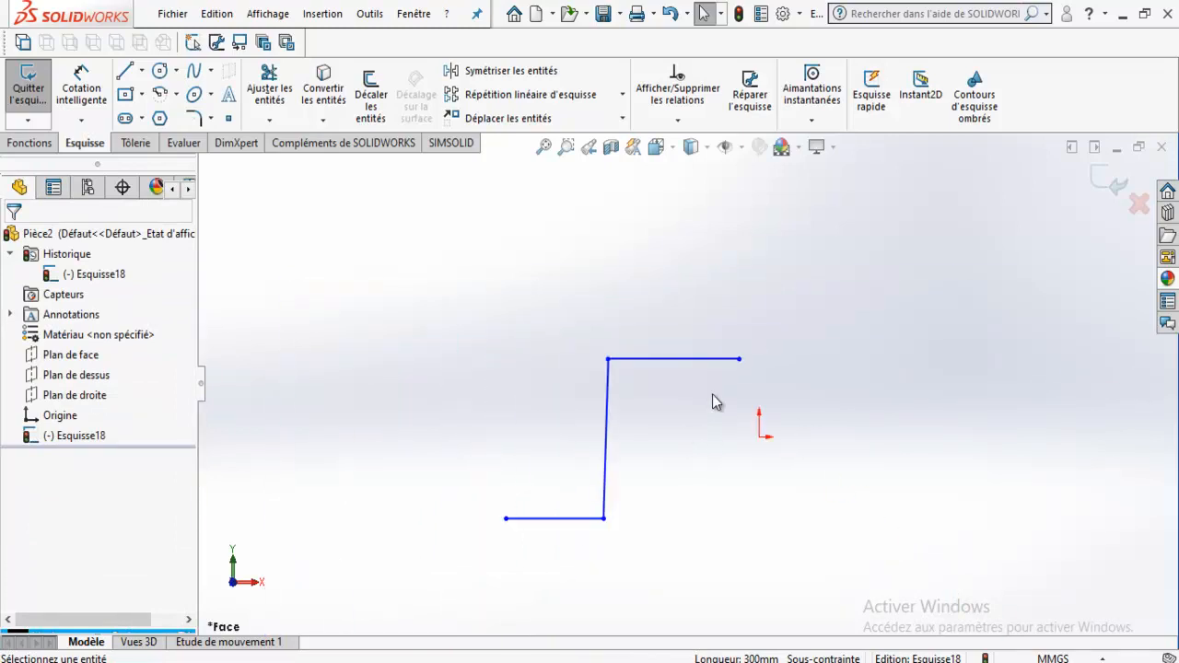
click(733, 360)
ctrl+click(597, 488)
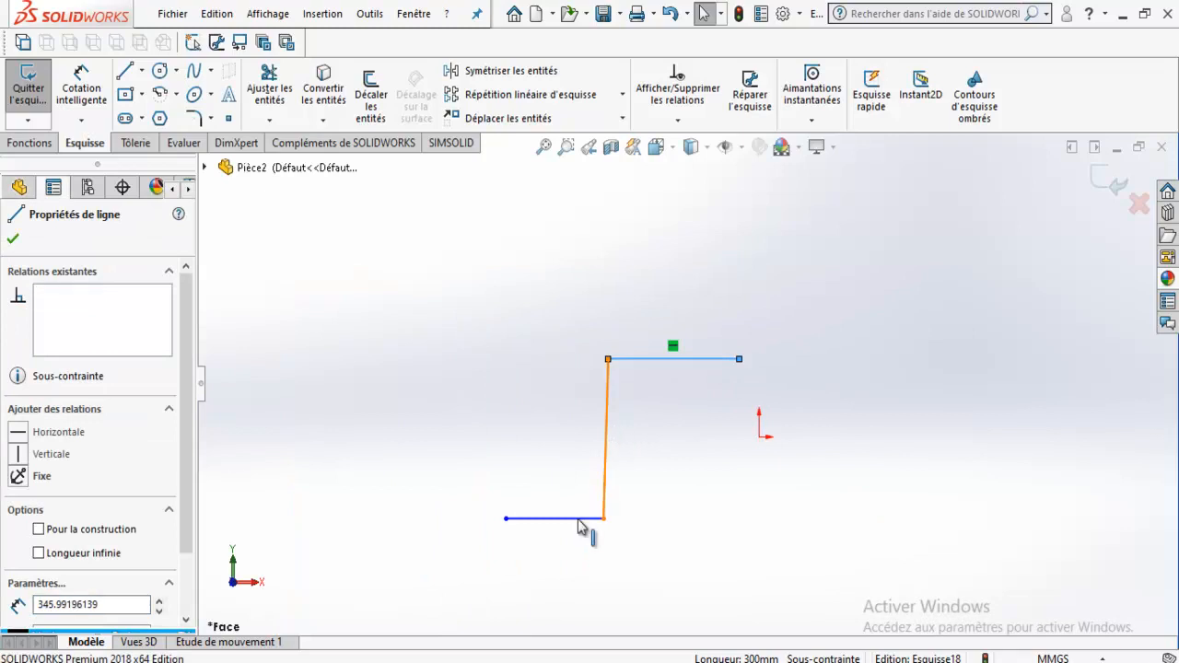
ctrl+click(577, 523)
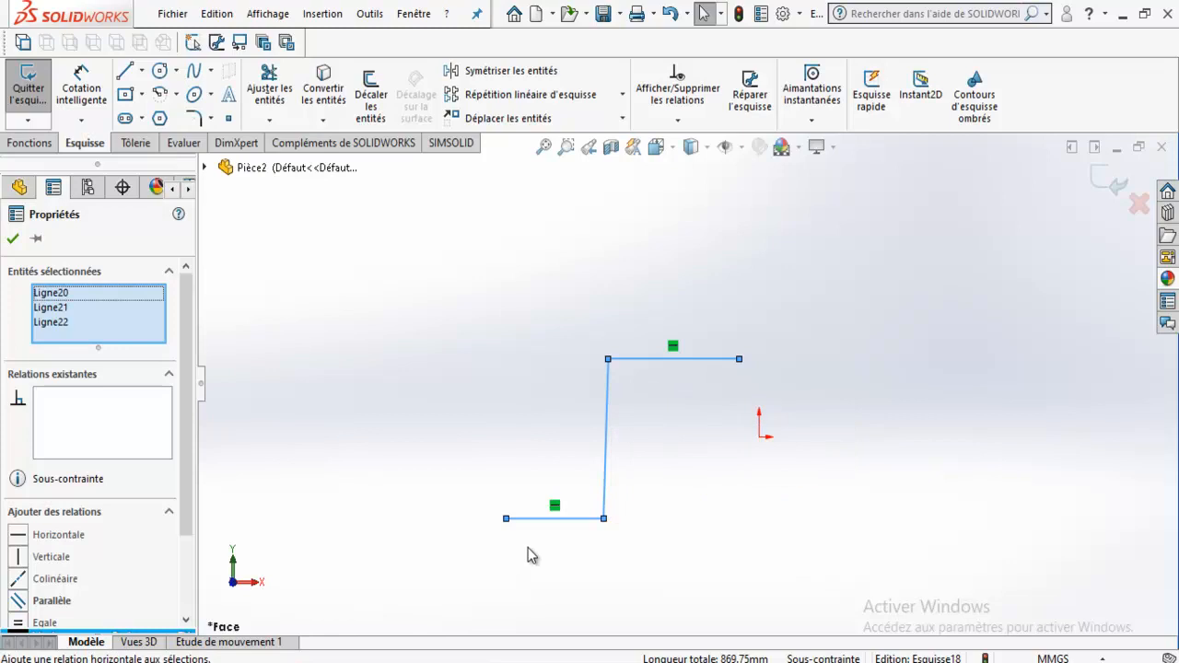
click(698, 415)
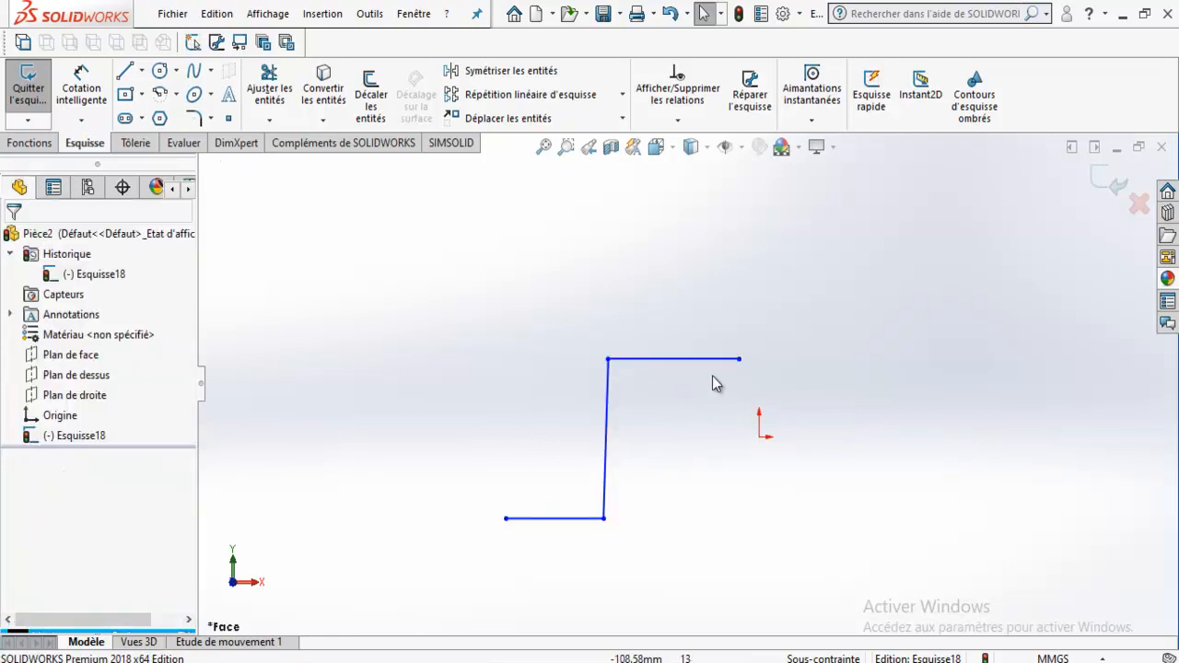
Step: Convert all three lines of the chain to construction geometry together
click(714, 358)
ctrl+click(607, 429)
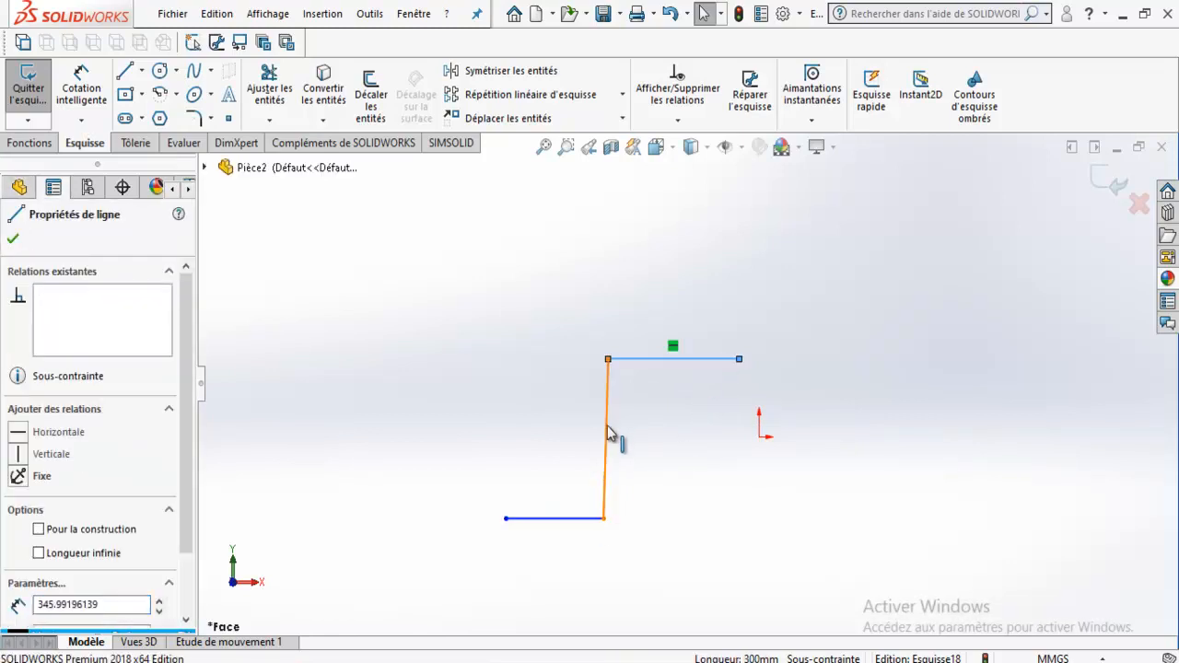
ctrl+click(573, 518)
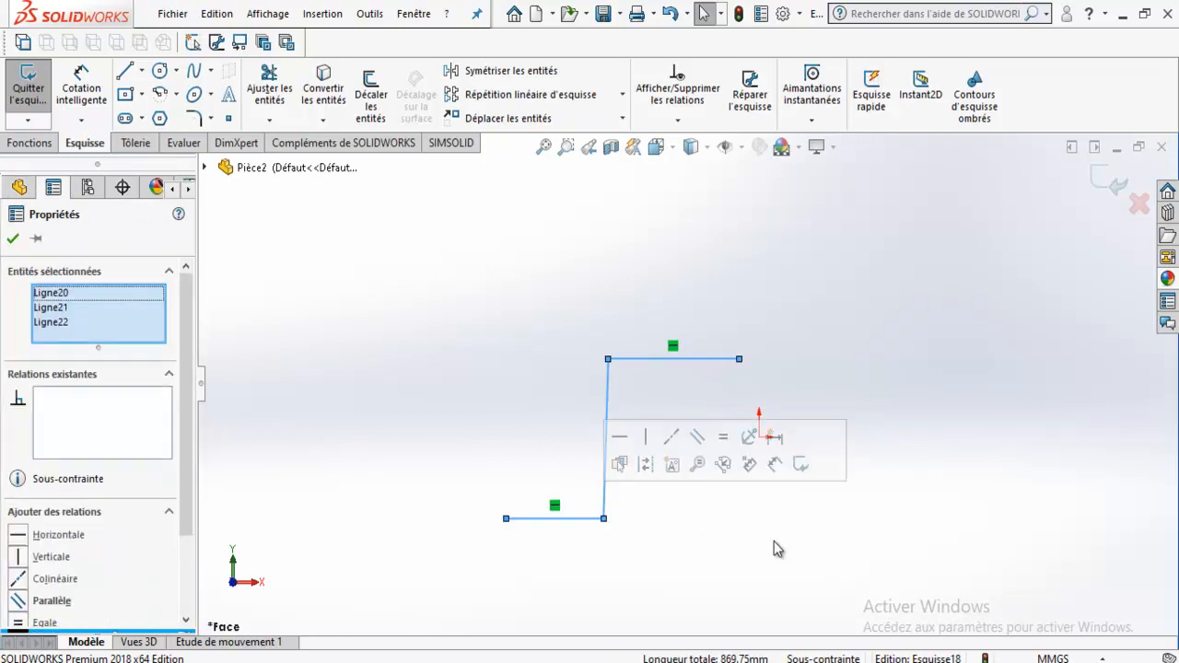
click(646, 464)
scroll(647, 468, up, 3)
scroll(648, 468, down, 4)
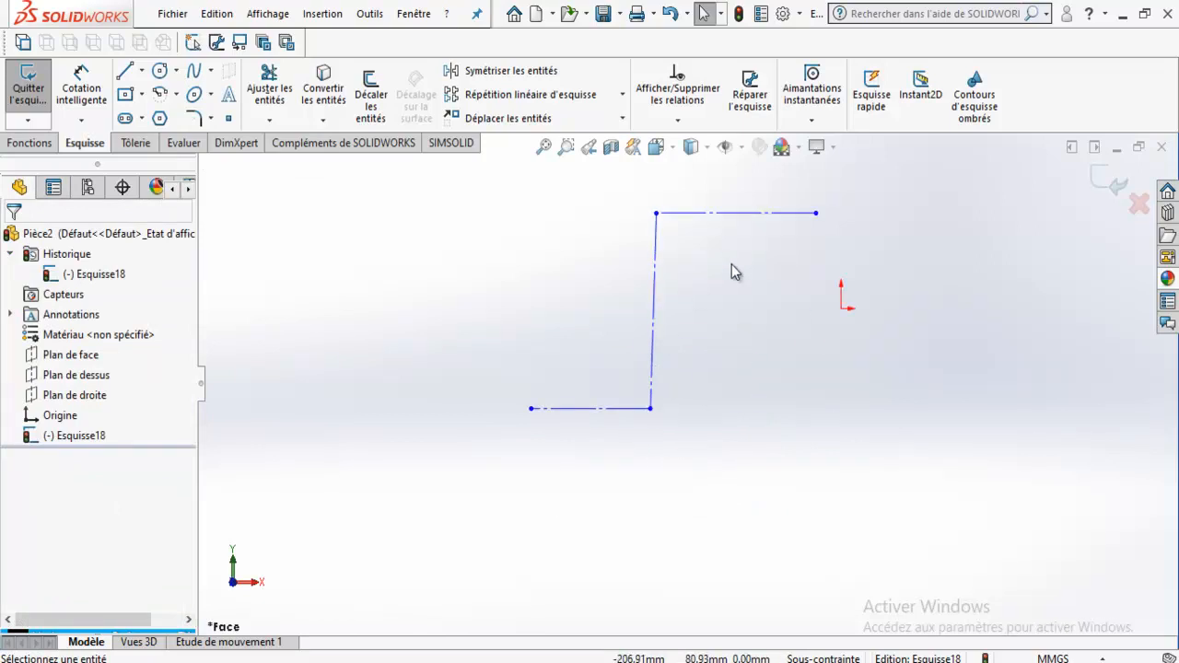
Step: Exit the sketch, reopen Esquisse18 for editing and exit it again
click(1110, 184)
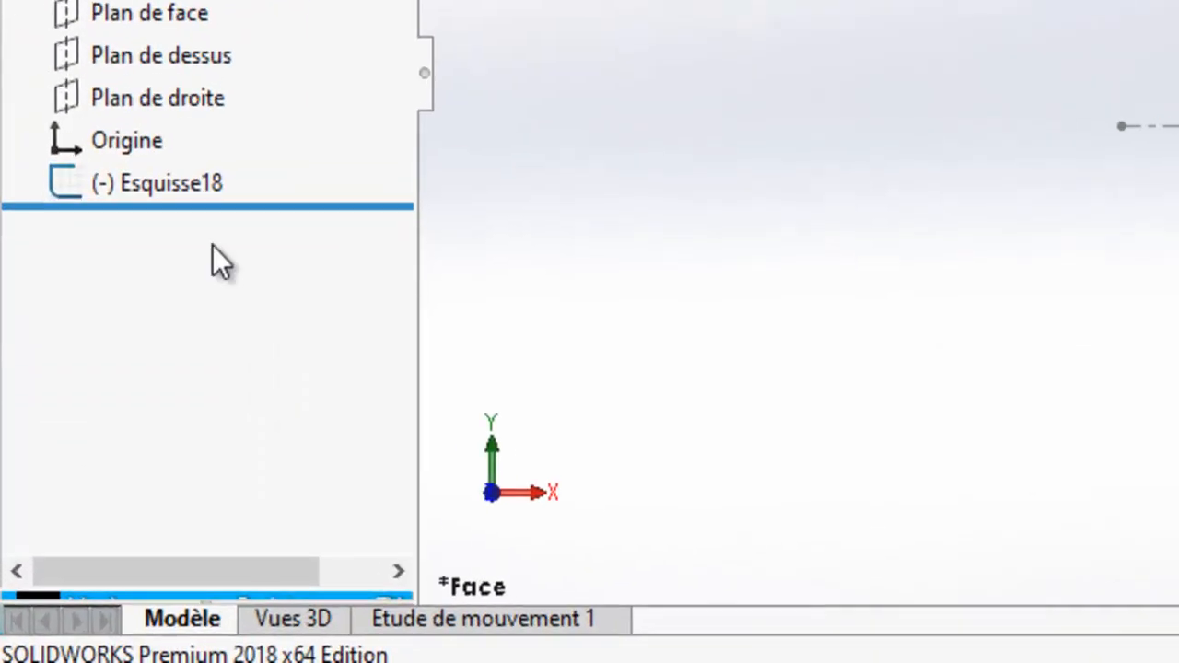
right_click(97, 435)
click(226, 2)
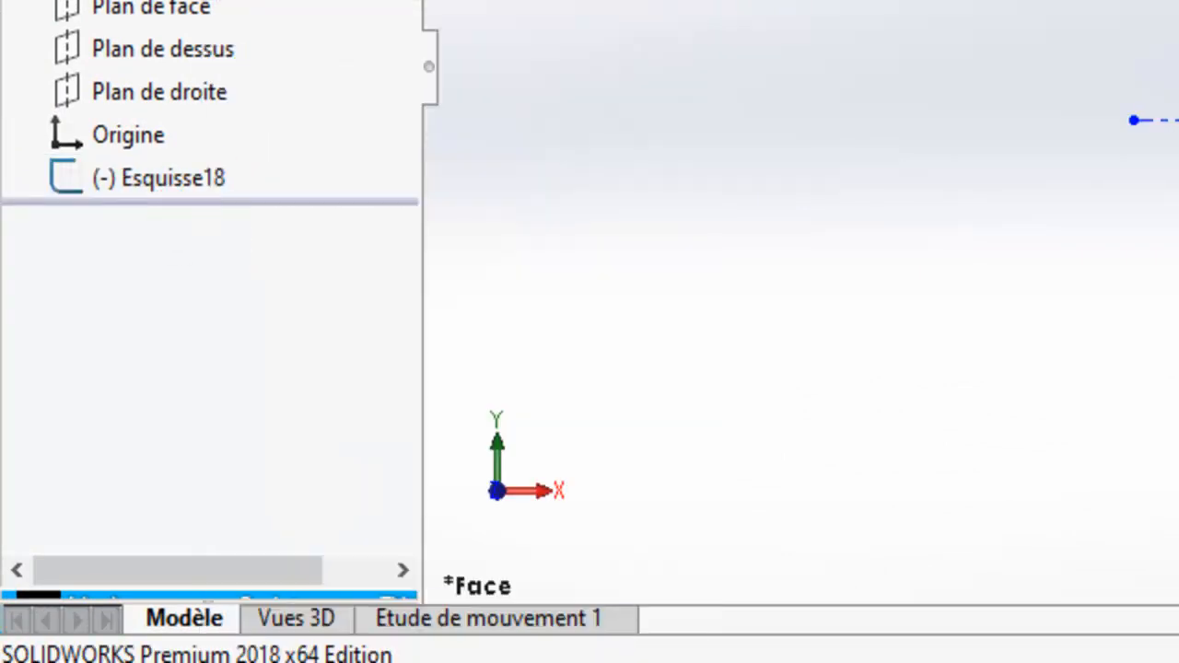
key(ctrl+b)
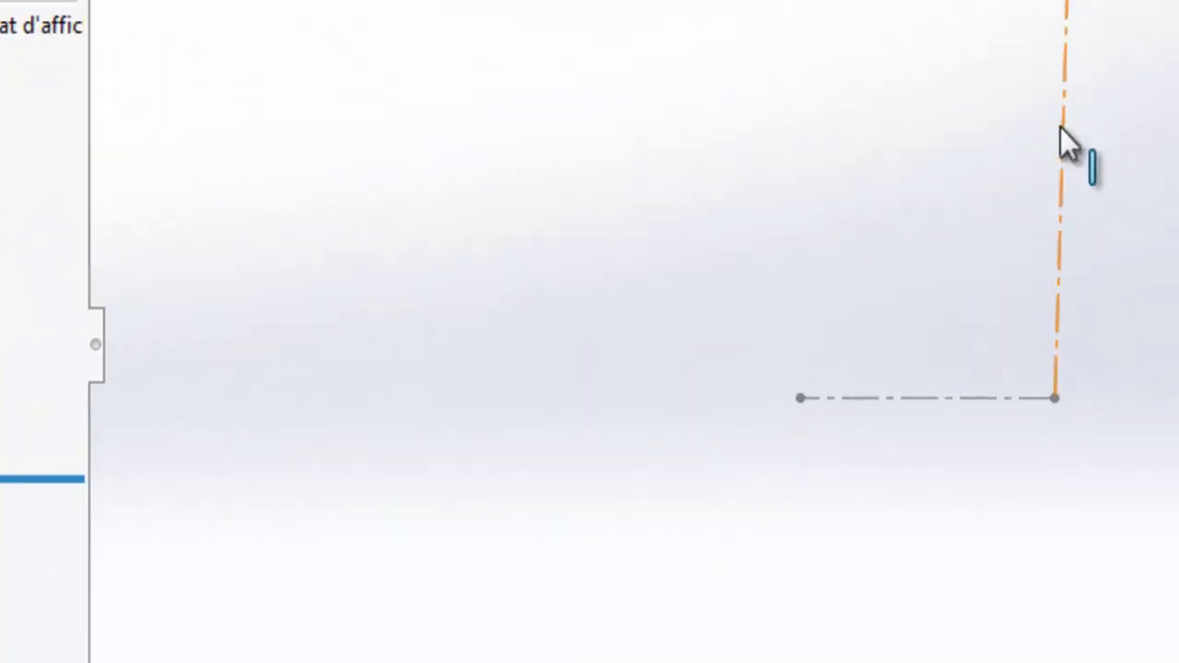
Step: Reopen Esquisse18 for editing from its closed state
click(1060, 127)
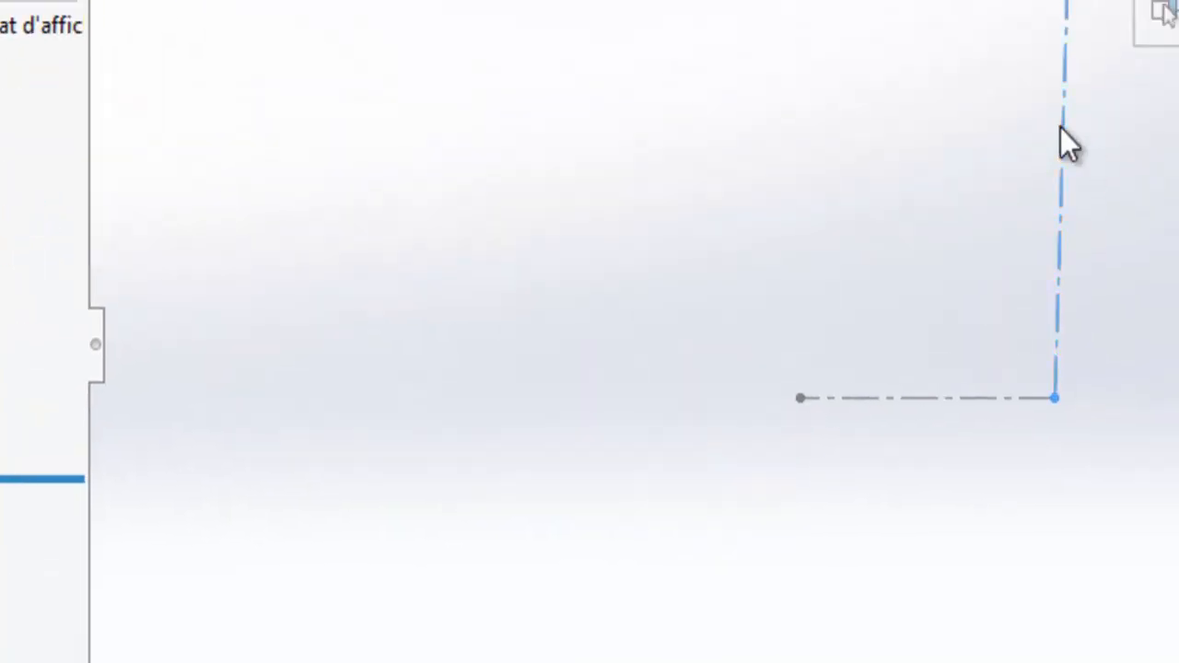
click(1174, 4)
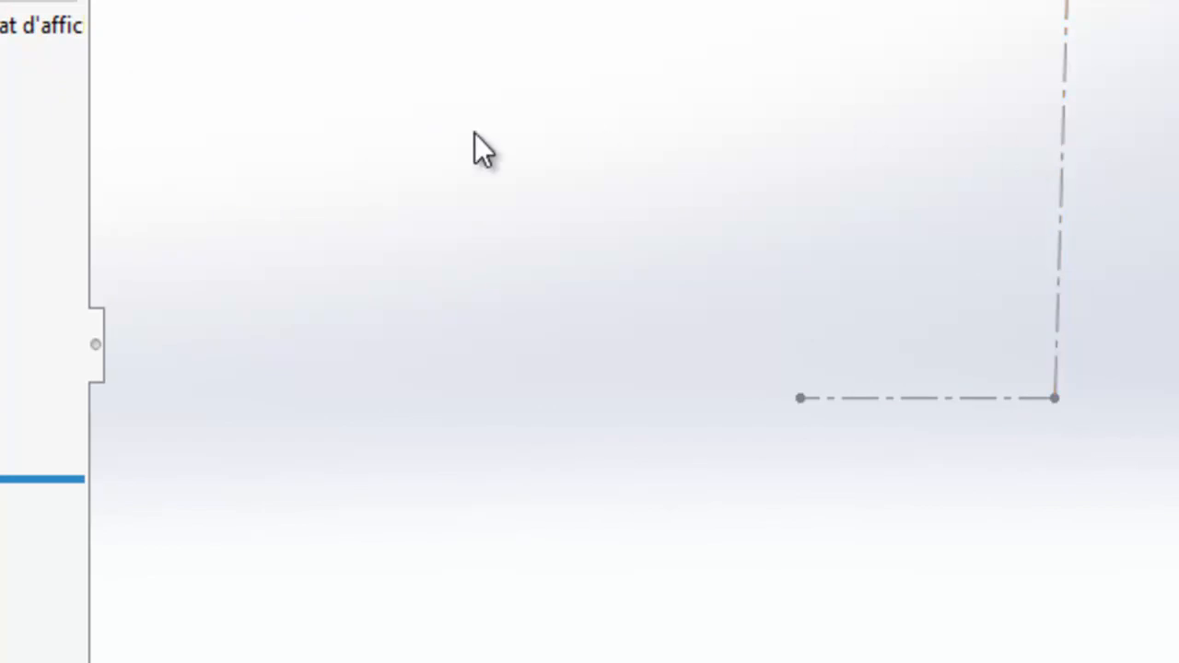
click(1057, 180)
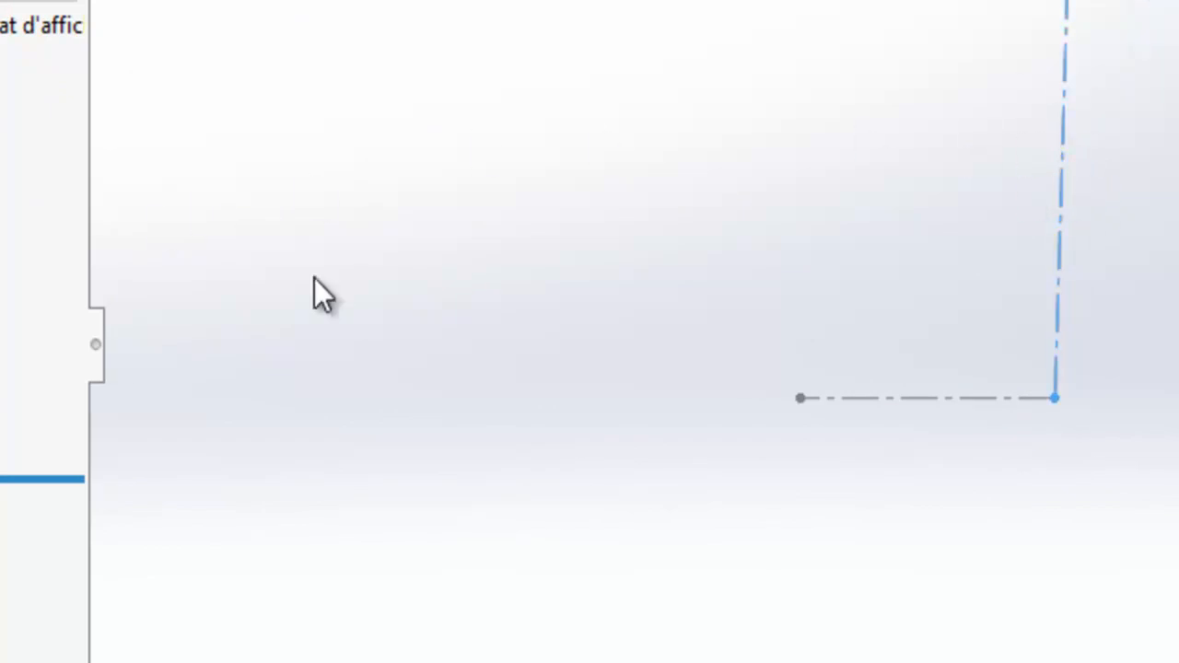
click(429, 231)
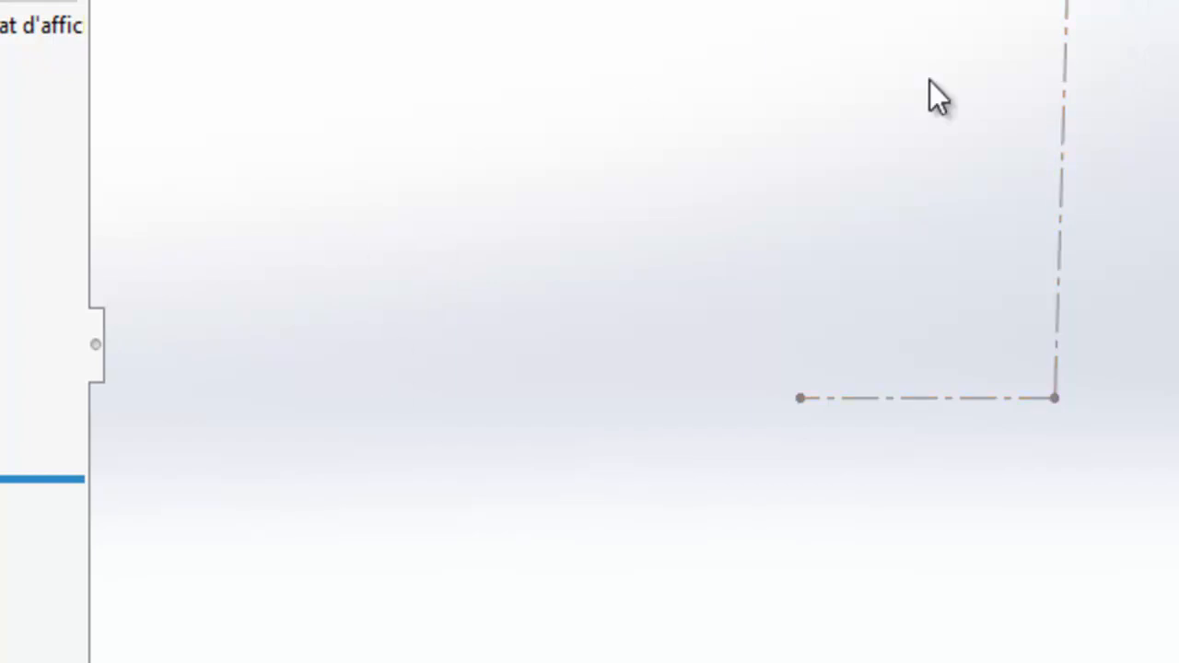
click(1062, 115)
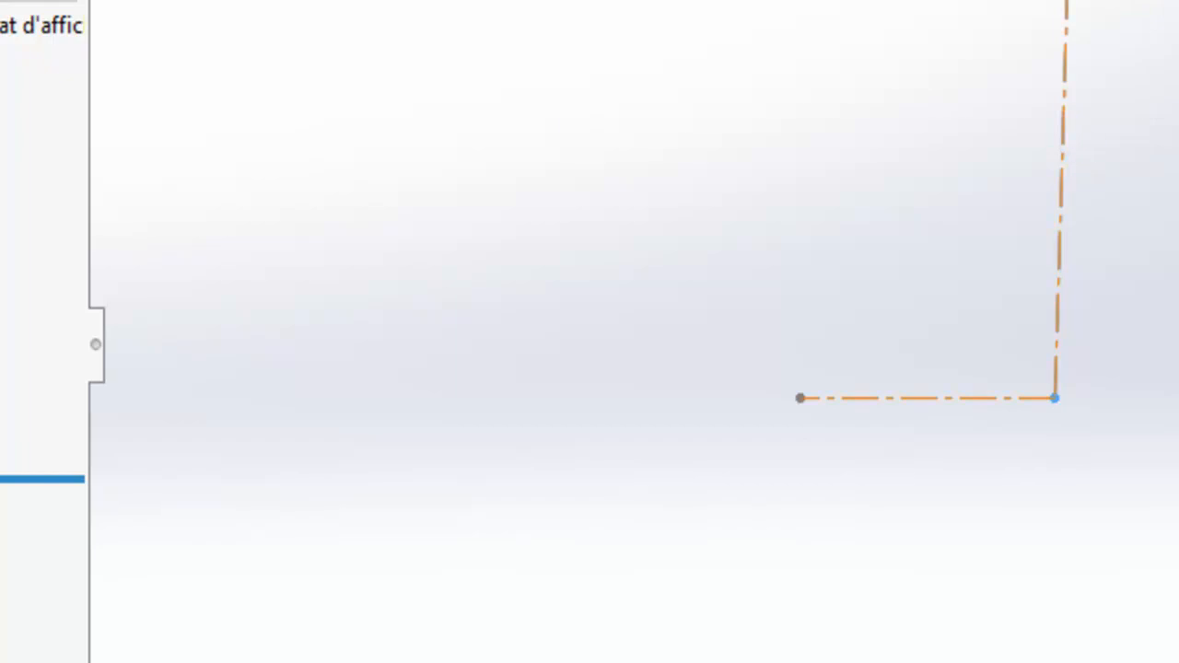
right_click(2, 293)
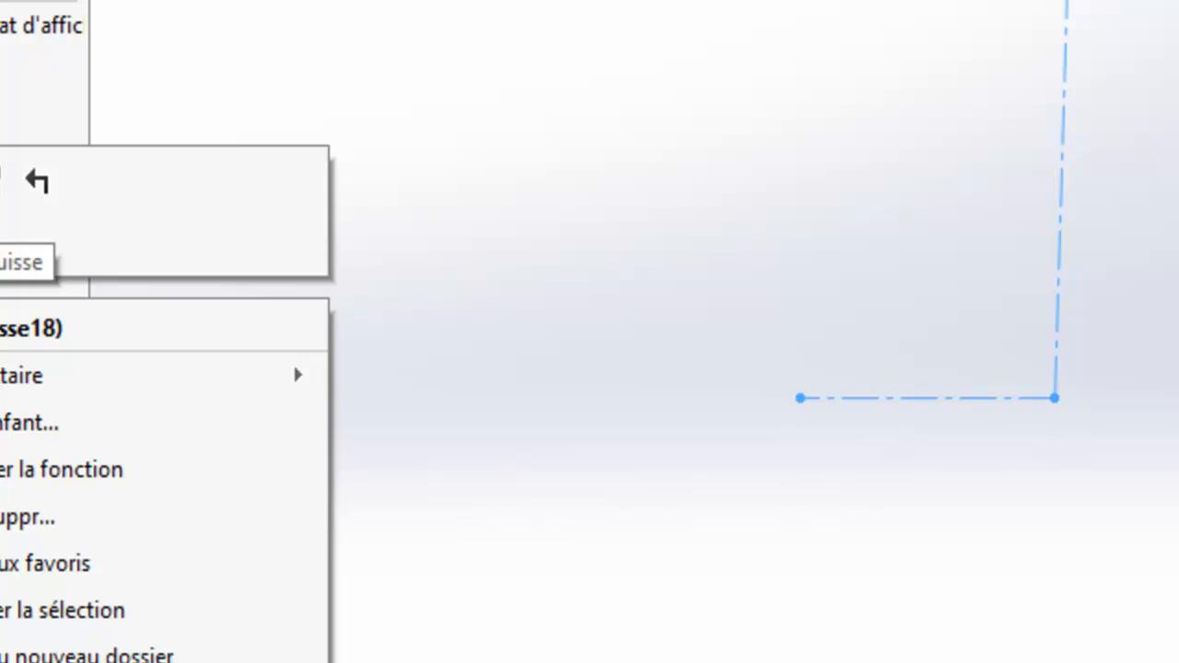
click(51, 280)
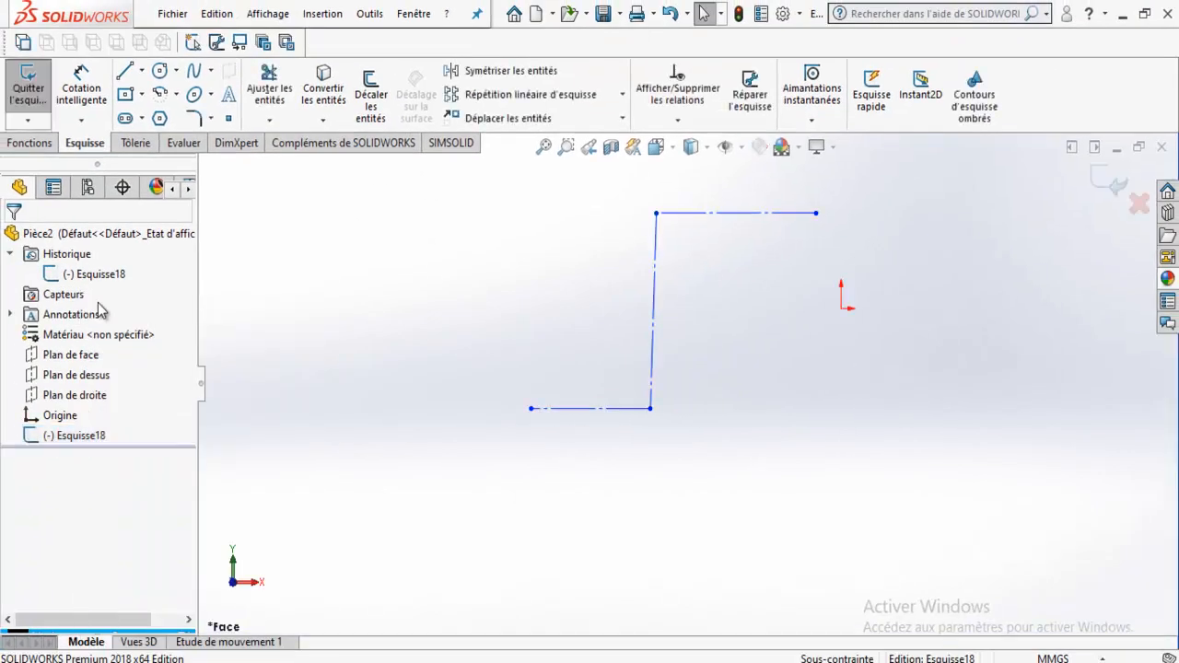
Step: Turn all three construction lines of the chain back into regular solid sketch lines
mouse_move(874, 194)
mouse_down()
mouse_move(788, 230)
mouse_move(480, 457)
mouse_up()
click(469, 495)
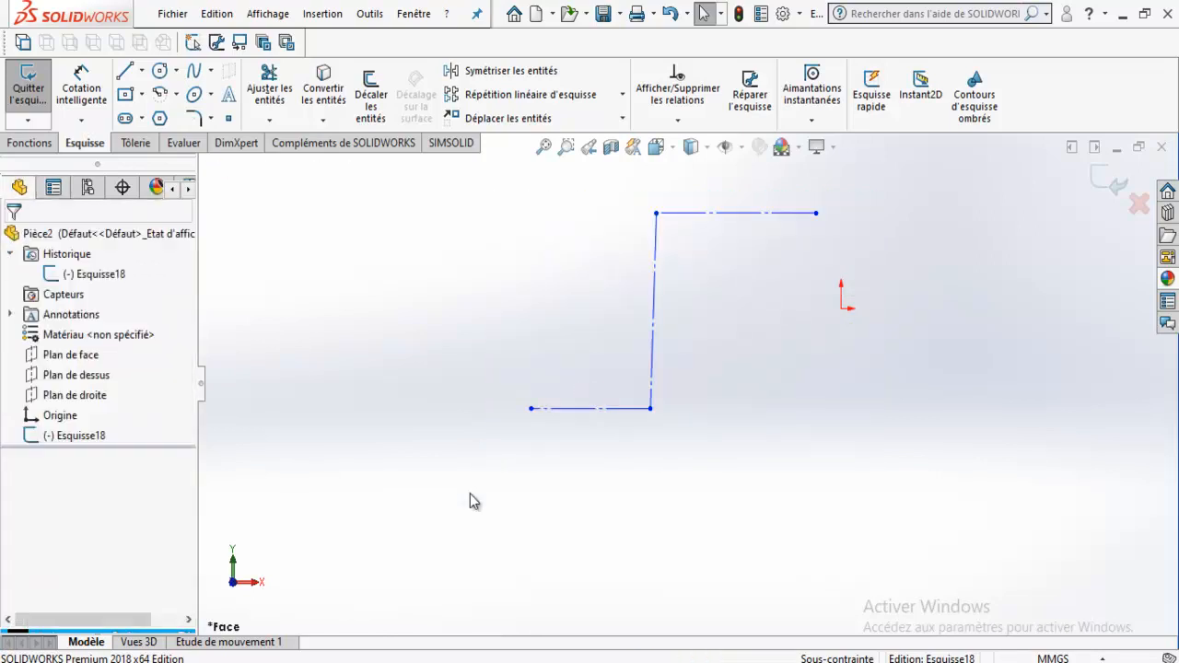
click(767, 217)
ctrl+click(648, 405)
ctrl+click(634, 410)
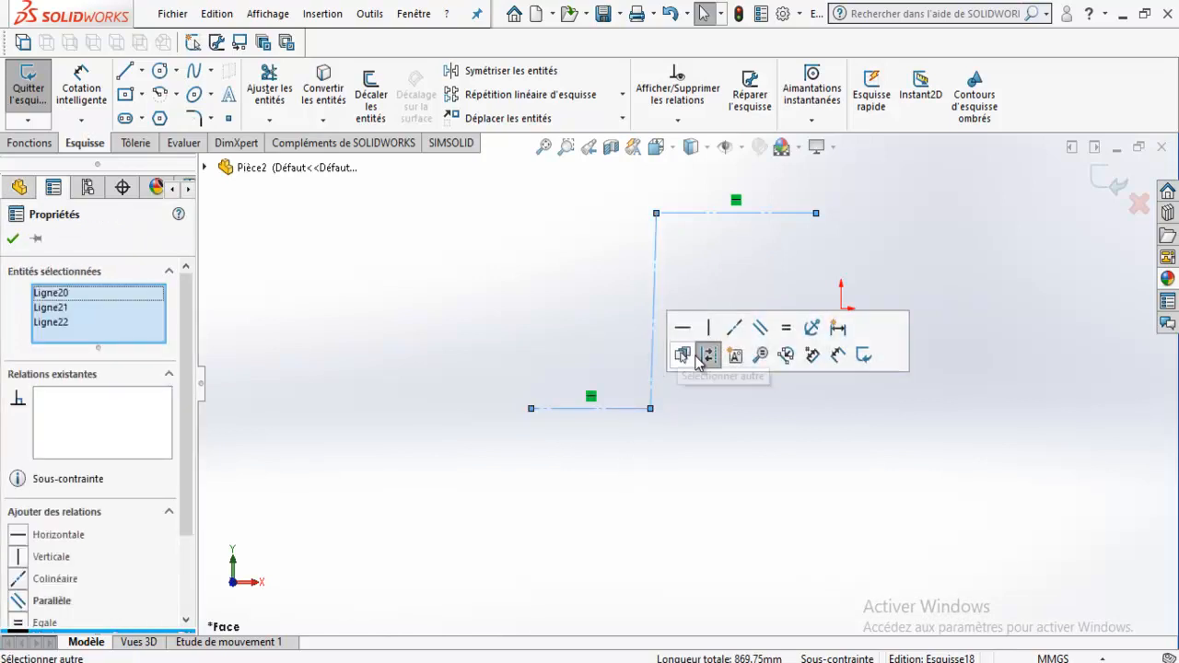
click(708, 356)
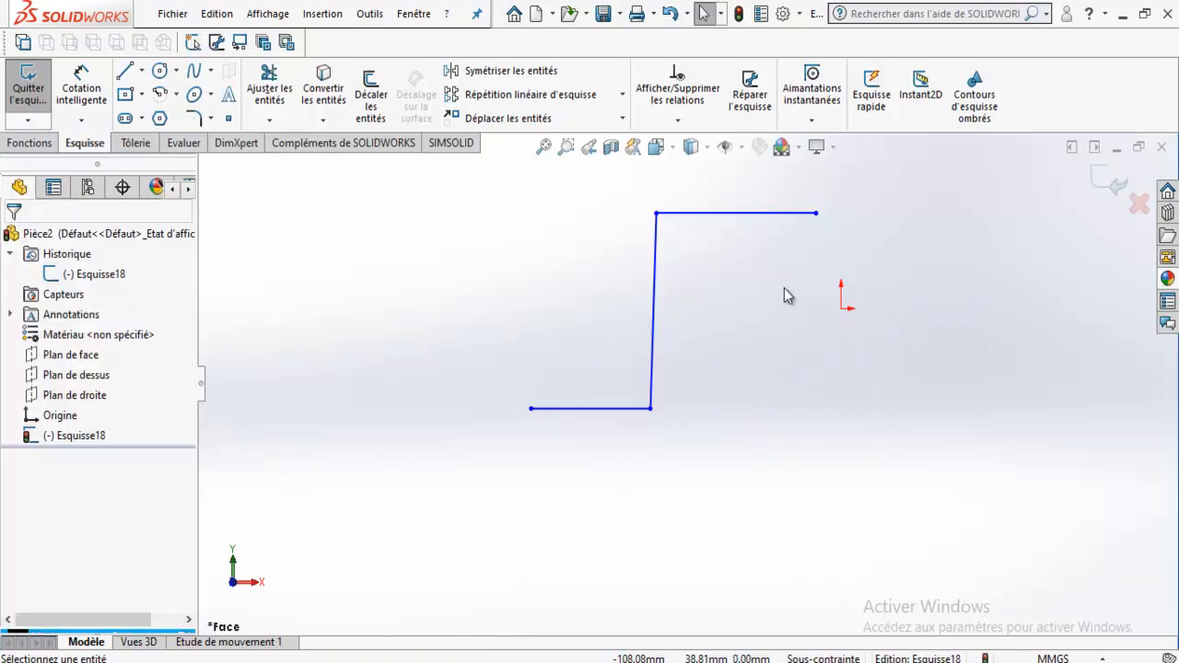
Step: Exit the sketch, reopen Esquisse18 for editing and orient the view to the front face
scroll(792, 295, down, 2)
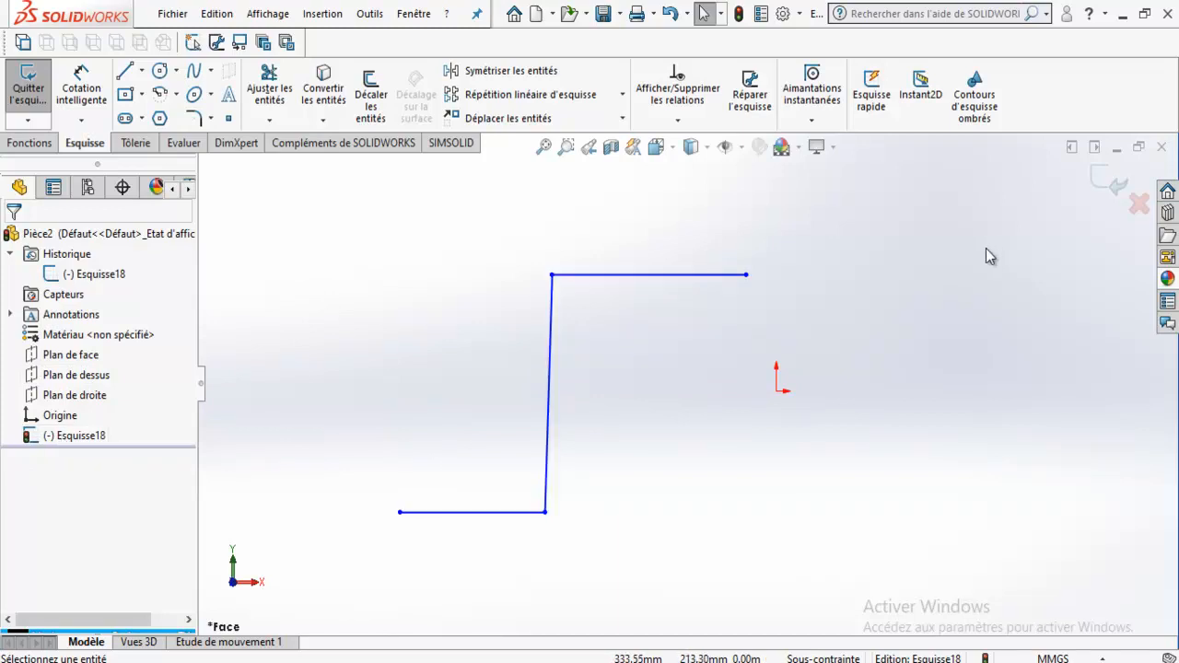
click(1110, 183)
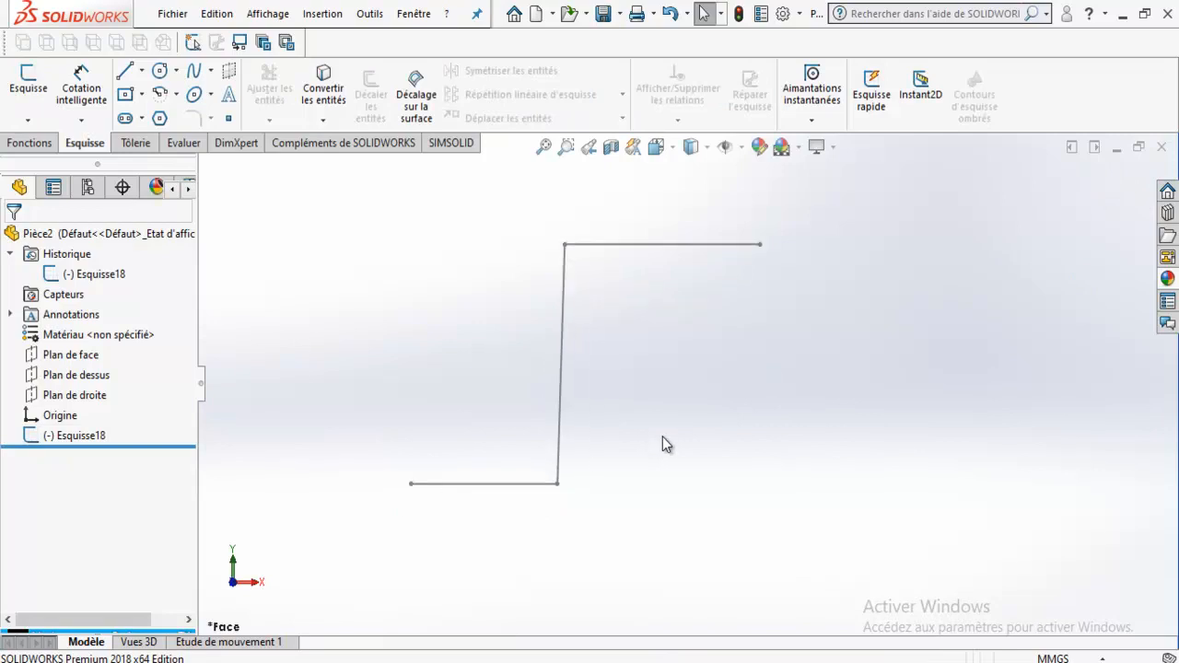
middle_drag(675, 453, 700, 477)
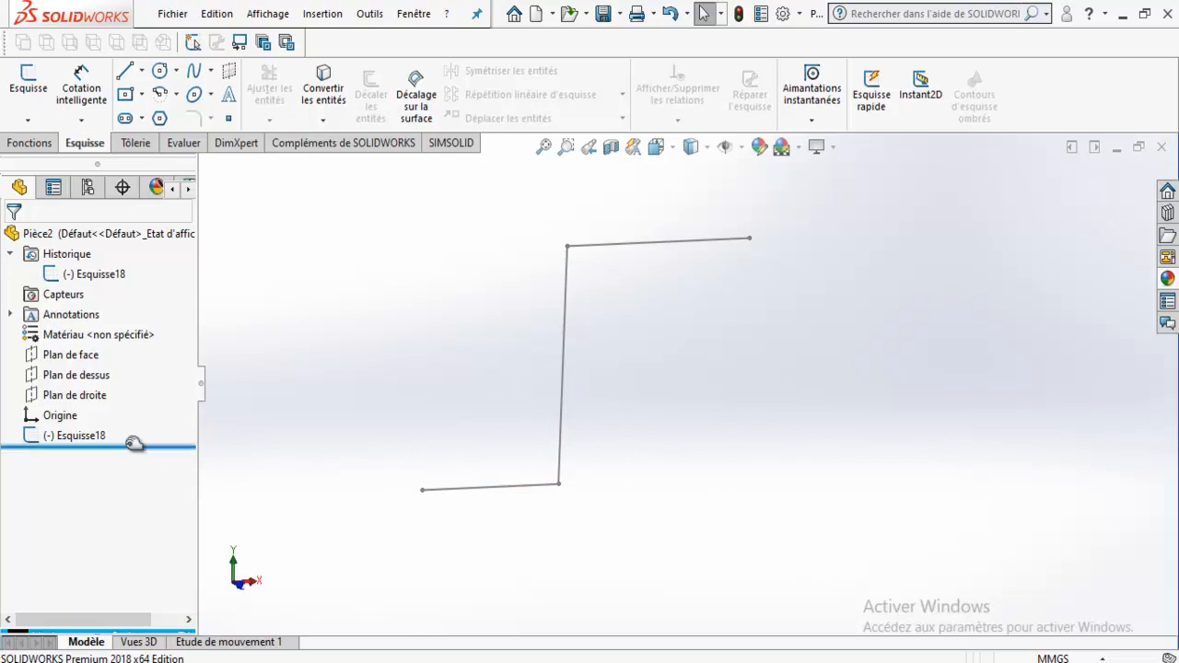
right_click(92, 448)
click(53, 435)
right_click(52, 436)
click(76, 333)
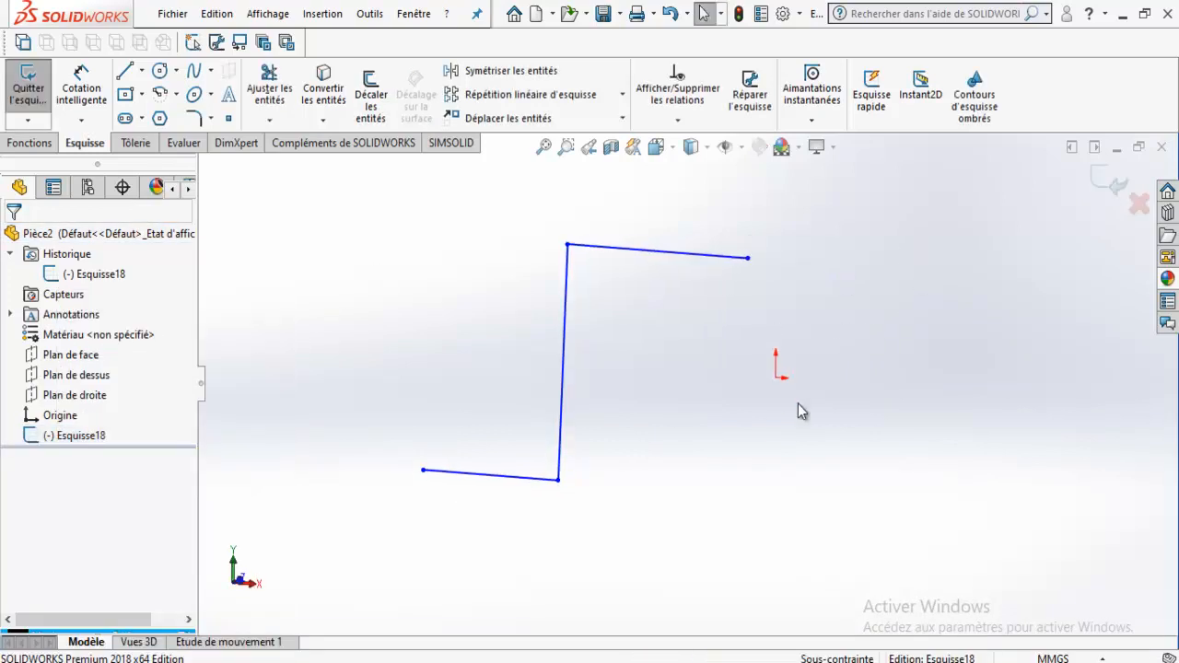
click(656, 147)
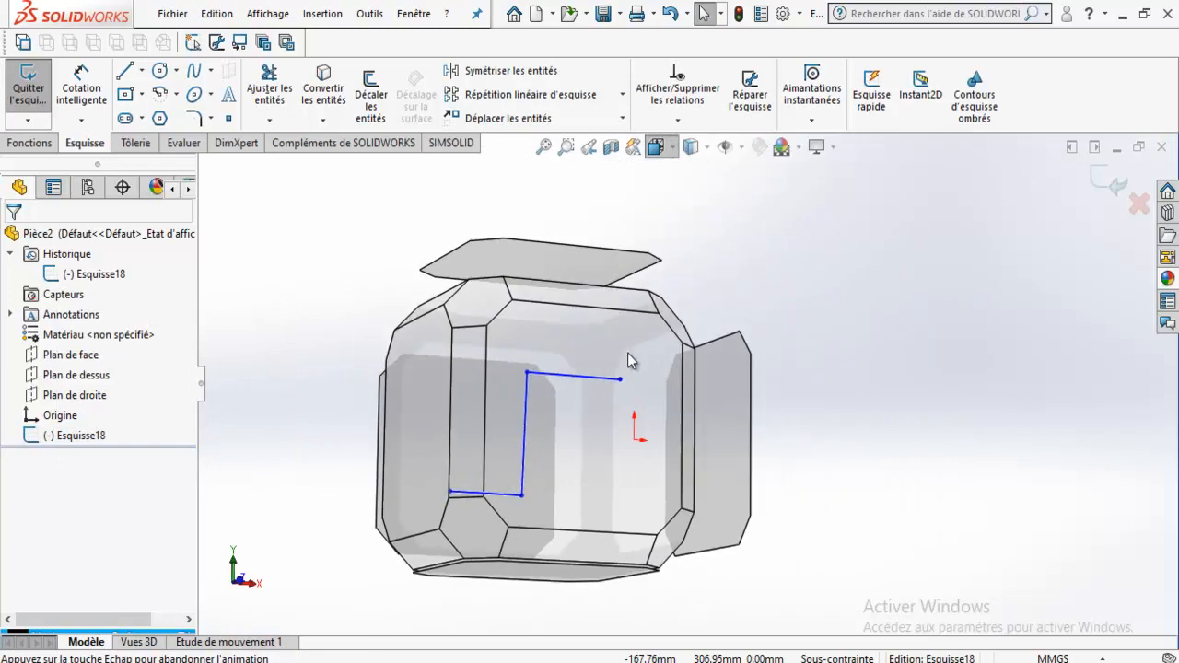
click(591, 442)
Step: Draw an open chain of six connected centerline segments beside the solid lines
click(142, 71)
click(188, 114)
click(546, 223)
click(336, 248)
click(298, 408)
click(484, 408)
click(533, 329)
click(601, 369)
click(555, 459)
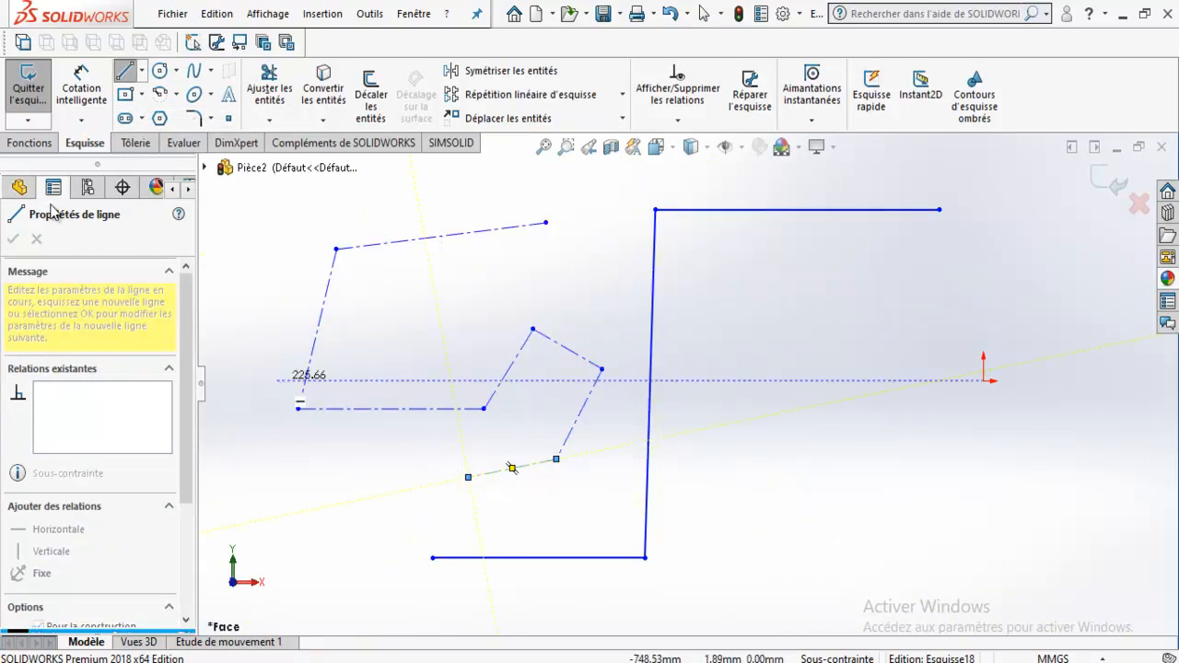
click(124, 71)
key(z)
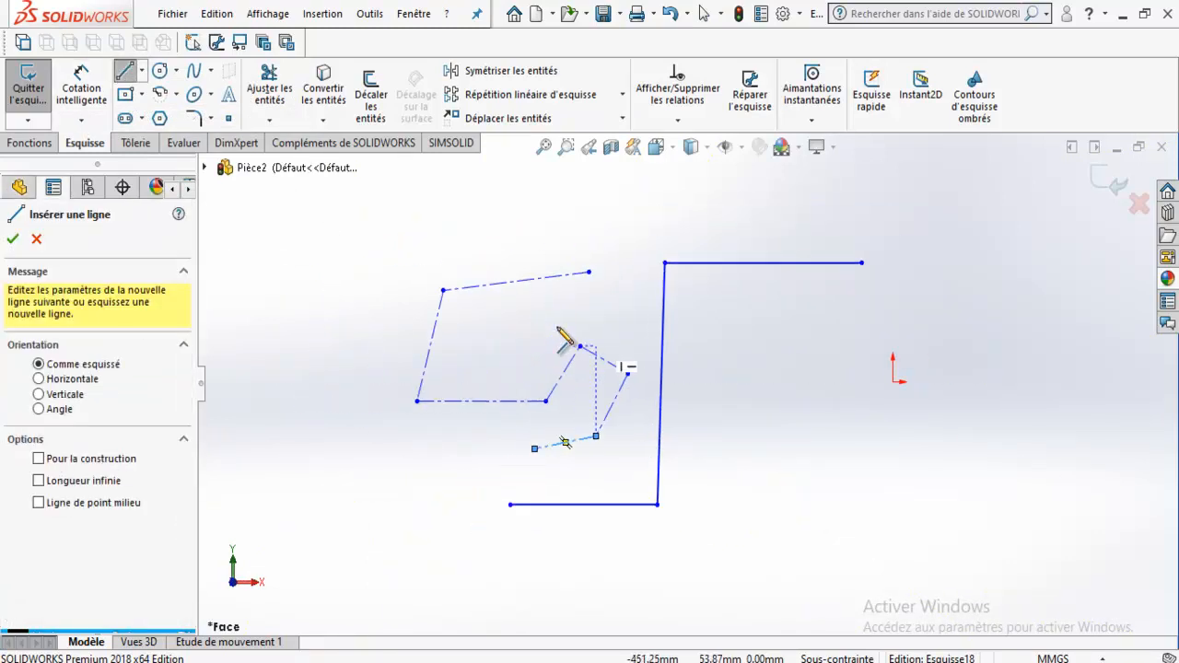
click(135, 70)
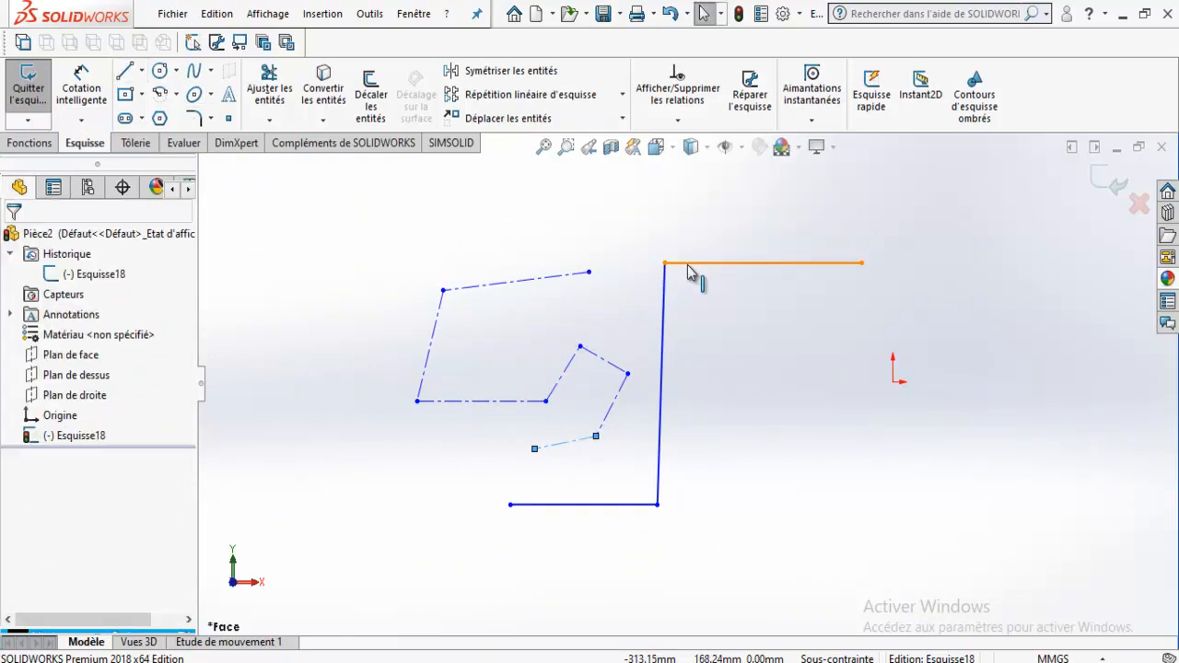
Step: Clear all lines from the sketch and draw an open three-line chain: one horizontal, one vertical and one diagonal running down to the left
drag(310, 212, 934, 613)
key(Delete)
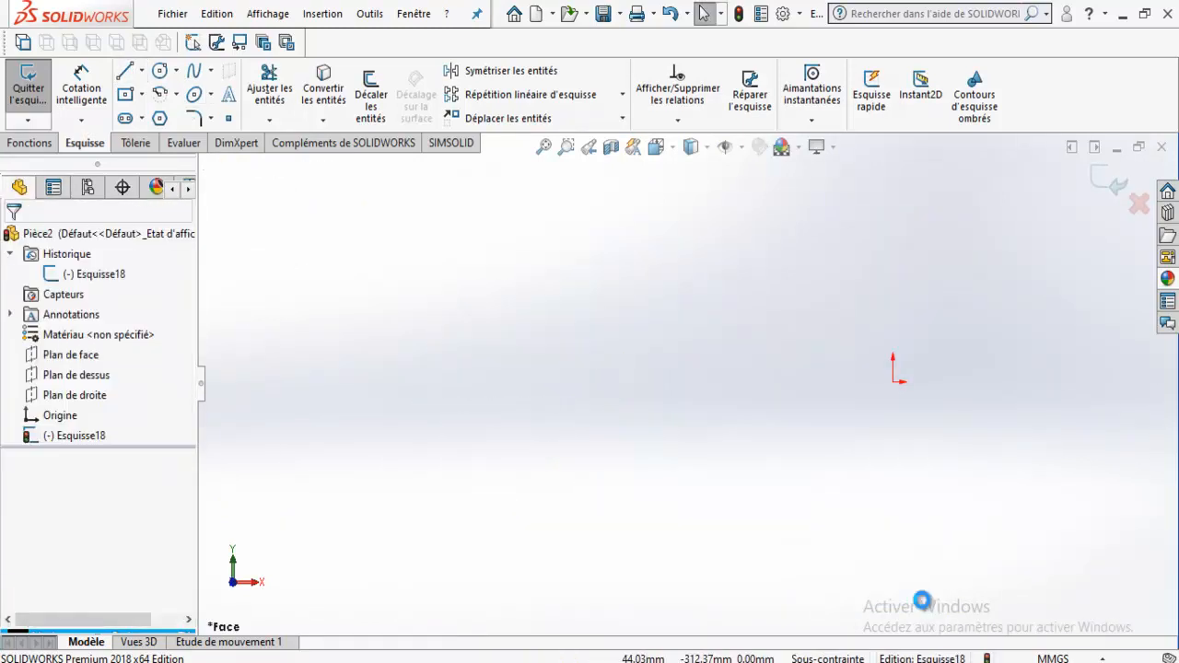
click(124, 71)
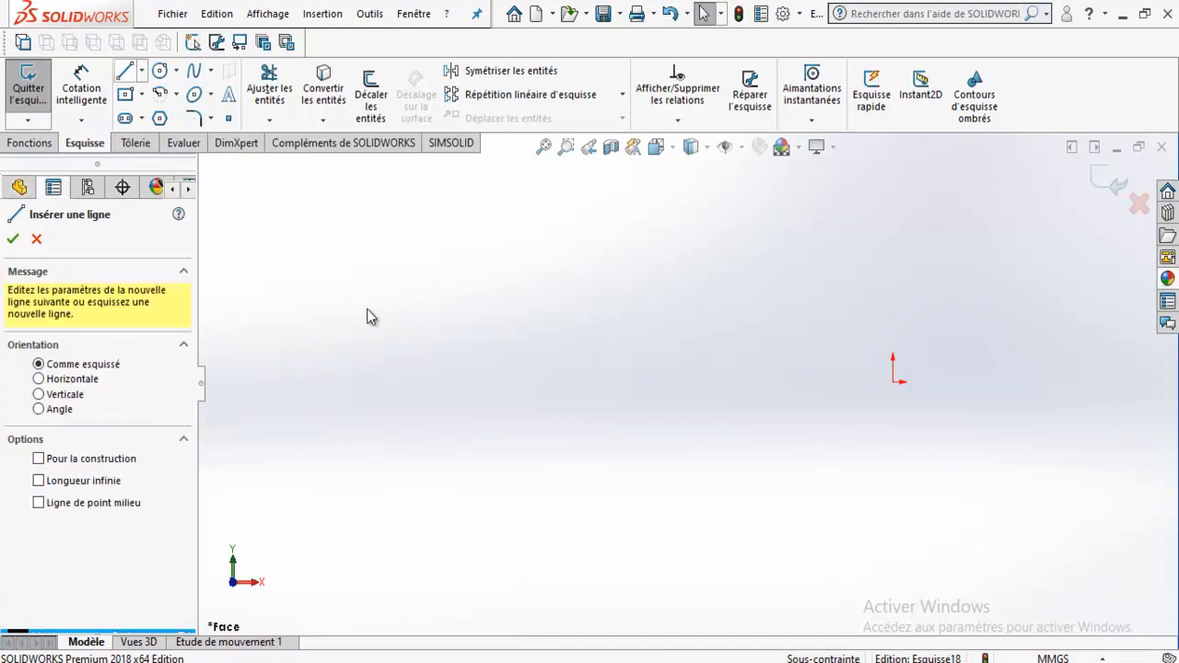
click(346, 277)
click(446, 277)
click(446, 372)
click(346, 447)
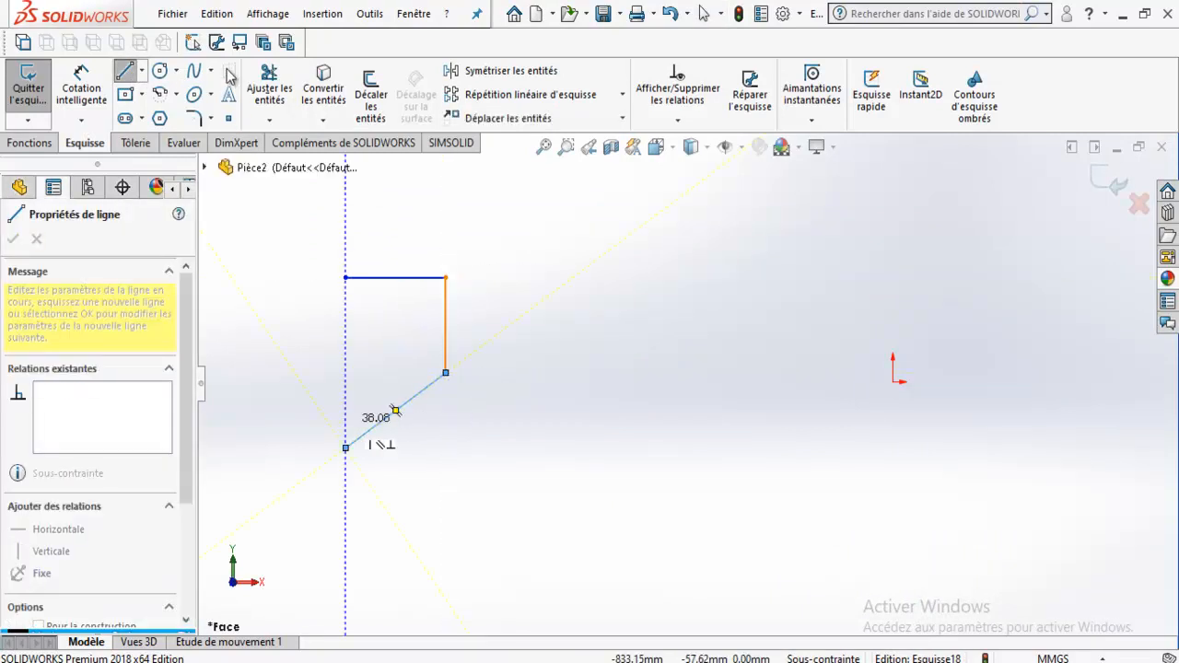
click(119, 78)
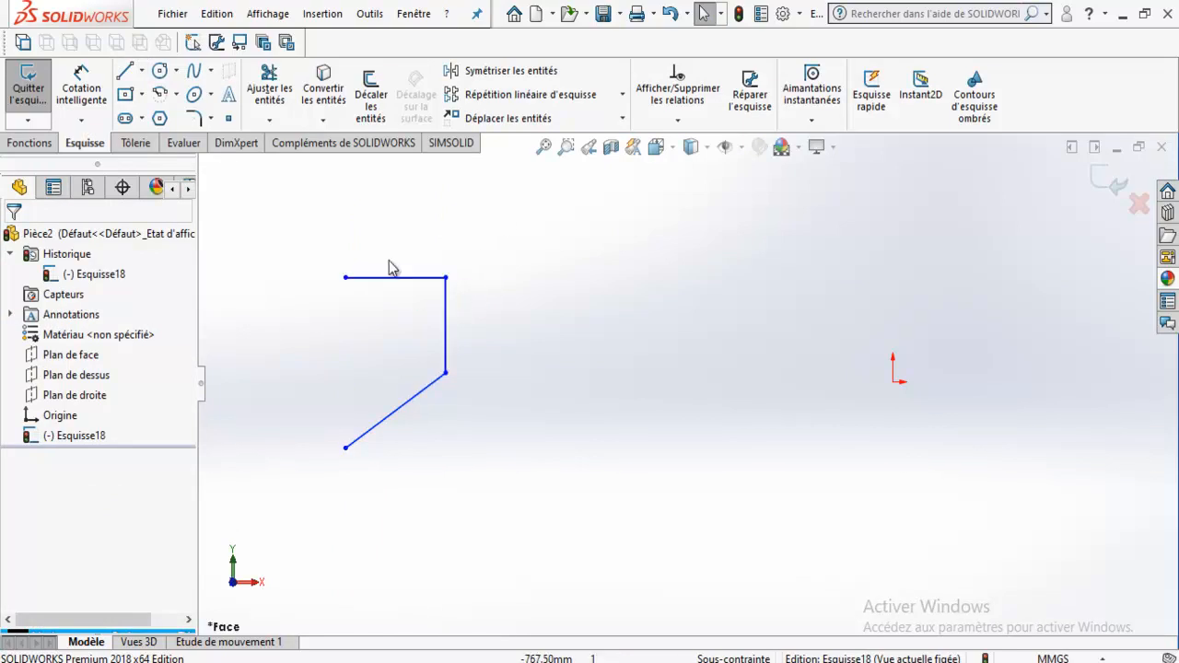
mouse_move(337, 239)
mouse_down()
mouse_move(389, 448)
mouse_move(545, 385)
mouse_up()
drag(521, 231, 344, 518)
click(446, 397)
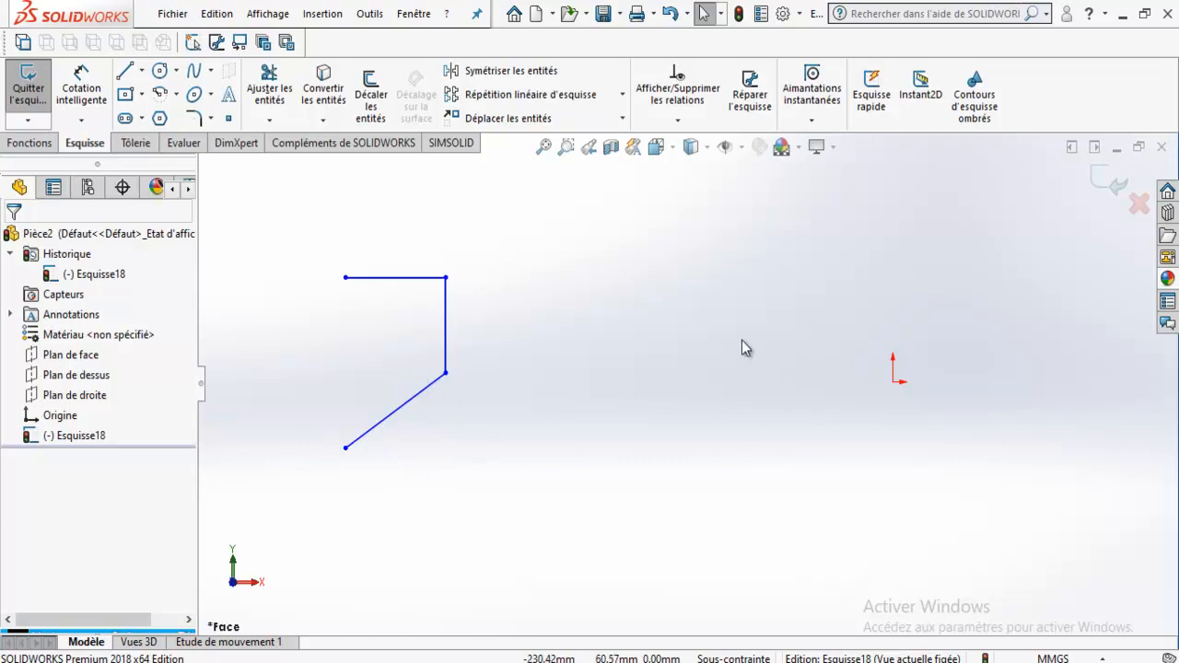
Step: Draw a vertical centerline between the three-line chain and the origin
click(138, 115)
click(614, 263)
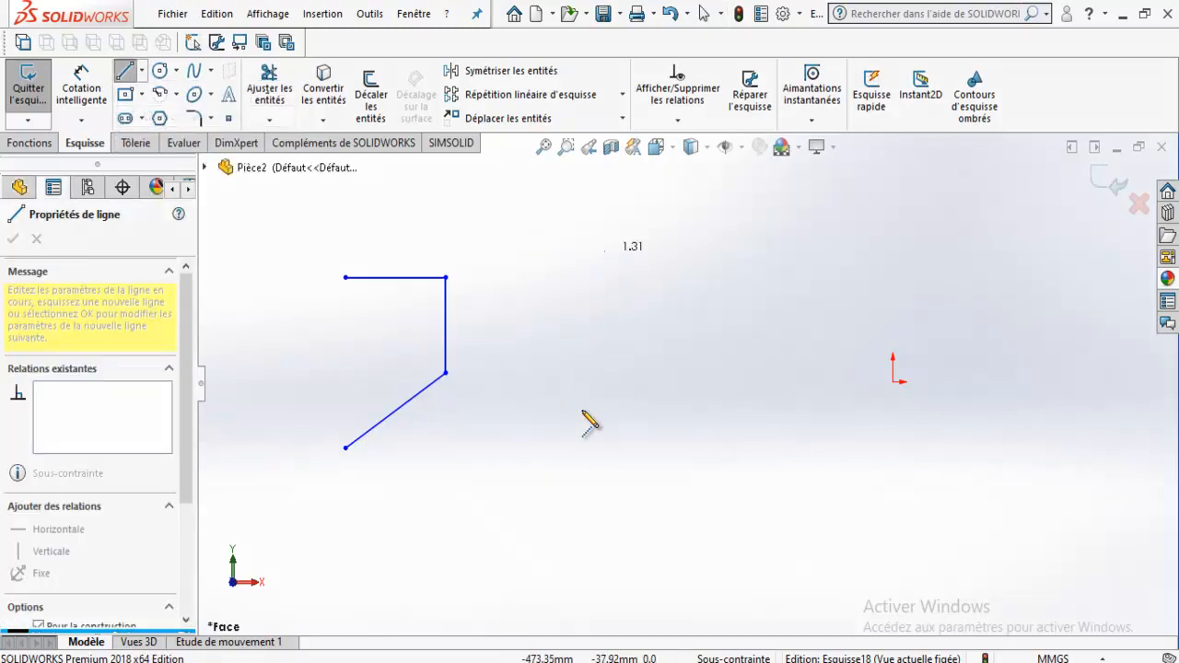
double_click(604, 457)
key(Escape)
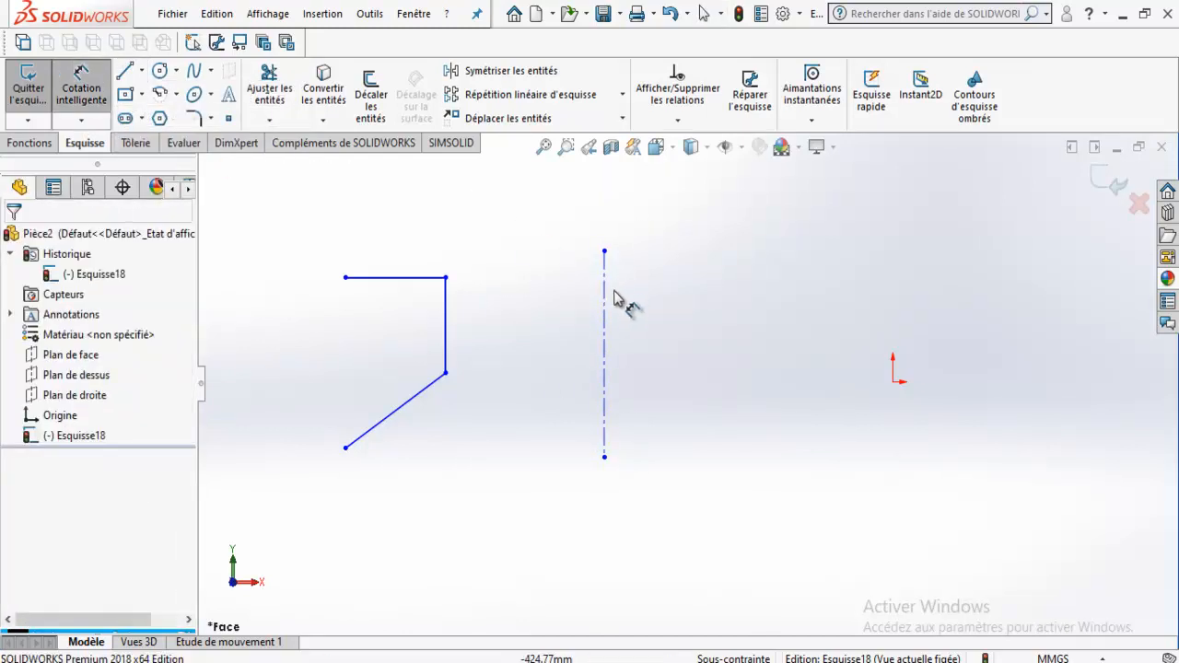
Step: Dimension the distance between the chain's vertical line and the centerline at 100 mm
click(606, 314)
click(446, 321)
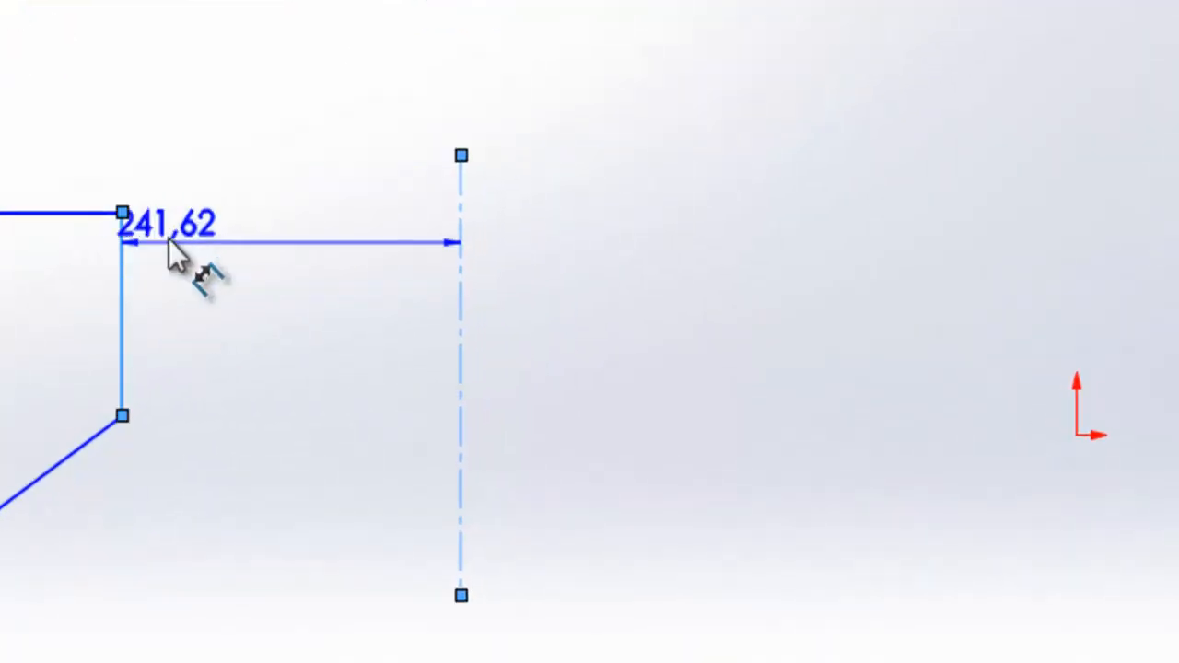
click(231, 116)
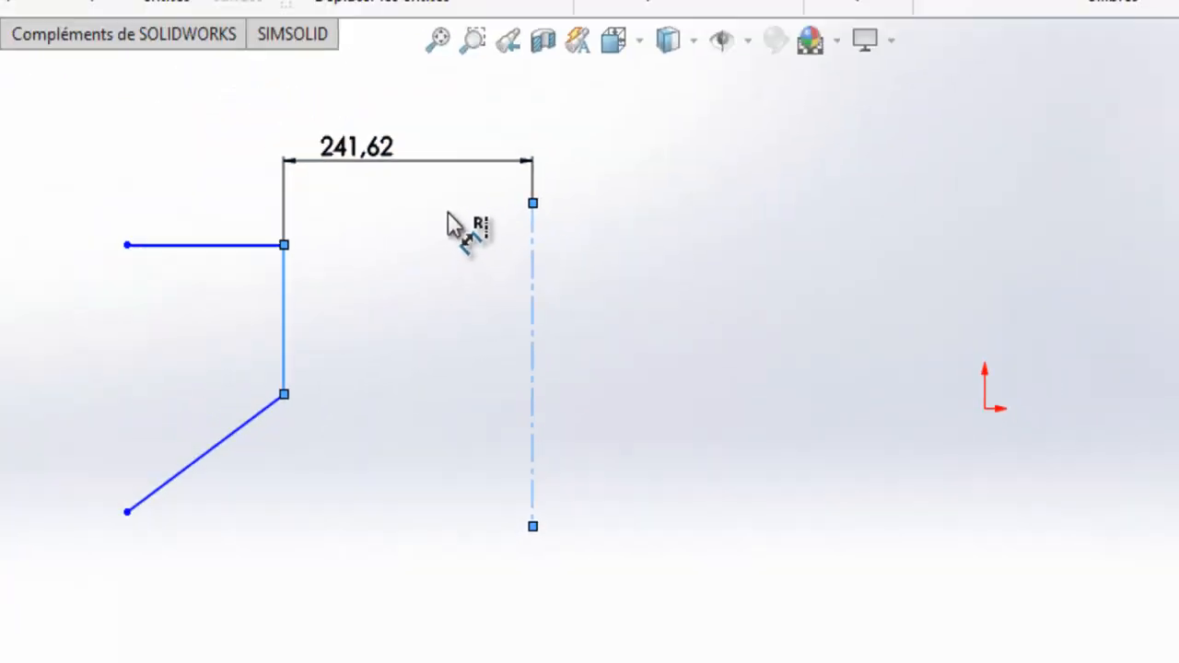
text(100)
key(Return)
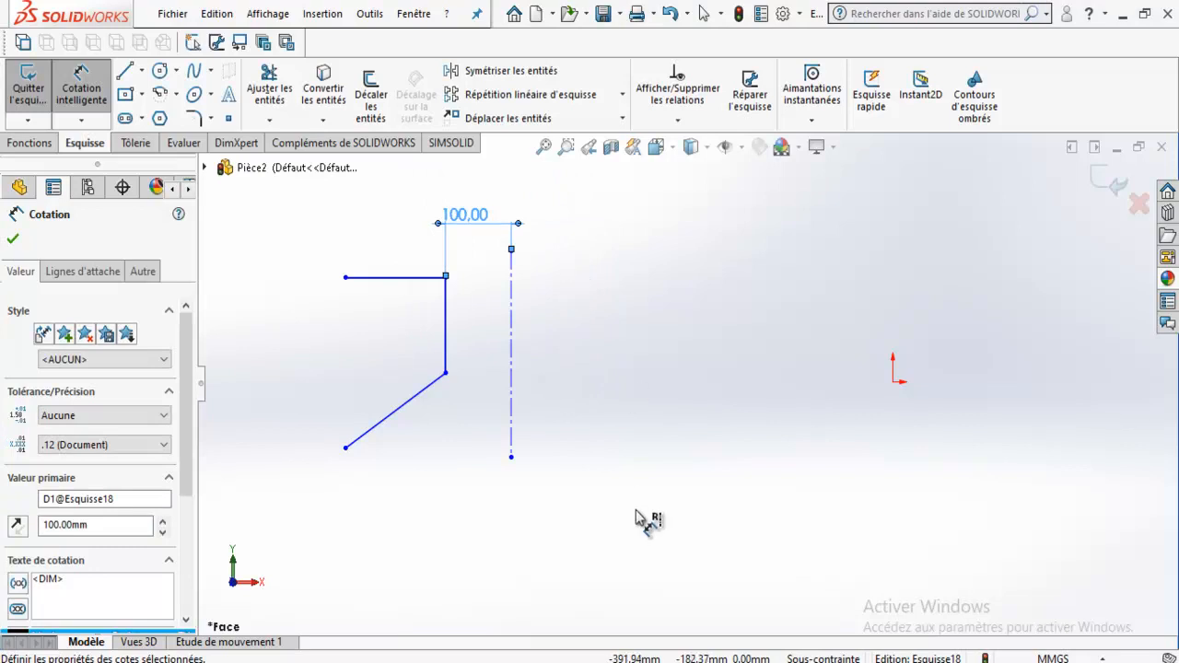
click(590, 489)
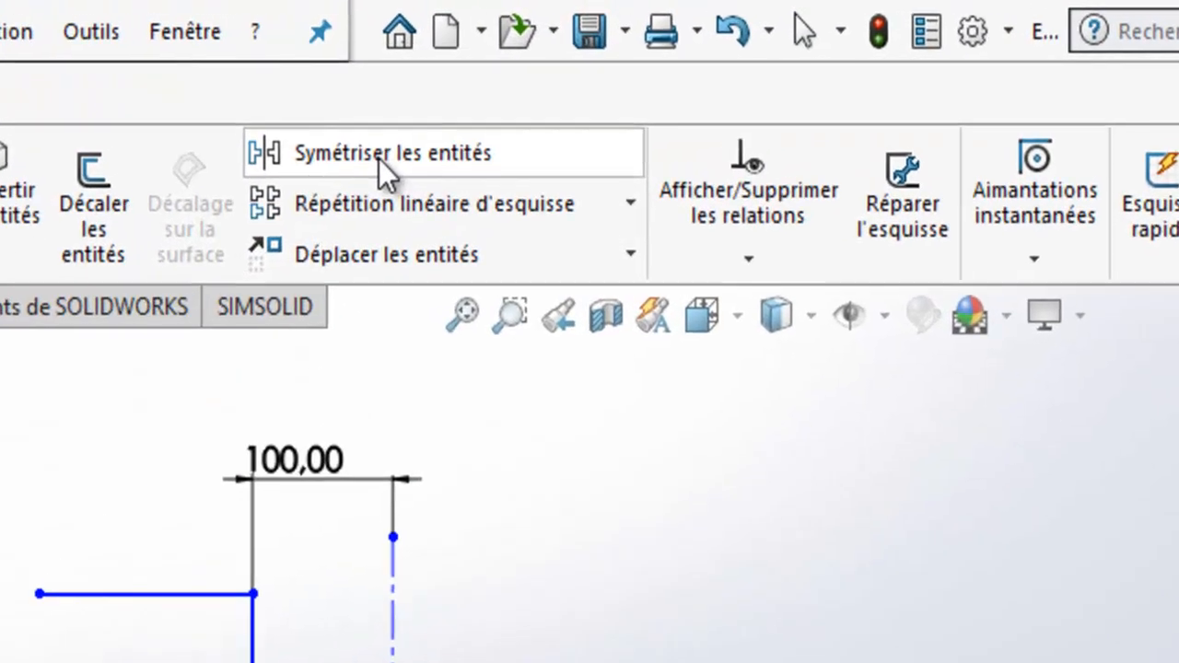
Step: Mirror the three solid lines about the vertical centerline, keeping the original lines as a copy
click(505, 73)
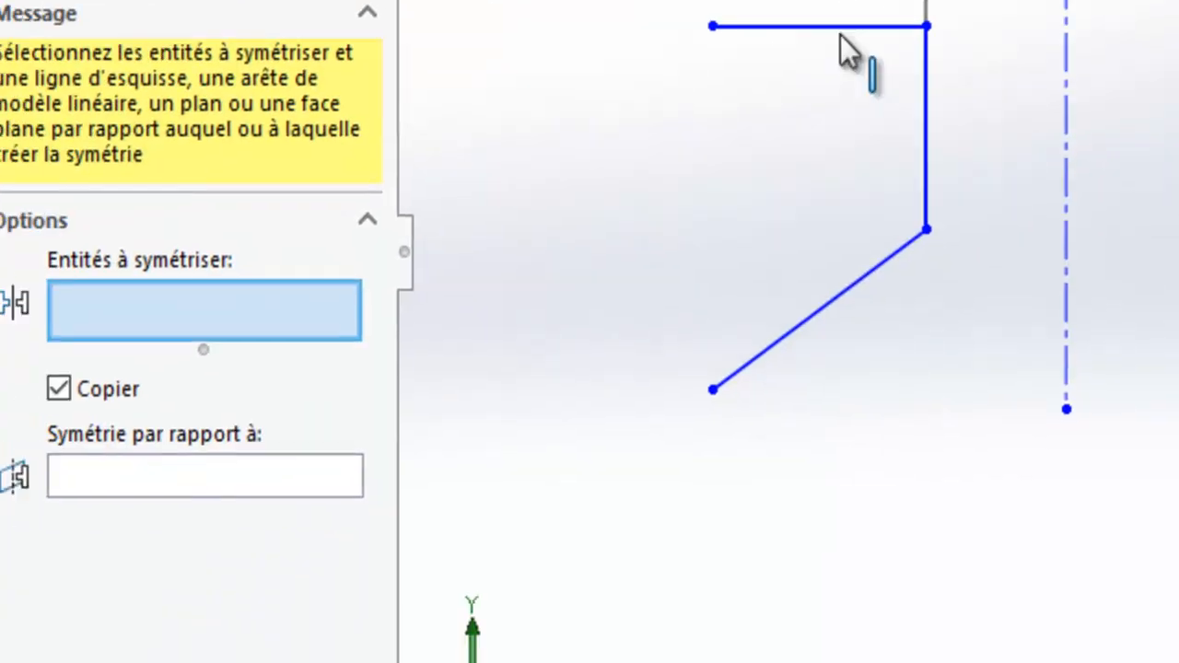
click(166, 594)
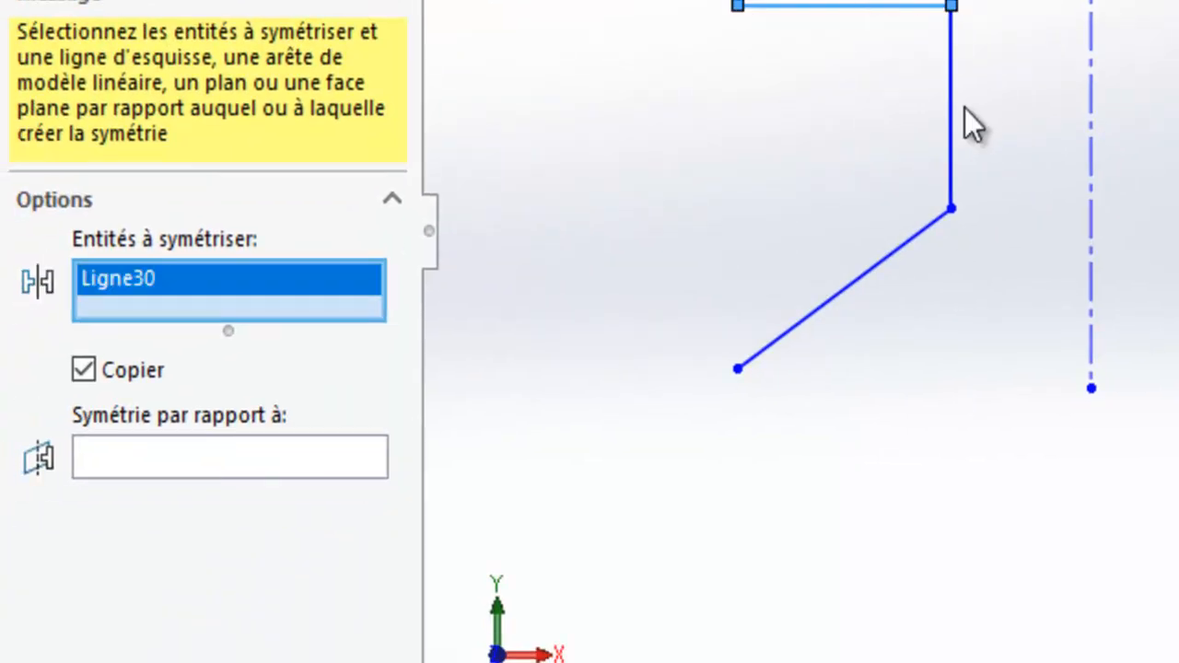
click(953, 138)
click(901, 256)
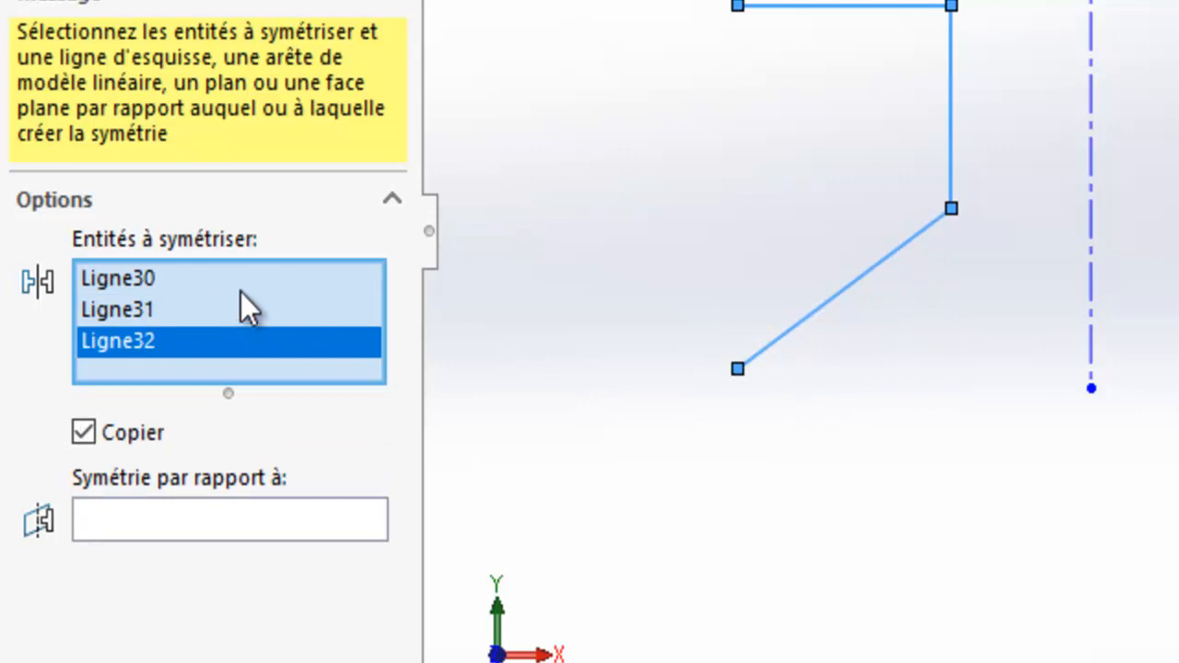
click(214, 517)
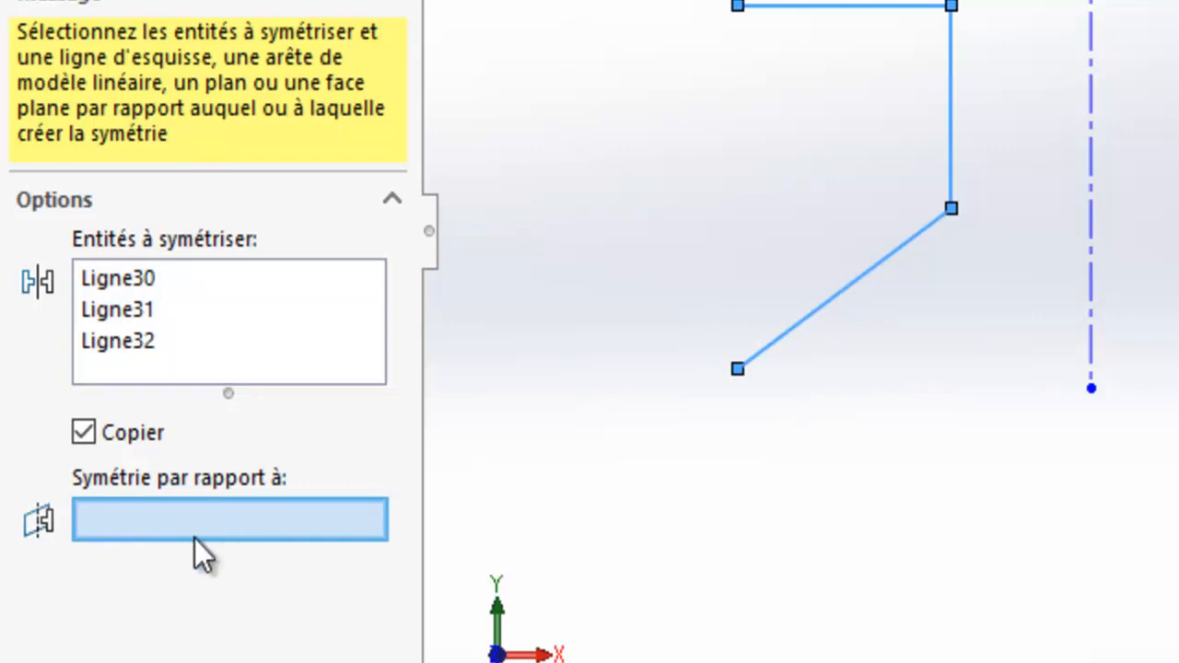
click(268, 313)
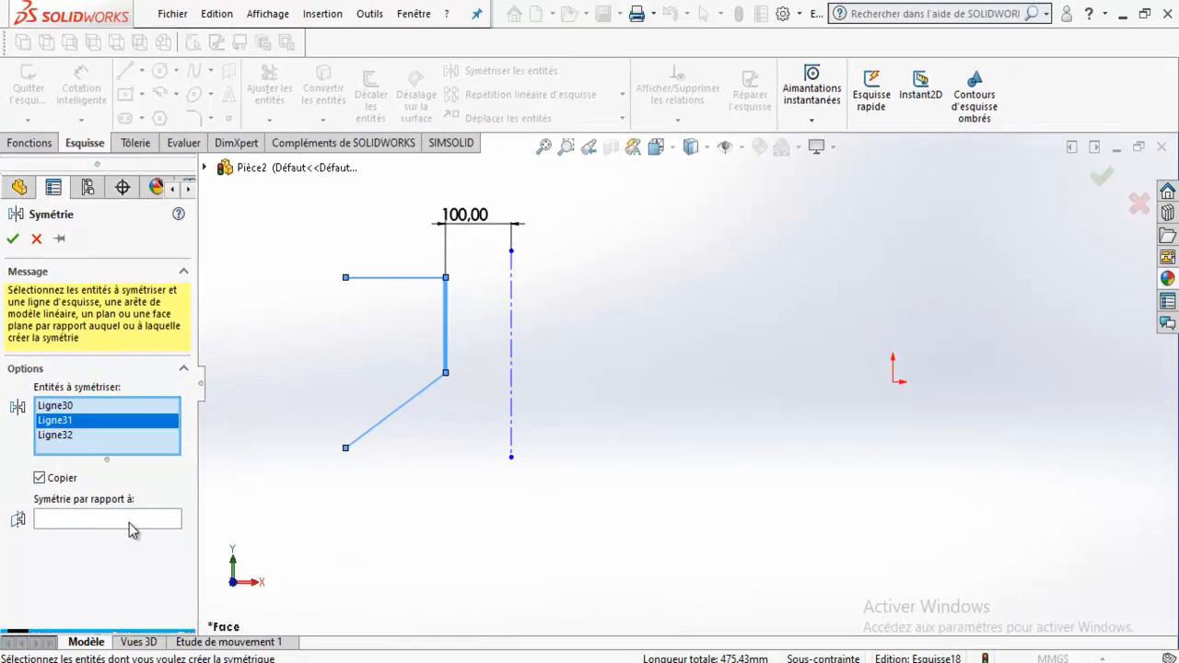
click(130, 521)
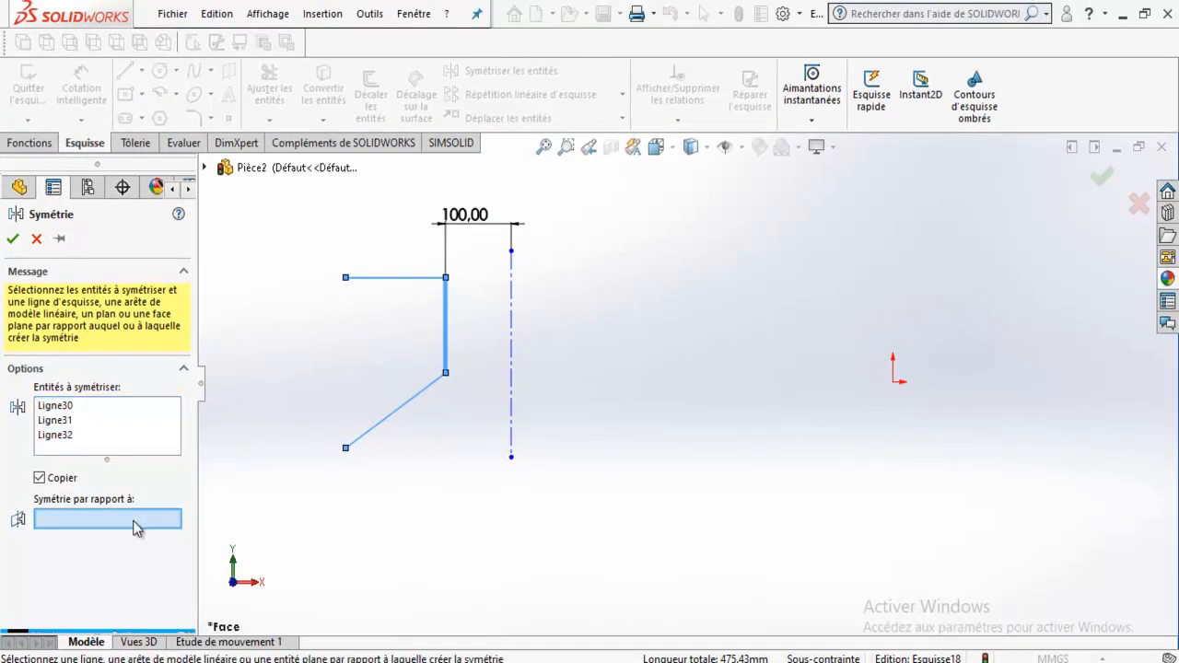
click(512, 311)
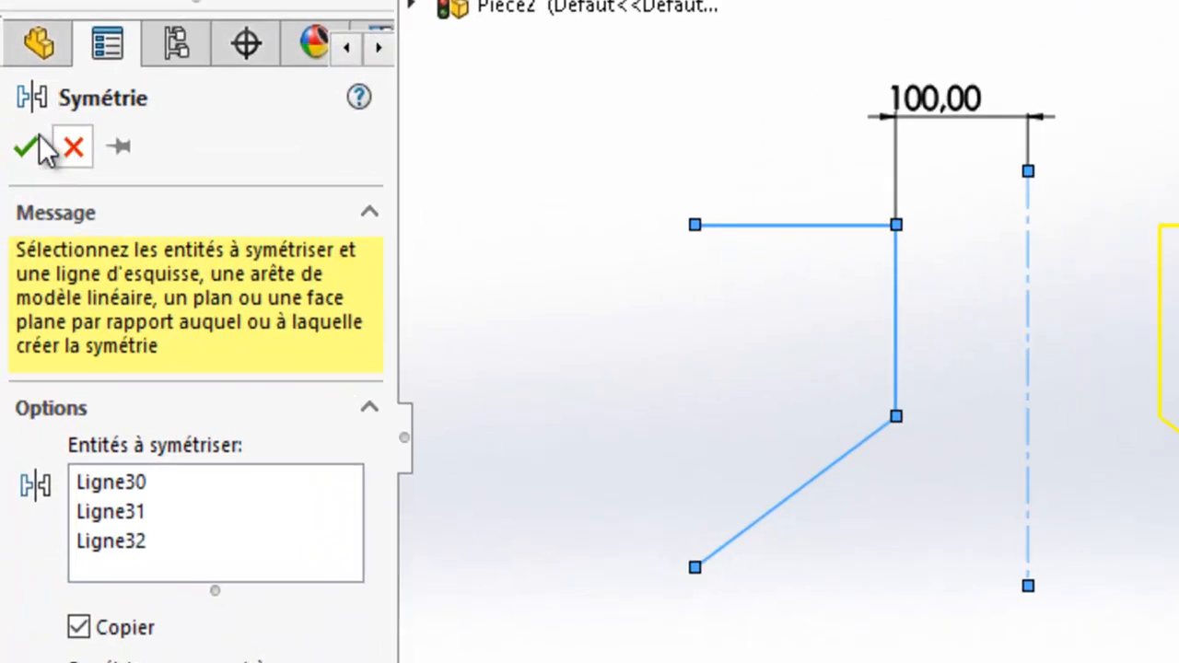
click(13, 239)
middle_drag(907, 355, 902, 394)
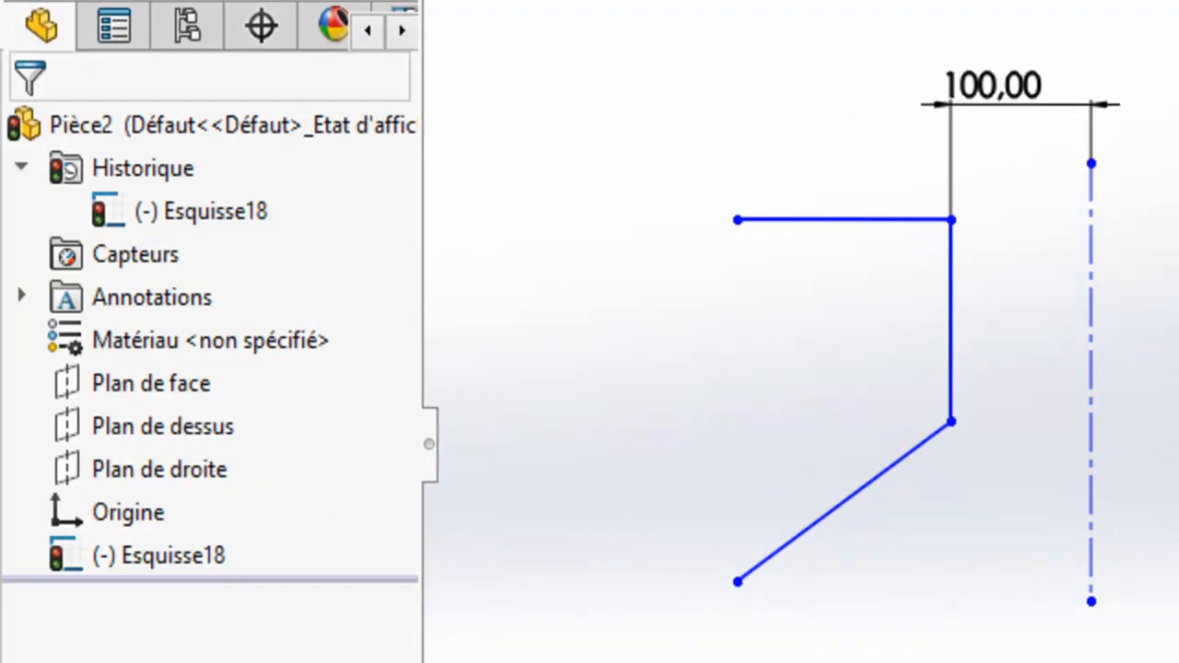
scroll(821, 470, up, 1)
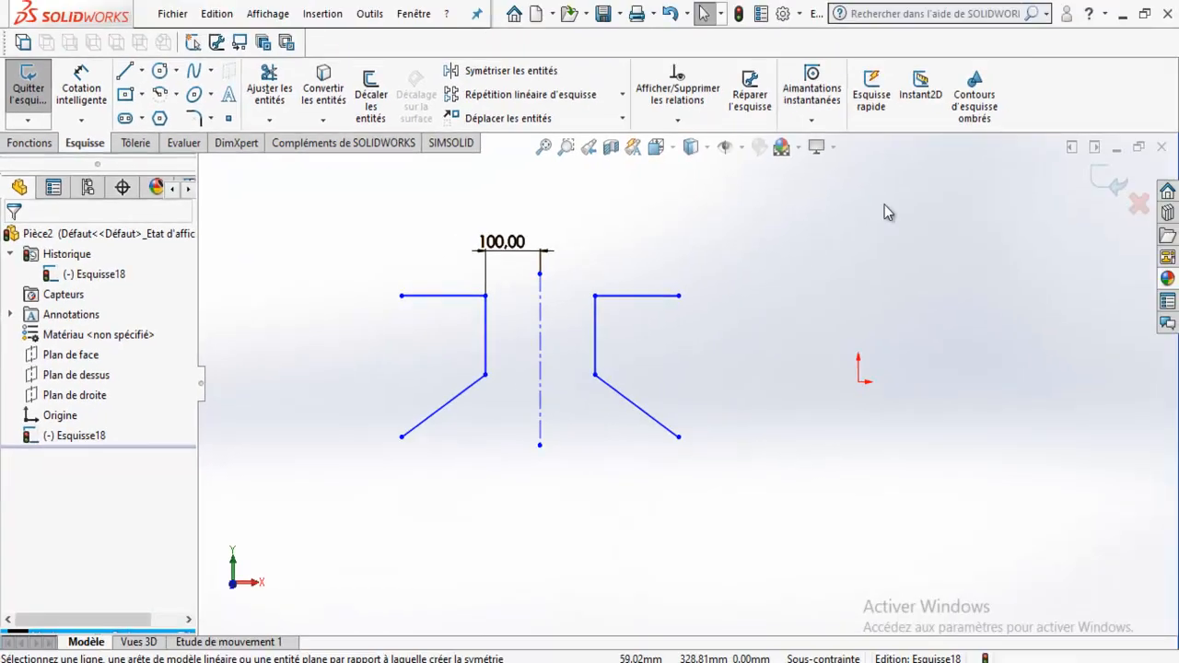
Step: Delete everything in the sketch and draw a center-based circle to the left of the origin
drag(894, 190, 376, 517)
key(Delete)
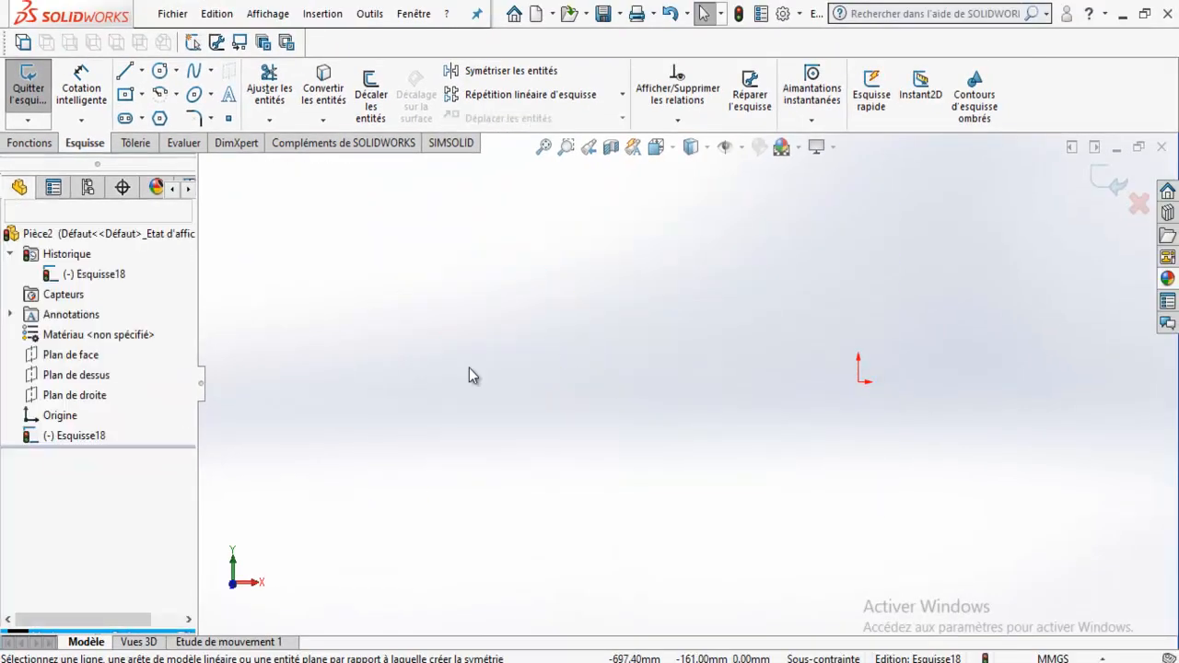
click(160, 74)
click(598, 308)
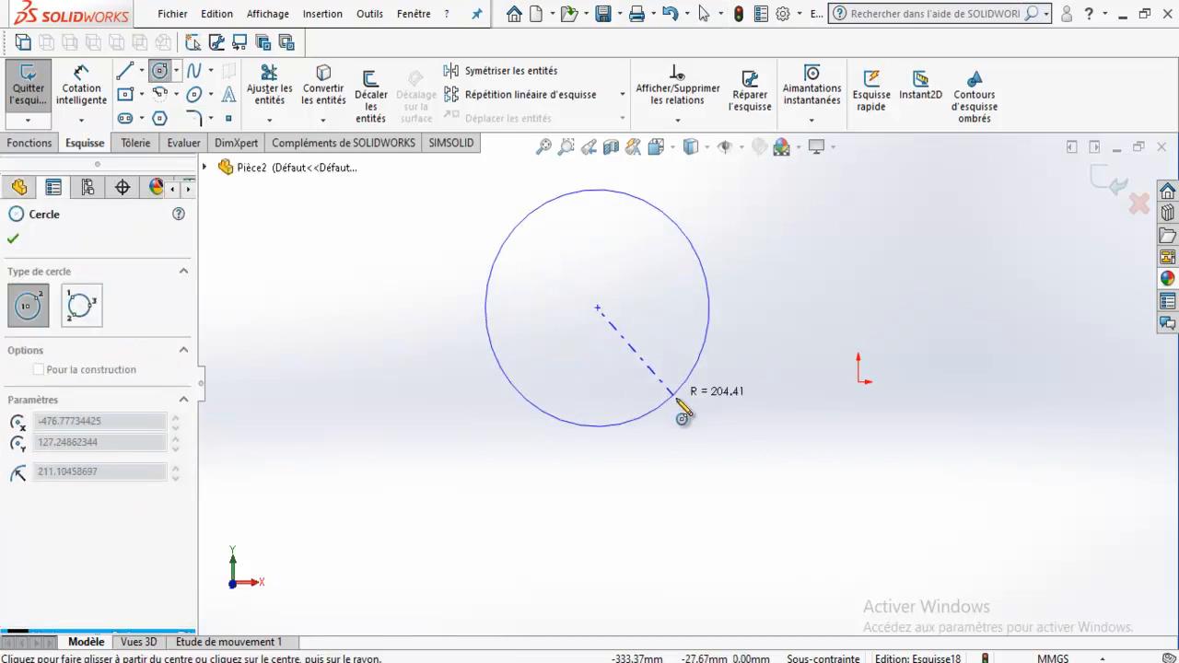
click(703, 385)
Step: Extrude the circle as a blind boss 162 mm deep from the sketch plane
middle_drag(708, 396, 368, 390)
click(29, 142)
click(27, 91)
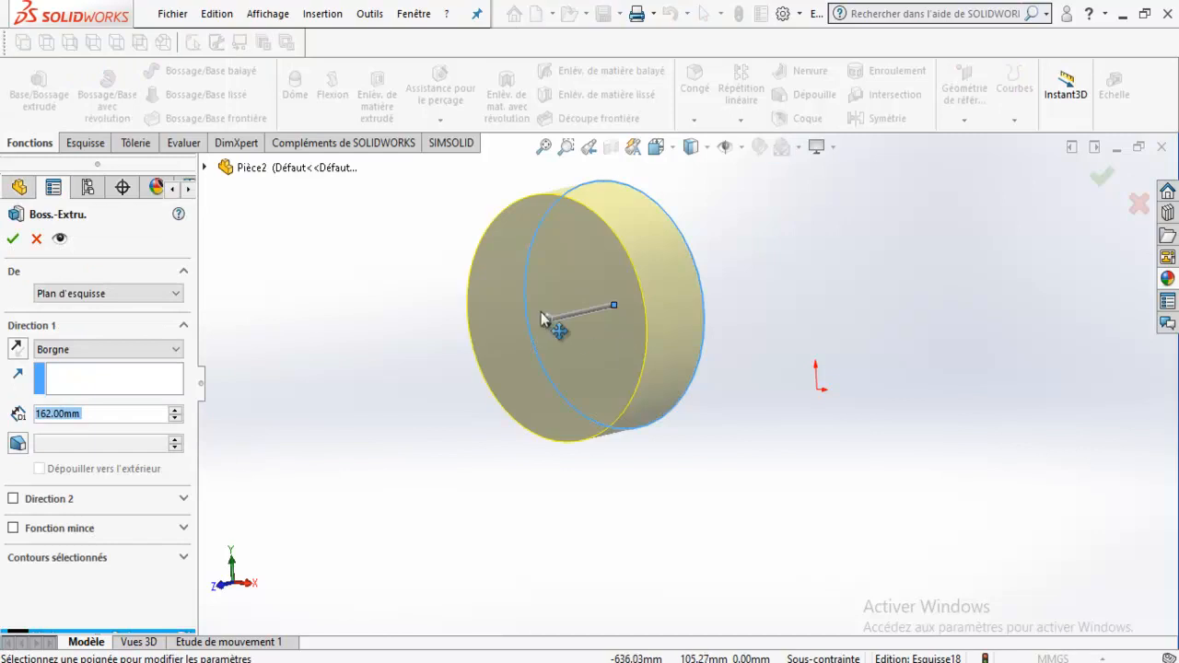
click(13, 238)
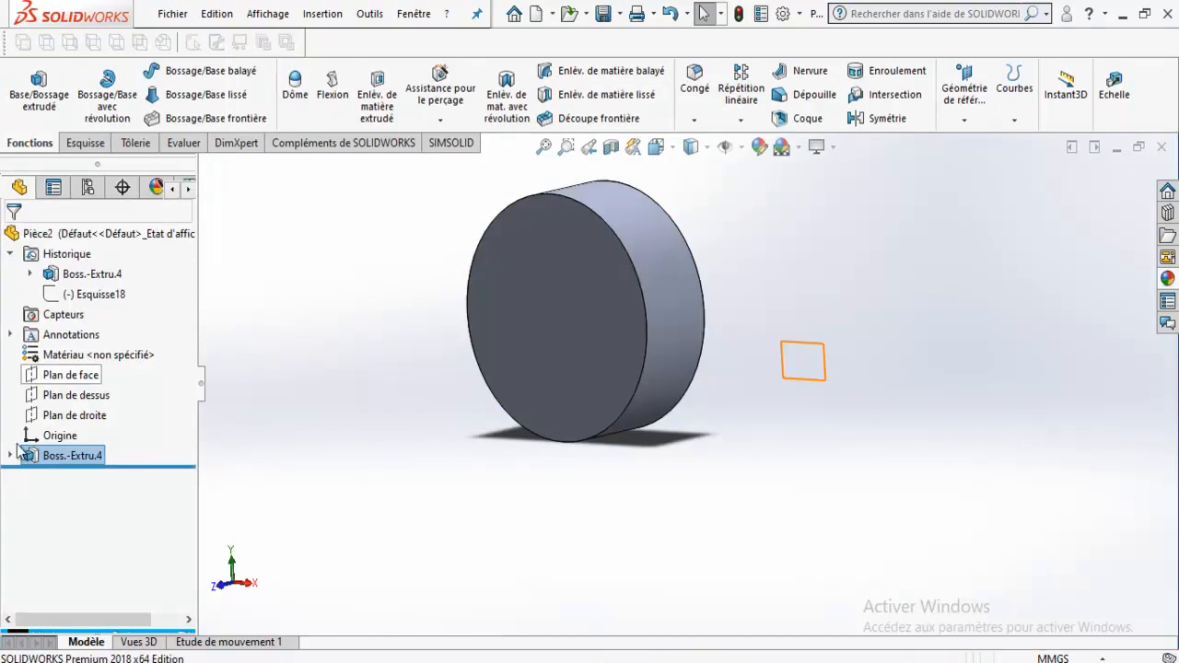
Step: Edit the extrusion's sketch and draw a center rectangle with corner-to-corner construction lines to the right of the circle
right_click(41, 457)
click(85, 285)
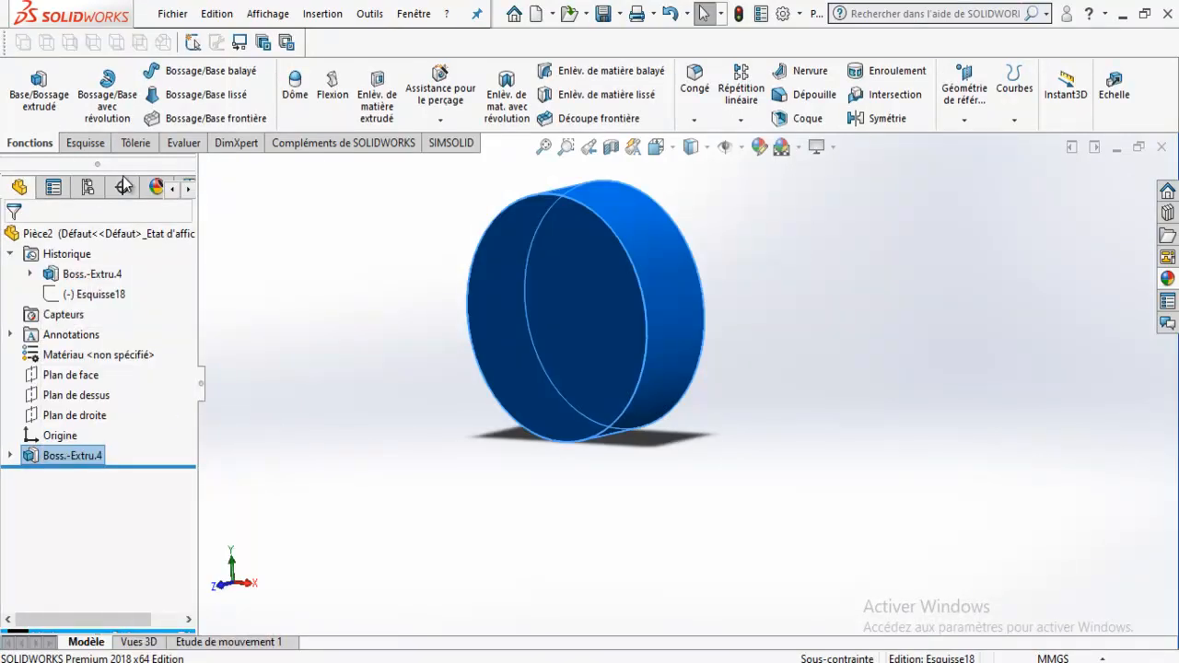
click(139, 95)
click(184, 137)
click(857, 318)
click(969, 425)
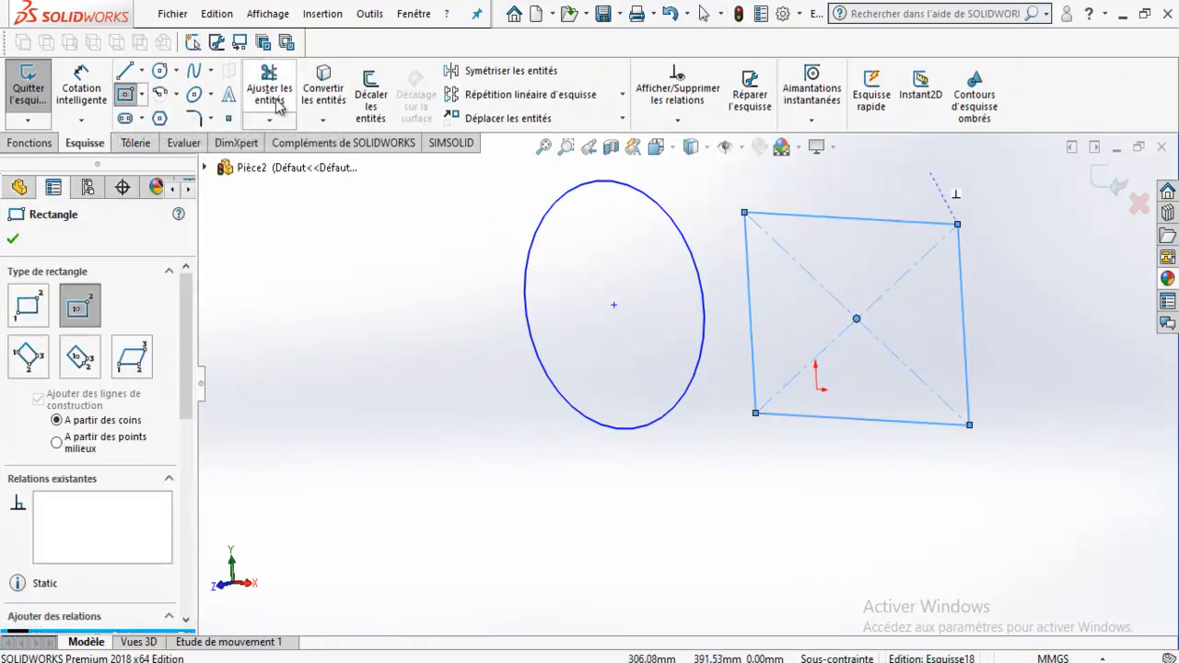
Step: Trim away the rectangle's construction diagonals and exit the sketch to rebuild the extrusion with both profiles
key(Escape)
drag(888, 281, 900, 340)
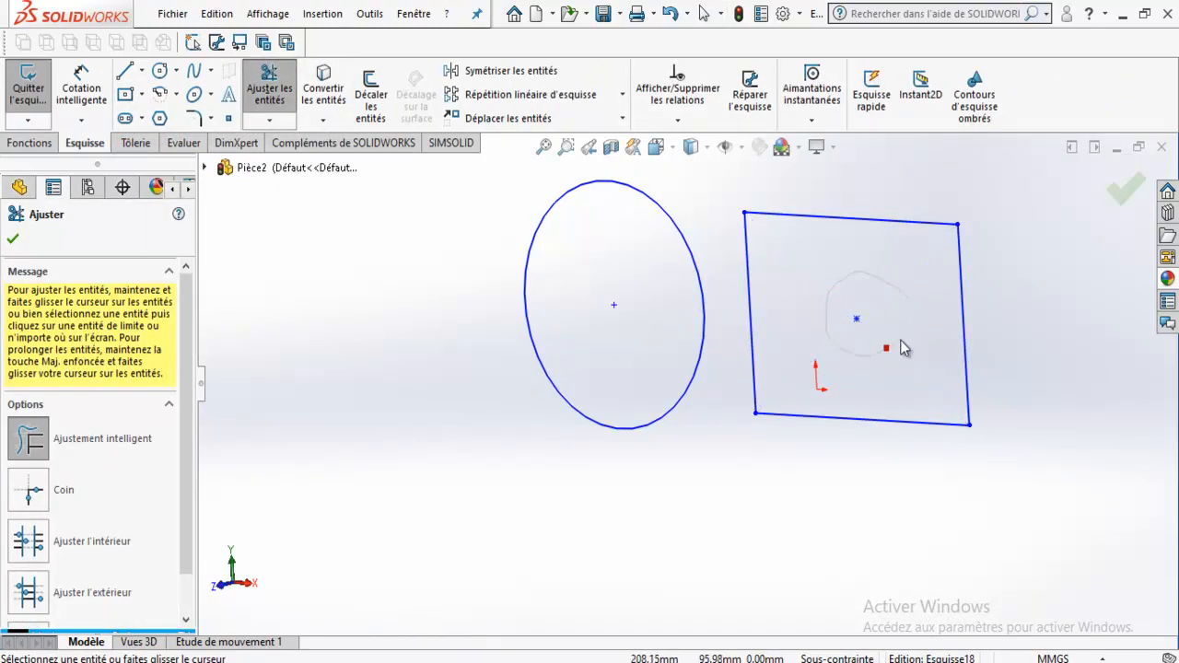
click(1134, 196)
click(1108, 183)
middle_drag(724, 448, 782, 482)
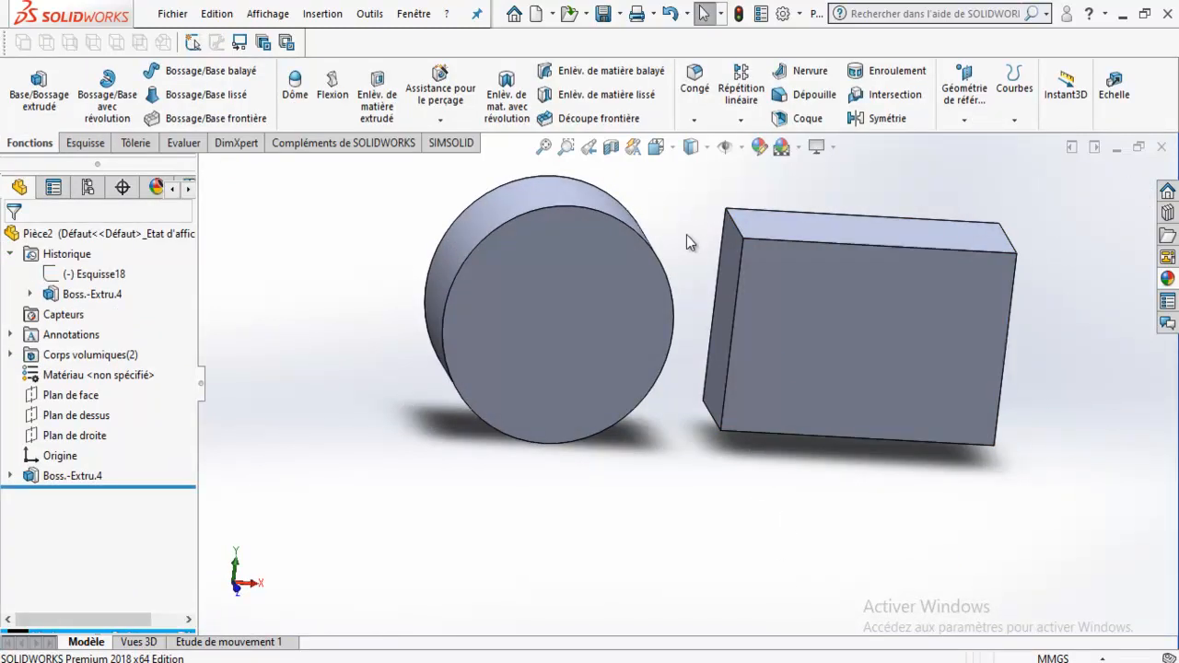
Step: Edit the extrusion's sketch again and convert the circle and all rectangle sides to construction geometry
right_click(71, 482)
click(147, 269)
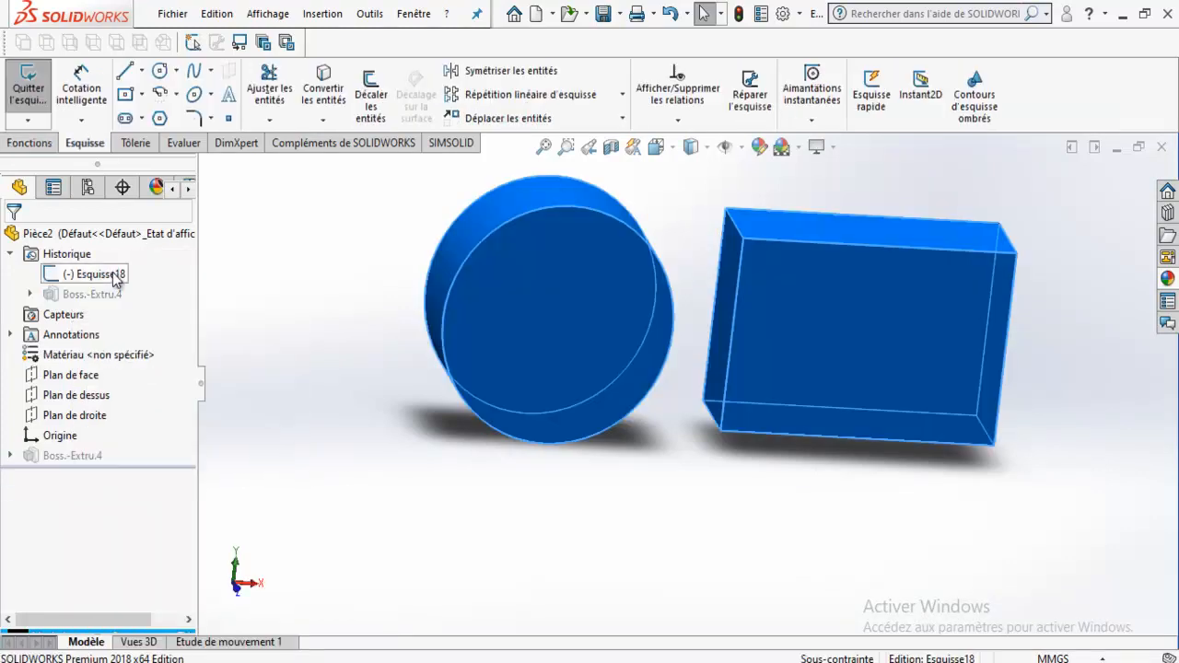
mouse_move(479, 191)
mouse_down()
mouse_move(627, 354)
mouse_move(1070, 564)
mouse_up()
click(929, 275)
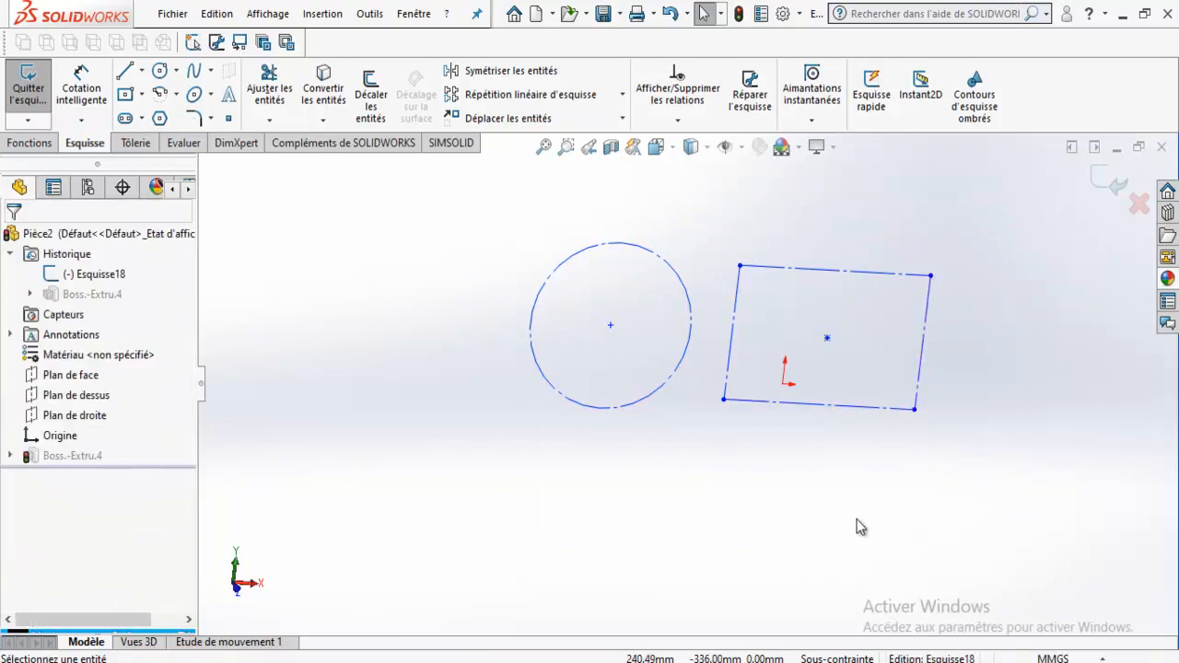
Step: Exit the construction-only sketch, choosing to rebuild the extrusion despite the error, and dismiss the error list
click(1106, 194)
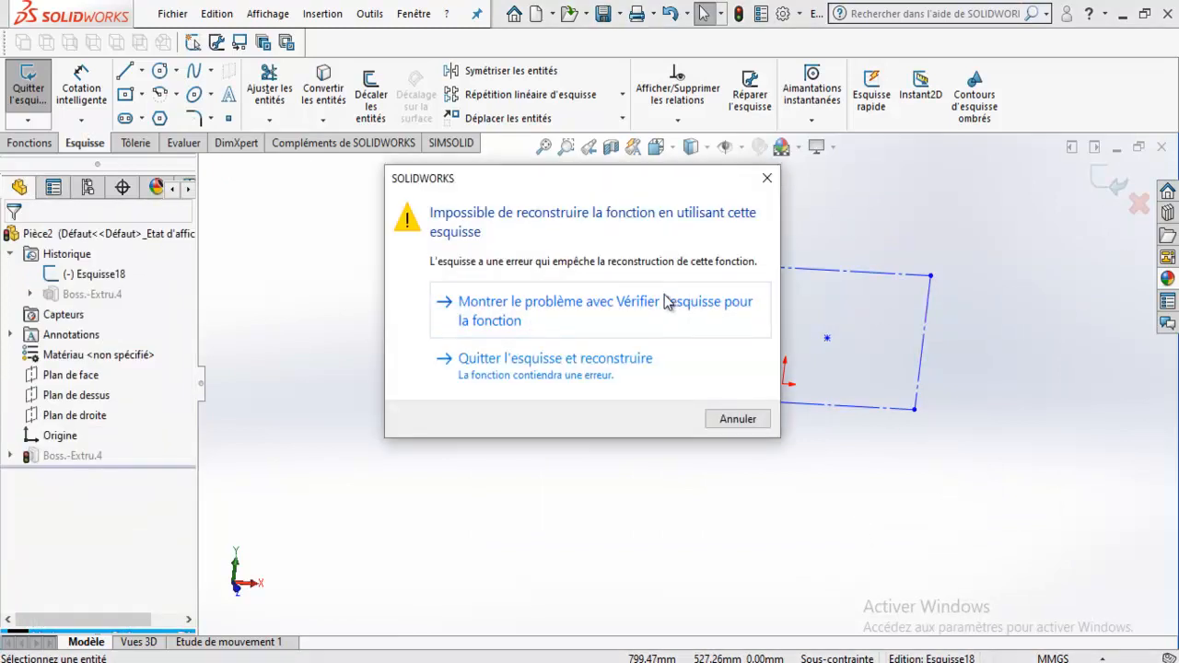
drag(752, 191, 593, 442)
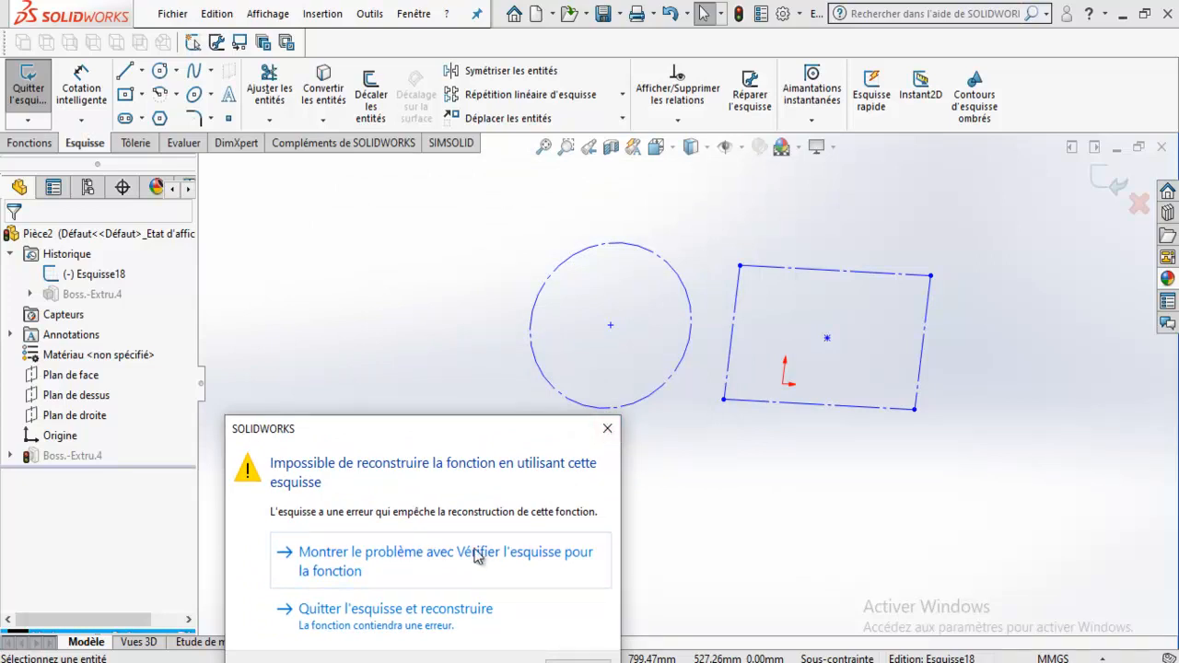
click(600, 435)
mouse_move(744, 465)
middle_down()
mouse_move(749, 426)
mouse_move(689, 469)
middle_up()
click(1113, 185)
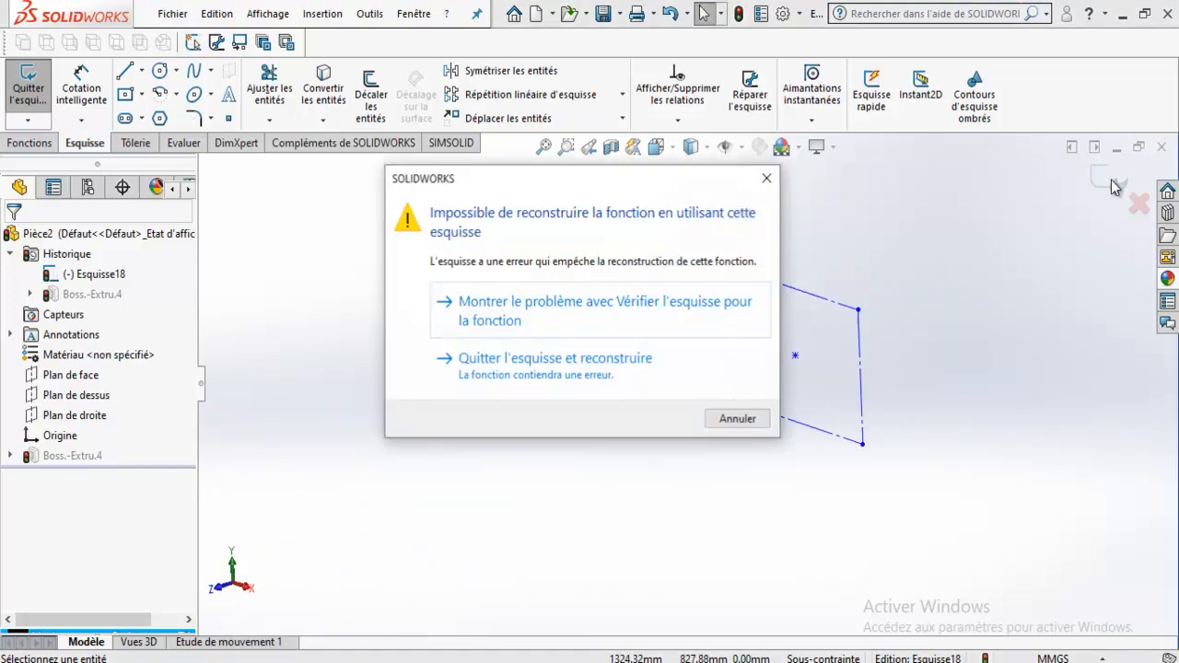
click(539, 369)
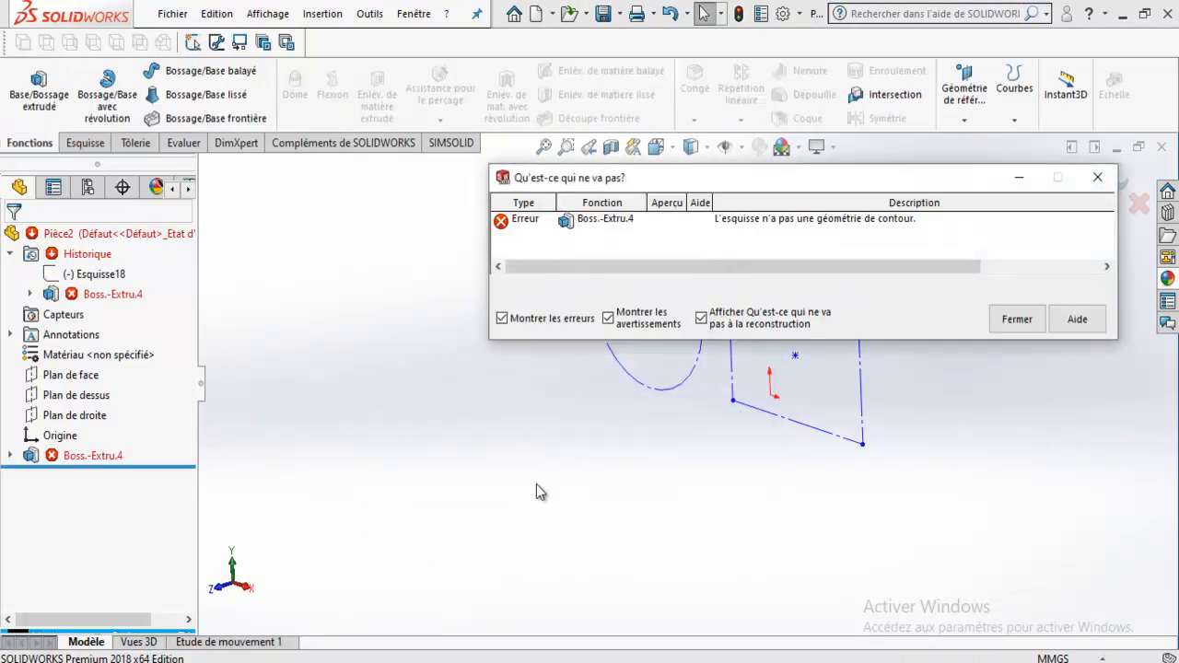
click(1019, 325)
Step: Delete the failed extrusion and its leftover sketch of construction geometry
click(74, 458)
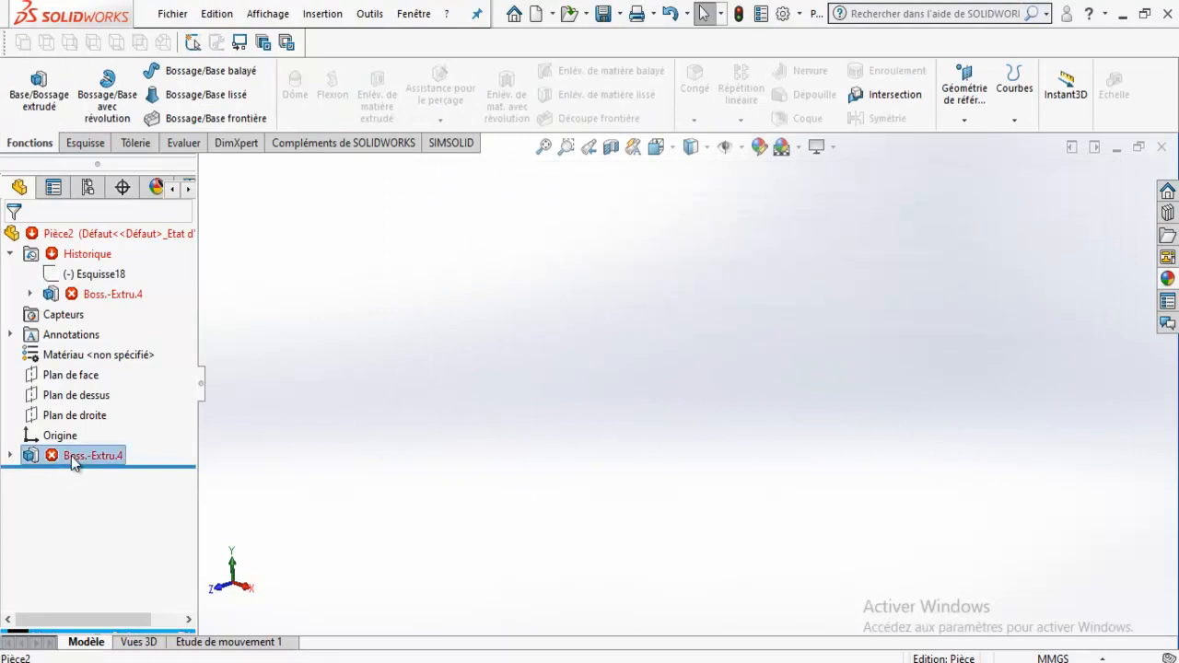
key(Delete)
key(Return)
mouse_move(624, 334)
middle_down()
mouse_move(756, 347)
mouse_move(716, 241)
middle_up()
mouse_move(783, 289)
middle_down()
mouse_move(764, 295)
mouse_move(800, 341)
middle_up()
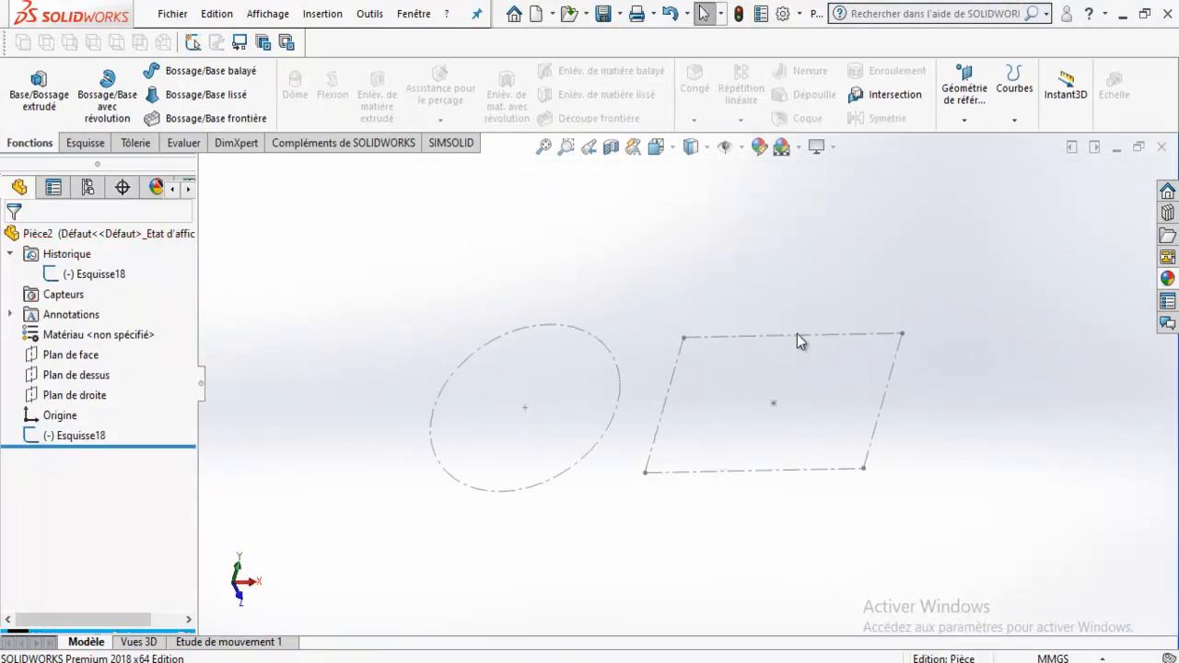
click(100, 437)
key(Delete)
key(Return)
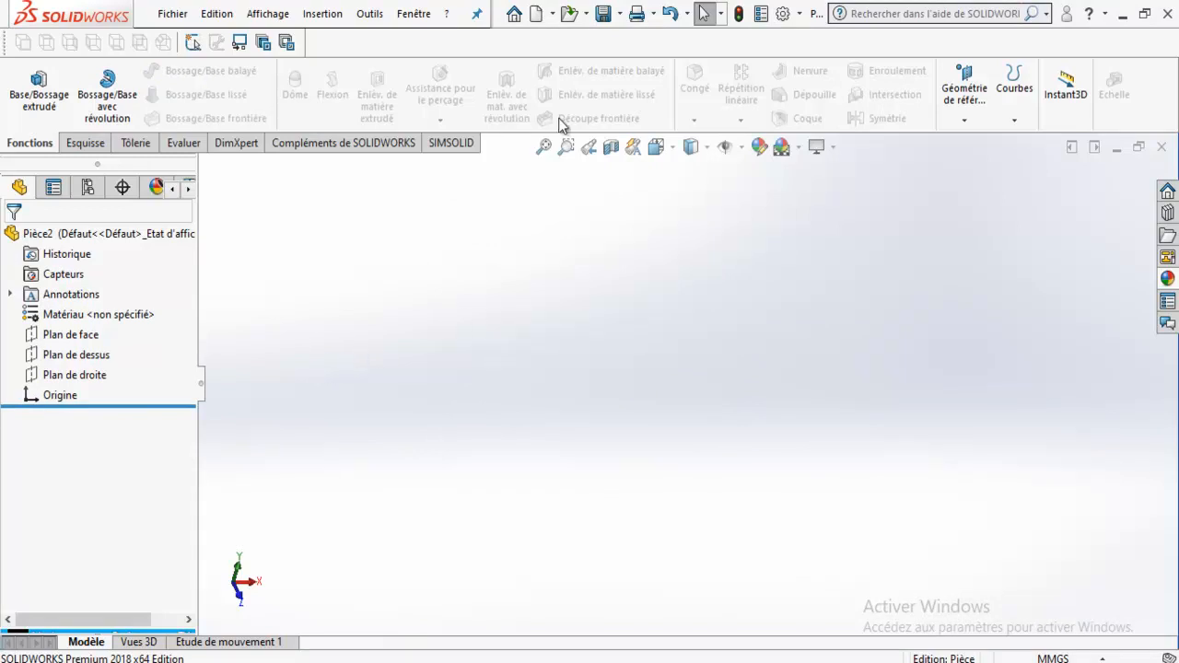
Step: Switch to the front view and sketch a center-based circle on the front plane, above and left of the origin
click(671, 146)
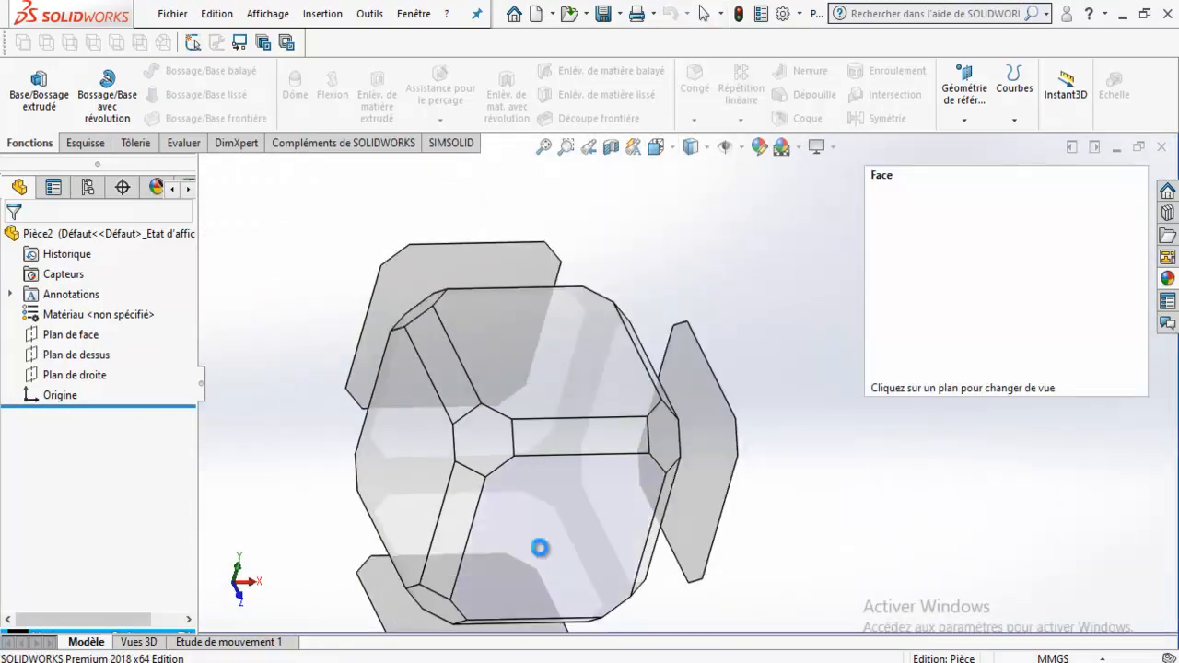
click(540, 549)
click(66, 334)
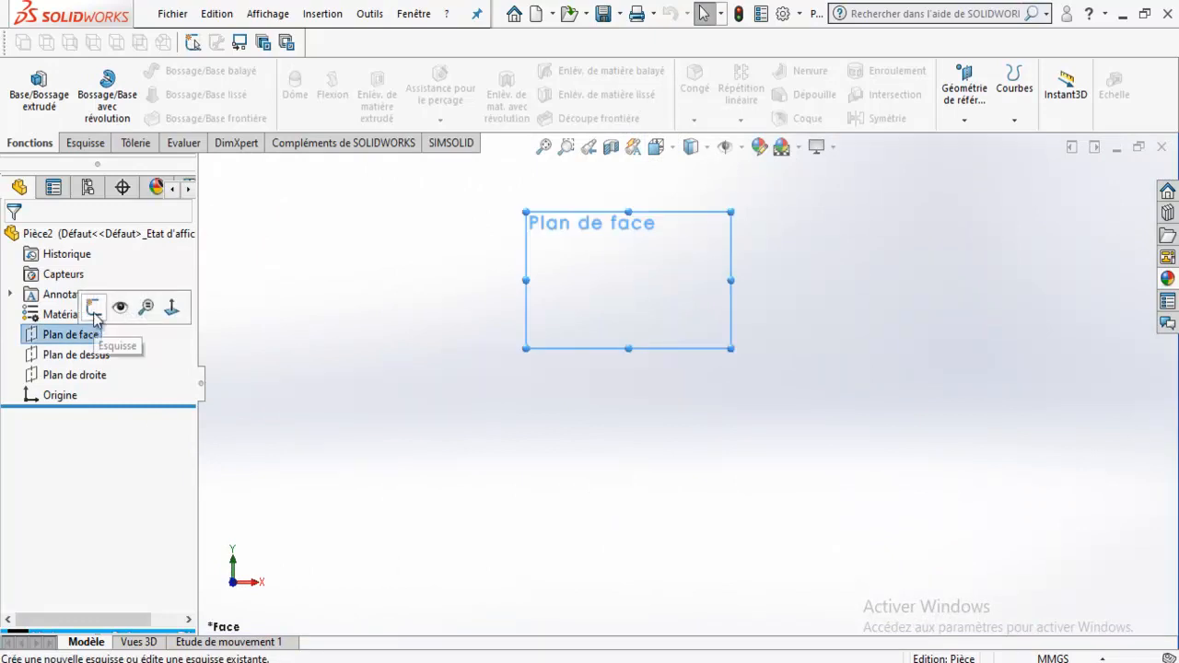
click(93, 307)
click(162, 73)
click(629, 295)
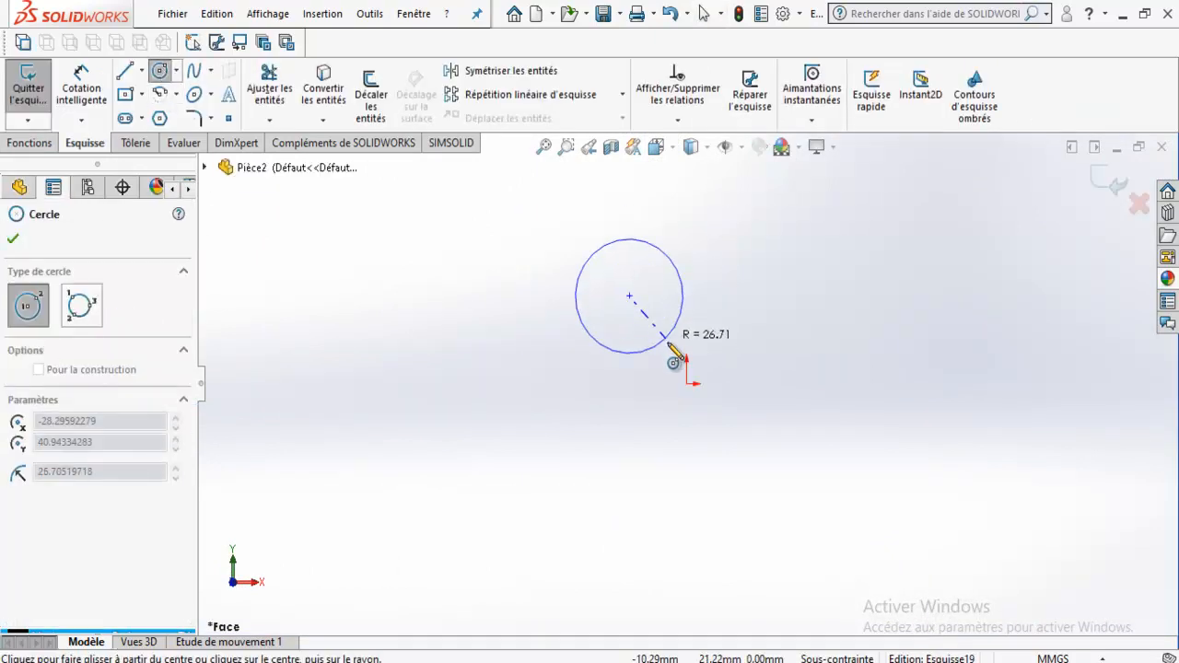
click(675, 340)
Step: Extrude the circle as a blind boss 162 mm deep to form a cylinder
click(29, 143)
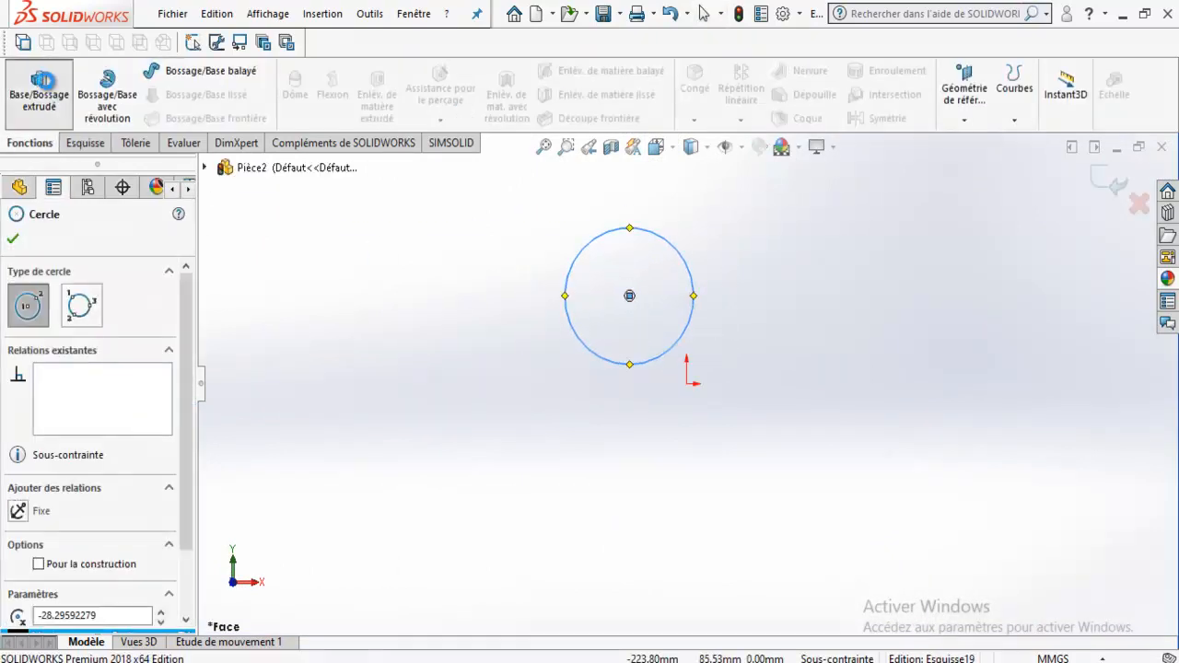
click(39, 92)
click(1116, 175)
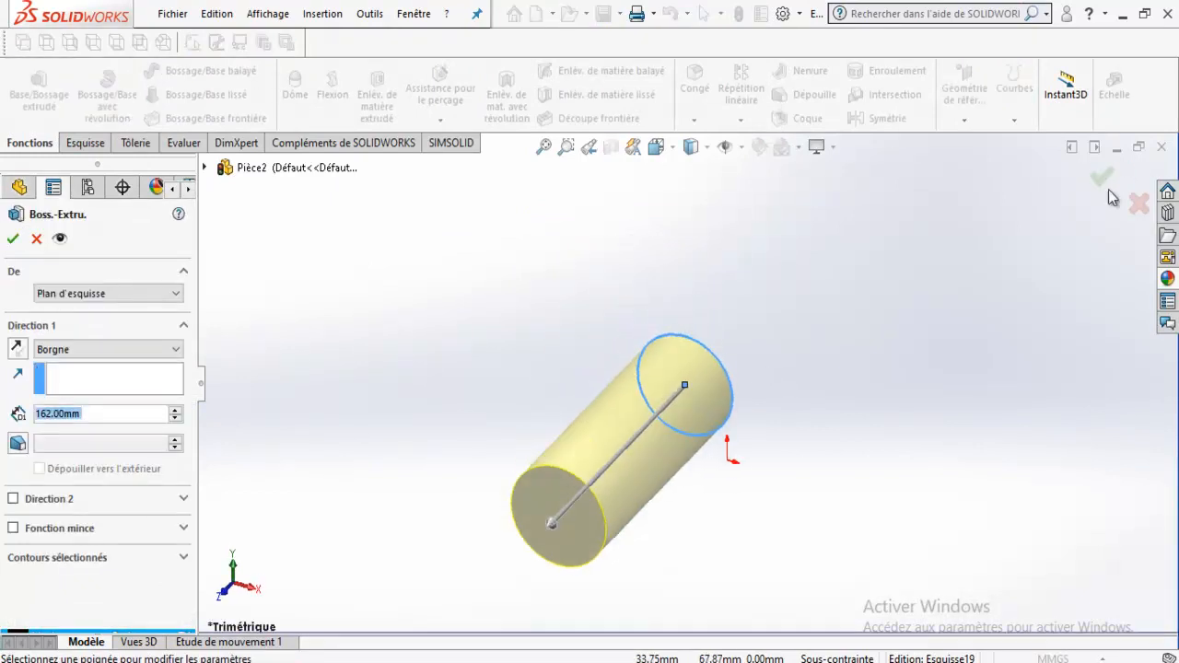
Step: Show the temporary axes to inspect the cylinder's axis from several angles, and hide them again
click(742, 147)
click(751, 201)
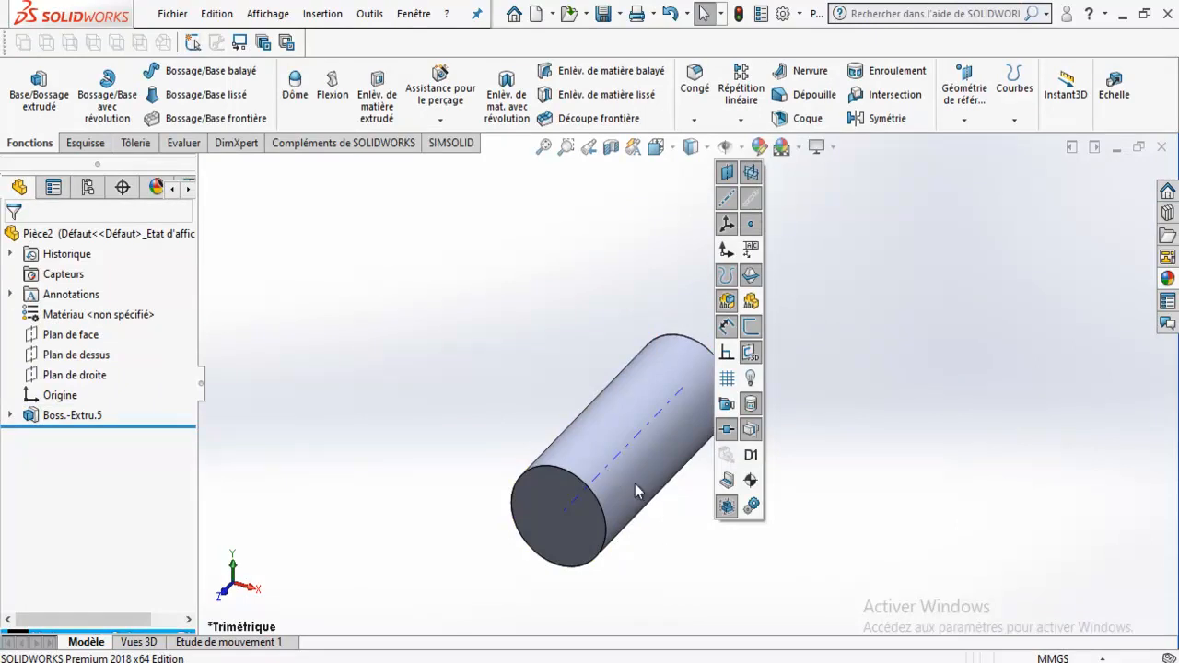
scroll(610, 468, down, 10)
scroll(584, 413, up, 8)
middle_drag(599, 415, 727, 171)
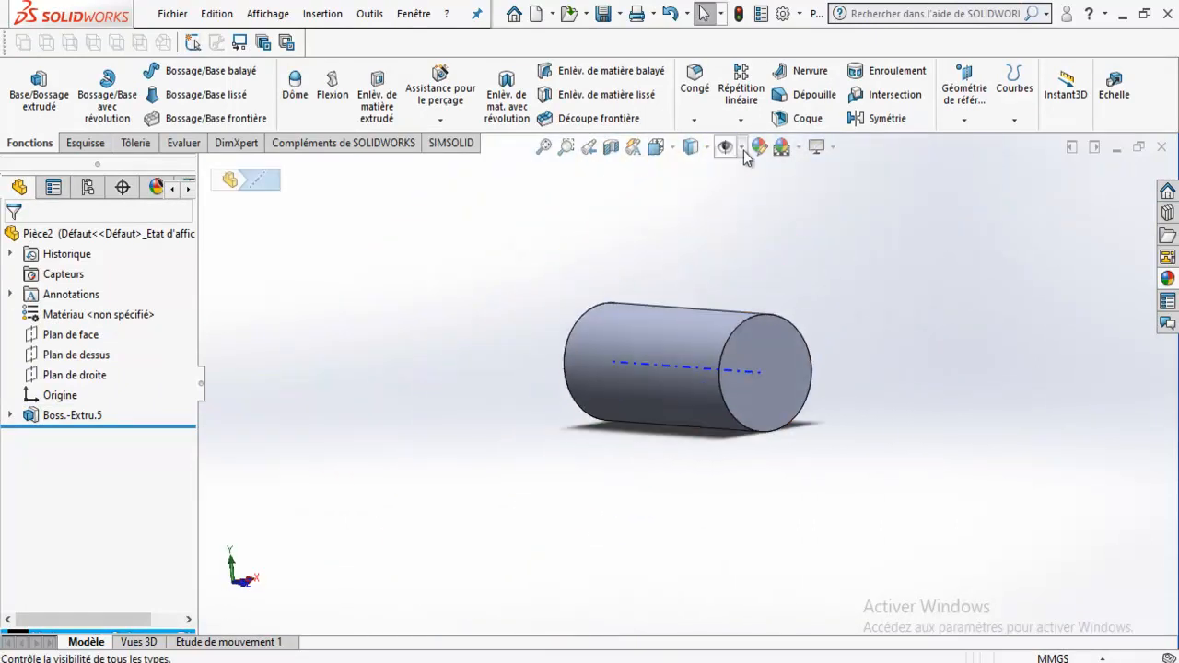
middle_drag(888, 292, 774, 184)
mouse_move(725, 147)
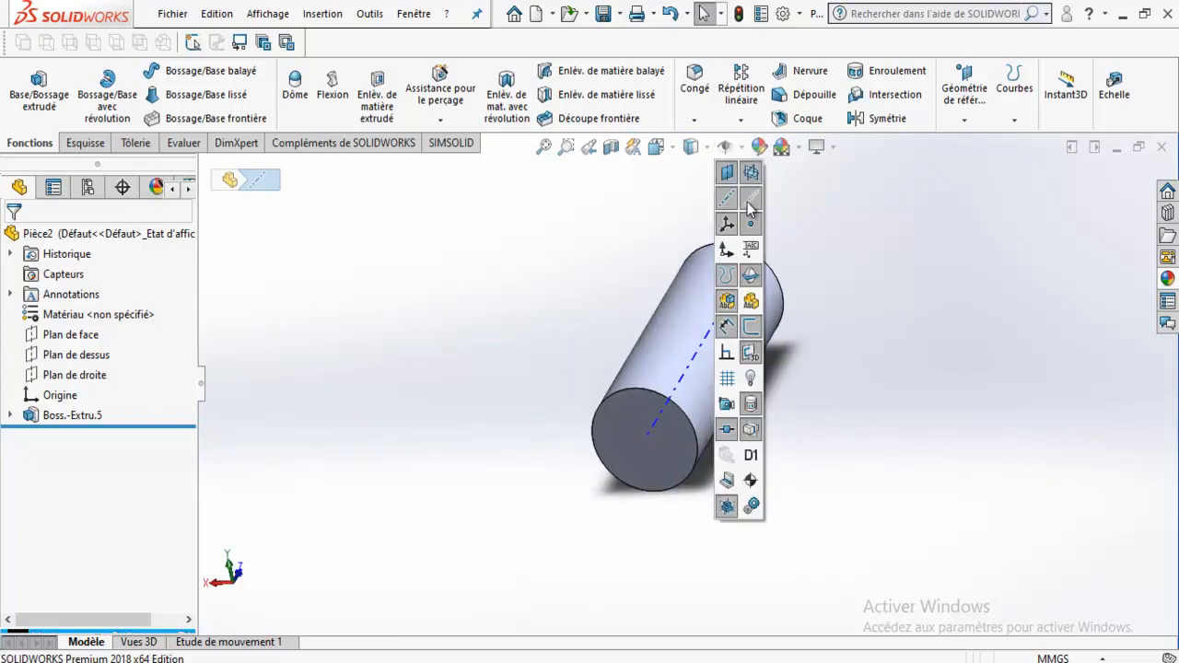
middle_drag(601, 293, 289, 530)
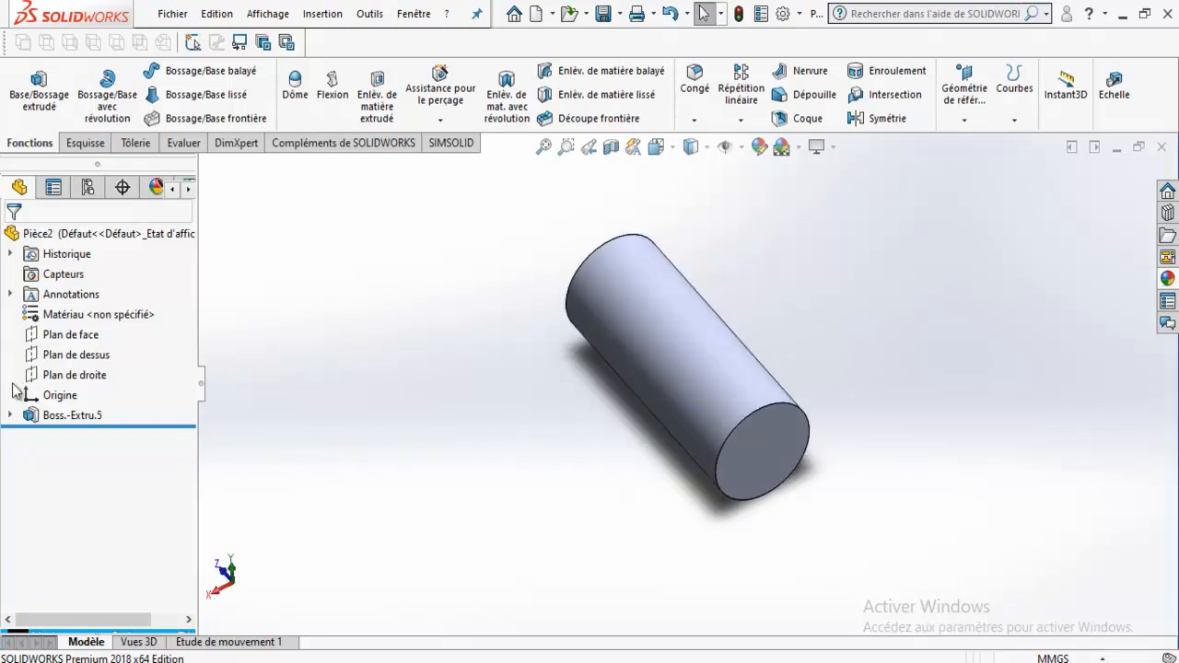
Step: Delete the extruded cylinder and its circle sketch
click(50, 415)
key(Delete)
key(Return)
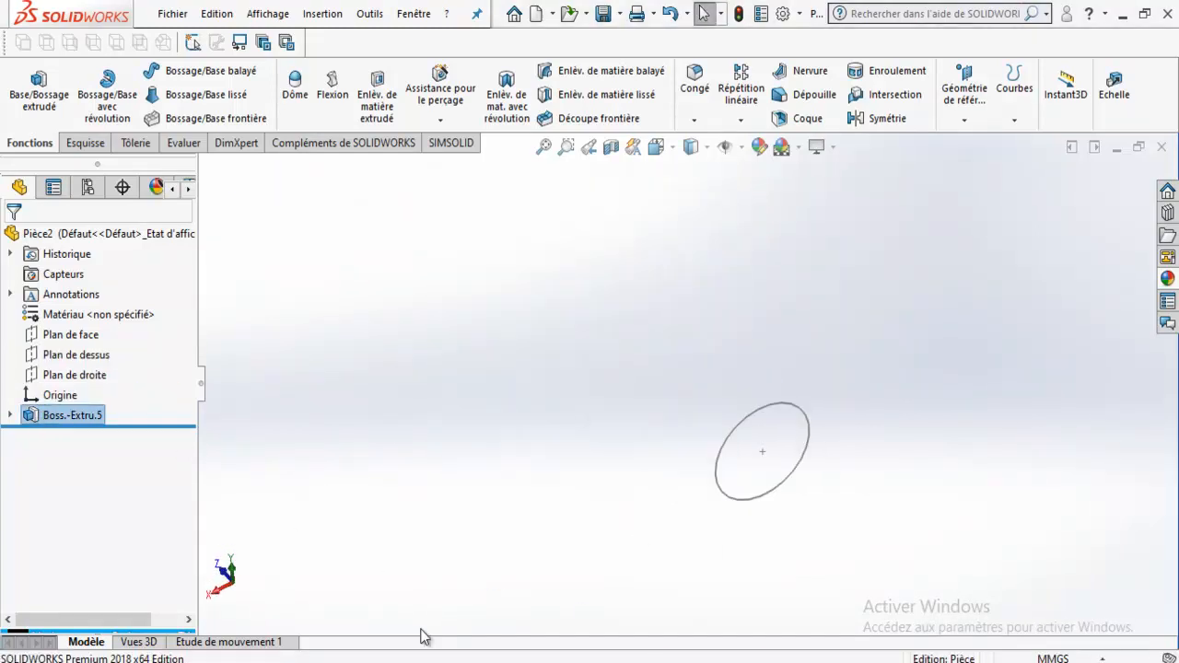
click(57, 415)
key(Delete)
key(Return)
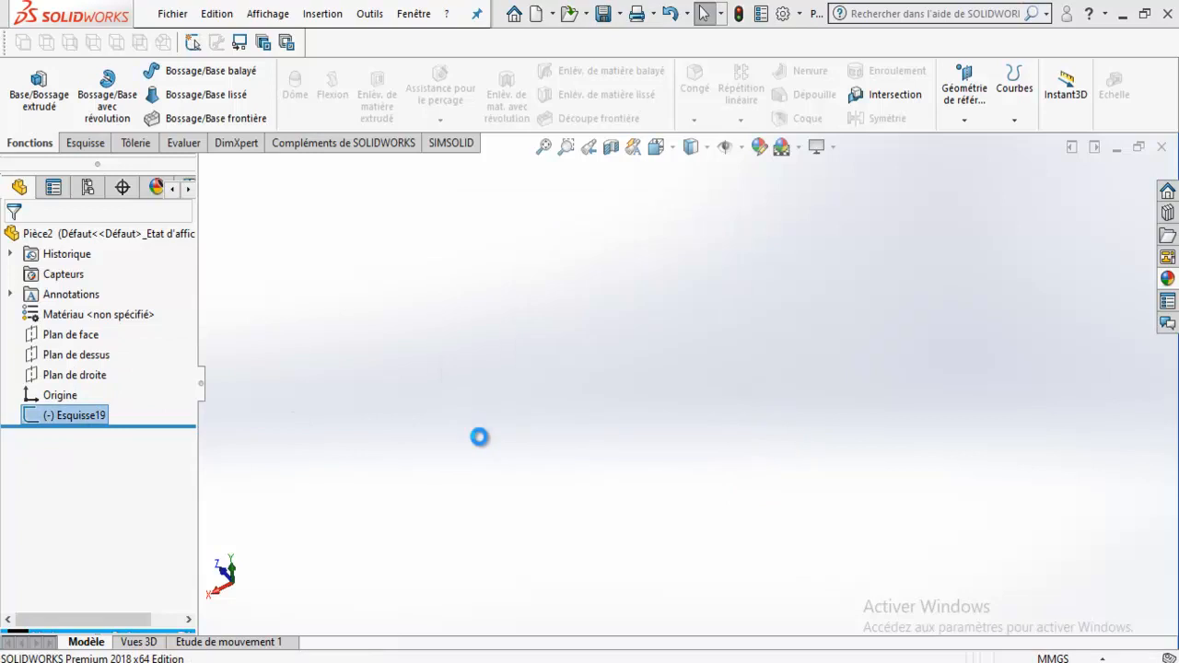
Step: Sketch a zigzag chain of five connected lines on the front plane, starting with a steep line about 61 mm long
click(65, 334)
click(106, 313)
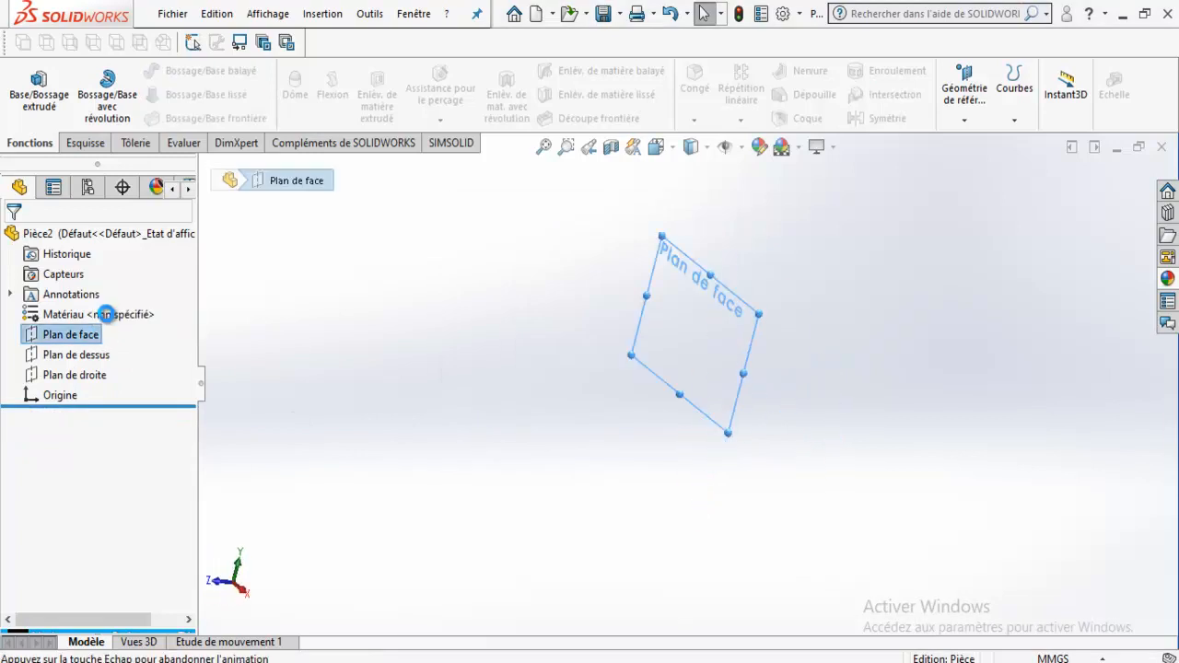
click(444, 293)
click(462, 422)
click(610, 341)
click(800, 330)
click(803, 459)
double_click(973, 440)
key(Escape)
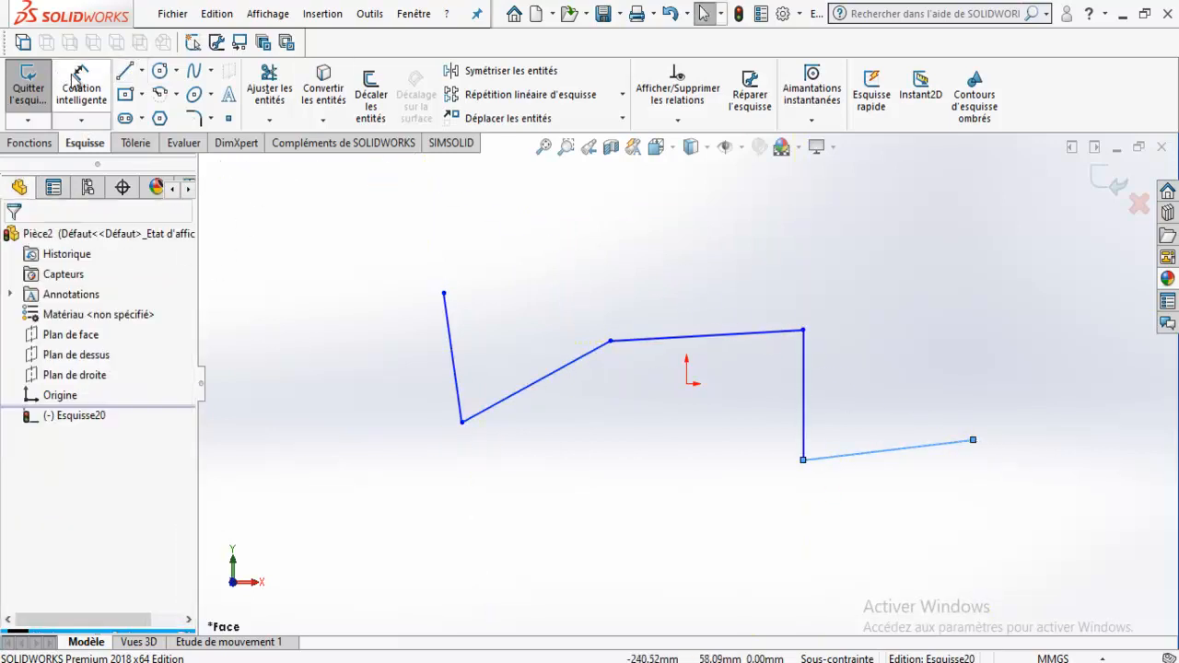
Step: Add an aligned length dimension to the chain's leftmost line and move its text above the line's other side
click(81, 88)
click(407, 353)
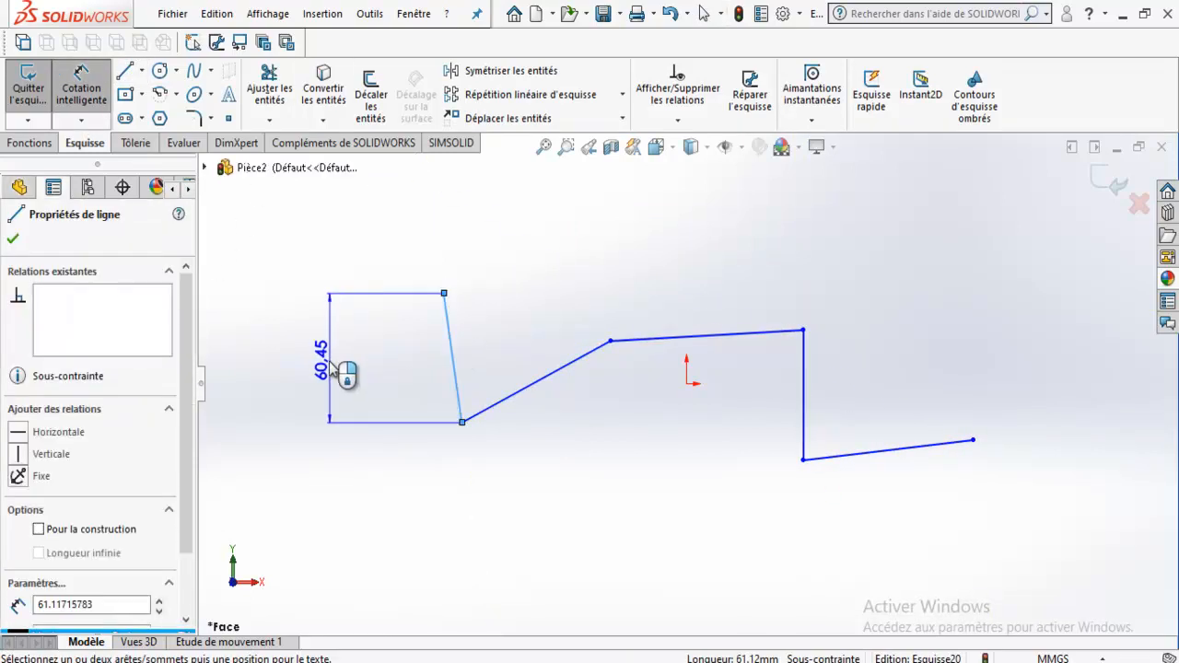
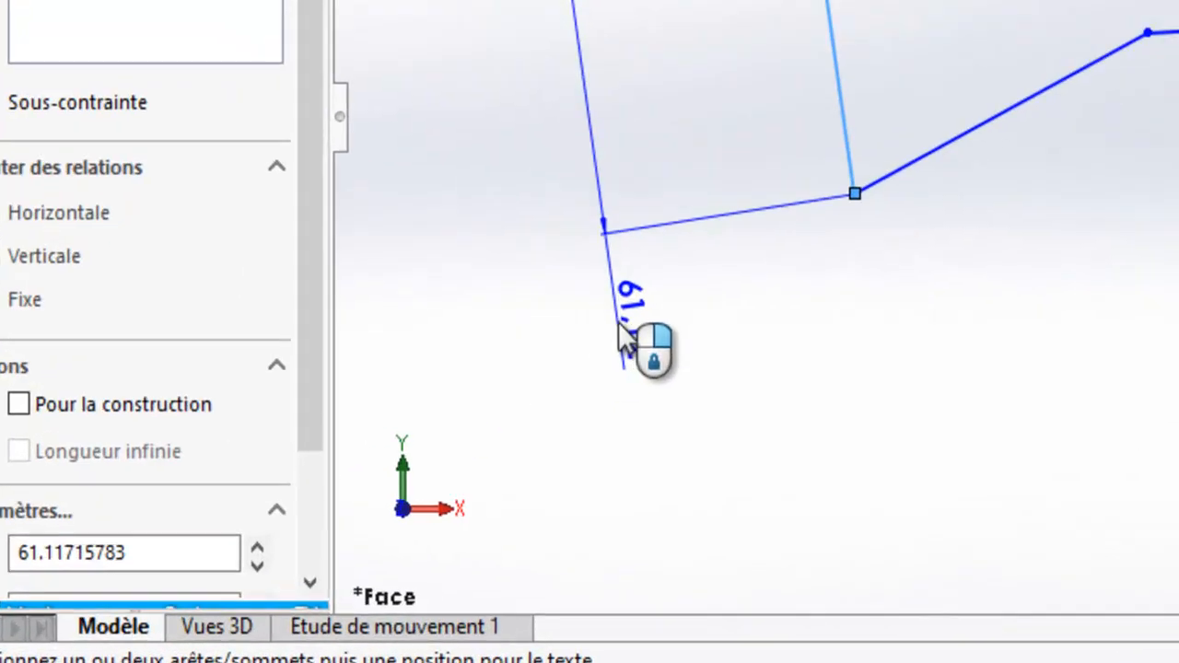
click(594, 327)
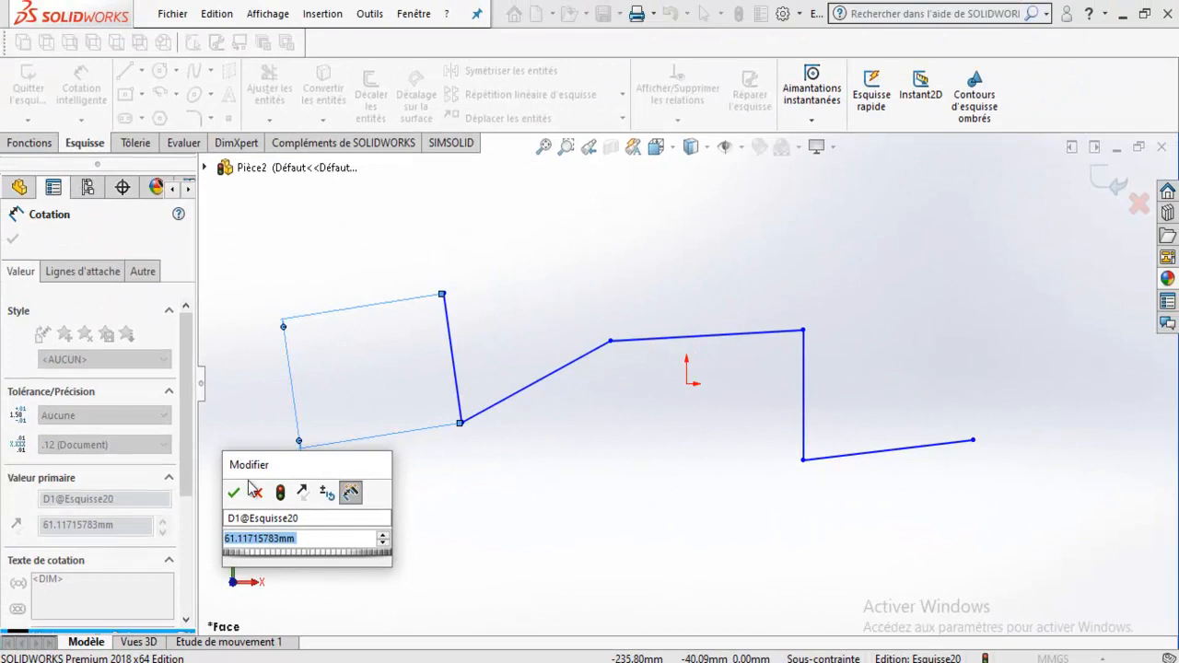
click(256, 492)
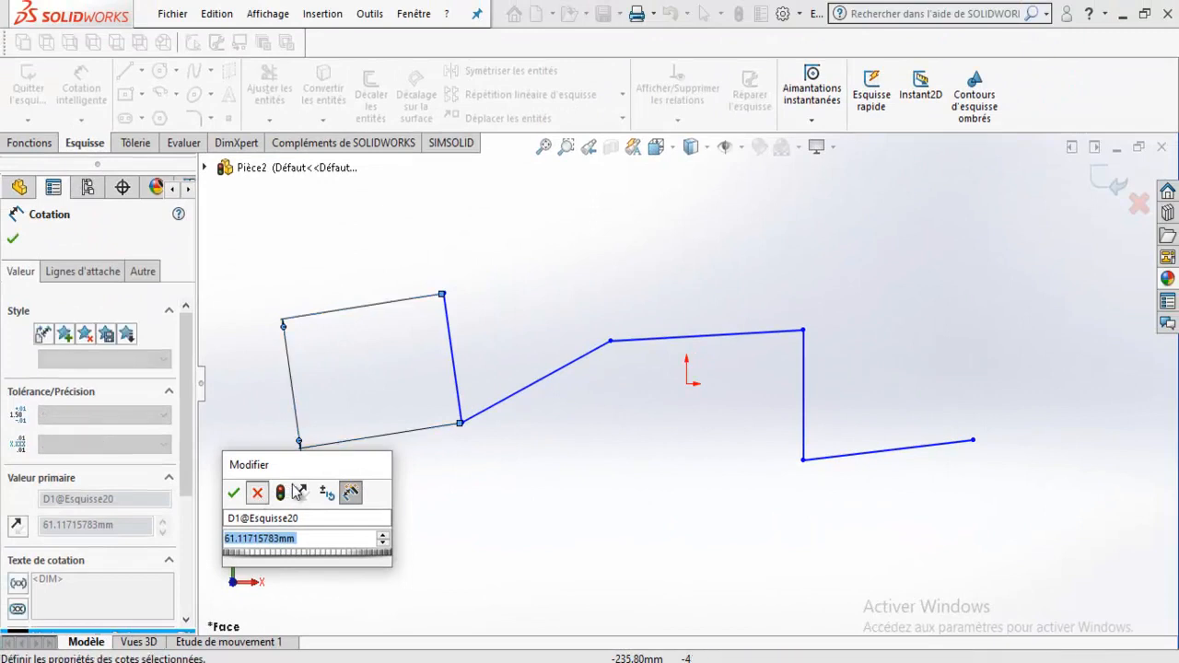
drag(288, 445, 506, 171)
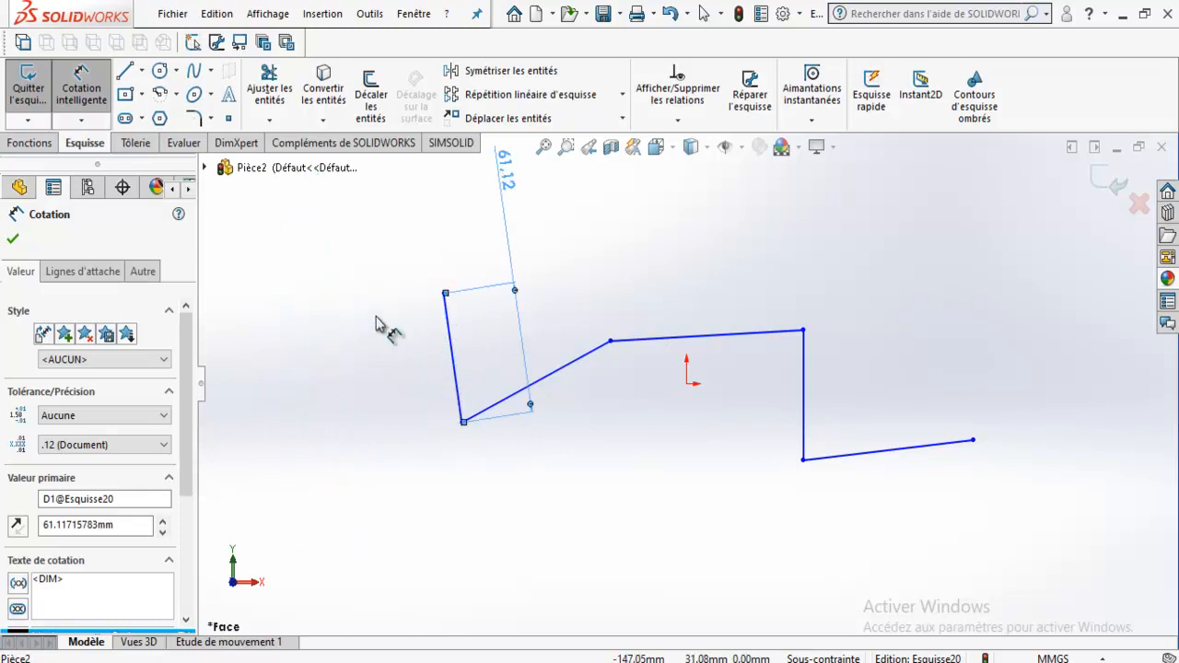
Step: Delete the leftmost line's length dimension and try placing a new dimension on the same line
key(Escape)
click(513, 189)
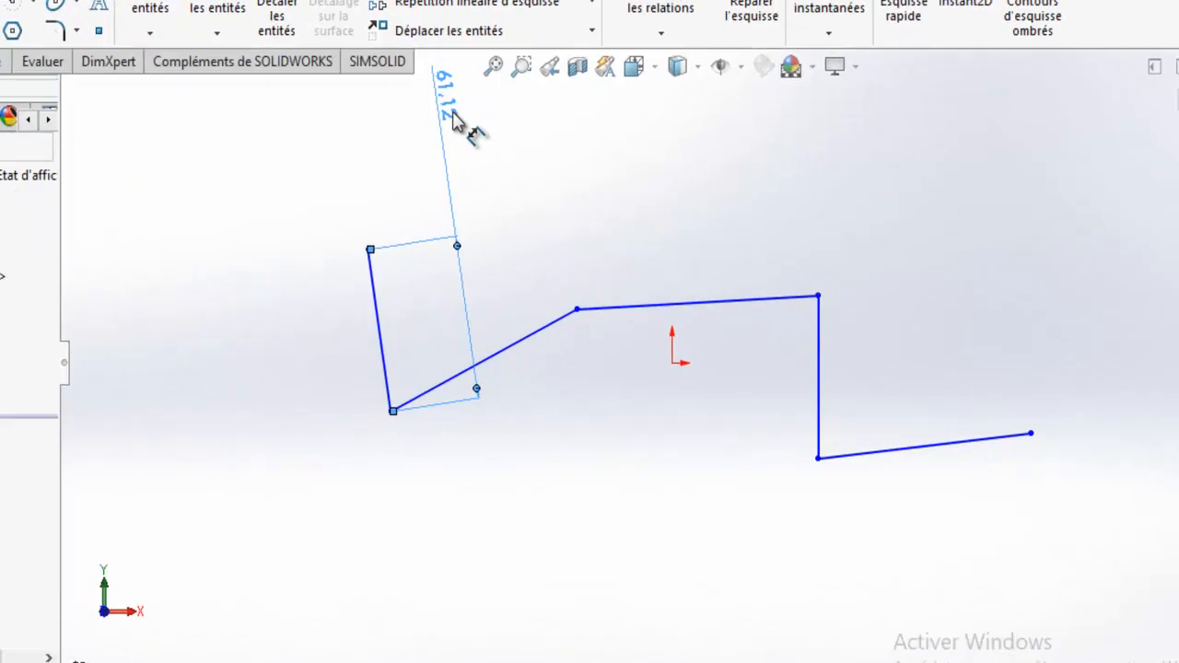
key(Delete)
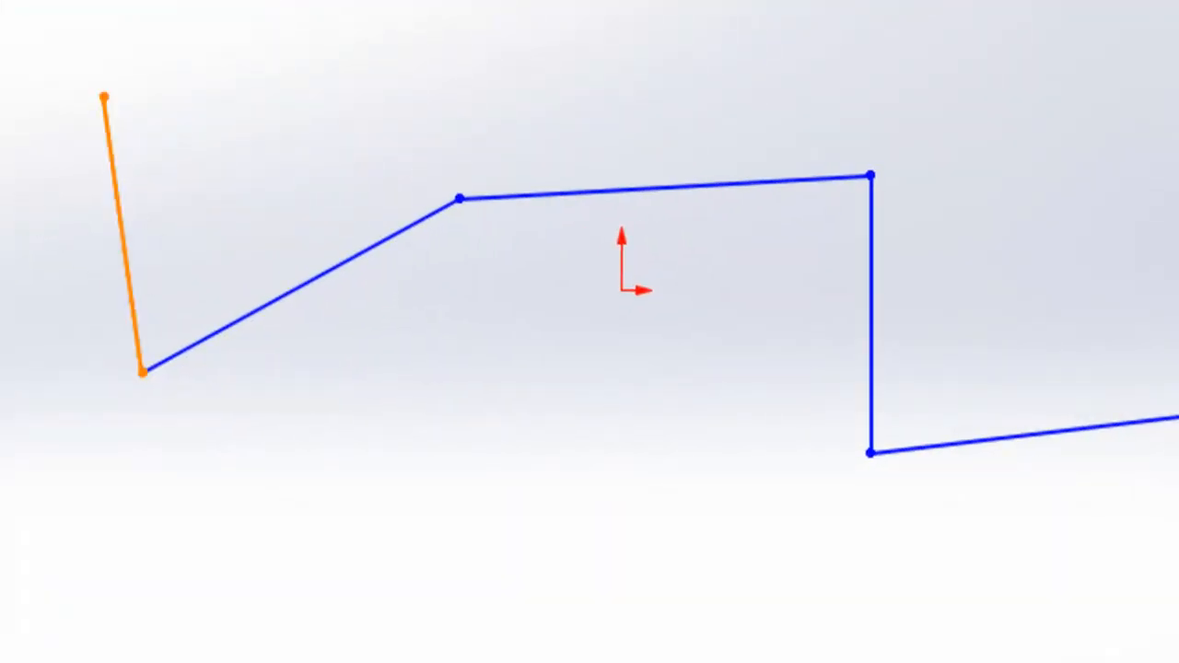
click(121, 215)
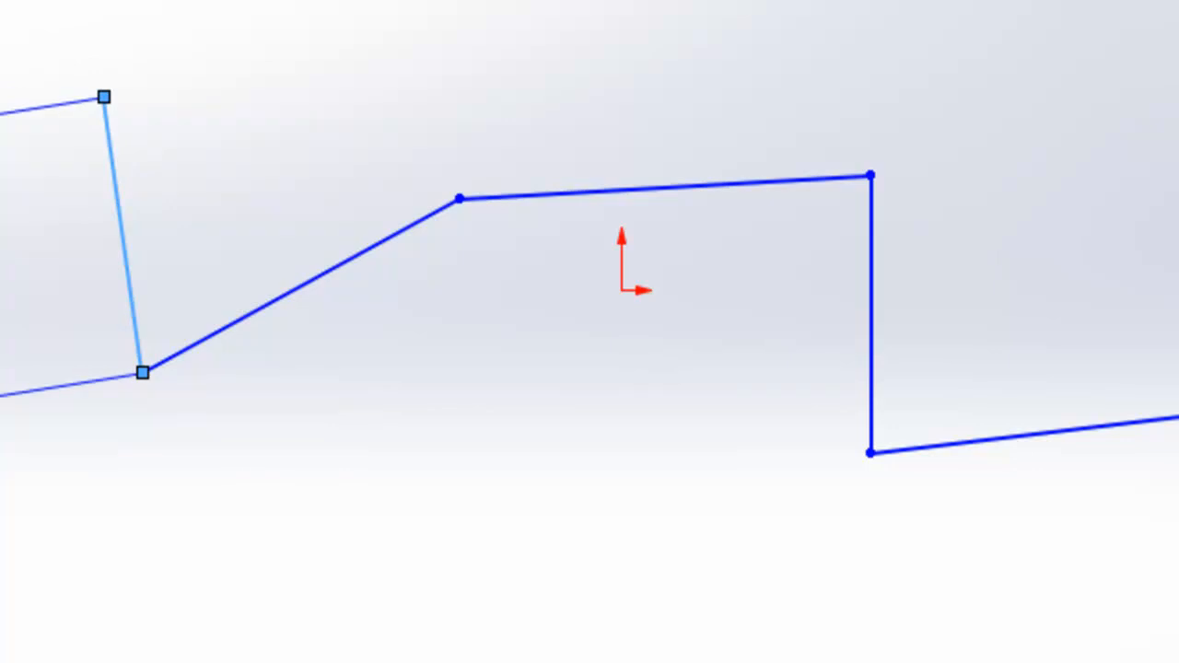
key(Escape)
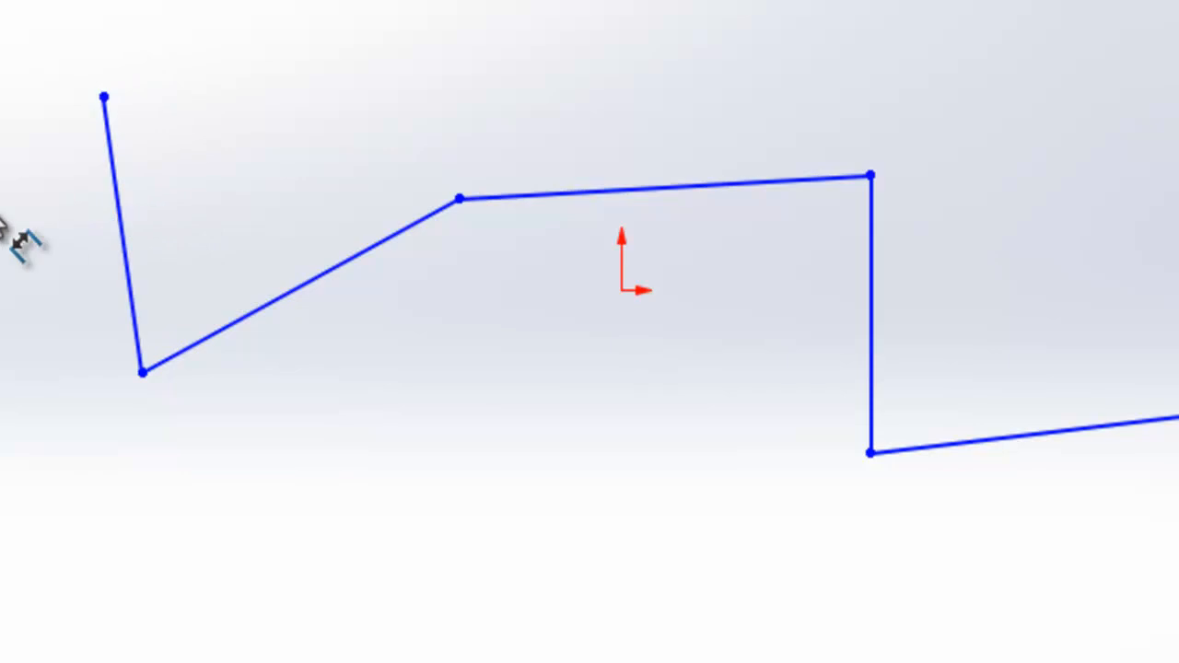
Step: Dimension the angle between the chain's first and second lines and set it to 60 degrees
click(121, 216)
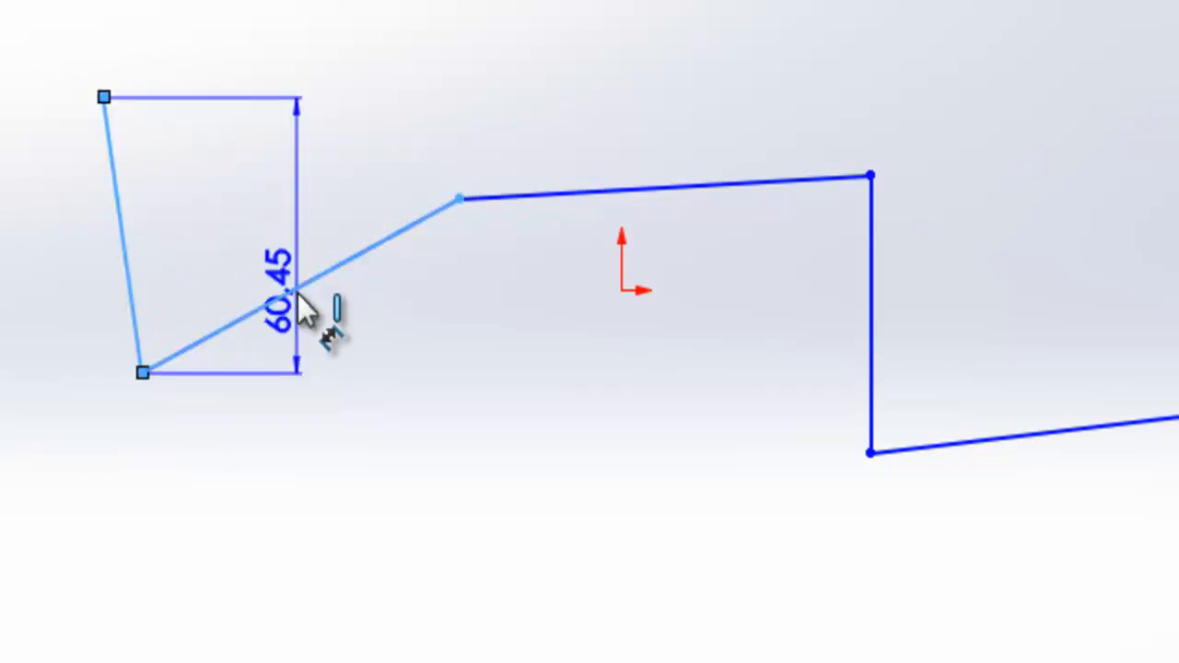
click(297, 288)
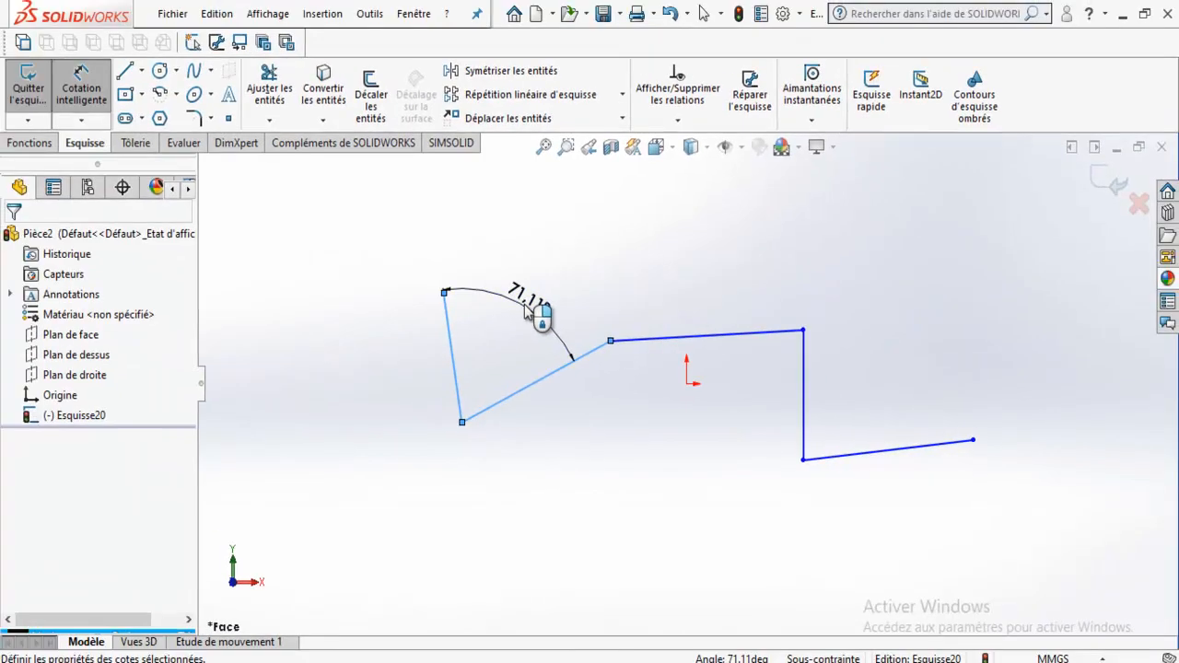
click(527, 311)
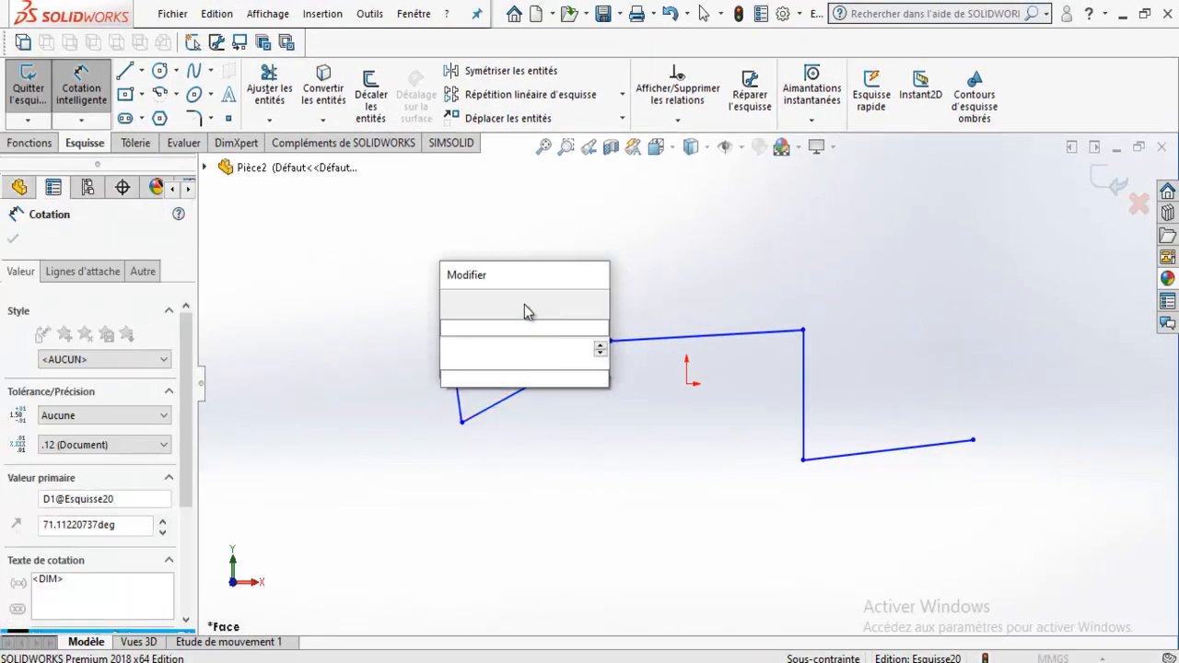
text(60)
key(Return)
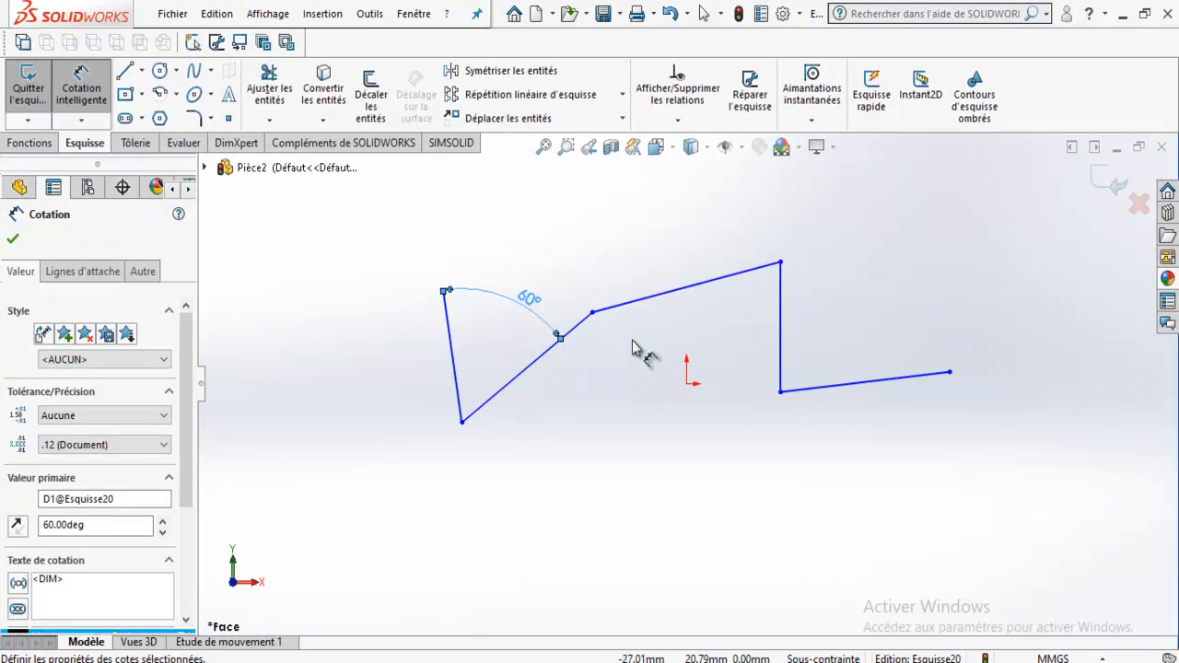
Step: Dimension the angle between the second and third lines of the chain and set it to 120 degrees
scroll(632, 347, down, 3)
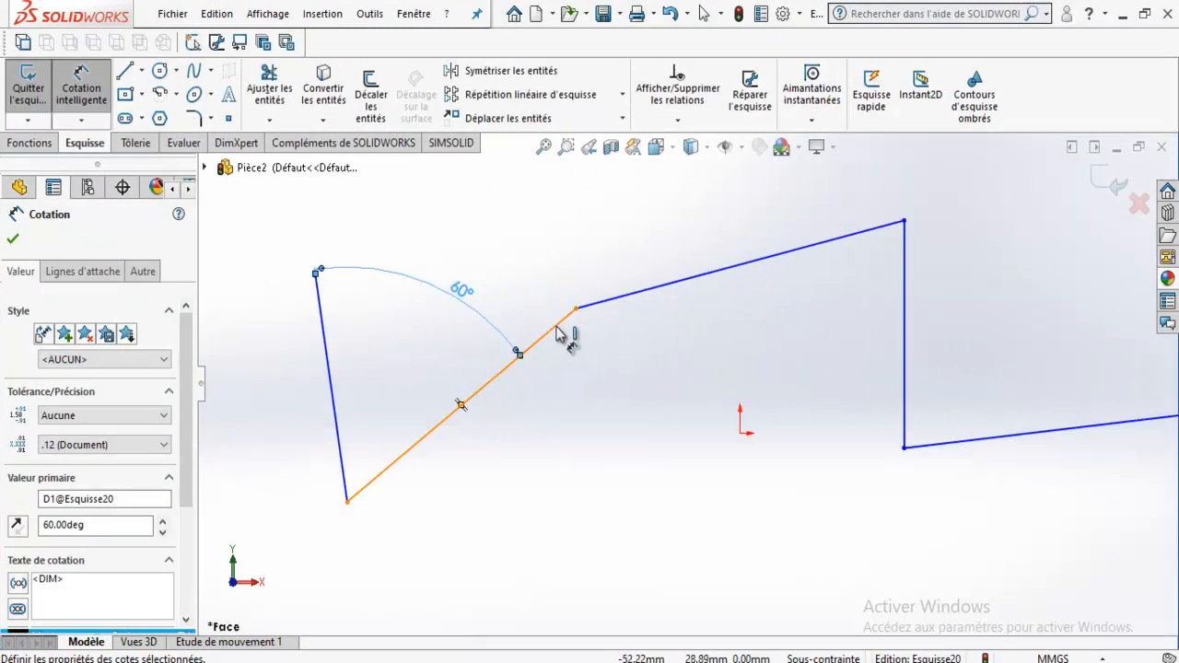
click(560, 335)
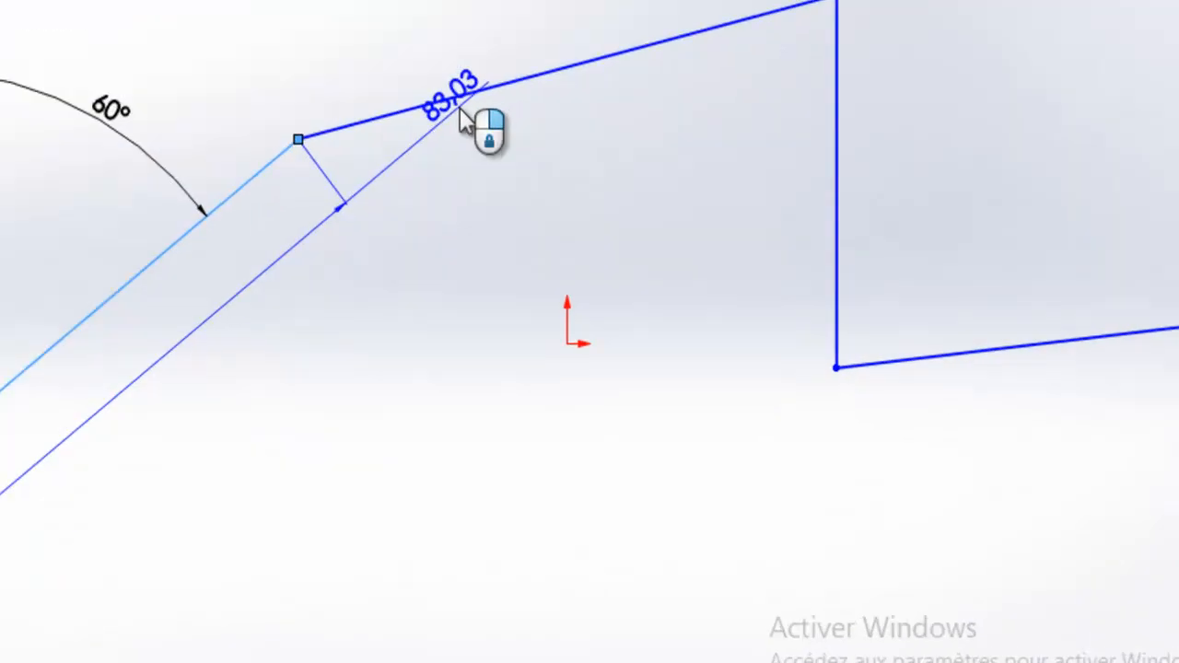
click(462, 98)
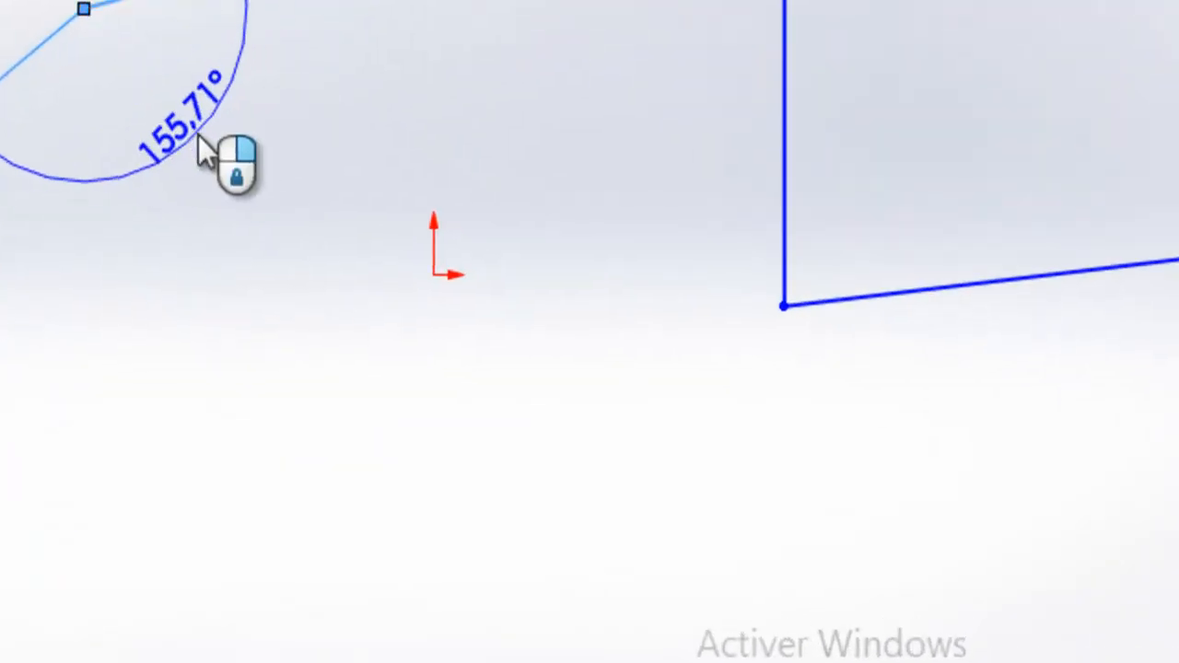
click(208, 148)
text(120)
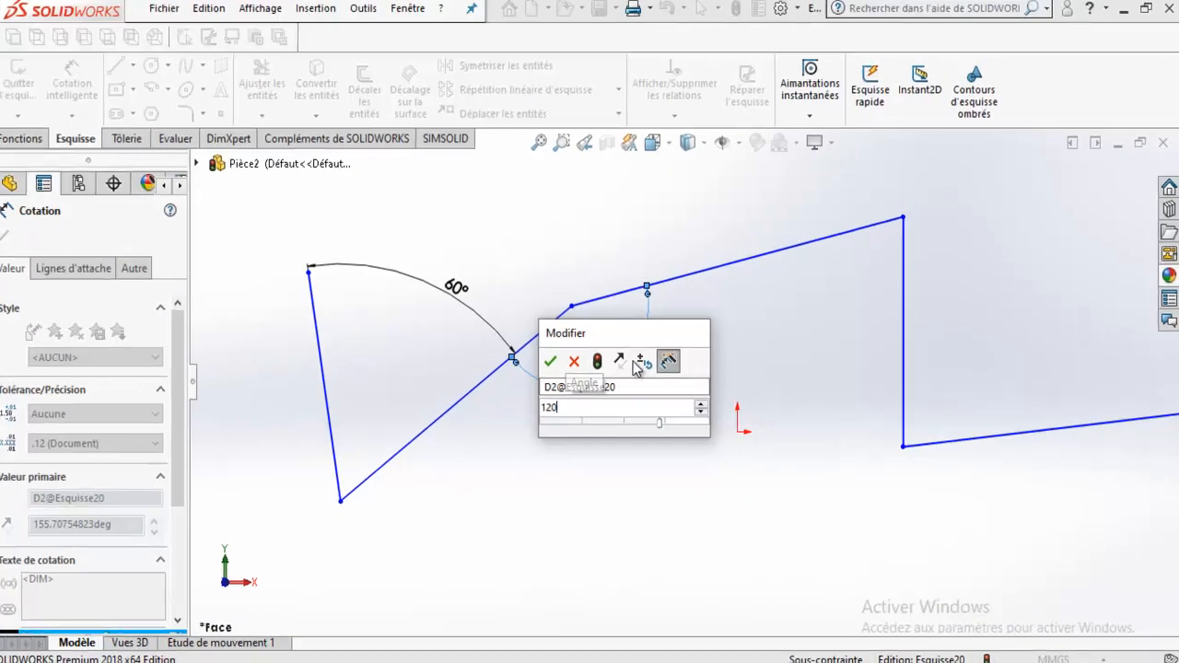
key(Return)
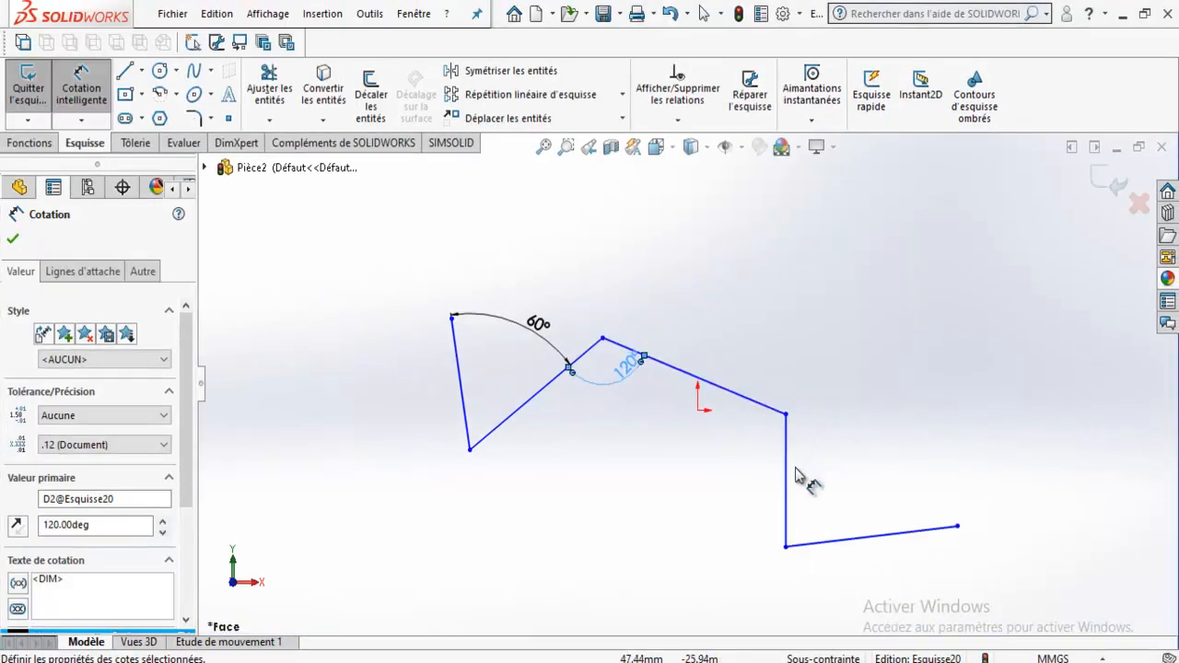
Step: Dimension the outer angle between the chain's third line and the vertical fourth line and set it to 90 degrees
click(779, 450)
click(751, 401)
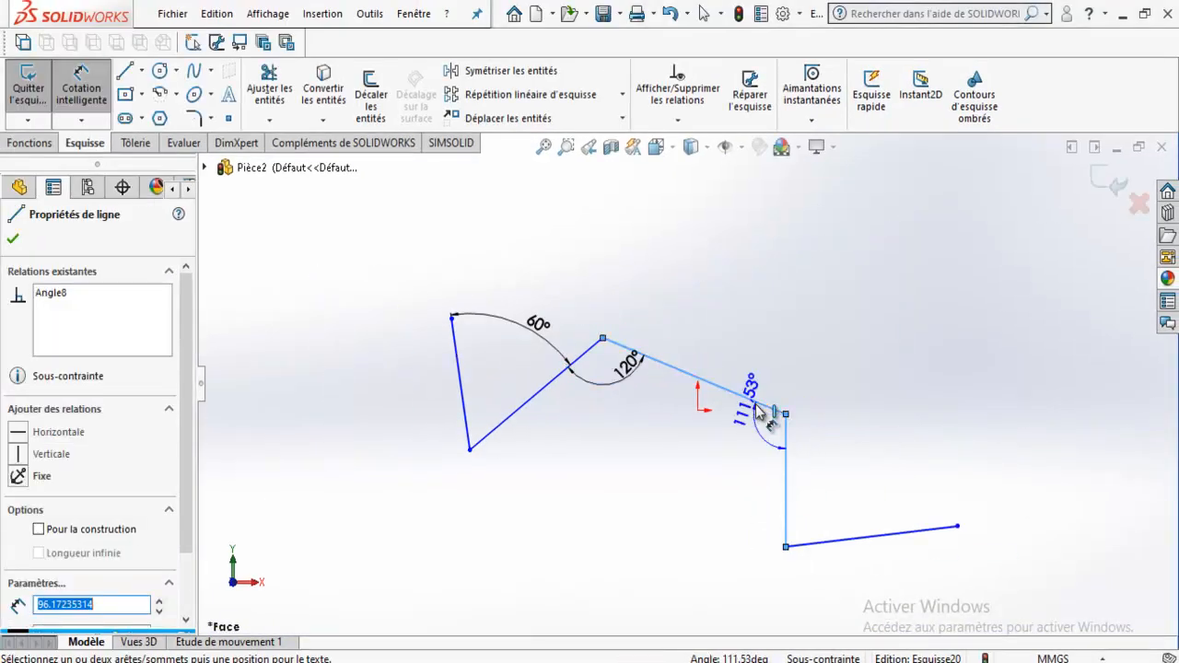
click(837, 316)
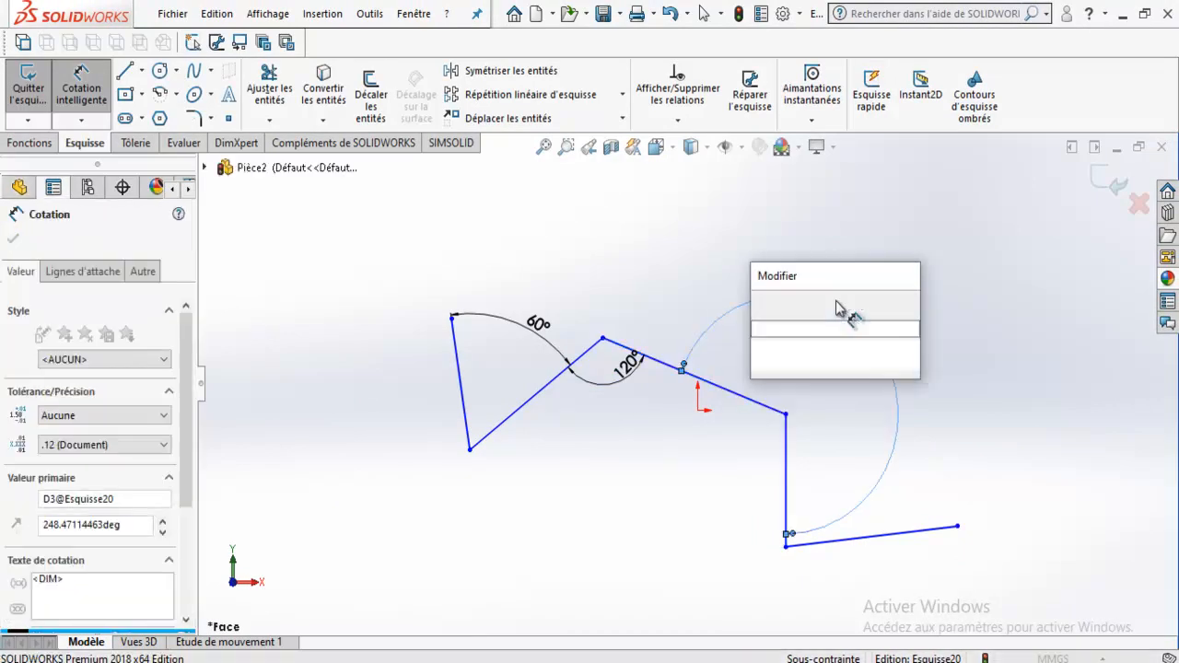
text(90)
key(Return)
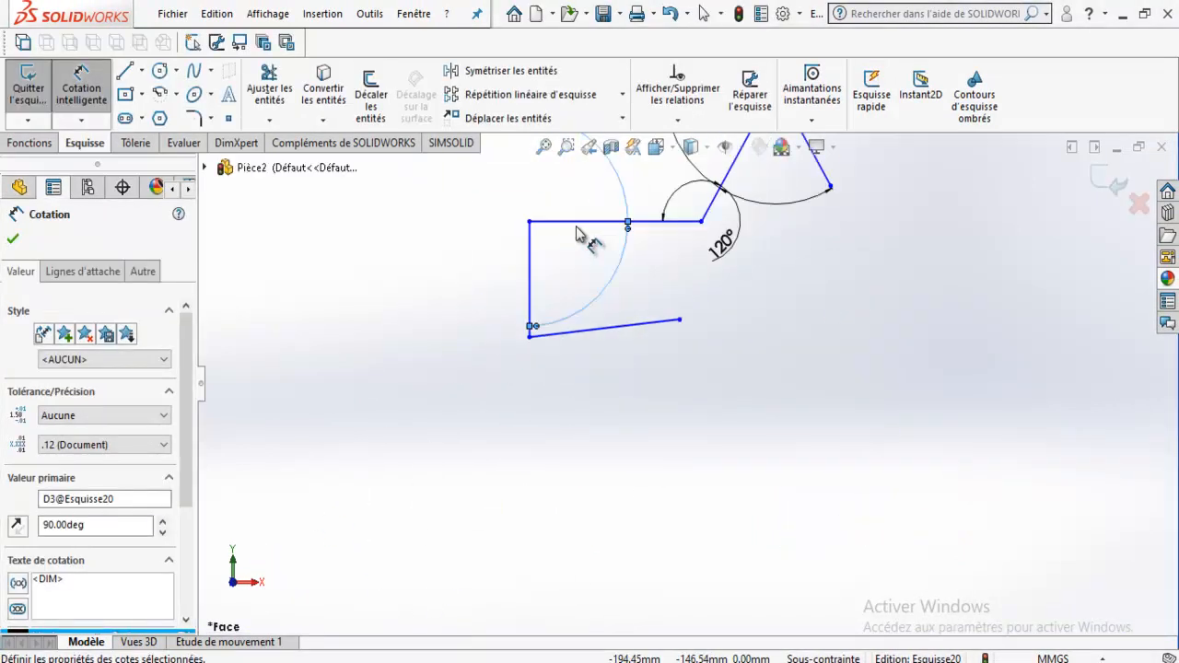
Step: Dimension the angle between the vertical fourth line and the last line of the chain and set it to 90 degrees
click(628, 343)
click(556, 316)
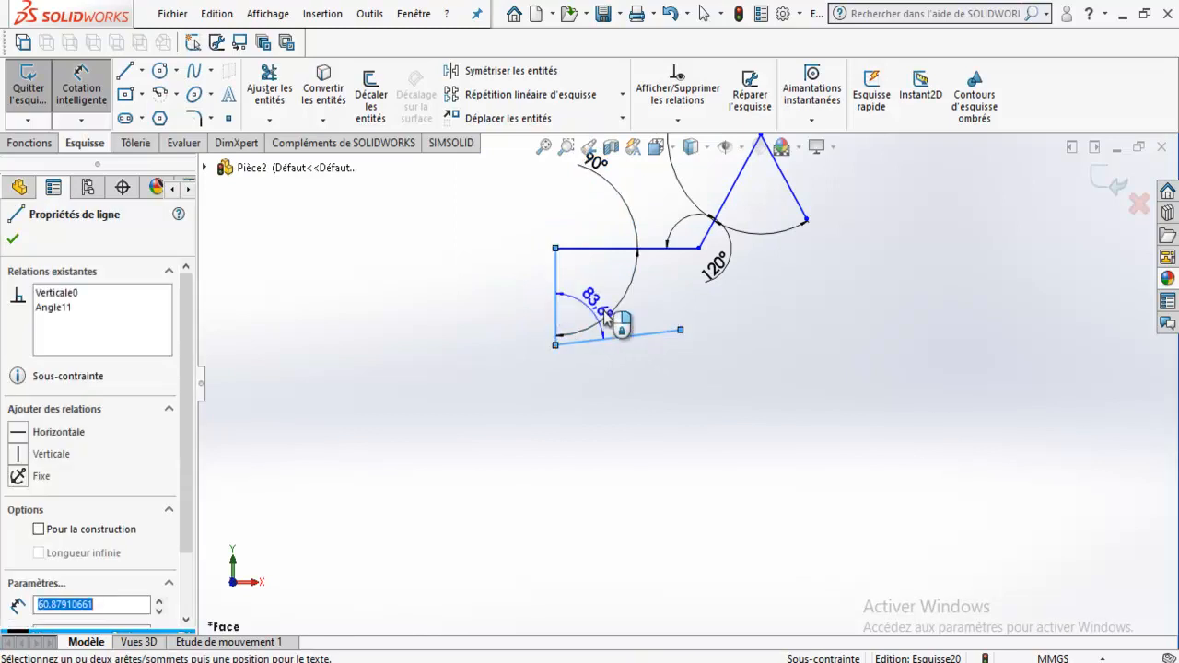
click(662, 310)
text(90)
key(Return)
scroll(692, 375, up, 1)
scroll(740, 328, up, 2)
scroll(743, 327, down, 2)
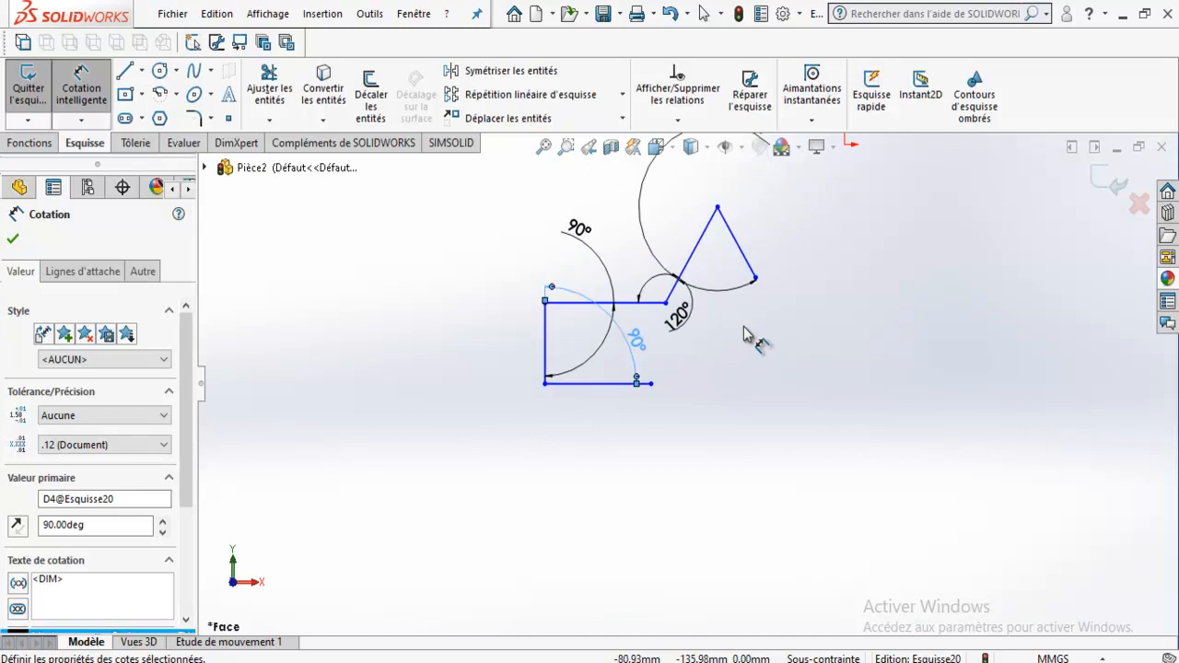
scroll(748, 315, up, 3)
scroll(733, 314, down, 3)
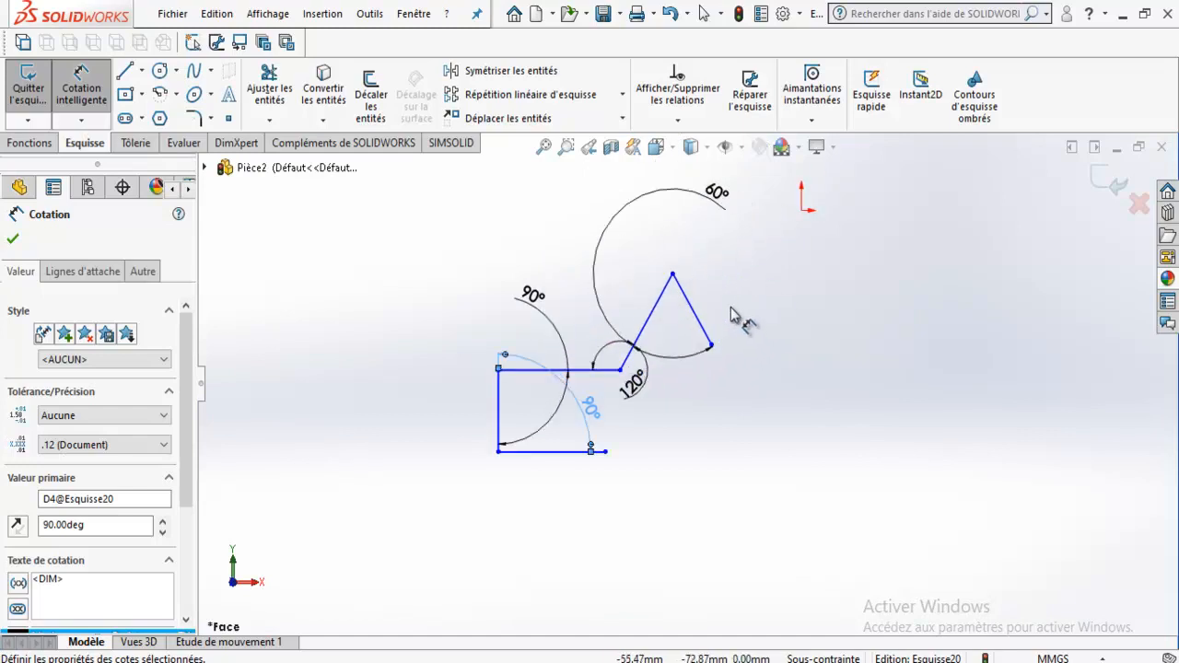
click(656, 319)
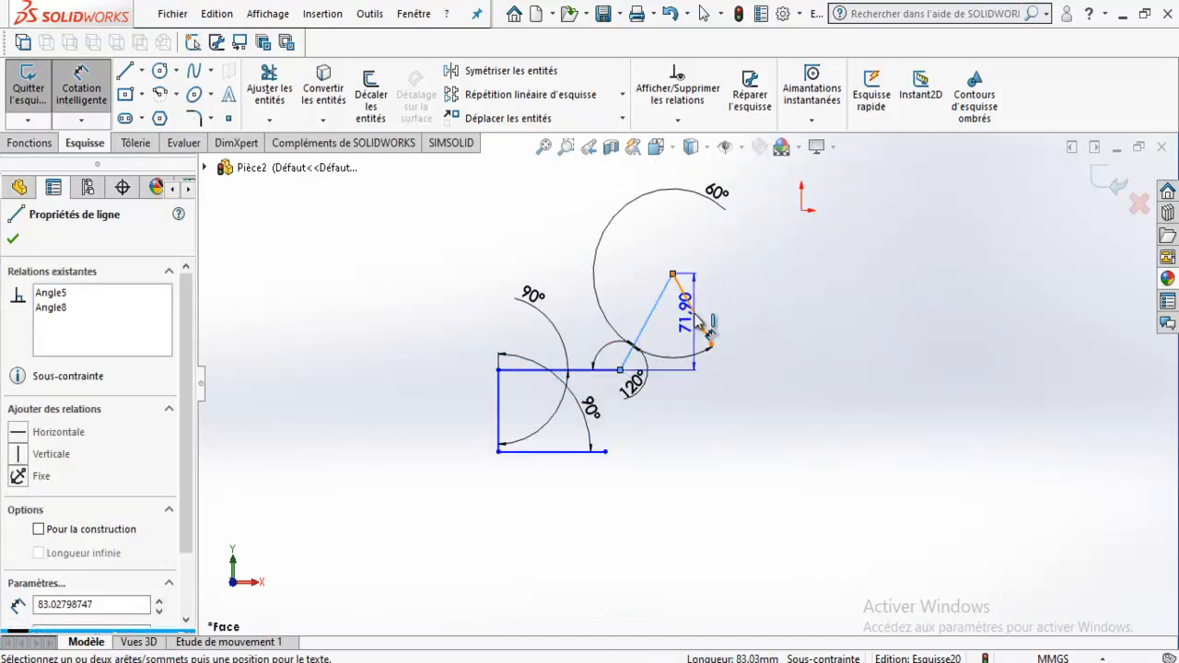
click(695, 314)
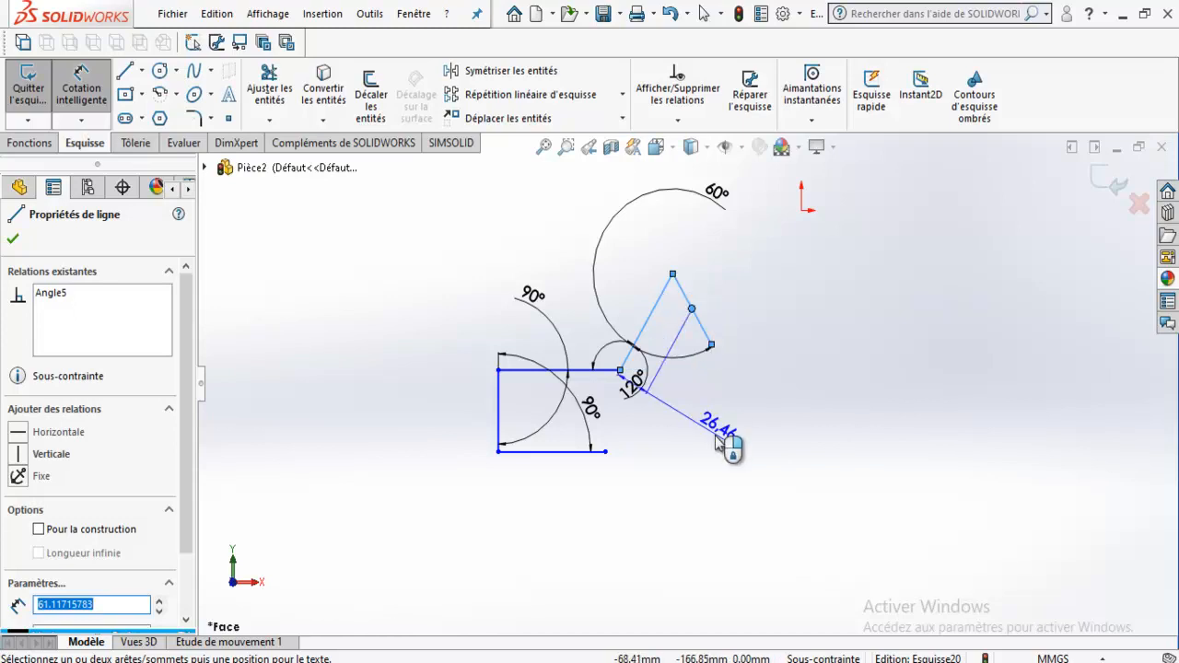
key(Escape)
key(Escape)
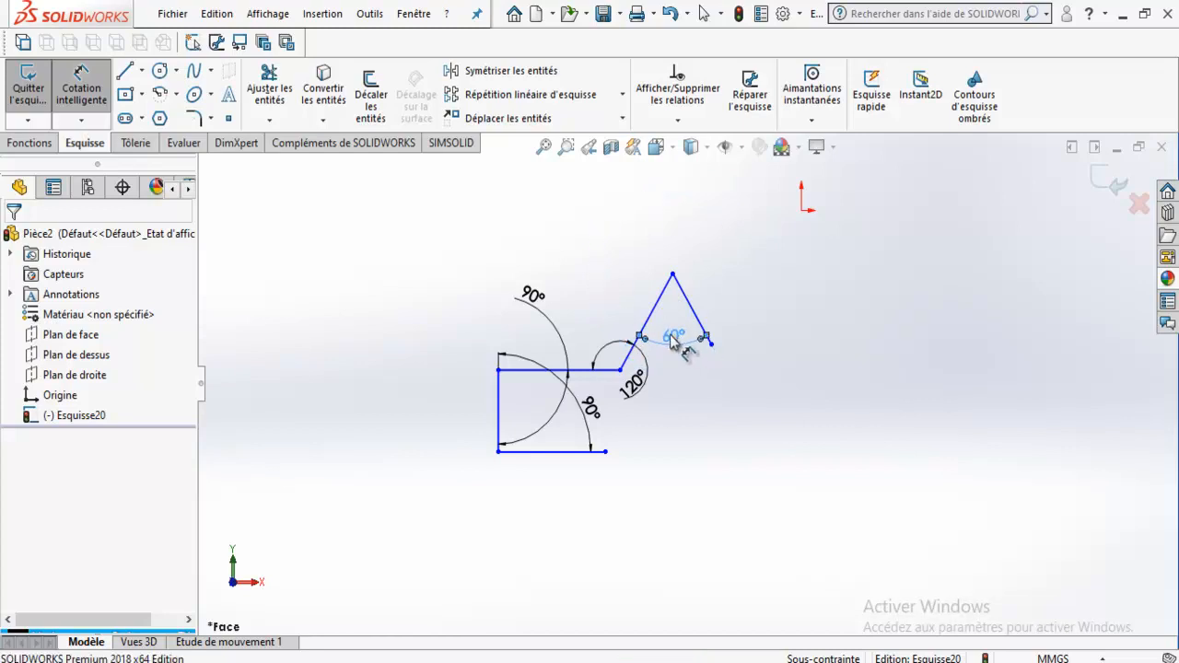
Step: Add a second angle dimension between the two slanted lines below the existing one and accept it as a driven dimension
click(677, 348)
scroll(726, 335, up, 3)
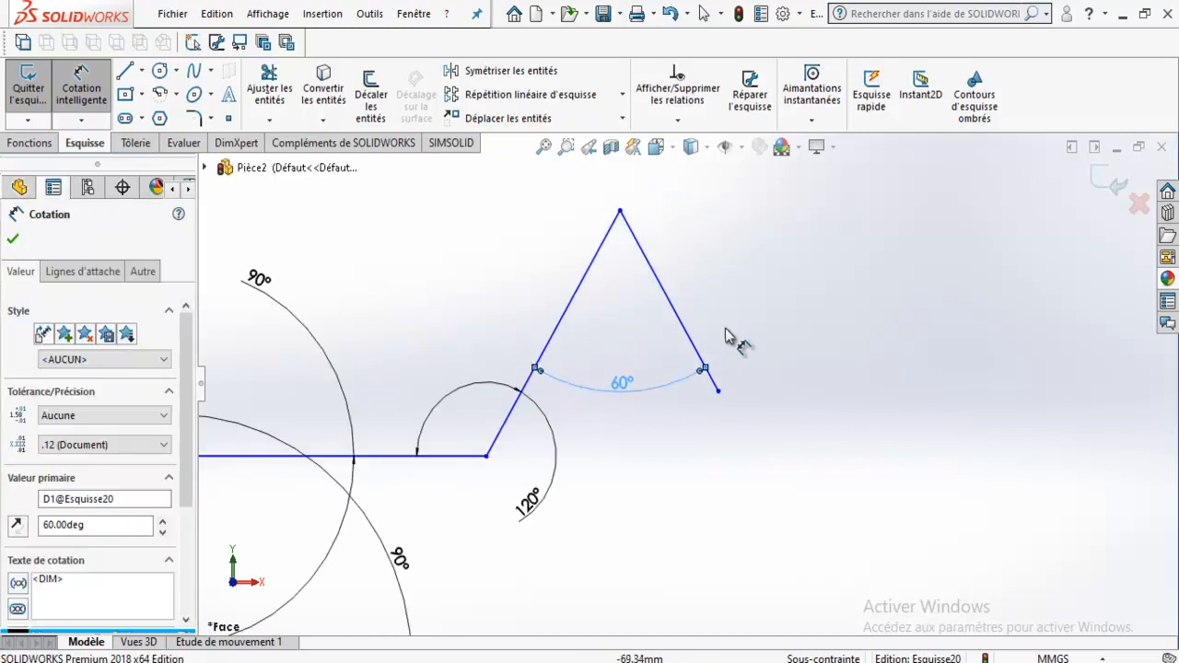
click(578, 297)
click(663, 290)
click(64, 521)
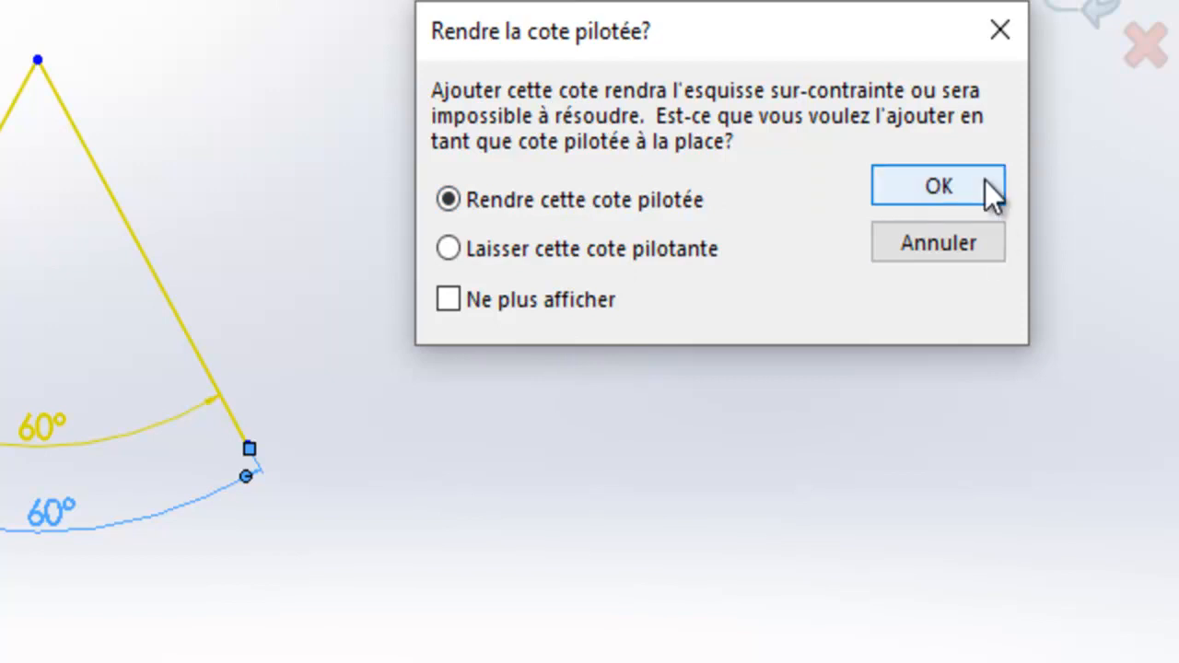
click(939, 187)
click(4, 610)
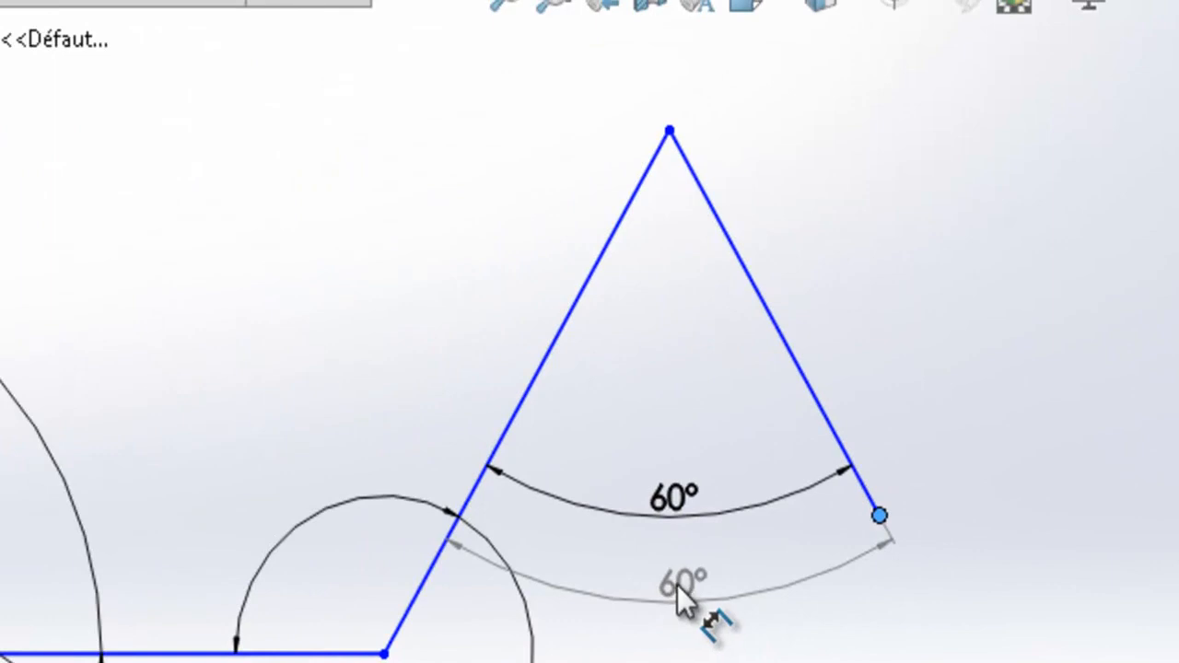
Step: Try to delete the driven 60° dimension and undo the recent angle dimension edits
key(Delete)
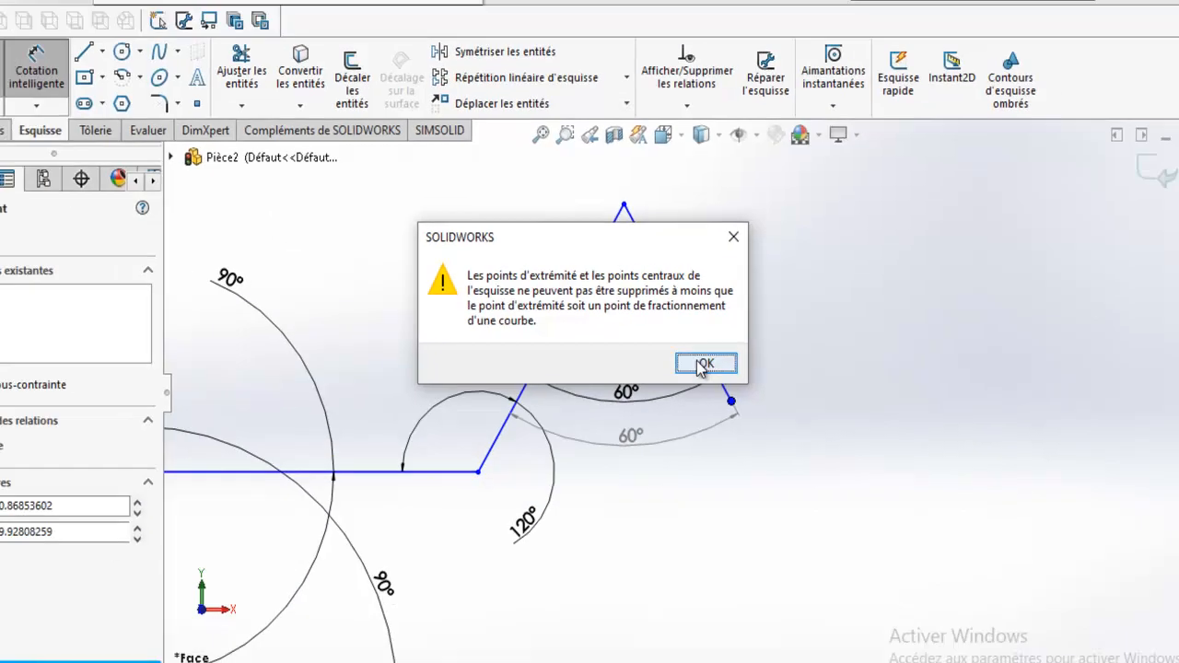
click(830, 441)
key(Escape)
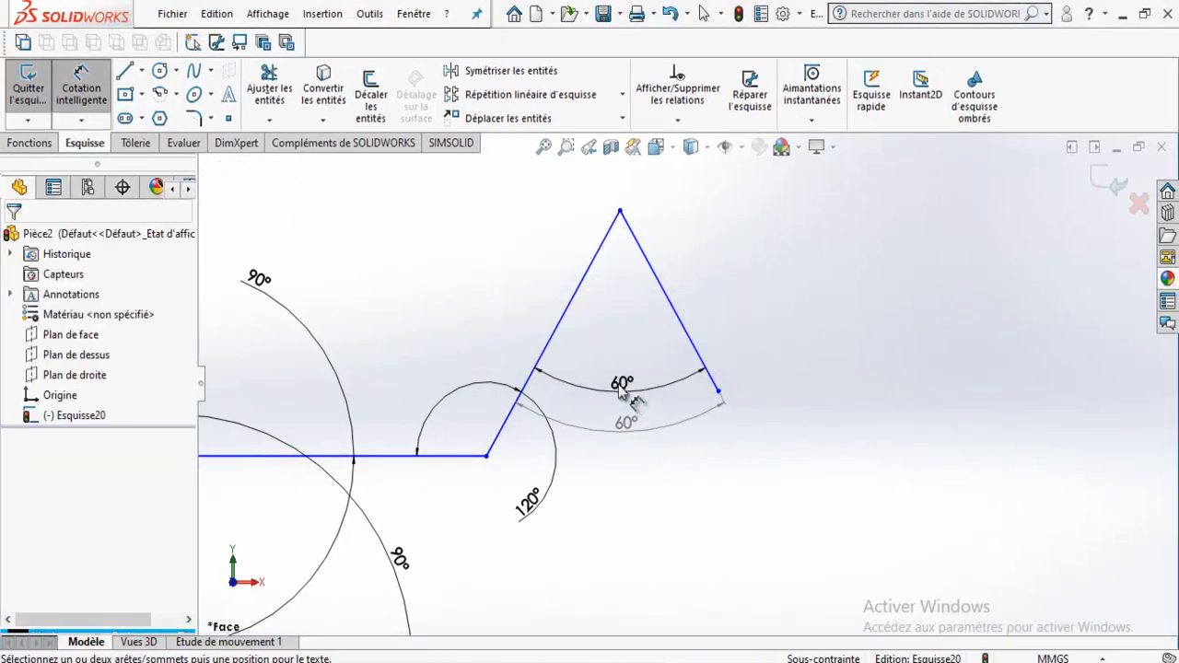
click(669, 13)
scroll(682, 359, up, 8)
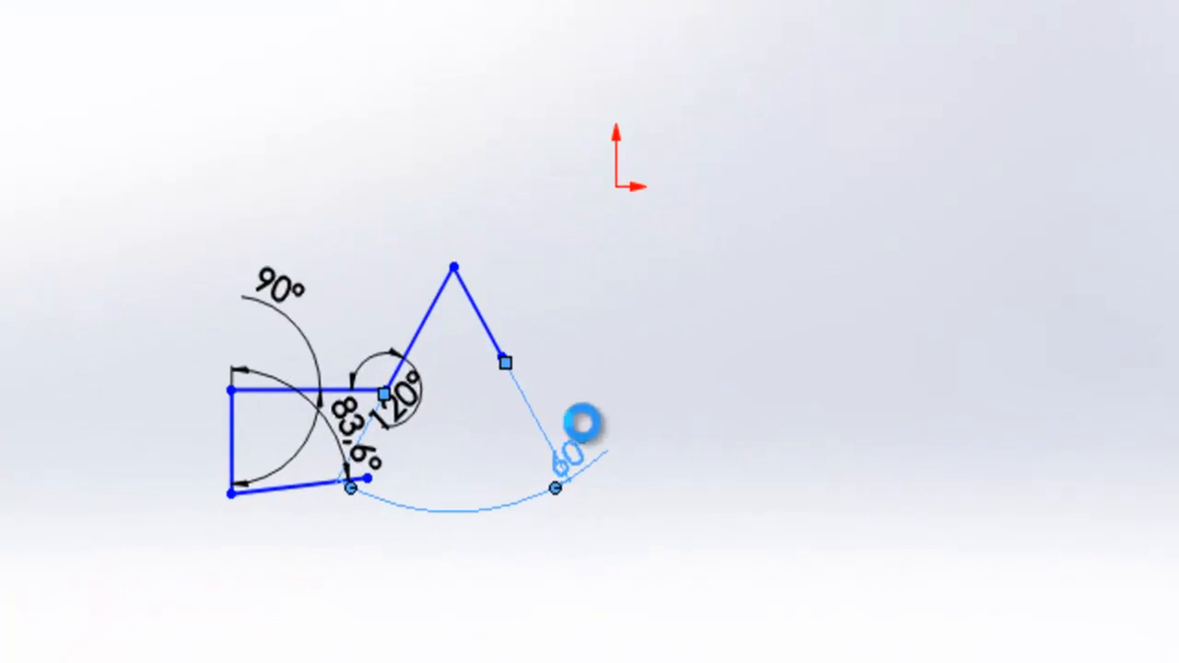
Step: Delete the existing line sketch and start a new sketch on the front plane (Plan de face)
key(Delete)
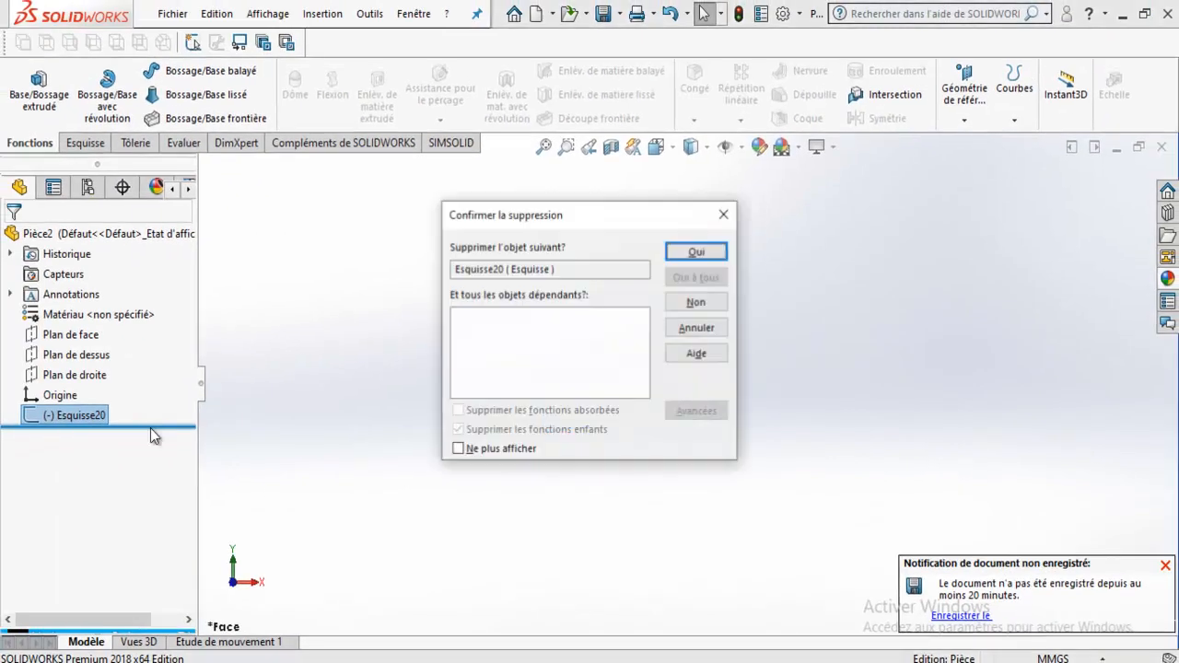
key(Return)
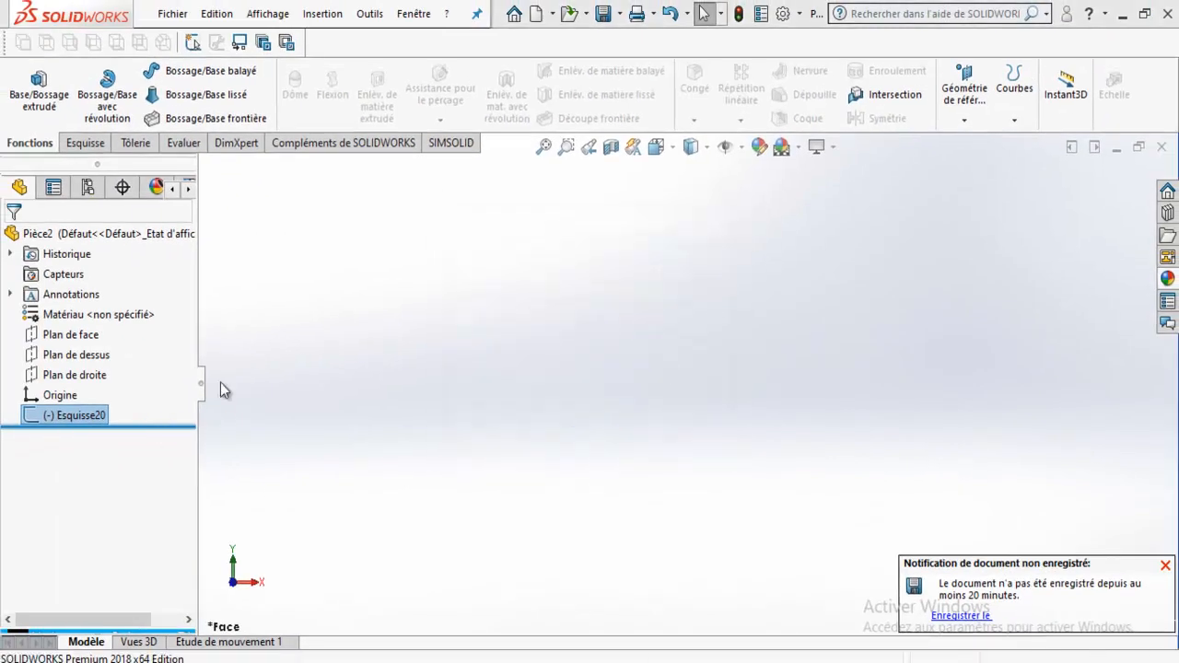
click(86, 144)
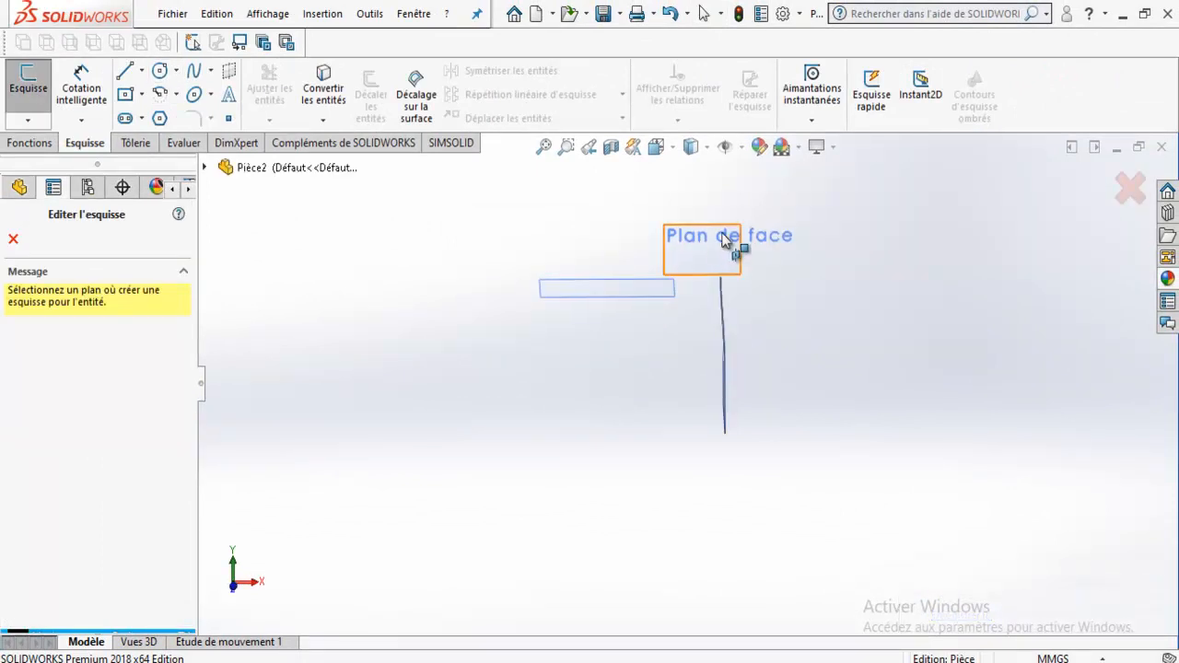
click(763, 241)
Step: Draw a centre-point circle with a radius of about 351.5 mm on the negative X side of the origin
click(692, 238)
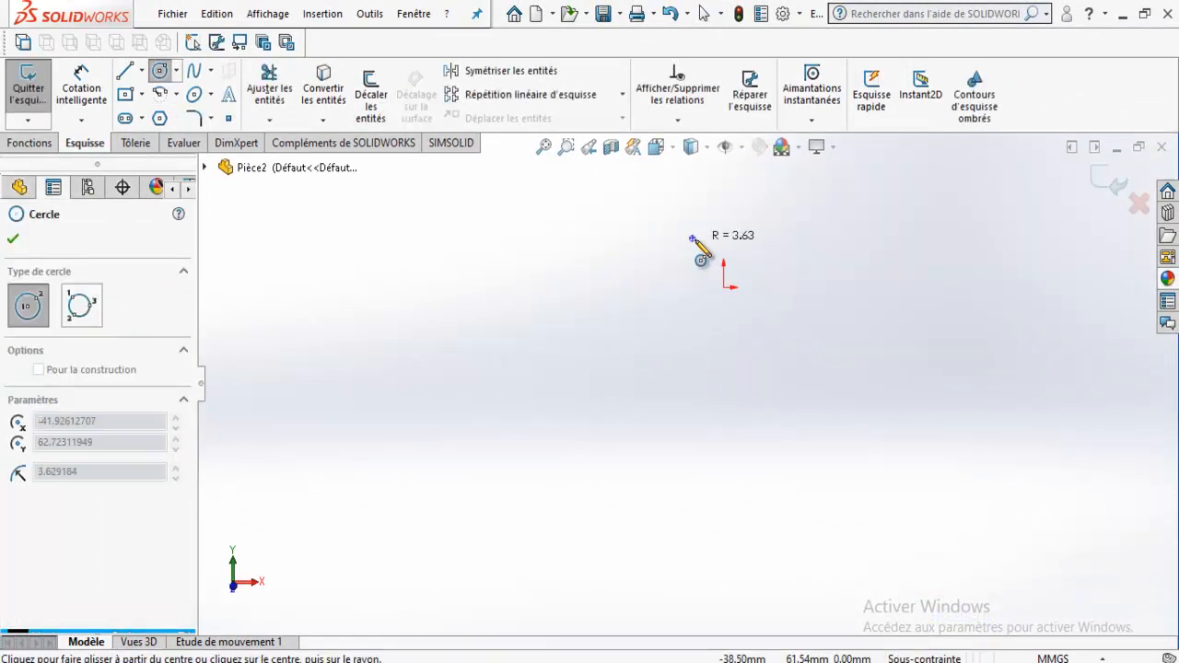
click(159, 71)
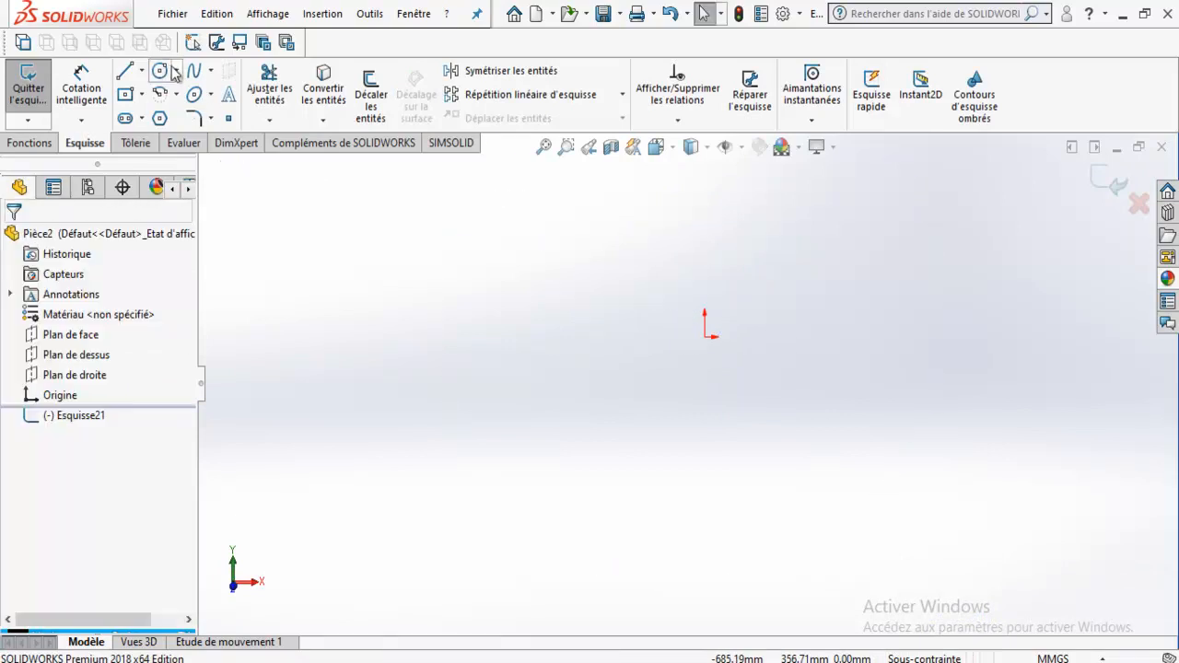
click(177, 72)
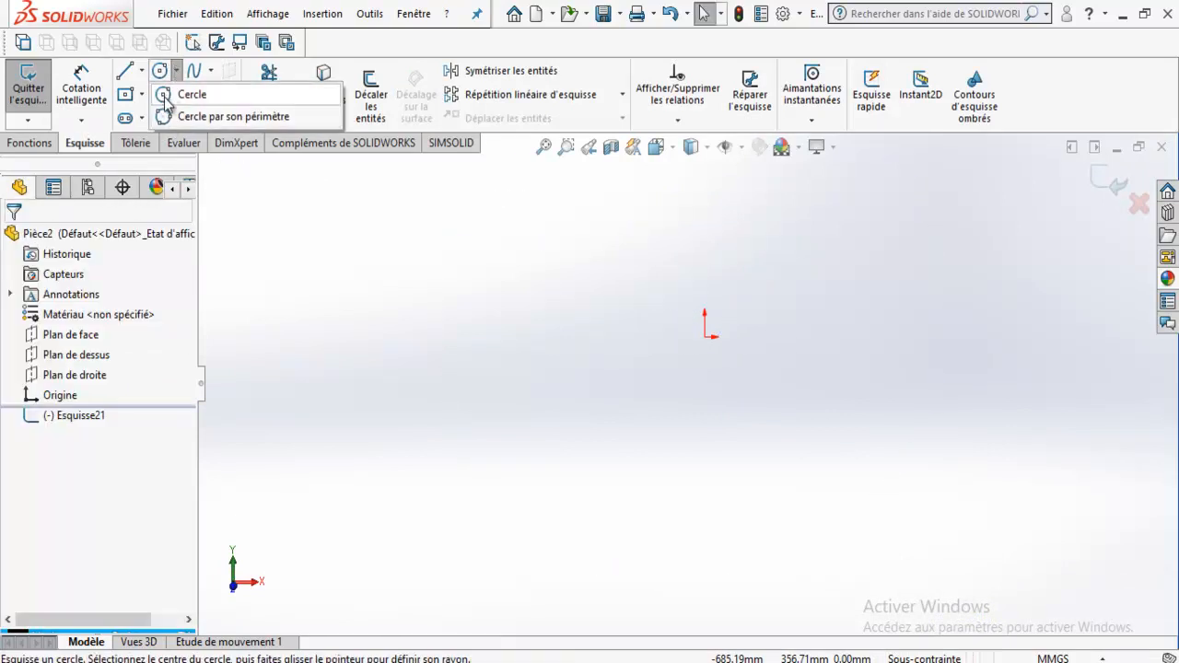
click(166, 96)
click(440, 321)
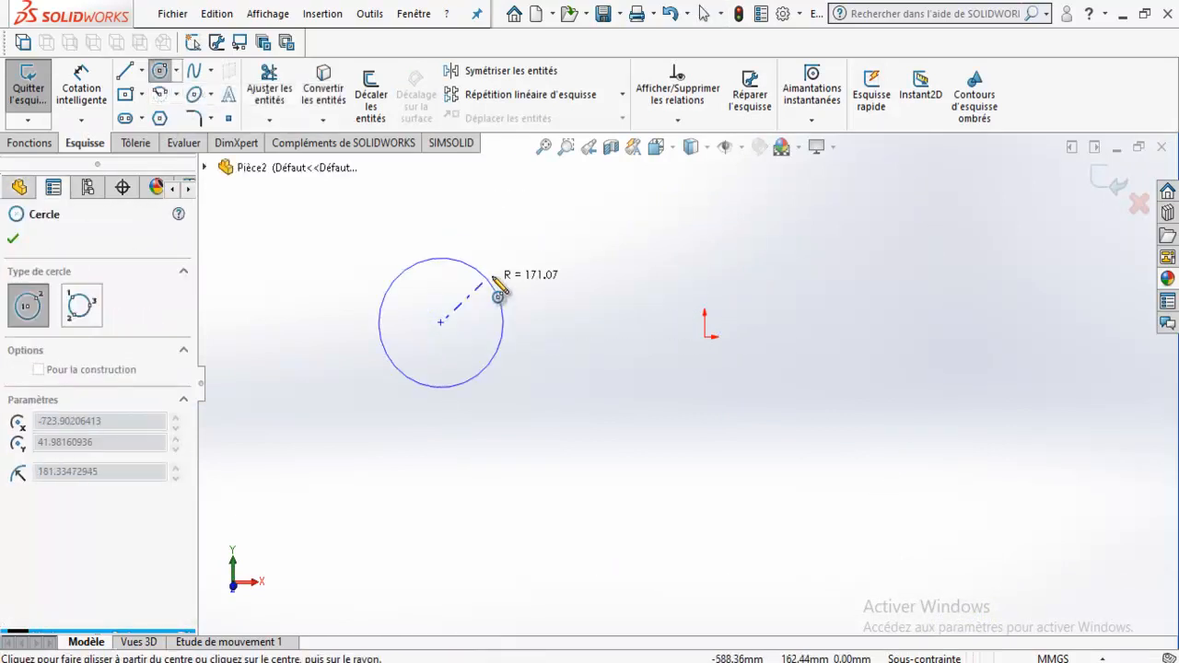
click(557, 274)
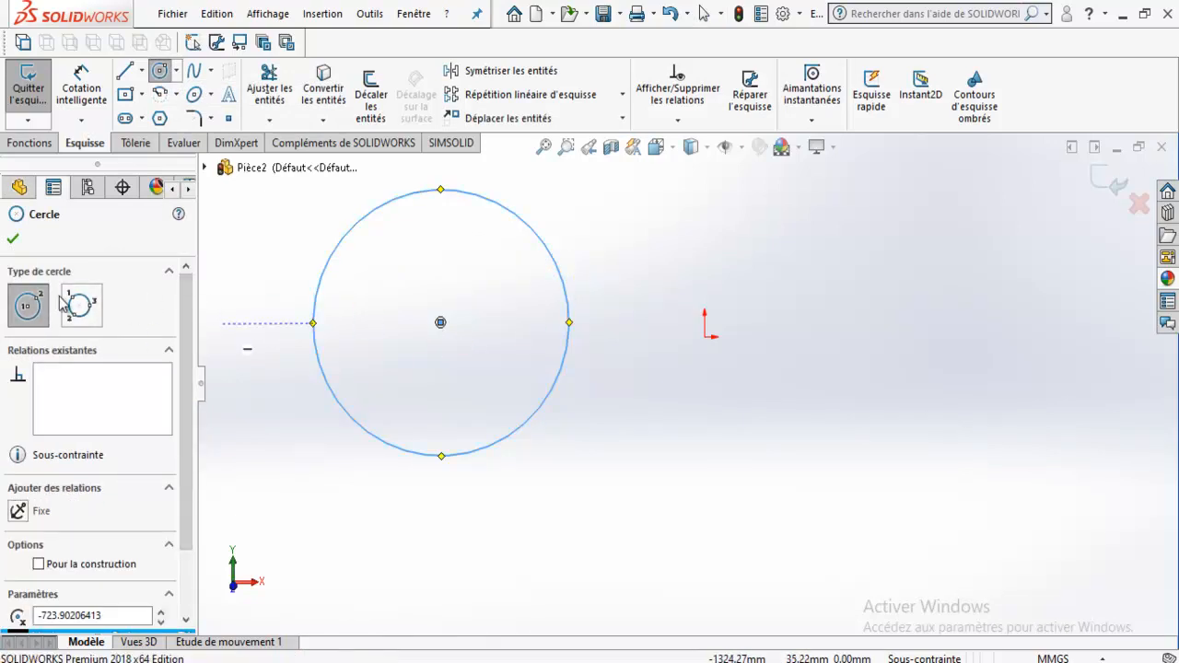
Step: Set the circle's radius to 300 mm
drag(191, 308, 192, 372)
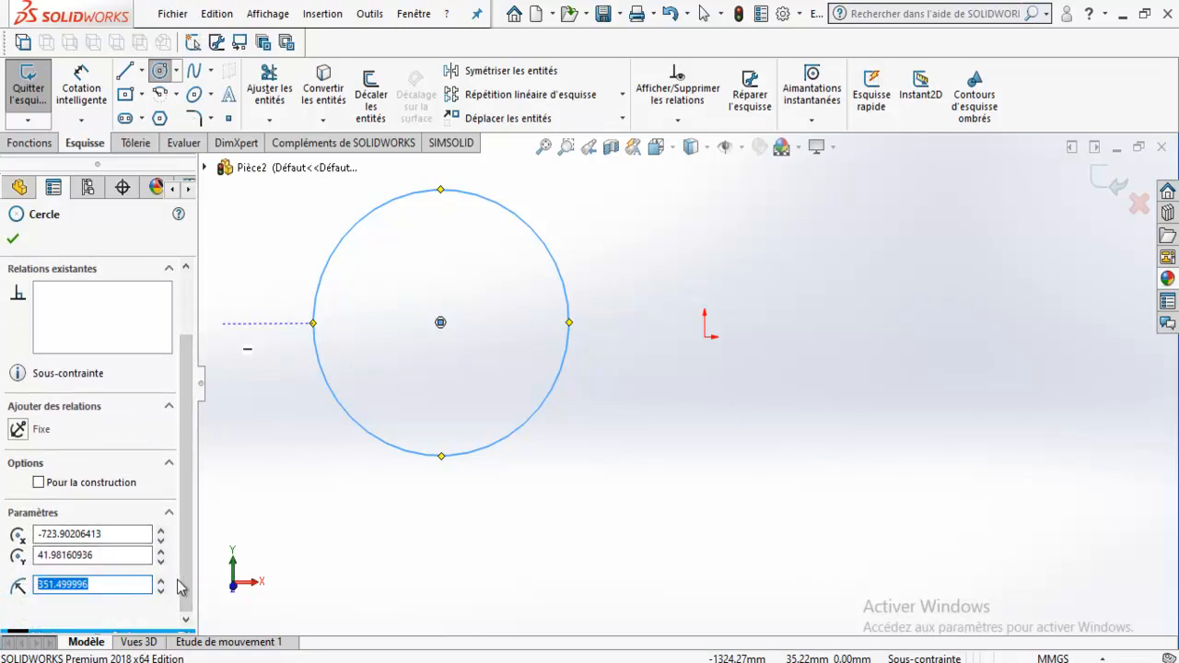
text(300)
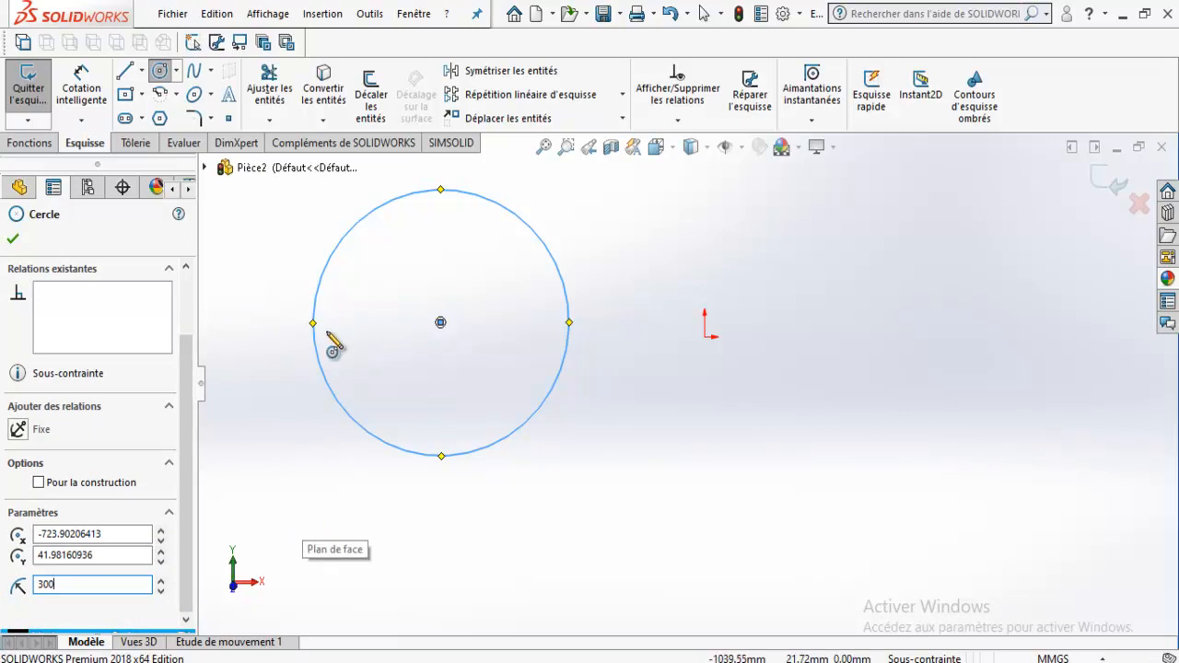
key(Return)
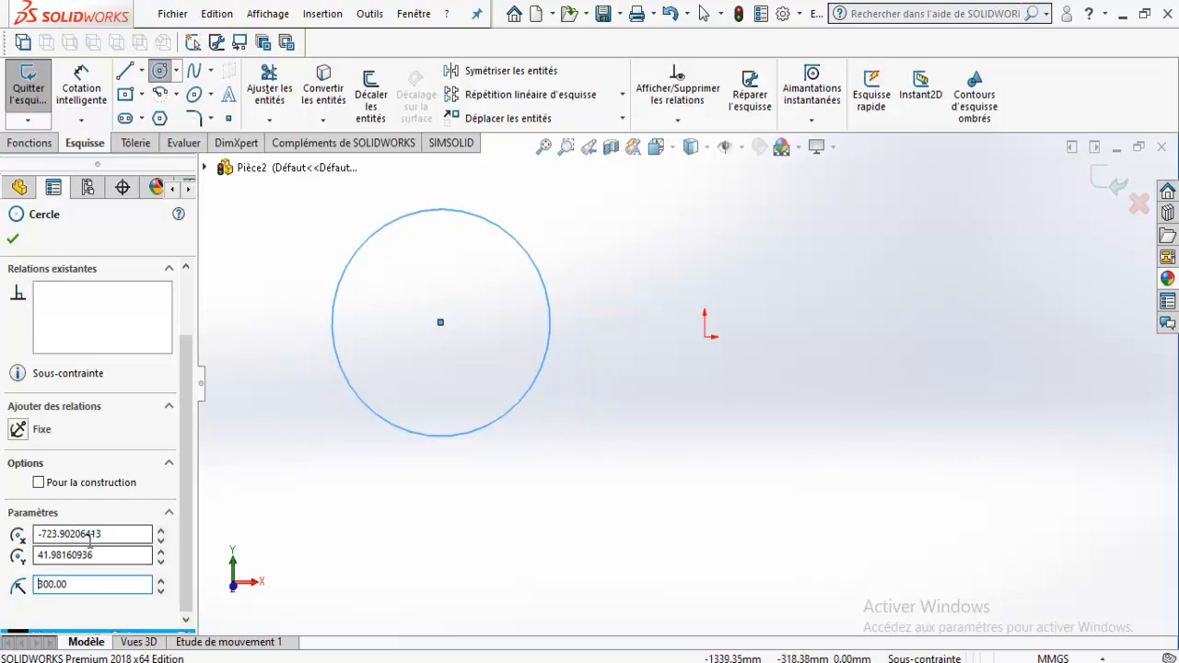
Step: Add a horizontal diameter dimension below the circle, keeping its current value
click(81, 92)
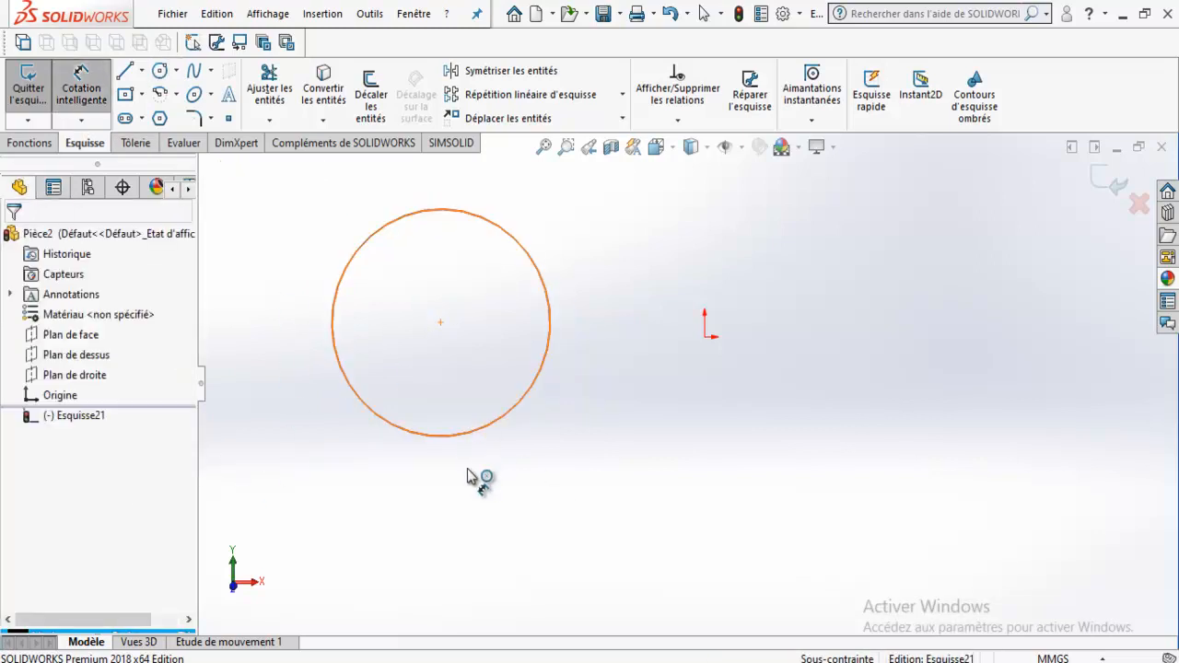
click(479, 430)
click(442, 496)
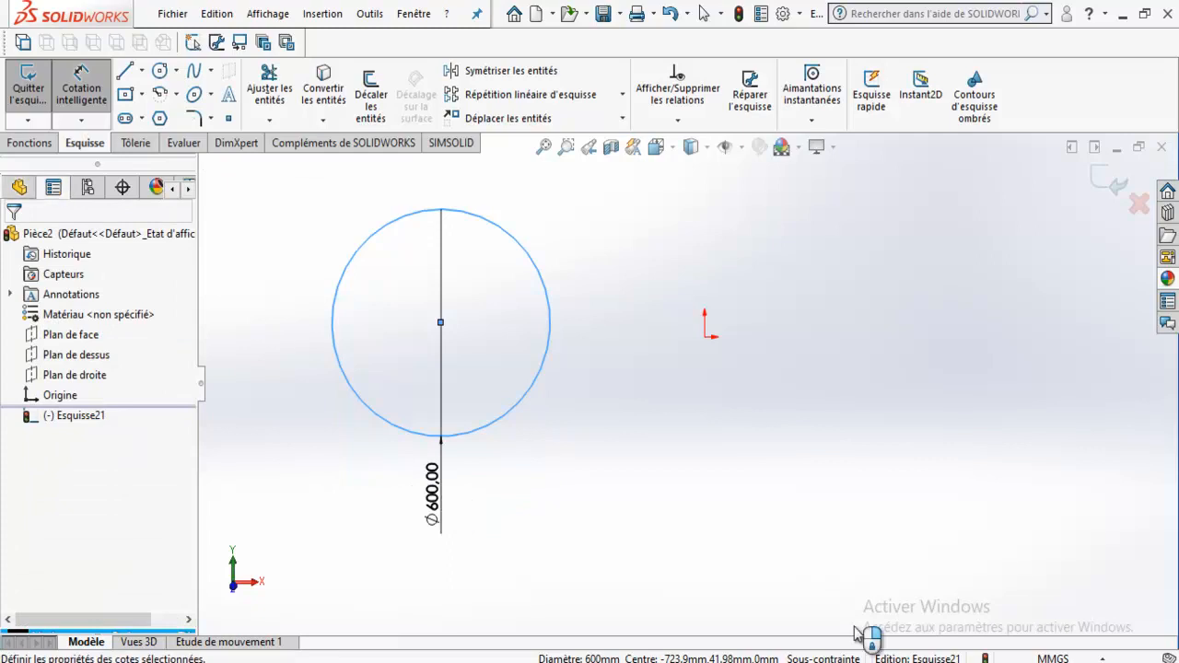
click(442, 499)
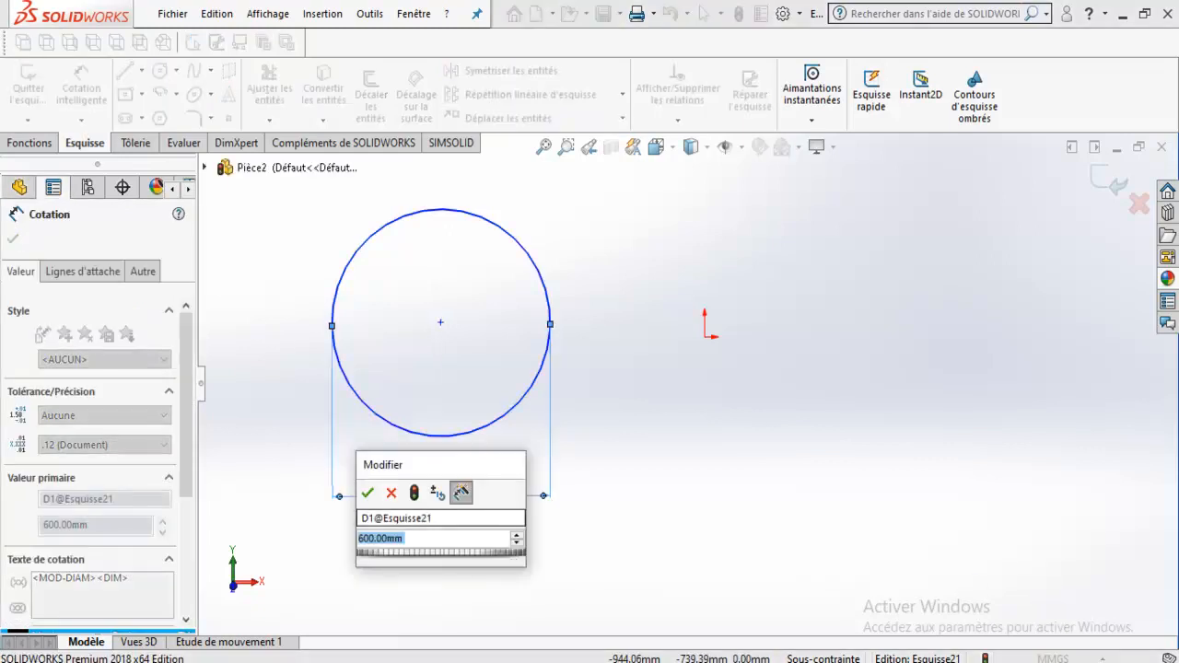
click(367, 495)
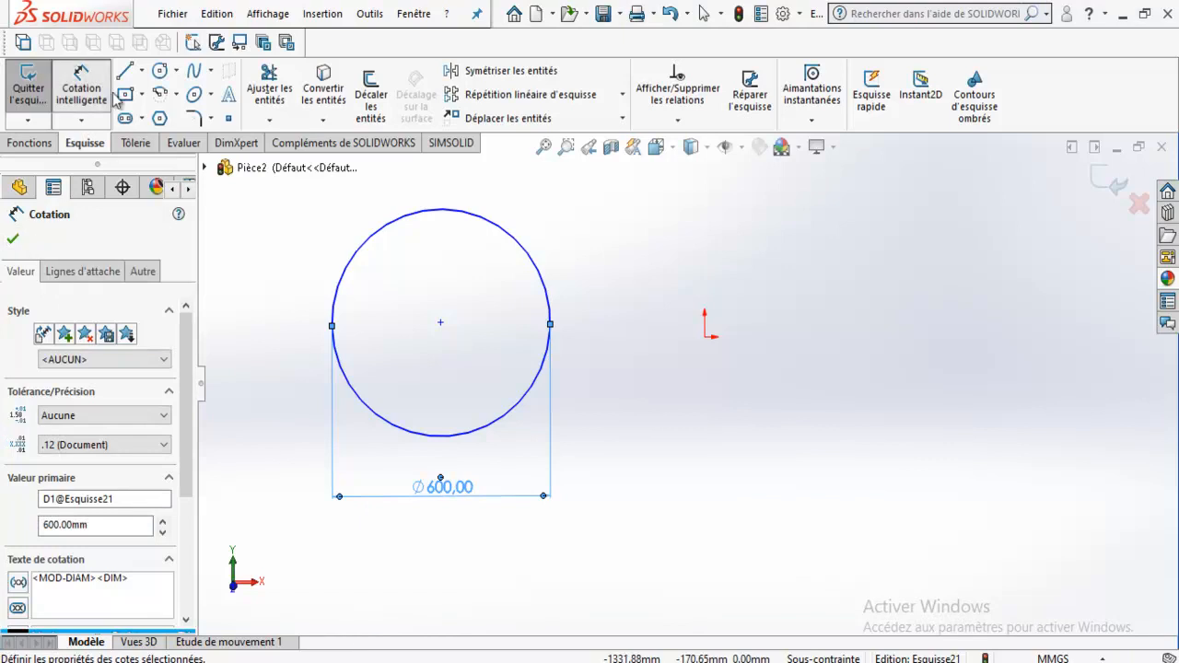
Step: Draw a perimeter circle through three points on the positive X side of the origin
click(176, 70)
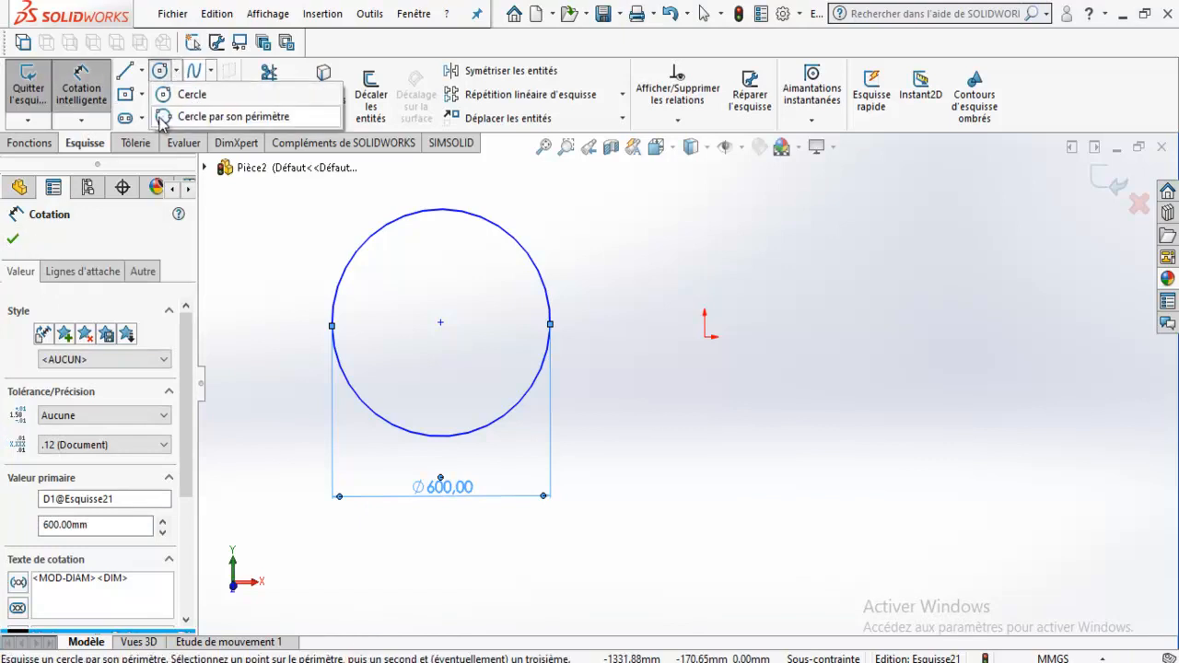
click(162, 117)
click(935, 359)
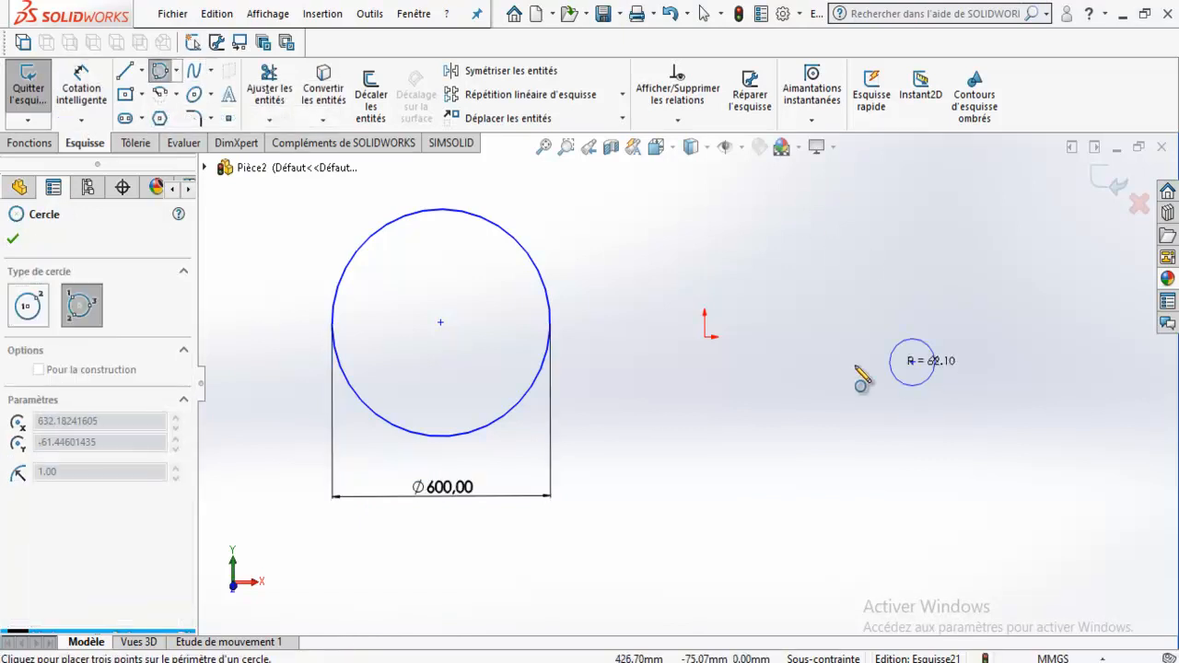
click(758, 360)
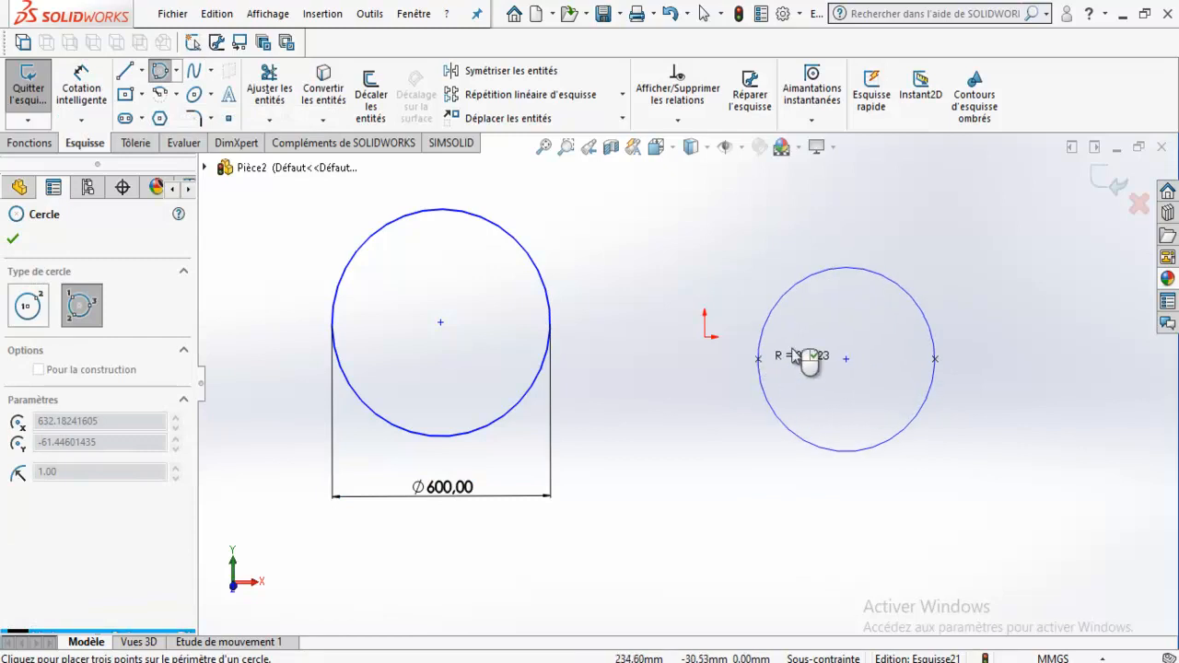
click(838, 272)
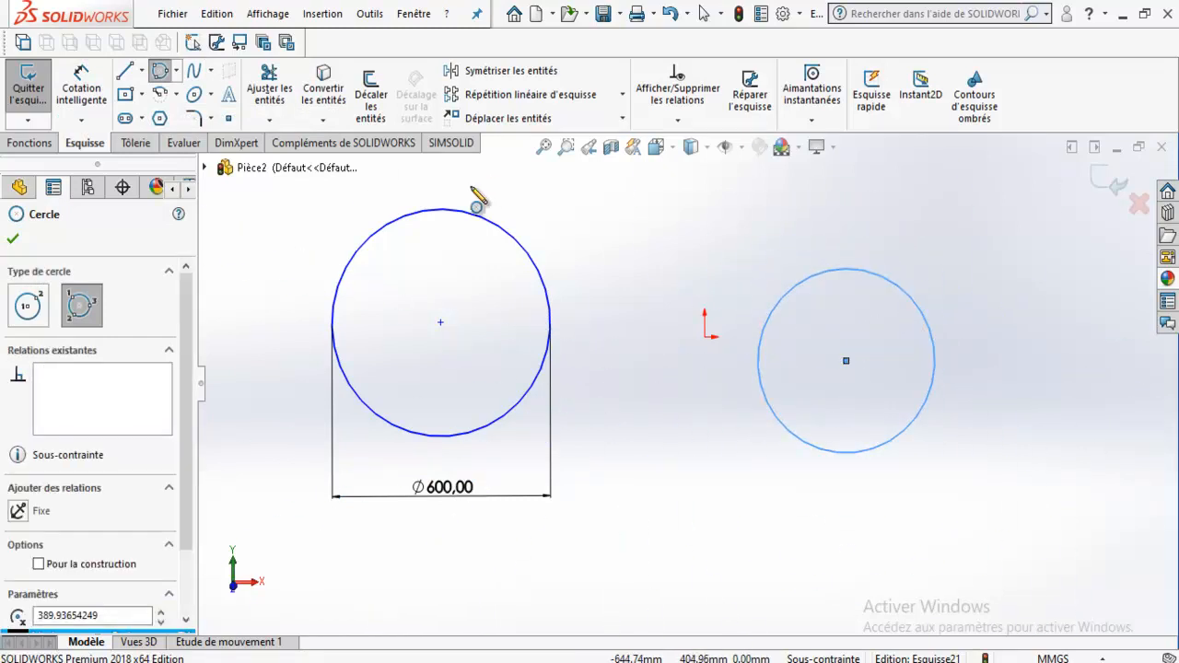
Step: Sketch an open chain of three connected lines beside the dimensioned circle: one slanted, one vertical, and a longer slanted one
key(f)
click(141, 70)
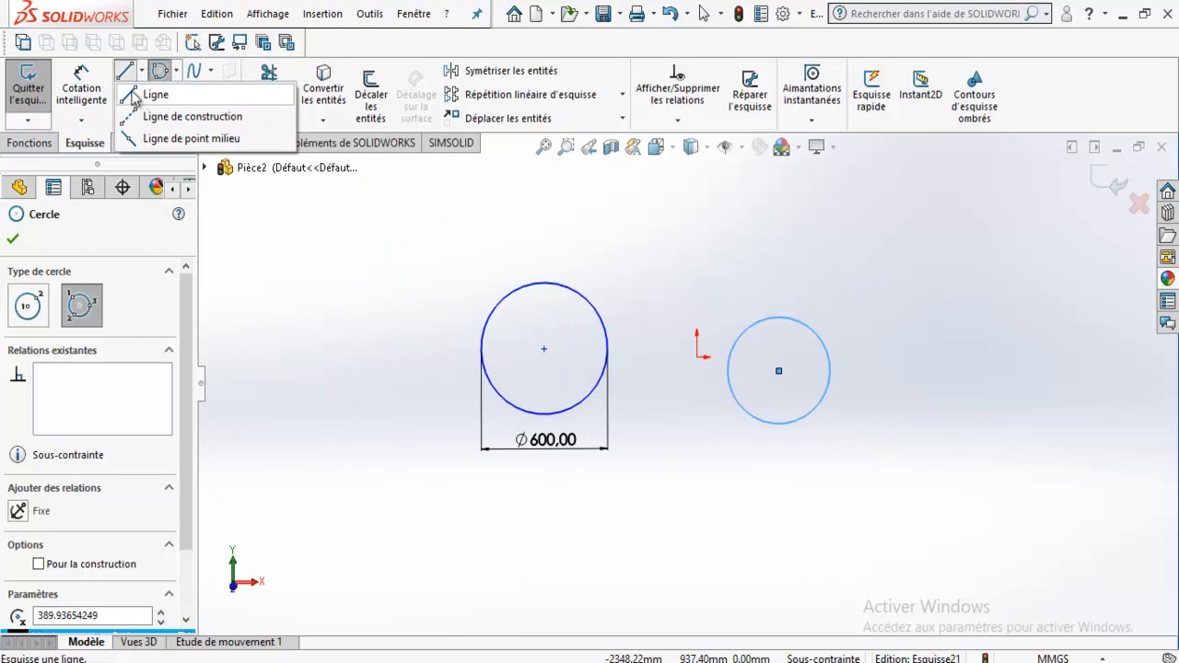
click(148, 92)
click(360, 230)
click(277, 274)
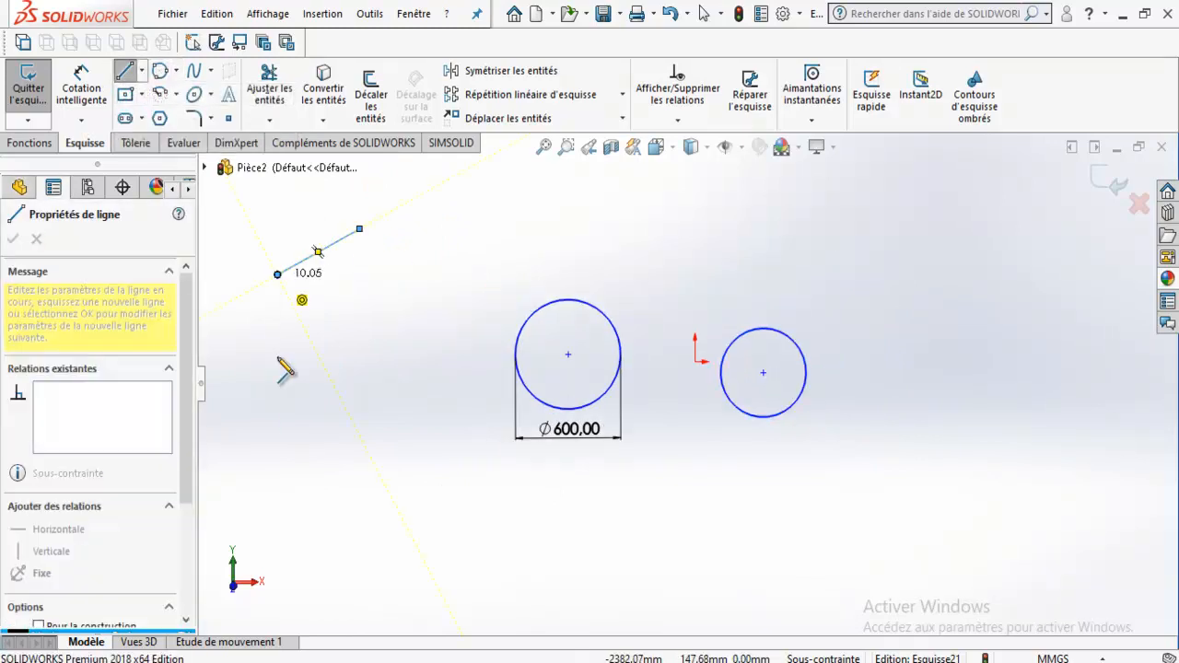
click(277, 423)
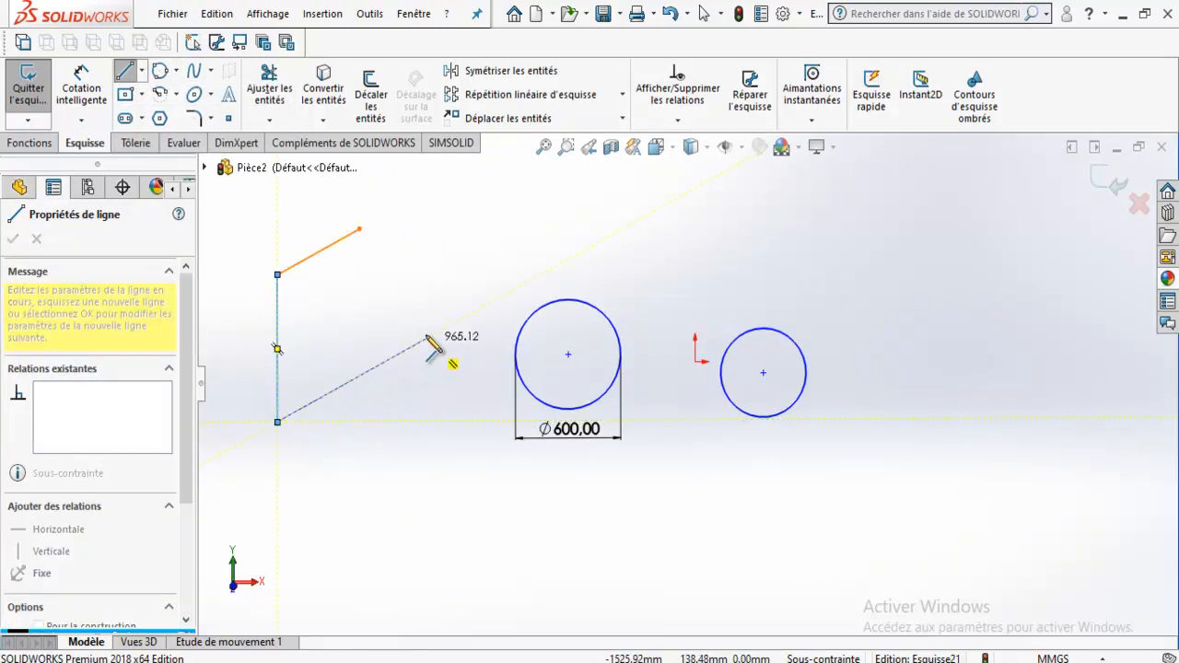
click(132, 75)
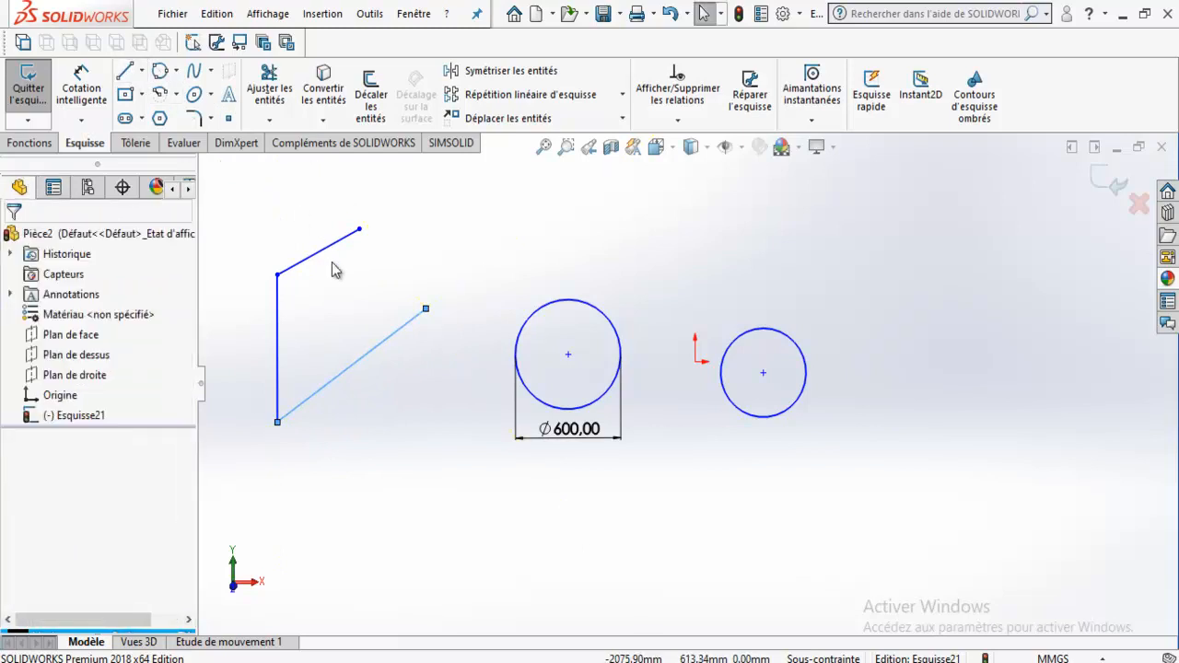
Step: Draw a perimeter circle tangent to all three lines of the open chain
click(179, 74)
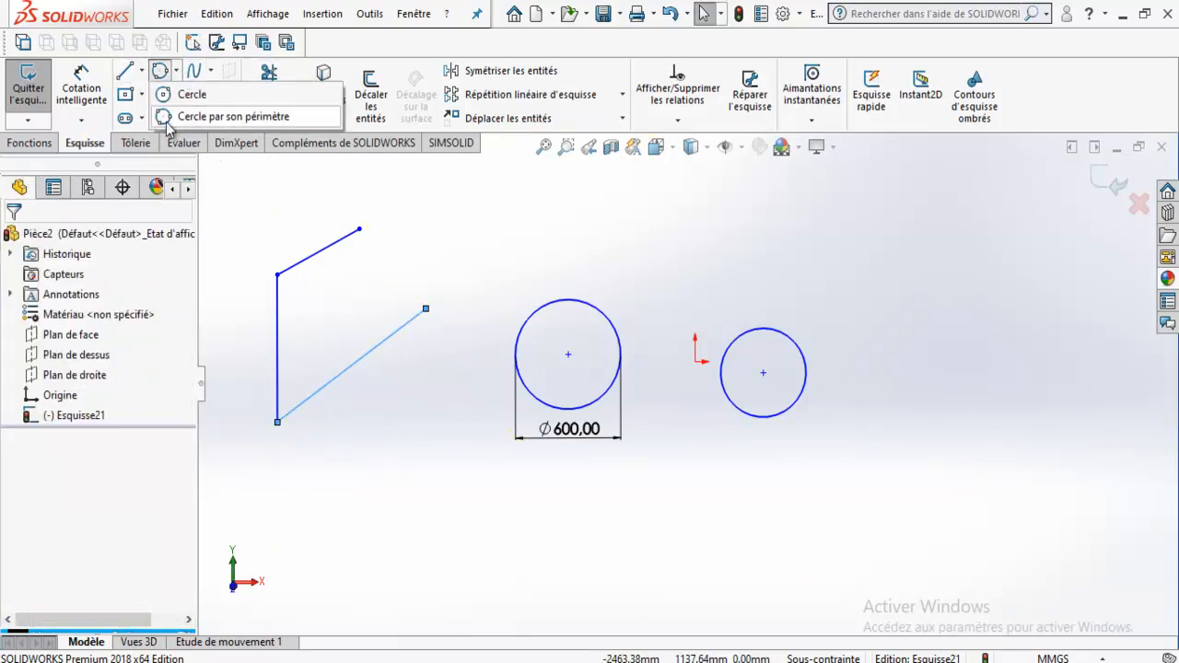
click(175, 118)
click(279, 274)
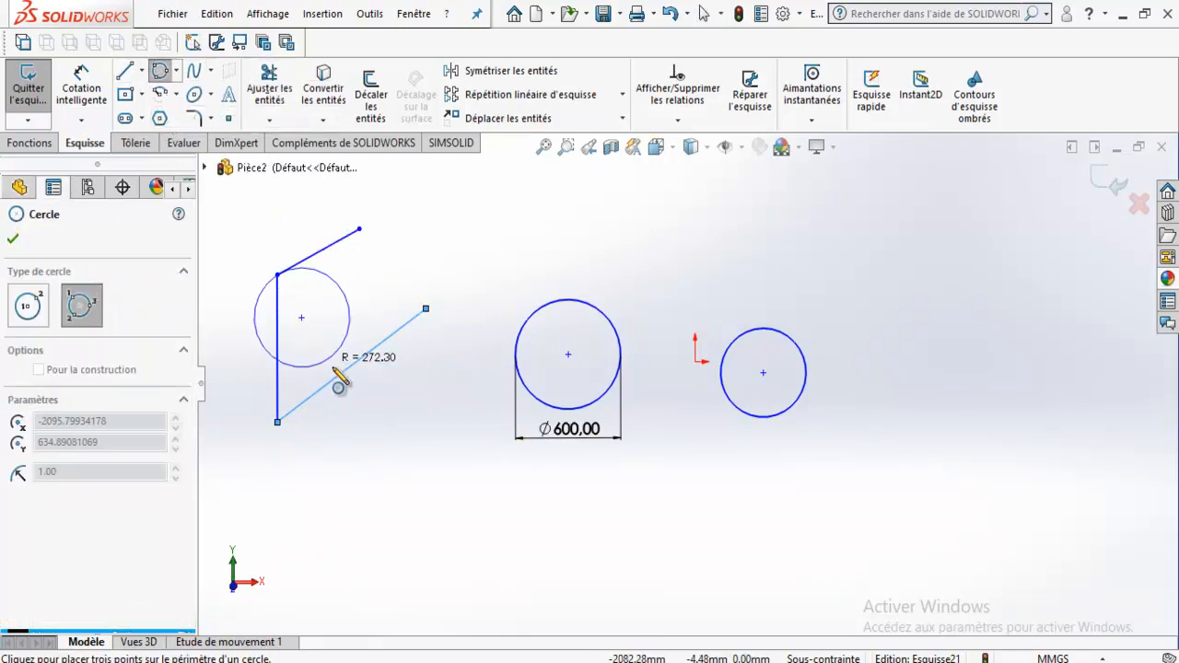
click(317, 353)
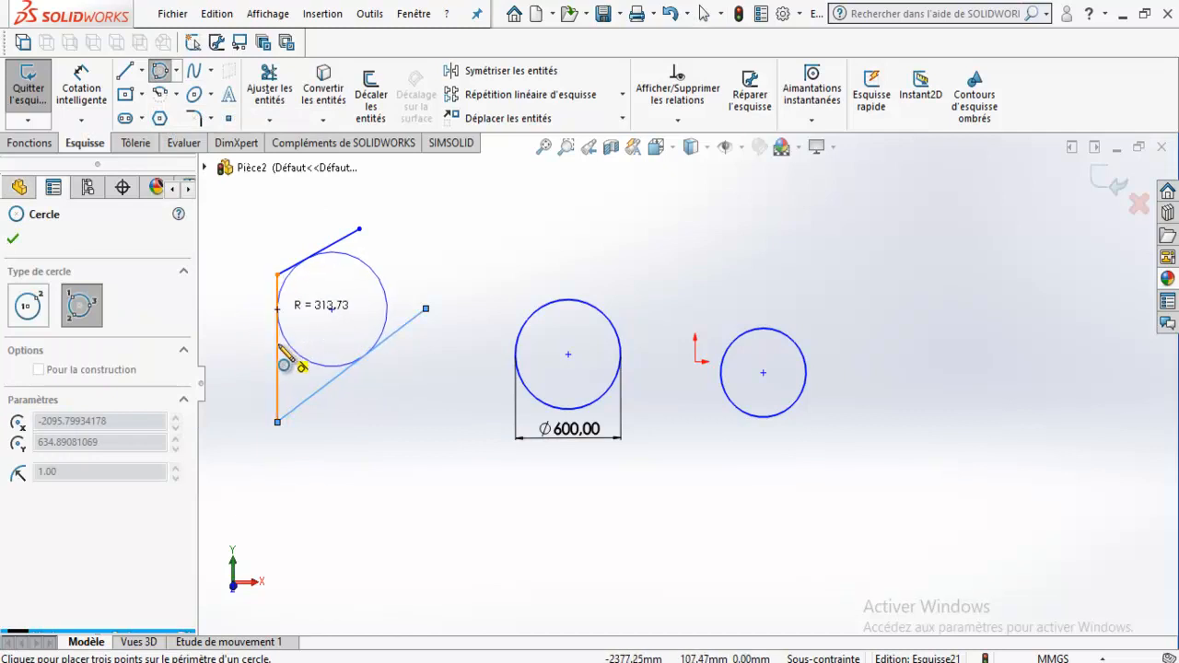
click(307, 364)
scroll(394, 350, down, 3)
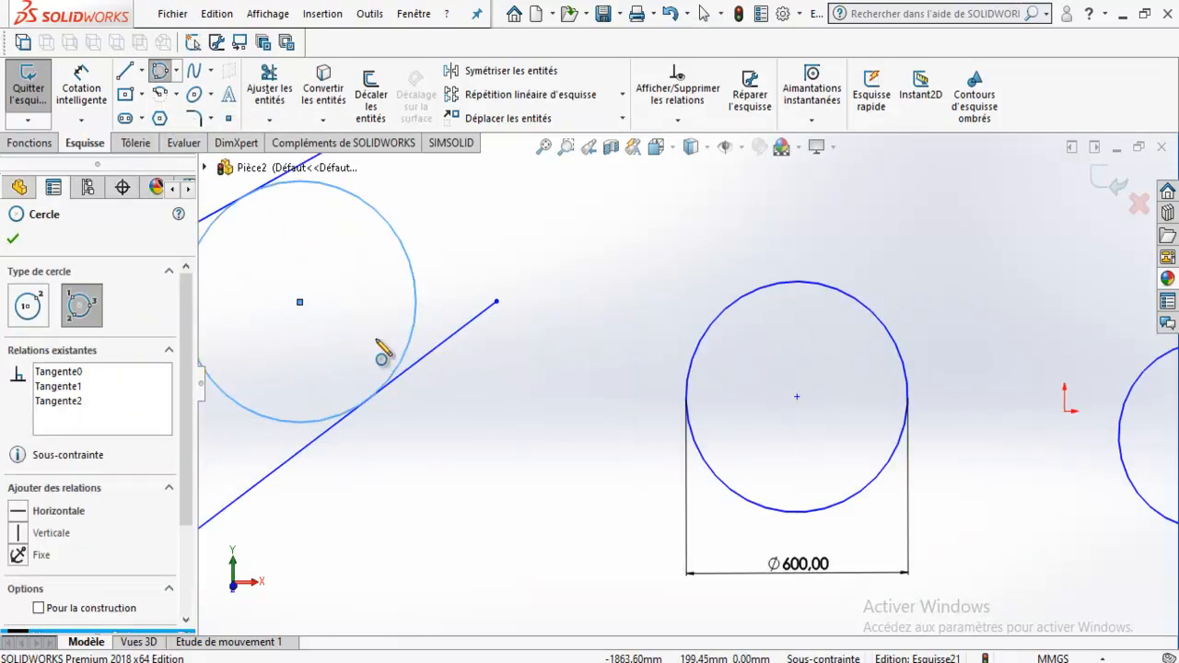
scroll(431, 373, up, 2)
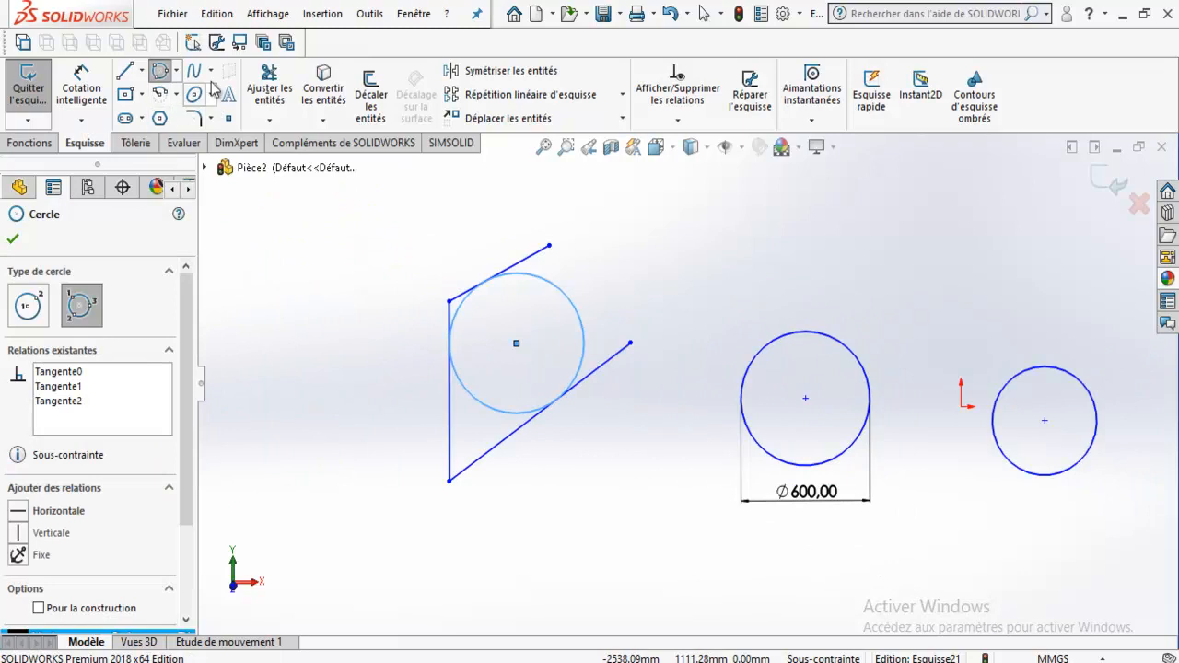
Step: Place three sketch points in a triangular layout on the negative X side of the line chain
click(229, 118)
click(380, 230)
click(254, 247)
click(323, 359)
Step: Draw a perimeter circle through the three sketch points
click(176, 72)
click(184, 111)
click(380, 230)
click(254, 247)
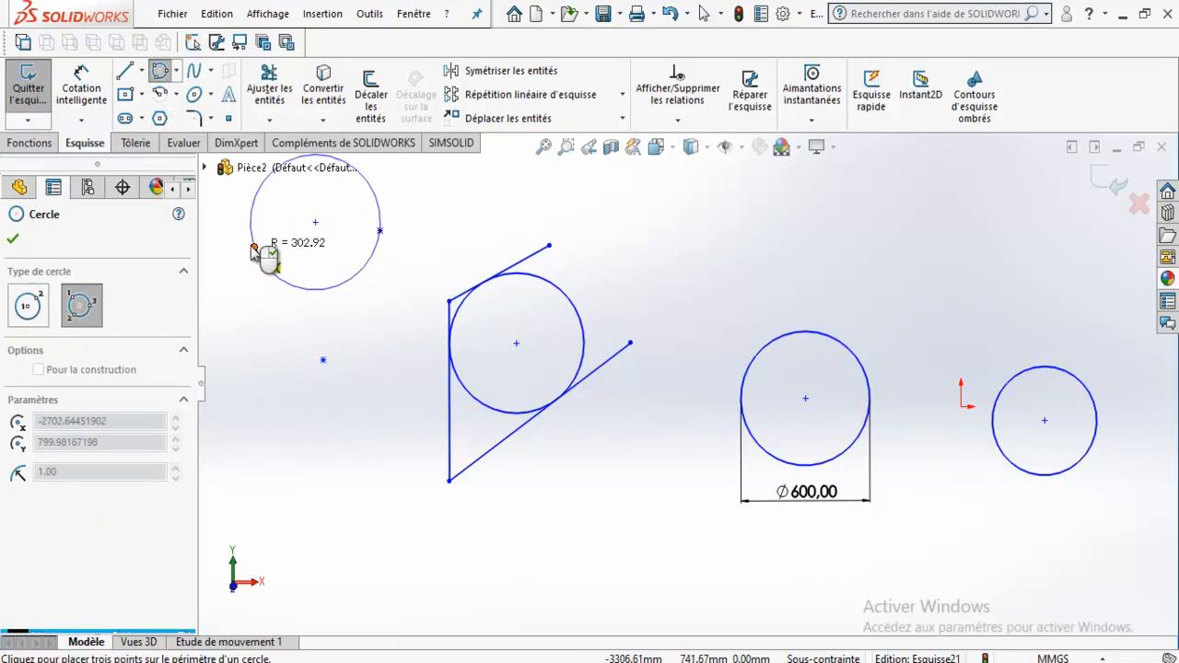
click(322, 359)
Step: Trim away all circles and lines in the sketch
scroll(433, 309, down, 2)
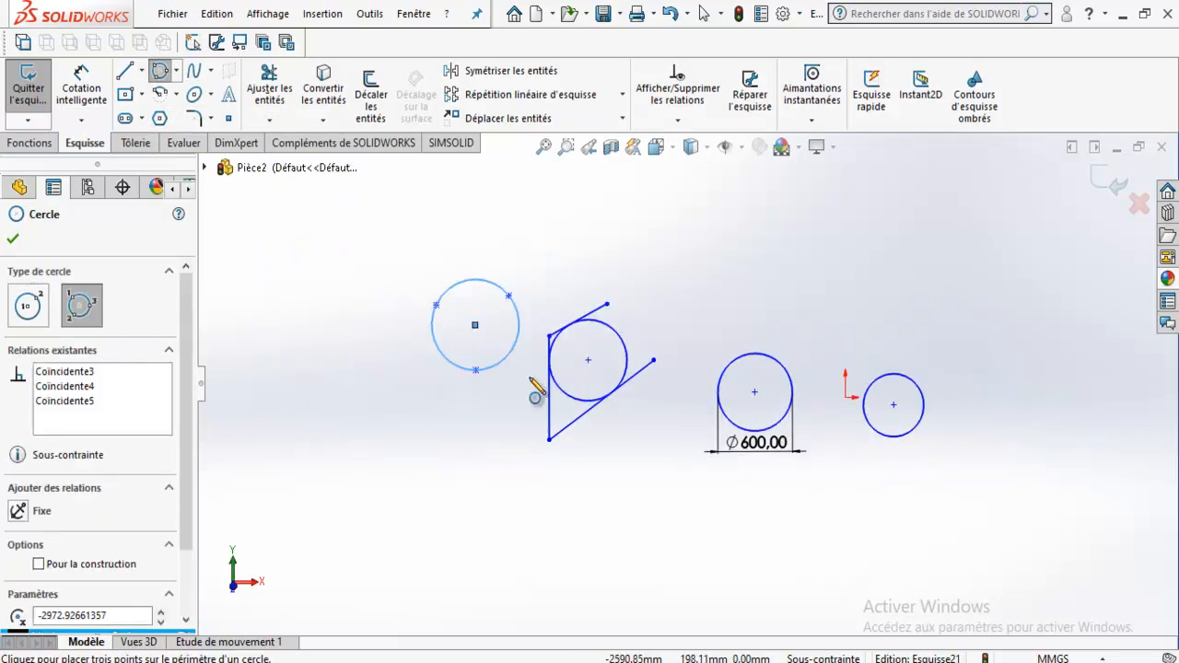
scroll(553, 291, up, 2)
scroll(710, 363, up, 2)
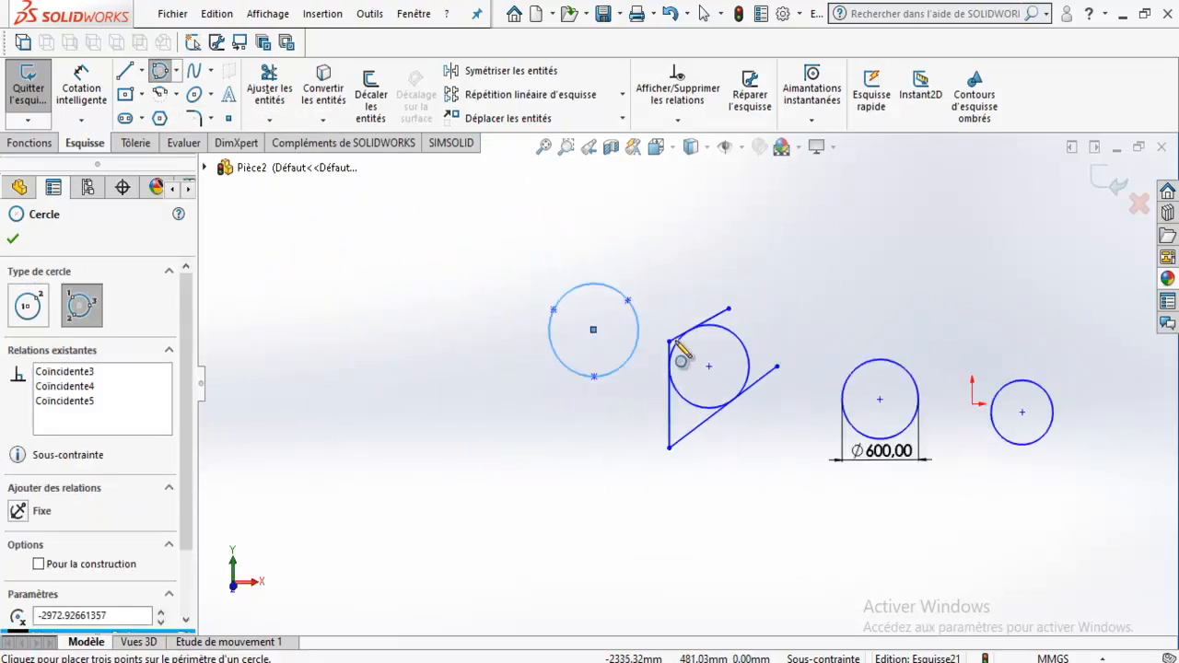
scroll(723, 370, down, 1)
scroll(829, 451, up, 3)
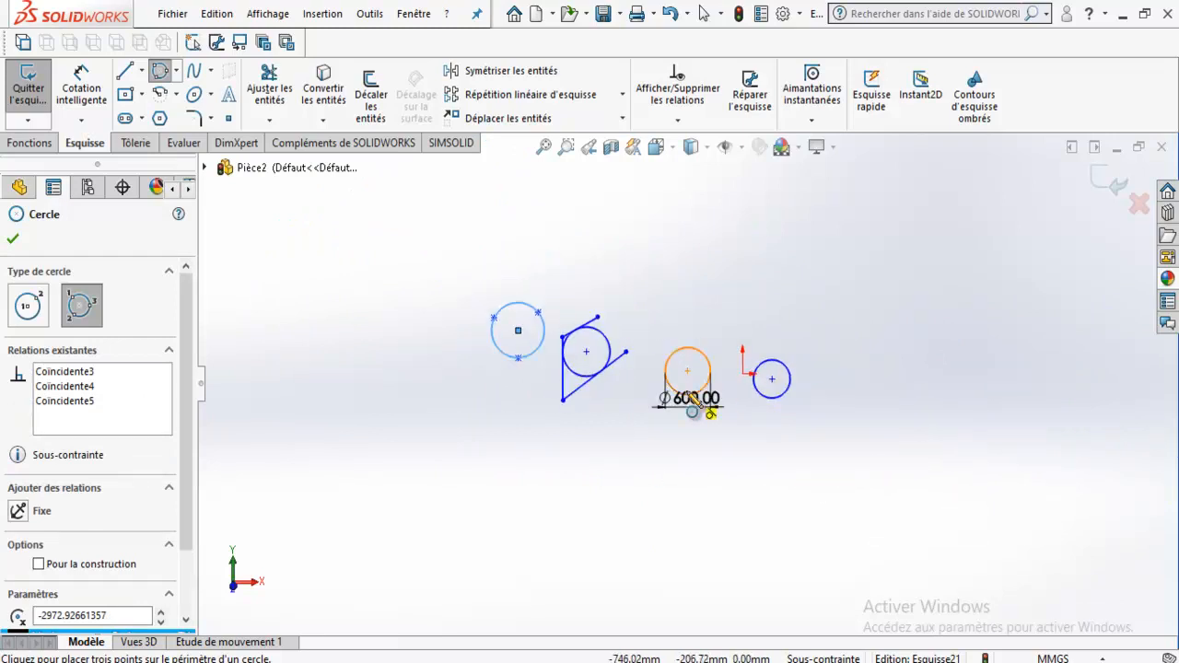
click(268, 88)
mouse_move(445, 269)
mouse_down()
mouse_move(576, 350)
mouse_move(747, 387)
mouse_up()
click(13, 238)
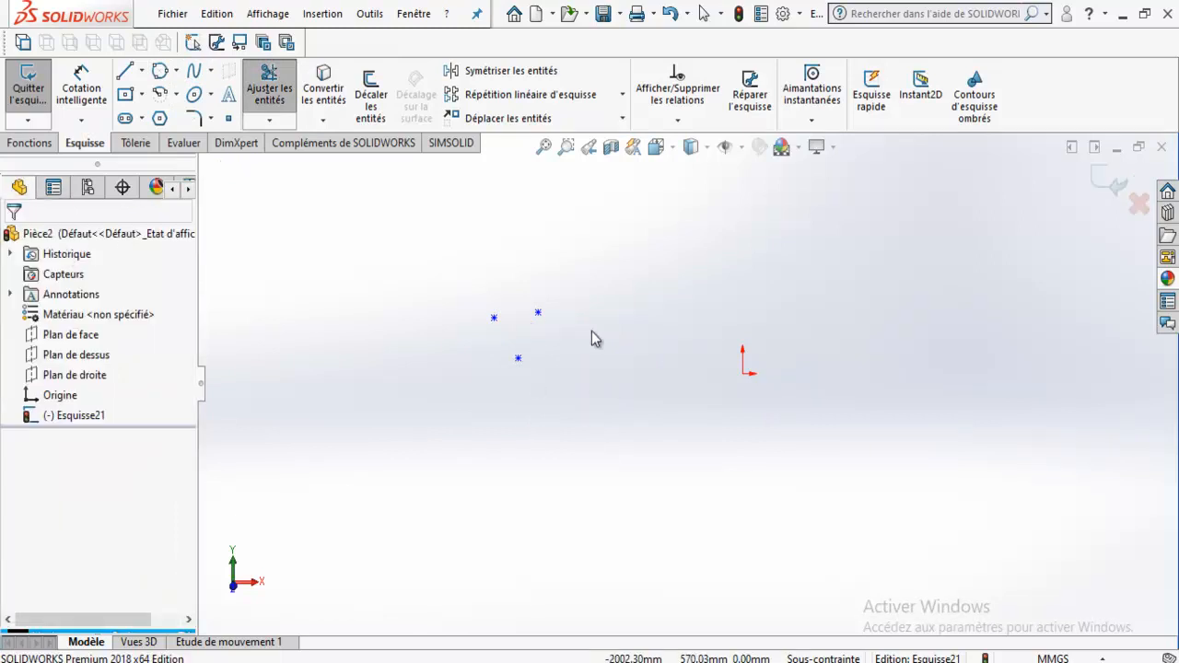
Step: Delete the three leftover sketch points
click(539, 314)
drag(539, 314, 494, 317)
key(Delete)
click(520, 359)
key(Delete)
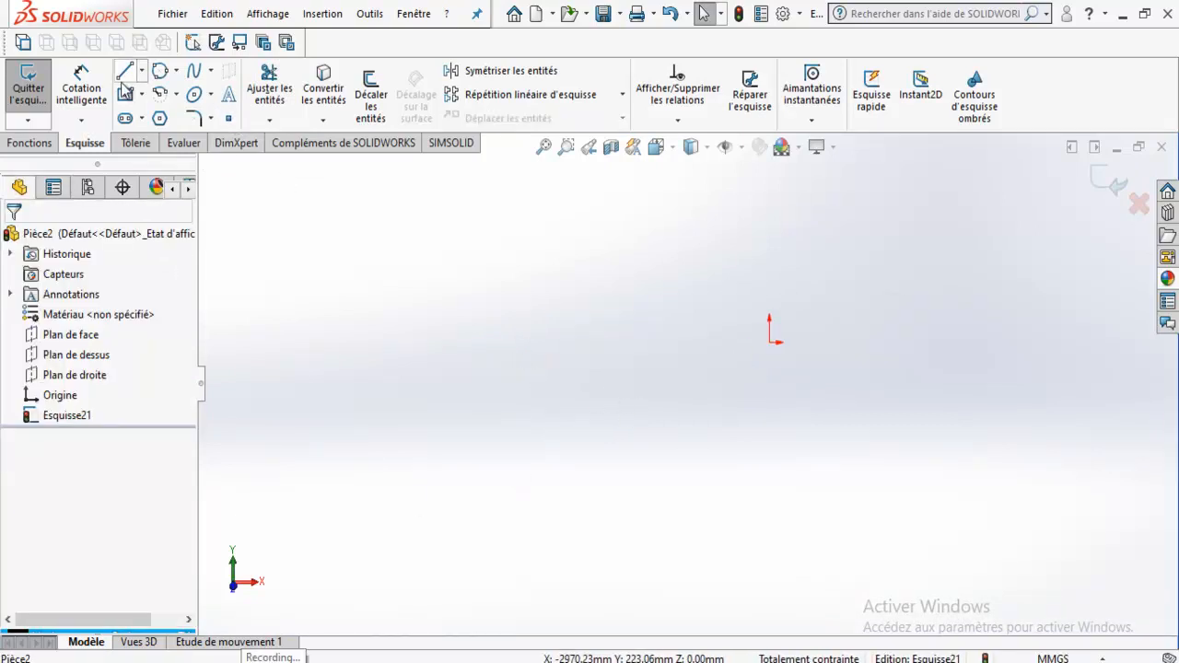
Step: Sketch an open chain of three lines: an upper one about 3819 mm long, a short slanted one, and a lower sloping one
key(l)
click(867, 281)
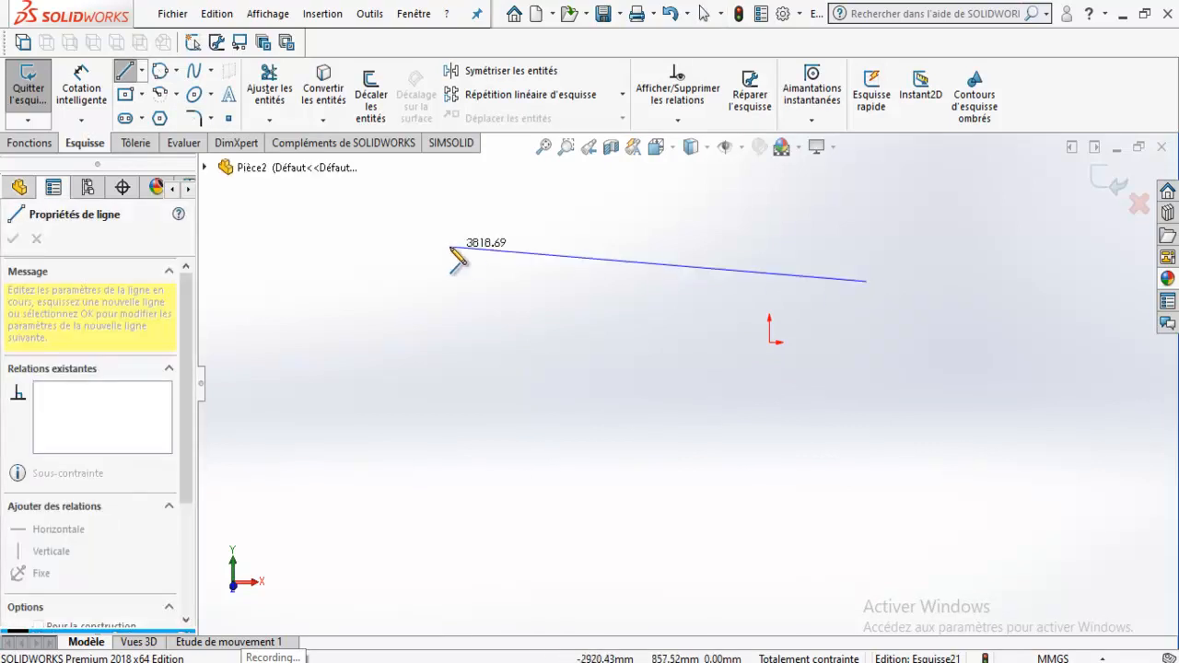
click(449, 247)
click(384, 390)
click(693, 438)
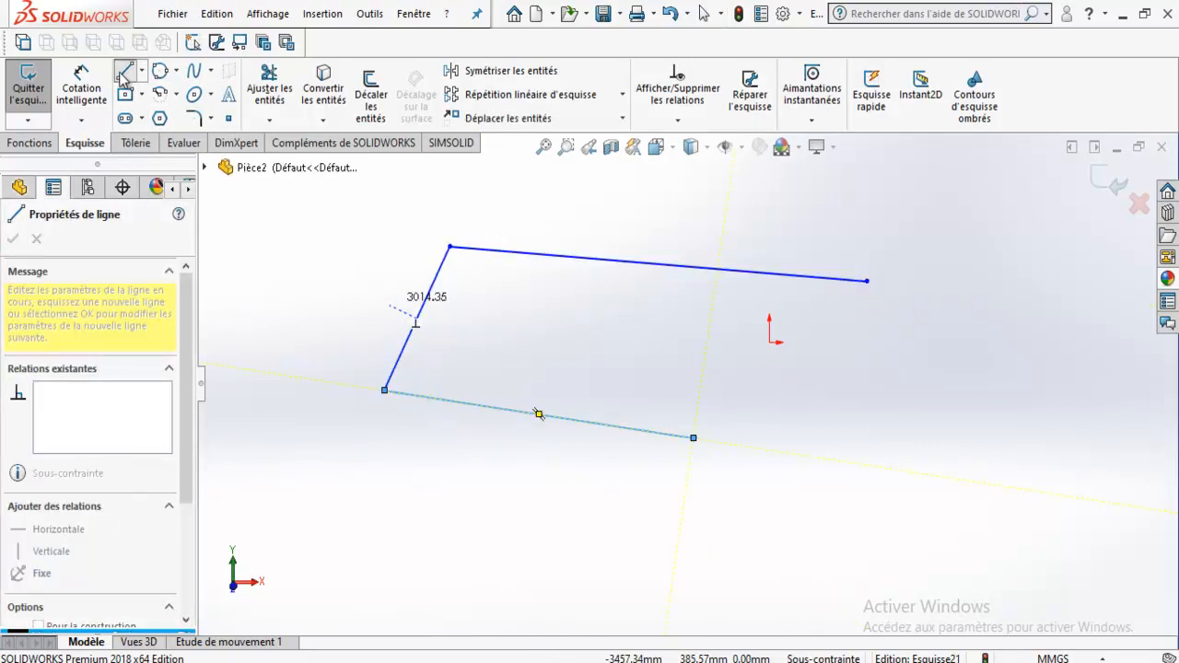
key(Escape)
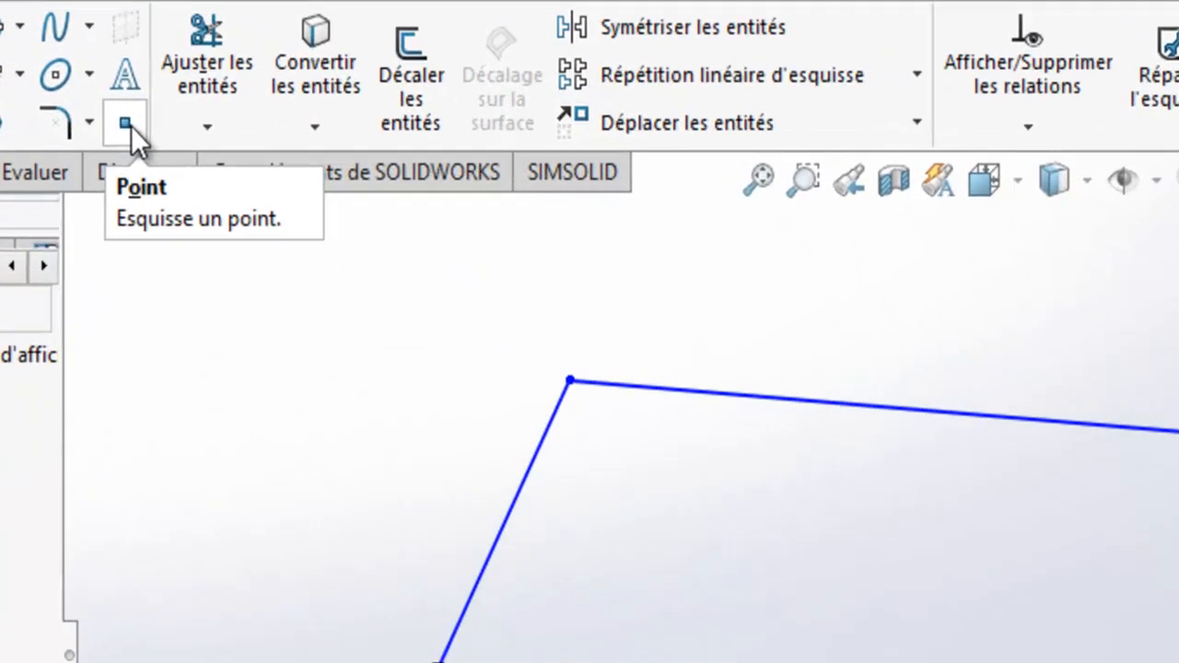
Step: Place a sketch point inside the open chain, near the corner of the upper and slanted lines
click(230, 122)
click(735, 474)
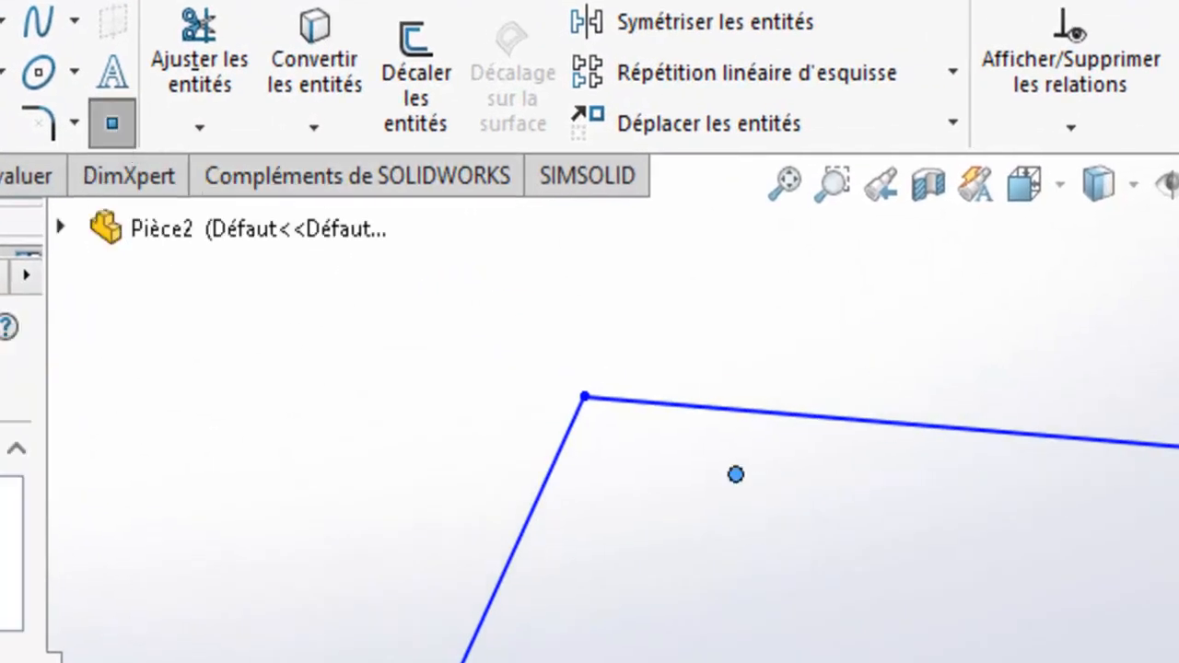
key(Escape)
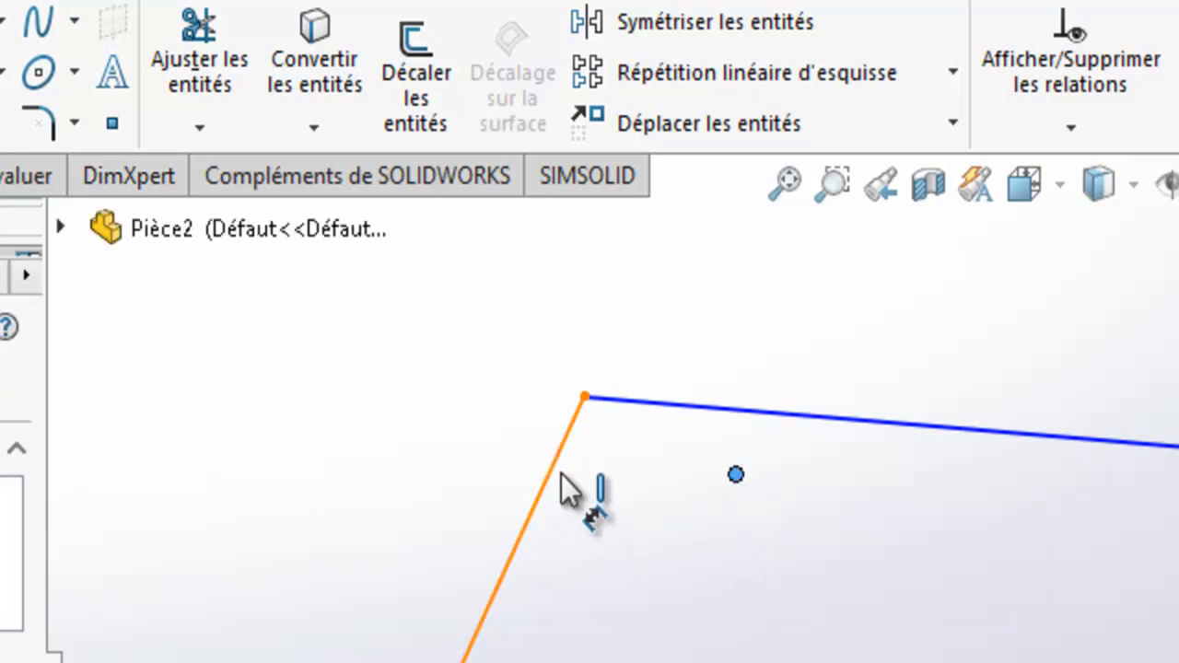
Step: Dimension the perpendicular distance between the short slanted line and the sketch point as 300 mm
click(563, 485)
click(735, 474)
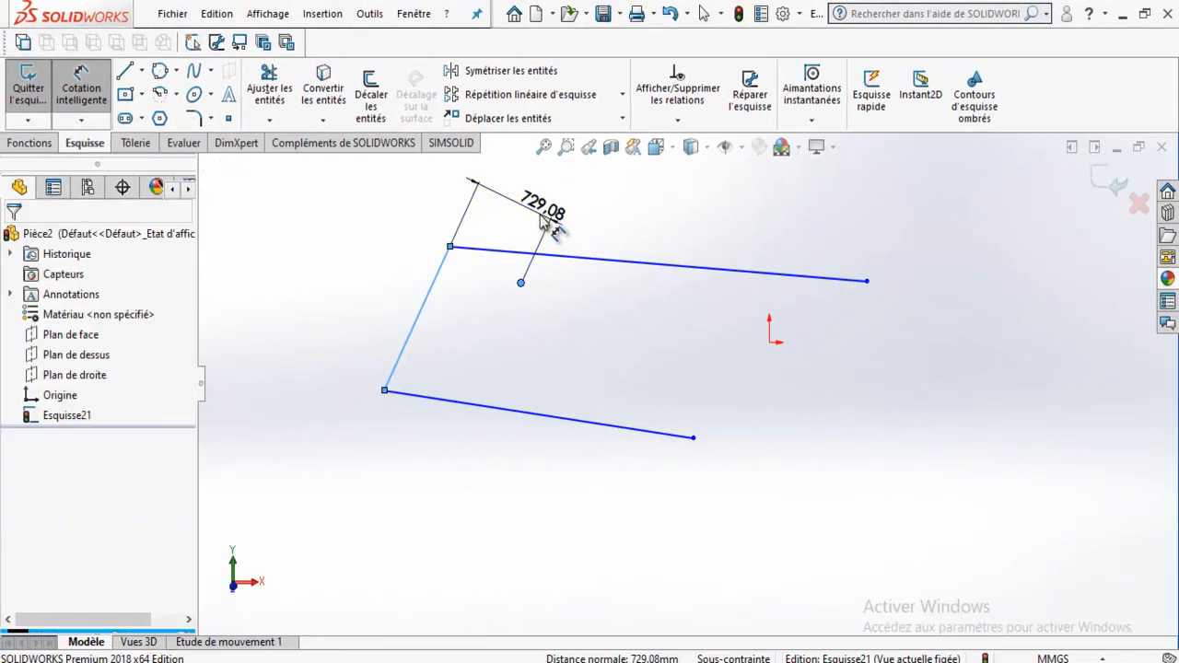
click(542, 217)
text(3)
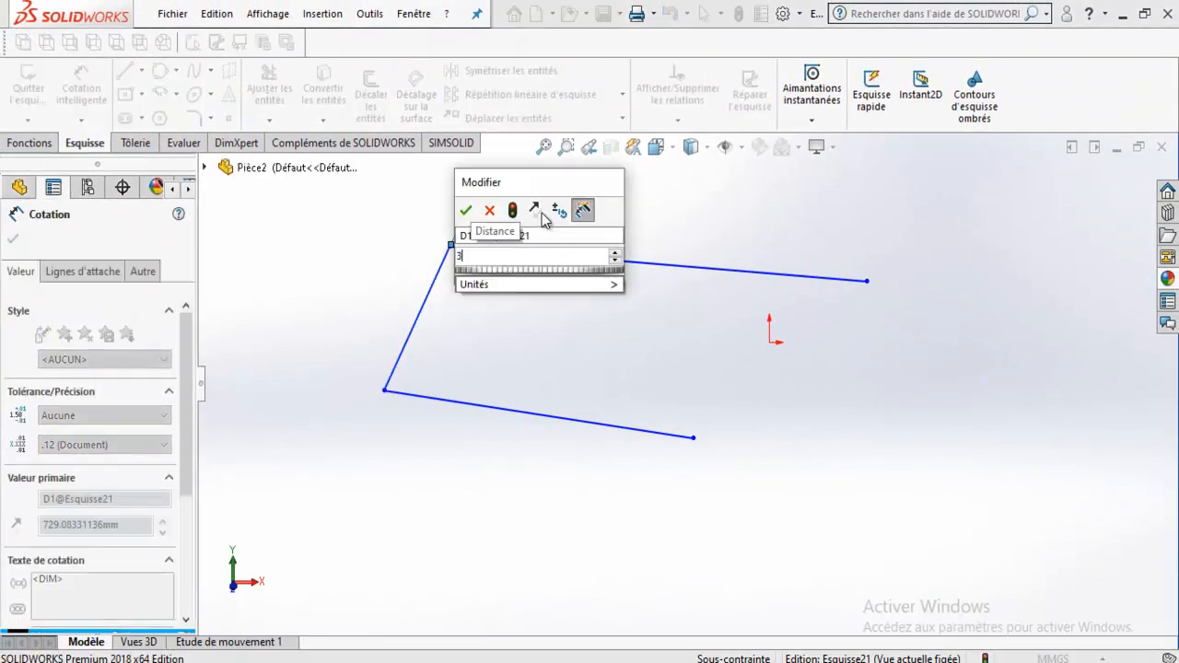
key(BackSpace)
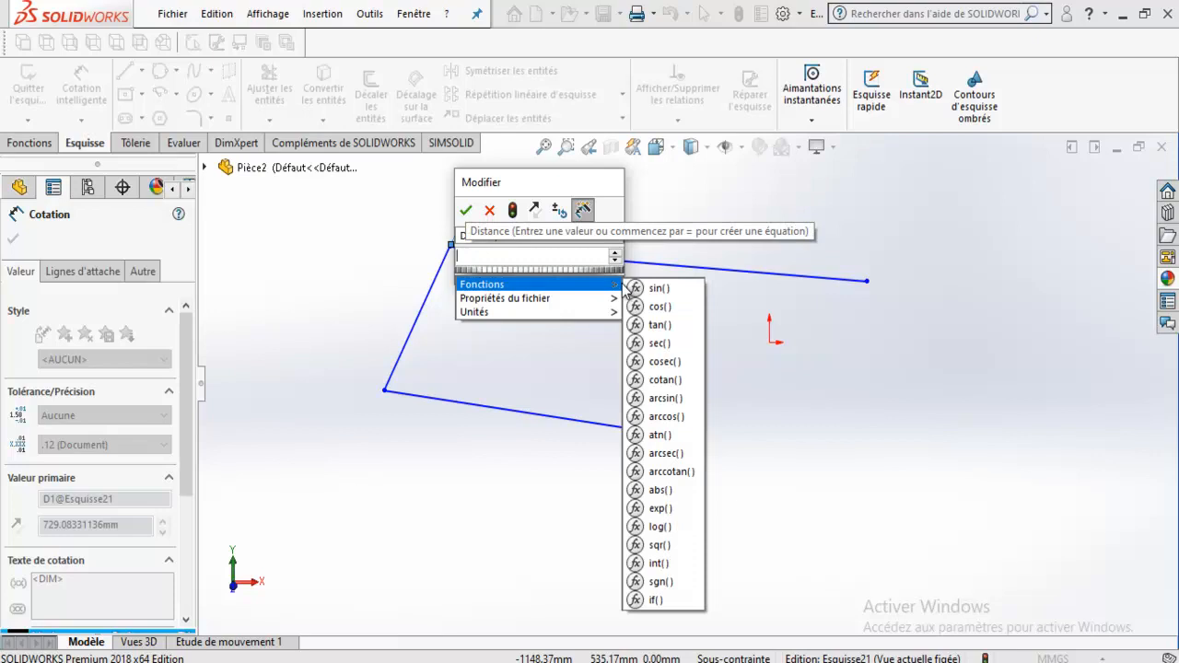
text(300)
key(Return)
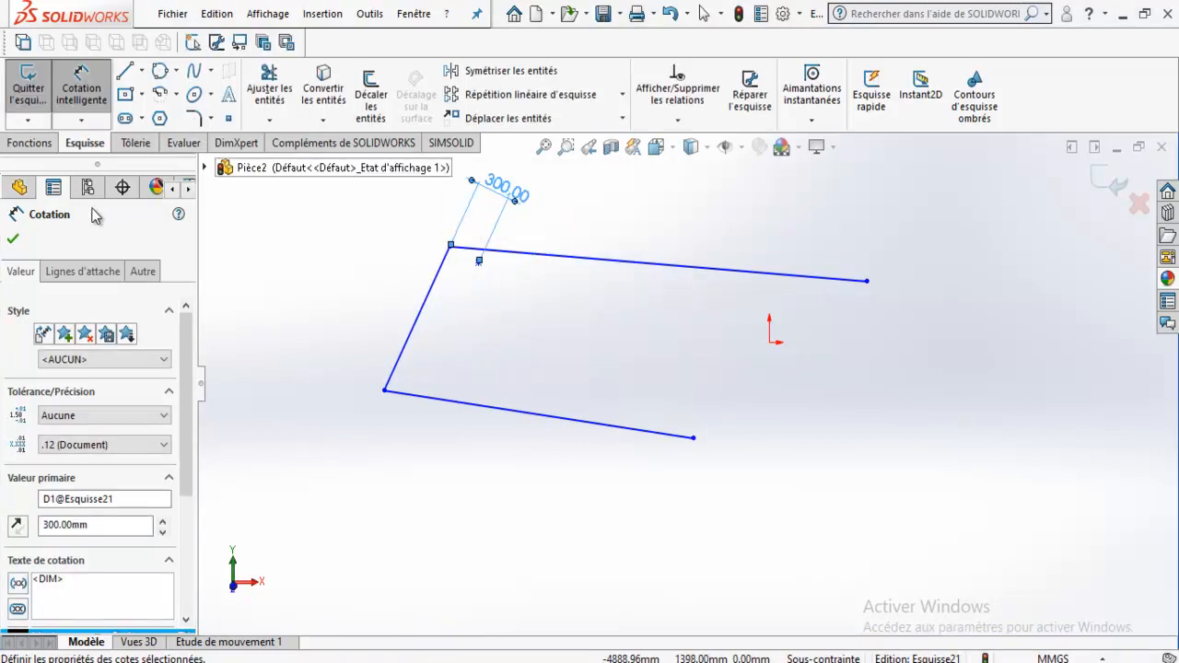
Step: Place three more sketch points outside the chain, beyond its slanted line, as a base for a circle
click(231, 121)
scroll(332, 290, up, 2)
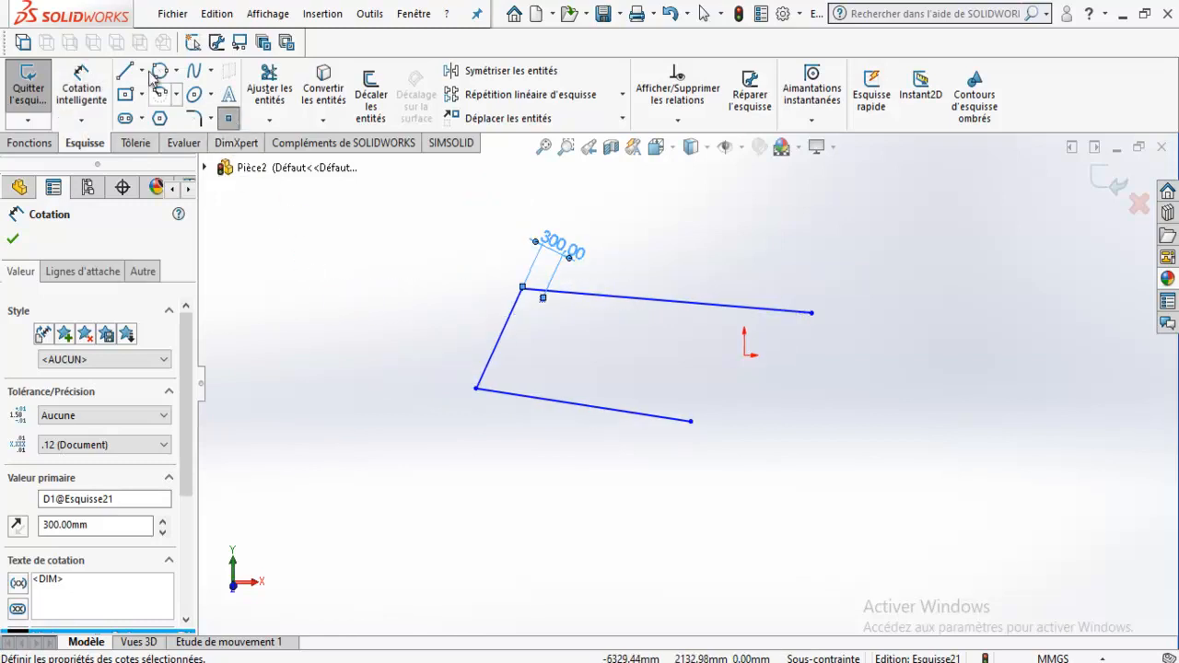
click(417, 249)
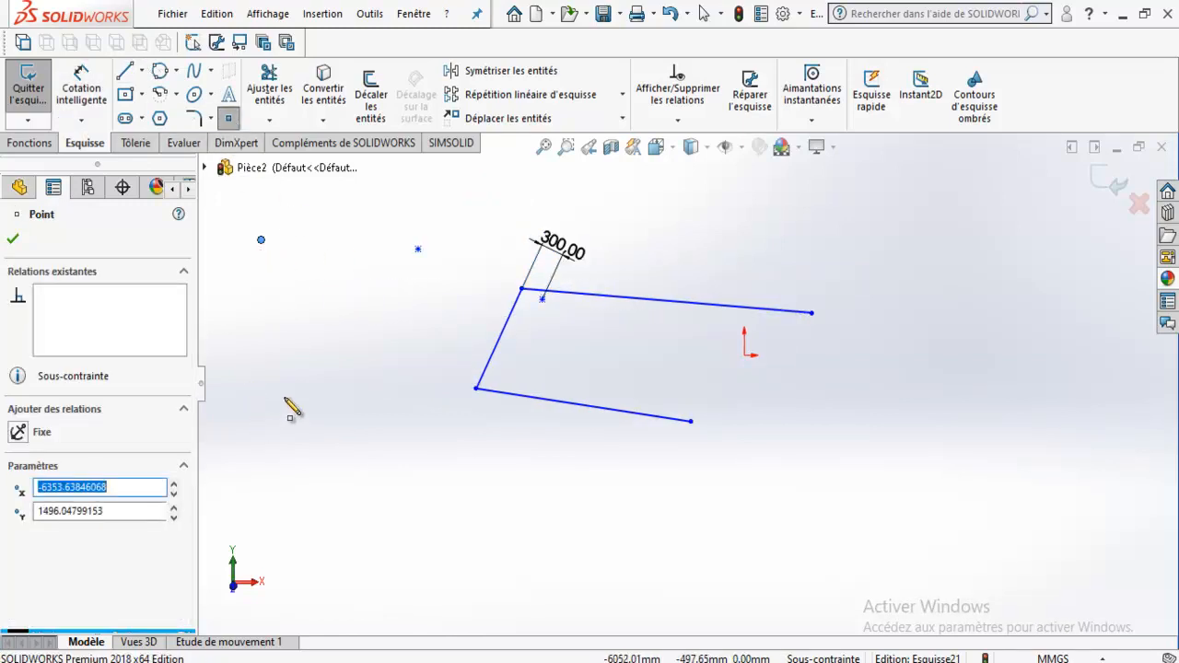
click(279, 397)
Step: Draw a perimeter circle through the three new points outside the chain
click(176, 71)
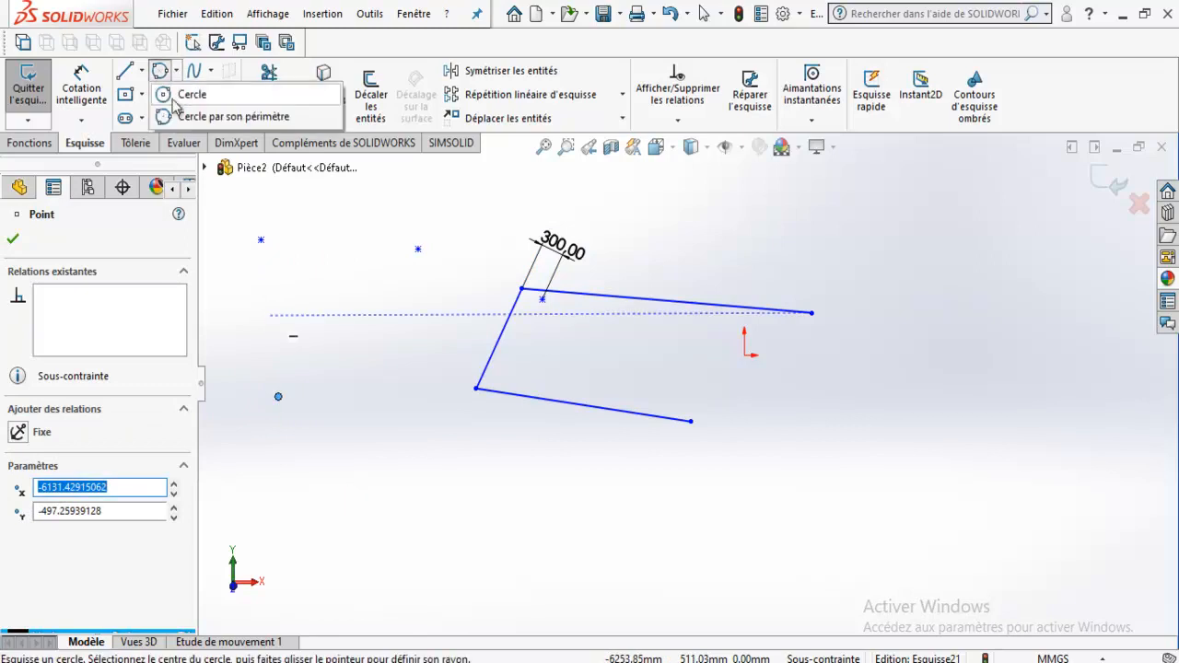
click(166, 117)
click(261, 239)
click(278, 397)
click(417, 249)
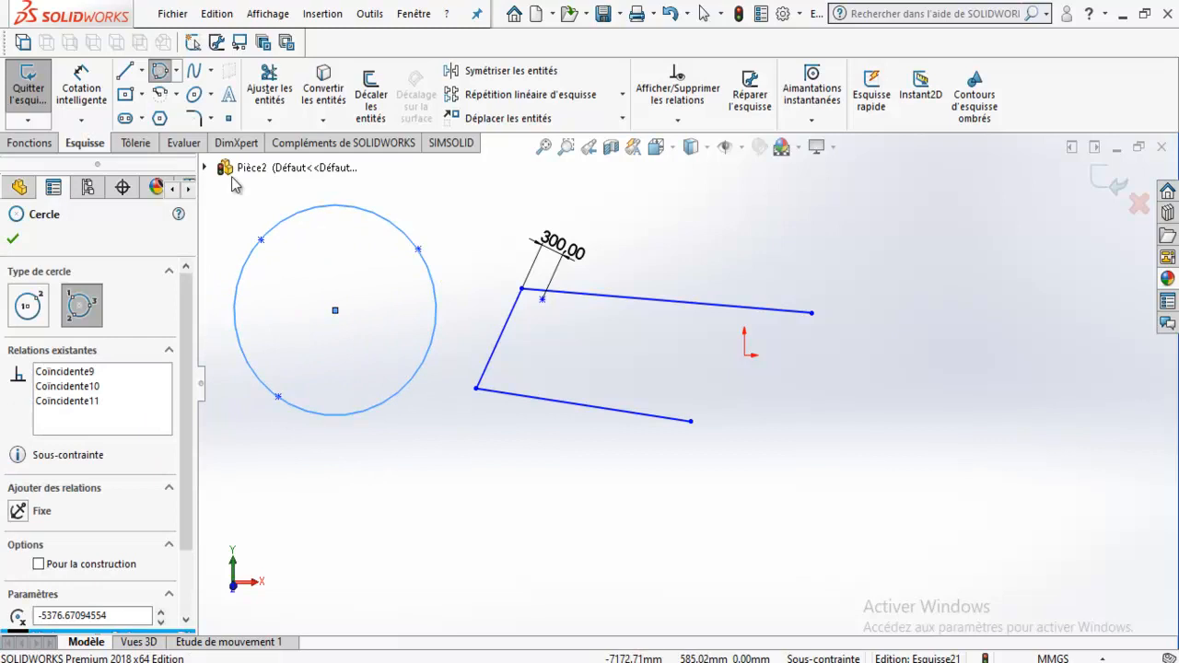
Step: Trim away the perimeter circle and the three chain lines
click(275, 80)
mouse_move(293, 194)
mouse_down()
mouse_move(584, 343)
mouse_move(455, 322)
mouse_up()
click(249, 81)
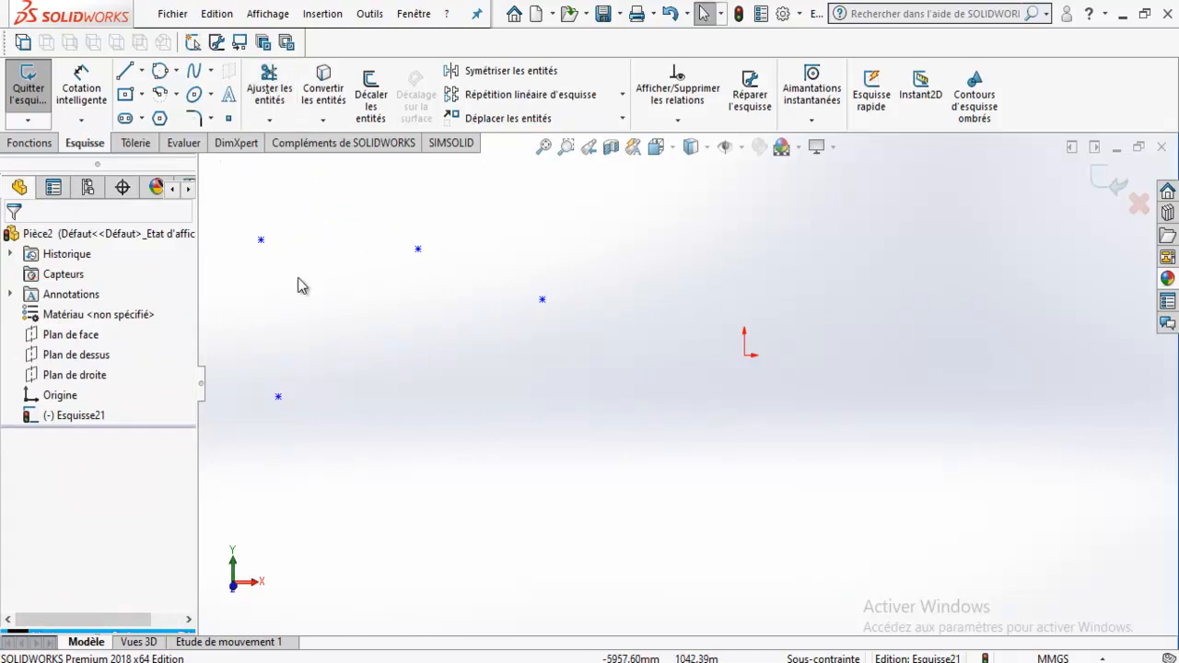
Step: Delete the four remaining sketch points and exit the empty sketch
click(260, 241)
key(Delete)
mouse_move(242, 214)
mouse_down()
mouse_move(649, 488)
mouse_move(698, 498)
mouse_up()
key(Delete)
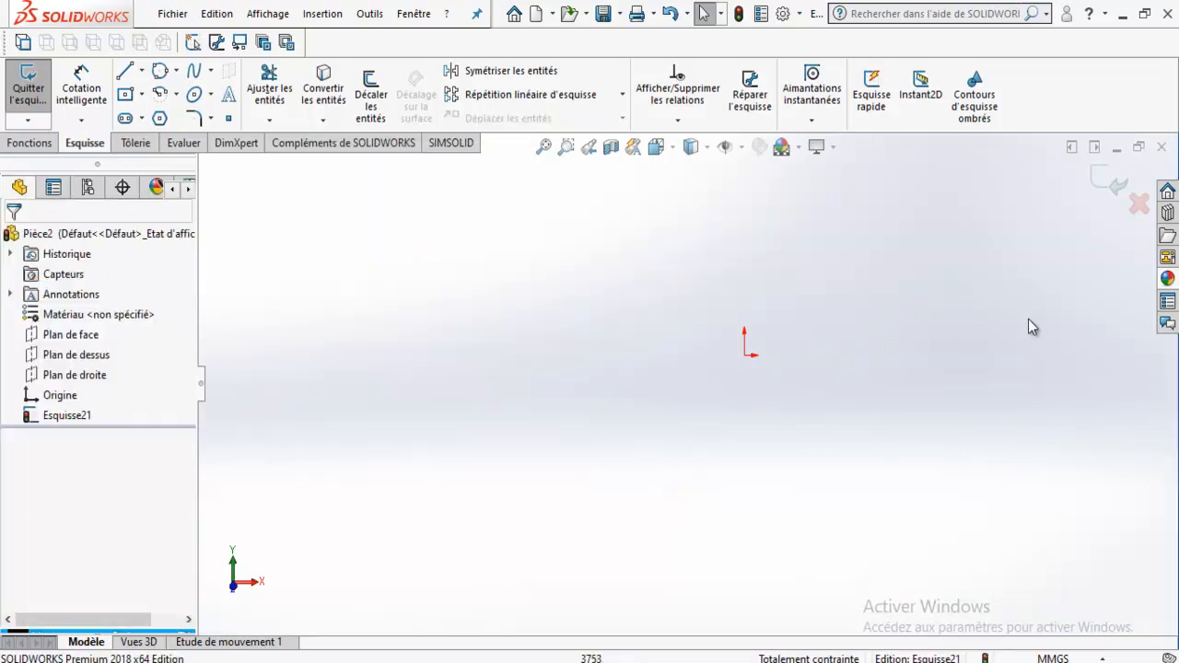
click(1109, 182)
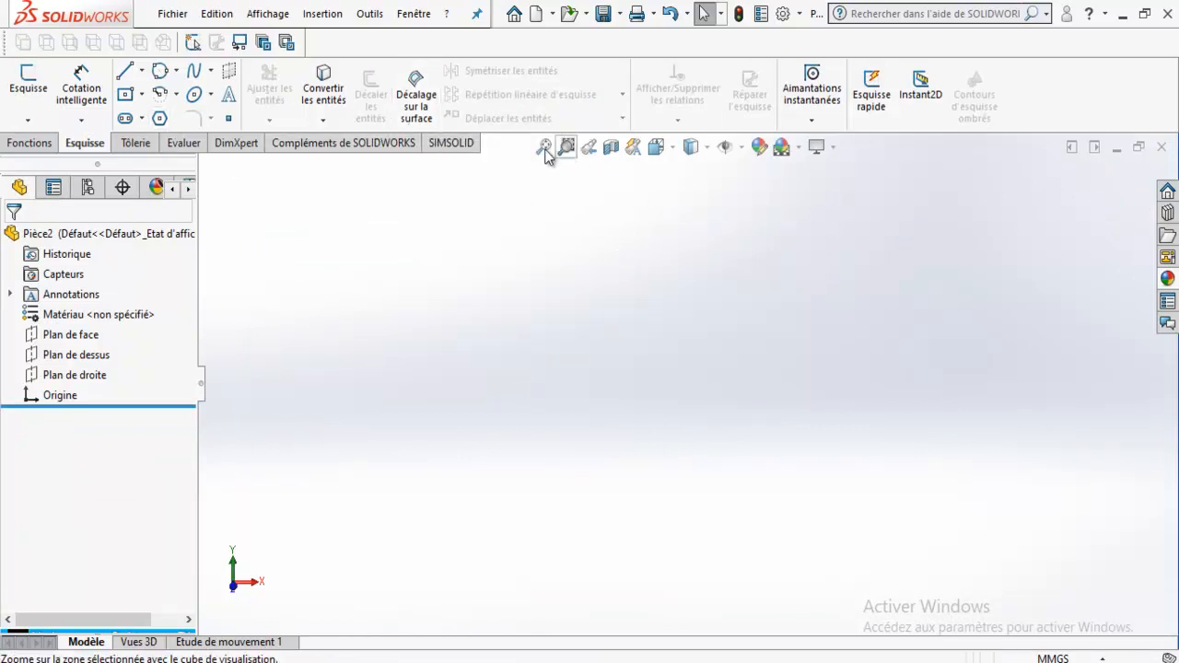
Step: Draw a corner rectangle about 3409 mm wide in a new sketch on the front plane (Plan de face)
click(142, 94)
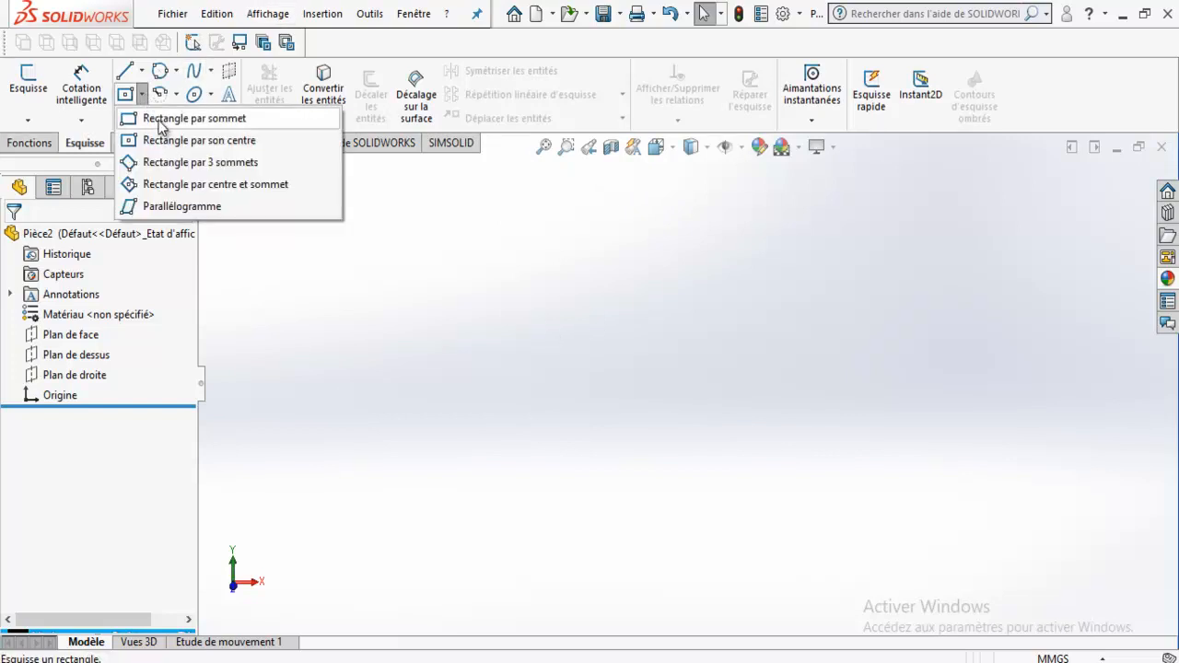
click(159, 121)
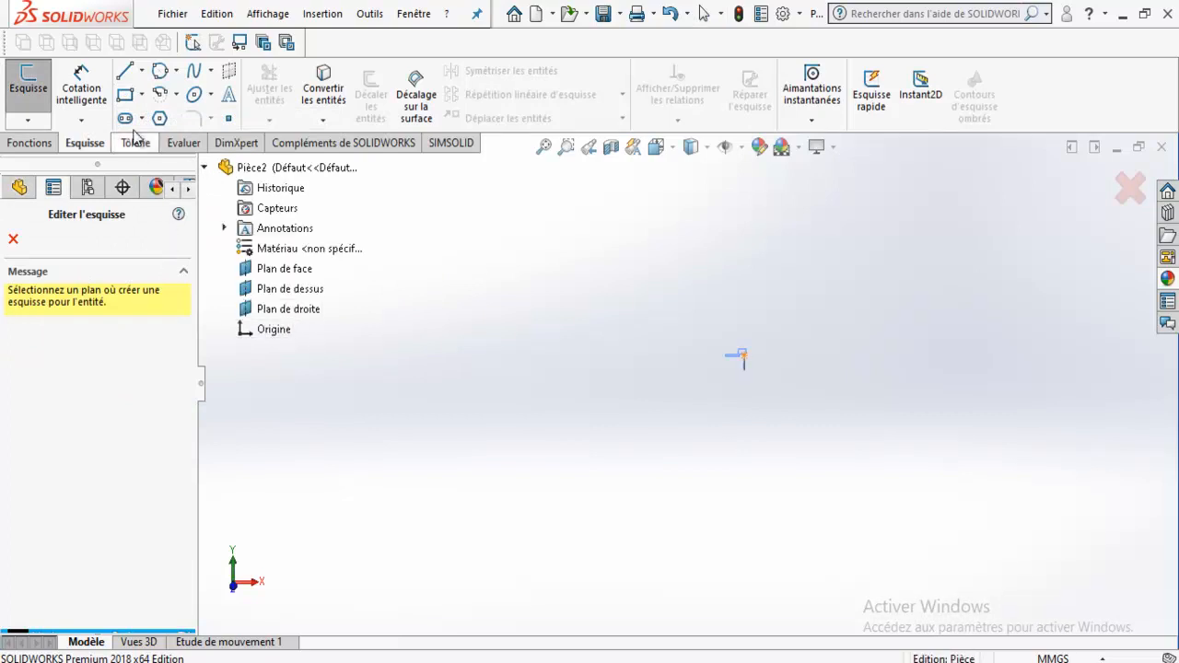
click(293, 270)
click(464, 296)
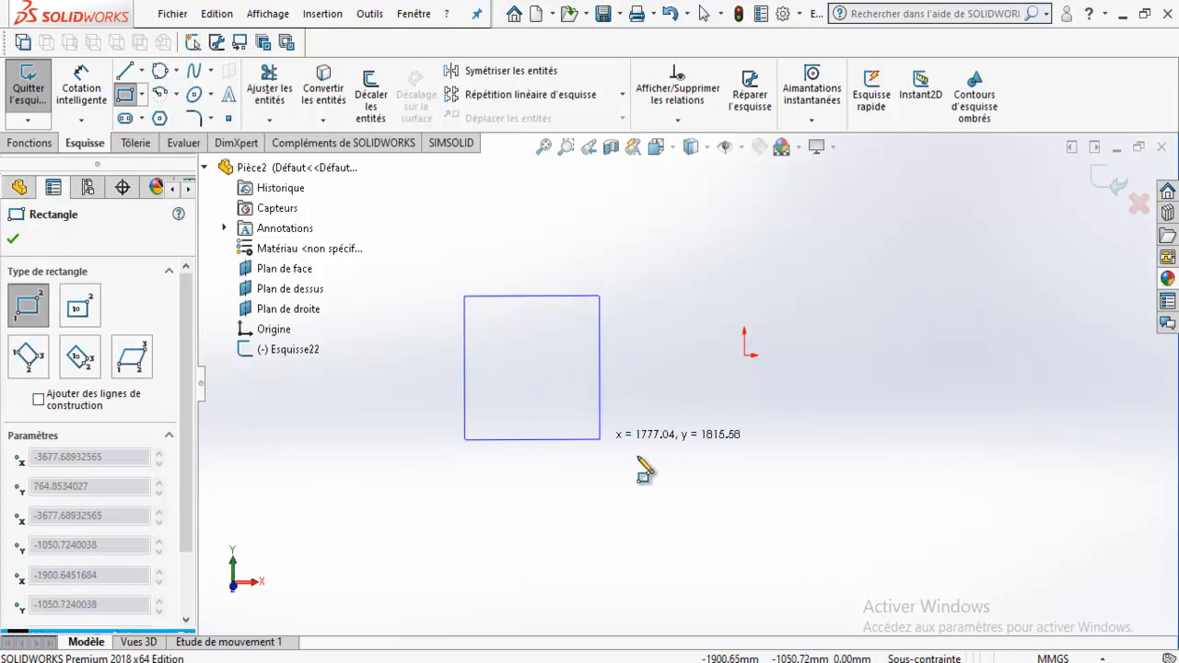
click(724, 503)
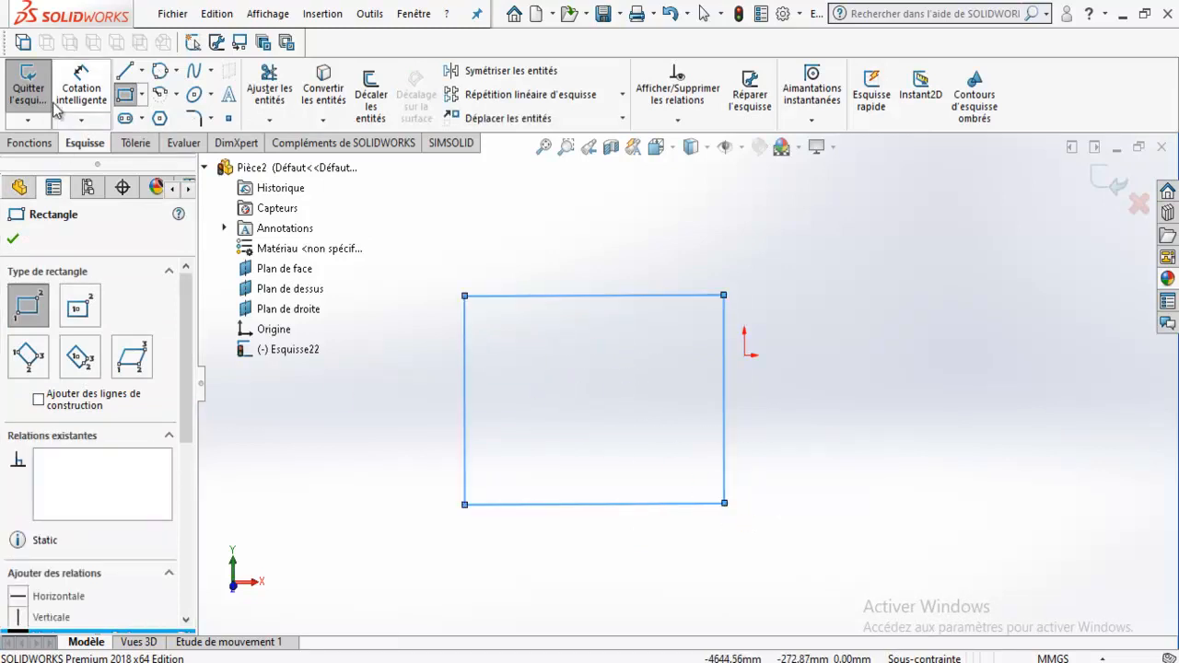
Step: Dimension the rectangle's upper edge as 300 mm
click(81, 81)
click(636, 296)
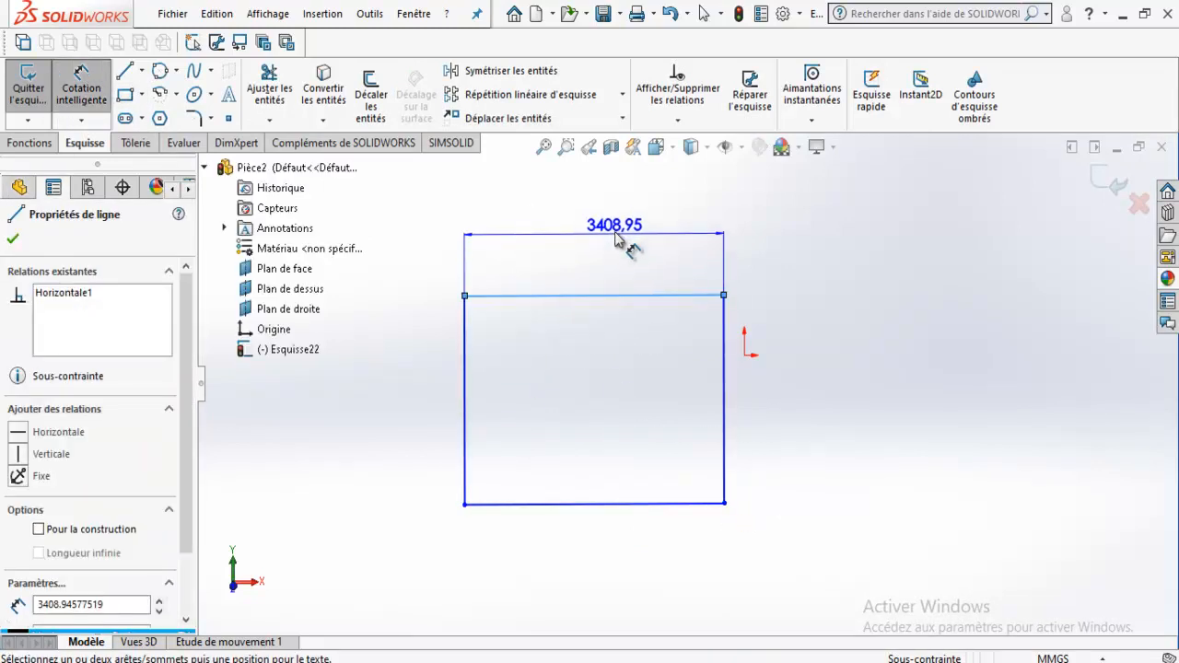
click(614, 231)
text(300)
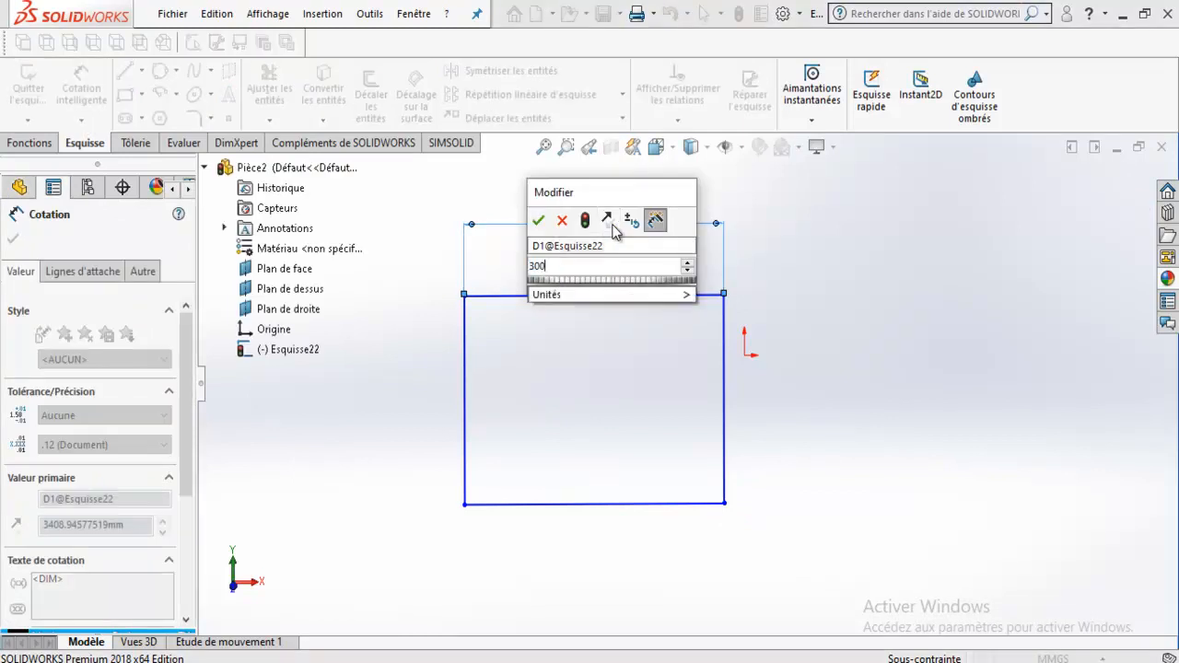
key(Return)
Step: Dimension the vertical edge of the rectangle nearest the origin, entering 300 mm
click(723, 389)
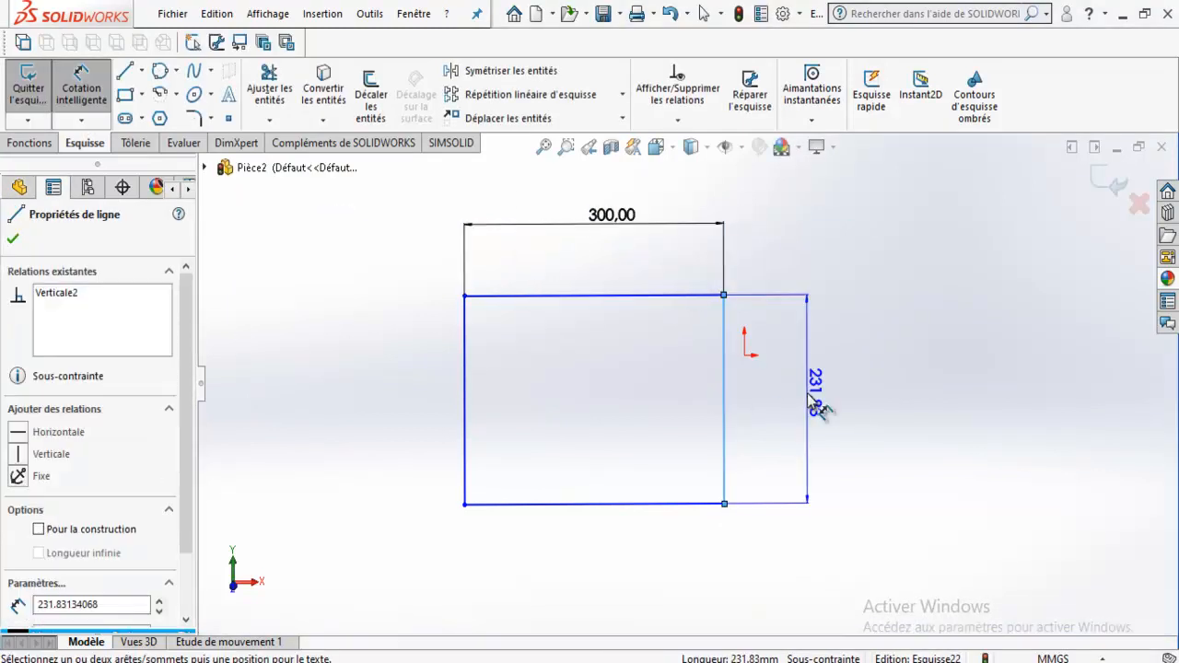
click(808, 396)
text(300)
key(Return)
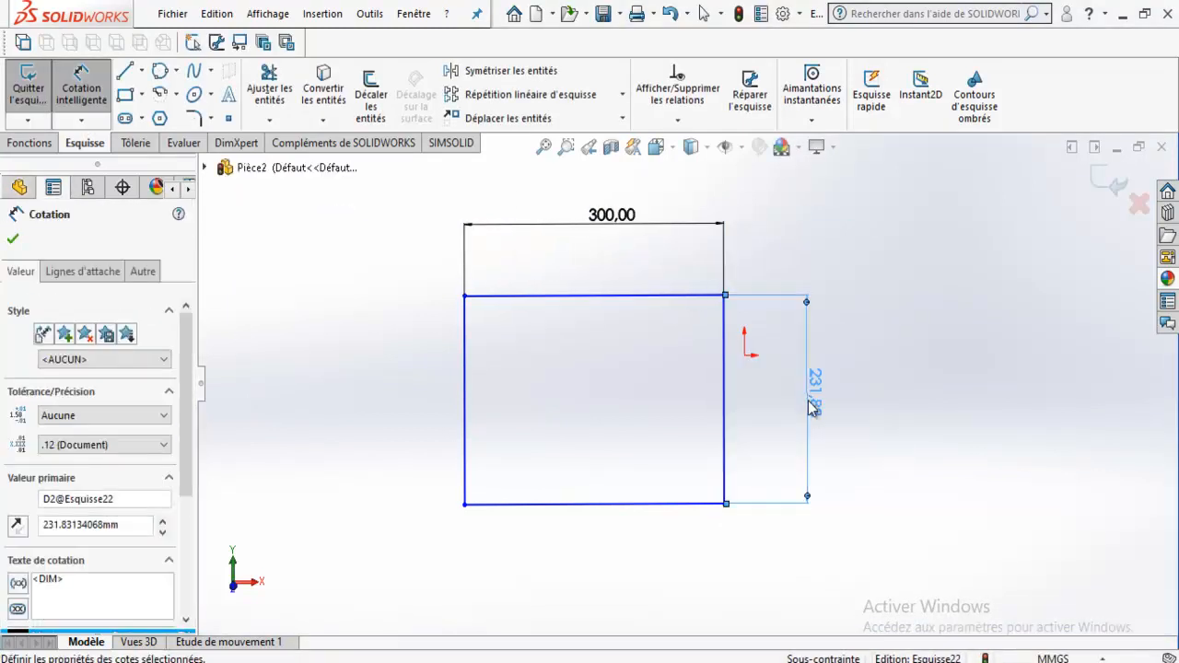
Step: Set the rectangle's vertical dimension to 200 mm and finish dimensioning
double_click(816, 426)
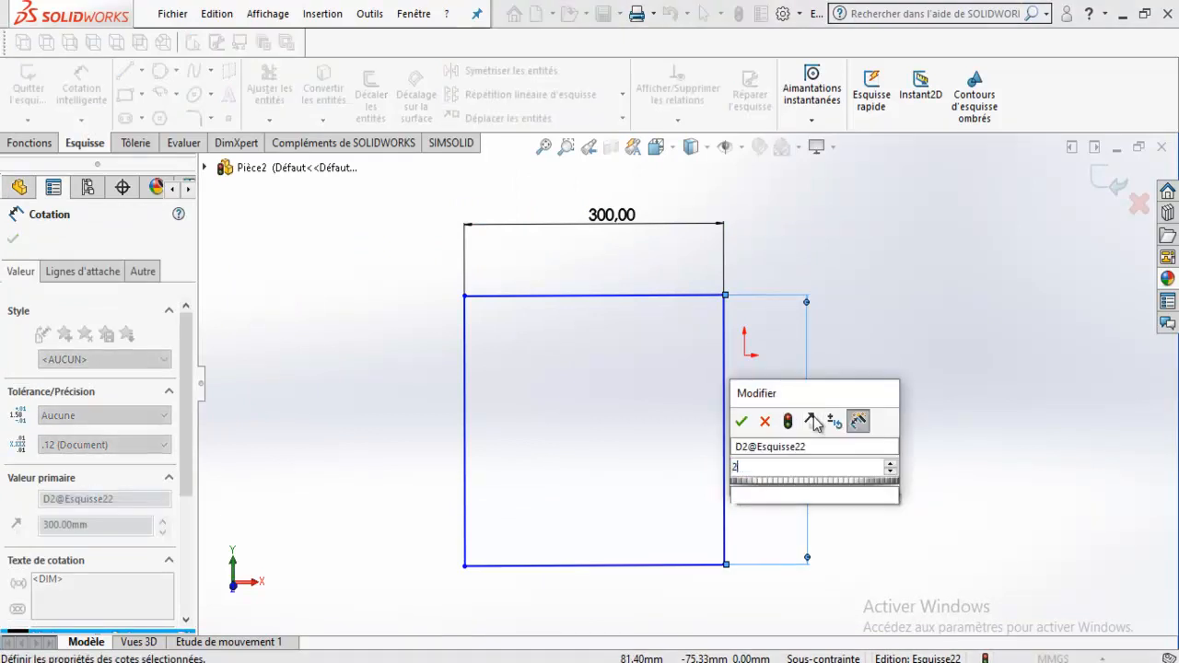
text(200)
key(Return)
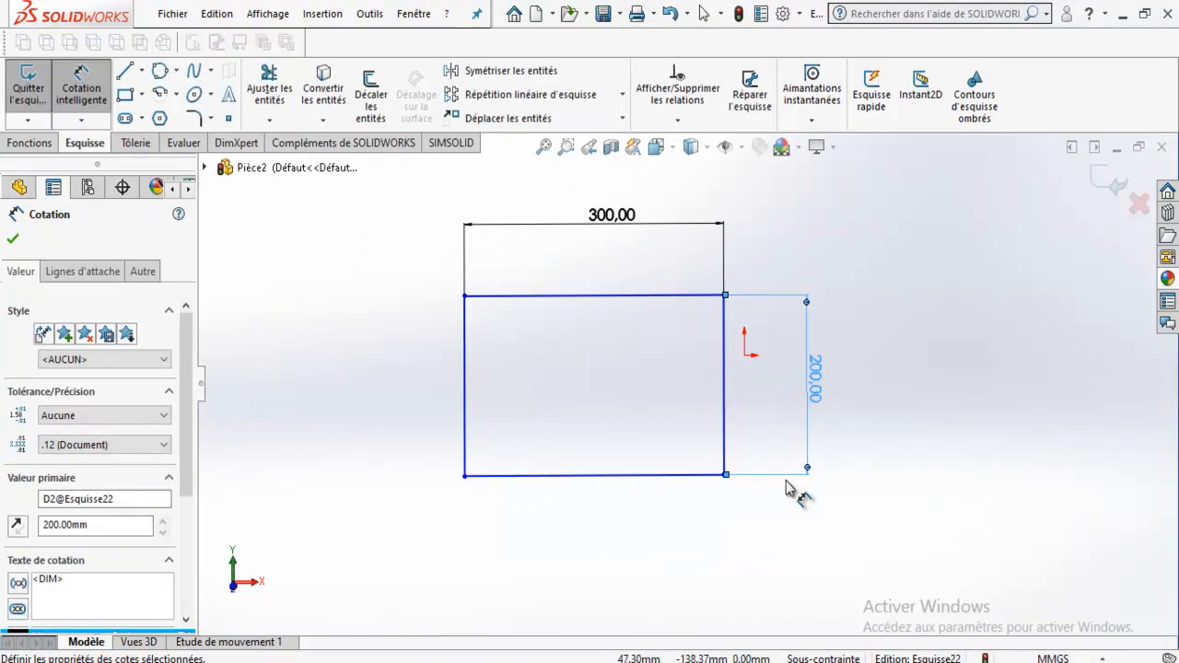
mouse_move(632, 276)
middle_down()
mouse_move(580, 317)
mouse_move(571, 310)
middle_up()
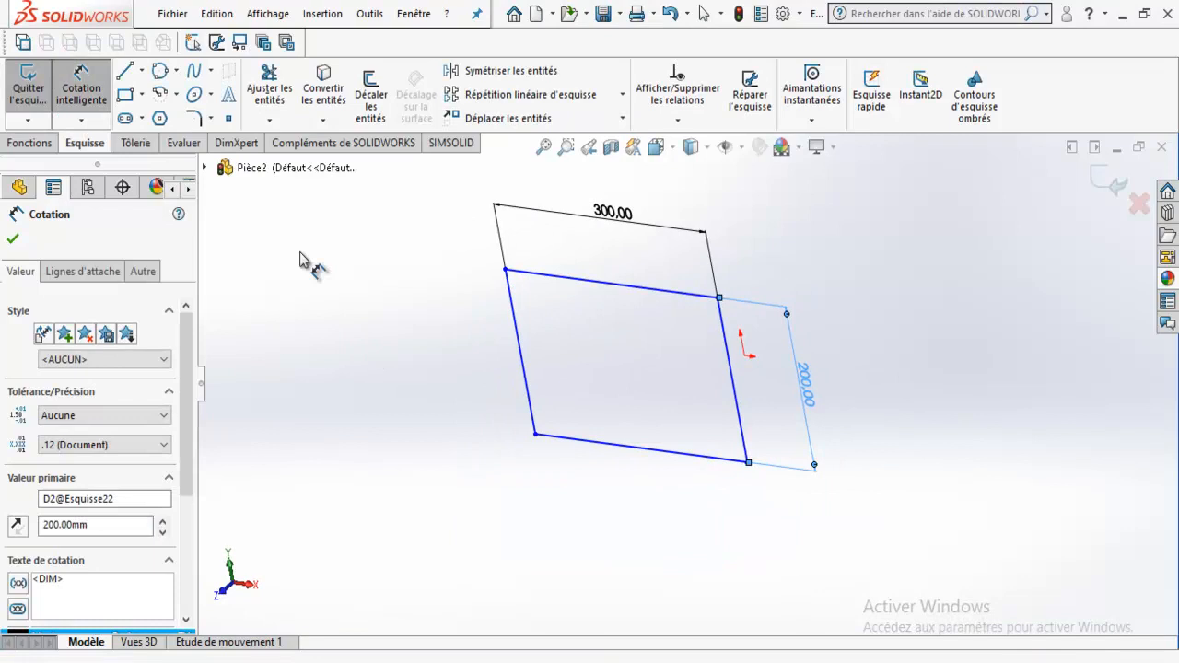
click(13, 240)
middle_drag(267, 289, 326, 293)
key(Escape)
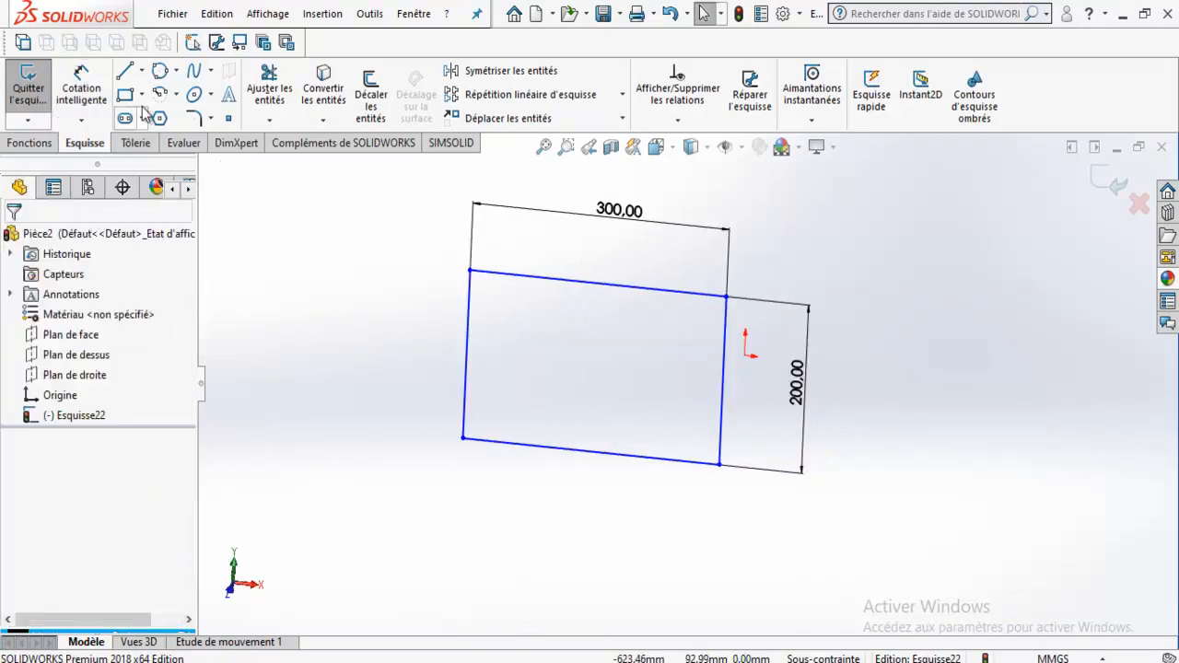
Step: Draw a centre rectangle beside the dimensioned one, centred at about X -677 mm, Y 0
click(141, 94)
click(171, 134)
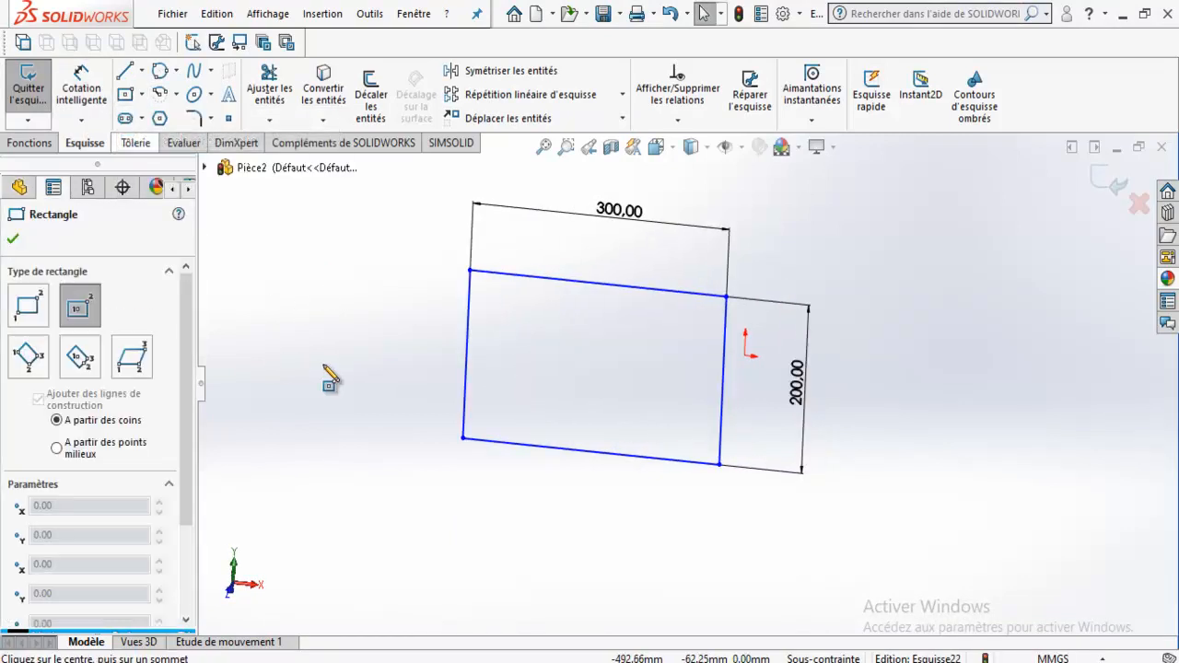
scroll(310, 364, up, 1)
click(315, 314)
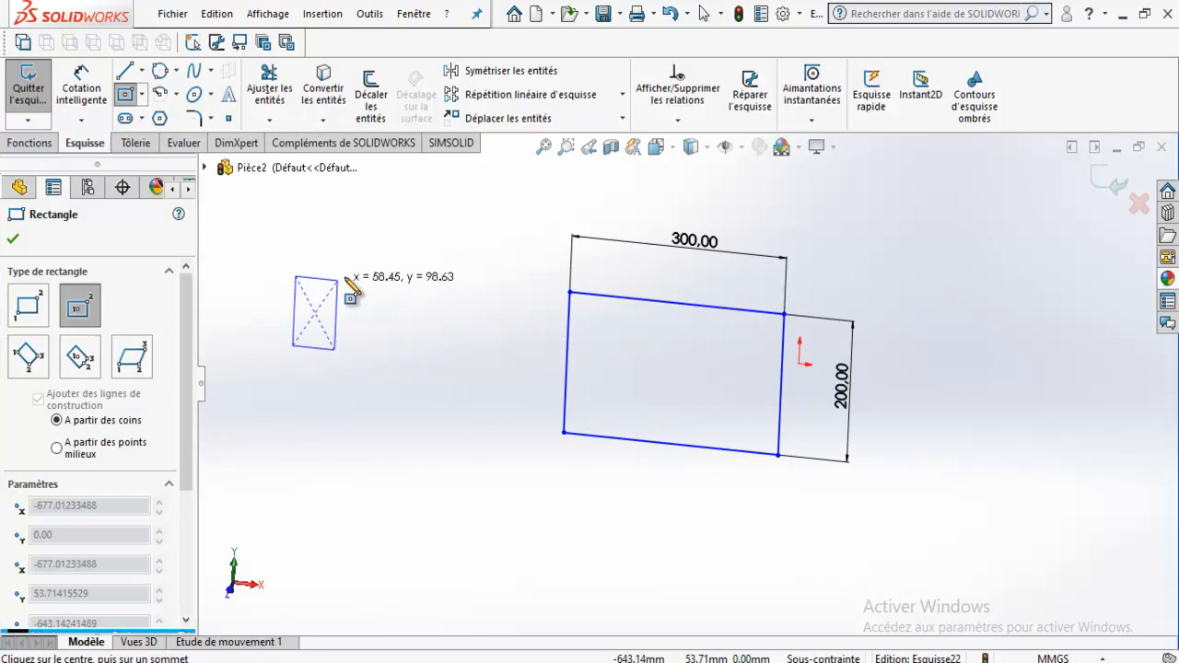
click(436, 214)
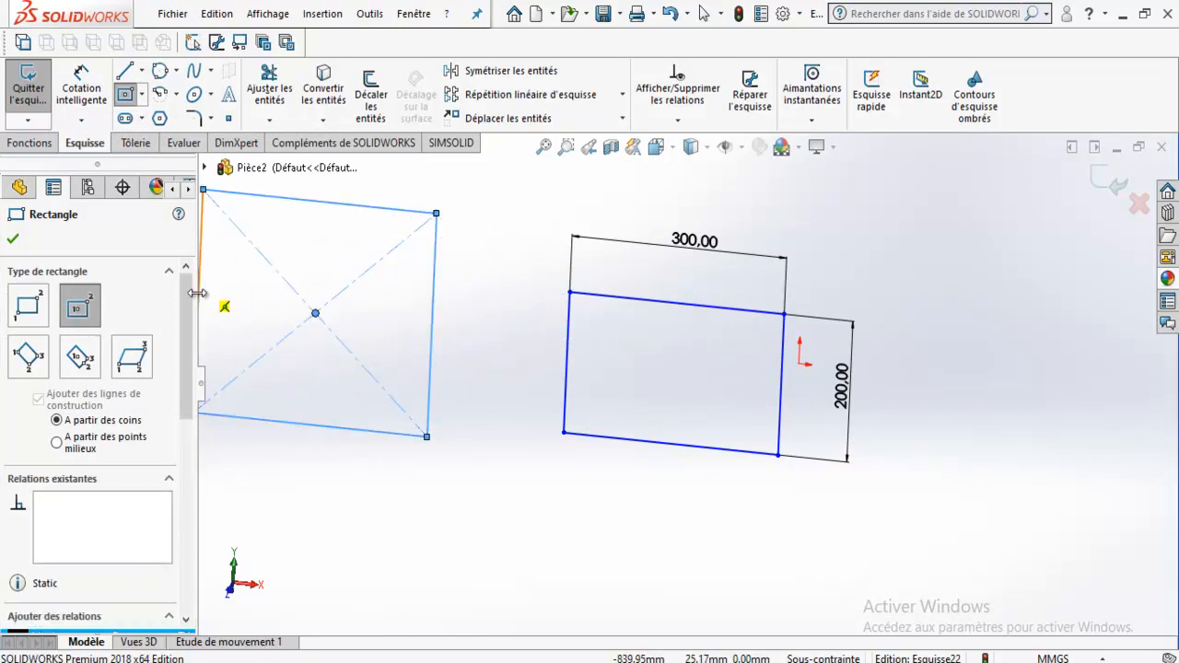
Step: Step the centre rectangle's corner coordinates so its left edge is at X -760.47 and its lower edge at Y -118.58
drag(188, 305, 186, 539)
click(159, 332)
click(160, 332)
click(160, 334)
click(159, 334)
click(159, 365)
click(159, 365)
click(160, 365)
click(159, 365)
click(159, 391)
click(159, 391)
click(159, 390)
click(159, 391)
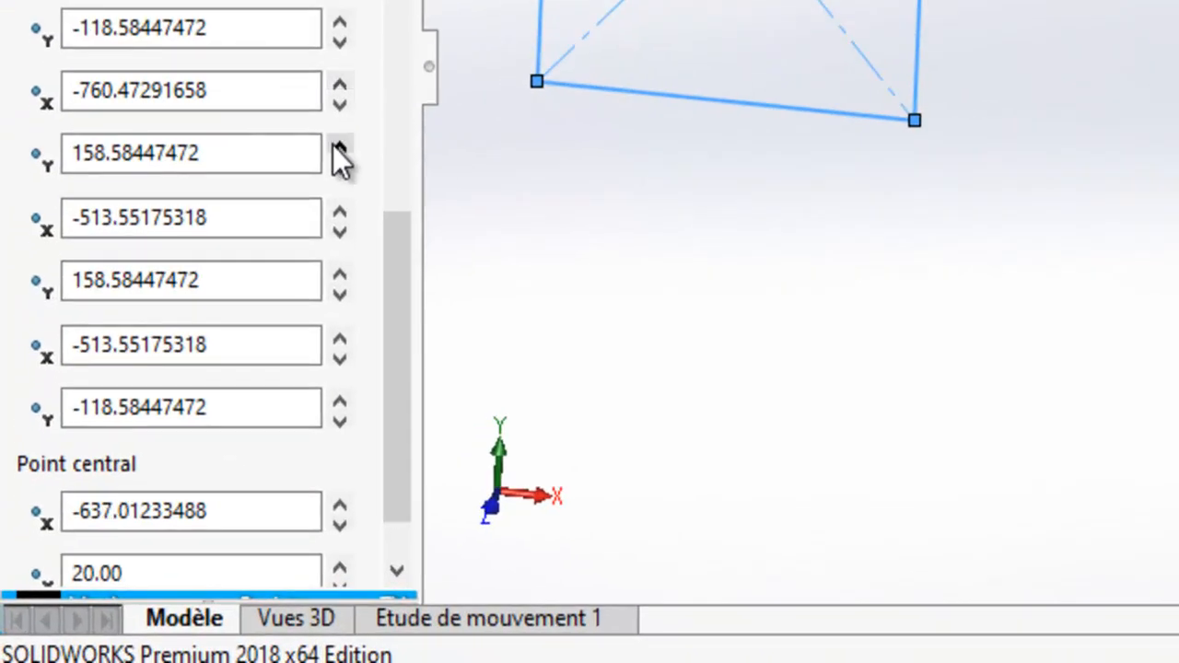
Step: Step the centre rectangle's upper edge to Y 218.58 and its right edge to X -503.55
click(339, 147)
click(339, 147)
click(339, 147)
click(340, 275)
click(339, 276)
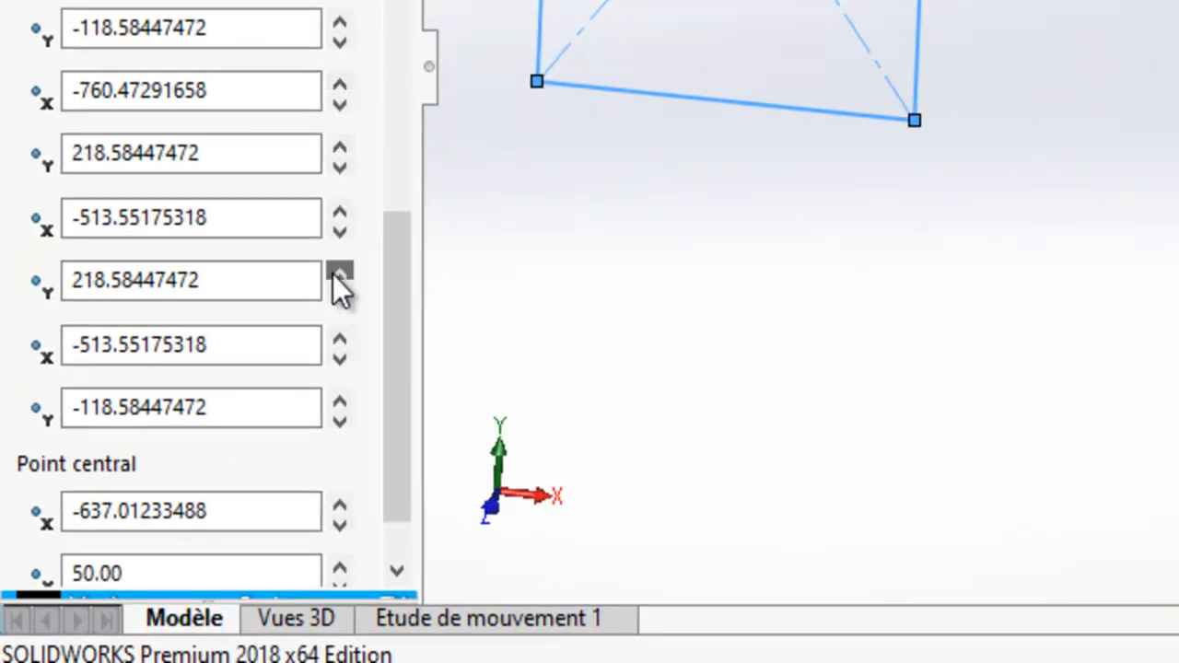
click(339, 337)
scroll(405, 420, down, 2)
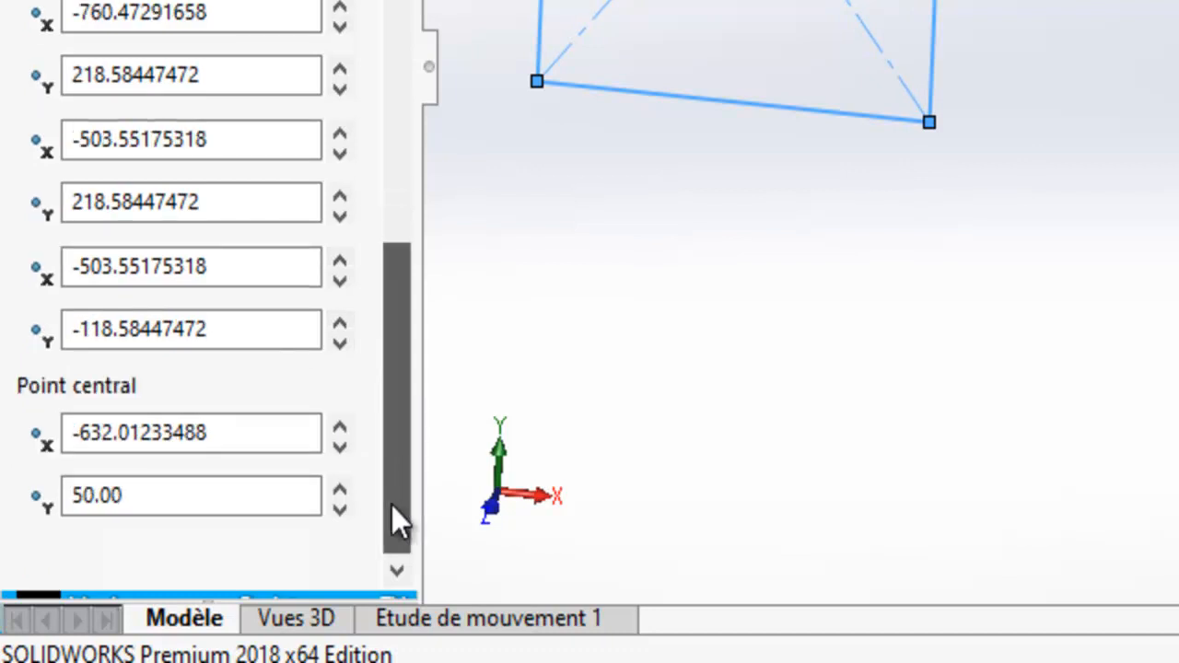
Step: Raise the rectangle's centre point to Y 70, and set that coordinate to 0
click(339, 485)
click(339, 486)
click(231, 501)
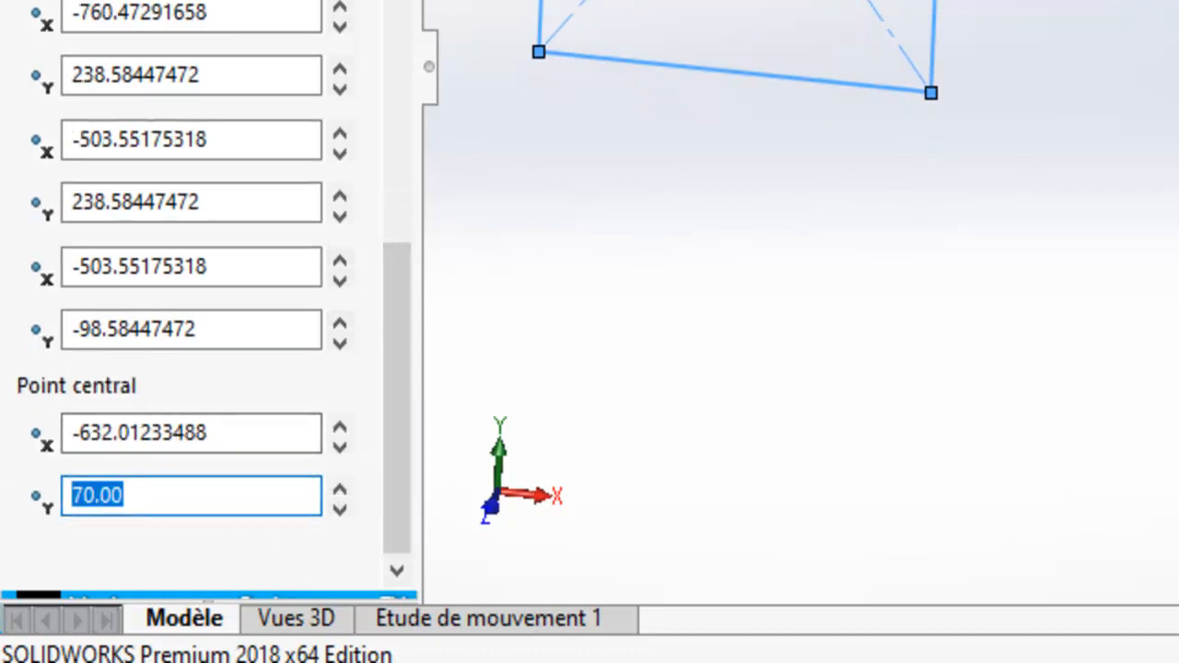
text(0)
key(Return)
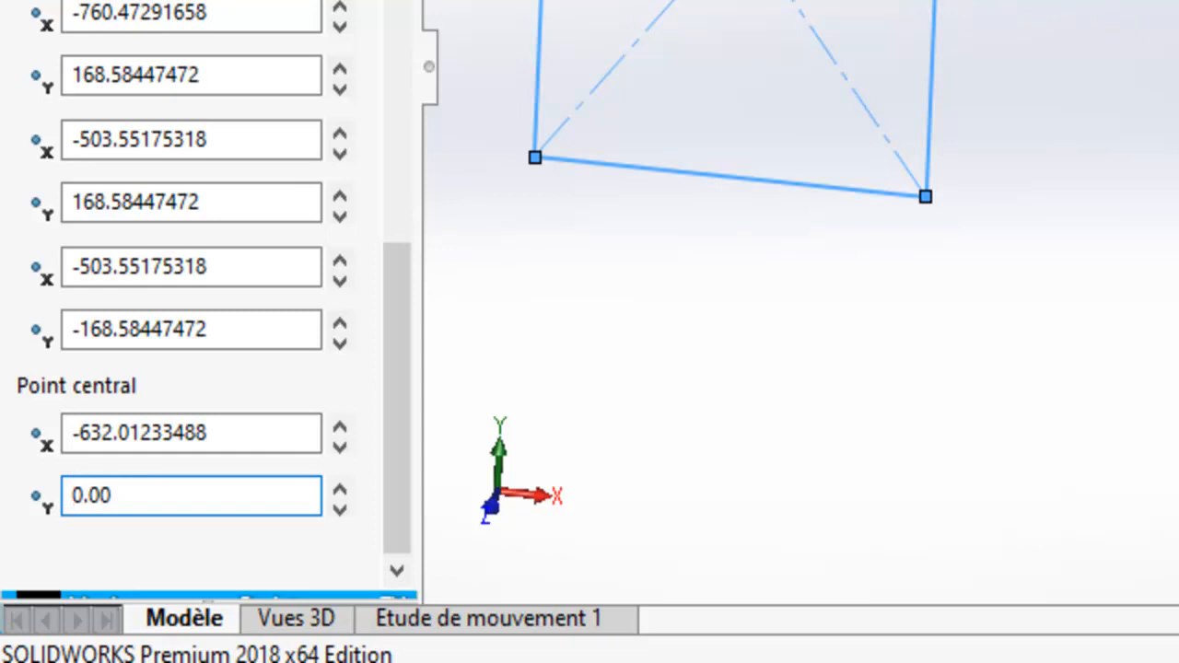
Step: Set the rectangle's centre point X coordinate to 0, and undo the recent coordinate changes
click(247, 430)
drag(245, 435, 1, 440)
text(0)
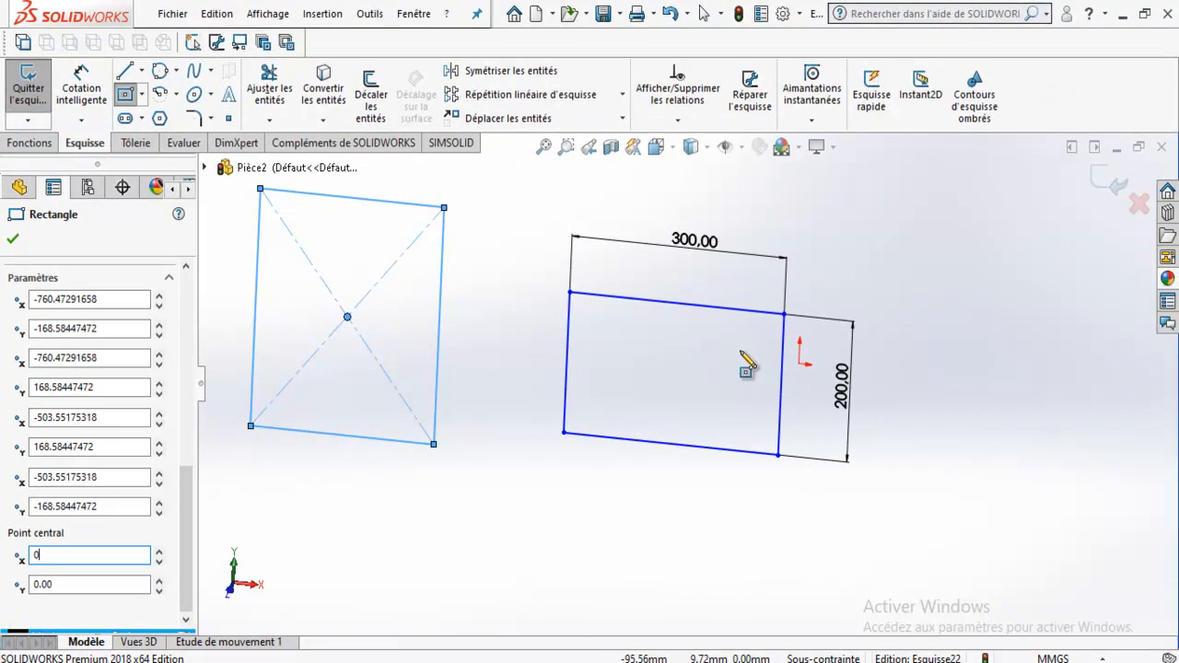
key(Return)
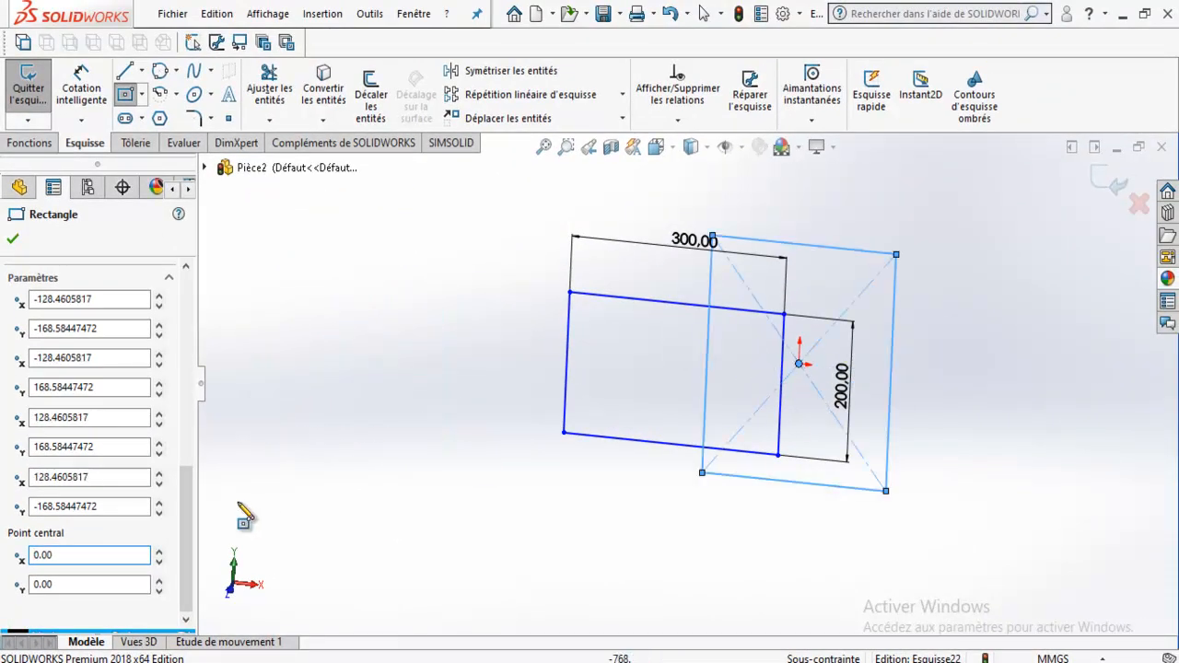
click(669, 15)
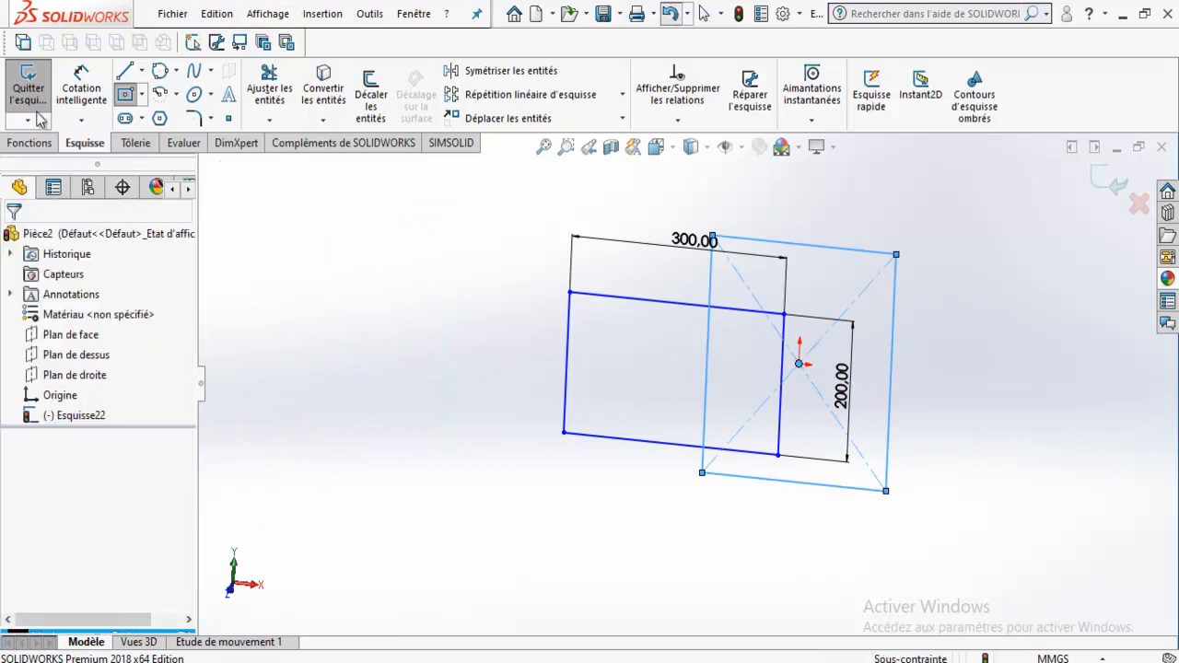
Step: Dimension the centre rectangle's upper edge as 300 mm
click(83, 87)
click(449, 260)
click(466, 215)
text(300)
key(Return)
Step: Dimension the centre rectangle's left vertical edge as 200 mm
click(350, 339)
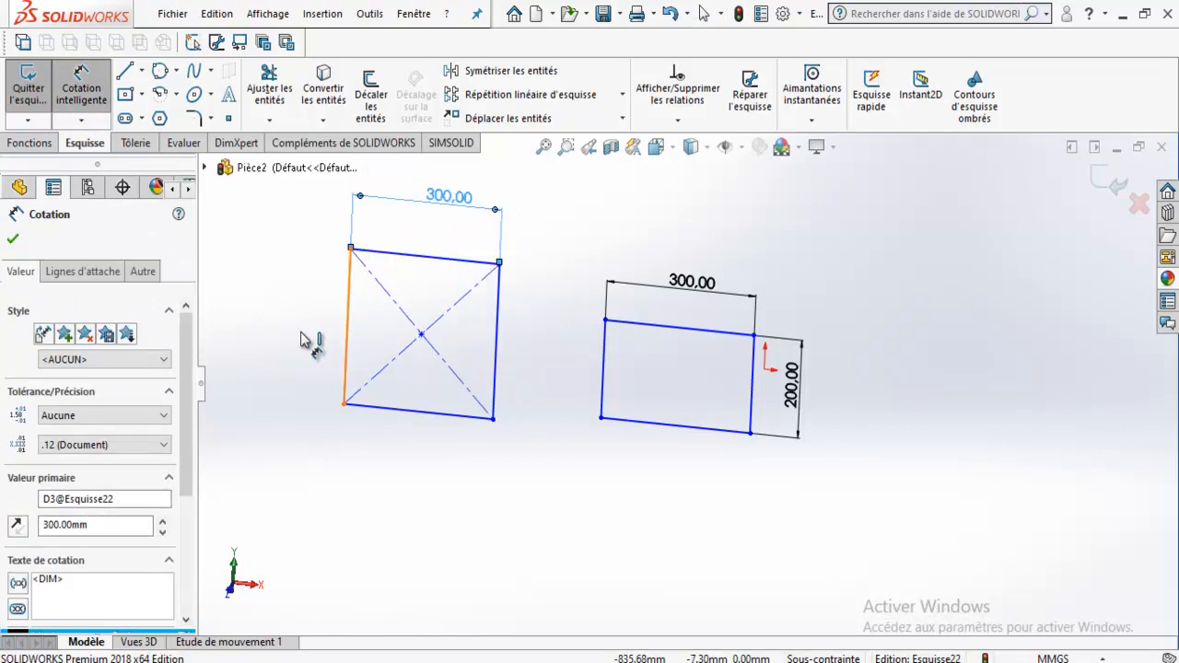
click(304, 339)
text(200)
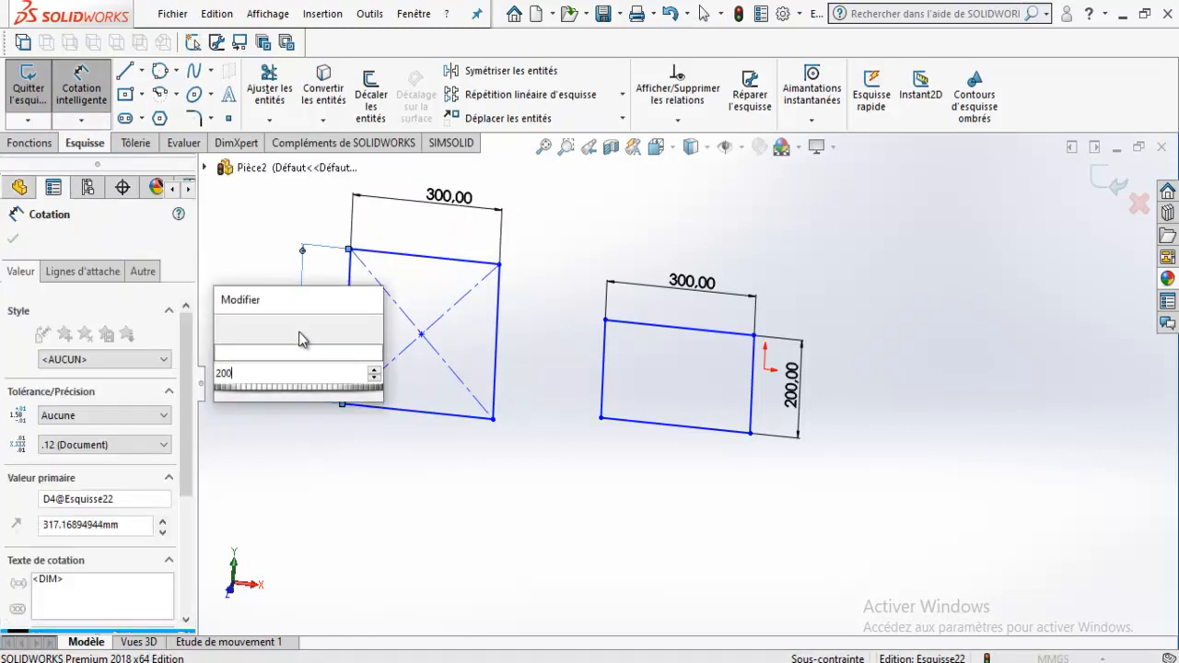
key(Return)
scroll(459, 300, down, 5)
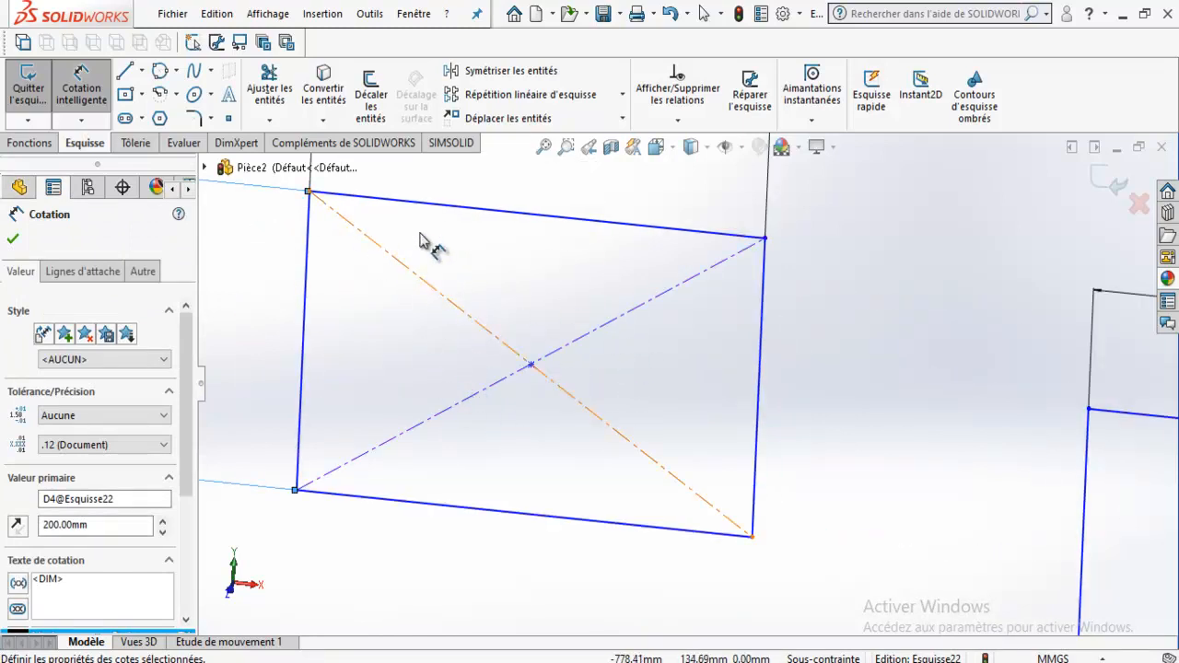
scroll(488, 232, up, 2)
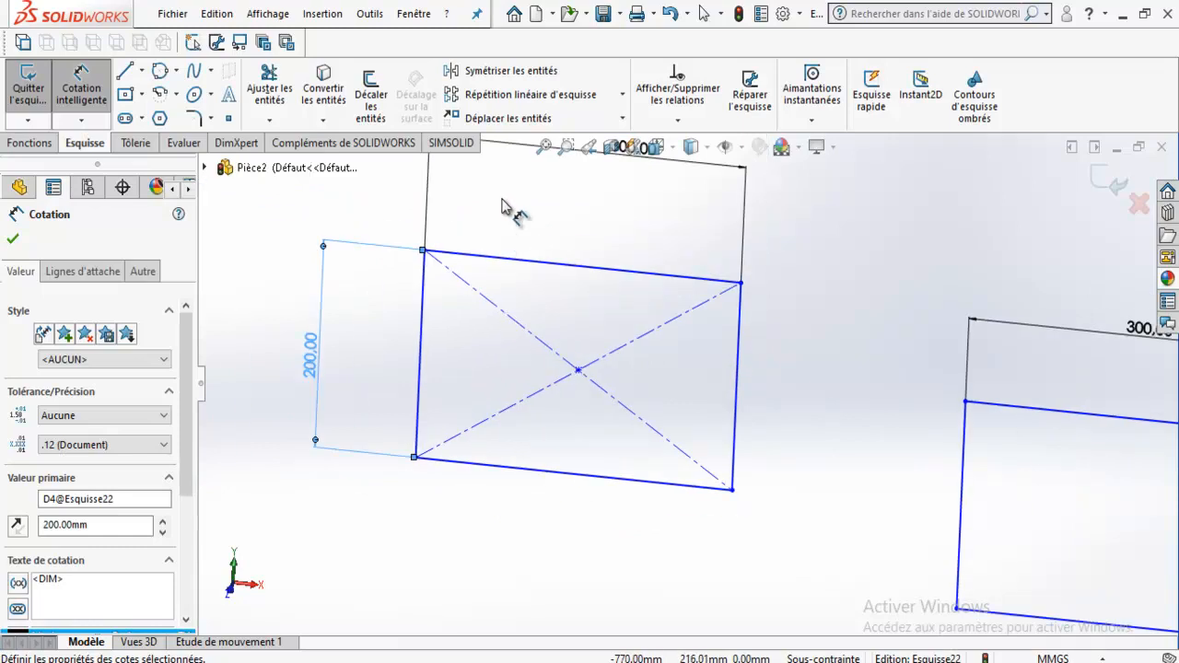
scroll(511, 211, up, 3)
click(35, 144)
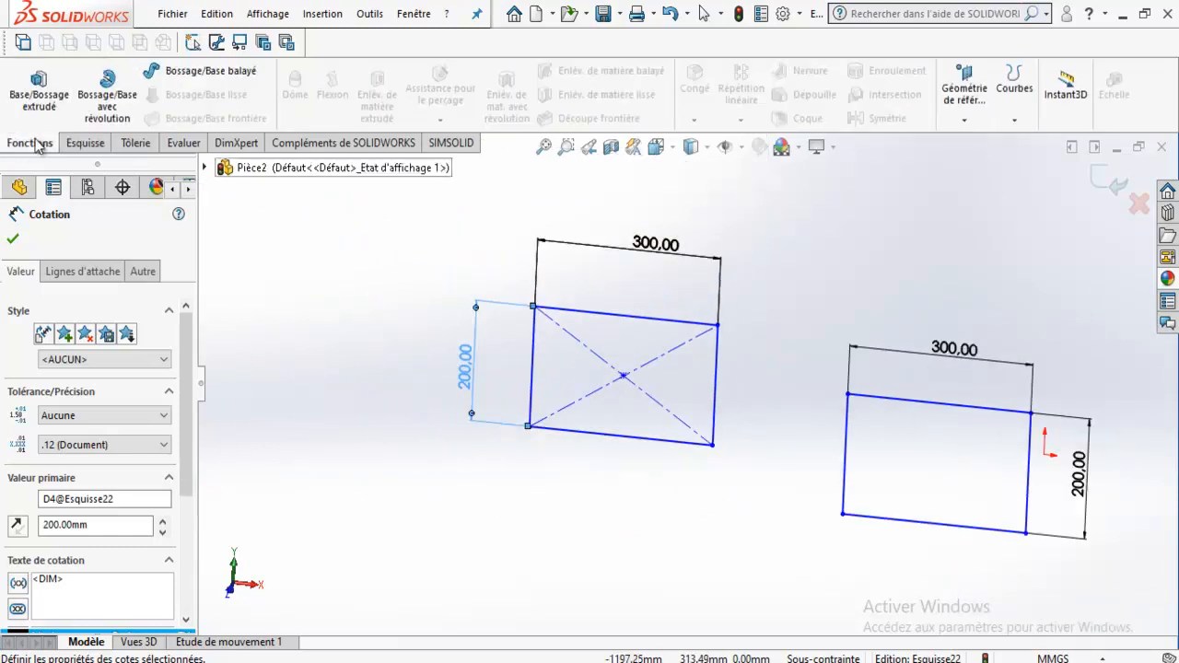
click(39, 92)
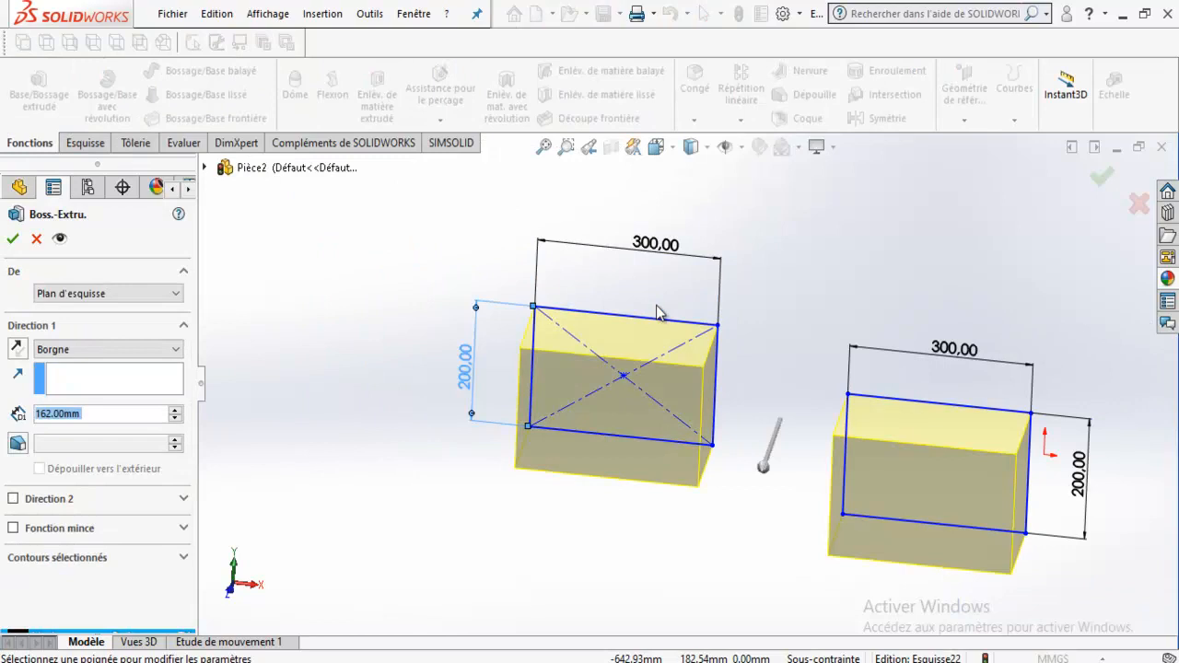
click(39, 242)
scroll(728, 367, up, 2)
mouse_move(740, 358)
middle_down()
mouse_move(776, 357)
mouse_move(754, 350)
middle_up()
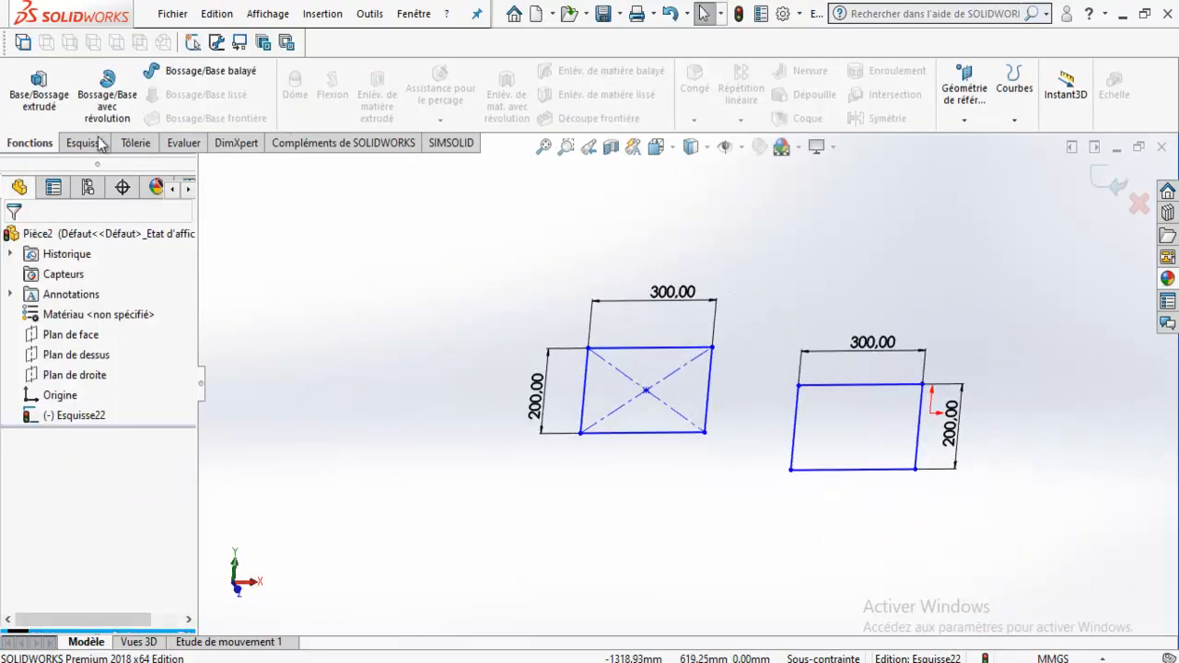
Step: Draw a three-corner rectangle about 278 mm wide and 571 mm tall, left of the dimensioned rectangles
click(91, 146)
click(144, 92)
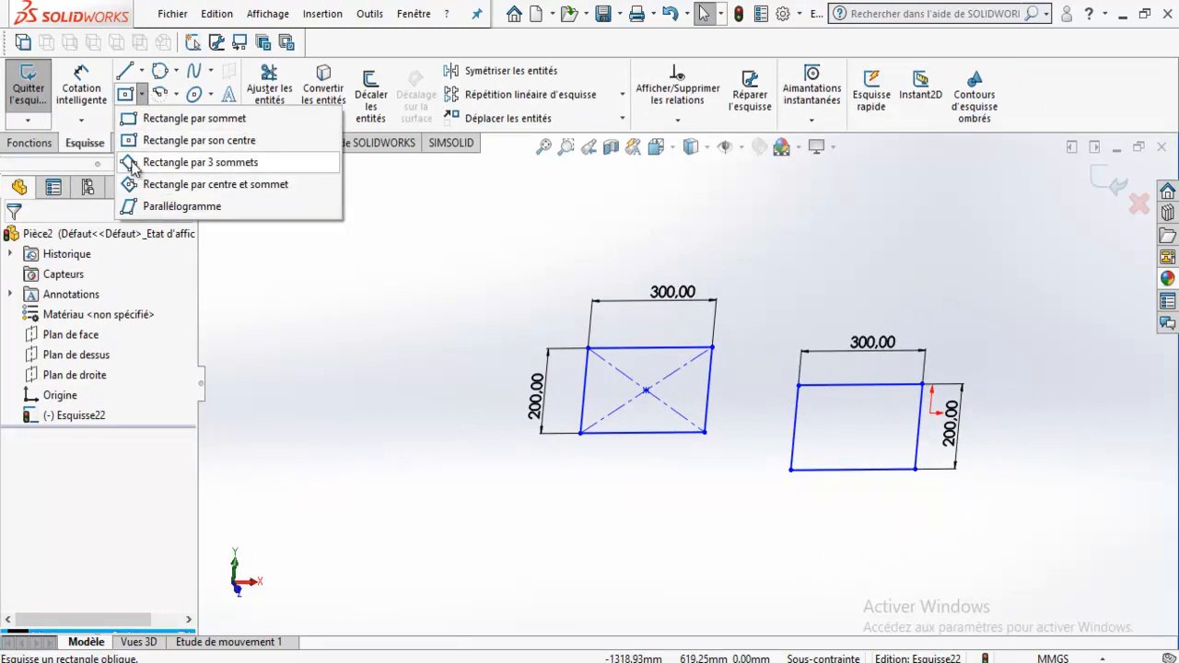
click(193, 160)
click(308, 151)
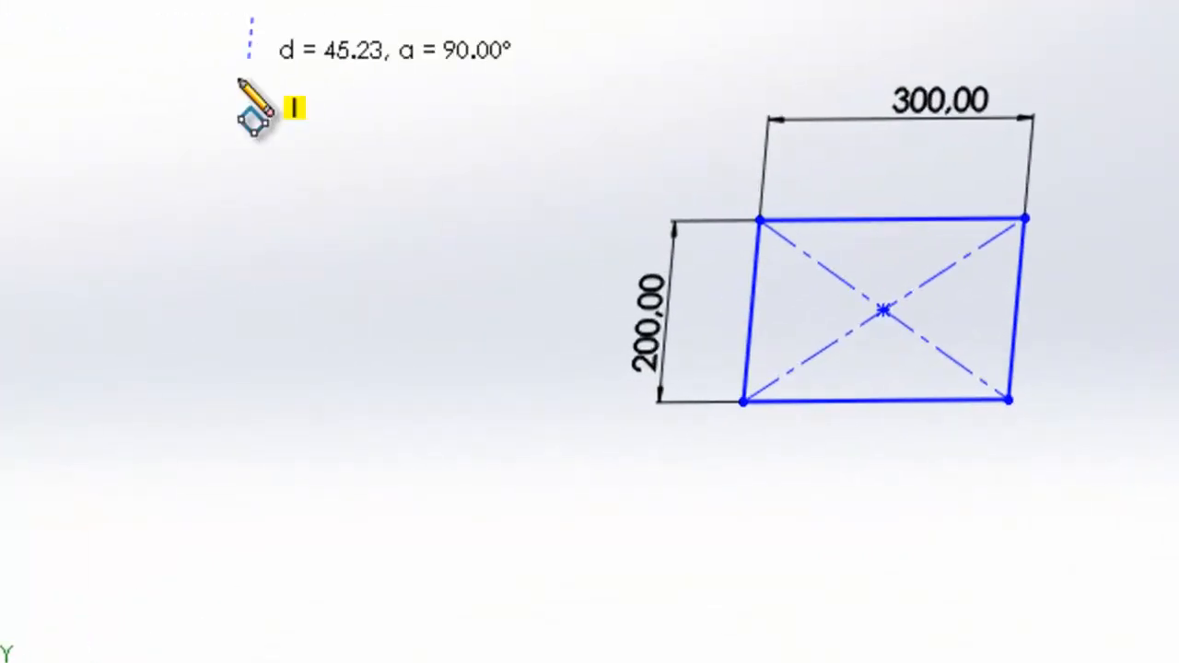
click(8, 19)
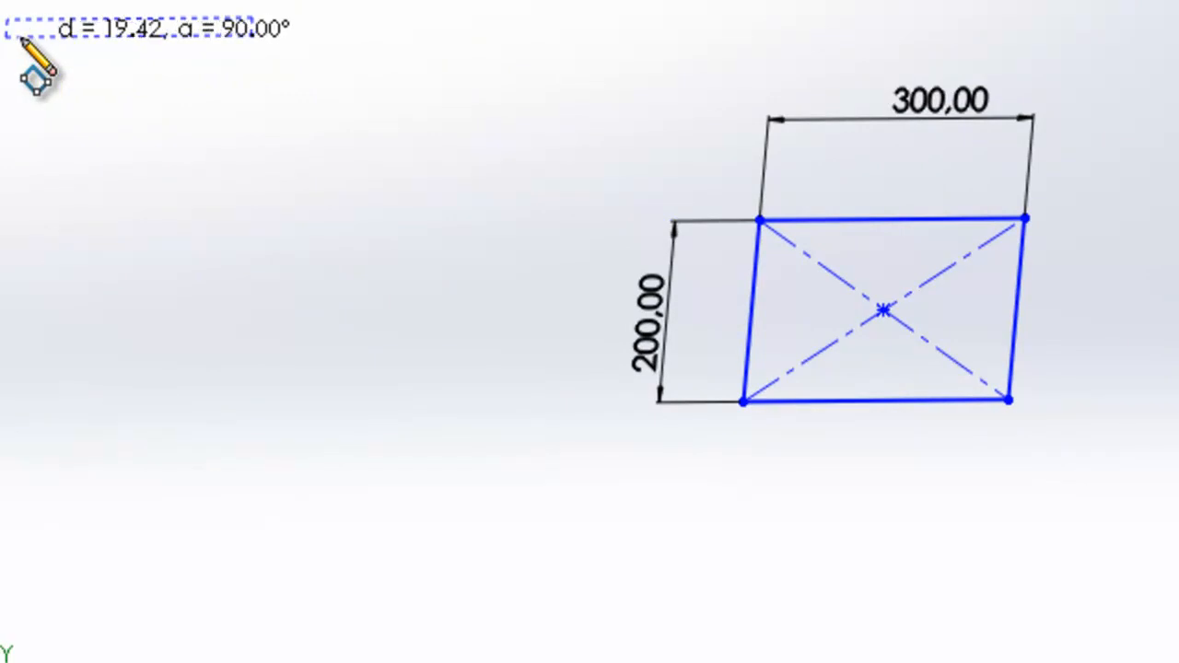
click(127, 571)
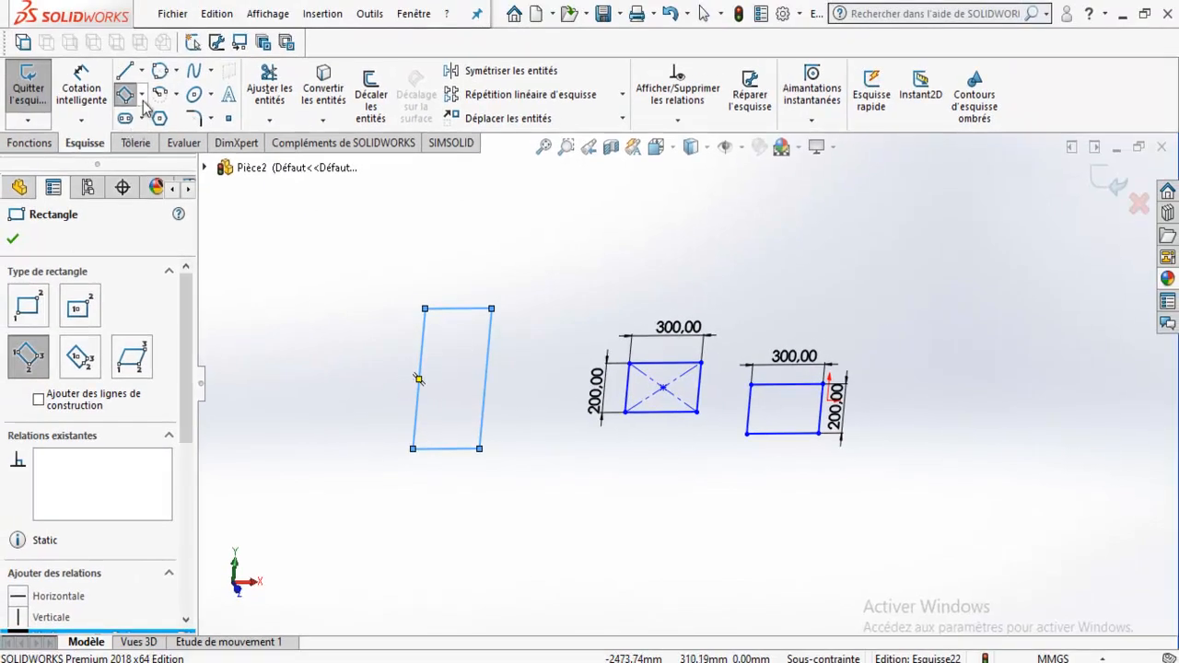
Step: Draw a parallelogram above the dimensioned rectangles, with corners at about (410, 551), (-192, 593) and (249, 854) mm
click(142, 95)
click(175, 206)
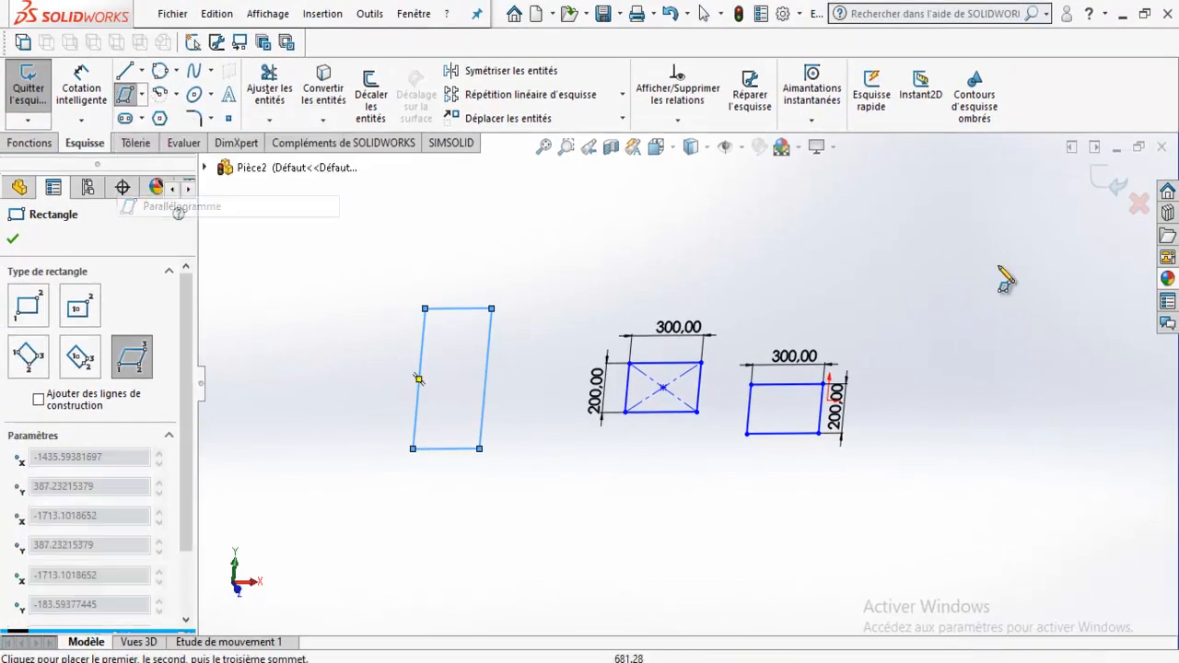
click(938, 264)
click(794, 254)
click(906, 189)
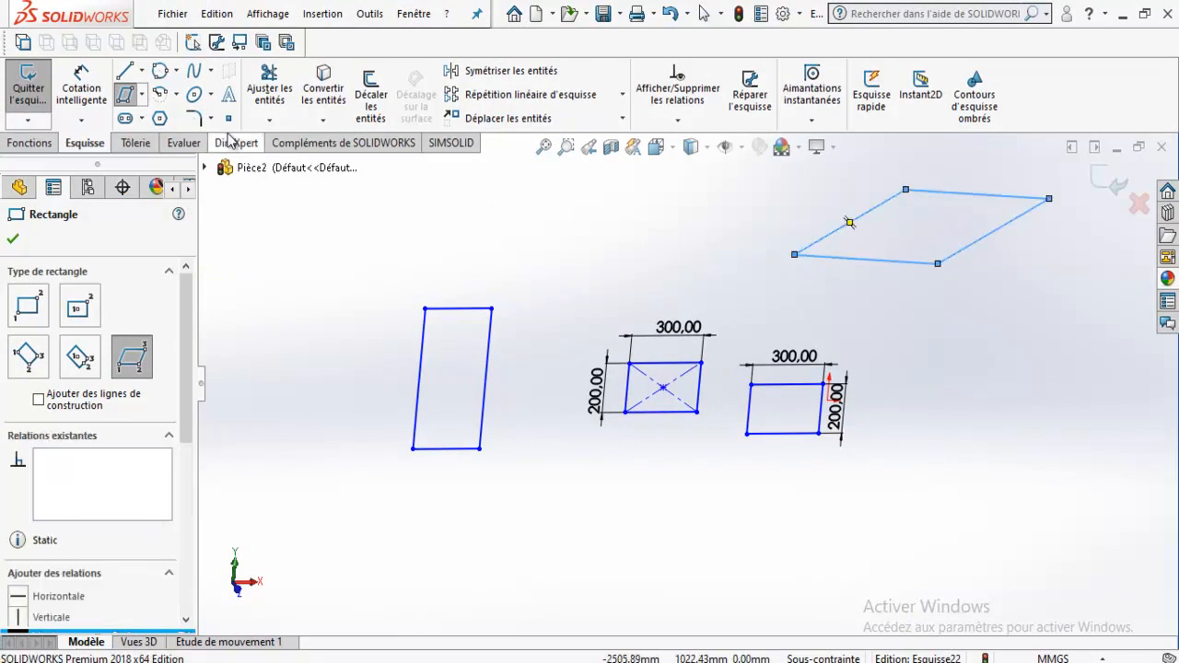
click(143, 95)
click(144, 96)
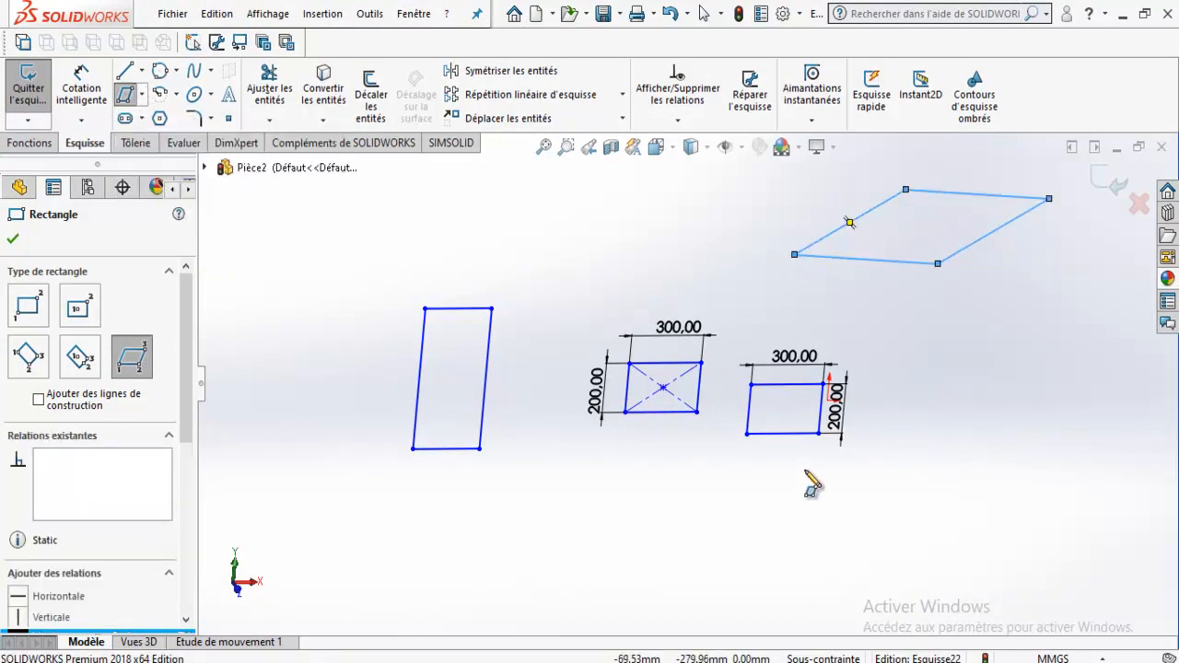
scroll(895, 217, up, 2)
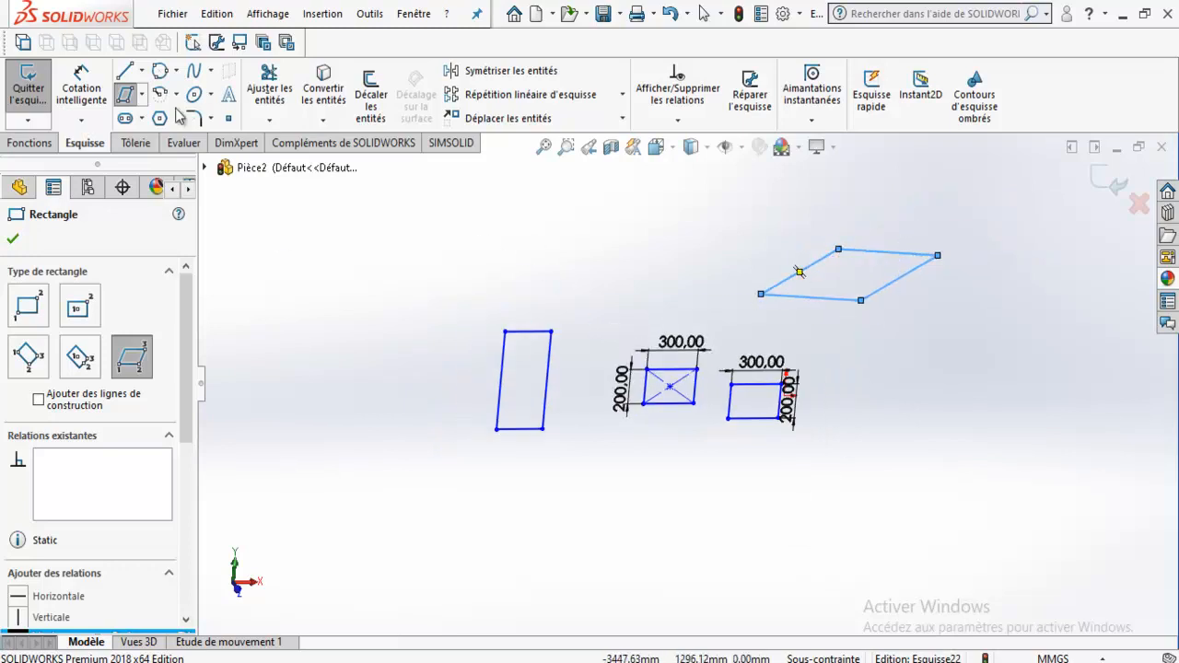
click(141, 95)
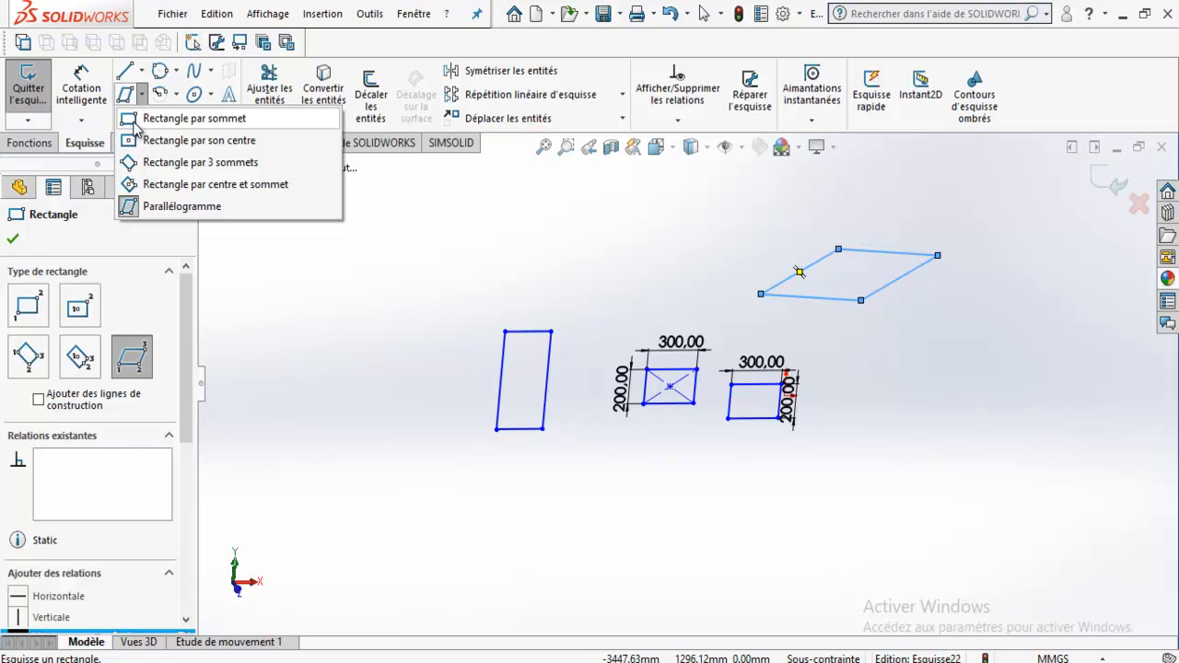
click(134, 124)
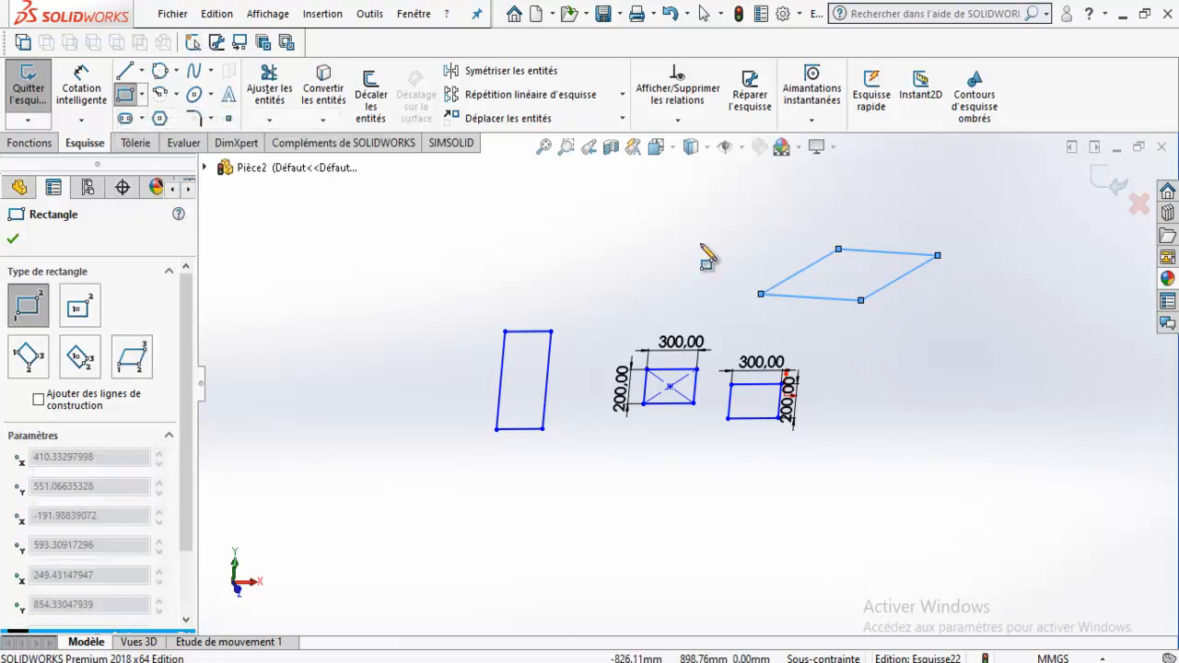
Step: Draw a centre-point arc of about 943 mm radius and 90° above and to the left of the three-corner rectangle
click(176, 94)
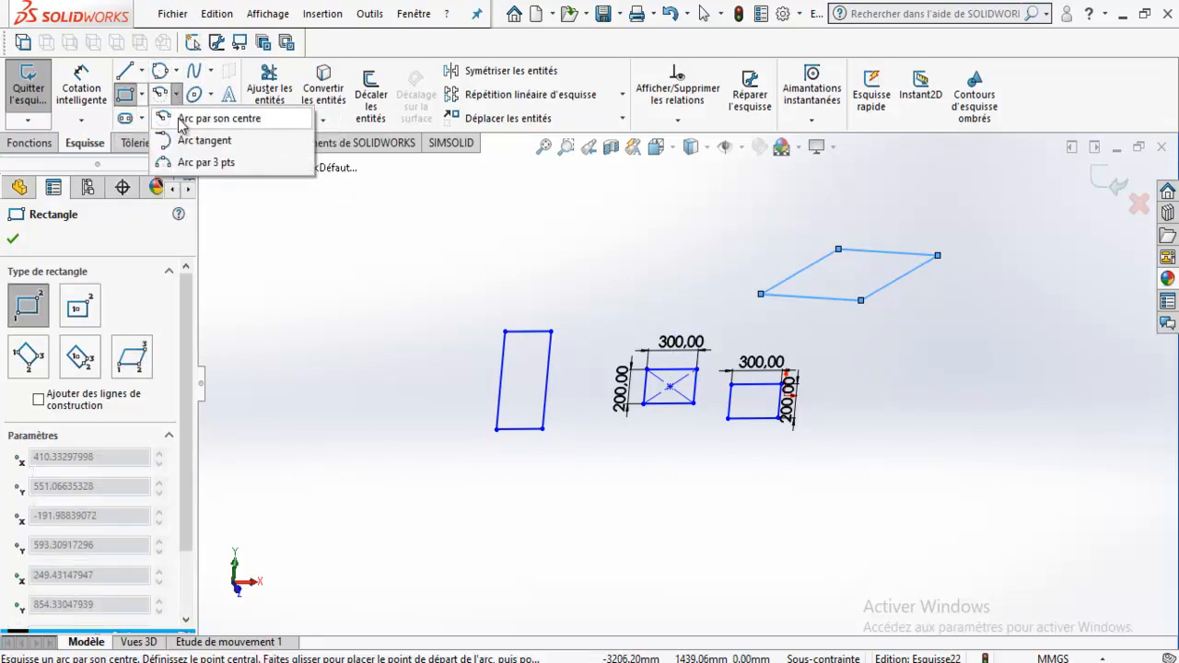
click(197, 116)
click(288, 254)
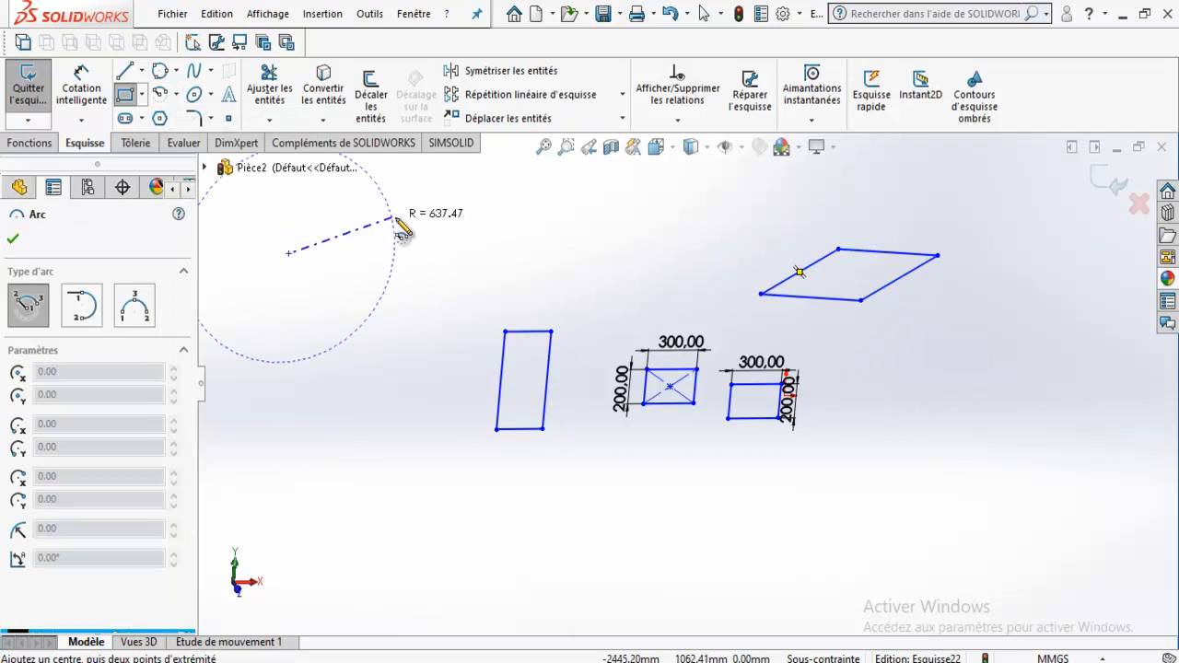
click(443, 273)
scroll(304, 322, up, 2)
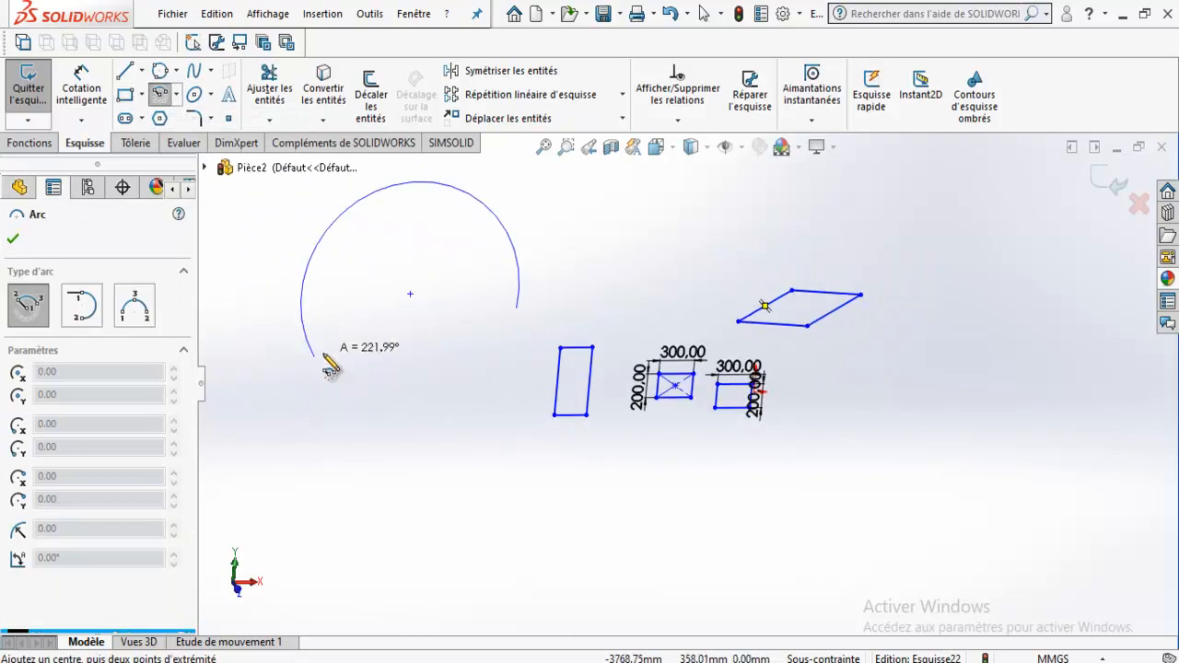
click(424, 269)
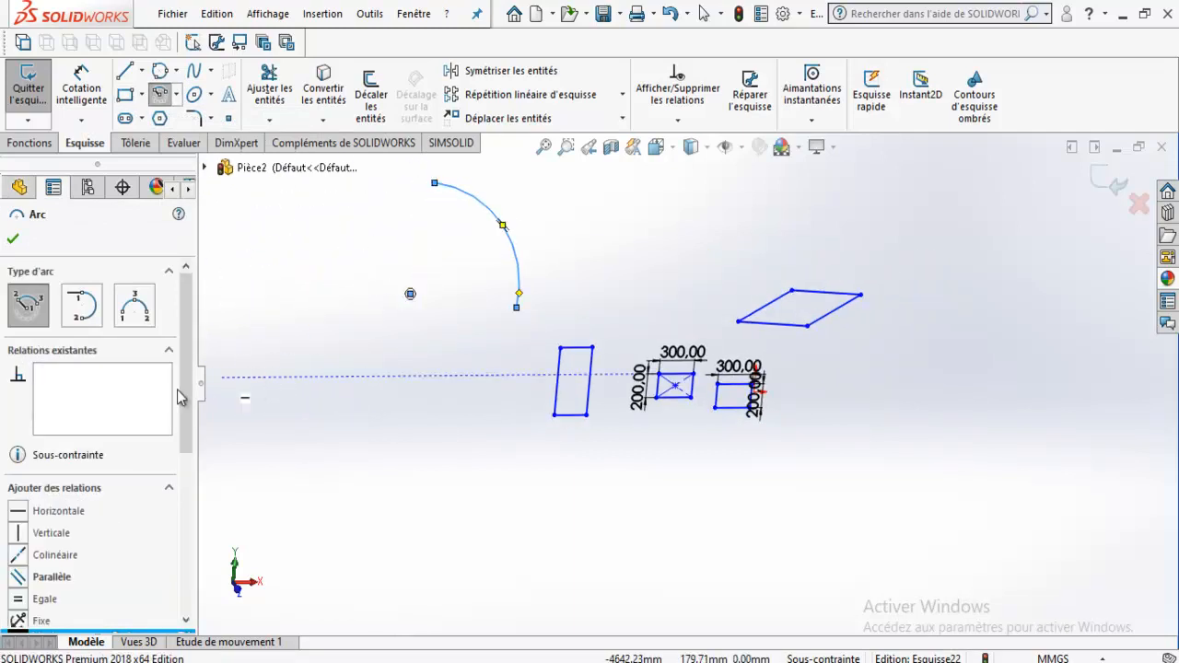
Step: Increase the arc's radius to 1002.67 mm and set its angle to 150°
drag(189, 434, 188, 558)
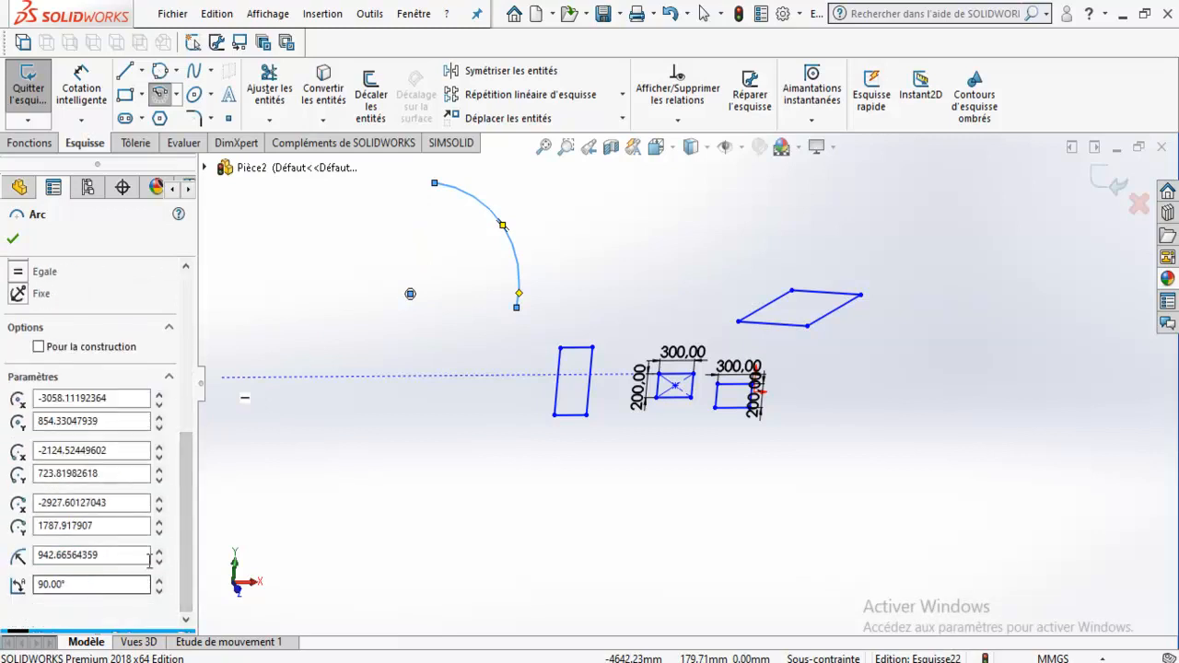
click(160, 552)
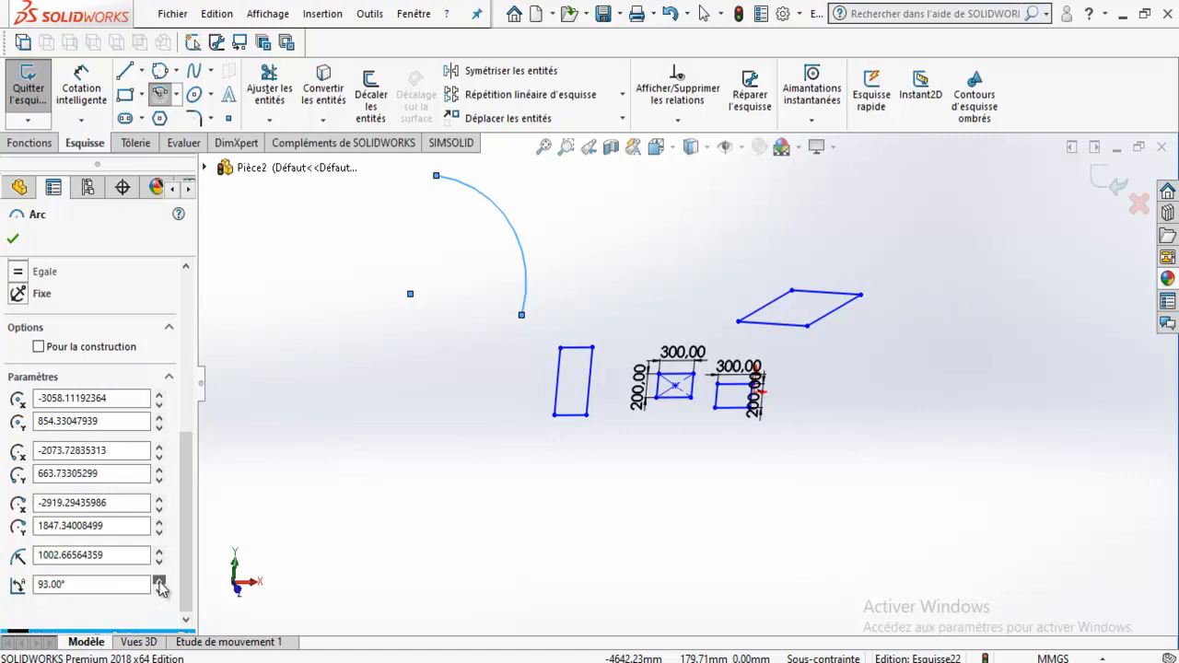
click(158, 582)
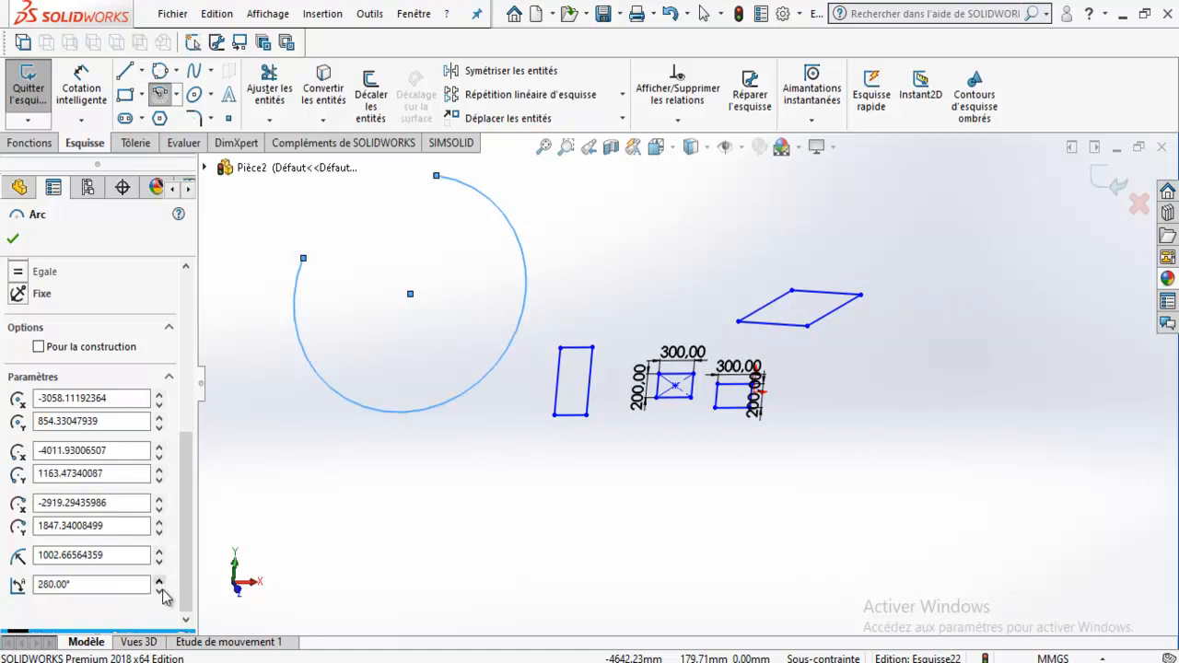
key(BackSpace)
text(150)
key(Return)
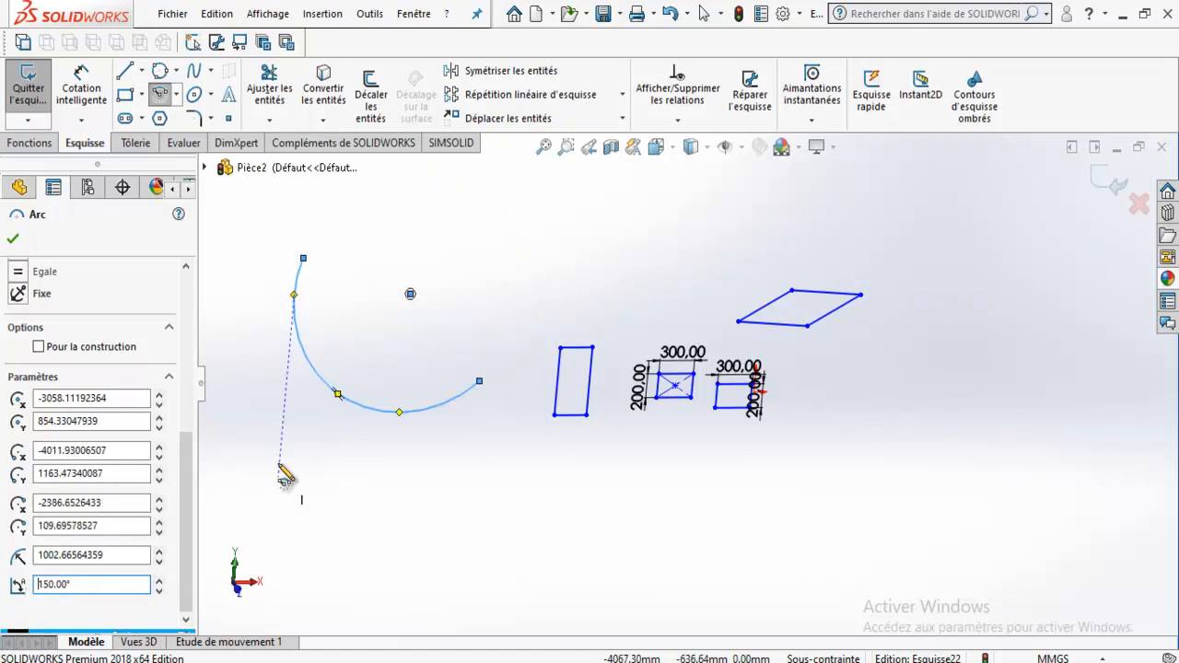
Step: Draw a second centre-point arc of about 719 mm radius and 133° above the three-corner rectangle
click(536, 255)
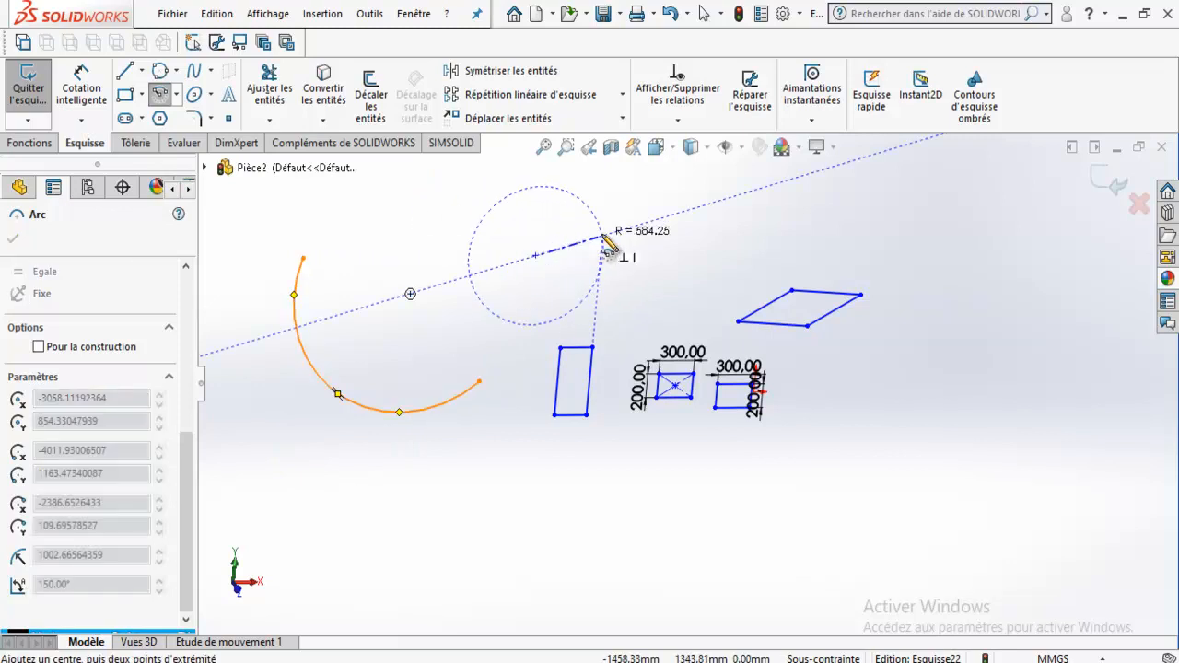
click(619, 235)
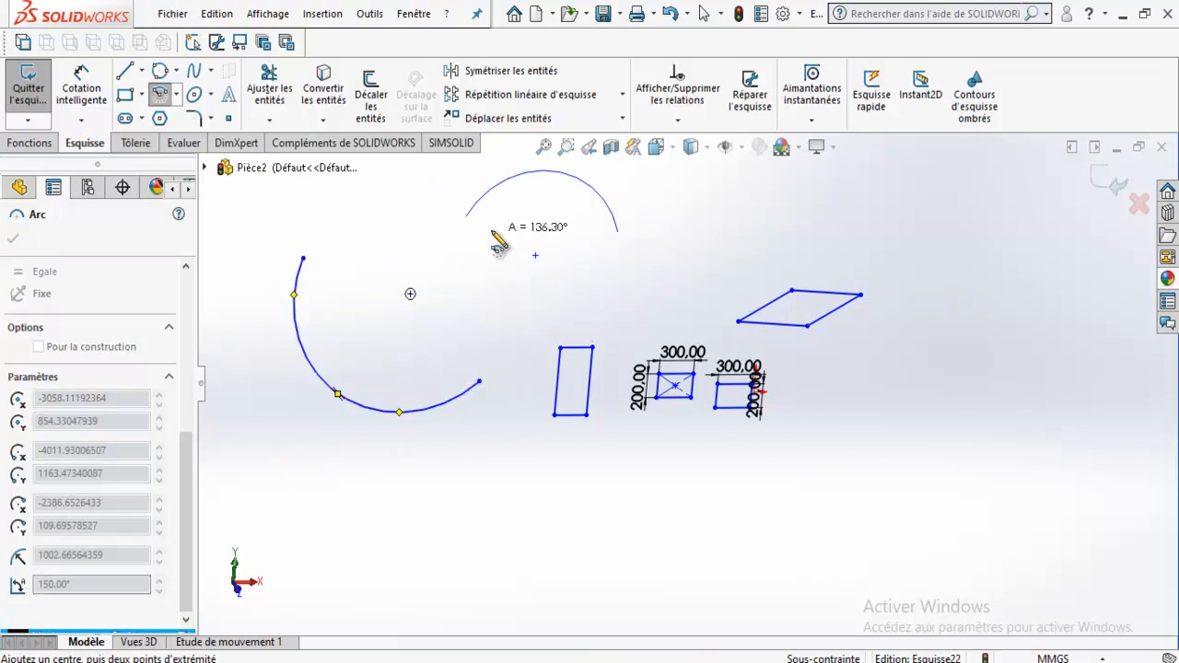
click(494, 231)
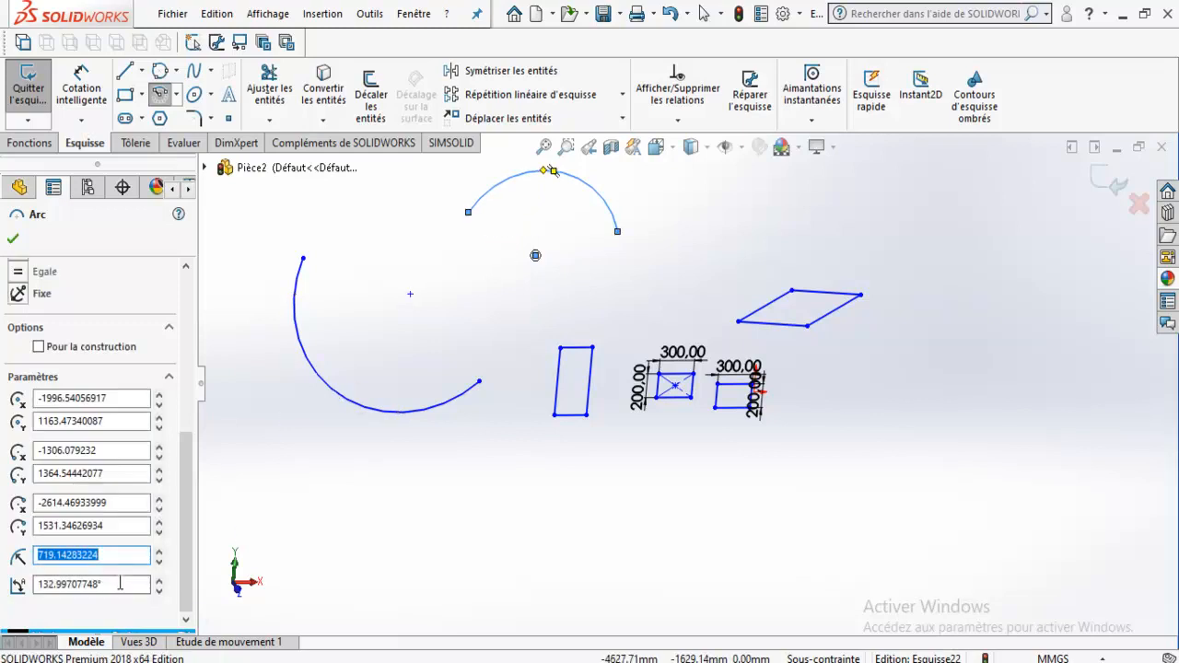
drag(181, 552, 190, 511)
scroll(547, 255, up, 2)
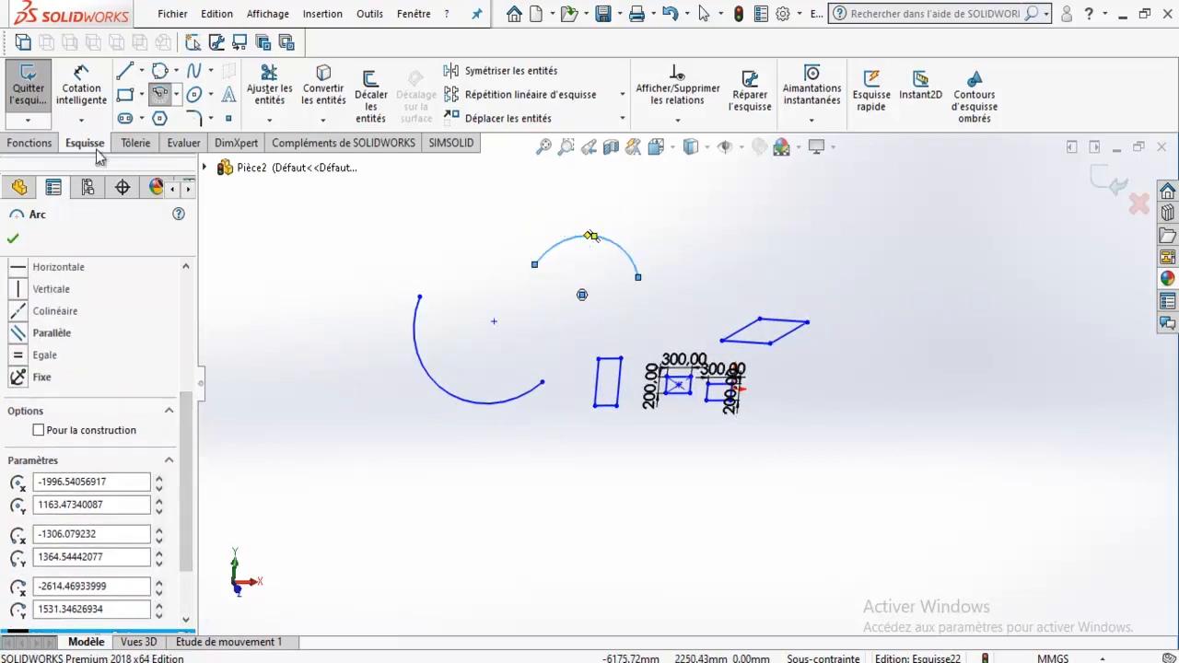
Step: Draw a three-point arc below the rectangles, with ends at about (-1026, -1557) and (-3230, -1389) mm
click(176, 94)
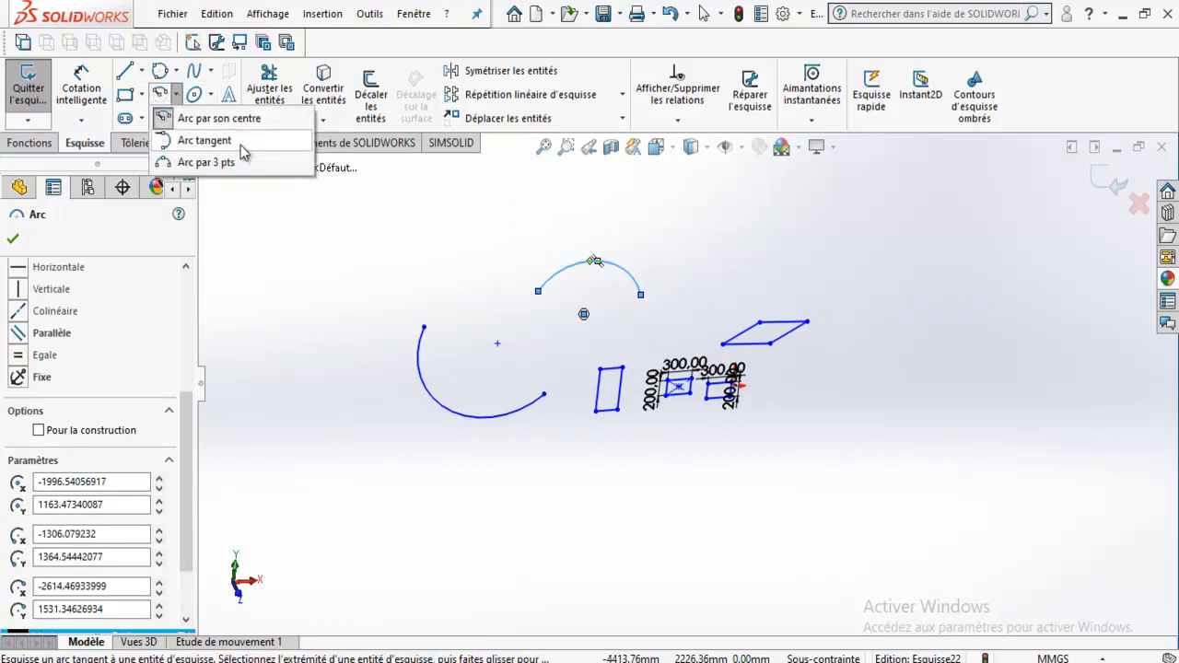
click(207, 162)
click(639, 508)
click(465, 509)
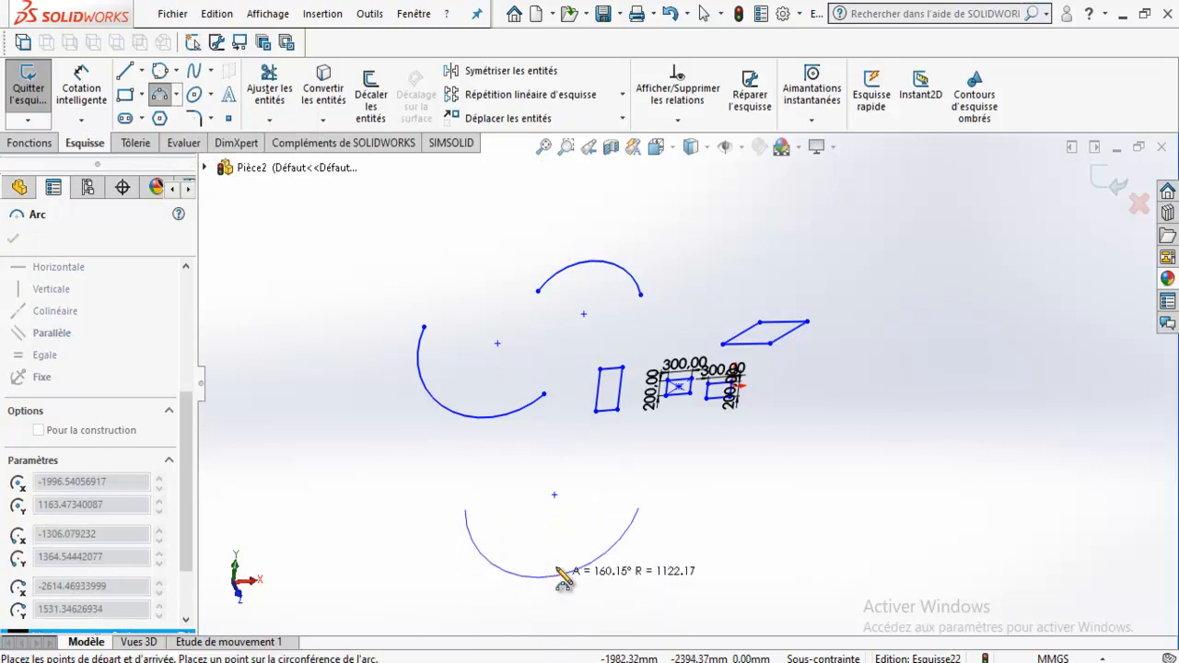
click(558, 463)
Step: Draw two chained tangent arcs starting from the lower endpoint of the 150° arc
click(178, 97)
click(170, 139)
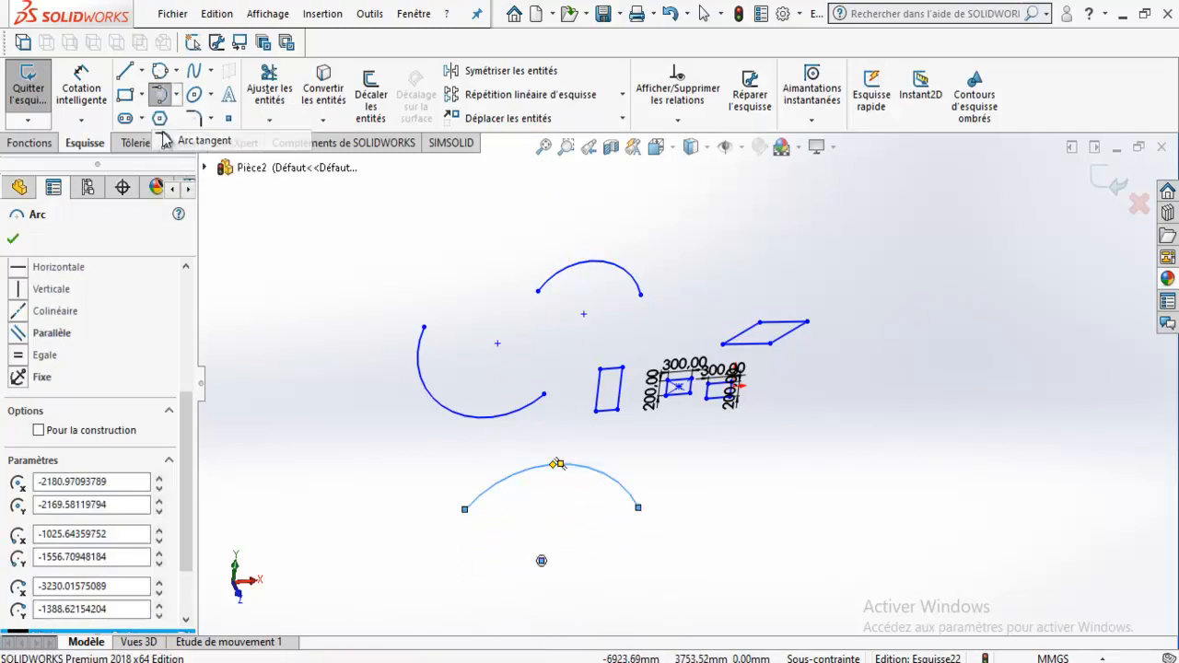
click(543, 394)
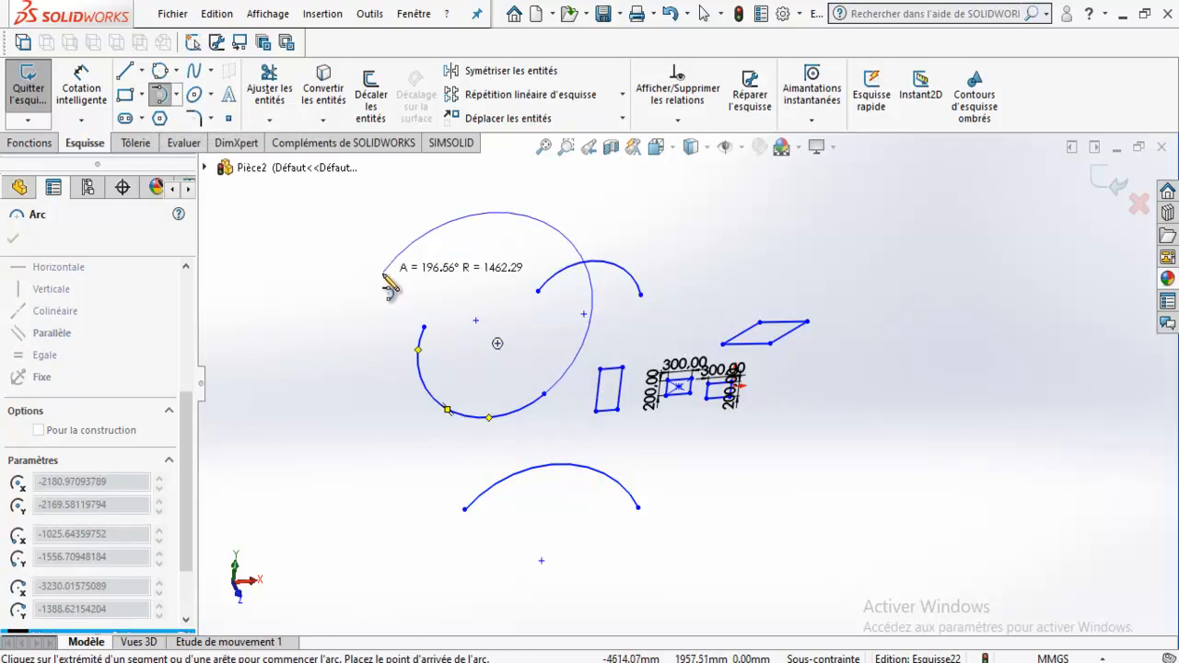
click(534, 325)
click(759, 247)
click(159, 99)
Step: Power-trim segments of the arcs and rectangles, and trim away the parallelogram
scroll(442, 291, up, 3)
click(291, 81)
drag(714, 241, 644, 324)
scroll(713, 392, down, 5)
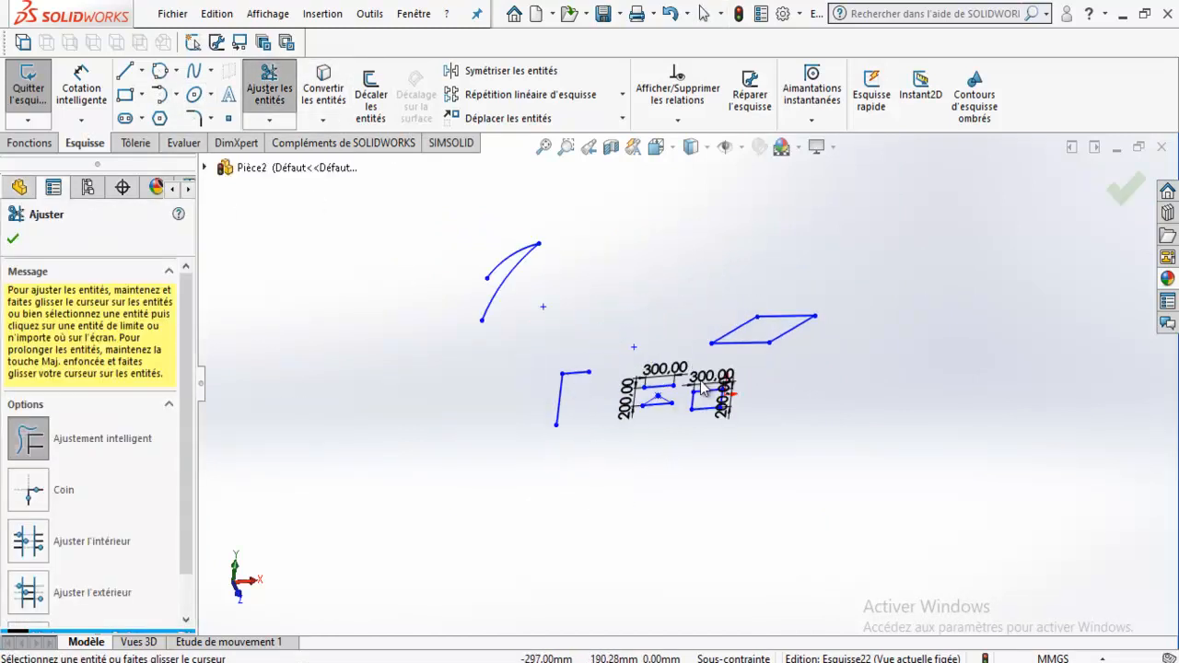
drag(718, 311, 728, 452)
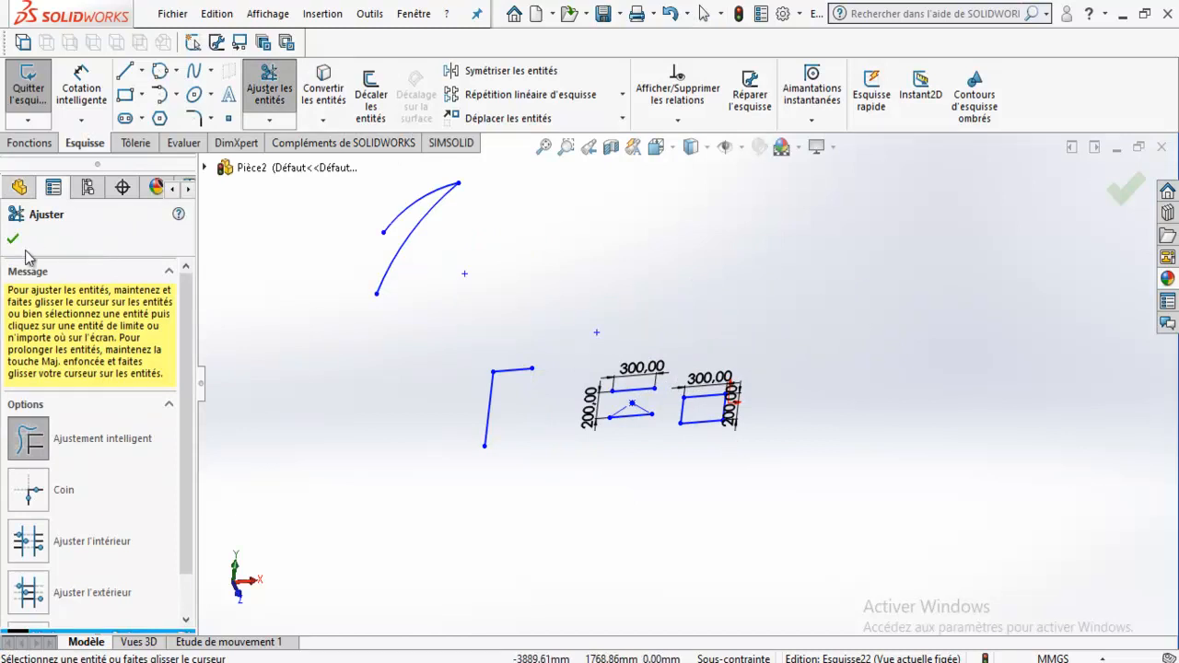
Step: Delete all remaining entities and dimensions from the sketch
key(Escape)
mouse_move(314, 179)
mouse_down()
mouse_move(649, 436)
mouse_move(853, 569)
mouse_up()
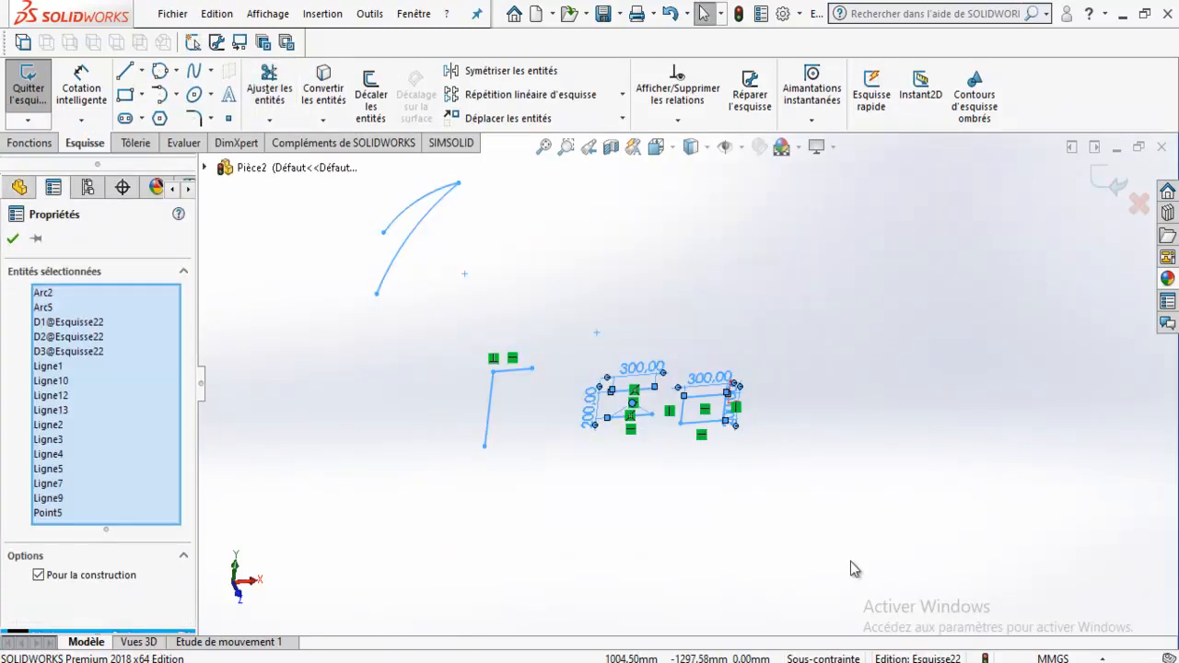
key(Delete)
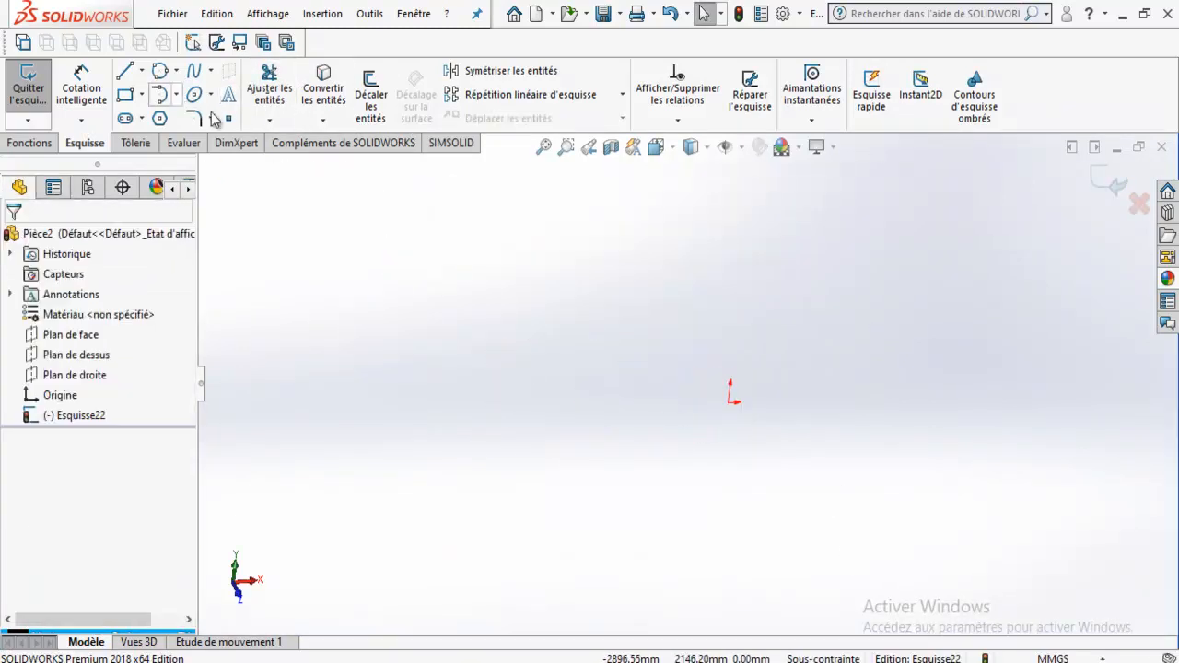
Step: Draw a polygon centred at about (-794, 157) mm around an inscribed circle of about 337 mm diameter
click(86, 417)
click(98, 388)
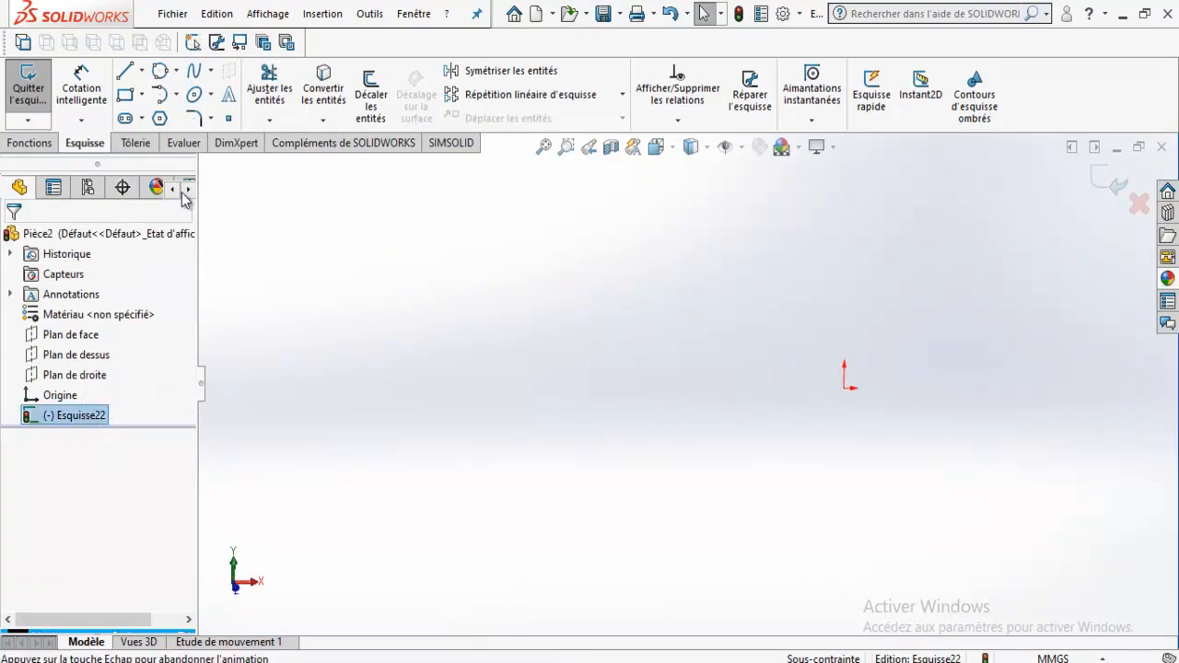
click(160, 119)
drag(463, 292, 591, 424)
drag(555, 374, 555, 374)
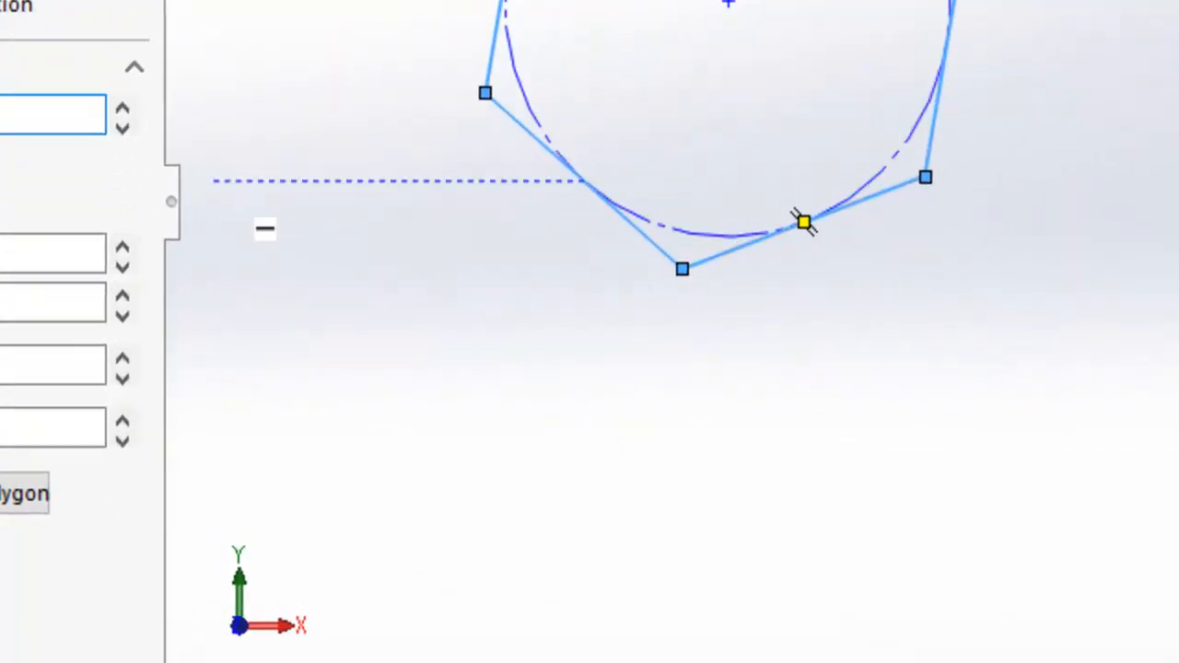
Step: Reduce the polygon to three sides
click(123, 127)
click(123, 127)
click(122, 126)
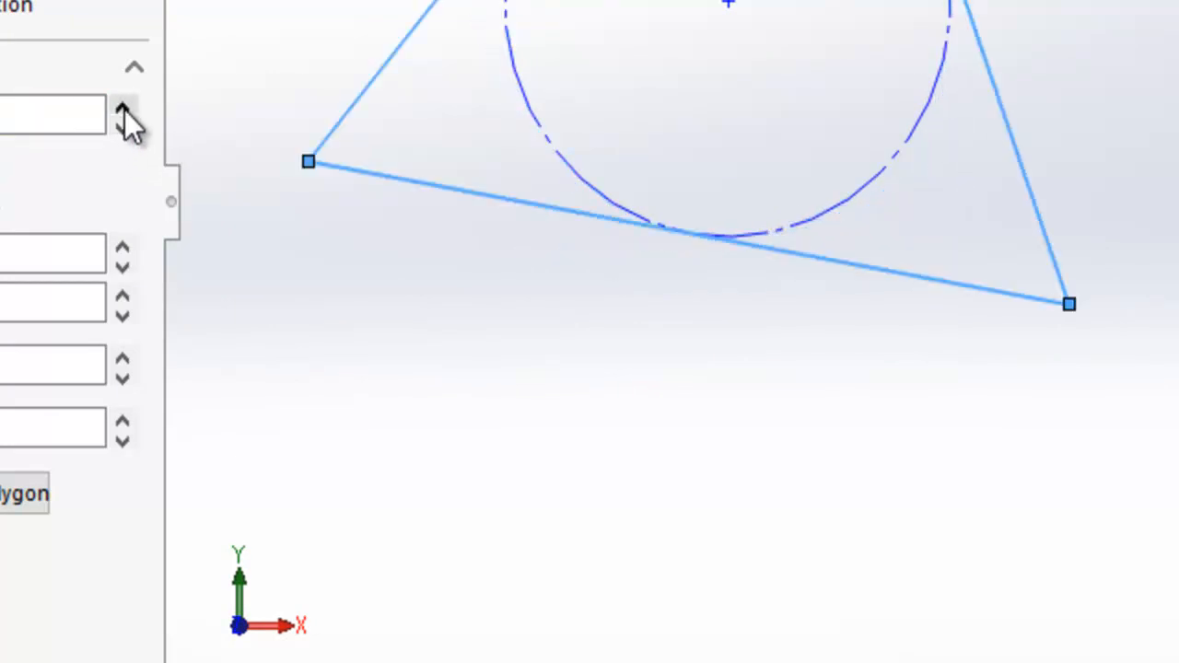
Step: Increase the polygon's number of sides to 27
click(123, 109)
click(123, 109)
click(123, 109)
click(123, 109)
click(123, 109)
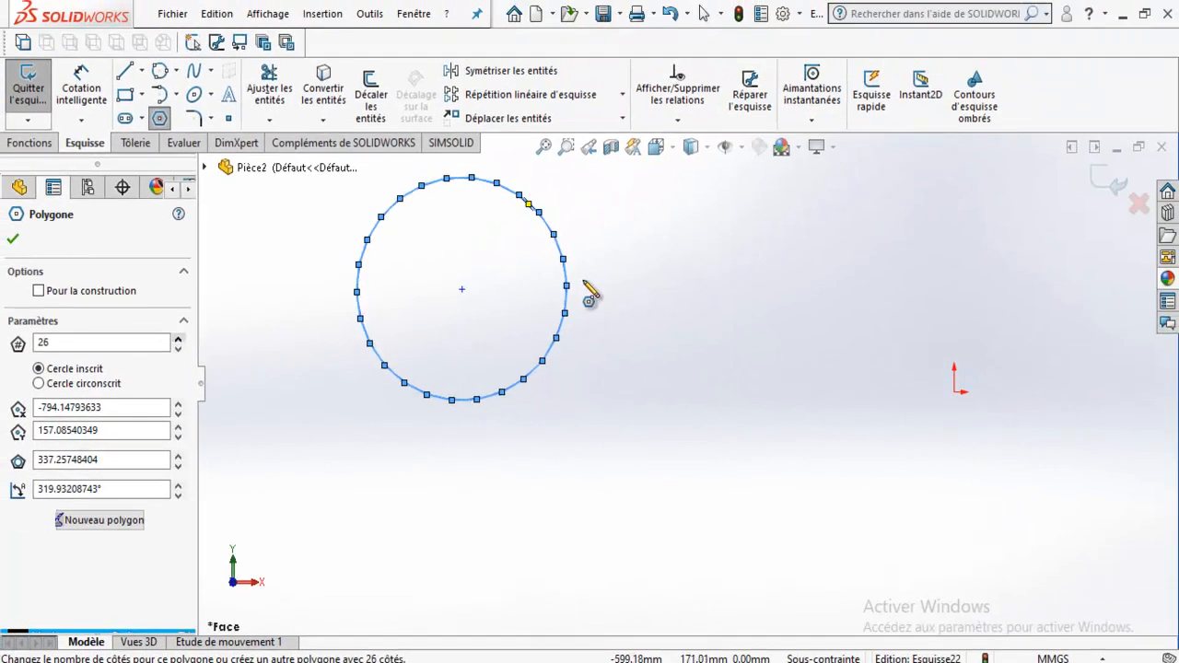
scroll(590, 293, down, 10)
click(178, 339)
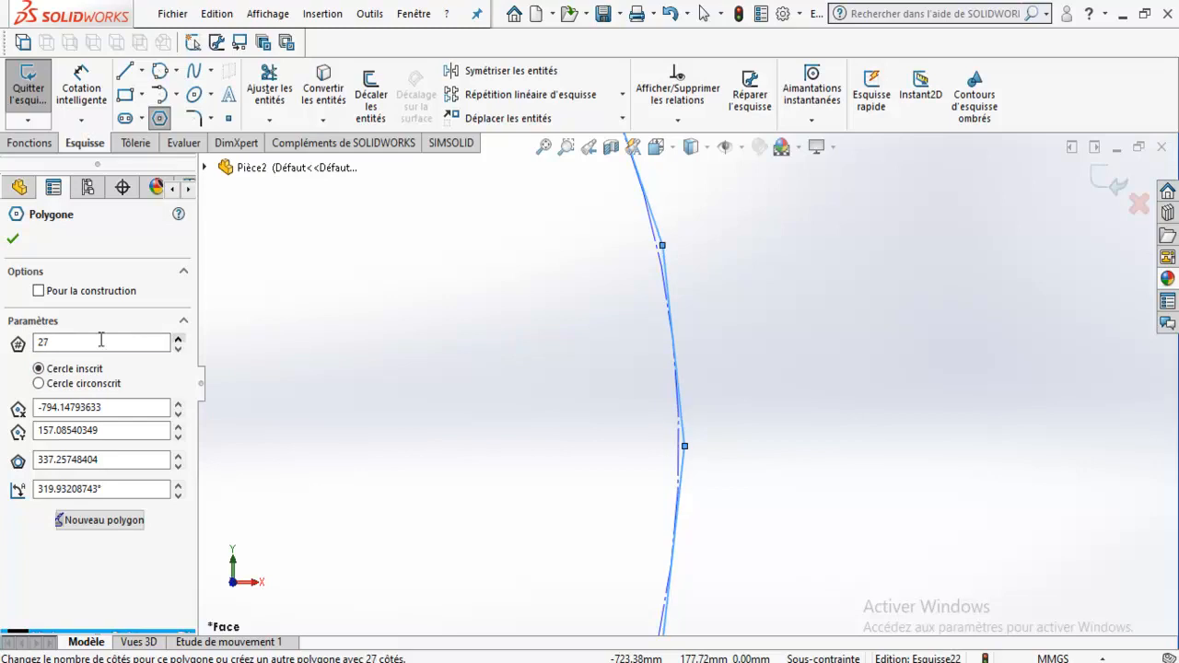
Step: Set the polygon's number of sides to 10 and exit the sketch
scroll(504, 391, up, 4)
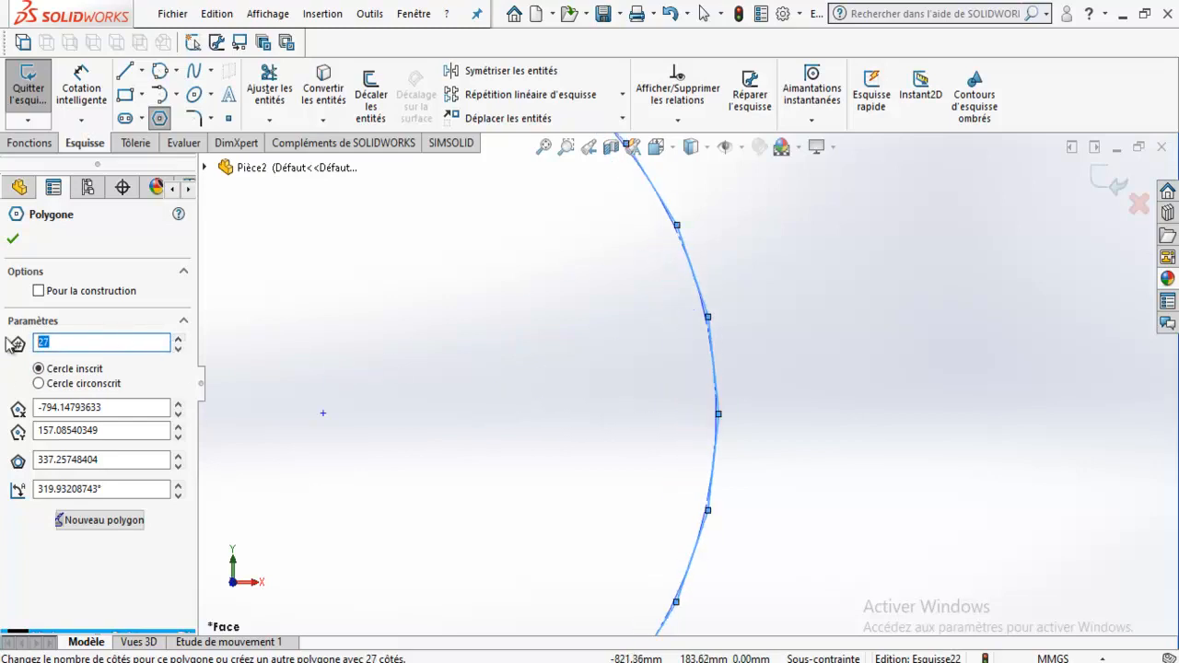
scroll(663, 335, up, 4)
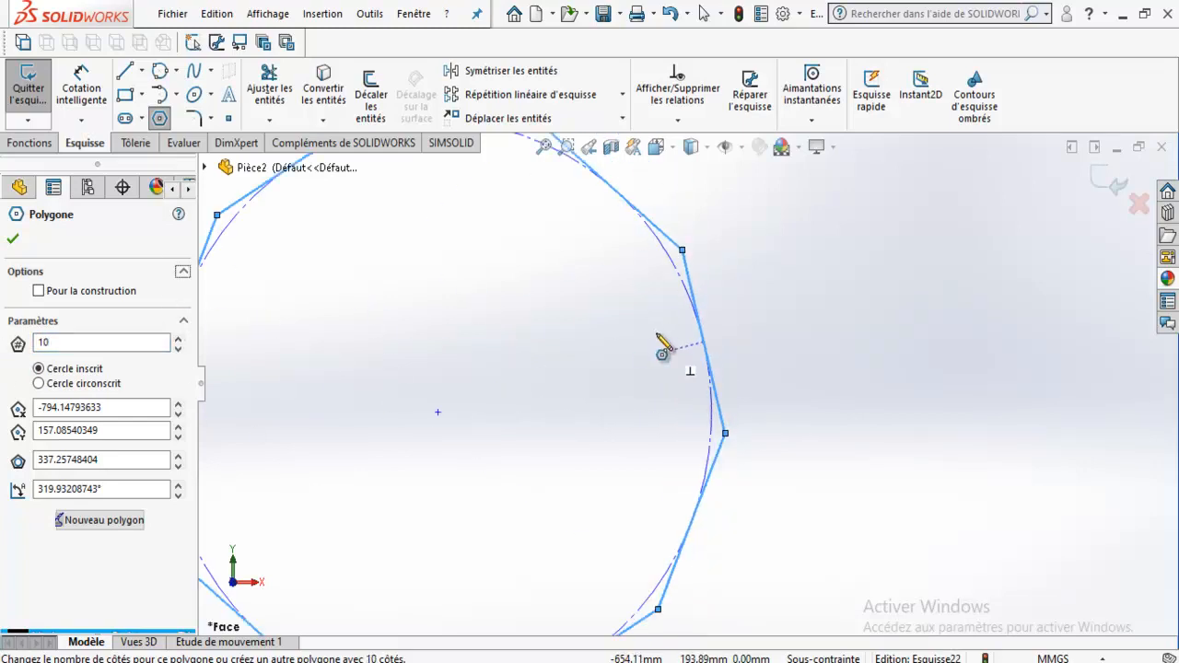
click(1105, 181)
Step: Reopen the polygon sketch, Esquisse22, for editing
mouse_move(624, 398)
middle_down()
mouse_move(605, 422)
mouse_move(642, 448)
middle_up()
right_click(98, 420)
click(876, 277)
right_click(9, 631)
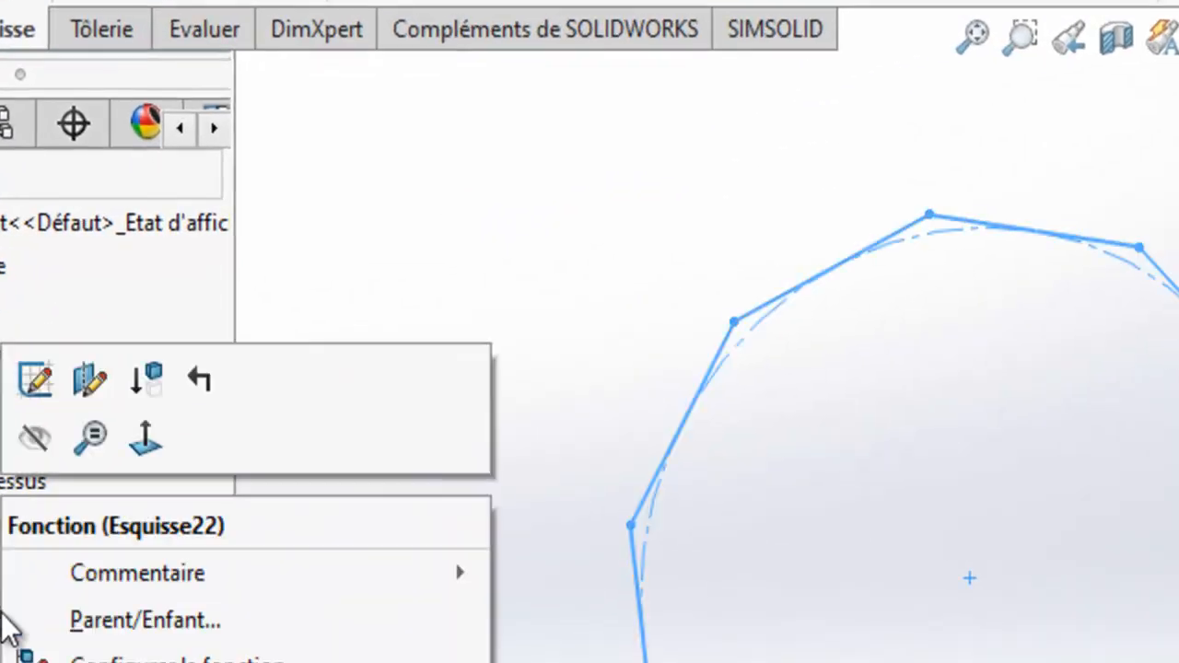
click(32, 385)
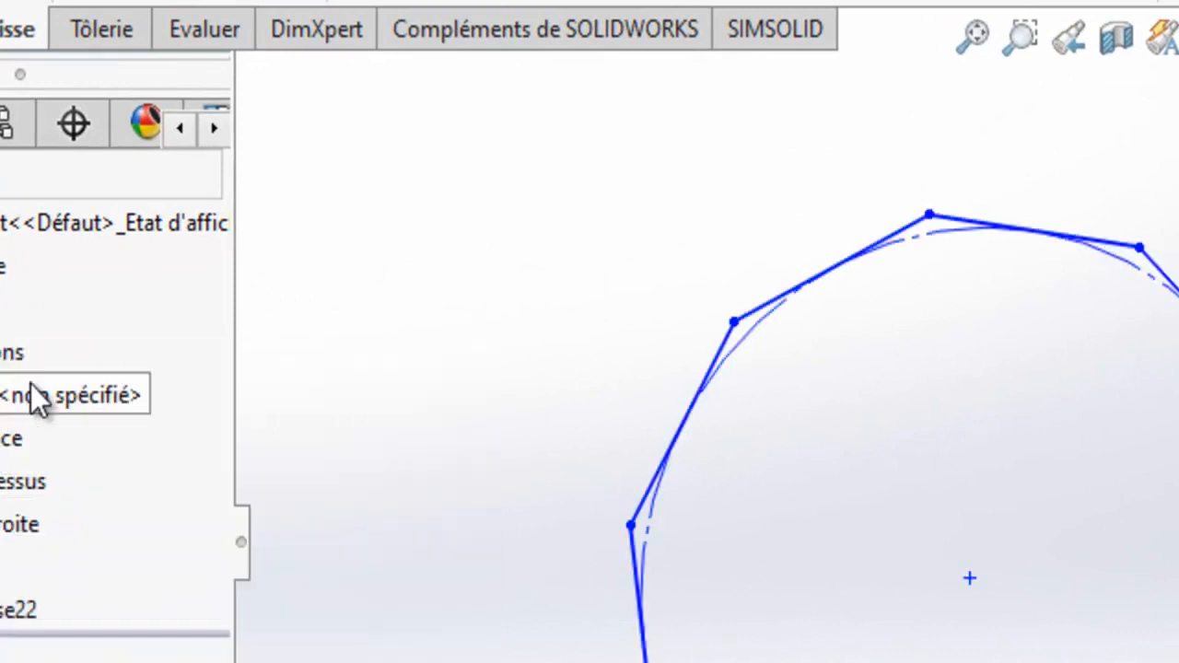
Step: Draw a nearly horizontal straight slot beside the polygon, centred at about (-399, 261) mm
click(129, 4)
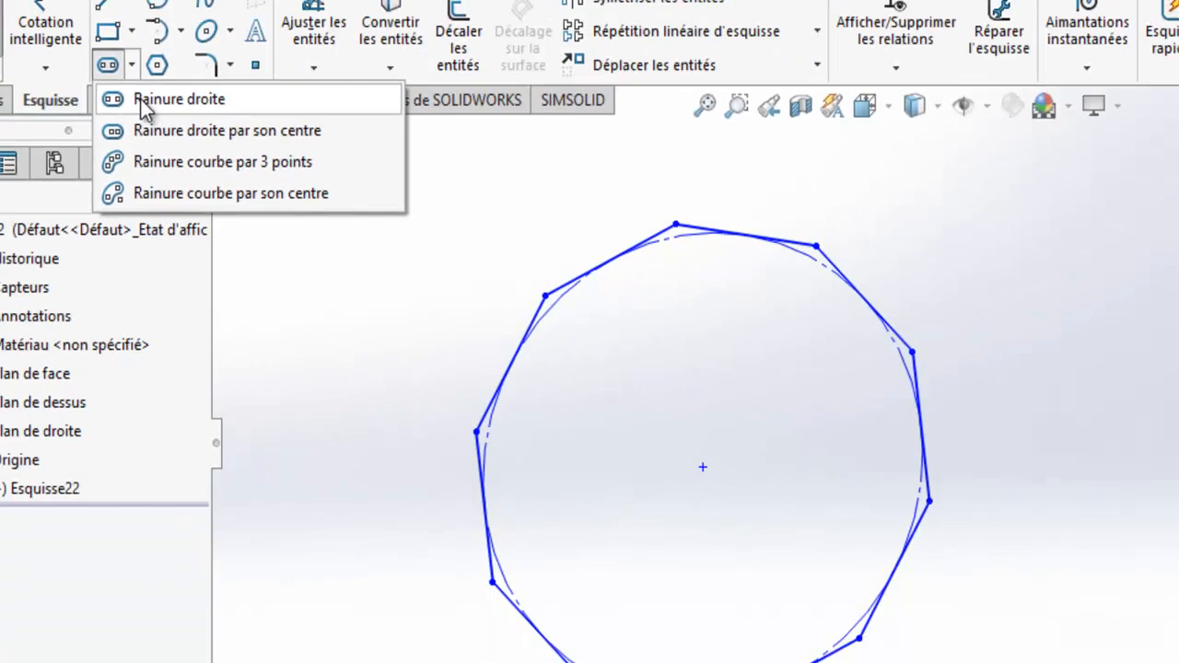
click(128, 28)
click(1014, 325)
click(809, 328)
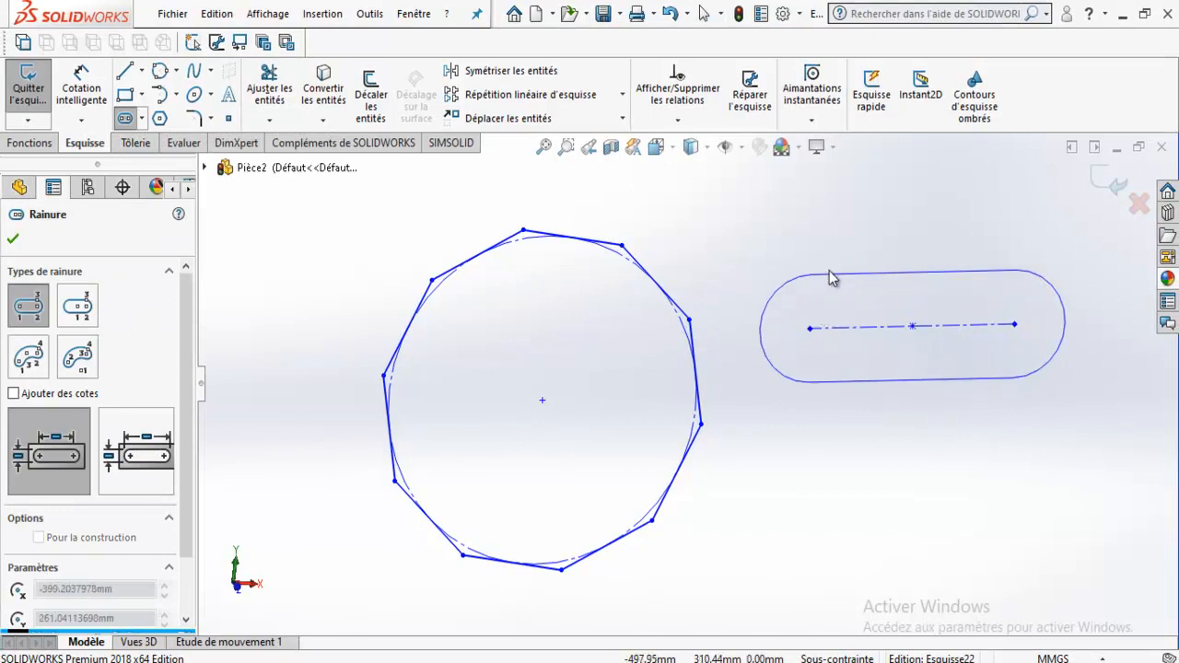
click(837, 297)
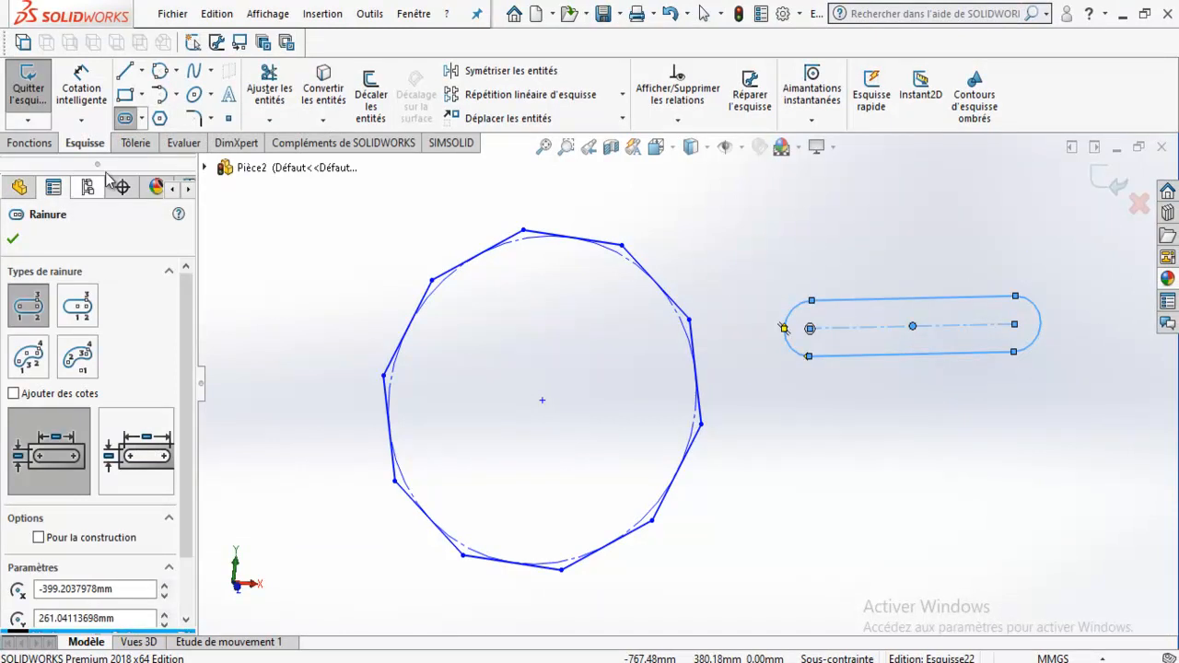
Step: Draw a three-point arc slot below the straight slot, about 81 mm in radius, 132° in angle and 49 mm wide
click(142, 119)
click(152, 185)
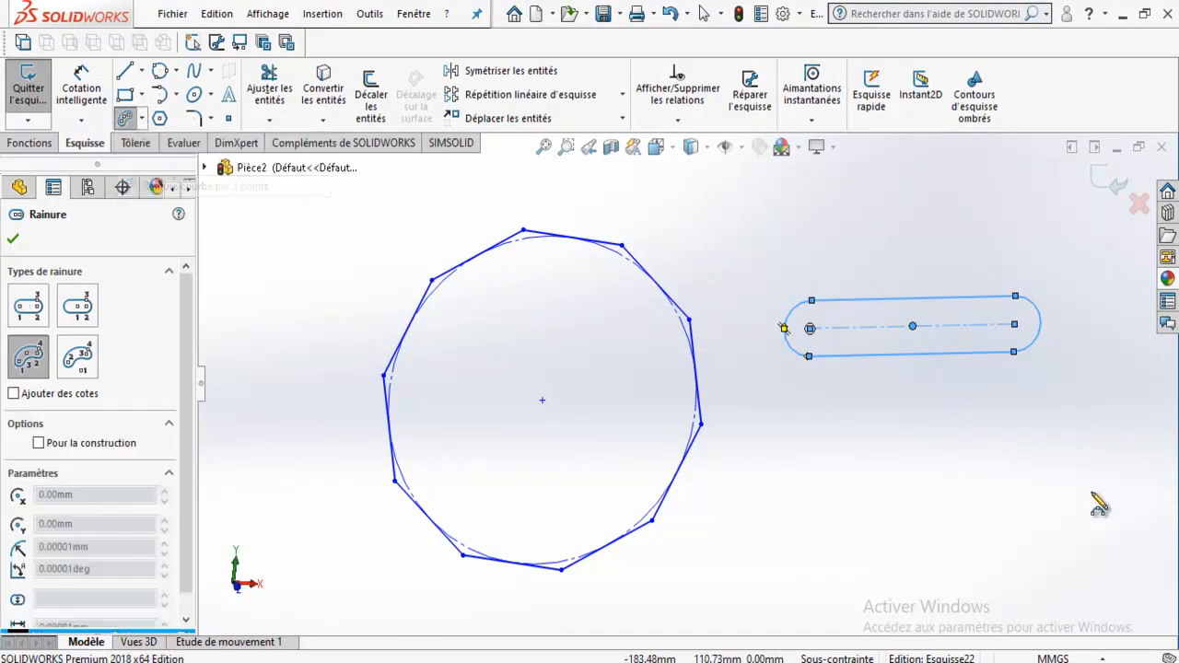
click(888, 506)
scroll(894, 480, up, 2)
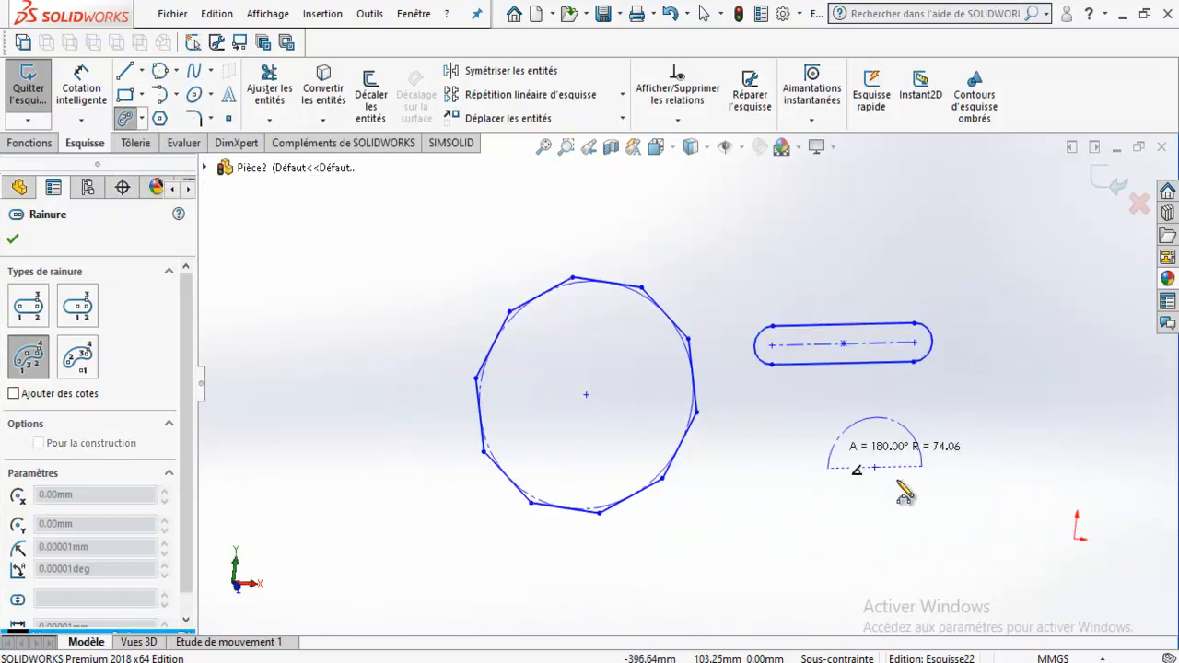
click(877, 437)
click(883, 420)
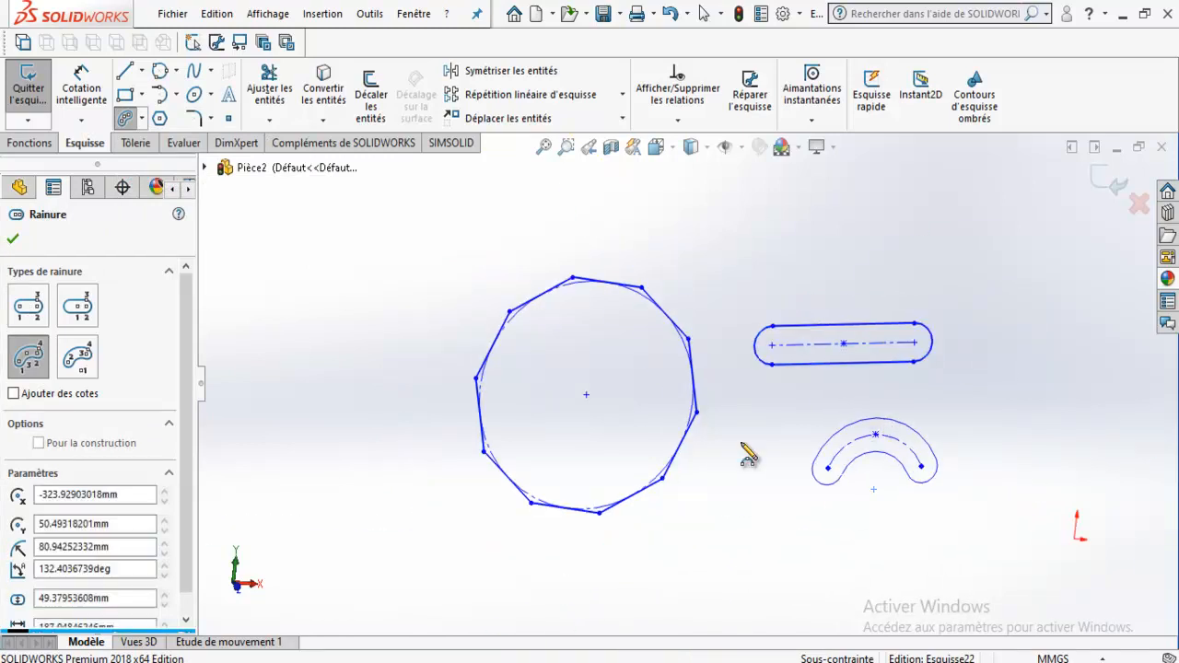
Step: Draw a tilted ellipse above the straight slot with radii of about 77 mm and 44 mm
scroll(882, 389, down, 2)
mouse_move(890, 384)
middle_down()
mouse_move(861, 286)
mouse_move(897, 366)
middle_up()
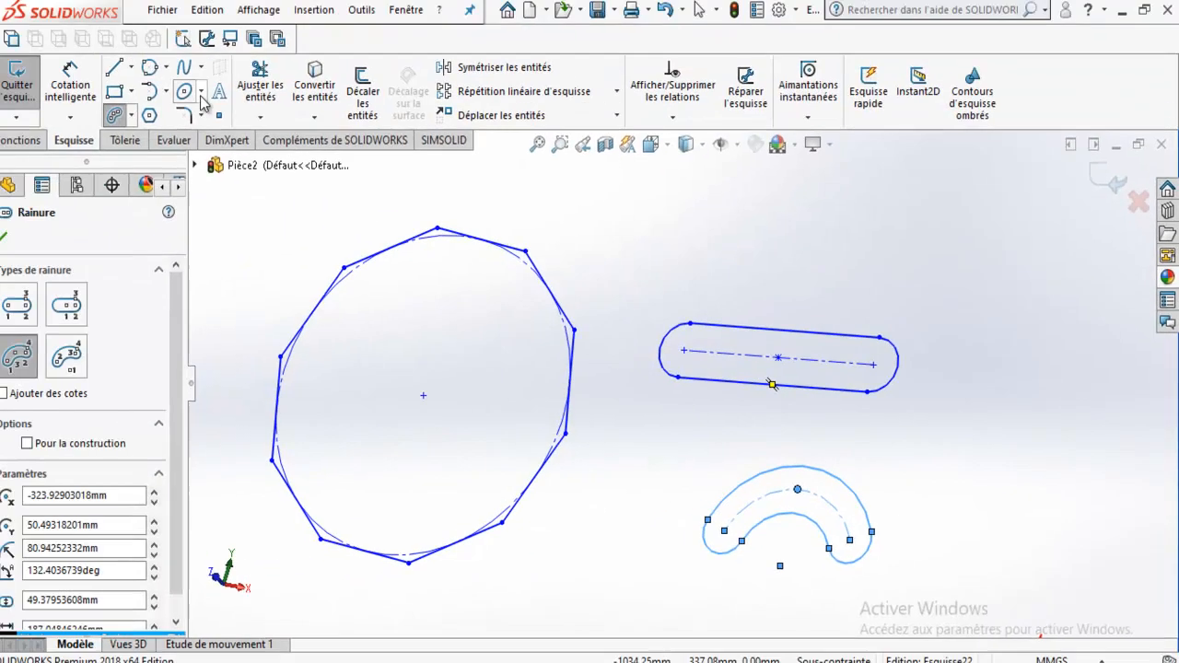
click(211, 95)
click(214, 120)
click(907, 237)
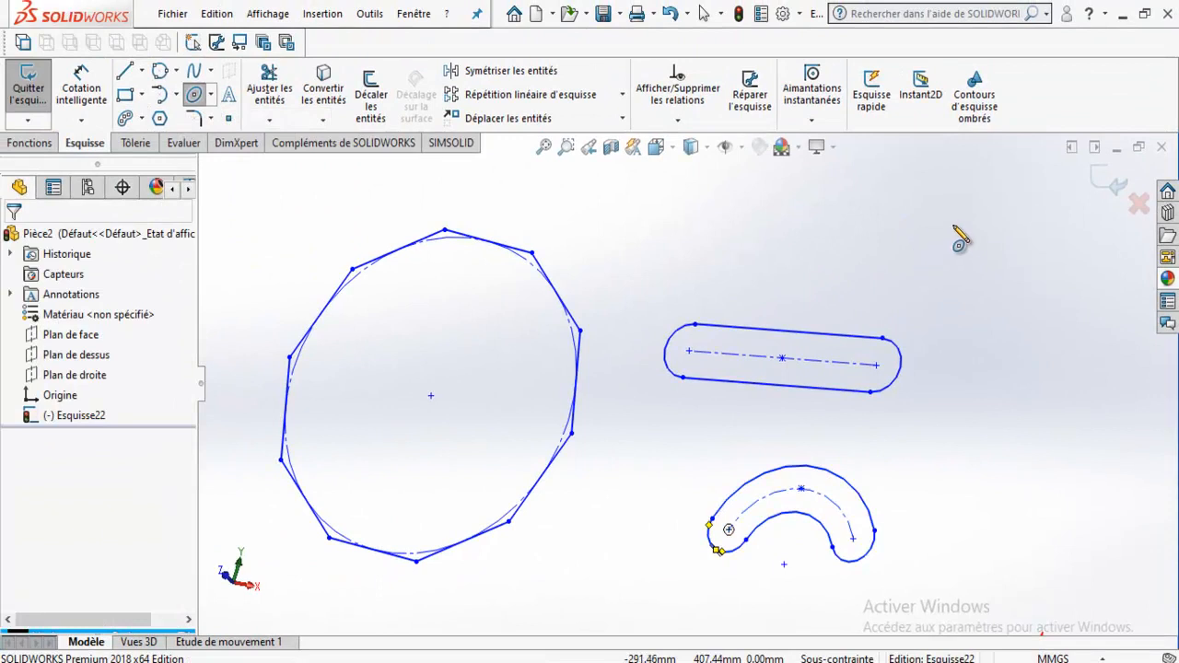
click(970, 215)
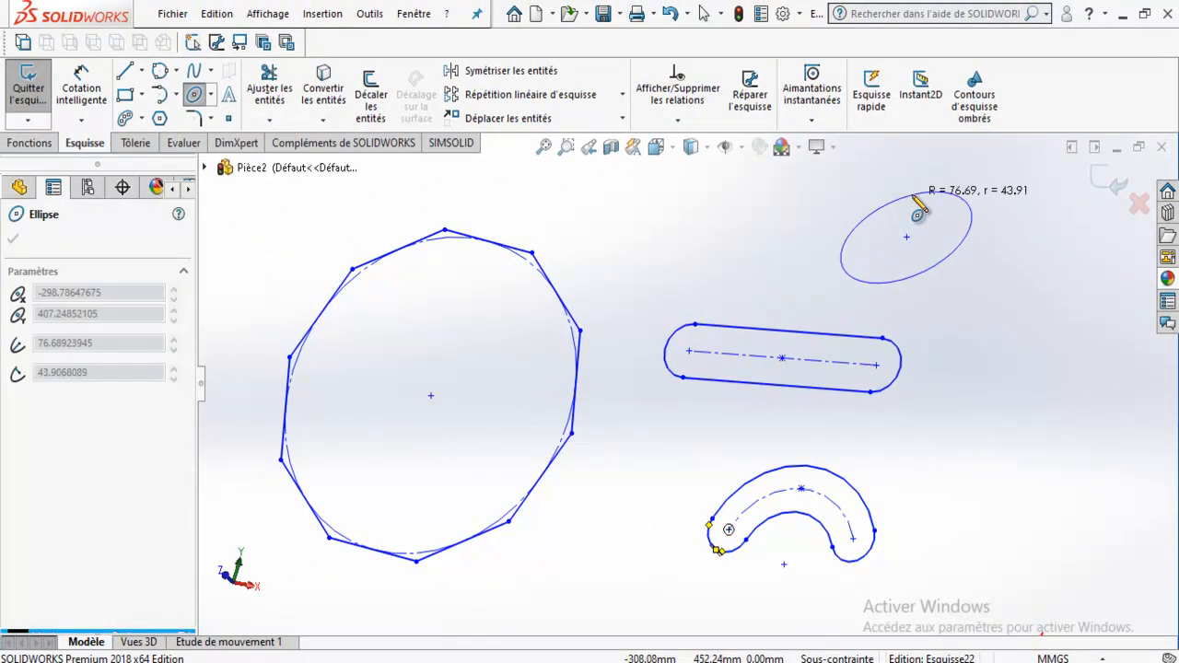
click(929, 197)
Step: Draw a wavy four-point spline above the polygon and the straight slot
click(211, 71)
click(223, 89)
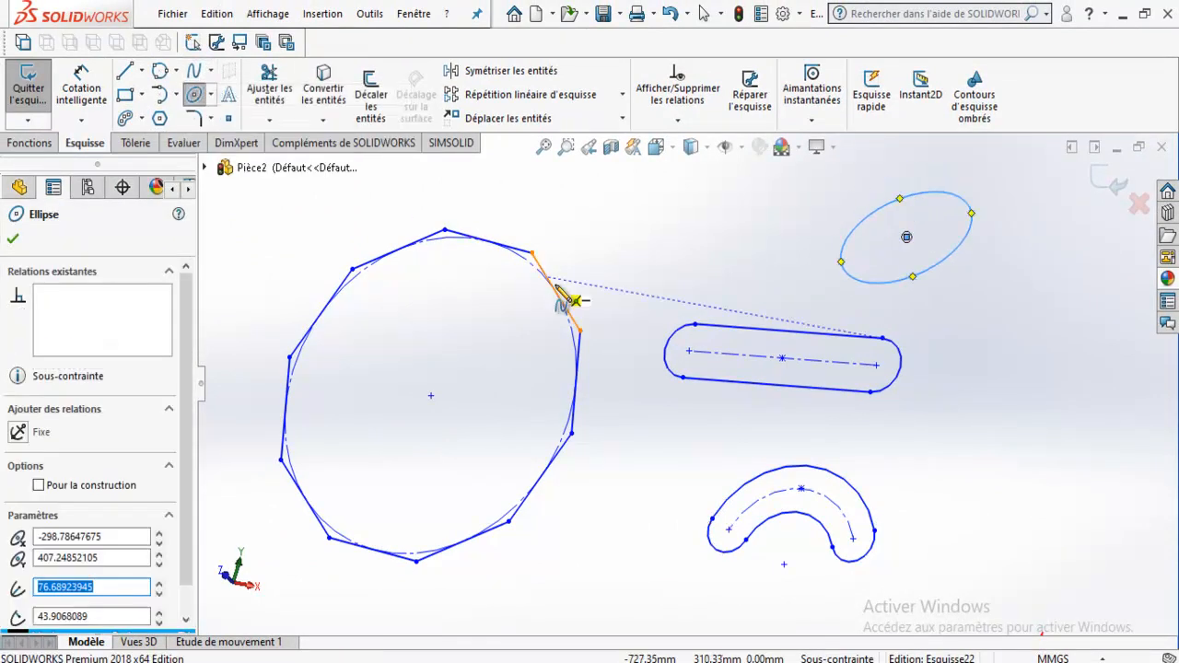
key(f)
click(568, 252)
click(737, 212)
click(764, 272)
click(815, 236)
click(269, 87)
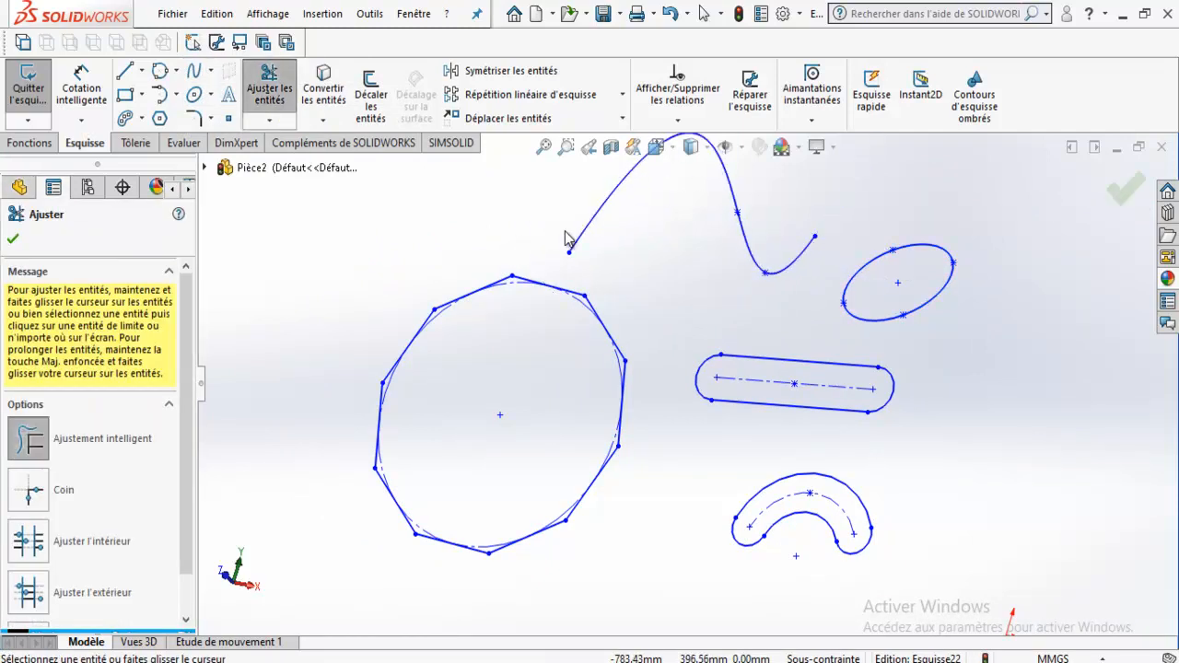
key(Escape)
Step: Delete all the entities in the sketch
drag(256, 178, 1019, 645)
key(Delete)
drag(921, 188, 663, 350)
key(Delete)
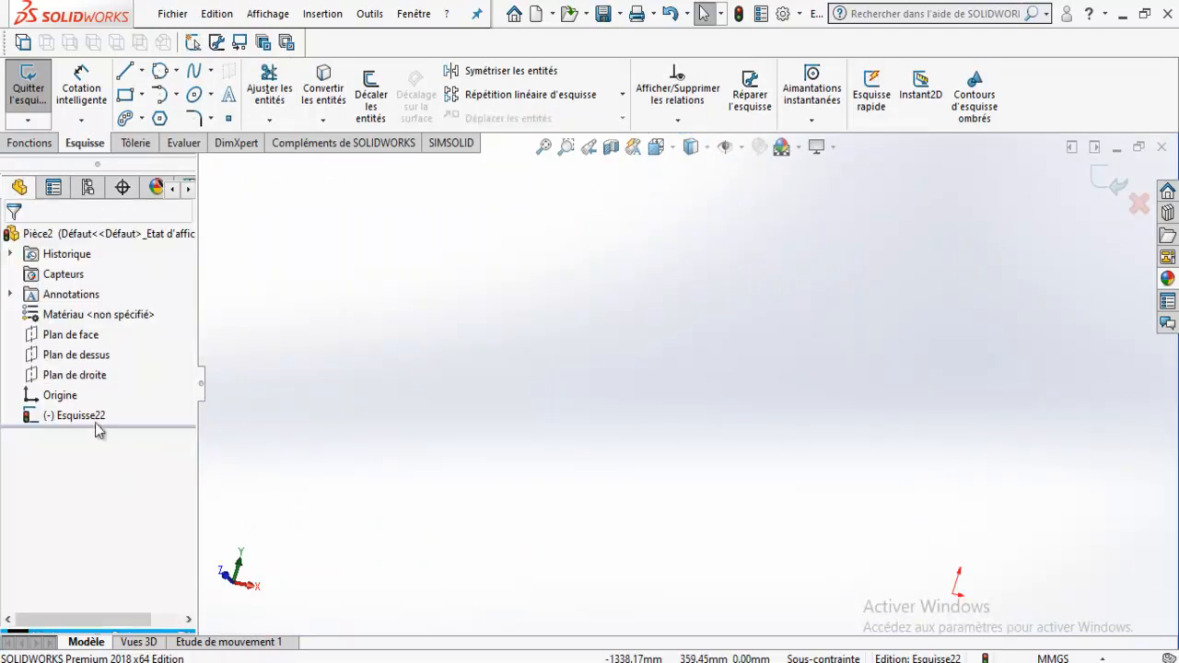
Step: Leave the emptied sketch Esquisse22 and start a new sketch on the front plane, Plan de face
click(83, 415)
click(135, 390)
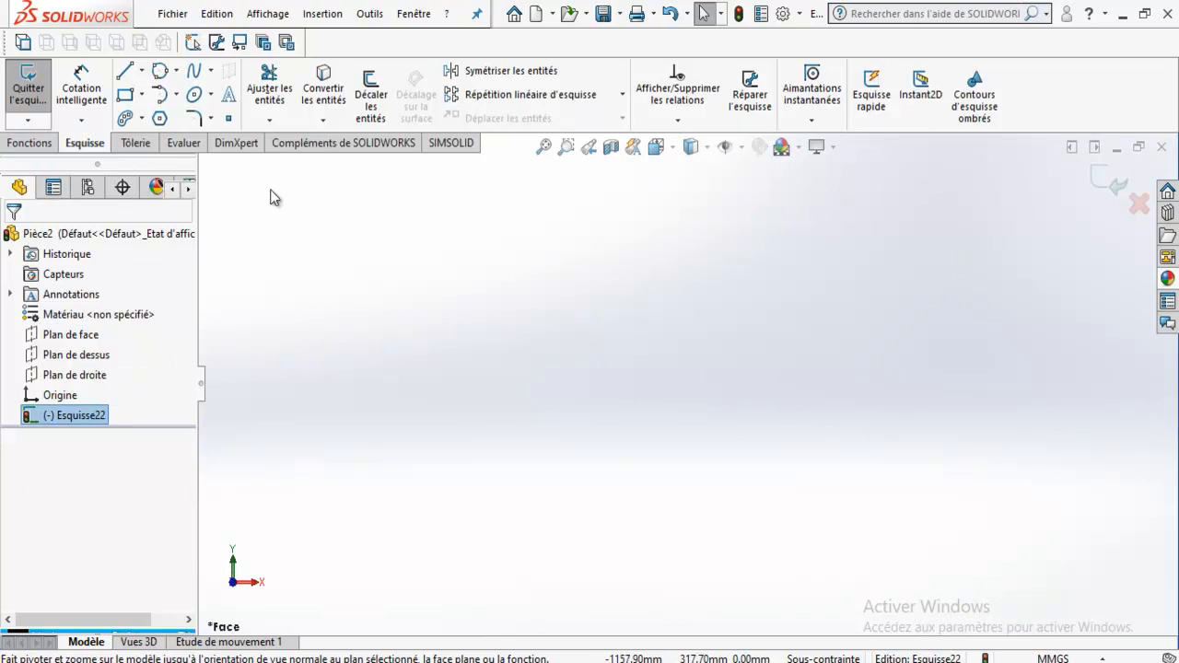
click(448, 293)
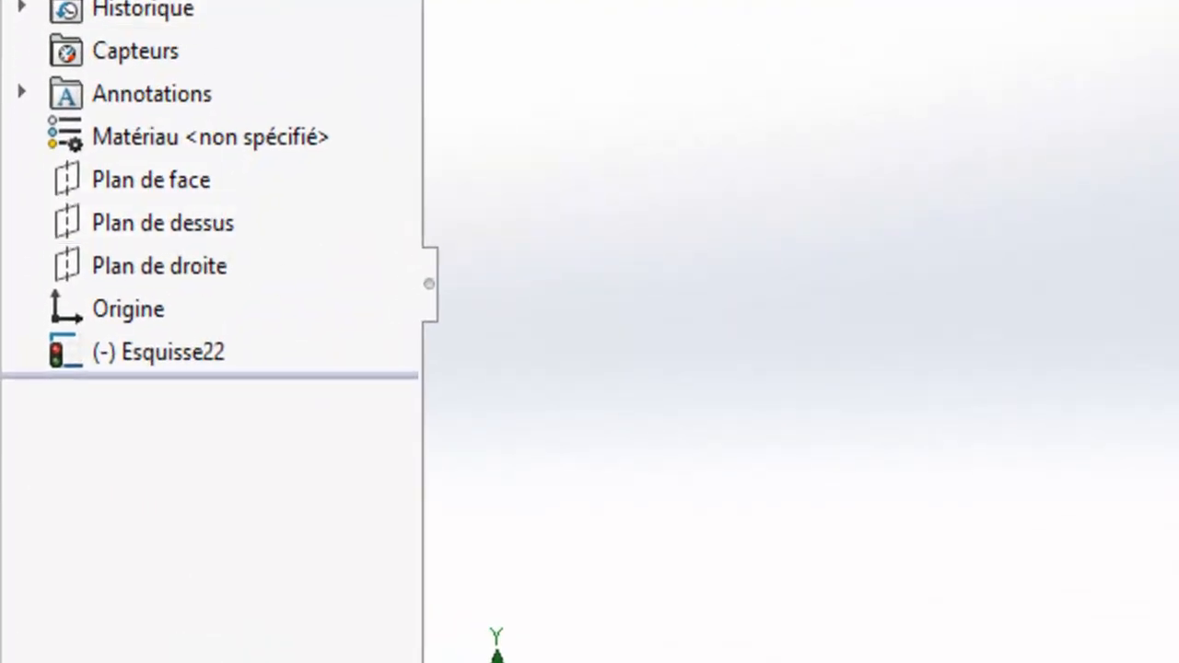
click(190, 177)
click(218, 118)
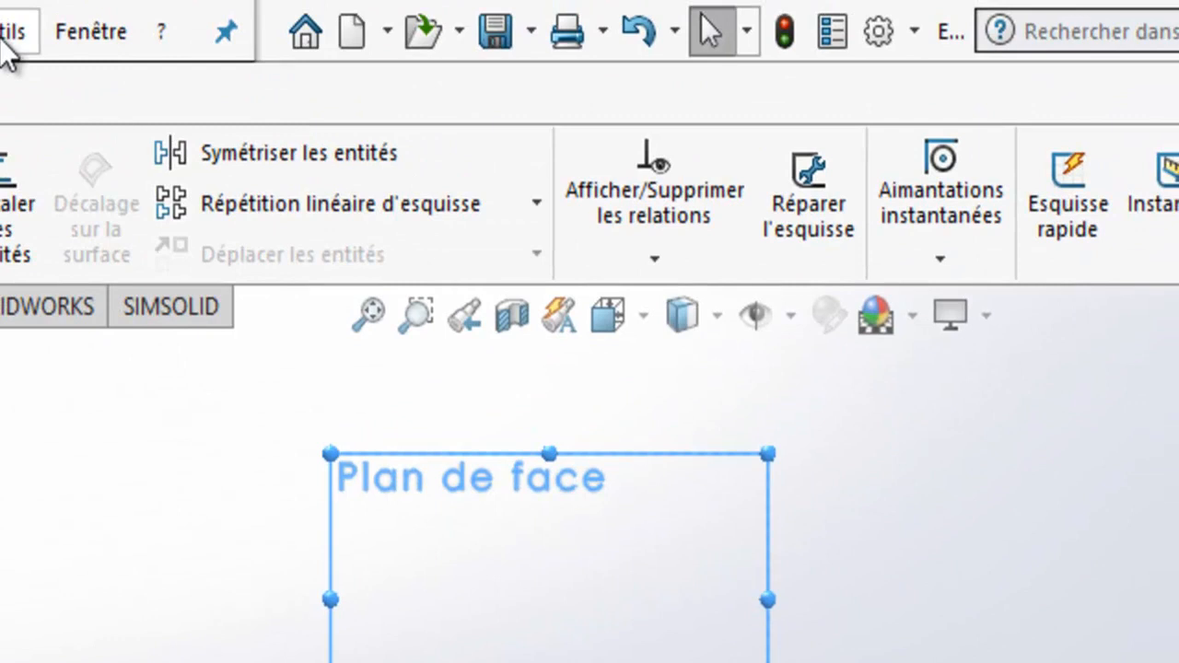
Step: Insert the PNG file denso from the desktop as a sketch picture
click(9, 28)
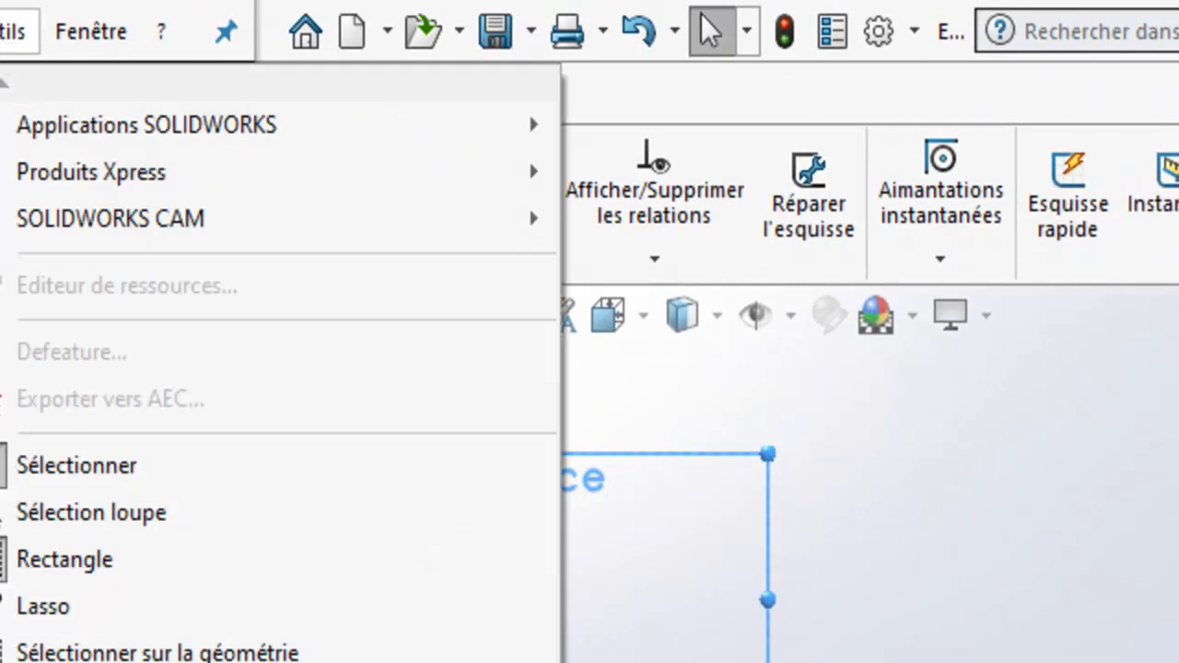
mouse_move(138, 661)
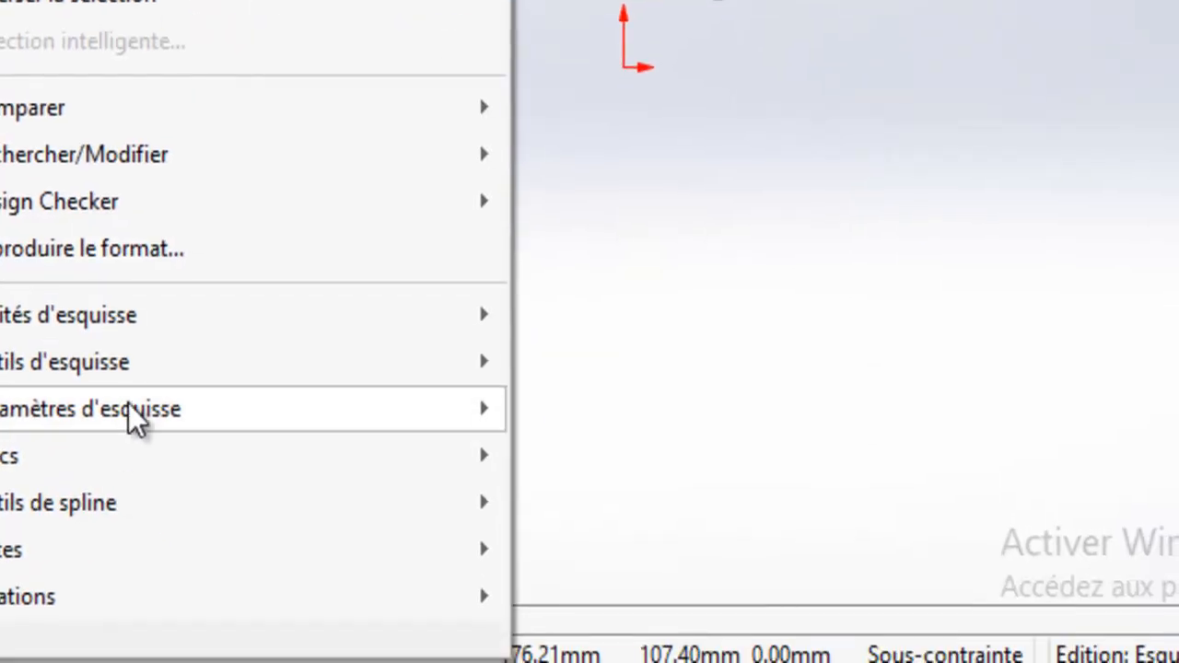
mouse_move(117, 336)
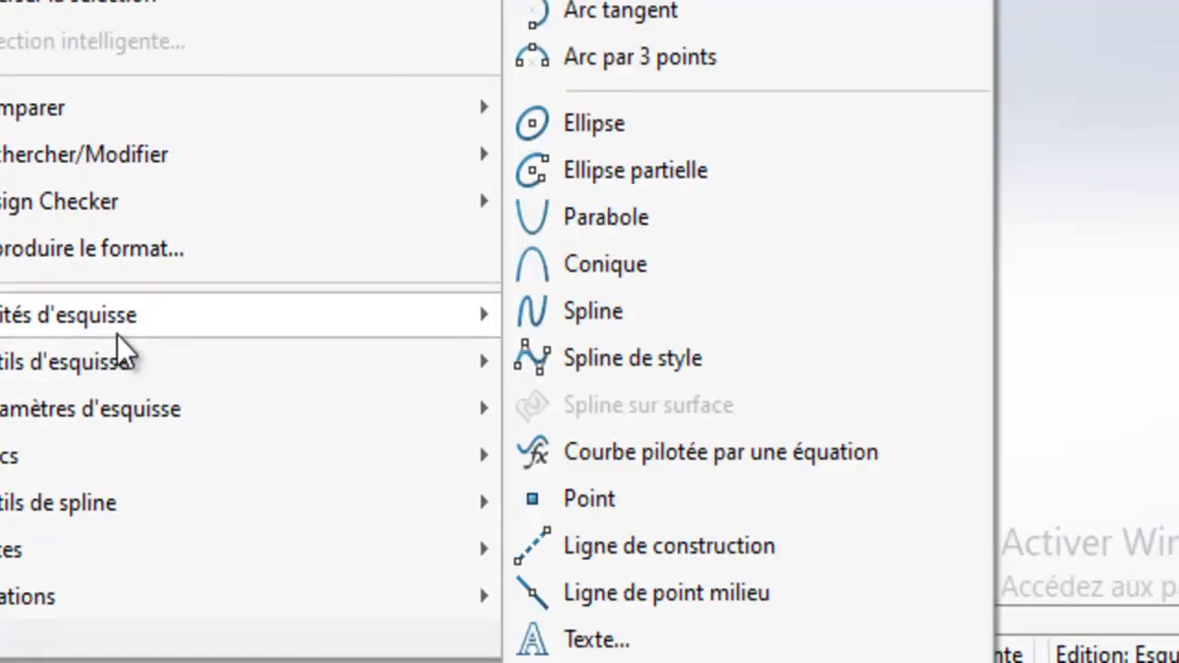
mouse_move(41, 380)
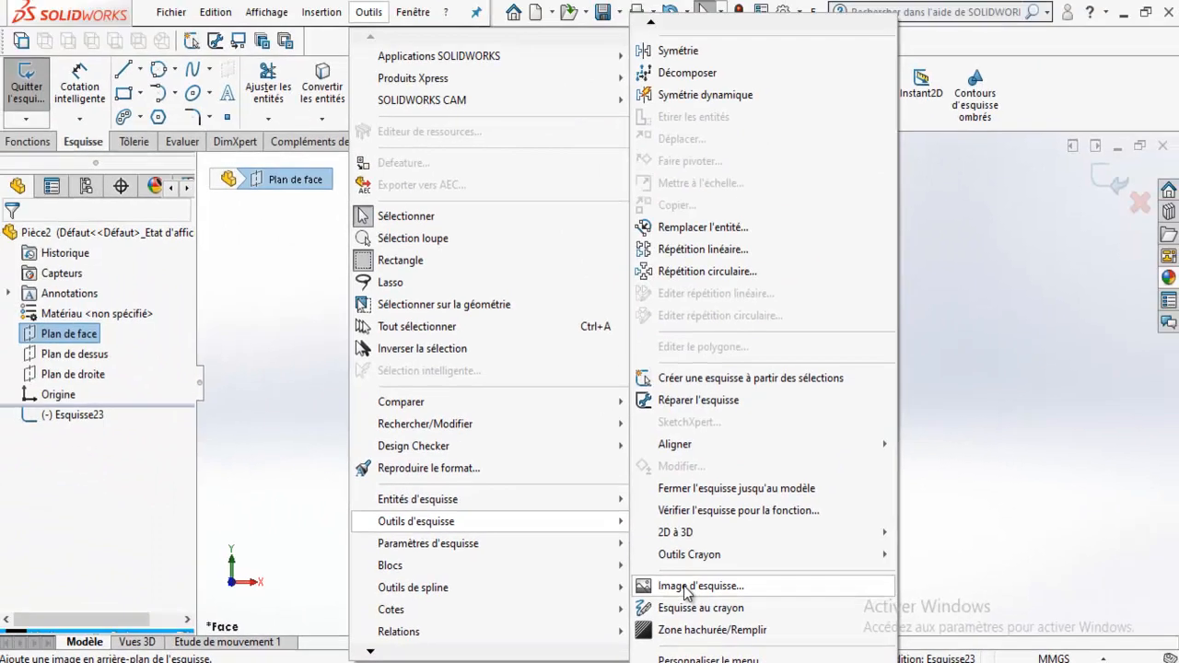
click(645, 498)
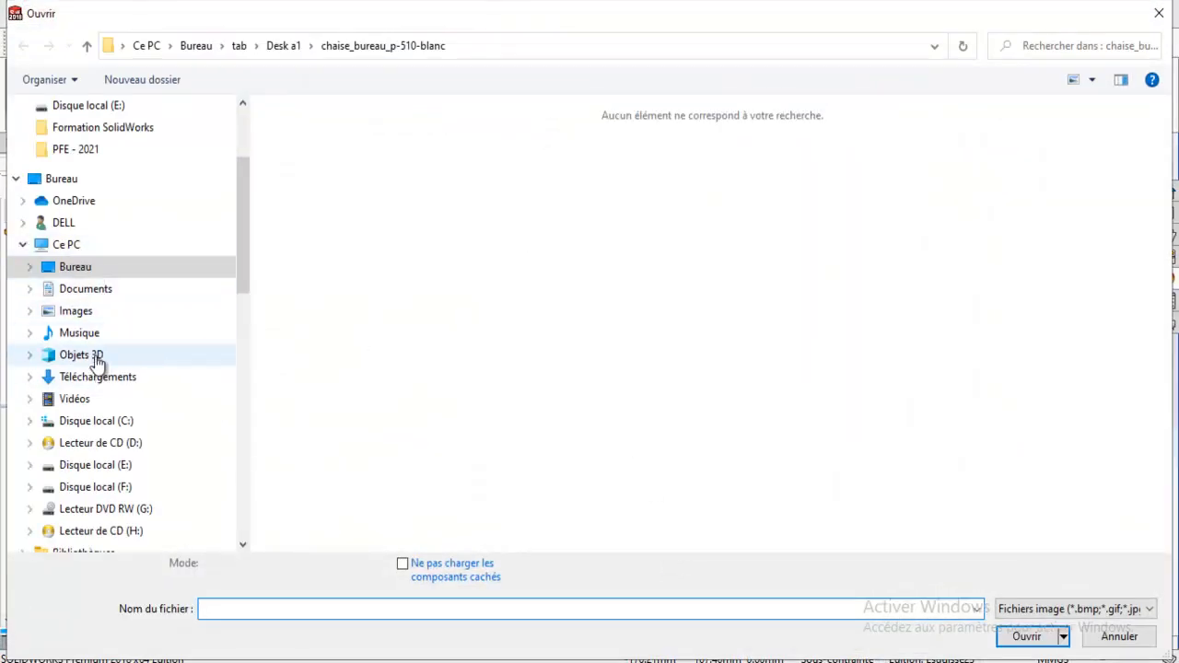
click(60, 179)
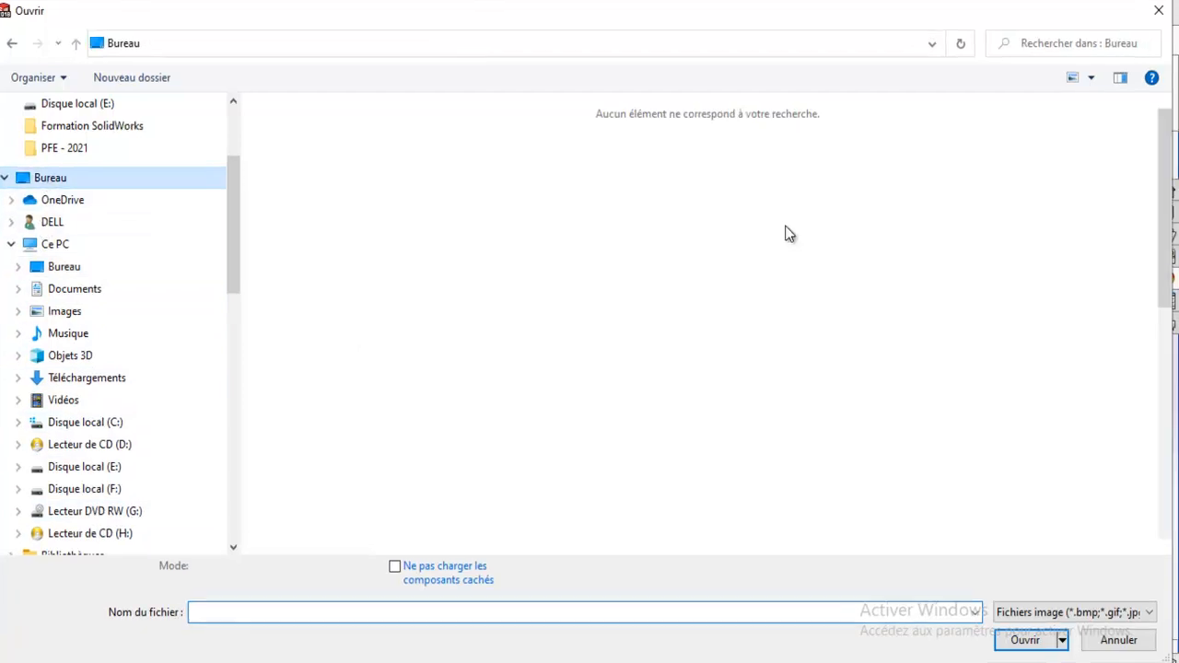
drag(1166, 212, 1130, 352)
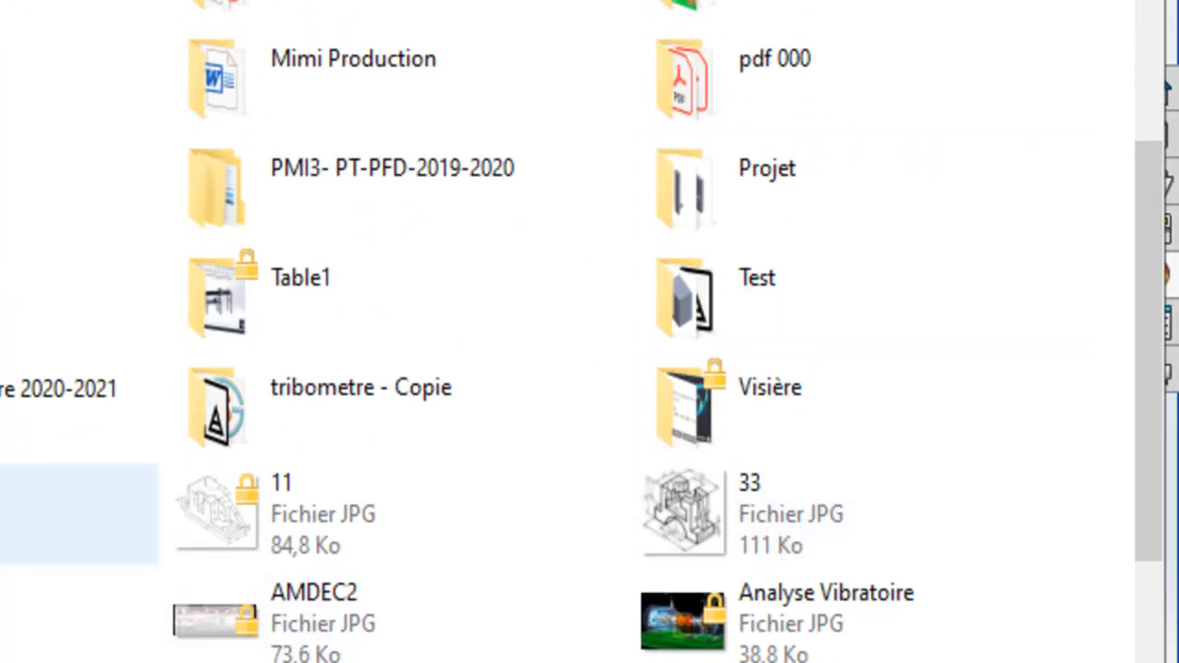
scroll(568, 331, down, 1)
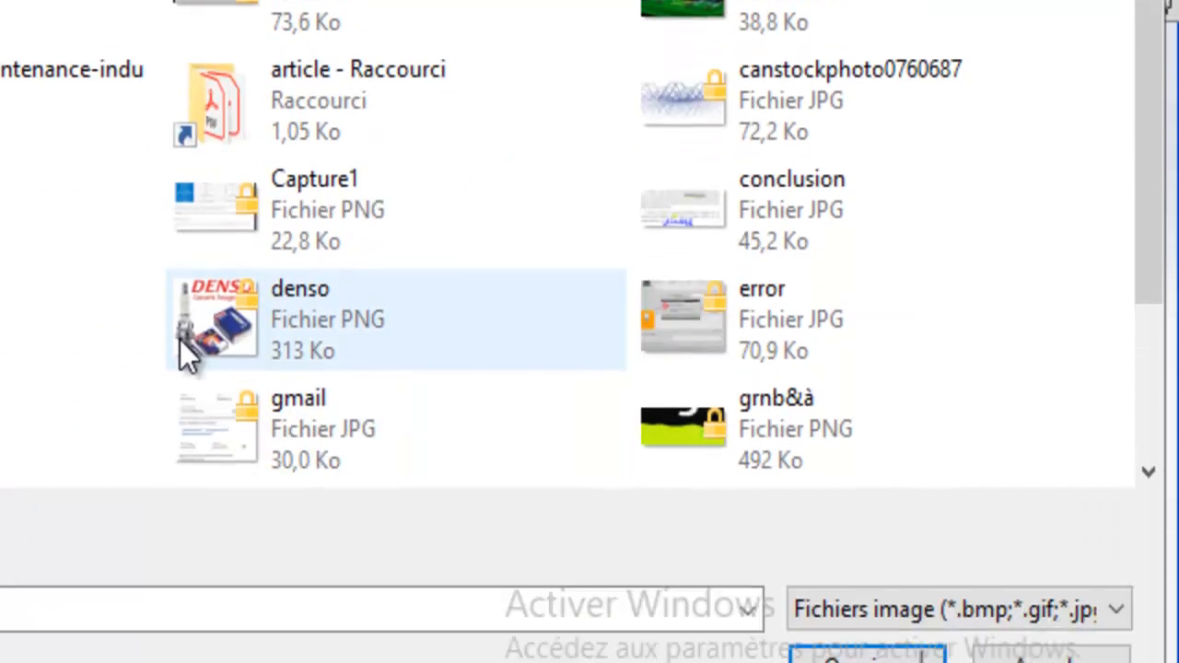
double_click(202, 264)
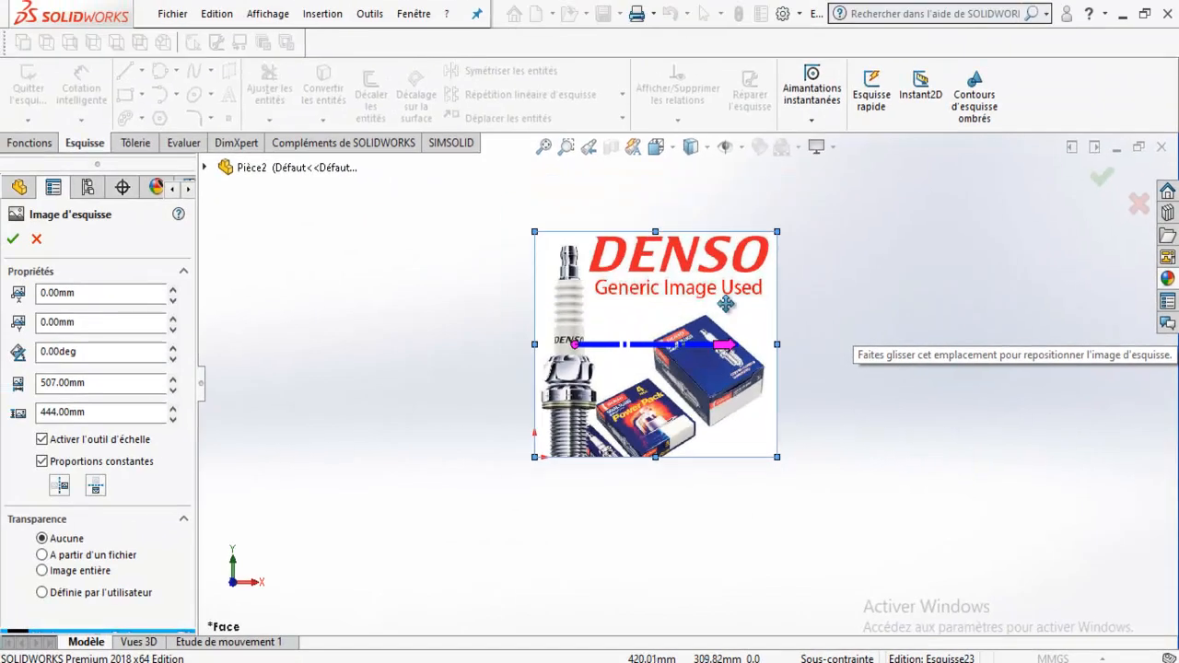
Step: Enlarge the sketch picture proportionally to about 775 by 679 mm and place it at about (23, -8) mm from the origin
drag(790, 293, 781, 311)
mouse_move(647, 251)
mouse_down()
mouse_move(645, 447)
mouse_move(636, 115)
mouse_up()
scroll(683, 386, down, 3)
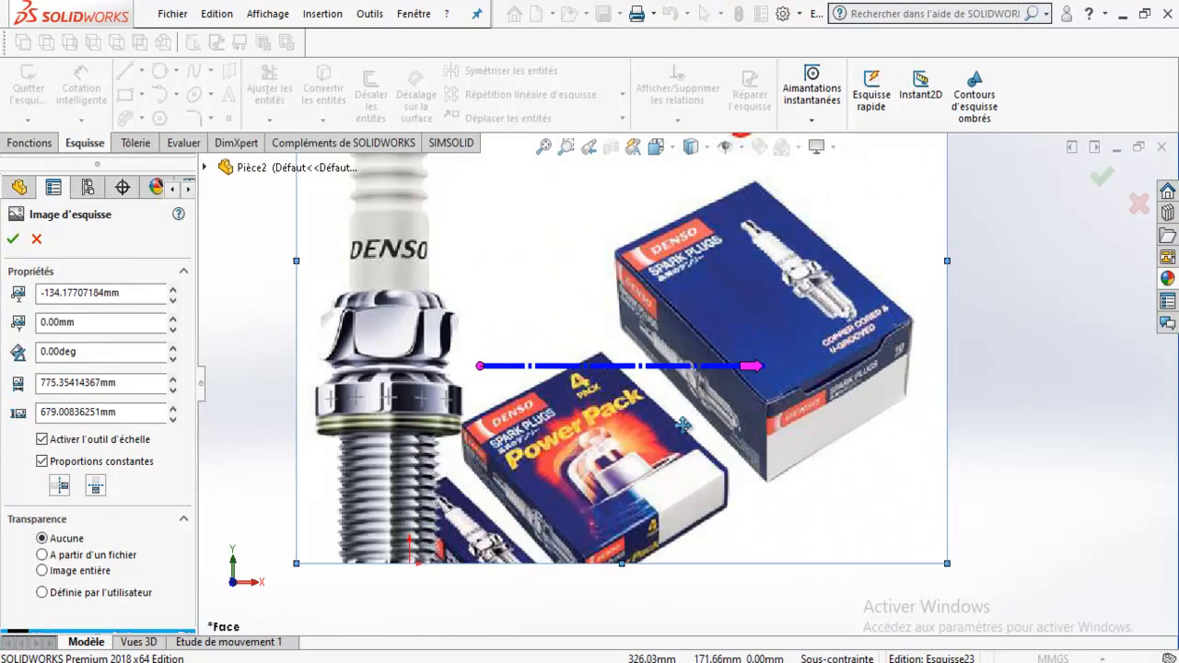
mouse_move(354, 293)
mouse_down()
mouse_move(595, 307)
mouse_move(604, 261)
mouse_up()
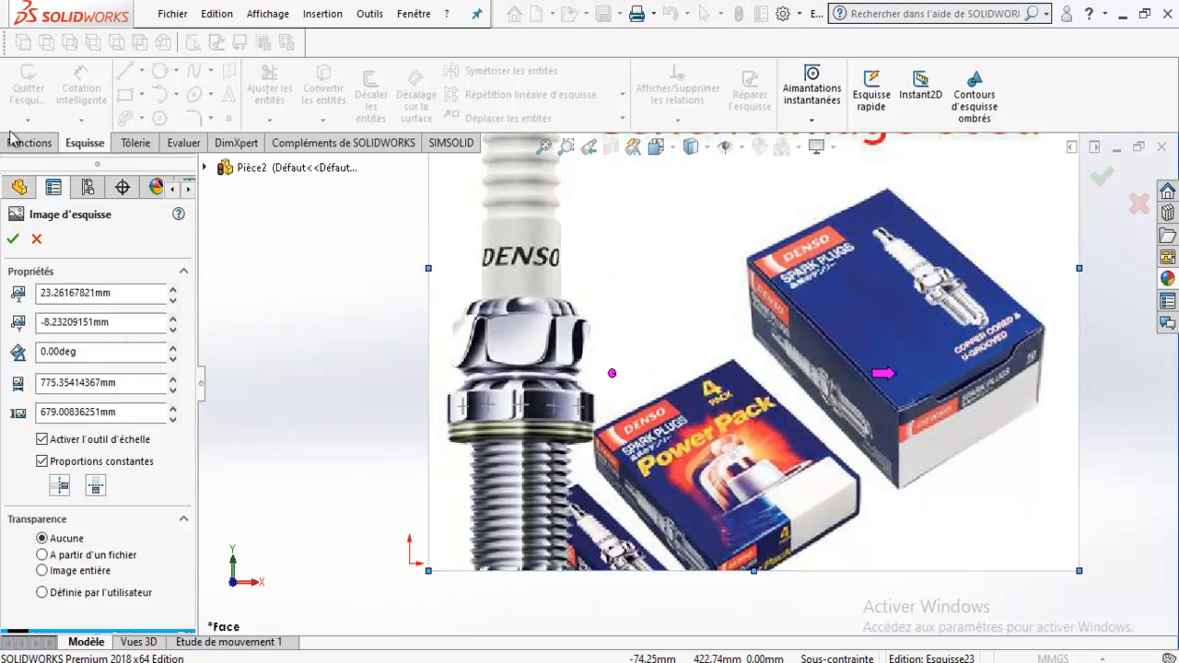
click(13, 240)
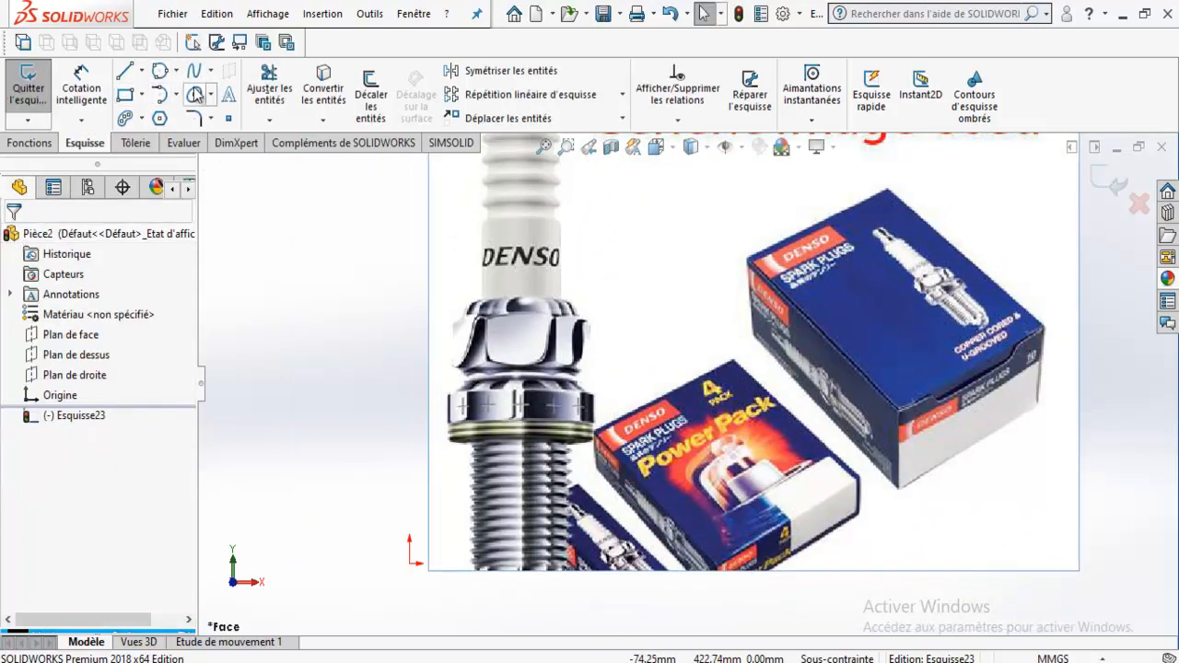
Step: Trace the curved upper-left shoulder of the spark plug's hex nut with a three-point spline
scroll(508, 304, down, 10)
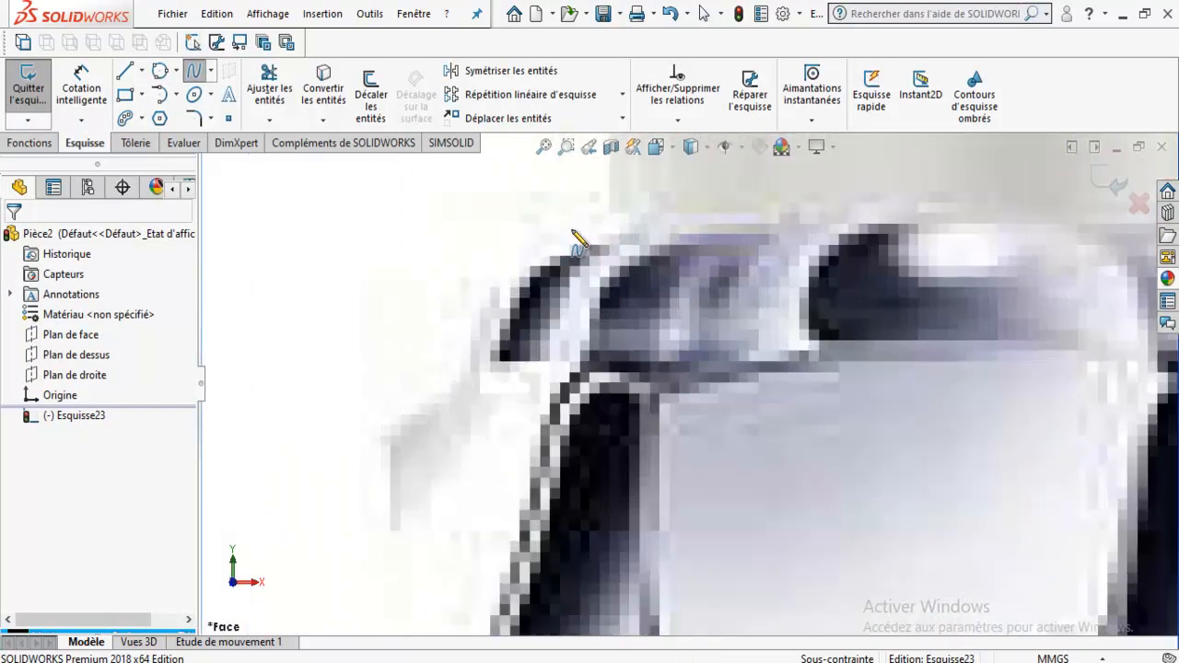
click(609, 215)
click(544, 248)
click(468, 368)
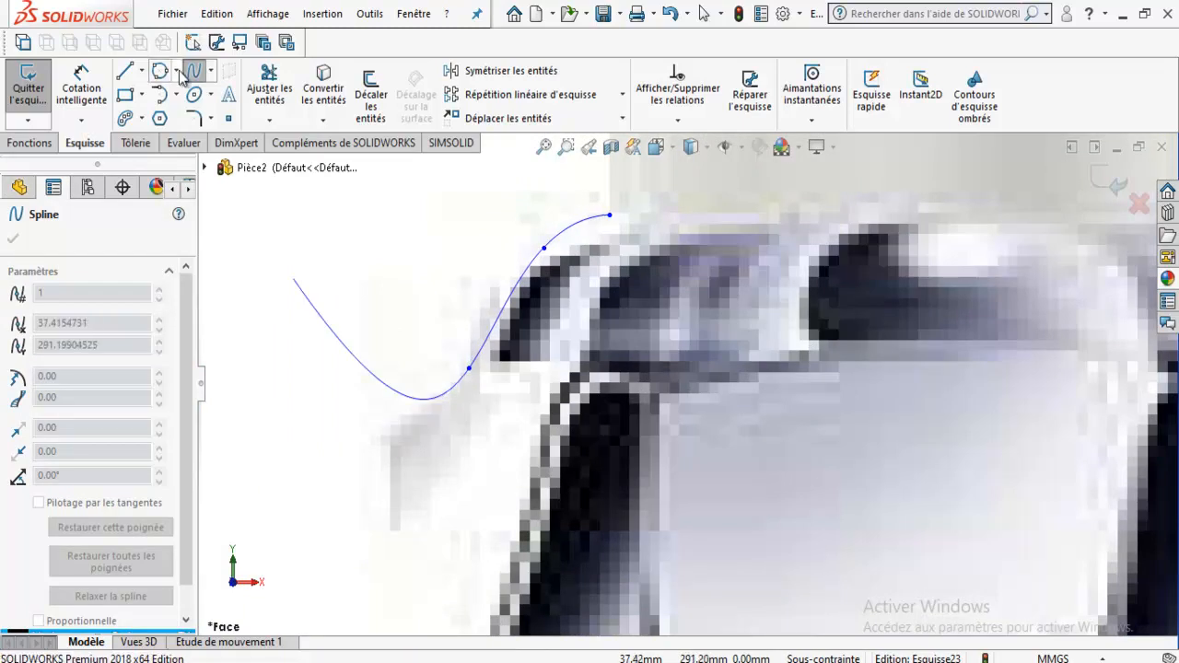
Step: Draw three connected lines from the spline's lower end: diagonally outward, vertically down about 16 mm, and diagonally back up to the nut's facet edge
click(126, 74)
click(469, 367)
click(390, 436)
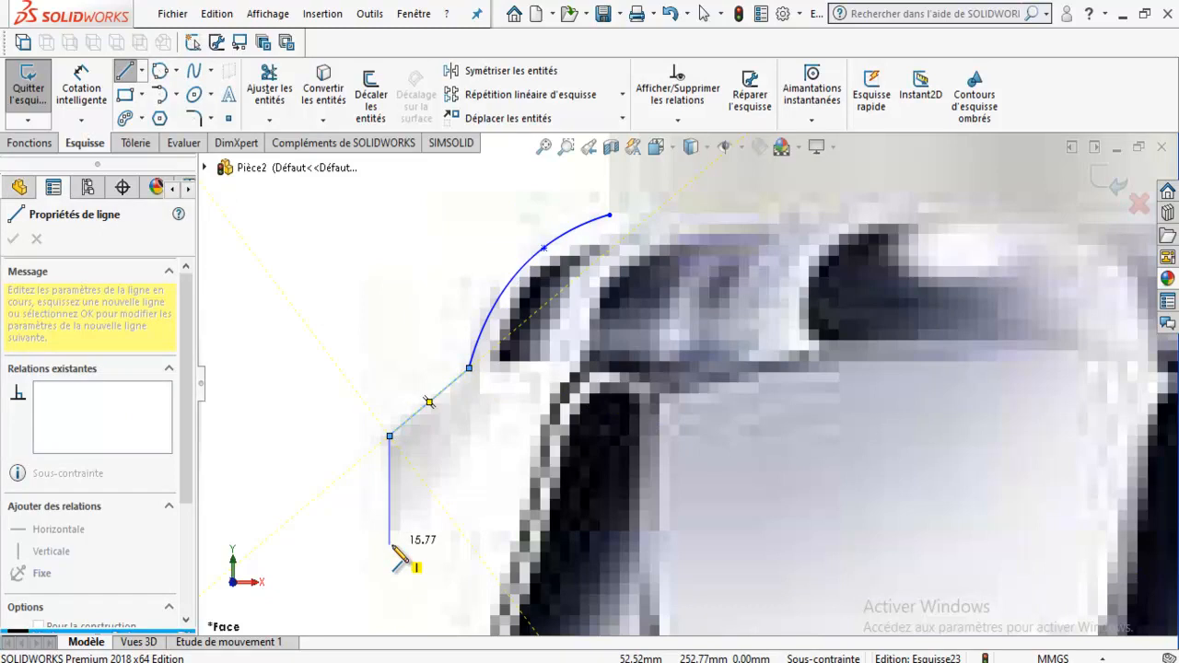
click(389, 545)
scroll(421, 526, up, 4)
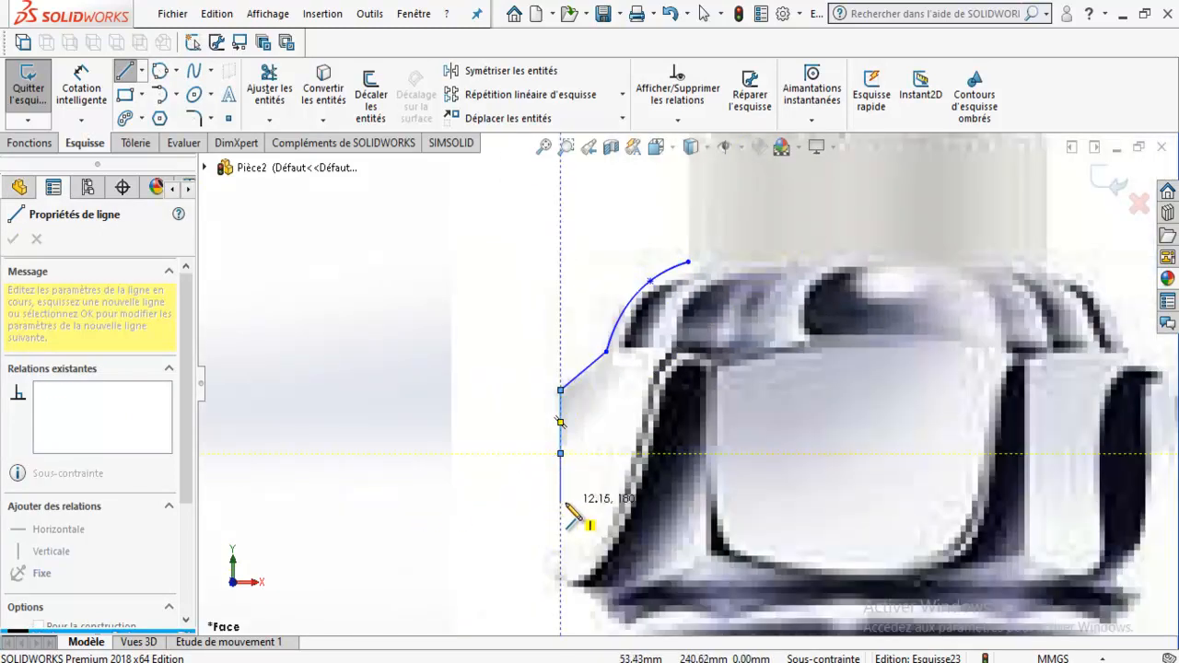
scroll(571, 517, up, 3)
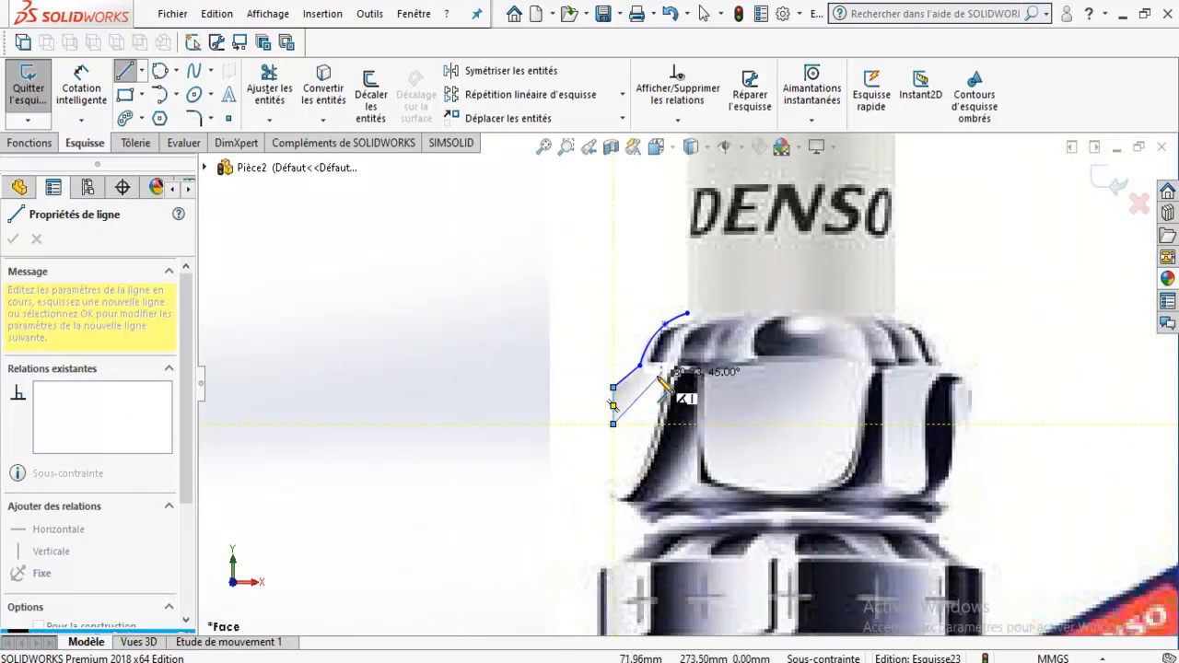
click(662, 374)
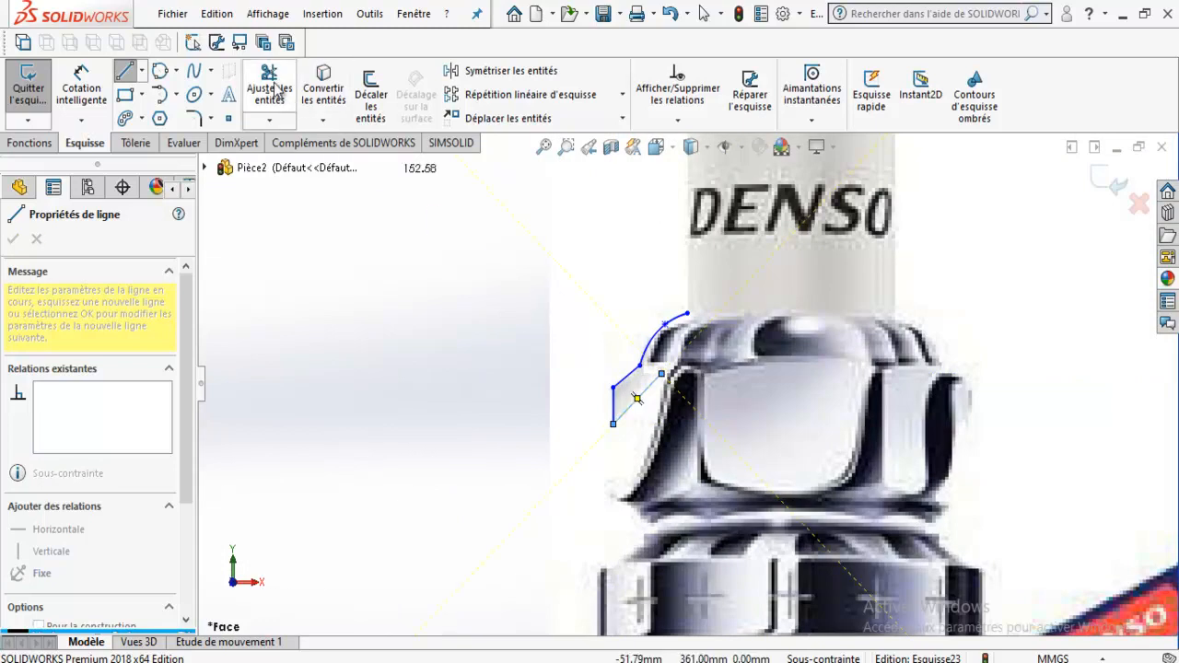
Step: Trace the nut's left facet edge with a spline from the last line's upper end down to the nut's lower-left corner
click(195, 74)
scroll(671, 377, down, 5)
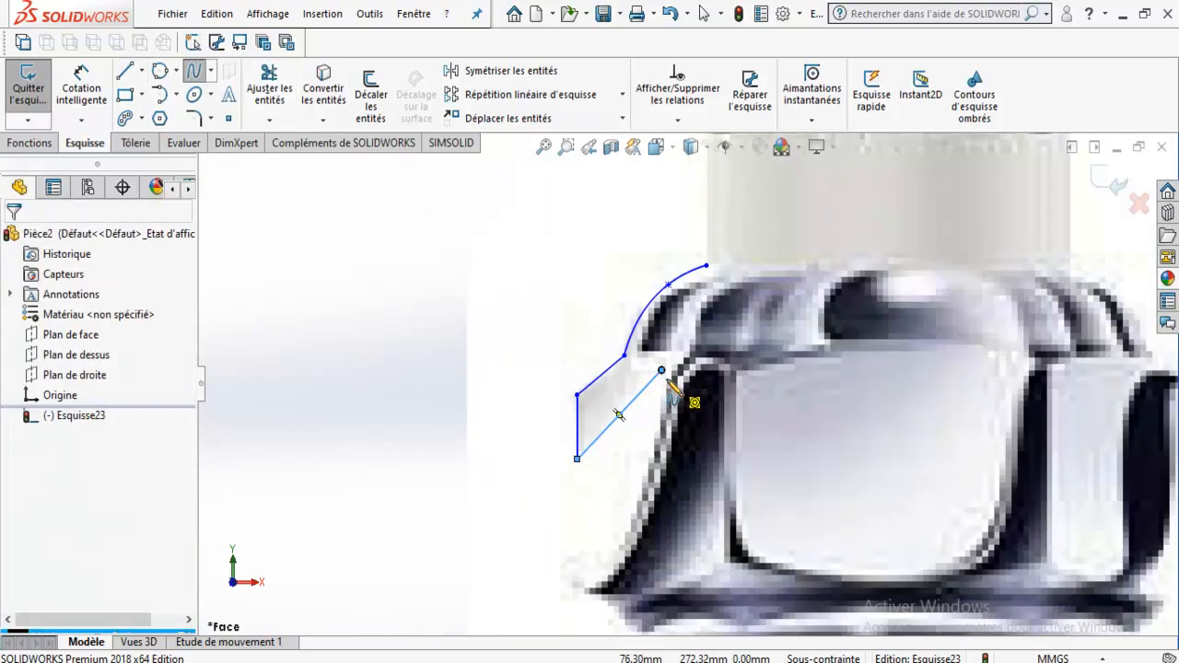
click(660, 361)
scroll(684, 382, up, 5)
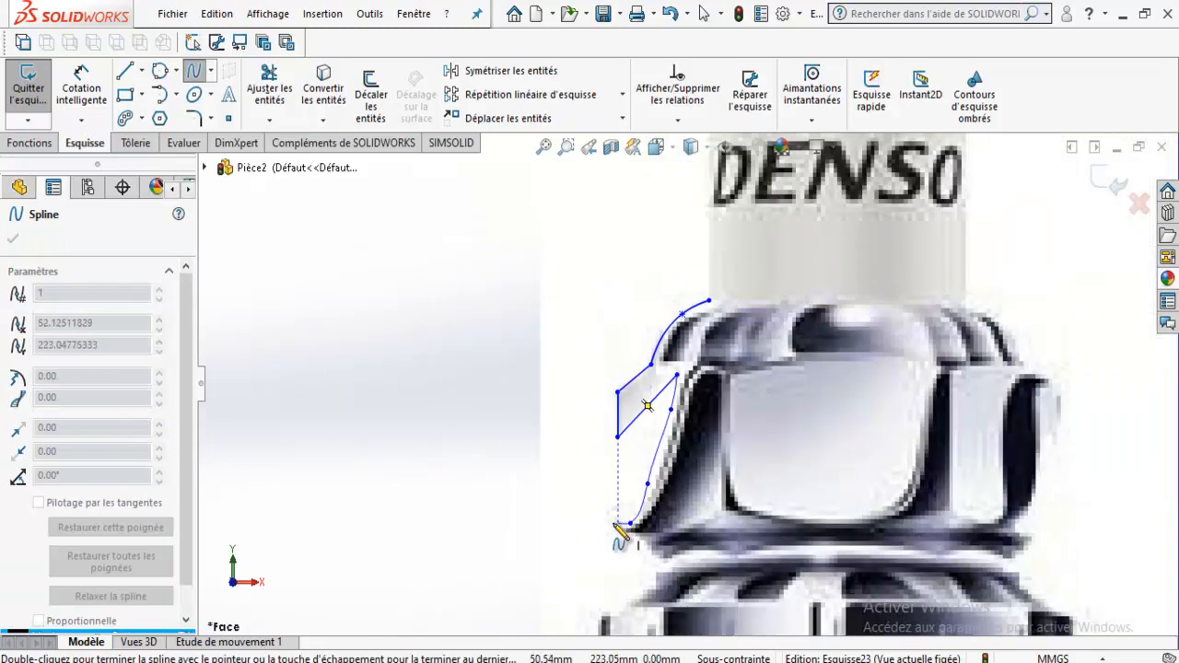
click(606, 521)
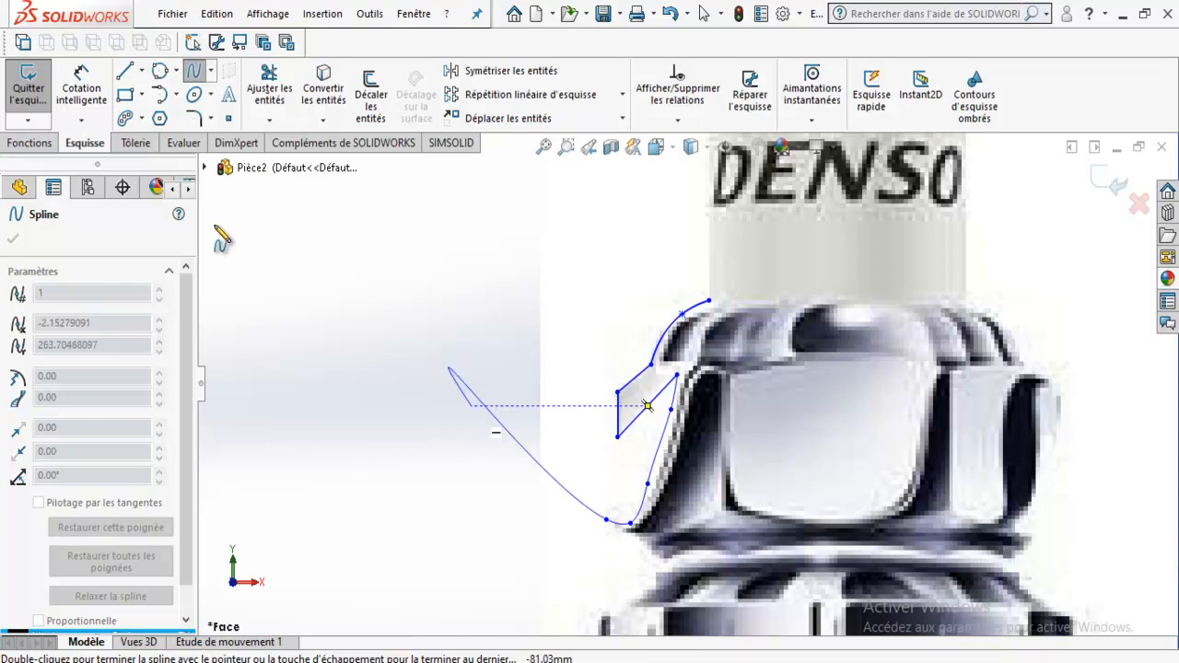
click(195, 74)
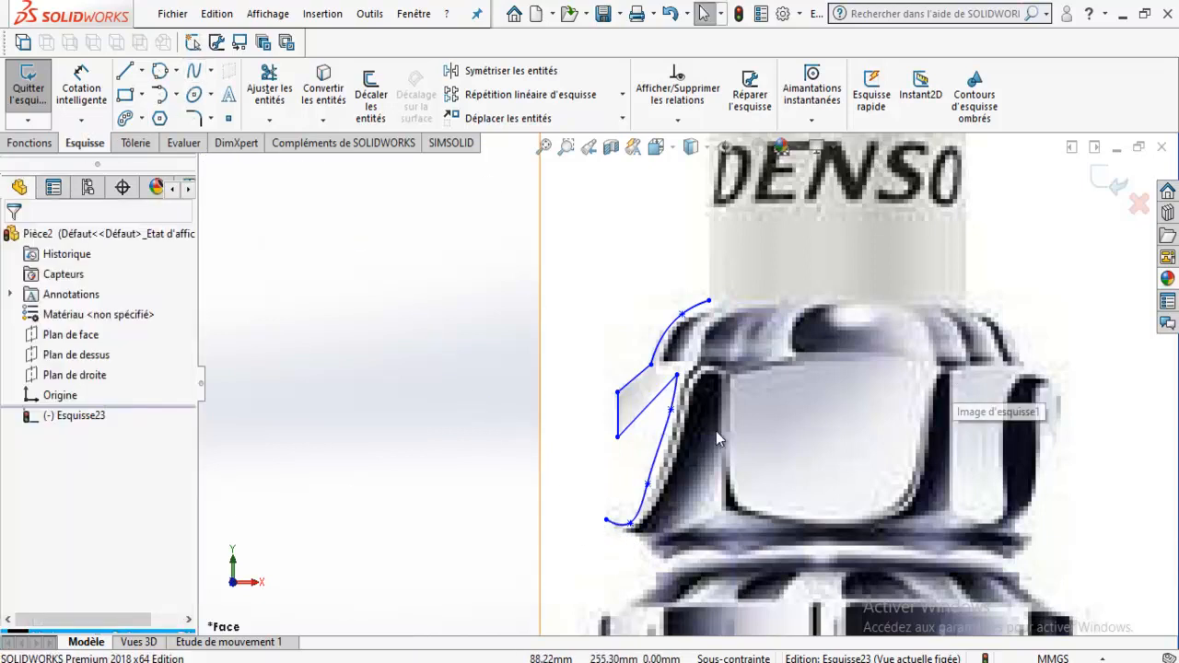
scroll(716, 431, up, 2)
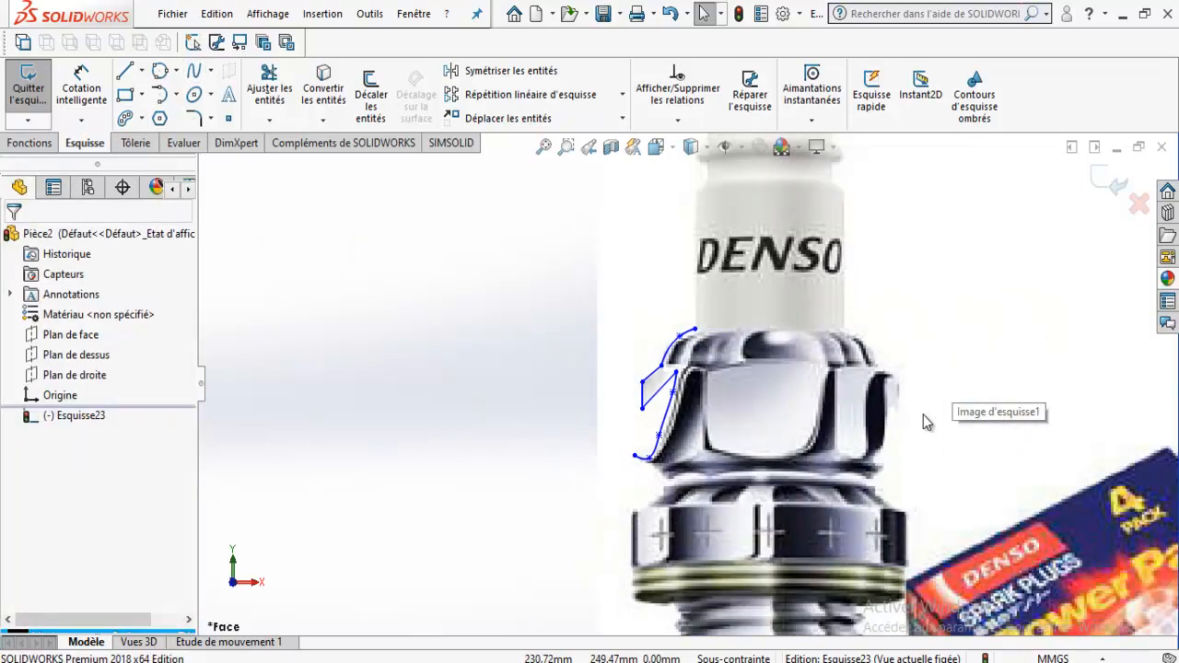
scroll(787, 522, up, 3)
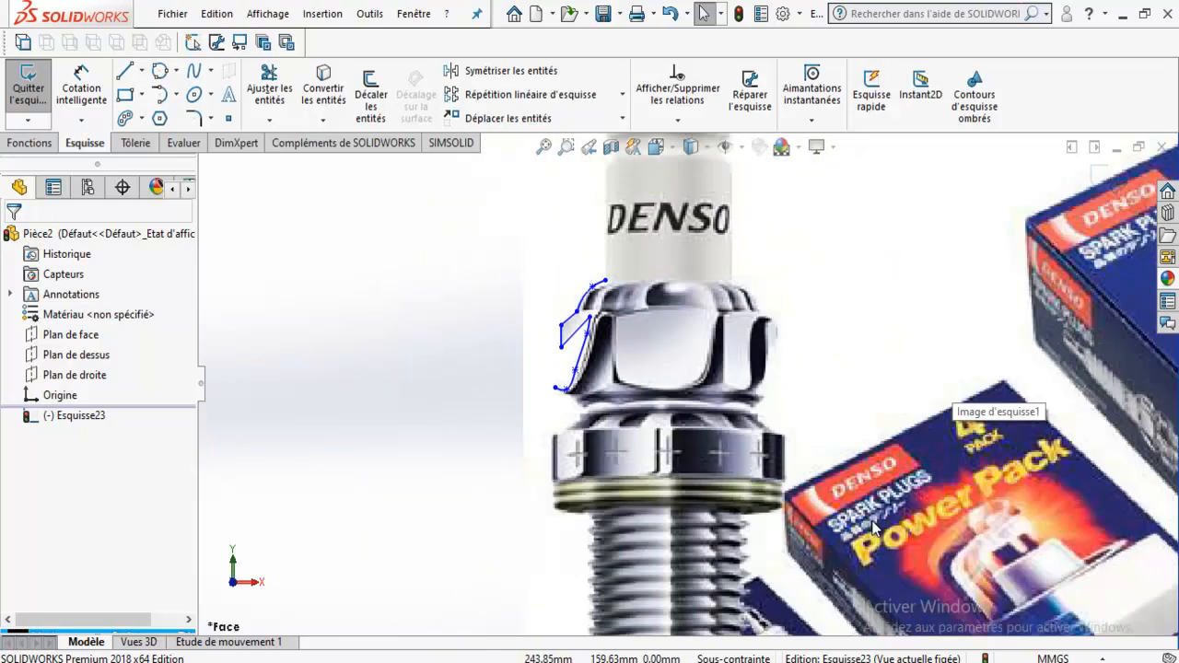
scroll(677, 425, down, 4)
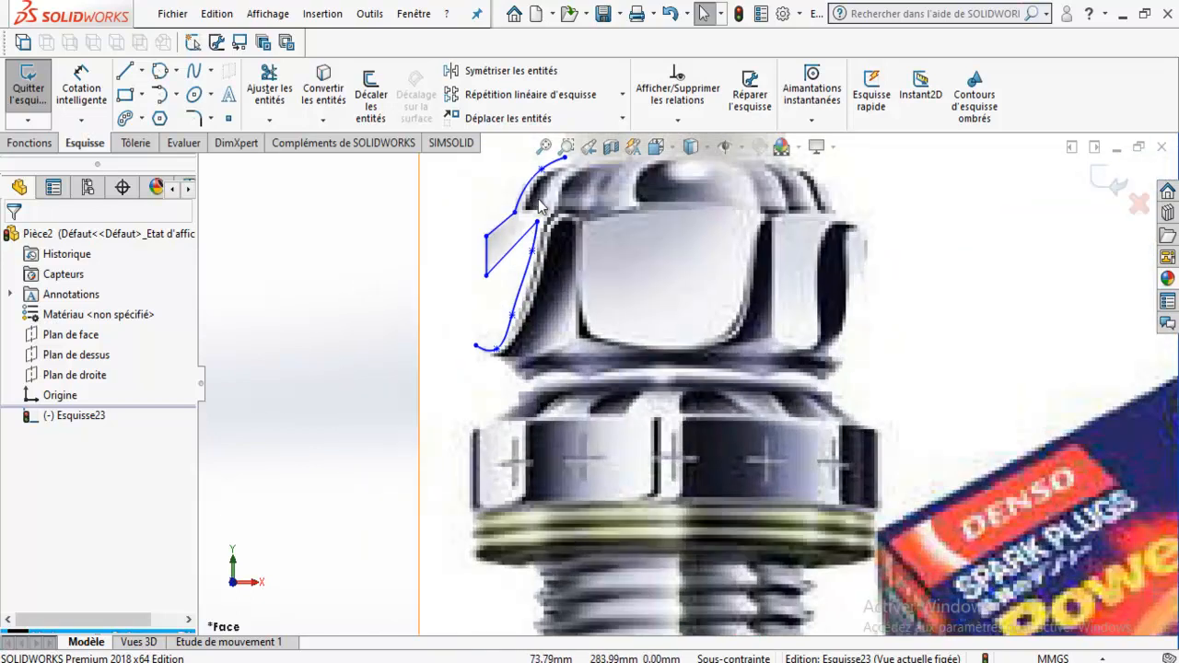
scroll(682, 331, up, 4)
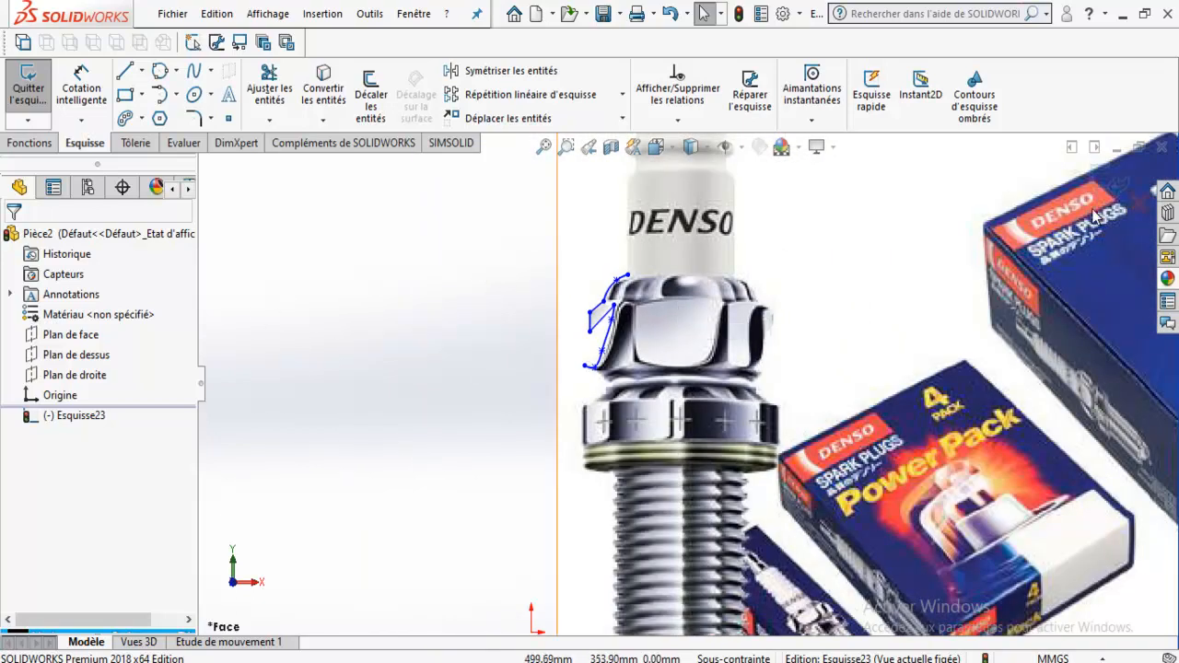
Step: Exit the sketch, suppress the spark plug picture nested under it, and reopen the sketch for editing
click(1114, 187)
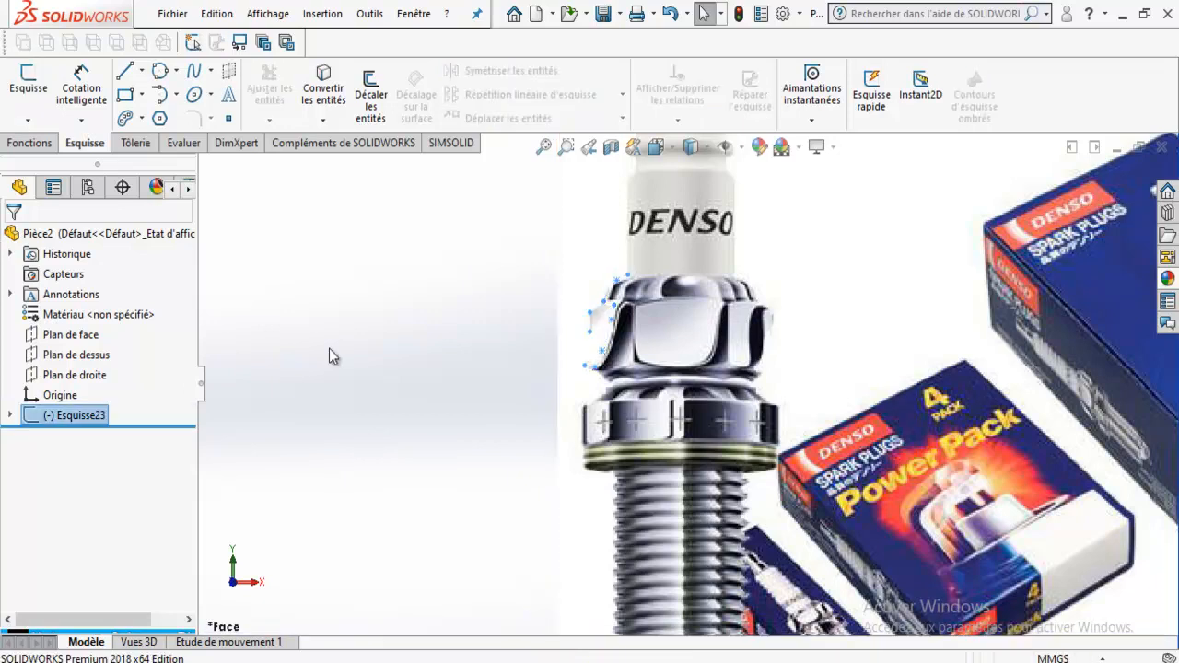
click(9, 415)
click(92, 438)
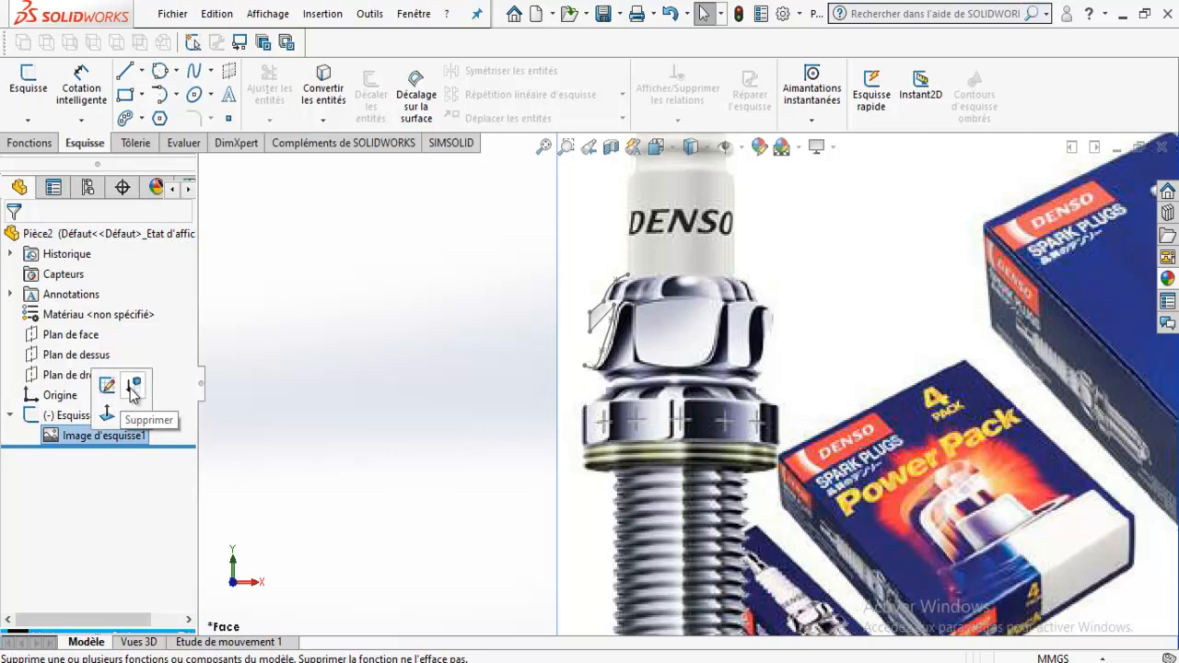
click(133, 392)
scroll(710, 359, up, 5)
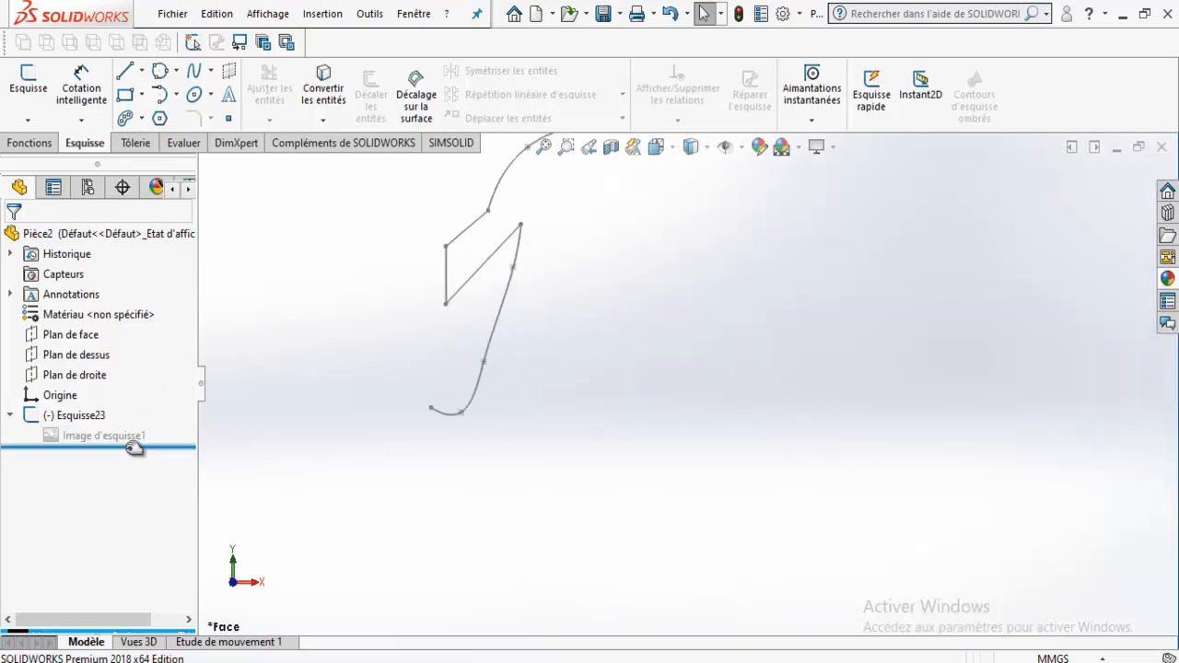
click(92, 415)
click(117, 366)
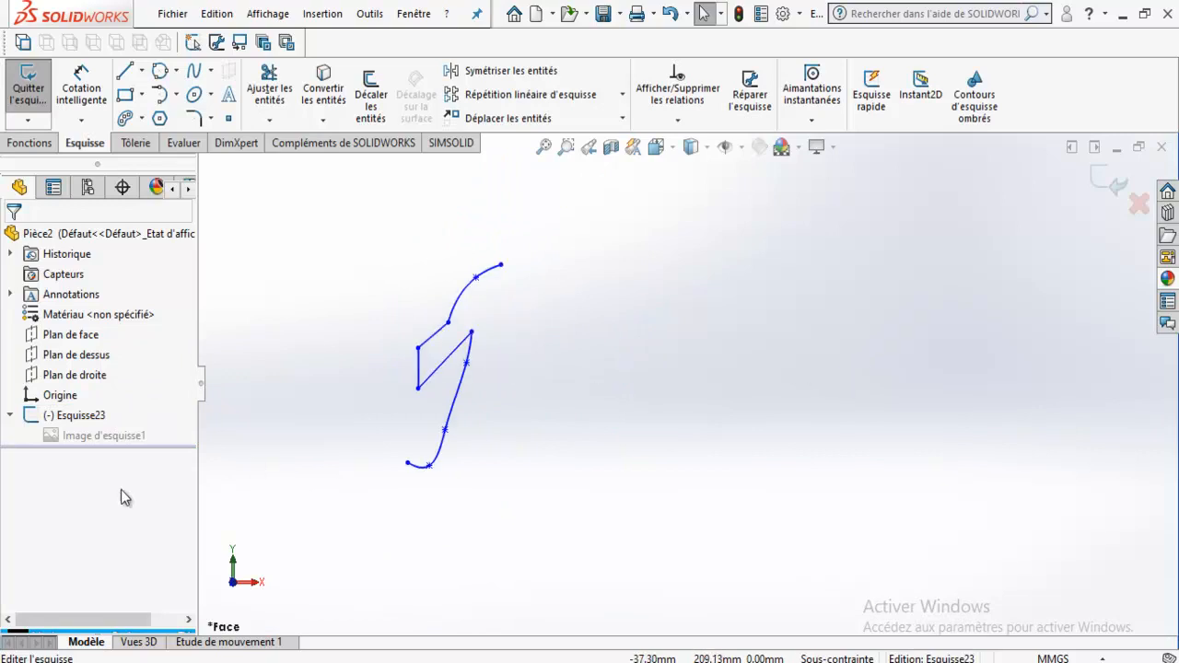
Step: Draw a vertical centerline to the side of the traced profile, starting level with the upper spline's top end
click(142, 71)
click(189, 113)
drag(501, 264, 700, 264)
click(700, 507)
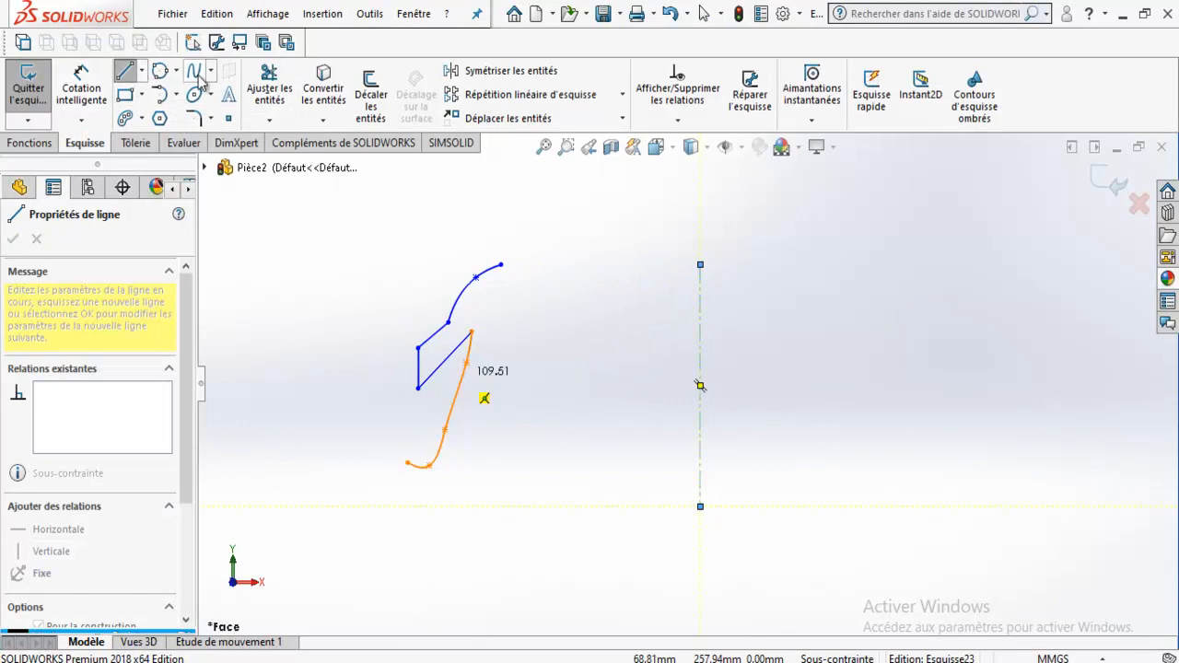
Step: Draw a short two-point spline down from the profile's lower-left end, and a horizontal line from it to the centerline
click(193, 71)
click(409, 463)
click(417, 486)
click(124, 71)
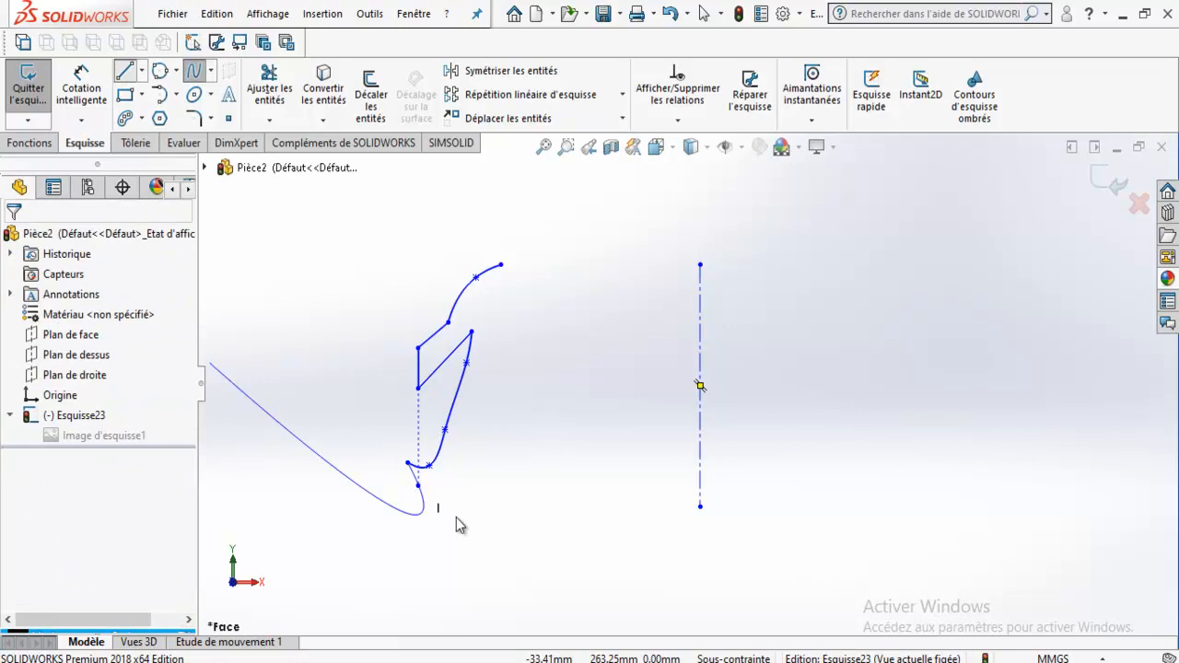
click(417, 485)
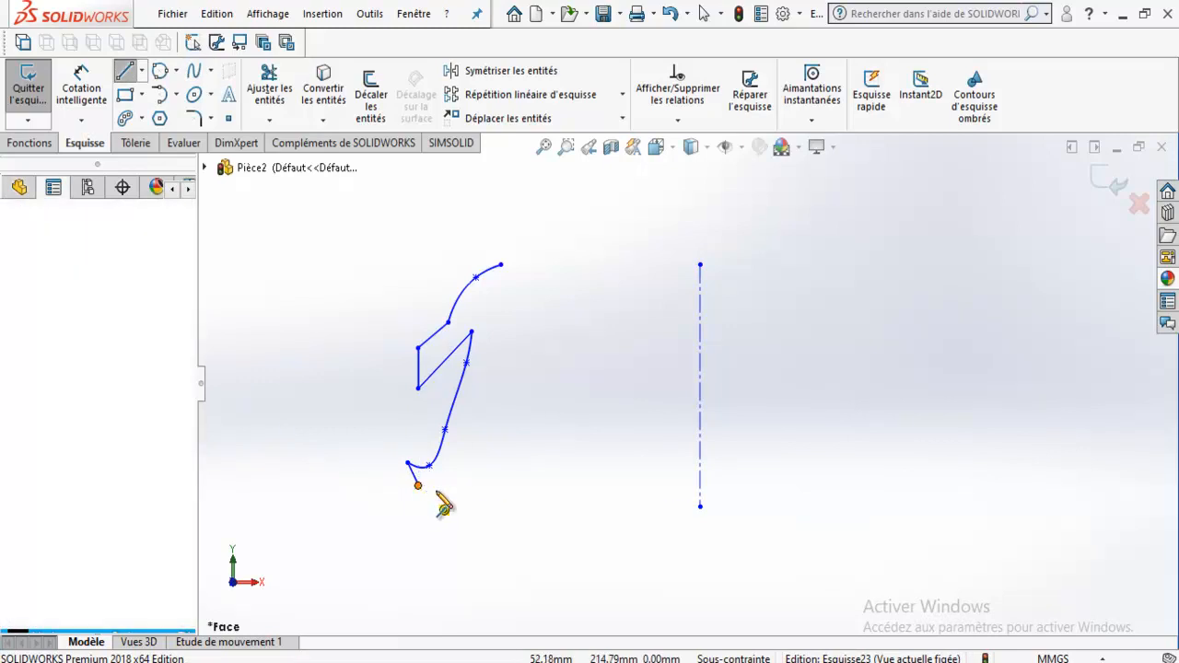
click(700, 486)
click(126, 72)
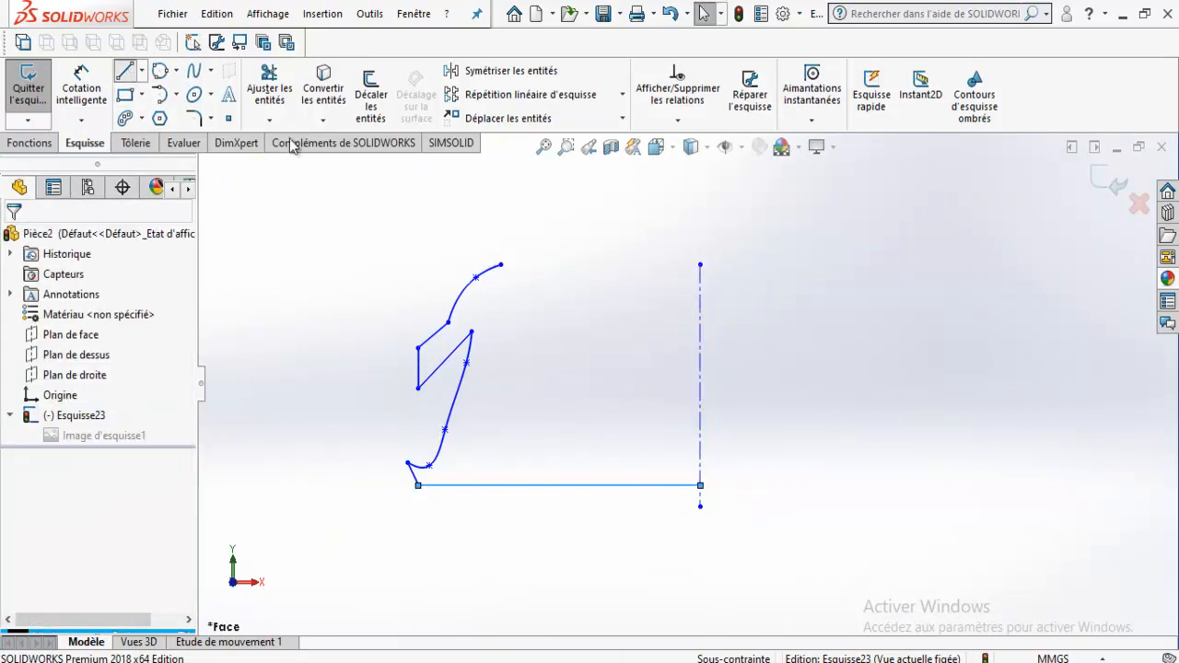
Step: Draw a horizontal line from the upper spline's top end to the centerline's upper end
click(126, 72)
click(501, 265)
click(700, 266)
click(126, 72)
Step: Revolve the profile 360 degrees around the vertical centerline into a solid, closing the open sketch automatically
click(30, 143)
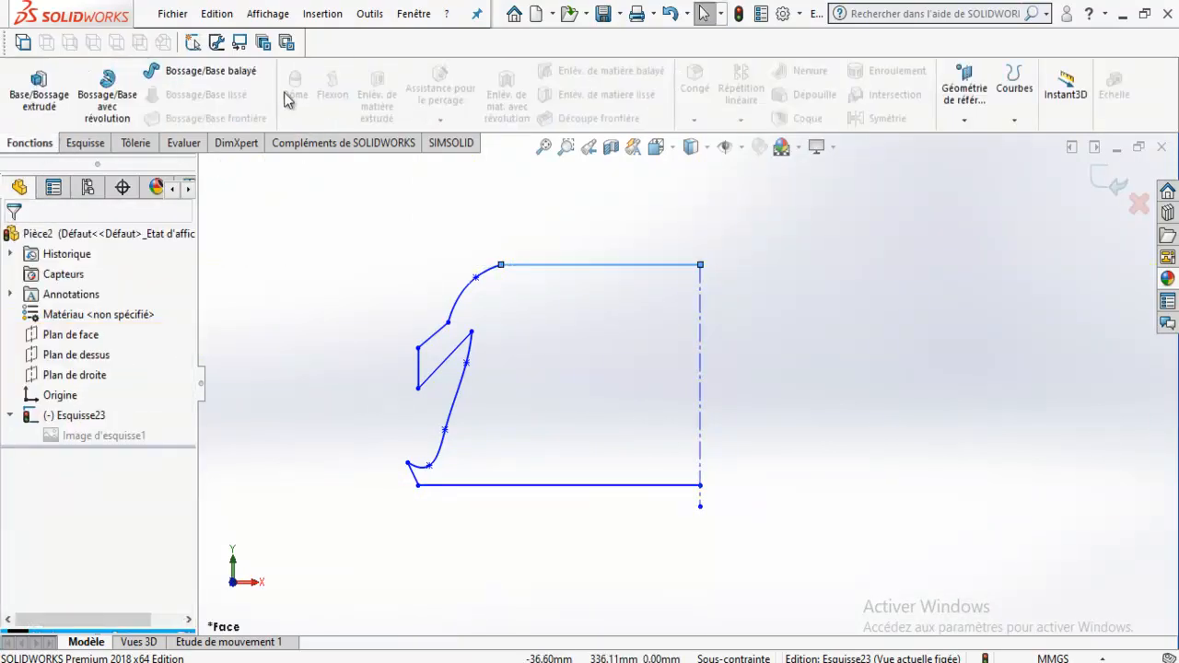
click(107, 94)
click(629, 355)
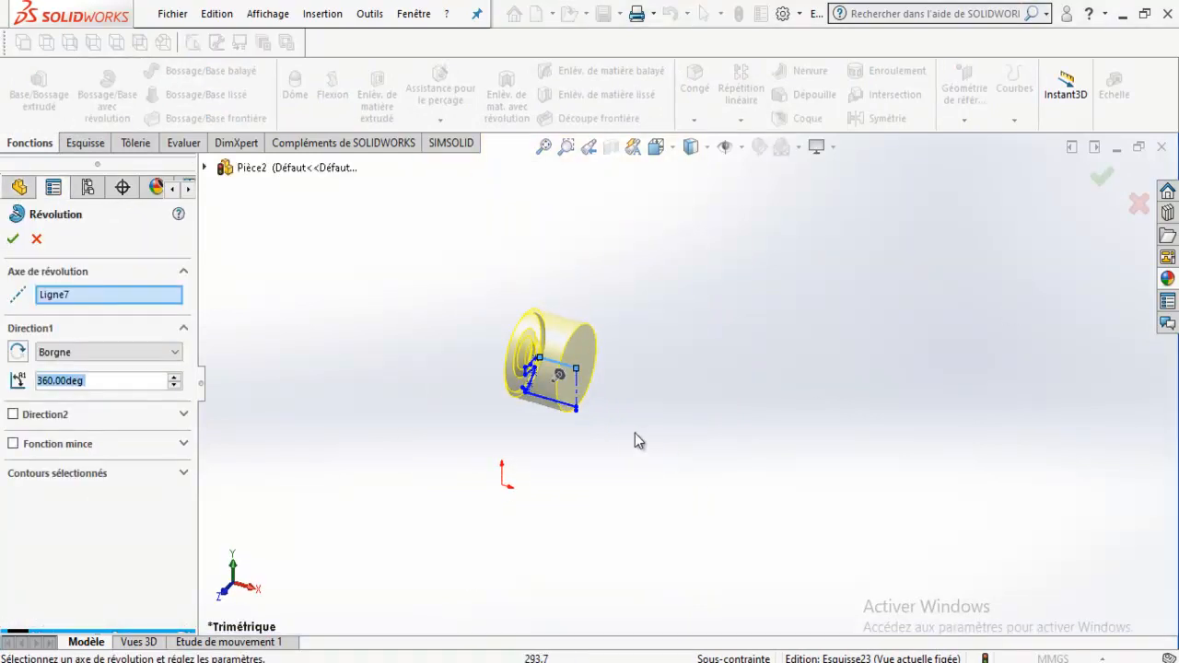
click(576, 394)
click(1096, 180)
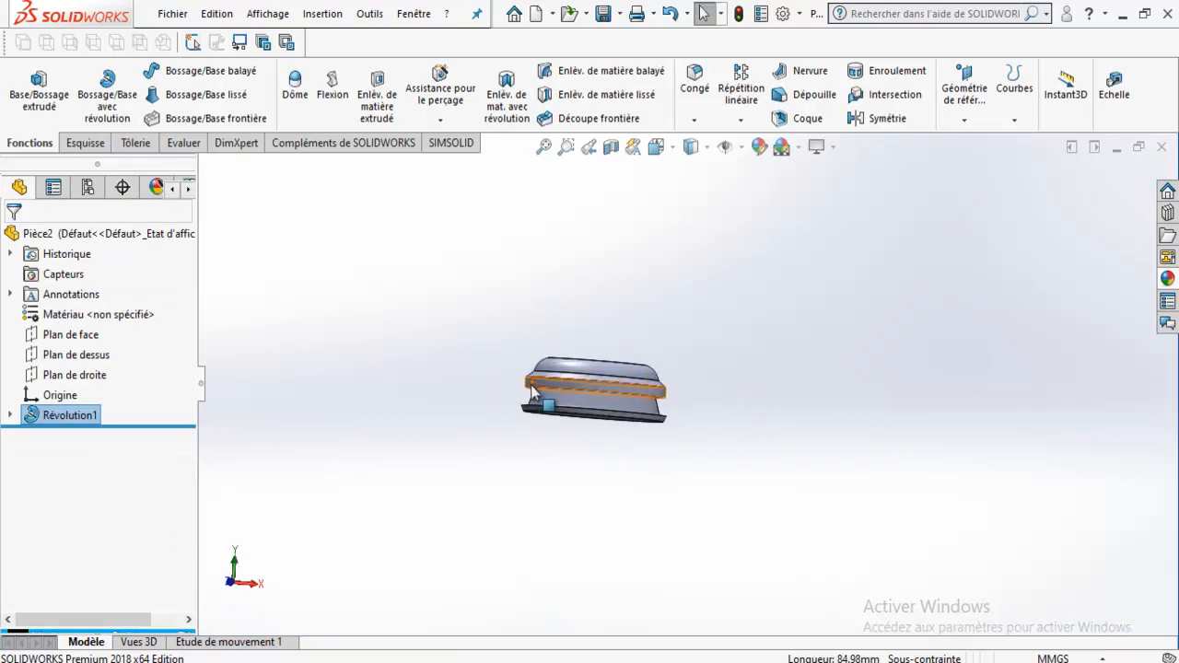
scroll(527, 388, down, 10)
middle_drag(573, 357, 581, 446)
scroll(581, 445, up, 5)
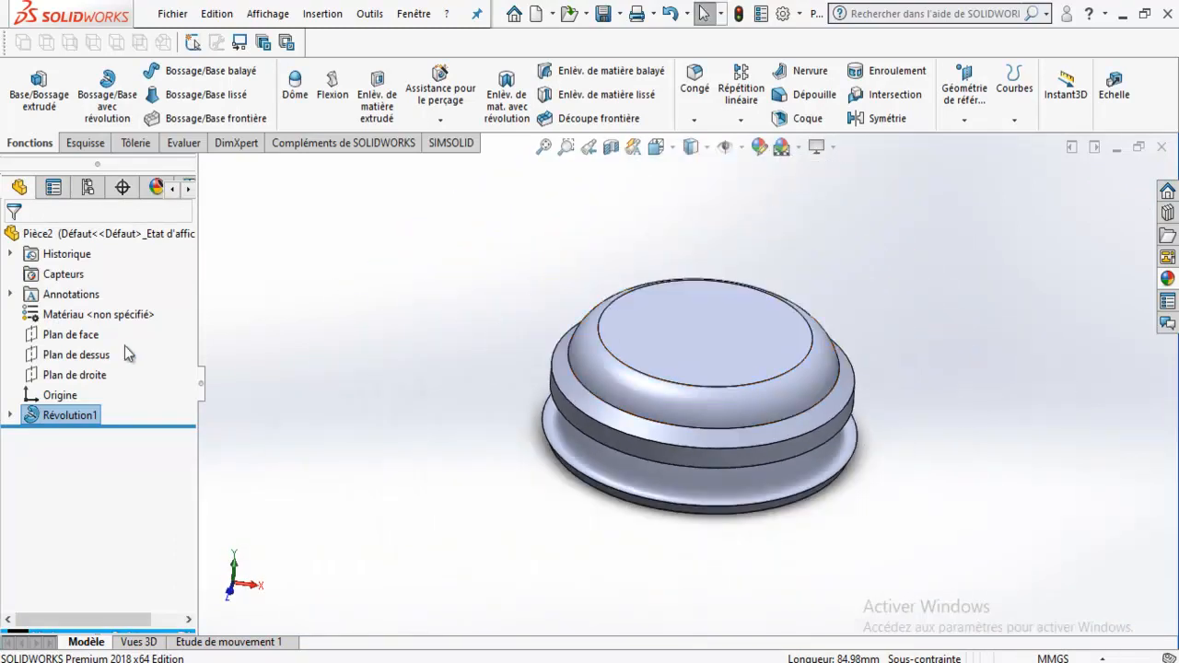
Step: Delete the revolved feature and its remaining sketch from the part
key(Delete)
click(522, 421)
click(74, 416)
key(Delete)
key(Return)
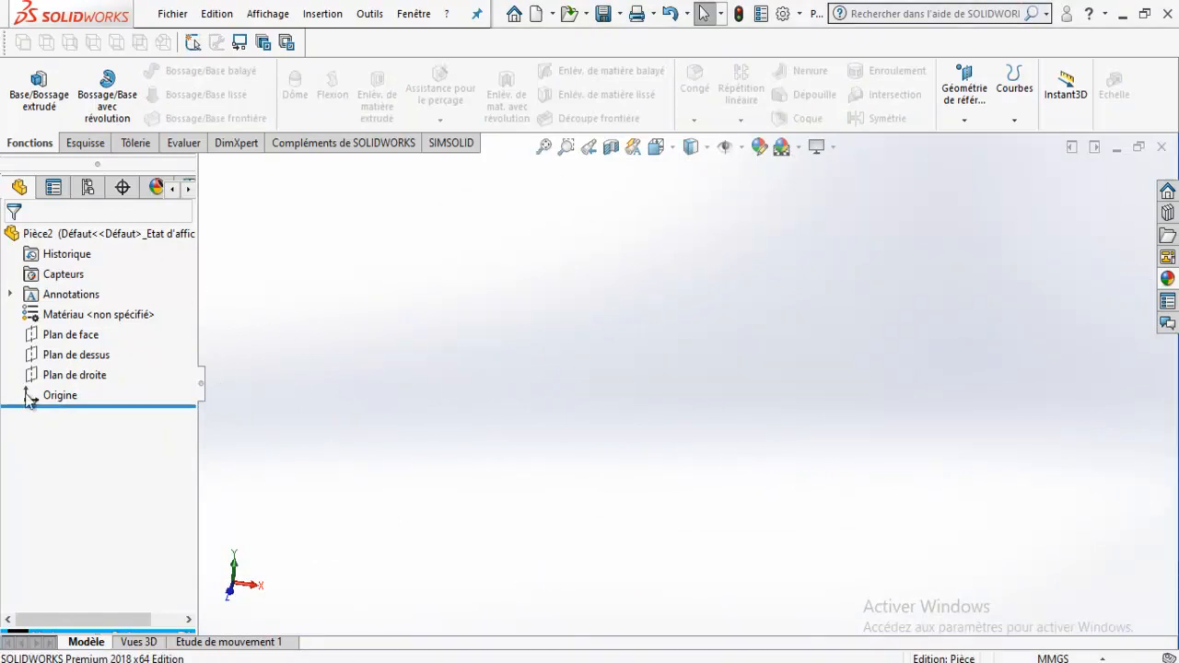
Step: Start a sketch on the front plane and place the sketch text "A U T O M A T I C S" above the origin
click(58, 335)
click(85, 313)
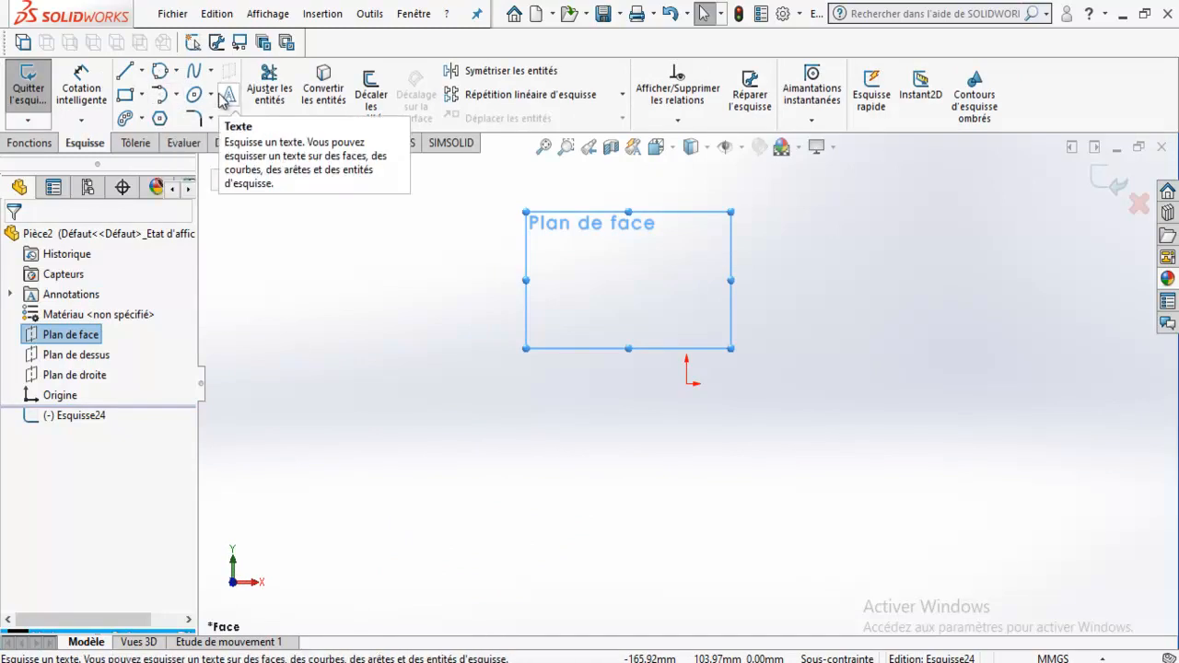
click(230, 97)
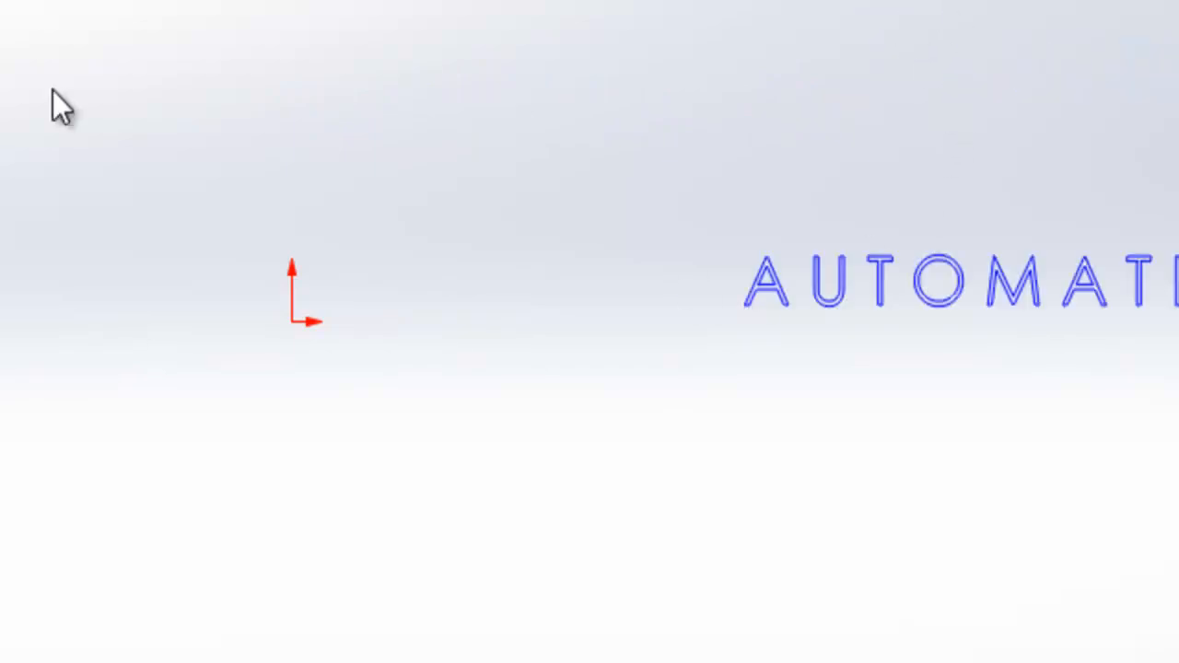
click(293, 339)
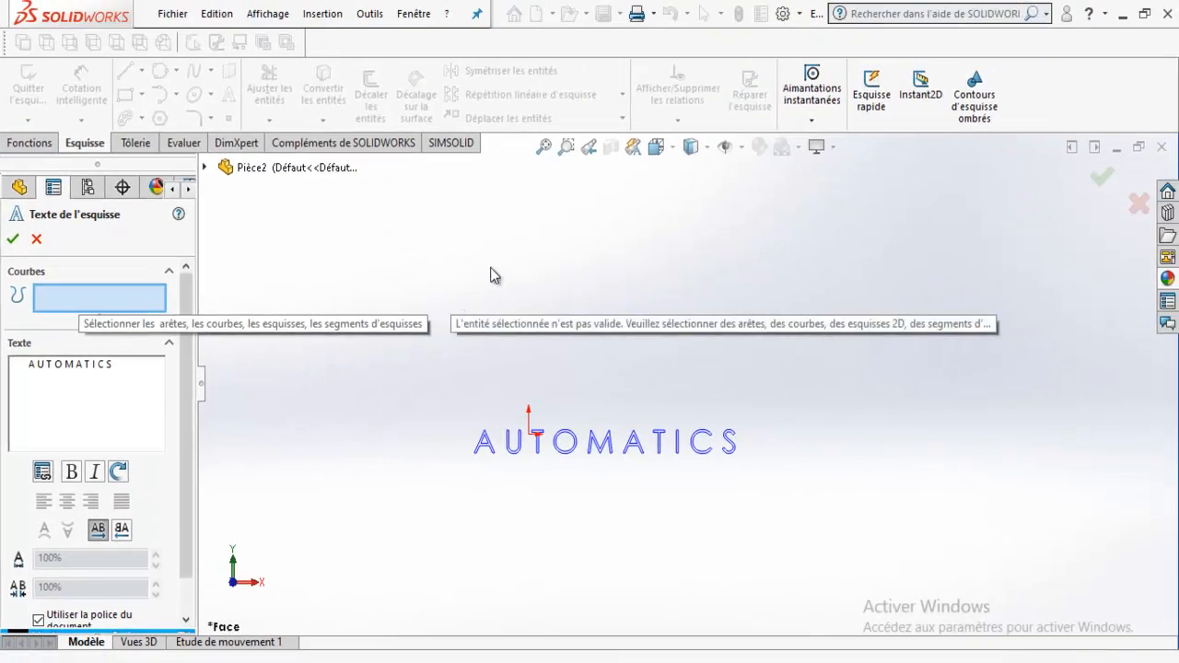
mouse_move(597, 197)
mouse_down()
mouse_move(1033, 273)
mouse_move(1119, 263)
mouse_up()
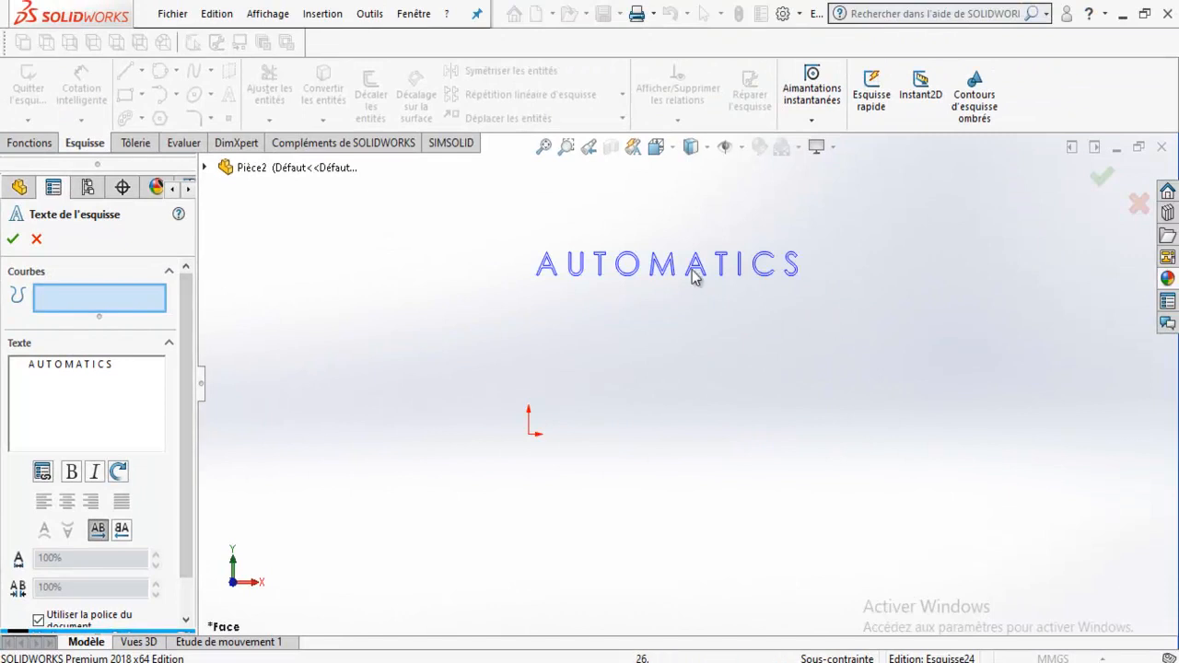
middle_drag(745, 355, 619, 314)
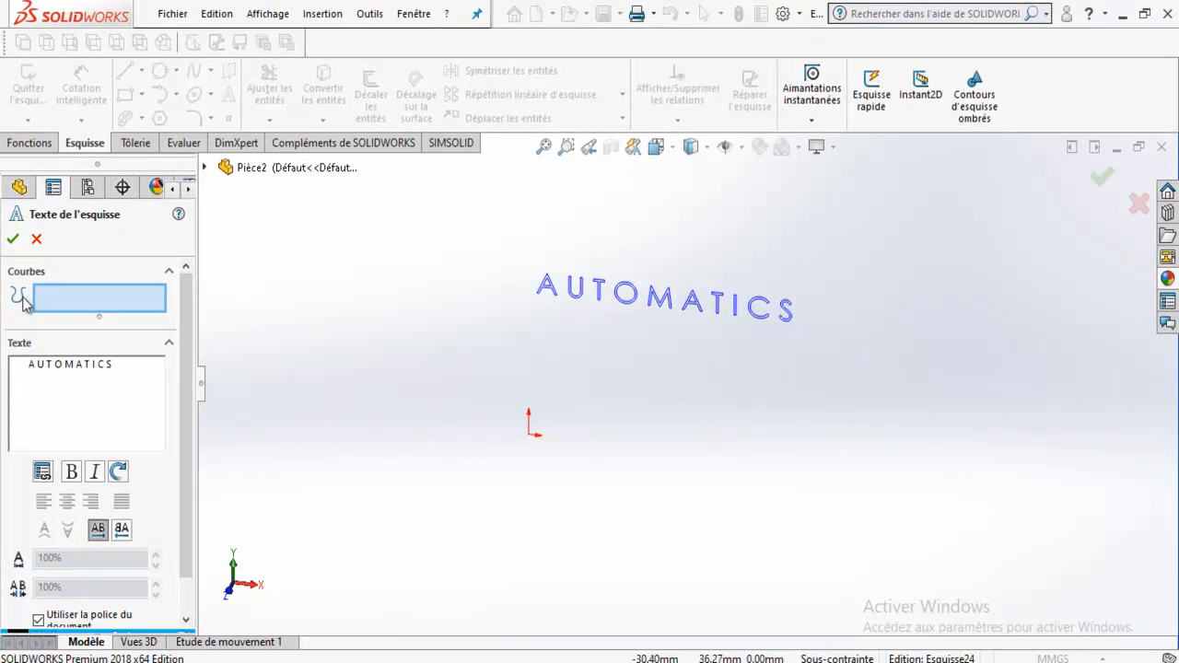
scroll(161, 373, down, 1)
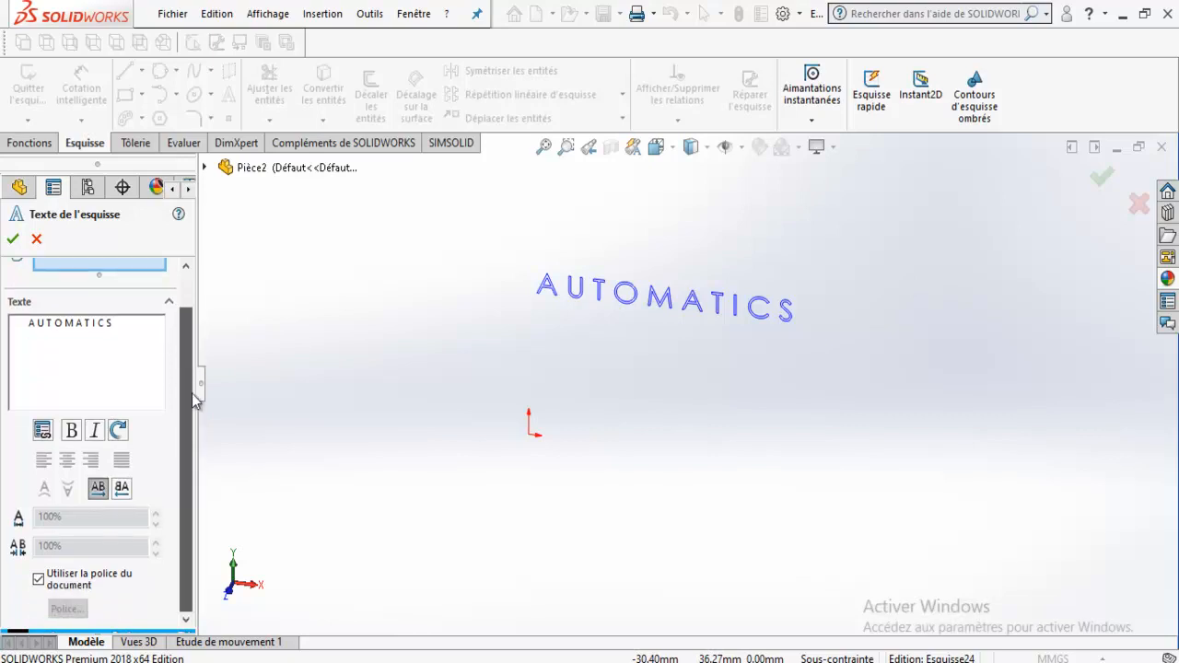
Step: Turn off the document font for the sketch text, set its height to 48 points, and accept the text
click(121, 489)
click(98, 489)
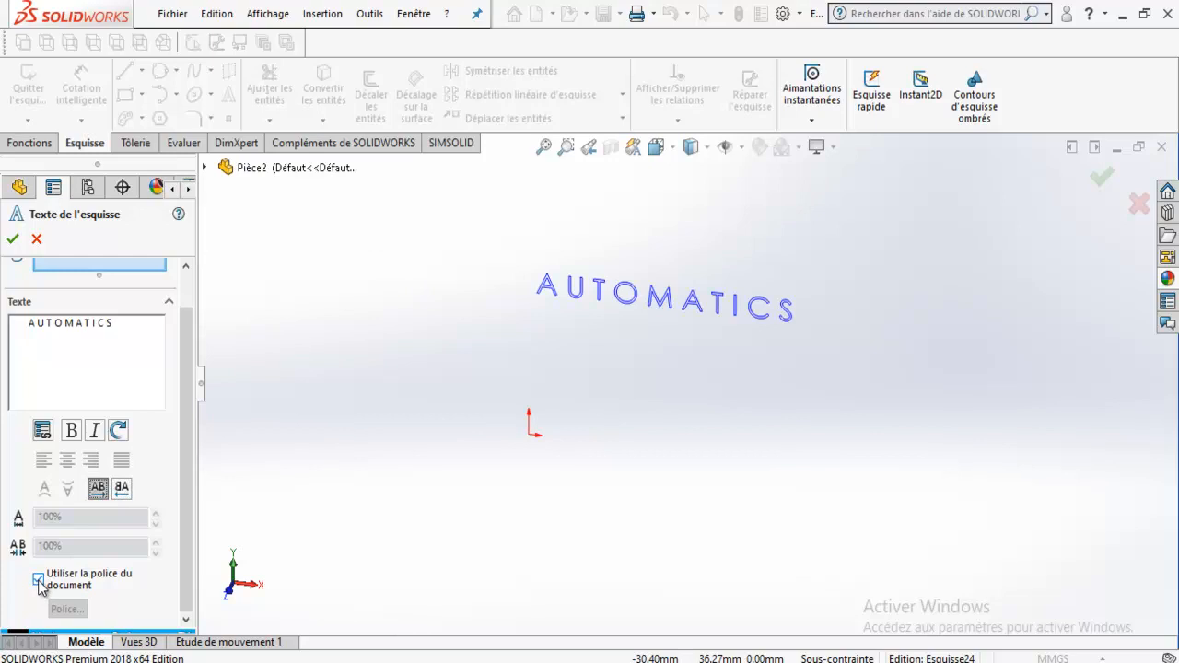
click(40, 583)
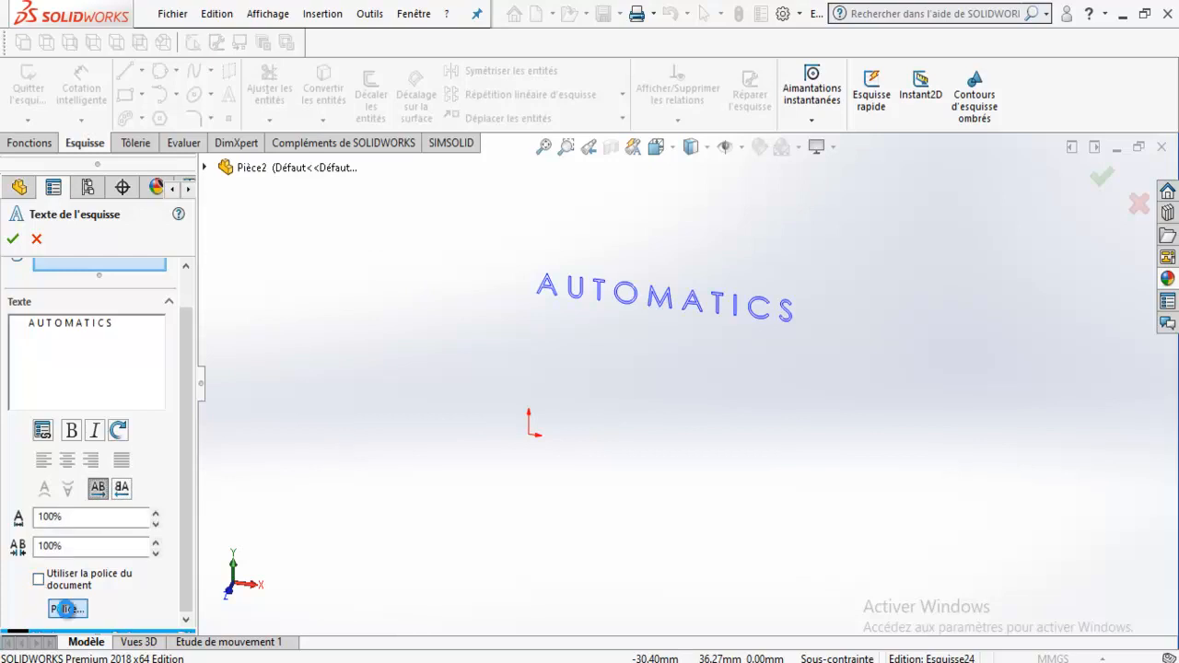
click(67, 609)
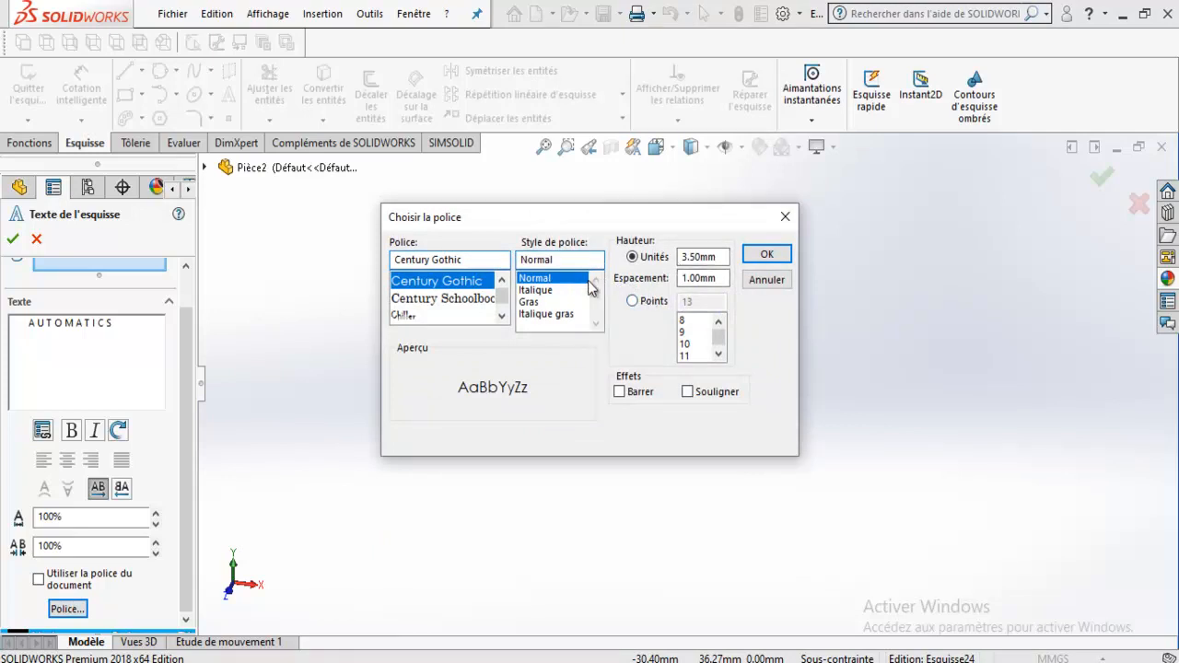
click(631, 302)
drag(719, 345, 695, 348)
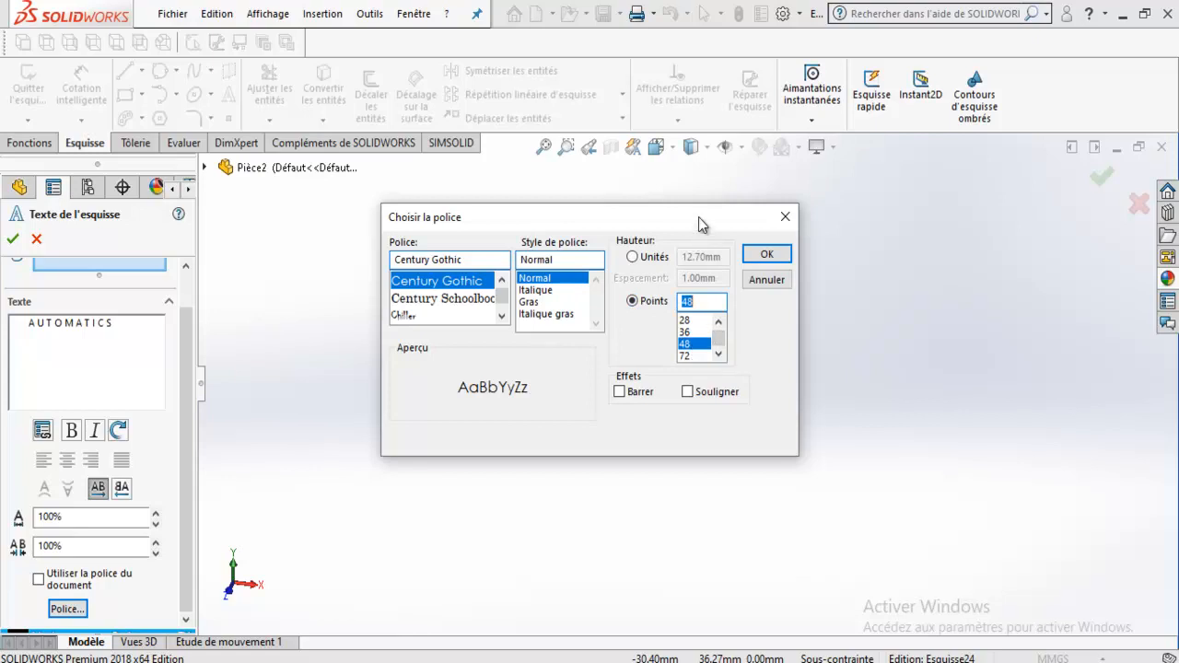
drag(698, 223, 603, 412)
click(672, 448)
scroll(718, 386, up, 3)
scroll(1001, 388, down, 2)
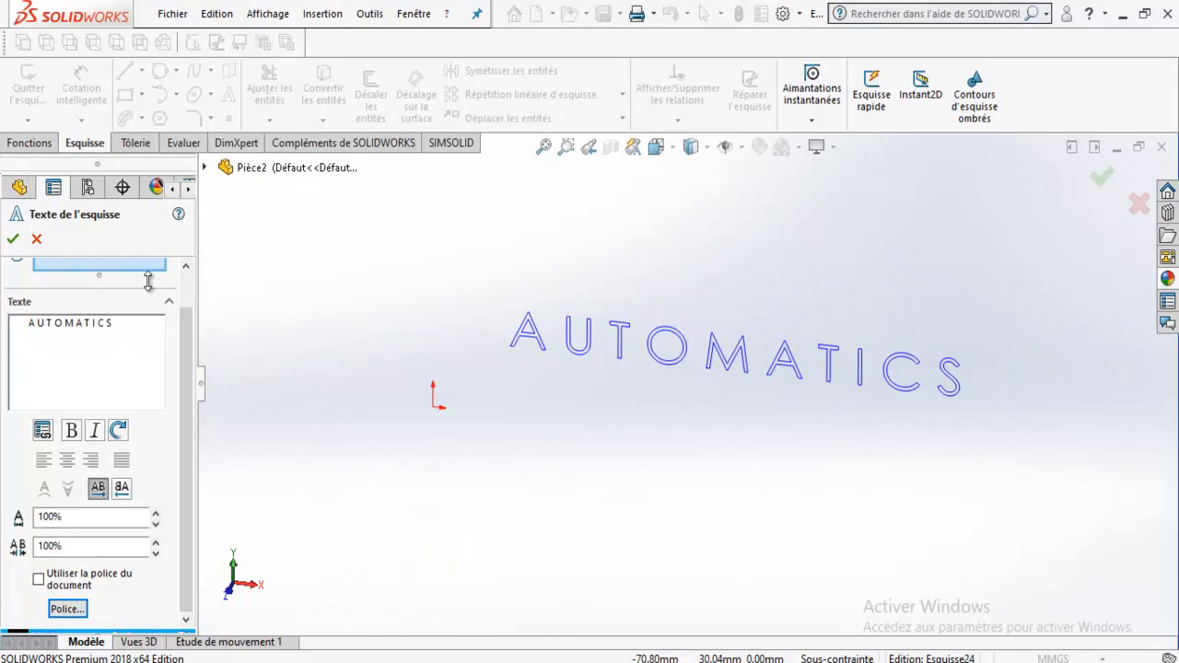
click(13, 240)
Step: Extrude the AUTOMATICS sketch text 20 mm as a blind boss
click(28, 145)
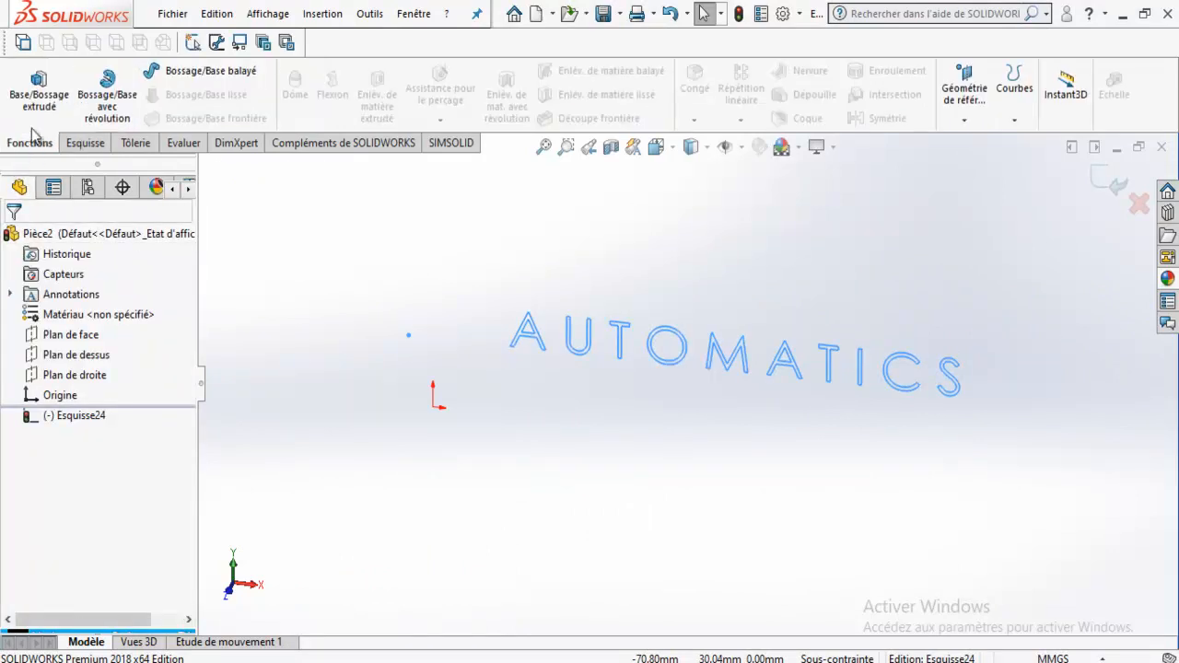
click(39, 88)
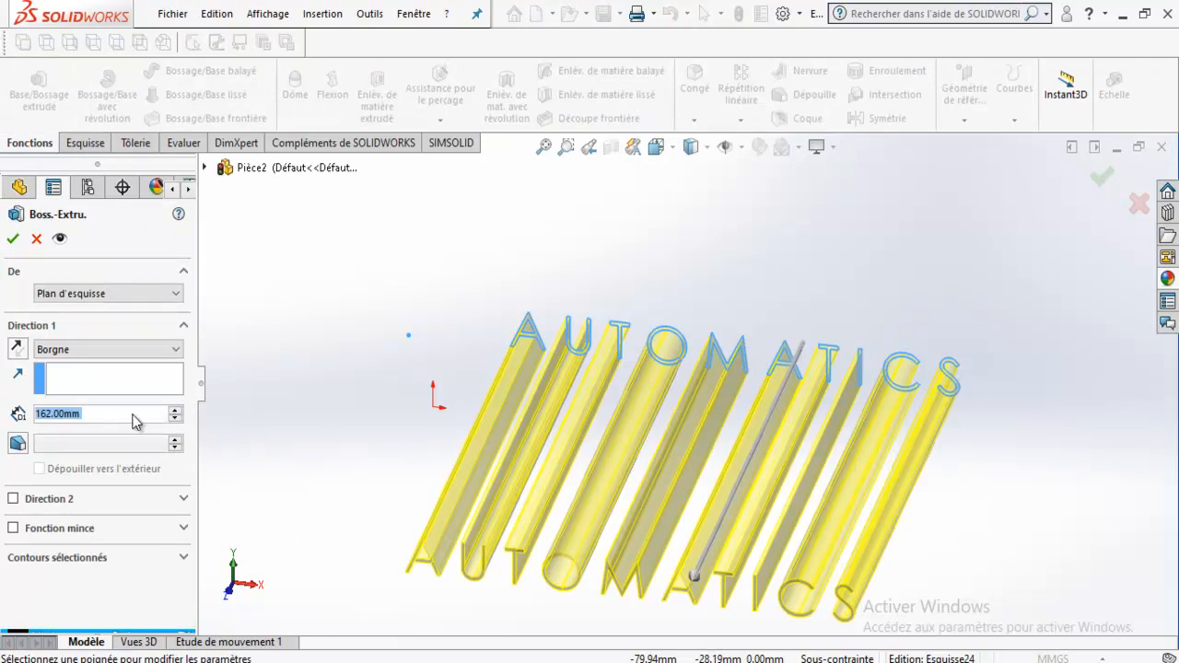
text(20)
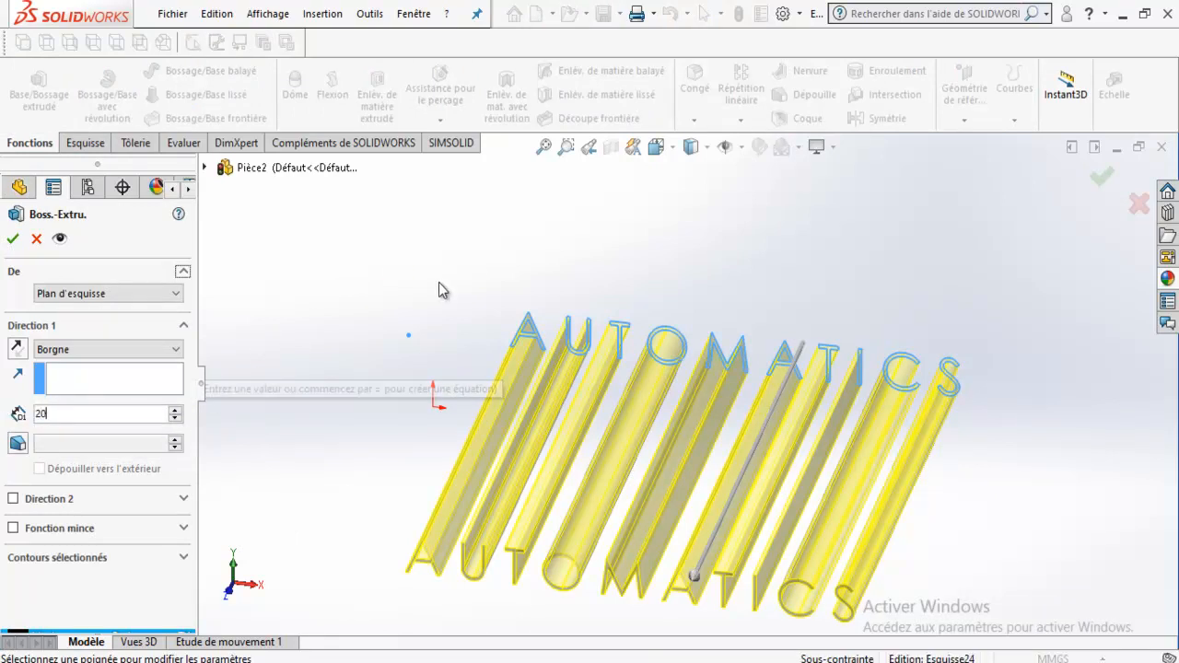
key(Return)
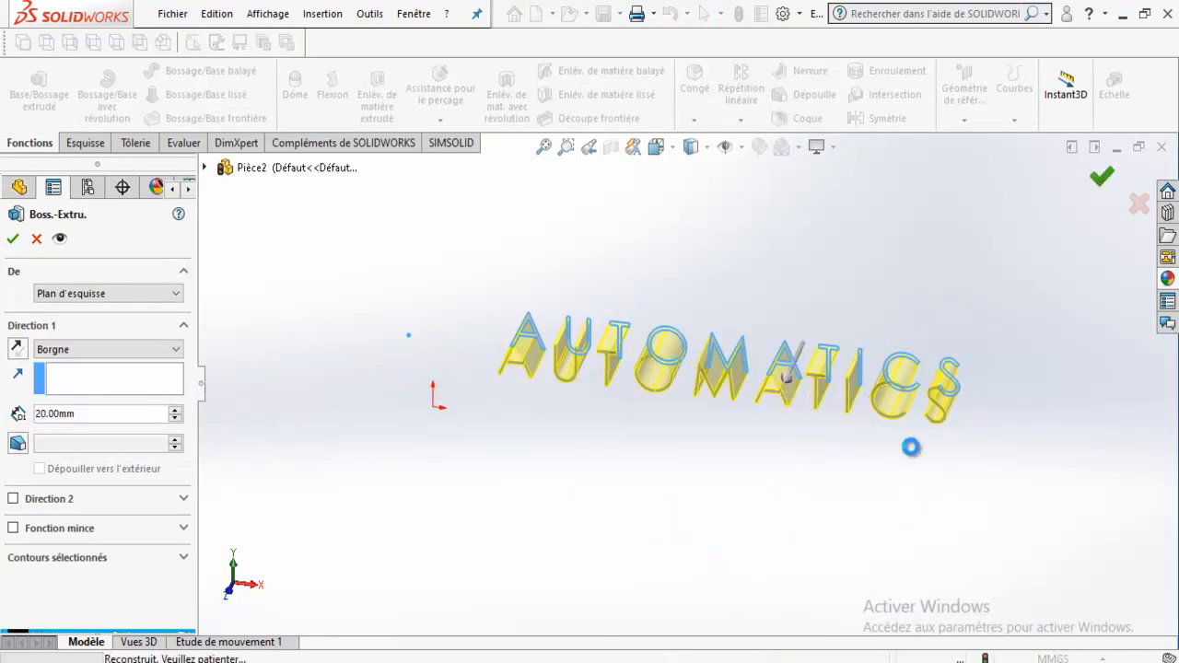
scroll(866, 406, down, 3)
middle_drag(837, 357, 882, 397)
scroll(871, 466, up, 1)
scroll(307, 376, down, 4)
scroll(632, 446, up, 3)
scroll(1094, 334, up, 2)
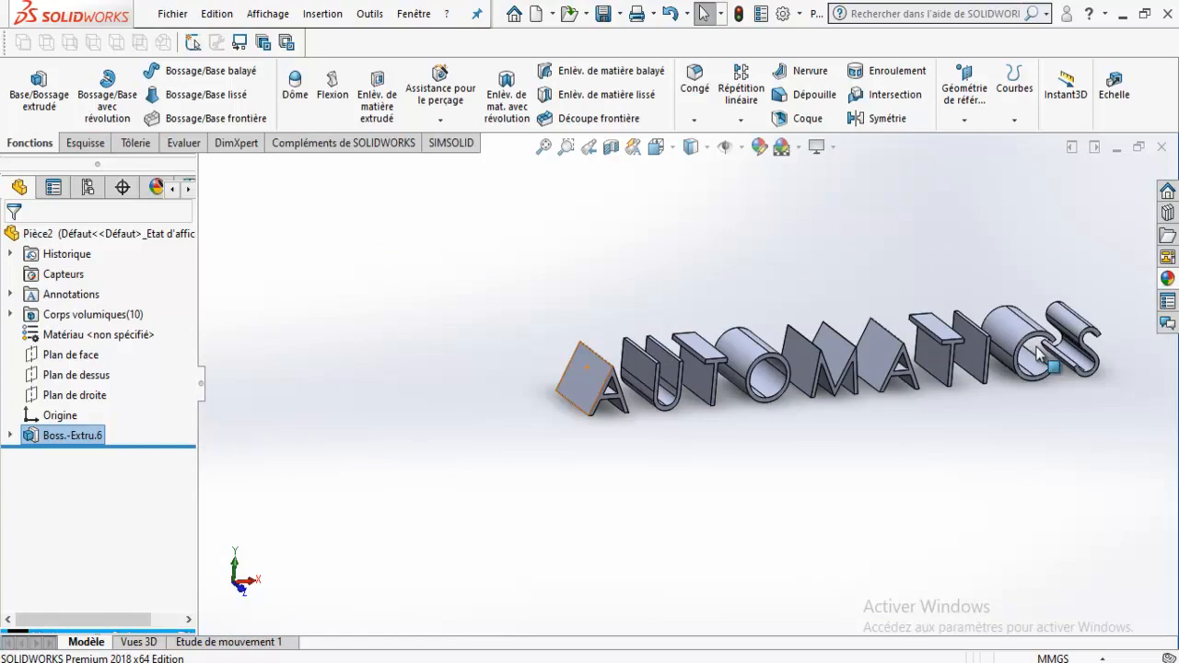
scroll(1025, 338, down, 2)
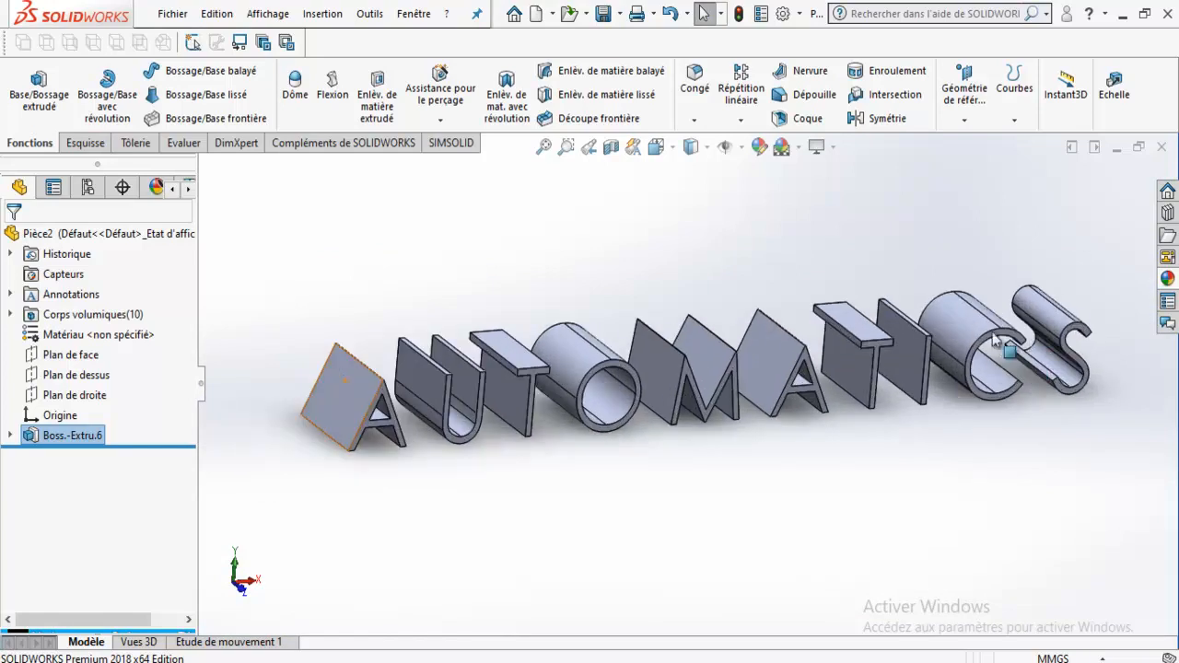
Step: Apply the urban background 5 scene (Arrière-plan urbain 5) behind the extruded letters
click(798, 148)
click(788, 300)
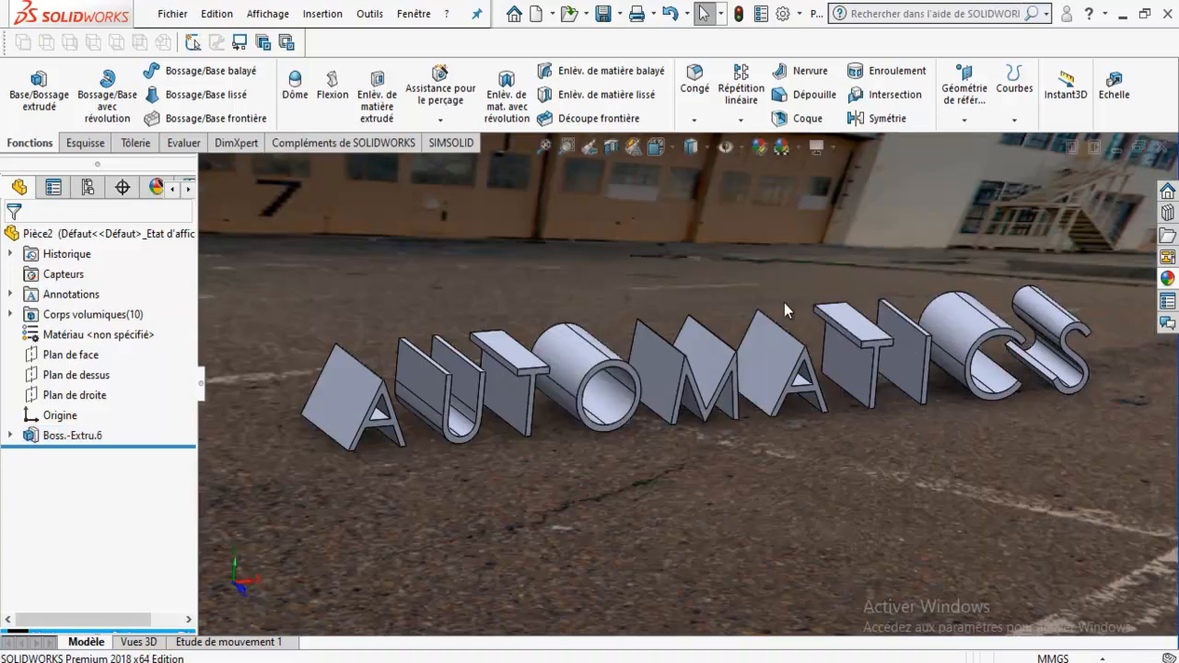
scroll(755, 393, up, 4)
scroll(756, 393, down, 2)
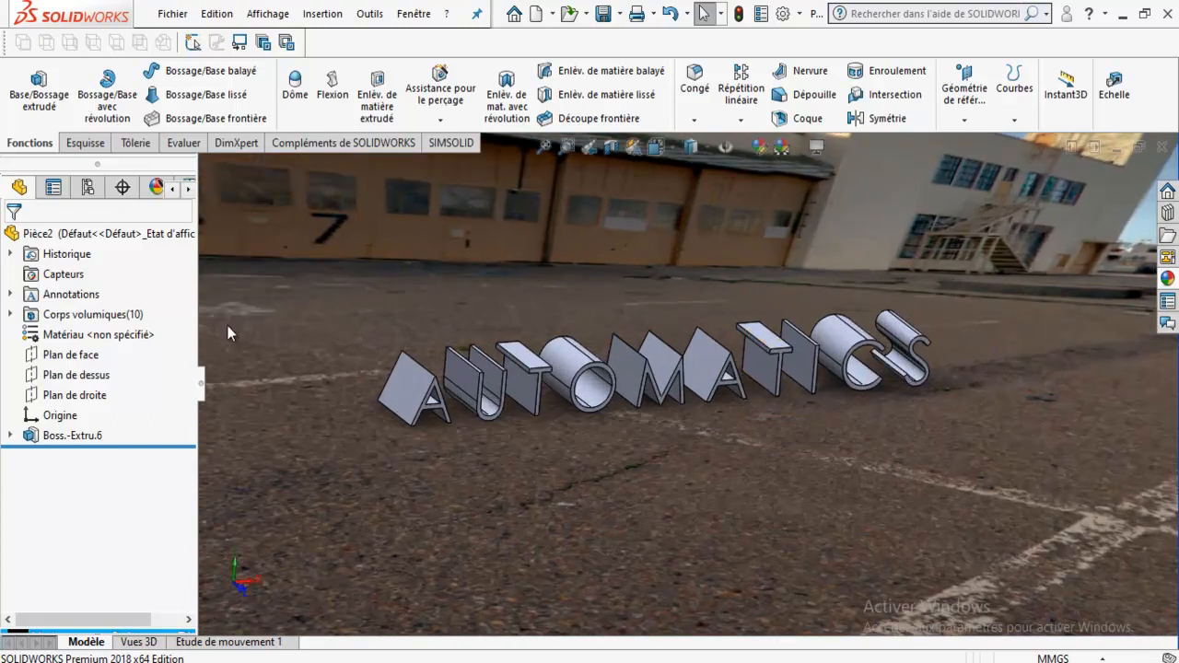
Step: Delete the urban background scene from the part's scene, lights and cameras
click(159, 189)
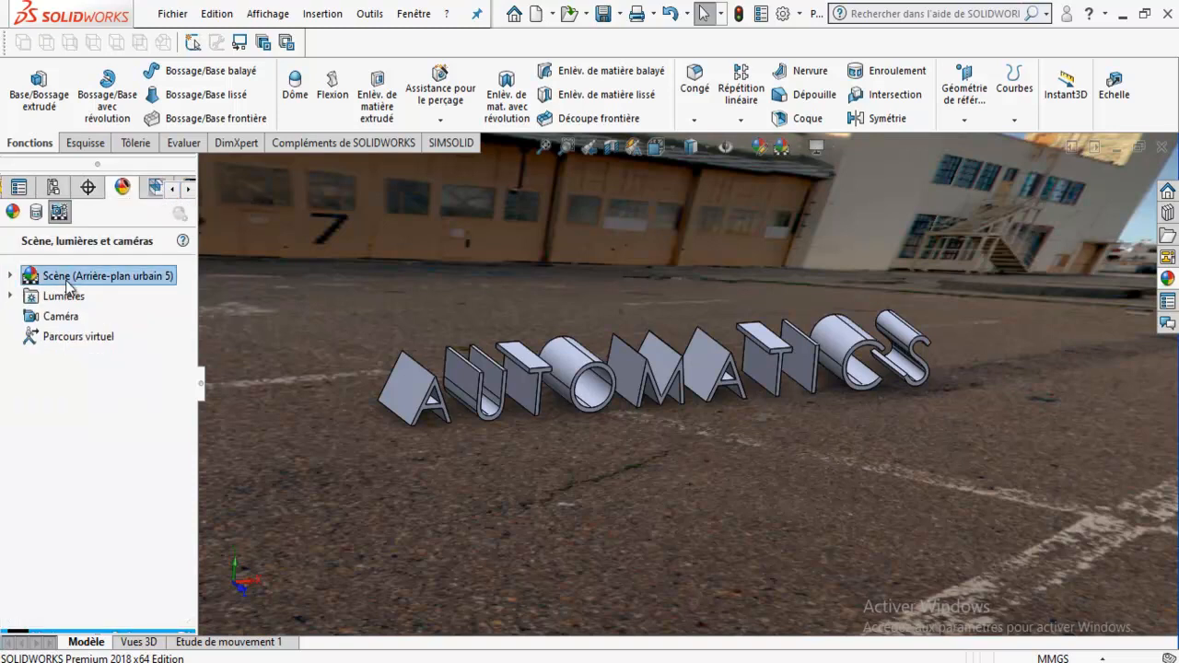
key(Delete)
key(Return)
middle_drag(749, 448, 834, 451)
Step: Colour the whole AUTOMATICS part with the standard red and accept the appearance
click(759, 147)
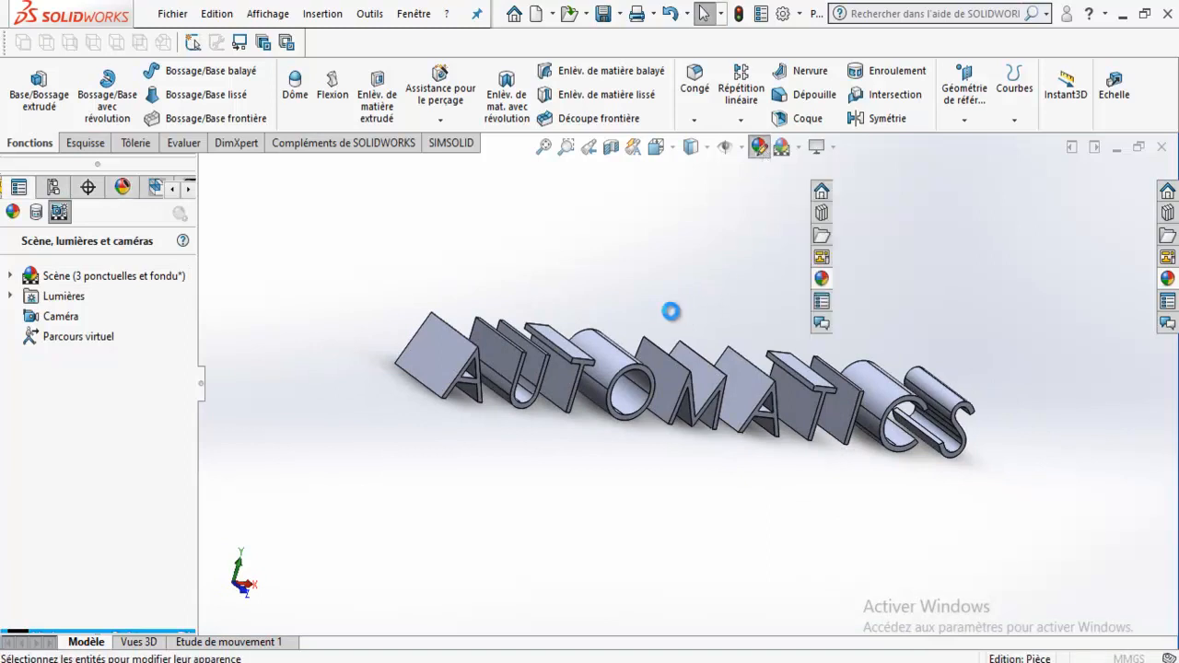
middle_drag(674, 318, 772, 418)
scroll(737, 394, up, 3)
click(762, 297)
scroll(605, 445, down, 2)
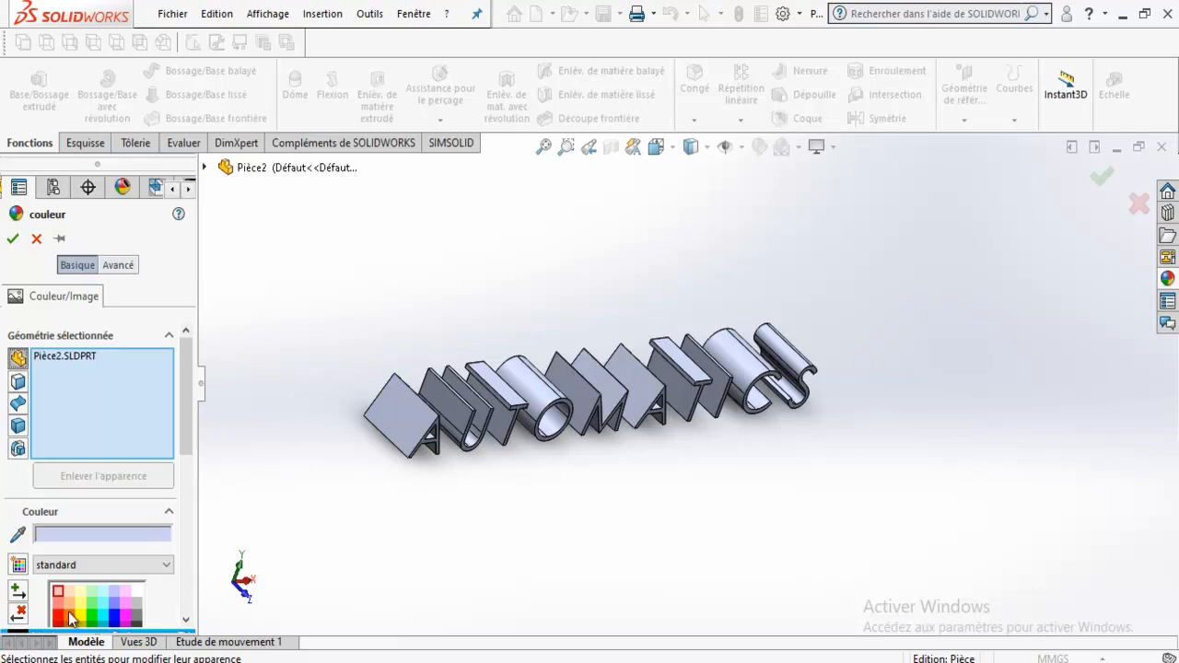
click(59, 617)
middle_drag(663, 421, 553, 377)
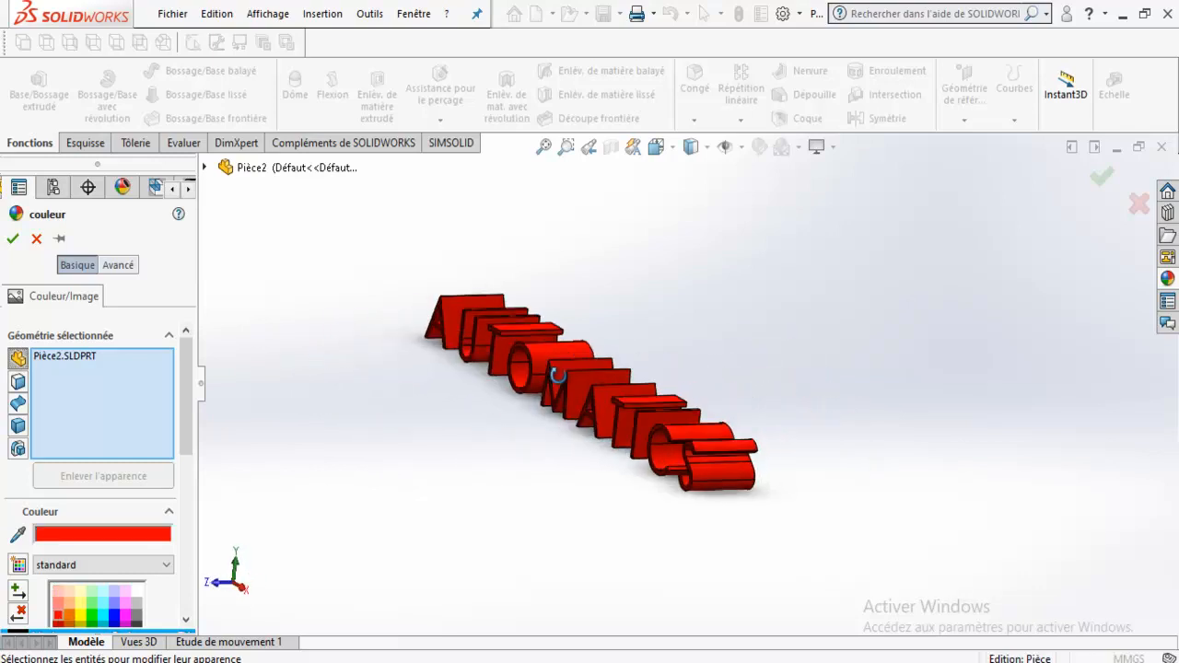
click(13, 241)
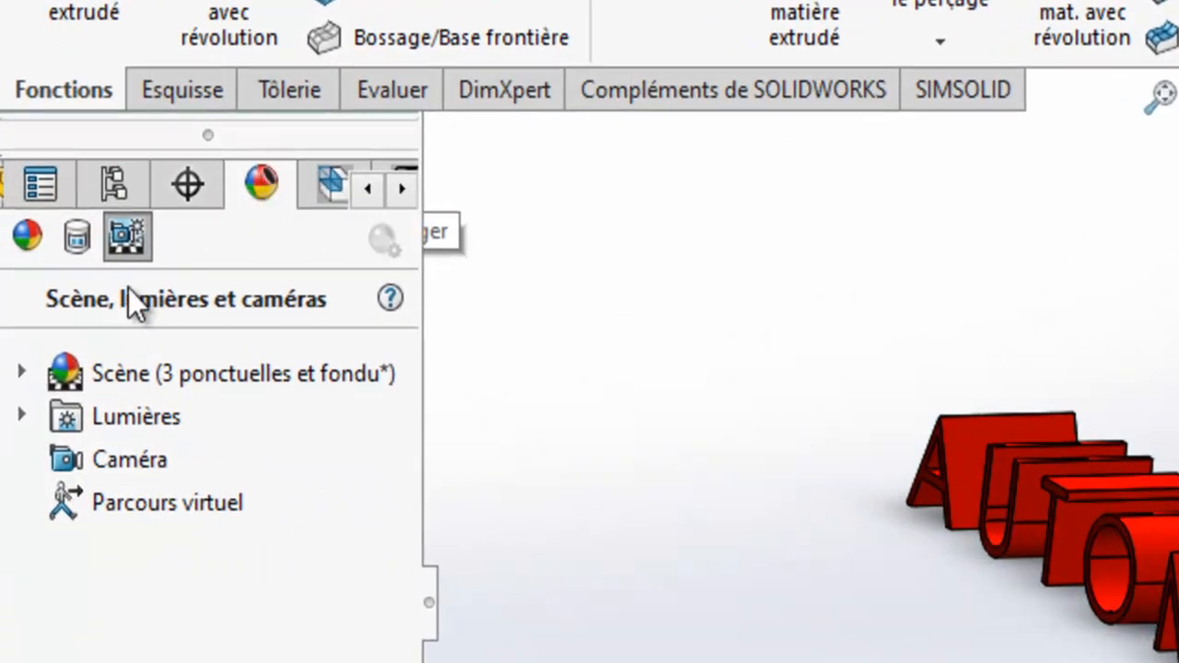
Step: Examine the background, environment and light entries in the part's scene, lights and cameras list
click(20, 373)
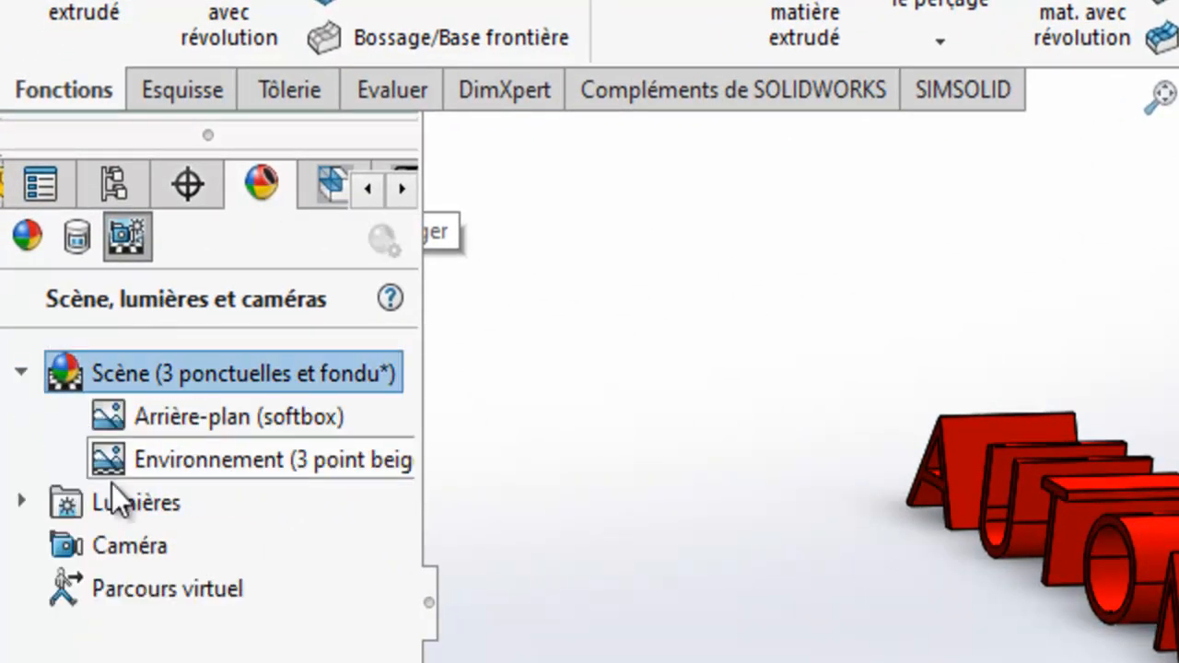
click(28, 502)
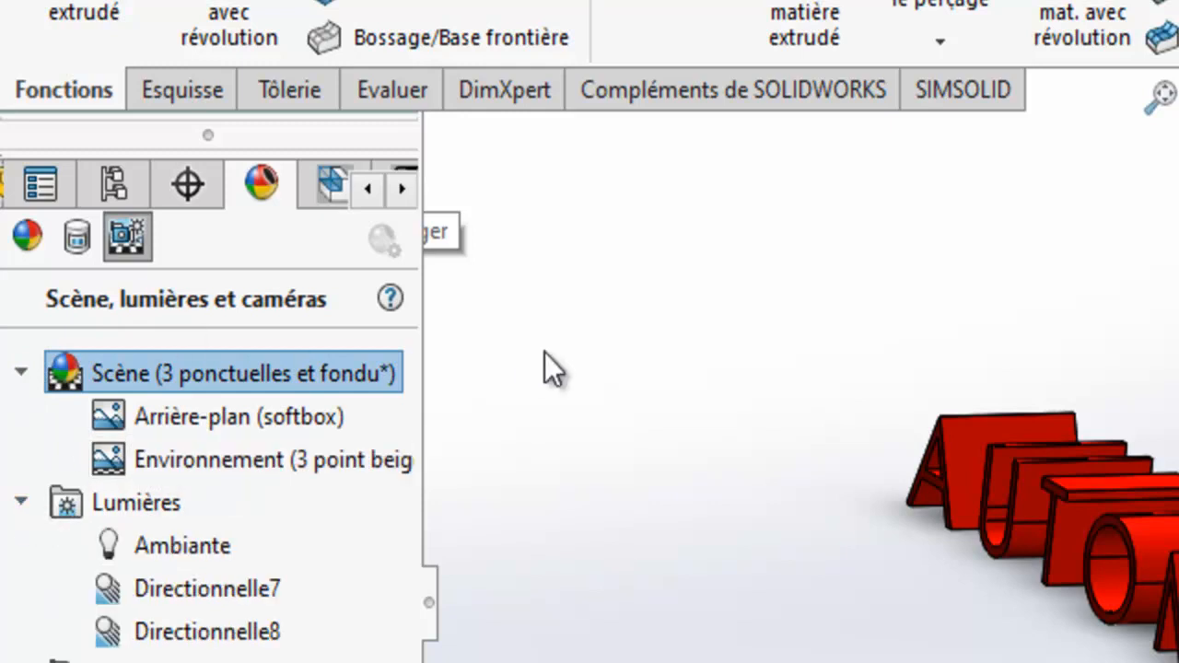
click(399, 190)
click(399, 189)
click(399, 190)
click(366, 190)
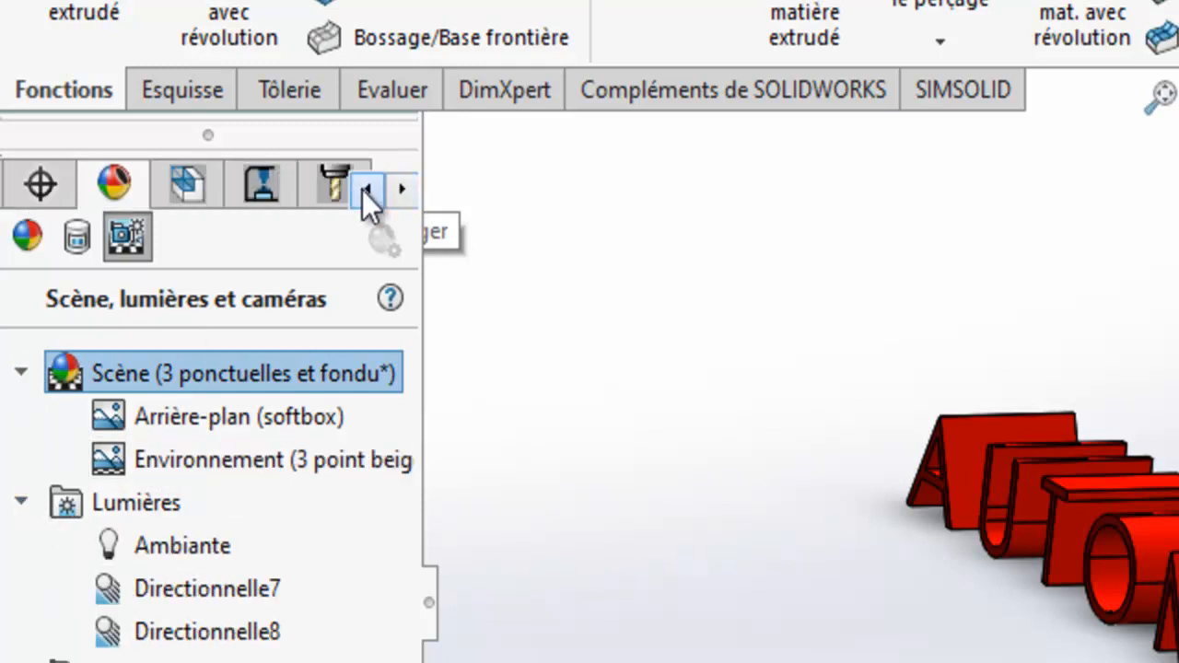
click(365, 189)
click(471, 257)
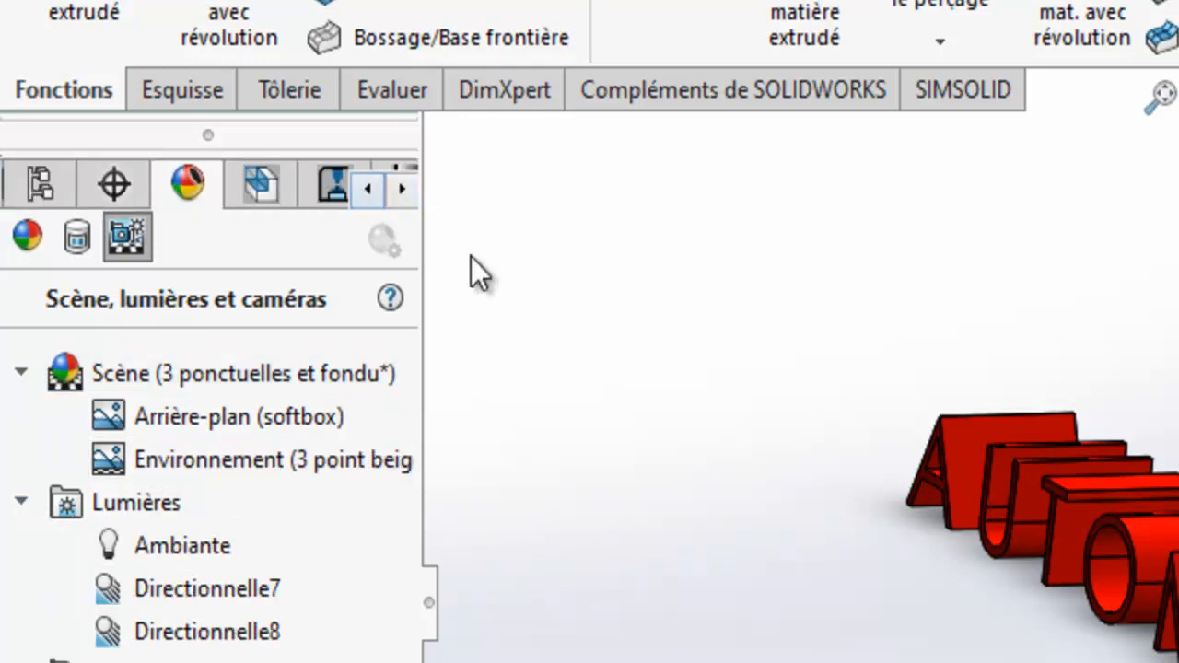
Step: Delete the red colour appearance from the part's list of applied appearances
click(34, 234)
click(126, 417)
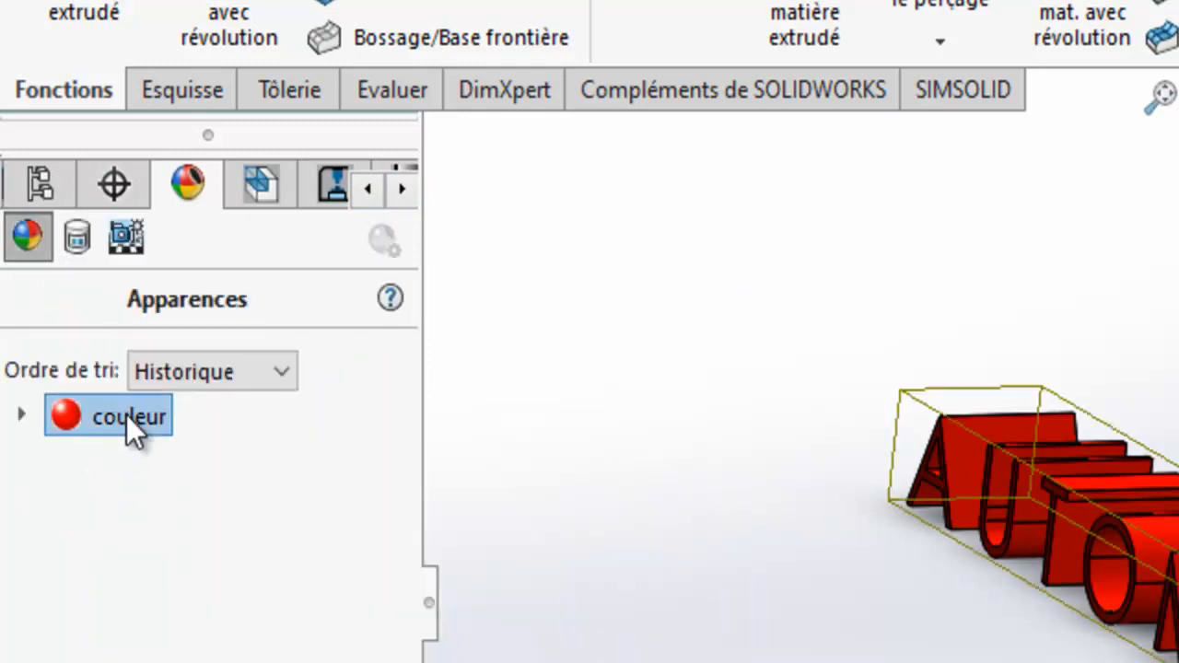
key(Delete)
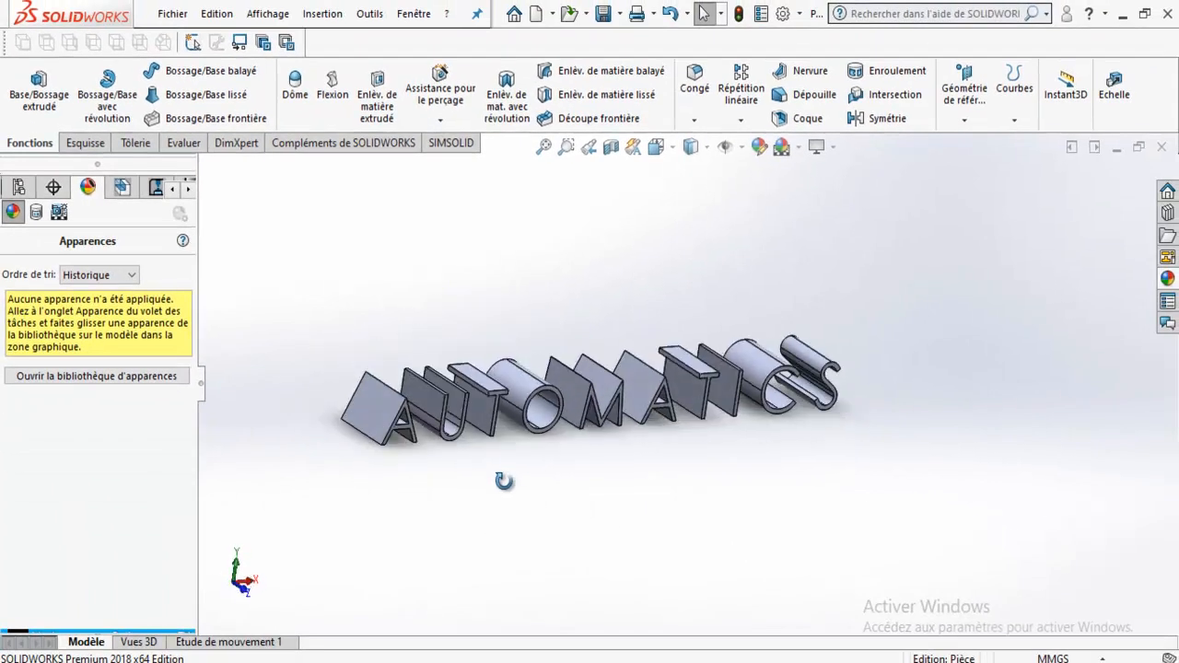
middle_drag(504, 480, 464, 291)
Step: Widen the manager pane to show more of its manager tabs and return to its first one
click(174, 189)
click(174, 188)
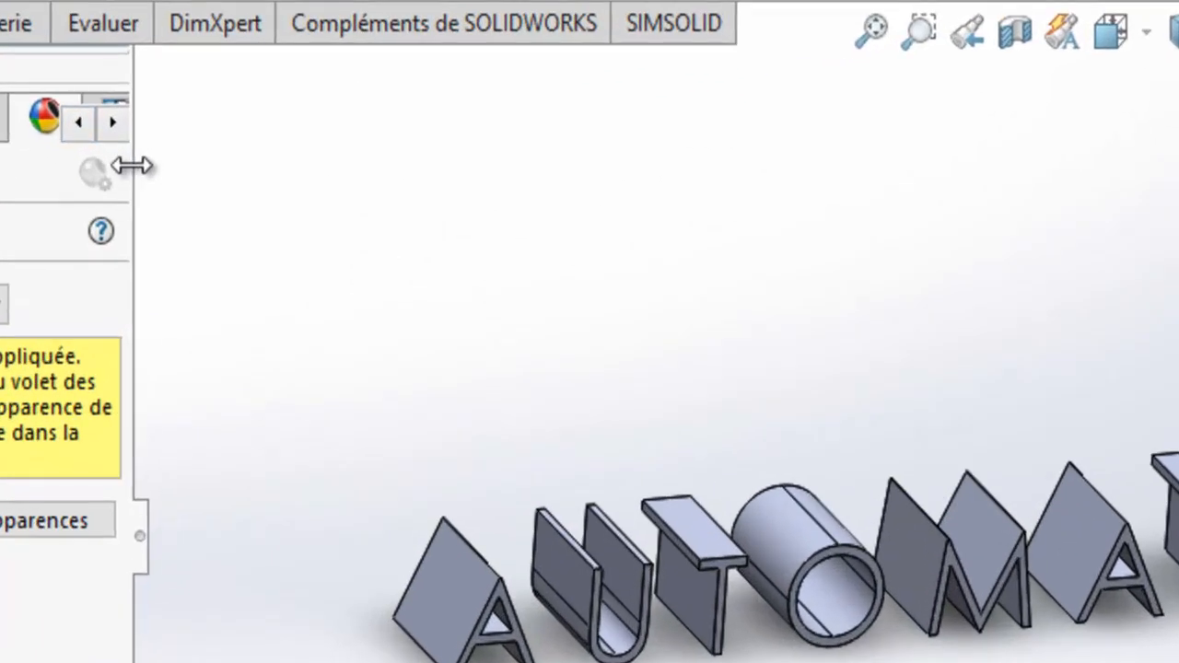
drag(197, 208, 285, 211)
drag(319, 168, 156, 244)
click(143, 122)
click(142, 123)
click(115, 125)
click(115, 125)
click(2, 117)
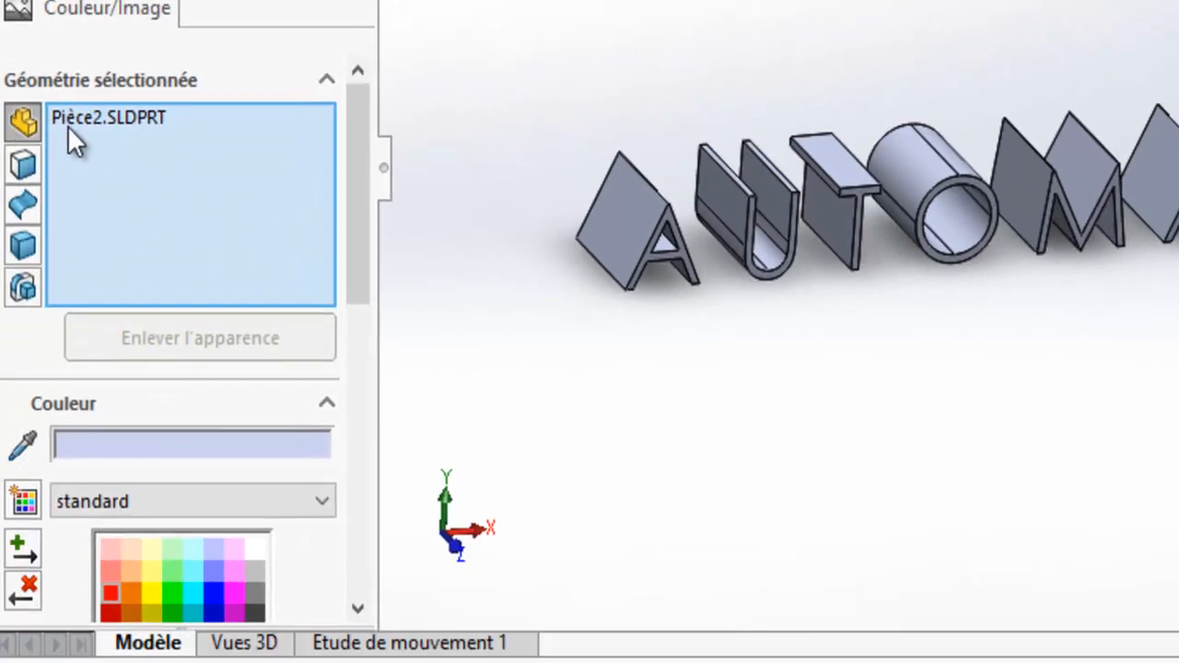
Step: Remove the whole part from the colour's selected geometry and choose the standard red for individual faces
click(124, 101)
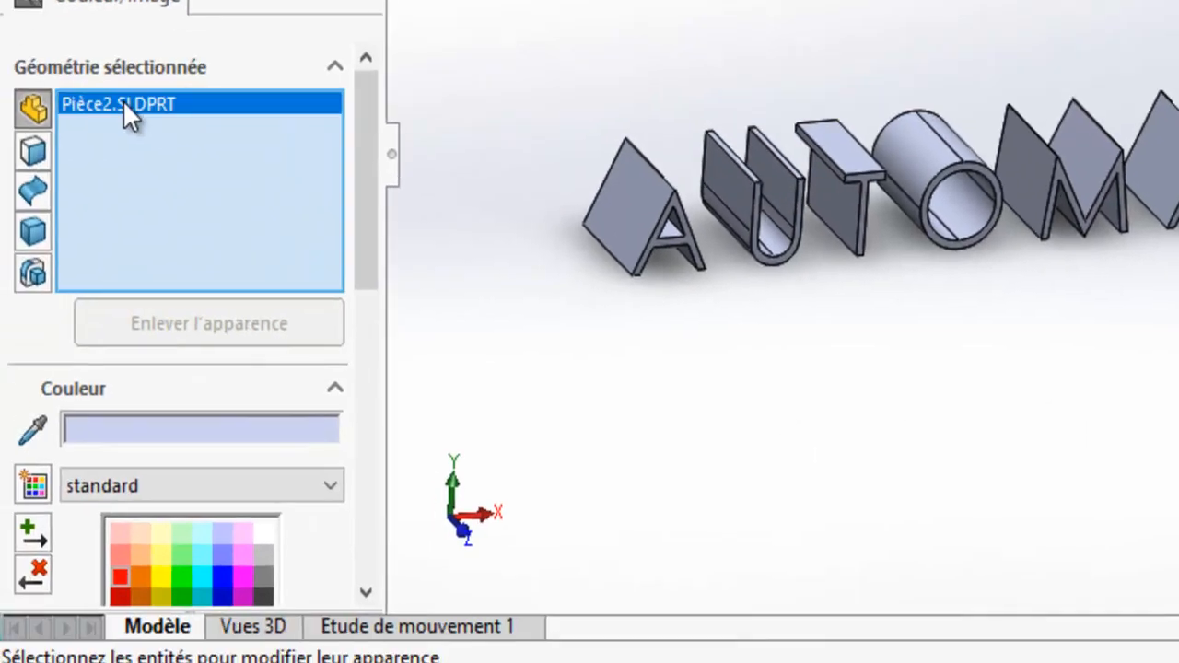
right_click(112, 125)
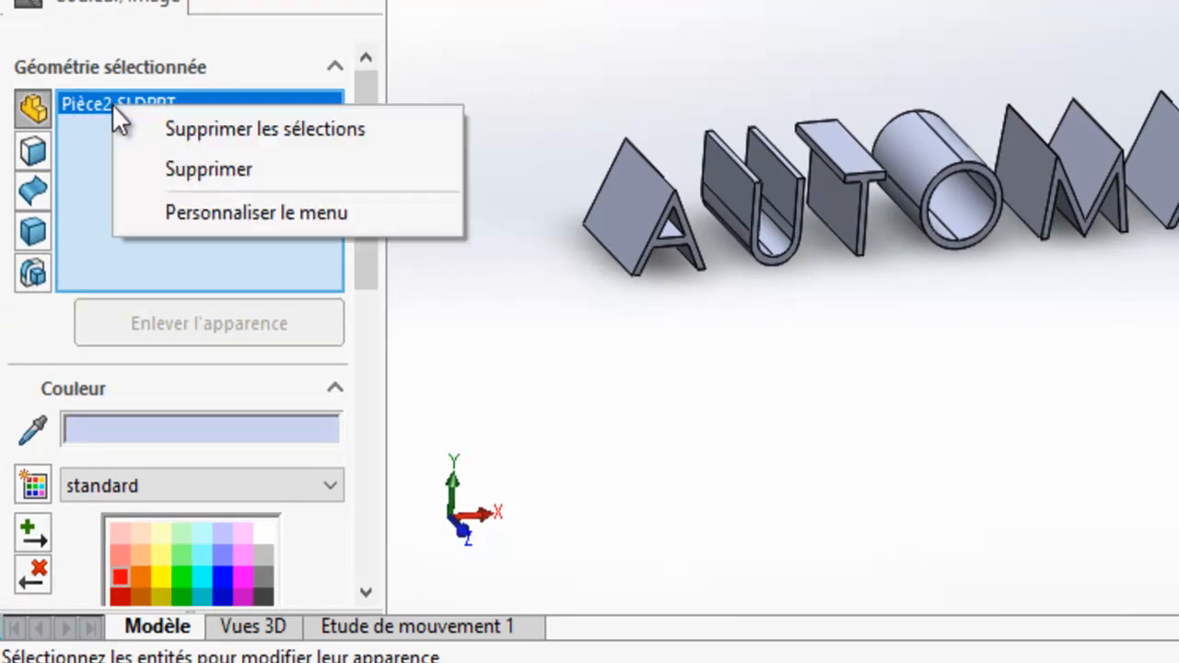
click(215, 174)
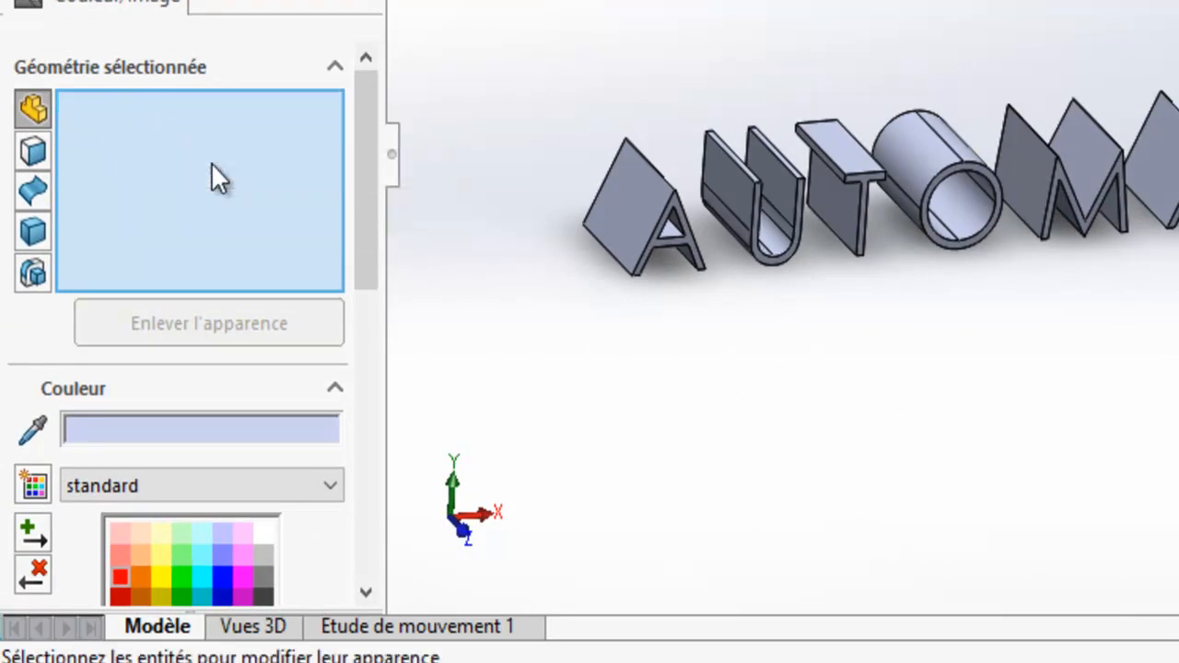
click(34, 152)
drag(367, 102, 356, 238)
click(119, 351)
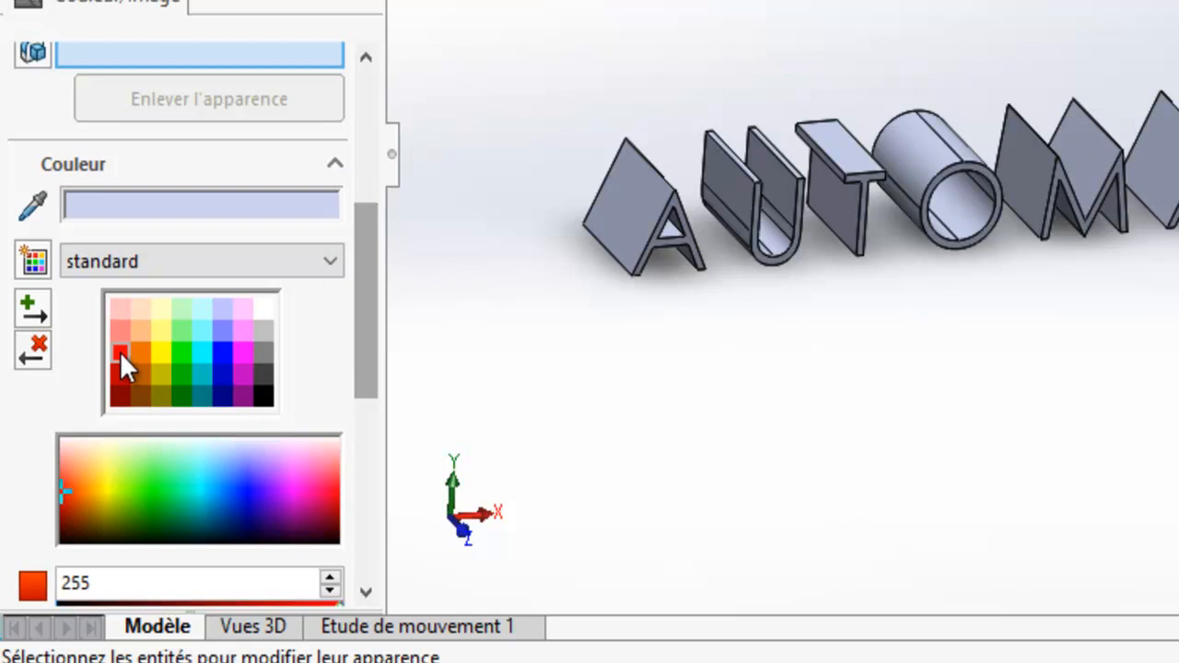
Step: Colour one set of side faces on all the AUTOMATICS letters red and accept the appearance
click(631, 201)
click(713, 171)
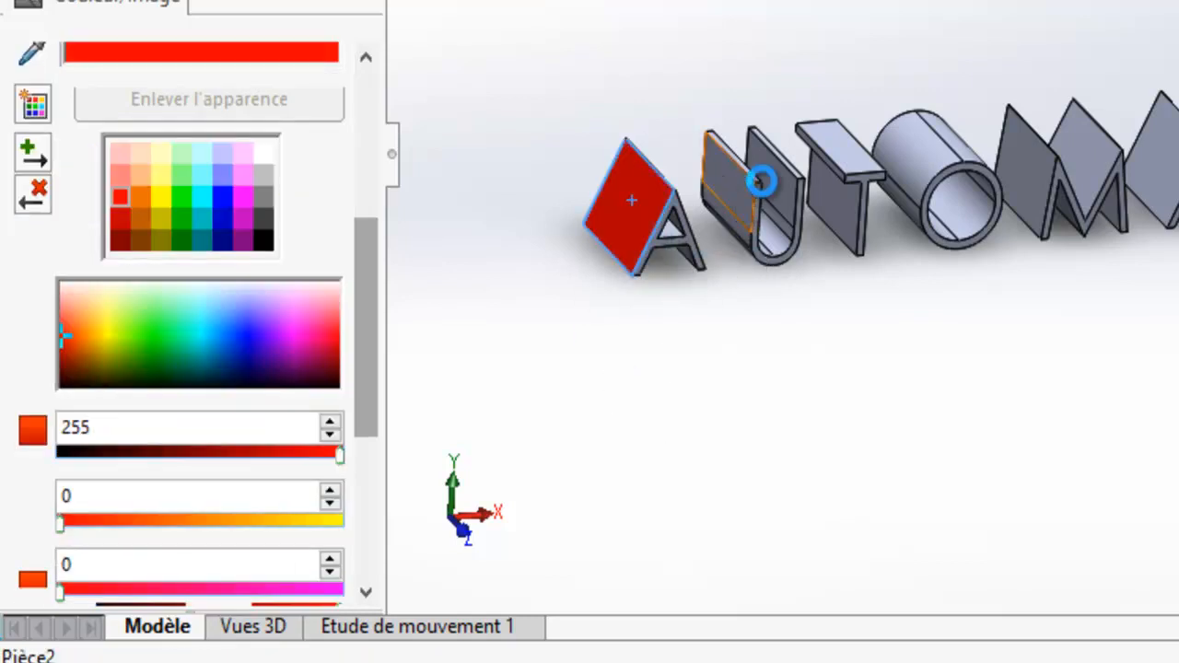
click(782, 192)
click(844, 221)
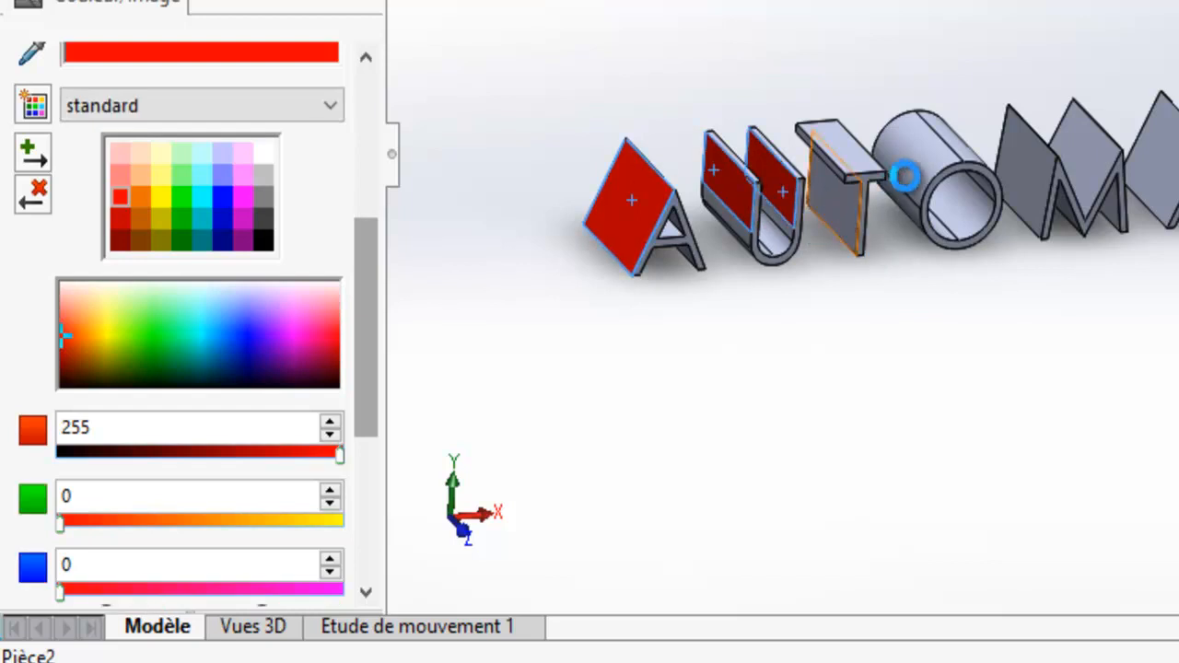
click(979, 158)
click(1024, 166)
click(1154, 152)
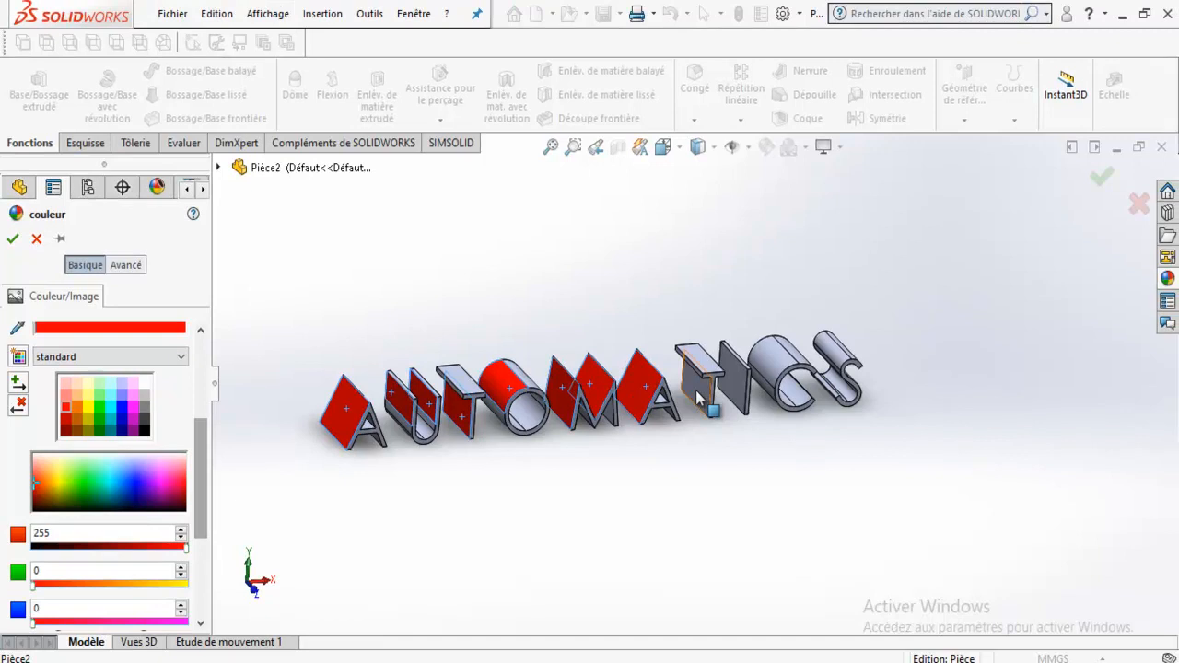
click(728, 385)
click(737, 382)
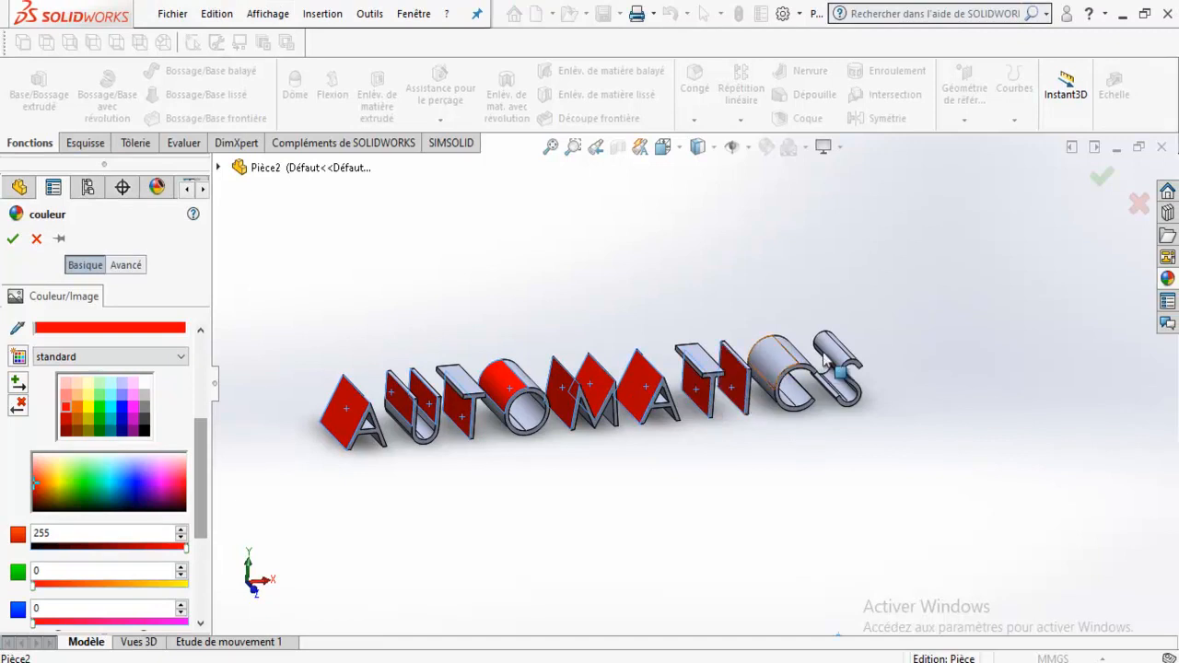
click(12, 238)
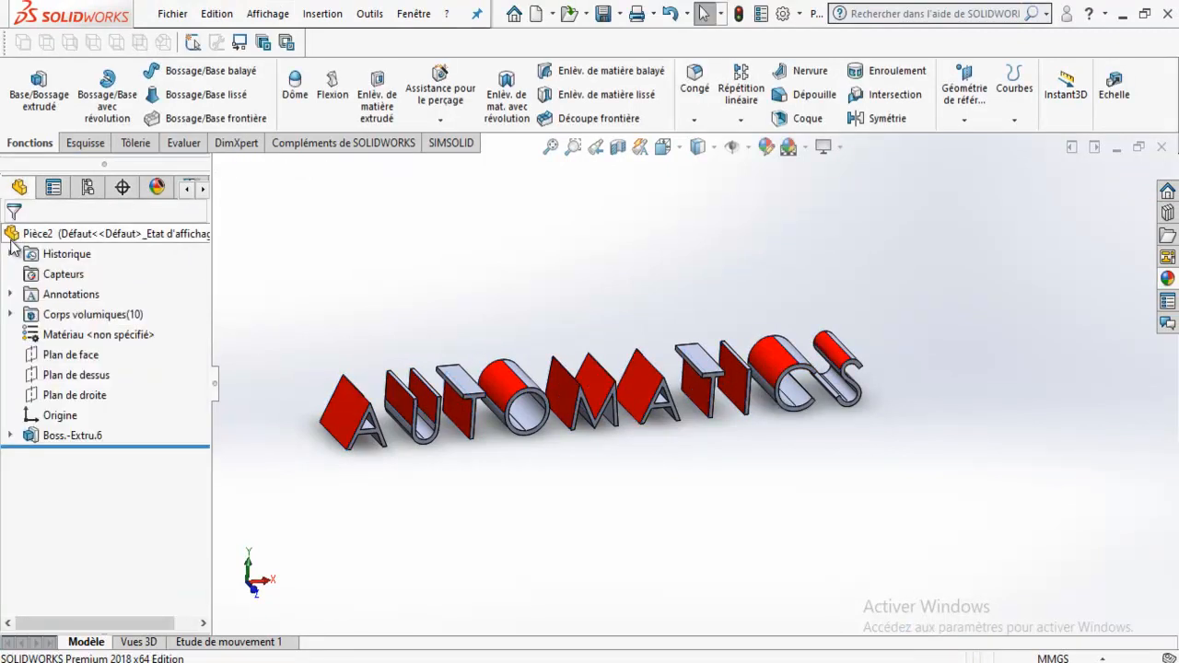
Step: Start another appearance edit, remove the whole part from its selected geometry, and choose the standard yellow
click(767, 149)
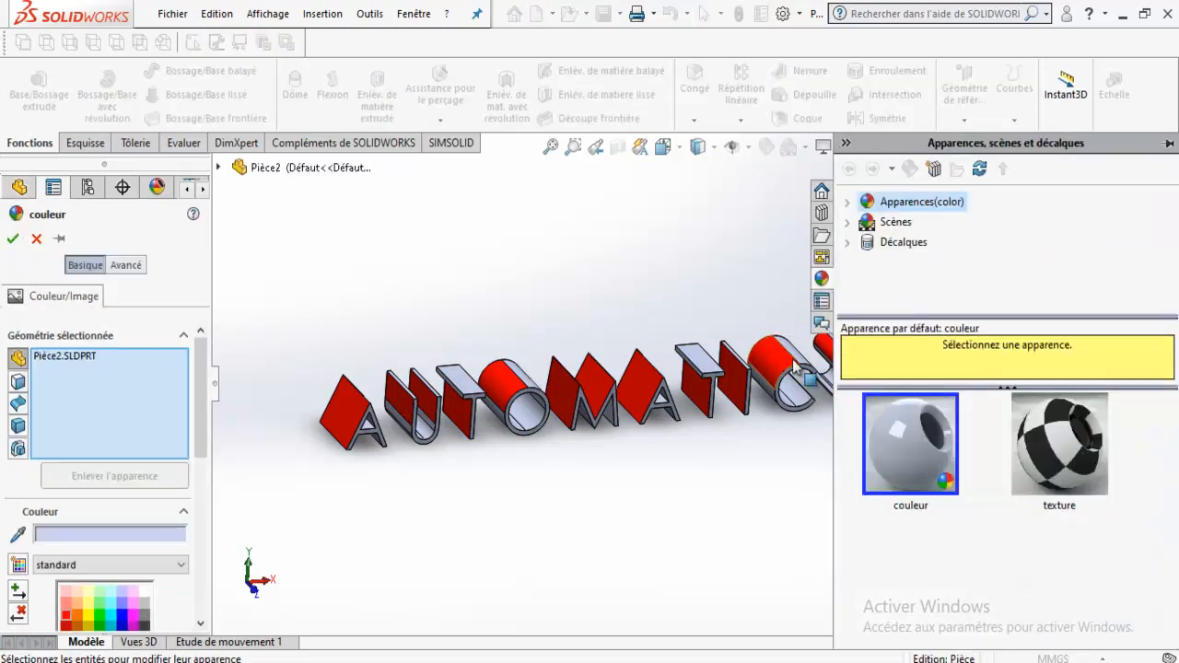
right_click(66, 364)
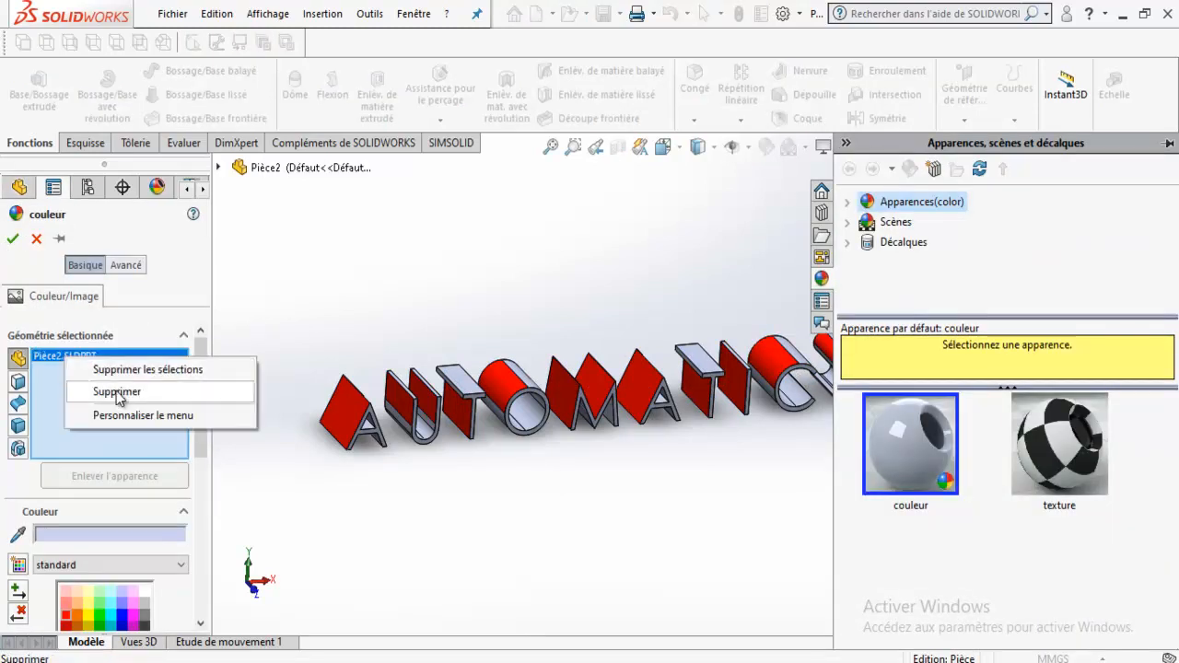
click(114, 391)
middle_drag(668, 428, 569, 461)
drag(202, 409, 203, 488)
click(89, 479)
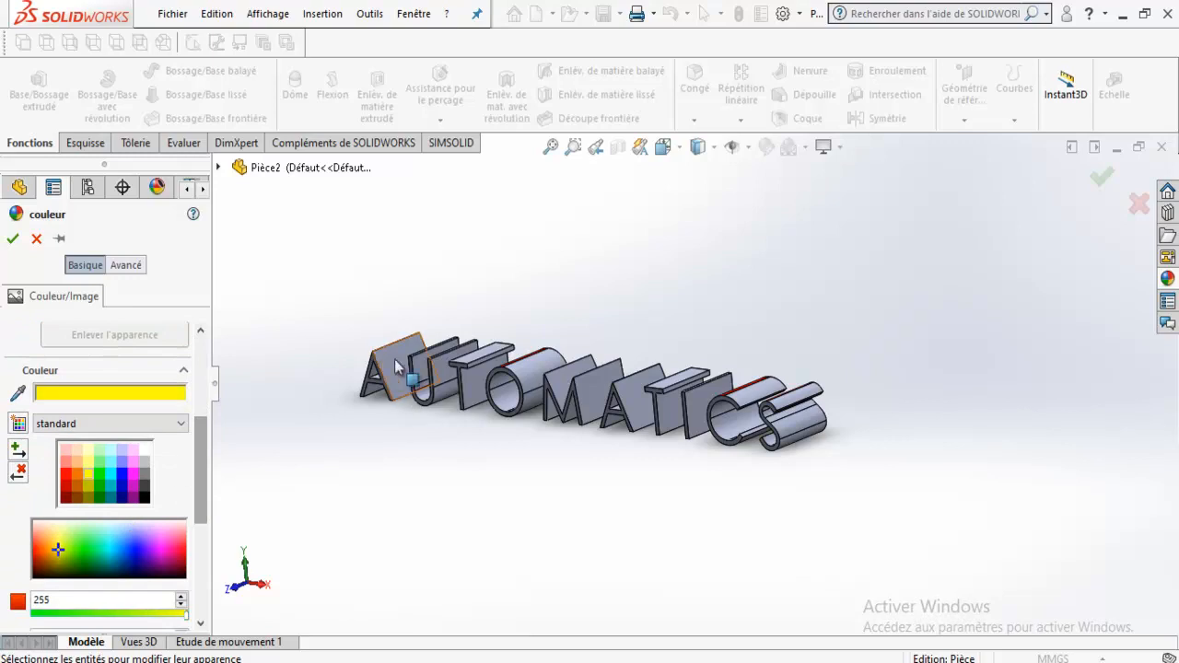
Step: Colour the opposite side faces of the AUTOMATICS letters yellow and accept the appearance
click(396, 368)
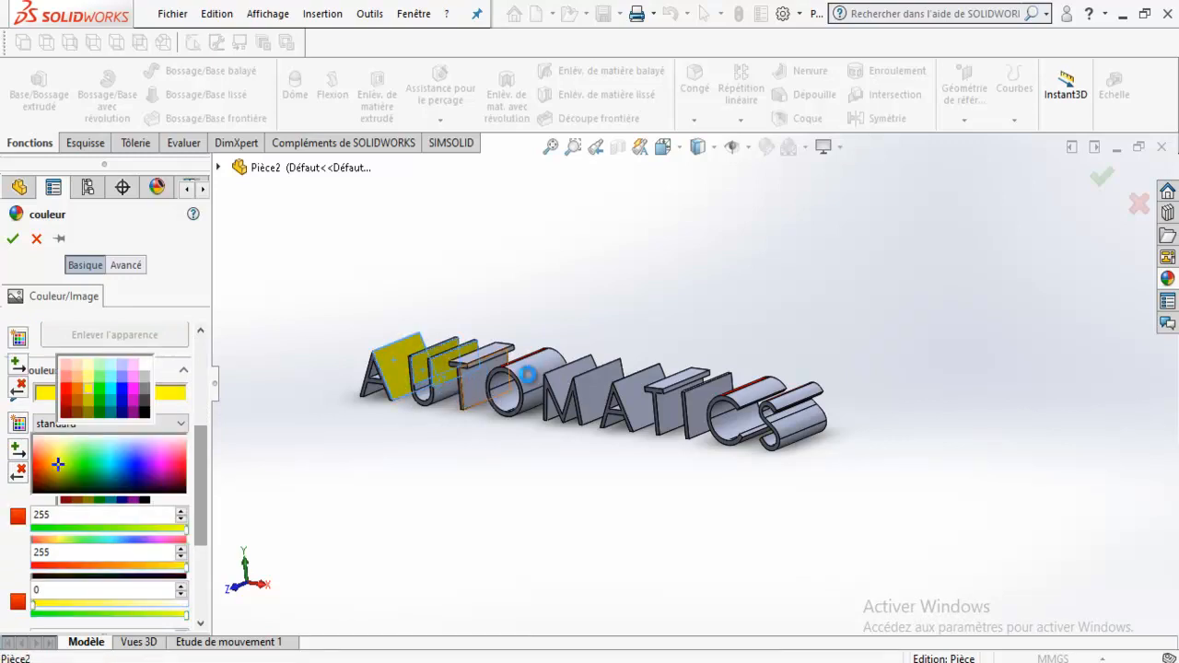
click(557, 379)
click(594, 394)
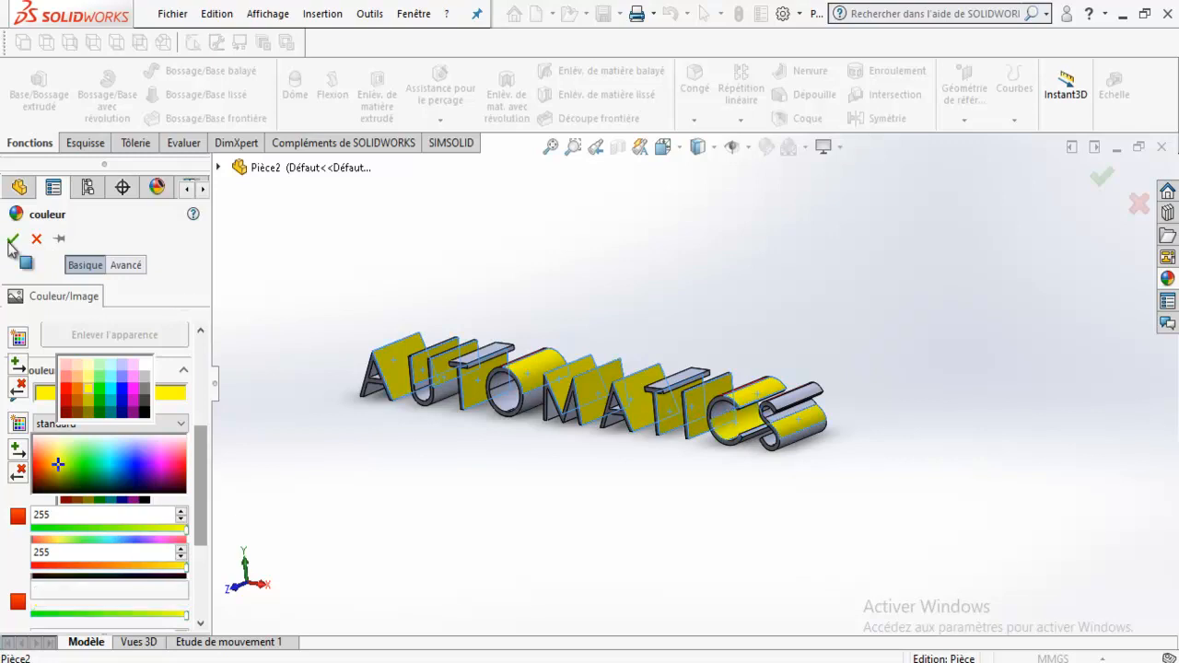
Step: Inspect the red and yellow faces of the C and S up close, and fit the whole text in view
middle_drag(397, 263, 634, 402)
scroll(632, 402, up, 2)
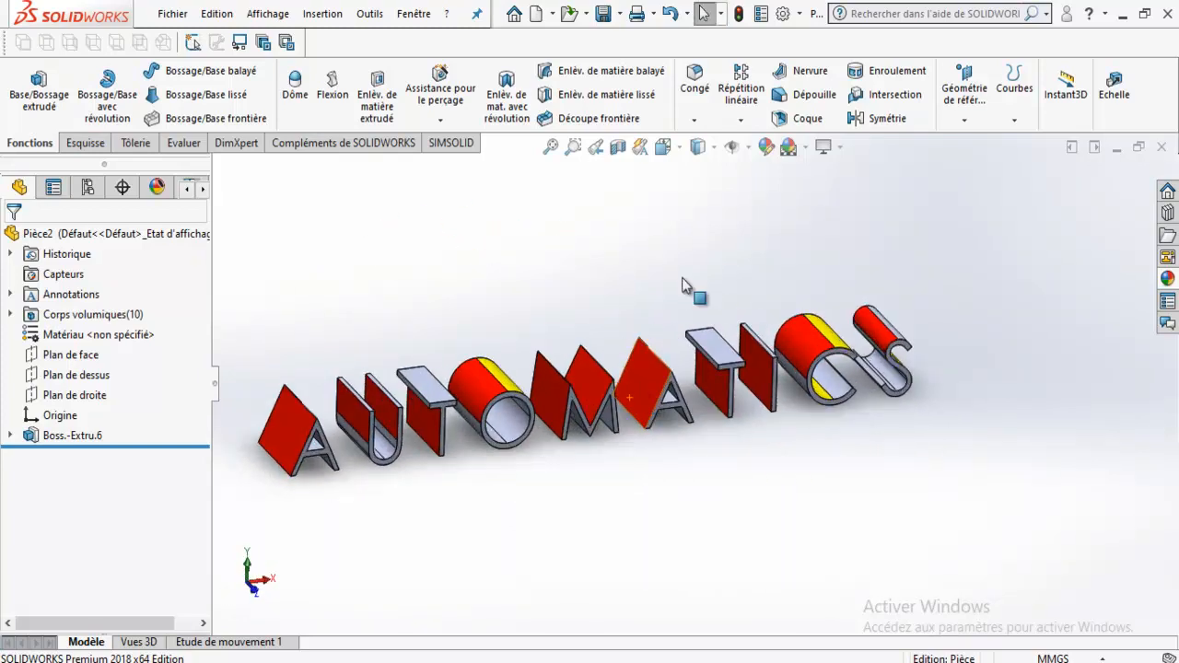
scroll(917, 401, up, 5)
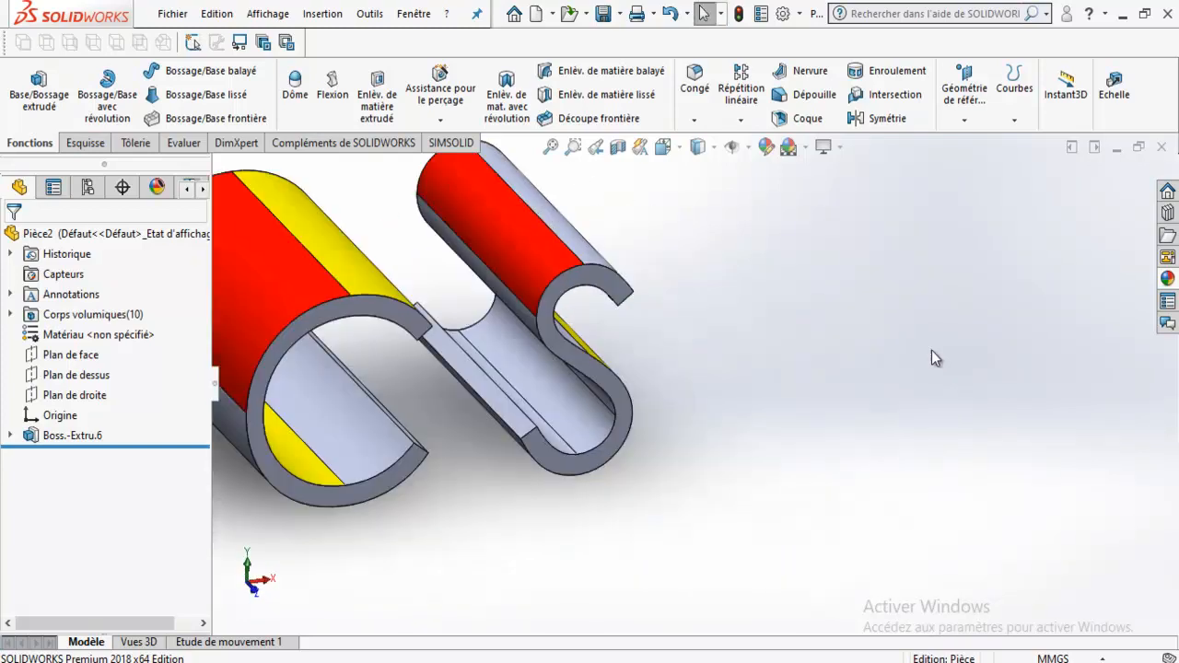
click(549, 152)
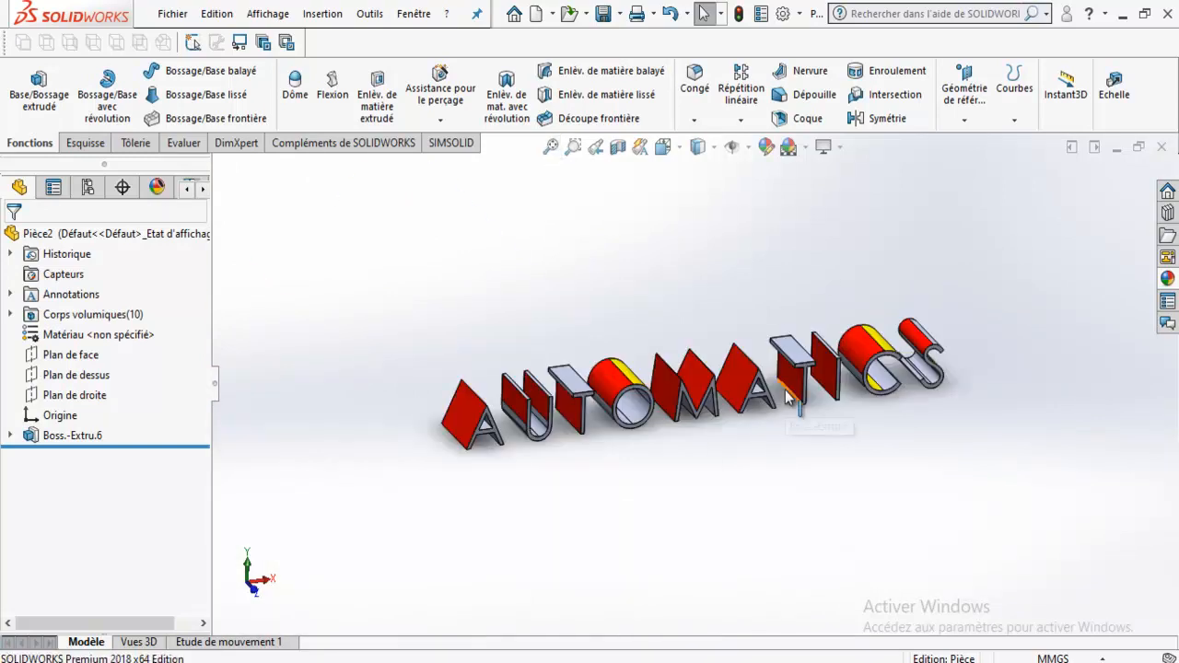
Step: View the extruded AUTOMATICS boss normal to its sketch plane, and inspect the coloured letters from an angle
click(92, 436)
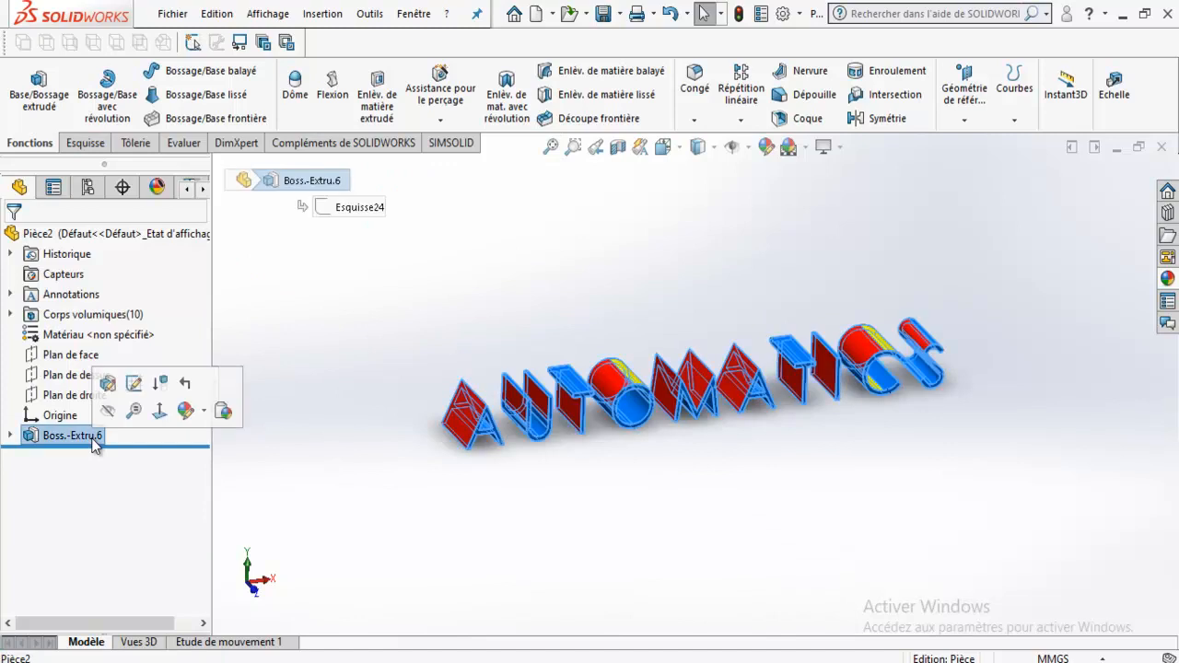
click(160, 412)
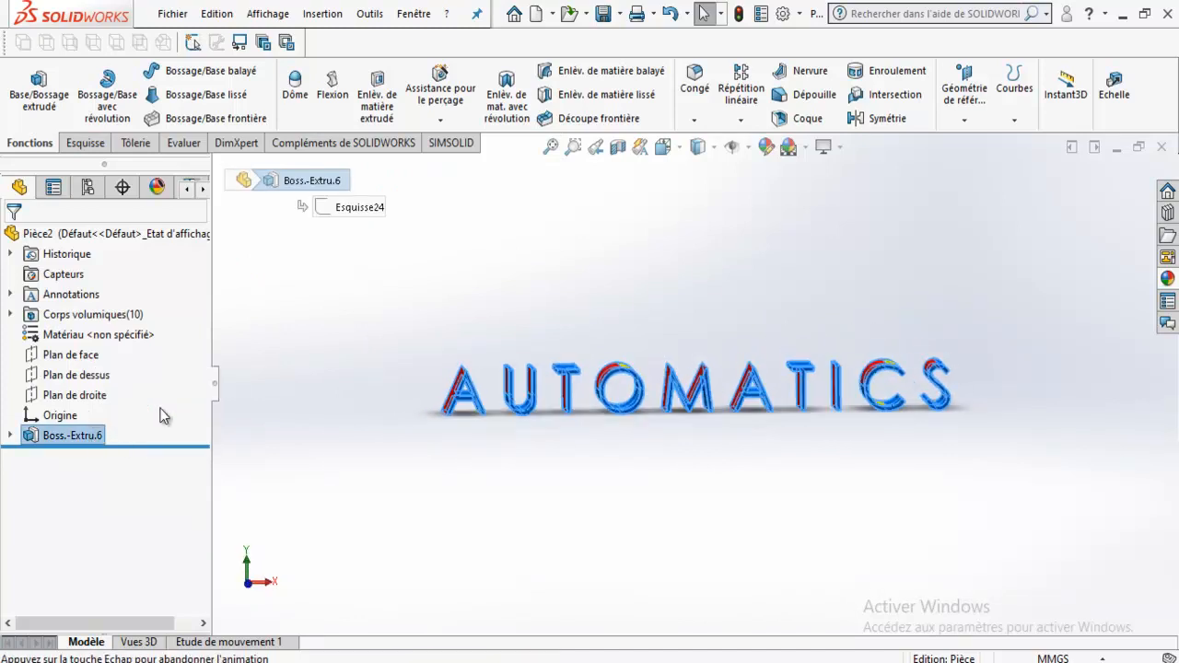
right_click(72, 441)
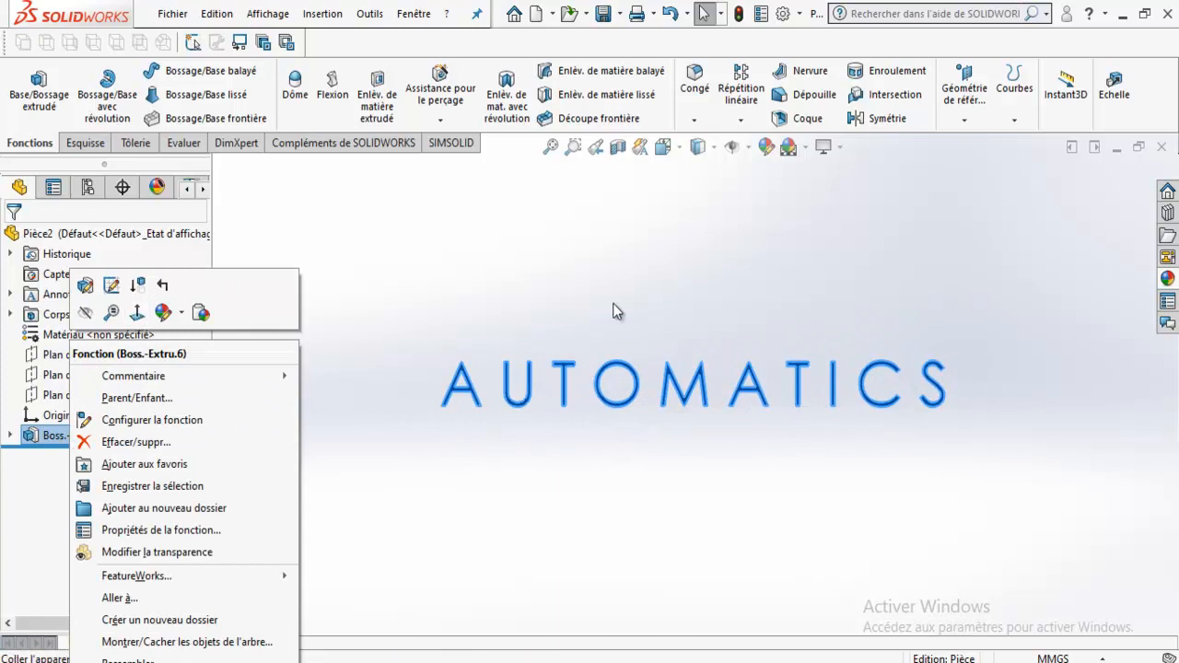
click(137, 315)
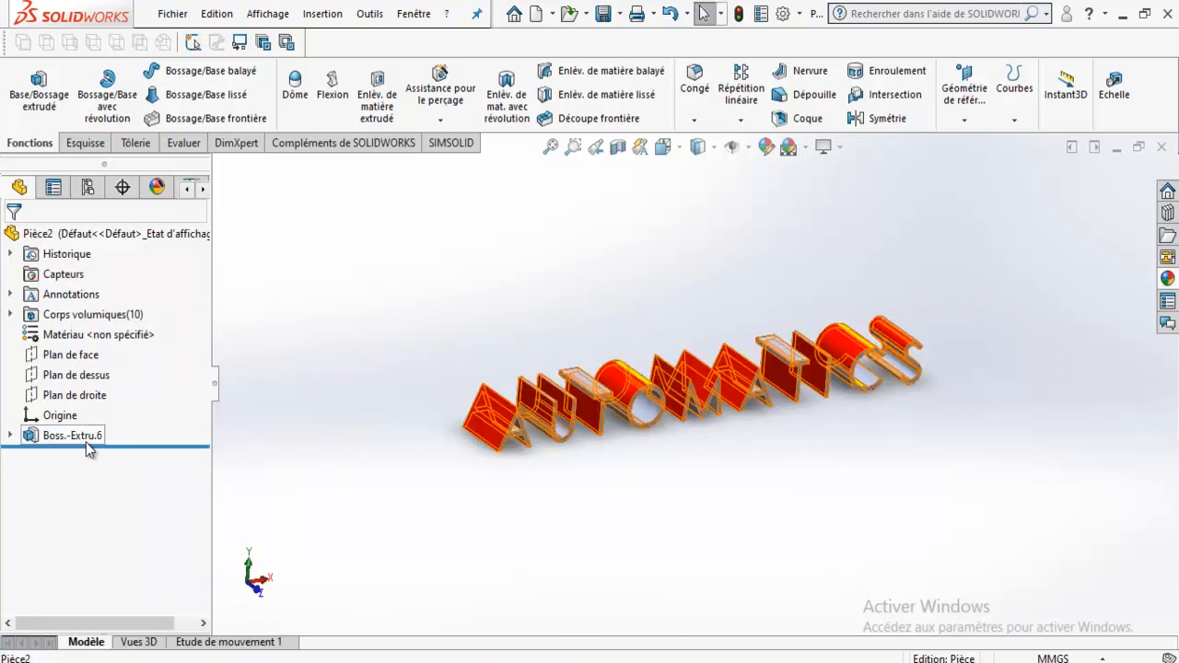
right_click(88, 448)
click(156, 315)
click(774, 478)
middle_drag(648, 395, 669, 447)
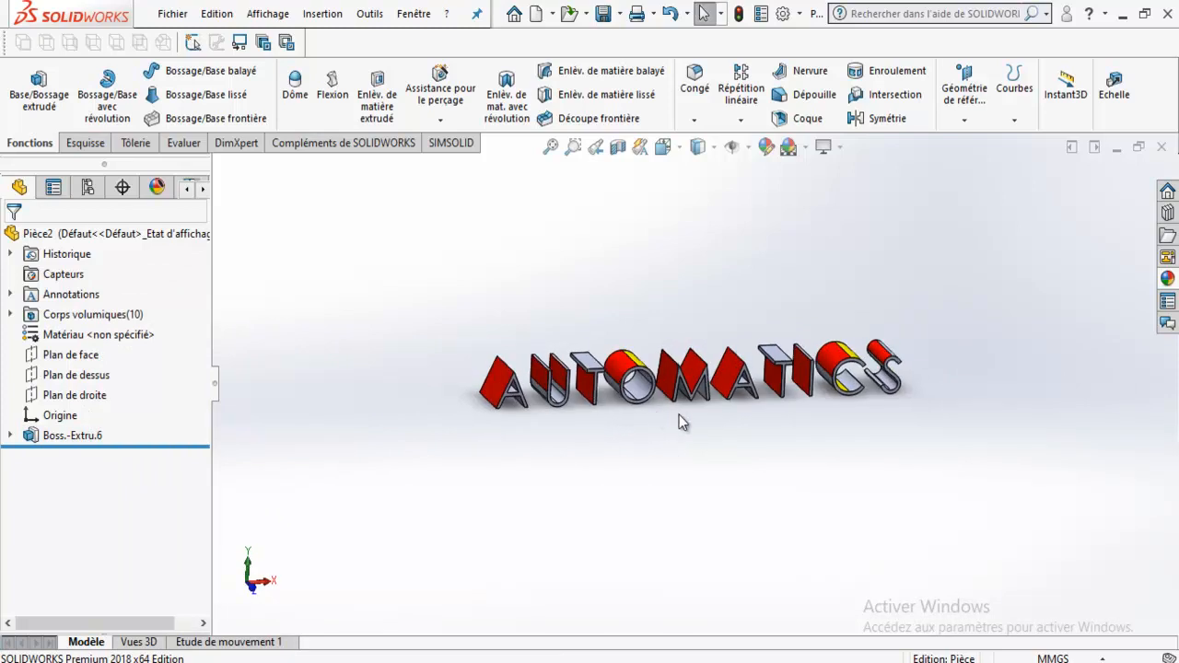
middle_drag(704, 435, 847, 392)
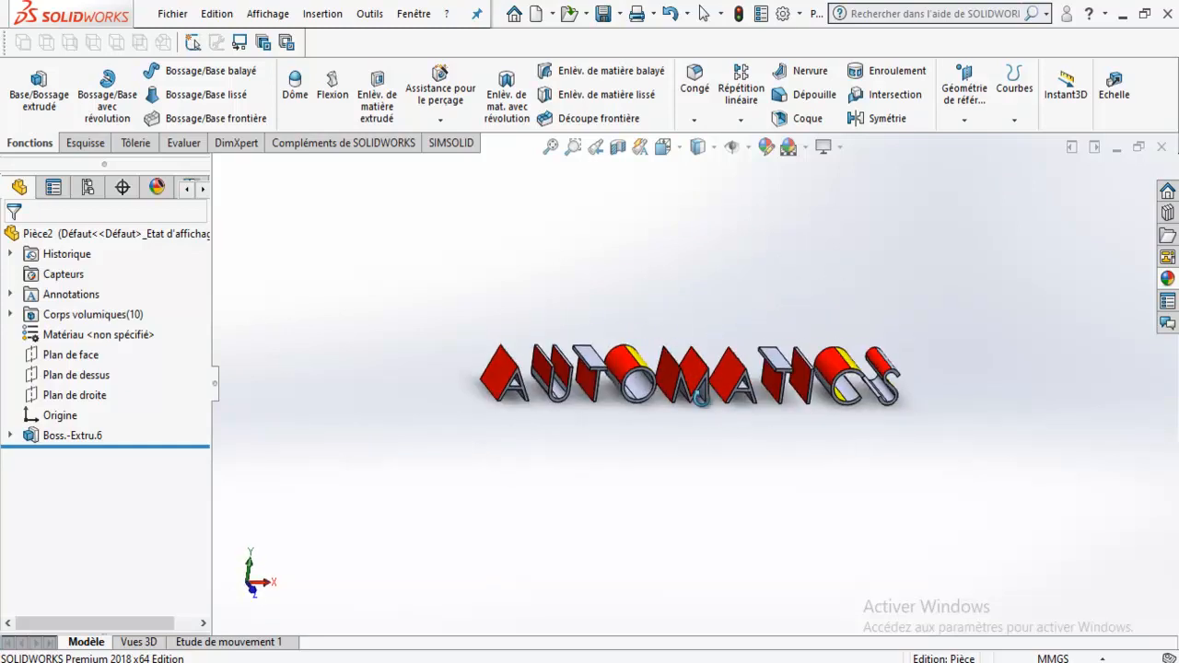
Step: Compare the AUTOMATICS text in shaded display without edges and with edges, finishing in shaded display without edges
scroll(855, 394, down, 2)
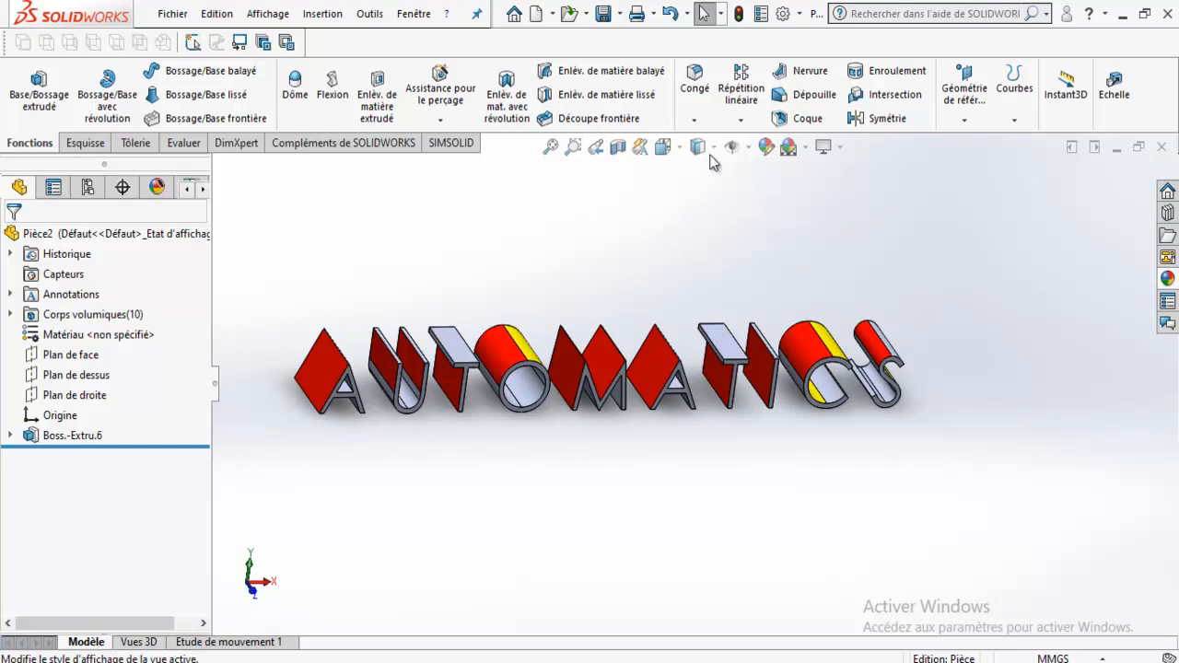
click(714, 147)
click(708, 203)
scroll(636, 470, down, 2)
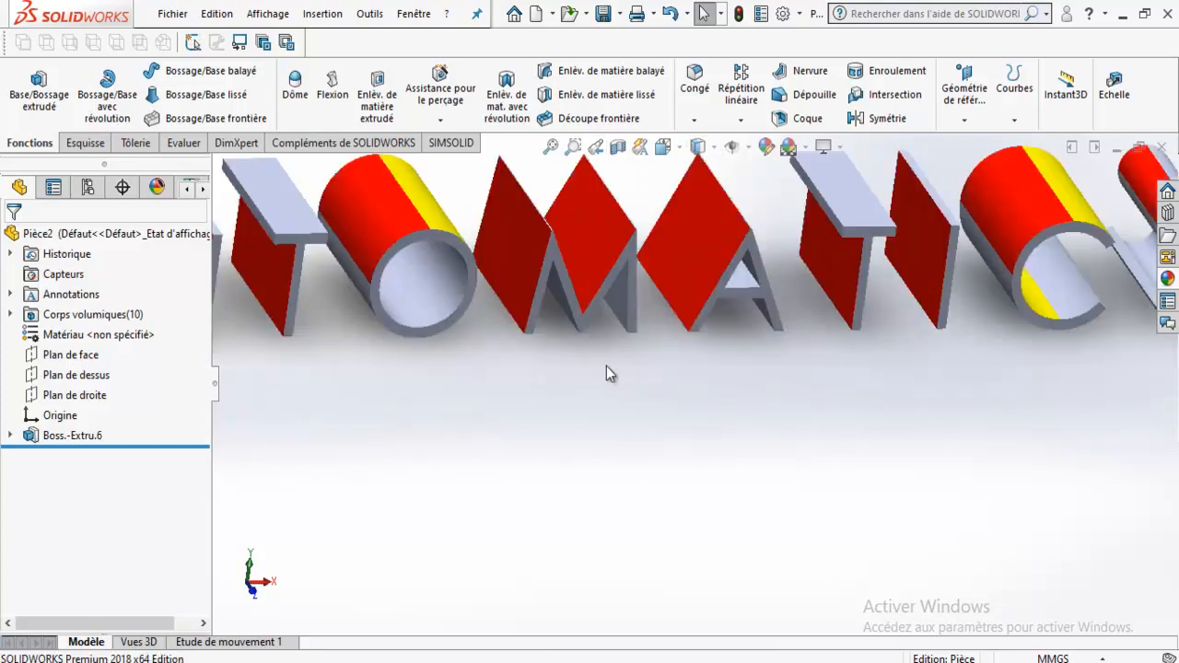
click(698, 148)
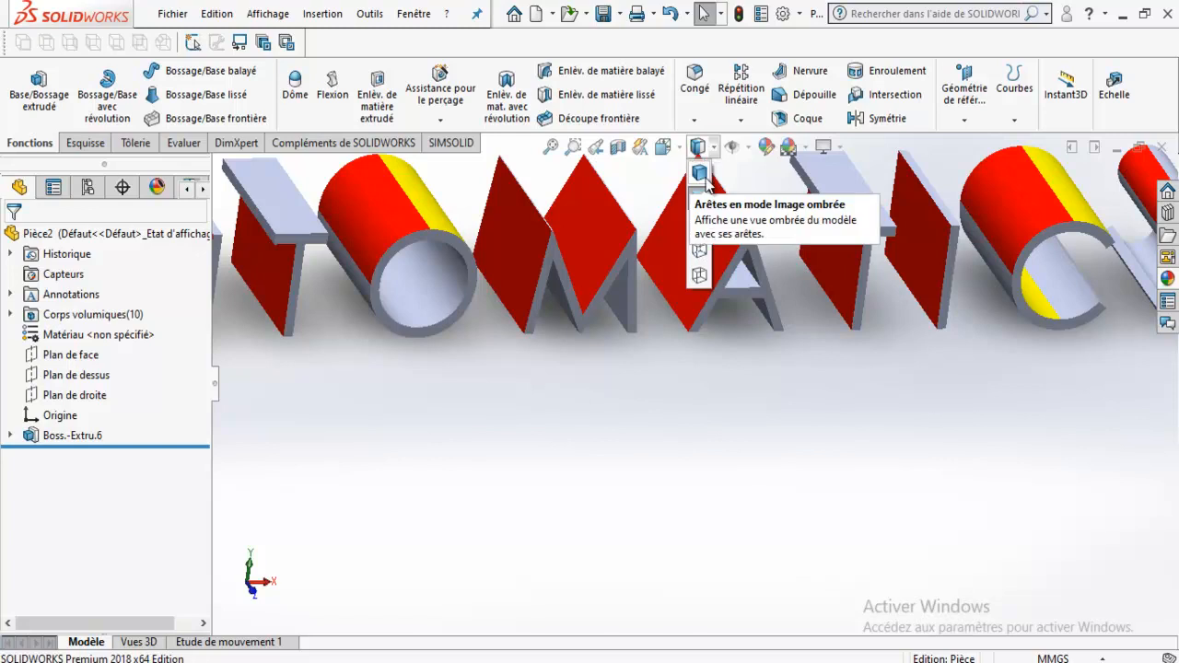
click(706, 181)
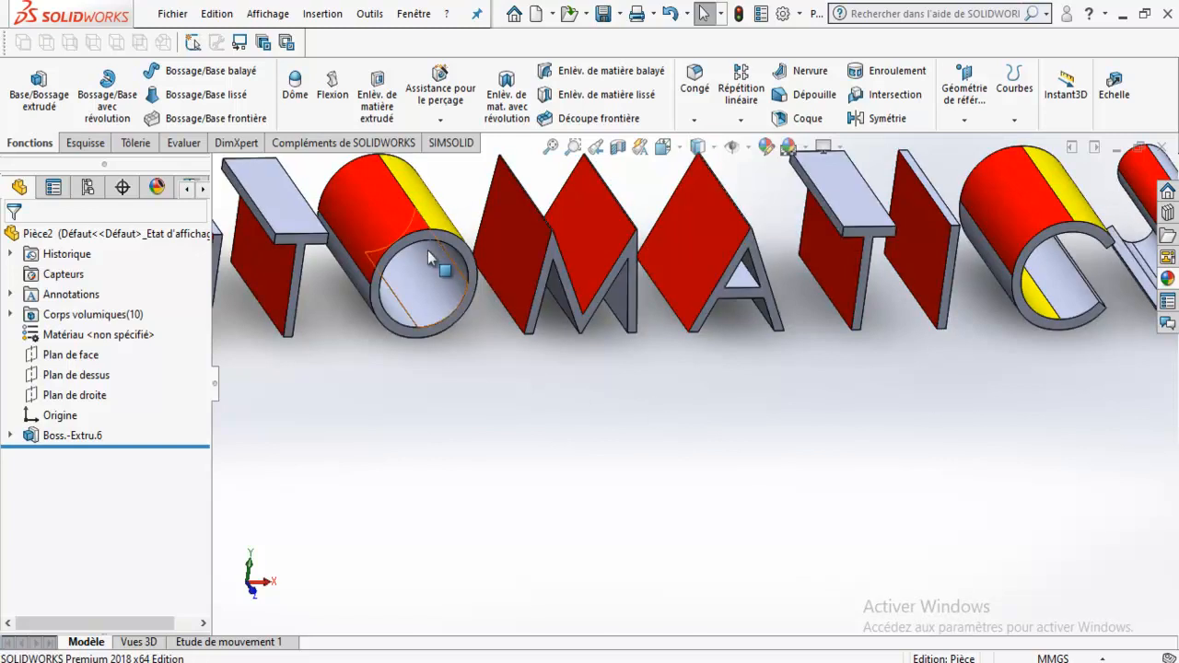
click(714, 148)
click(702, 196)
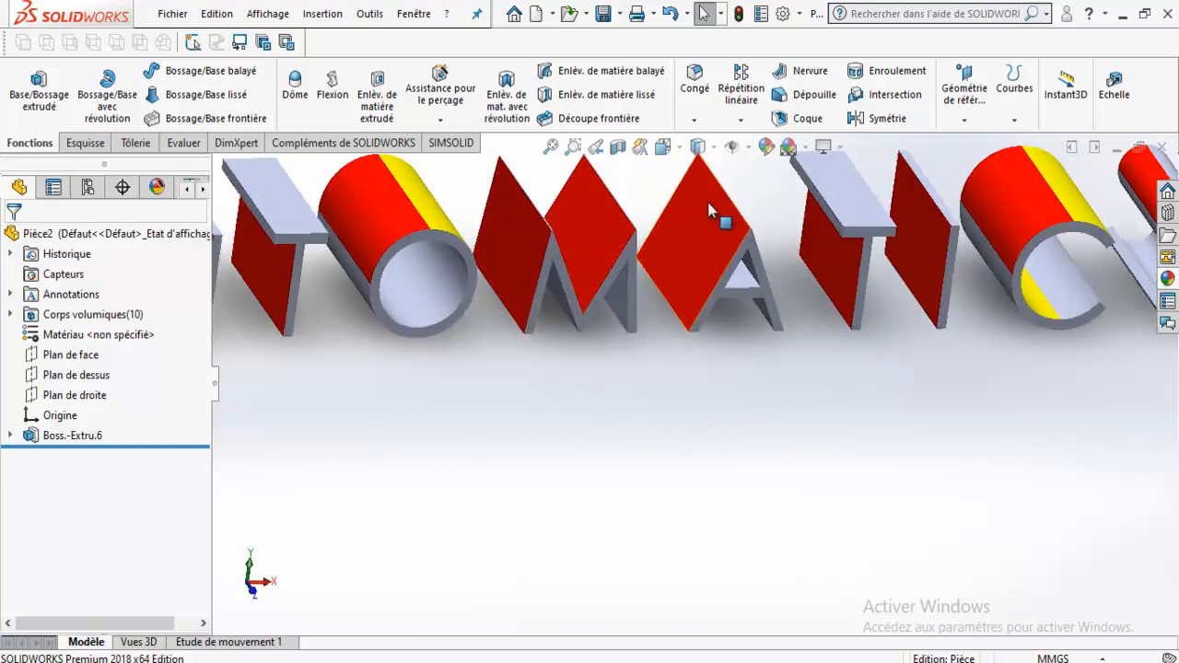
Step: Display the letters with hidden lines removed and inspect the O and M from an angle
click(699, 148)
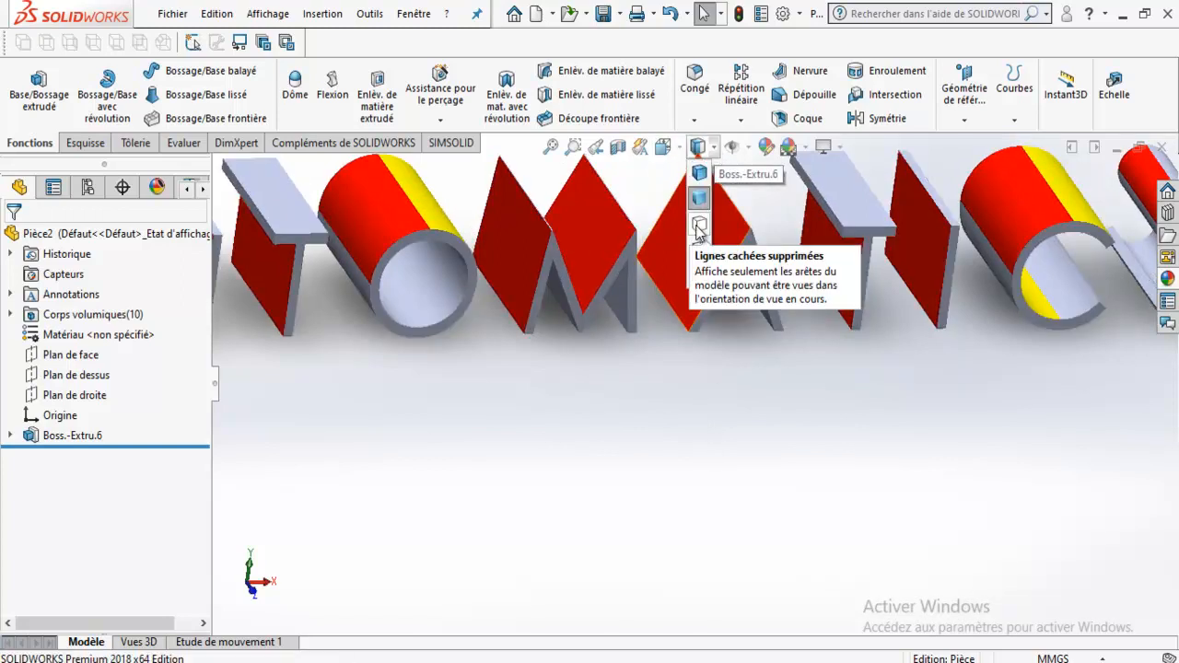
click(698, 227)
middle_drag(690, 310, 526, 476)
scroll(614, 313, down, 6)
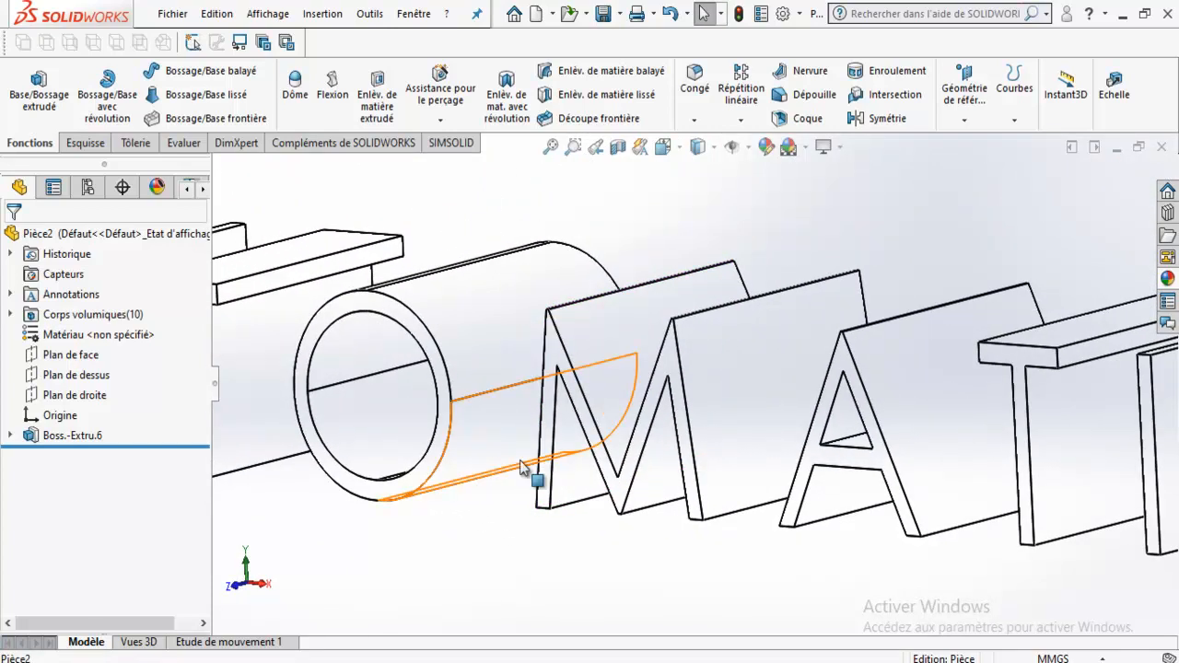
Step: Display the letters with hidden lines visible and examine the rear edges of the O, M and A up close
click(714, 149)
click(698, 252)
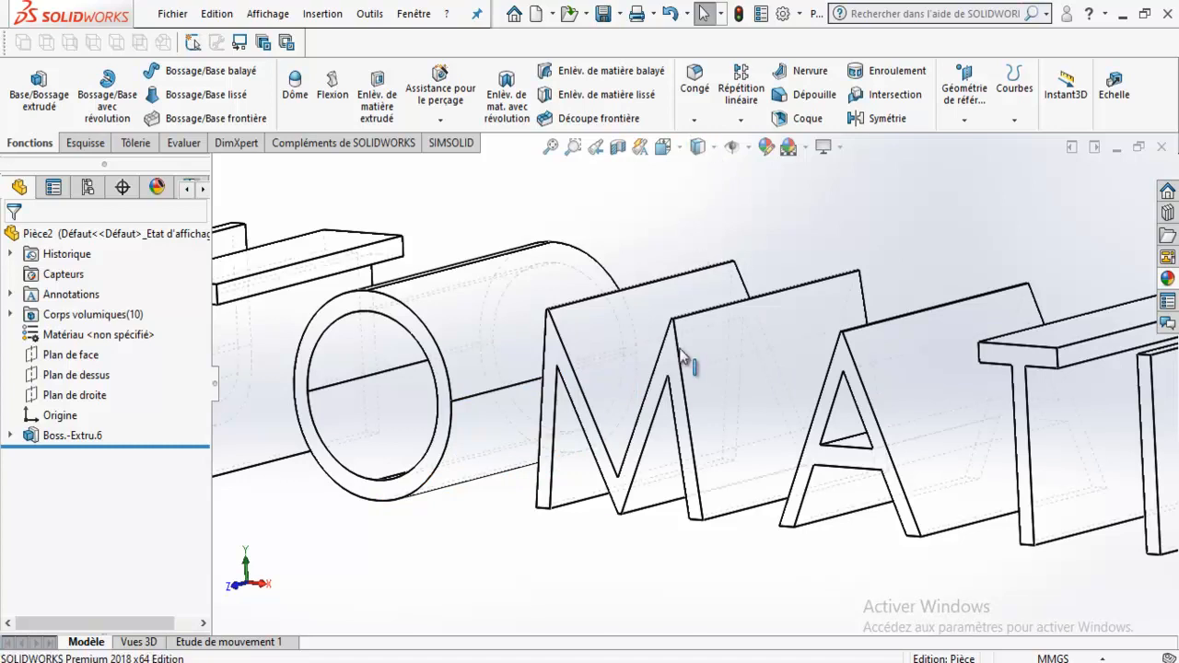
scroll(775, 373, down, 5)
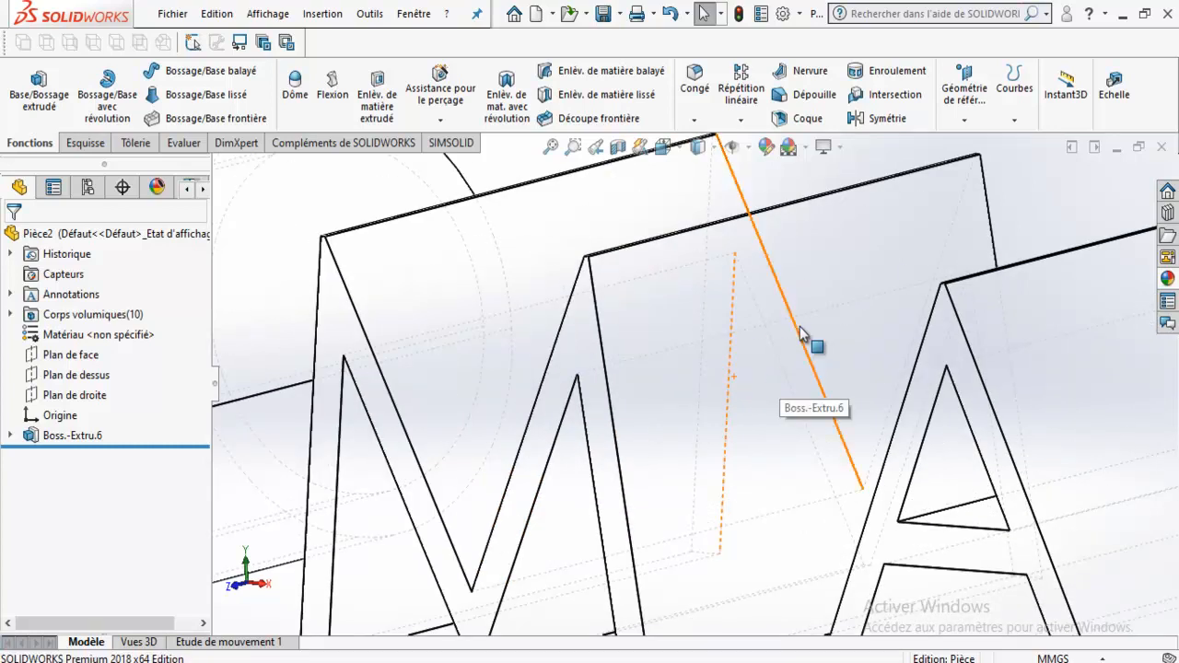
scroll(763, 290, up, 4)
mouse_move(548, 265)
middle_down()
mouse_move(516, 263)
mouse_move(482, 305)
mouse_move(558, 261)
middle_up()
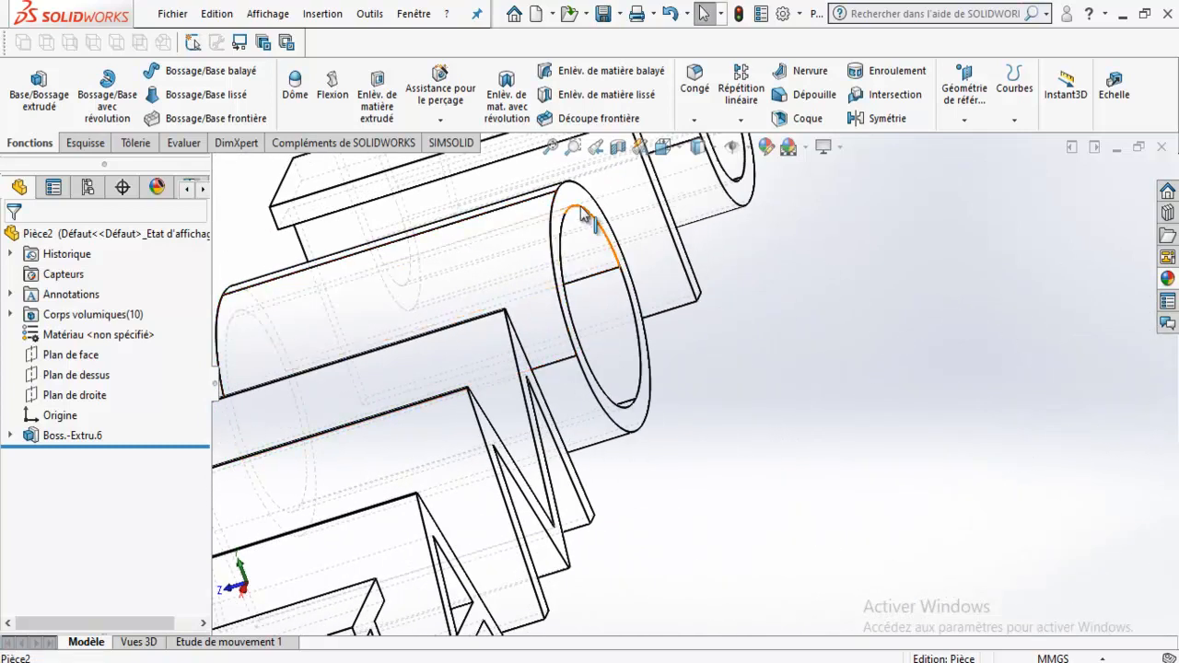
middle_drag(466, 255, 536, 245)
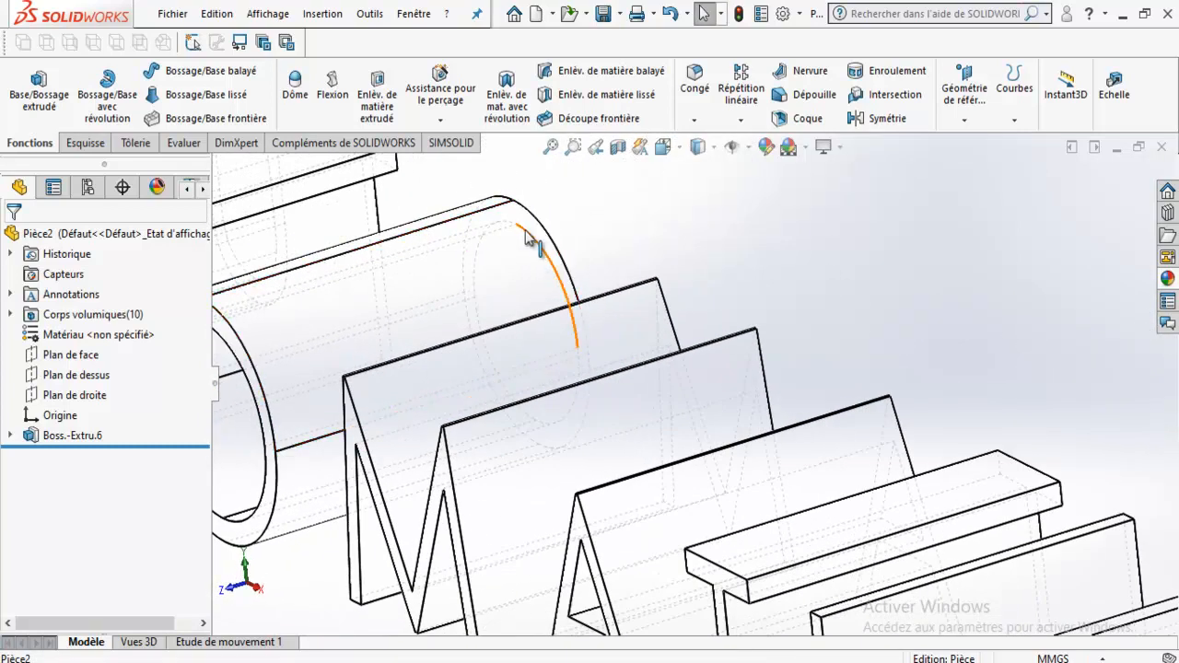
scroll(537, 258, down, 5)
scroll(604, 290, up, 5)
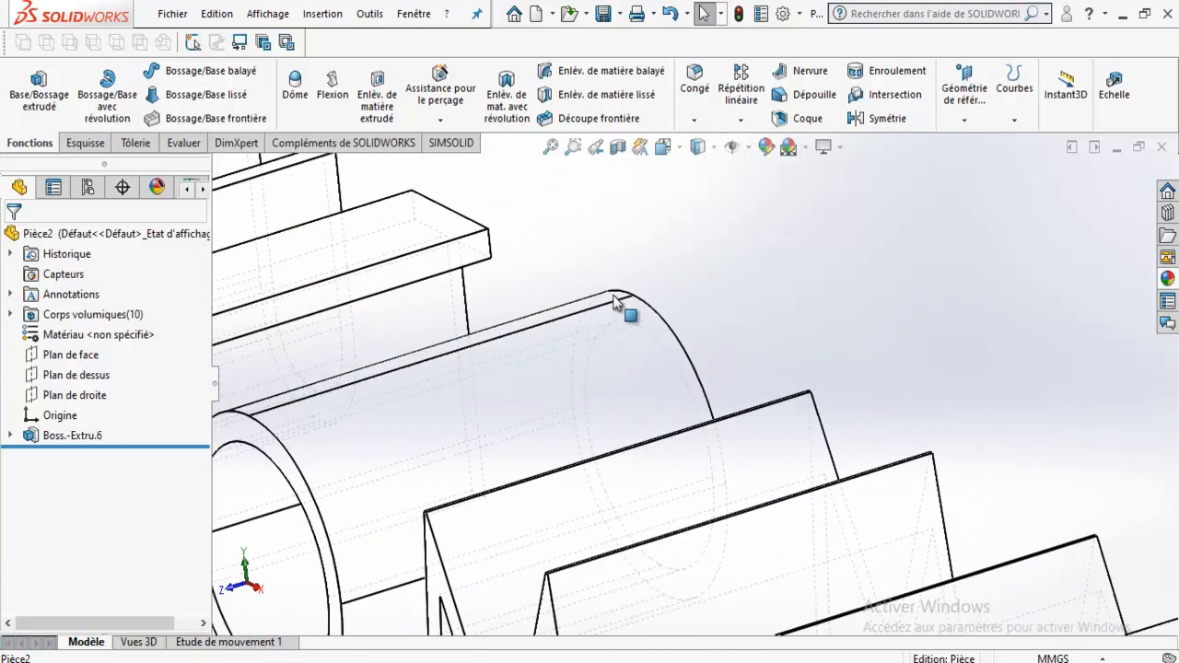
Step: Switch the extruded text to wireframe display and inspect the middle letters from an angle
click(697, 148)
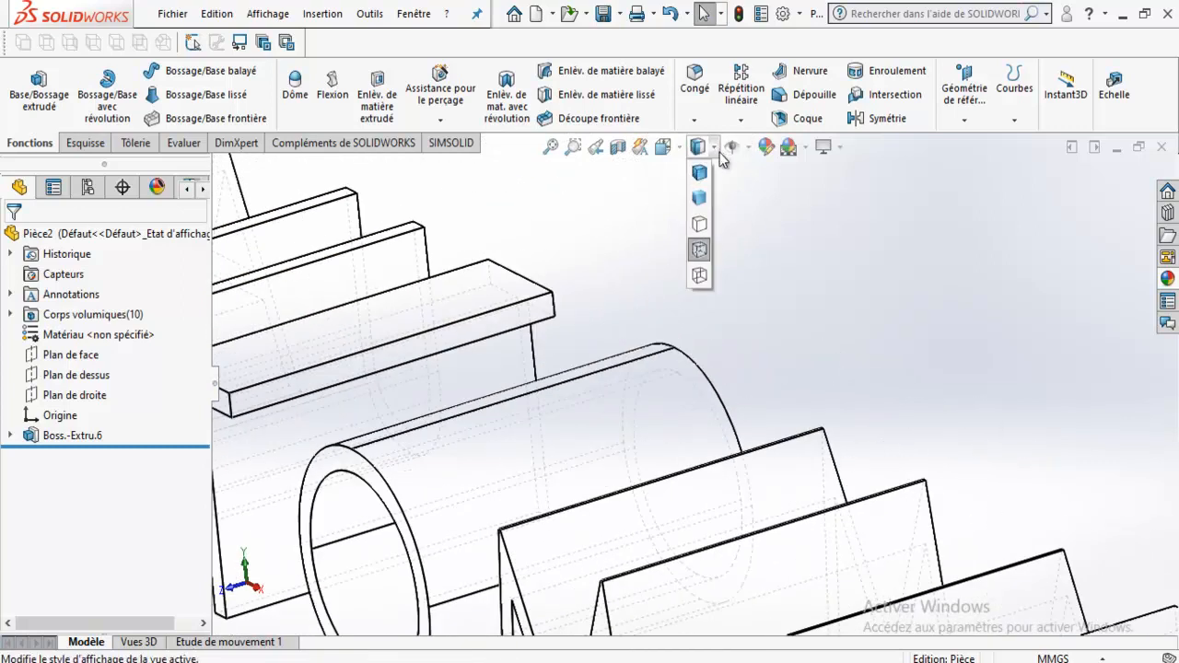
click(704, 276)
scroll(731, 337, up, 5)
middle_drag(731, 336, 748, 251)
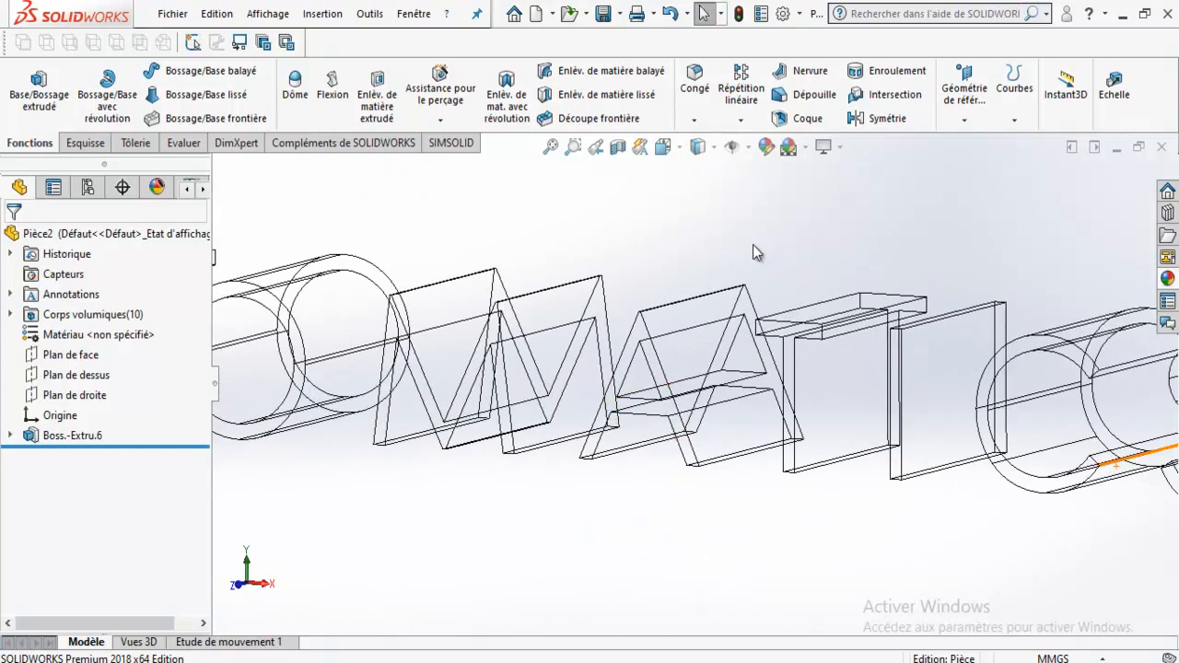
Step: Return the display style to shaded with edges and bring the AUTOMATICS text back into view
click(716, 147)
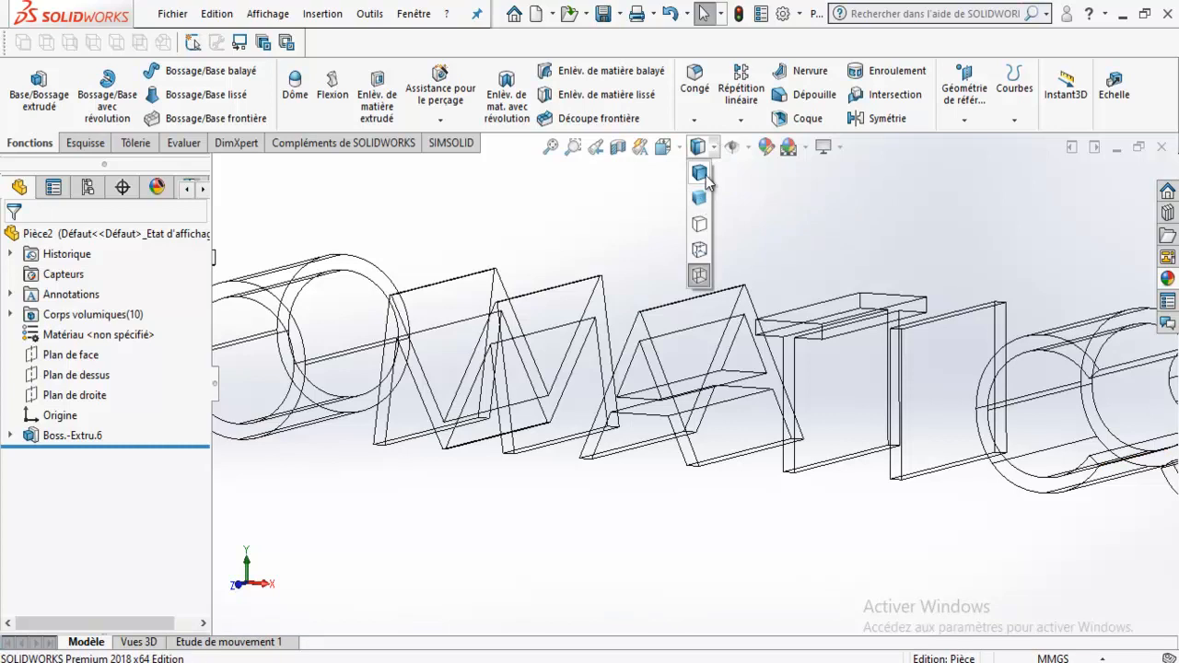
click(707, 175)
scroll(720, 206, up, 3)
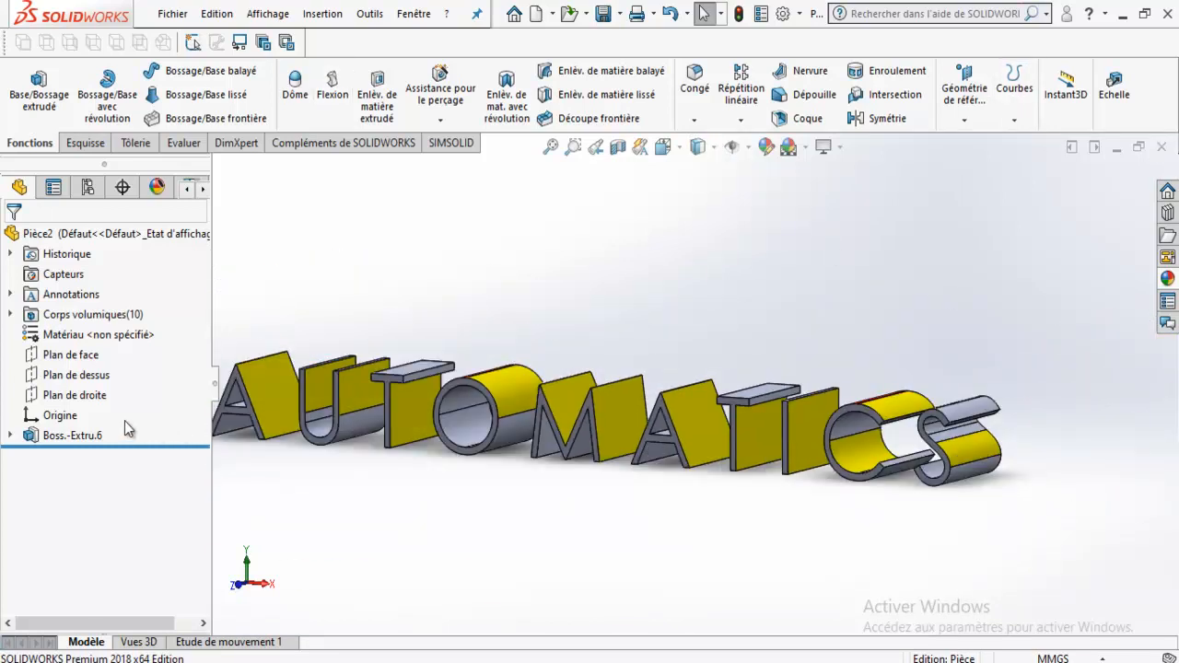
Step: Delete the extruded AUTOMATICS boss and its remaining text sketch from the part
click(101, 434)
key(Delete)
key(Return)
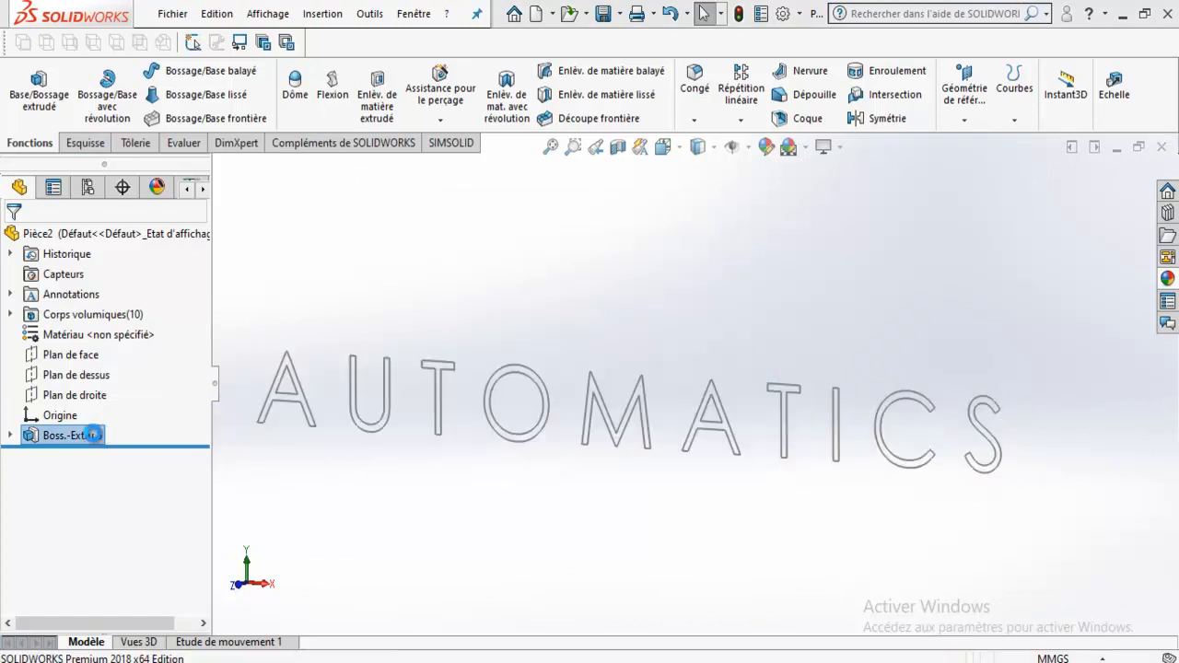
click(88, 417)
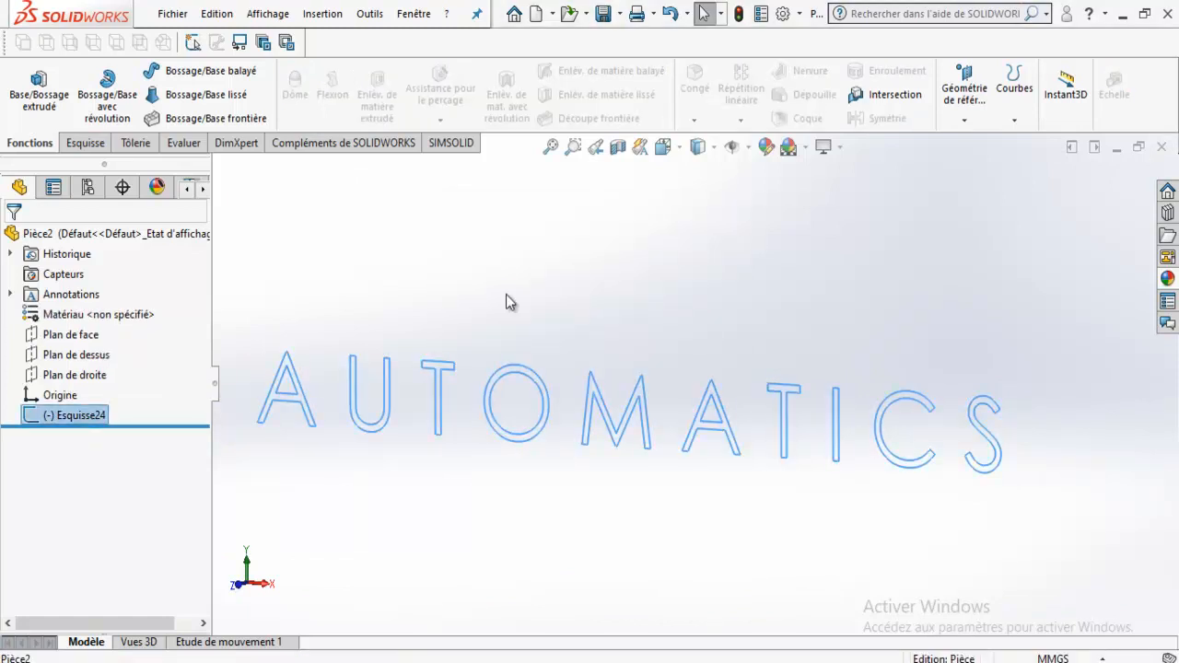
key(Delete)
key(Return)
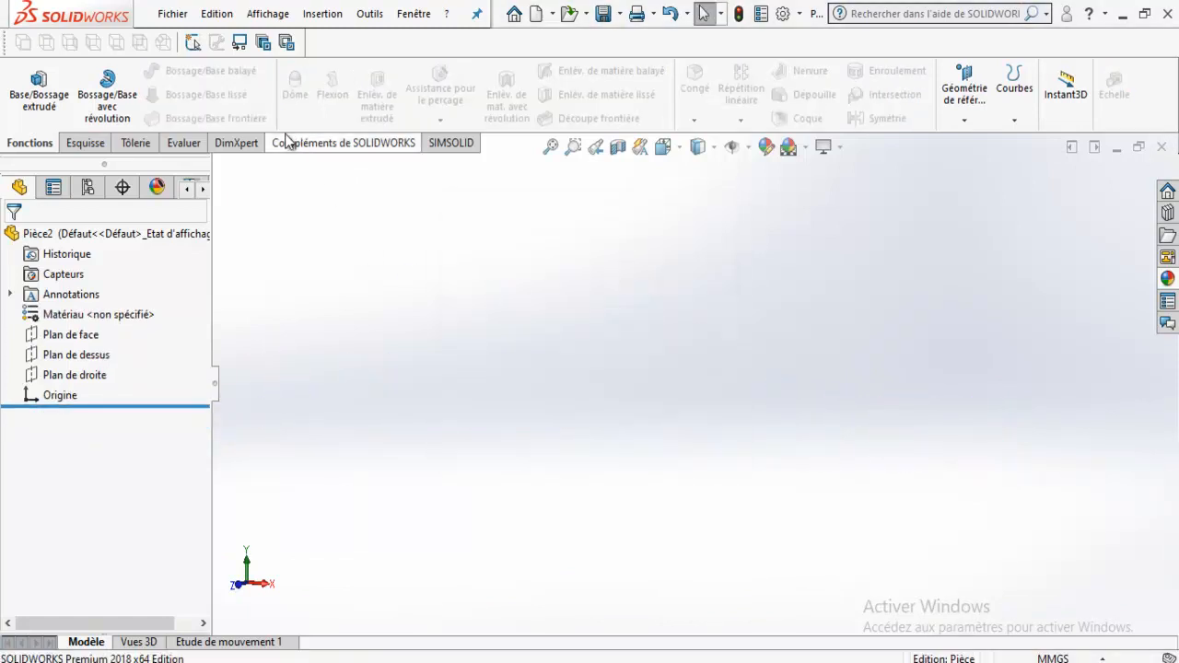
click(86, 144)
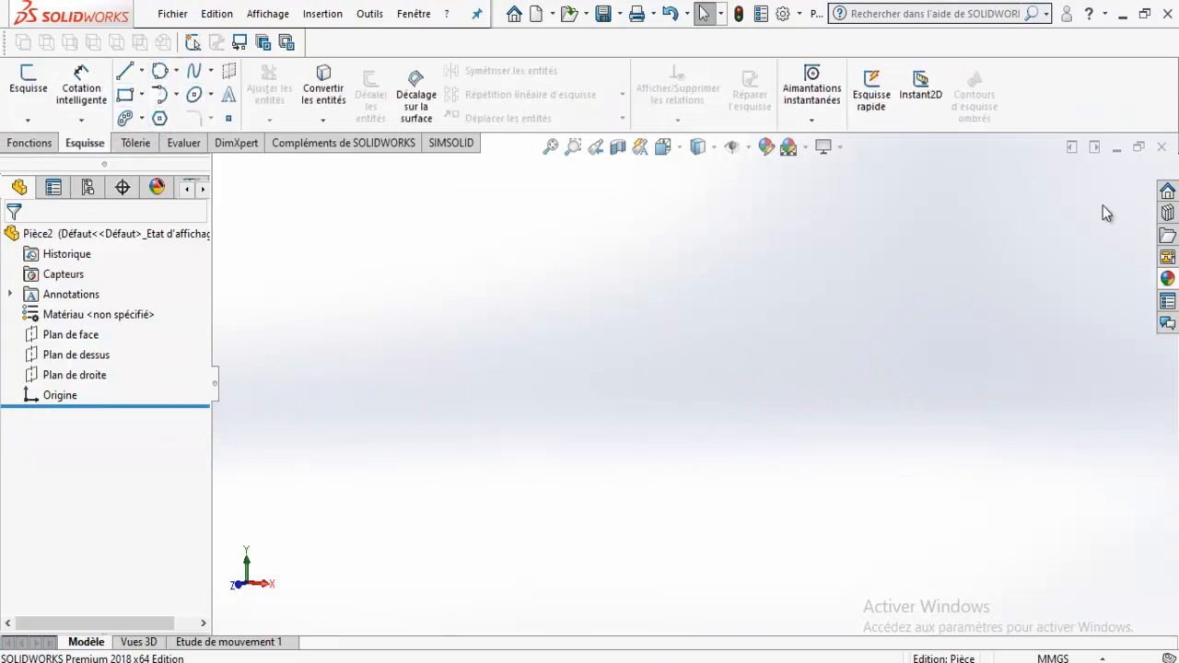
click(295, 662)
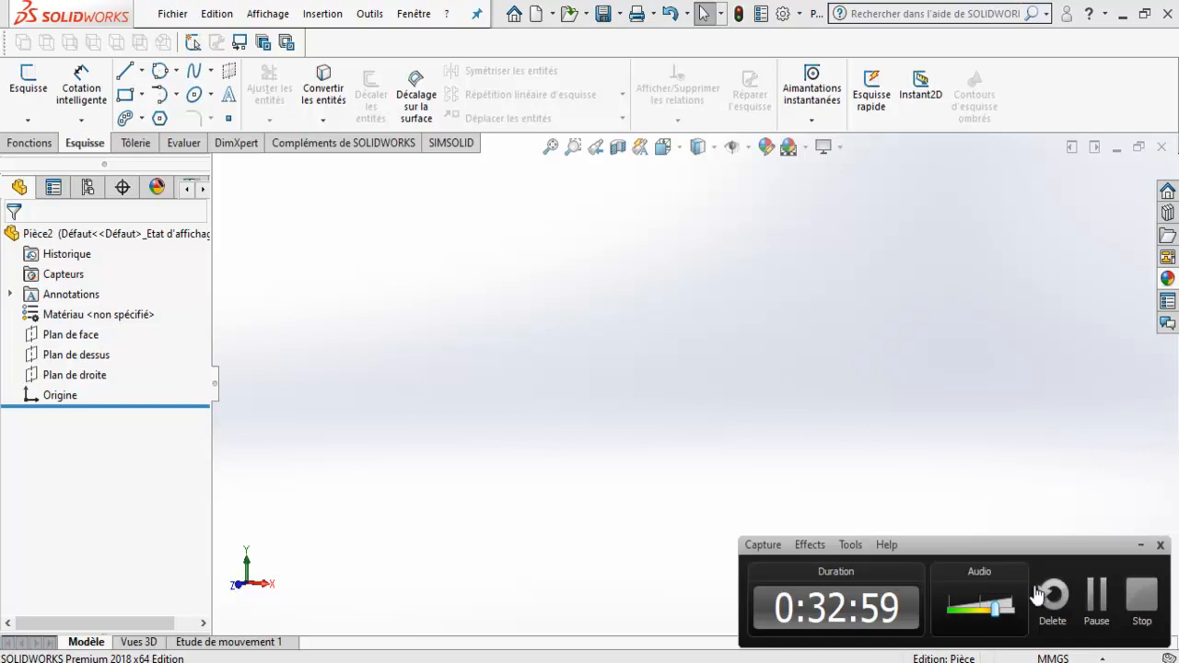